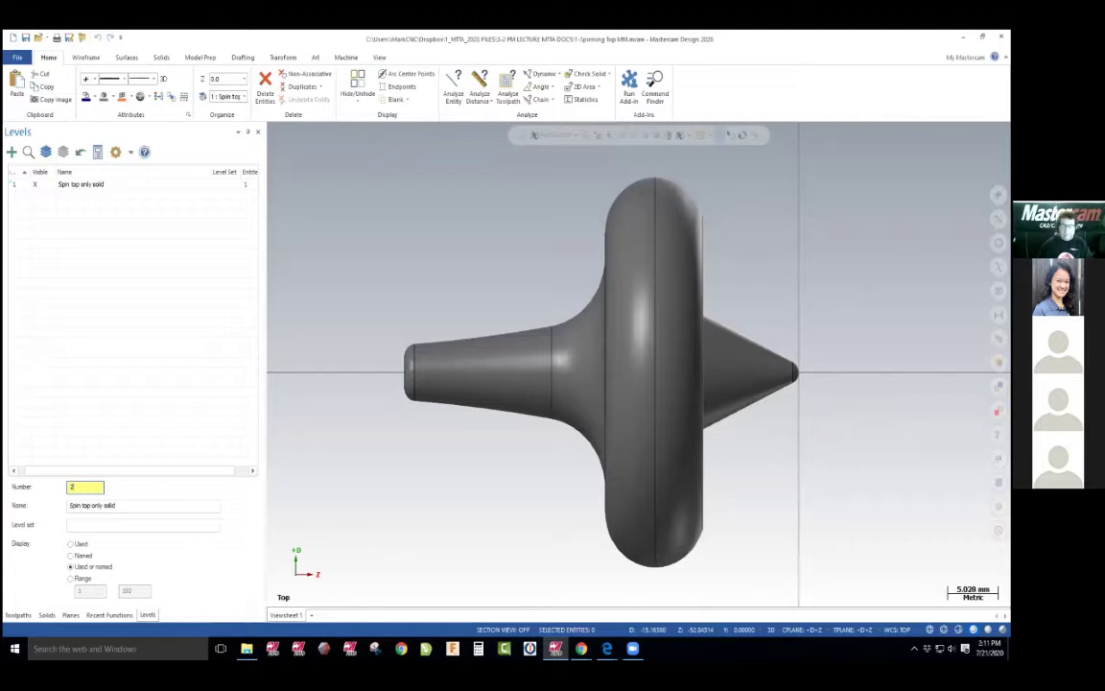
Name level 2 "toolpath geo" as the active level for the new geometry
left_click(91, 504)
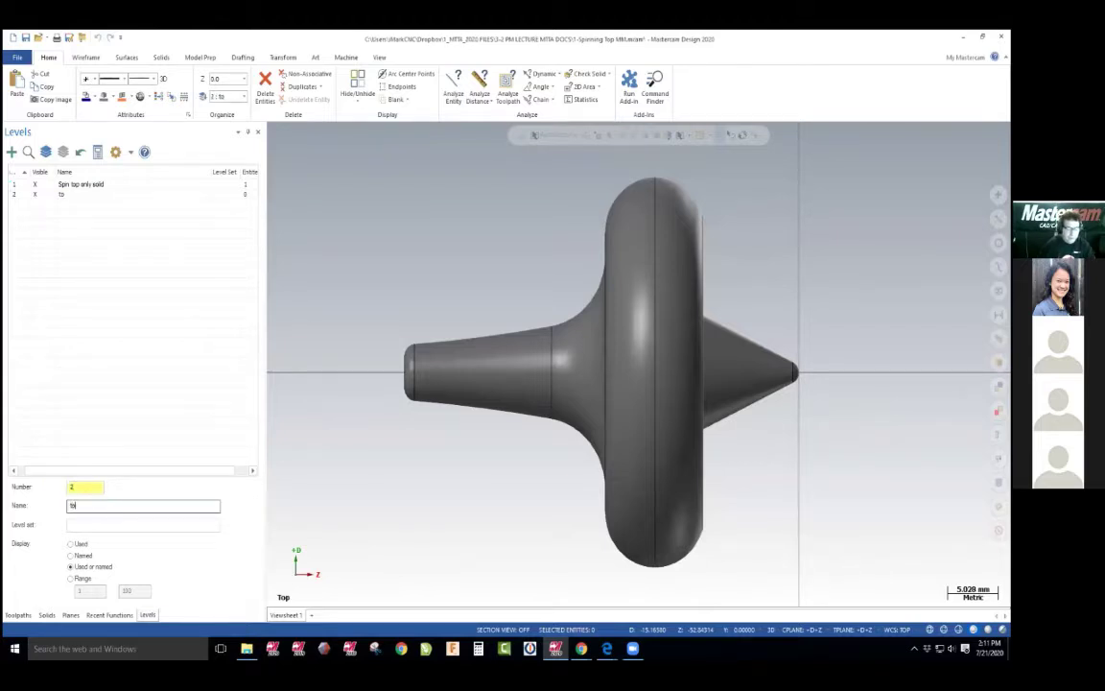
type("toolpath g")
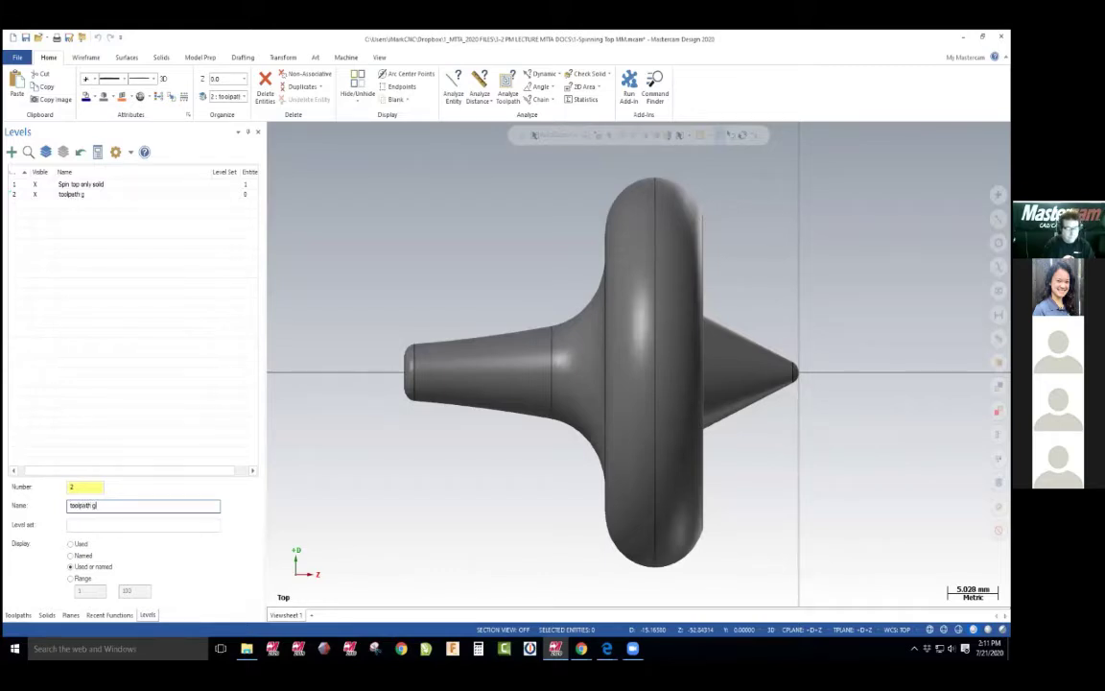
type("eo")
key("Return")
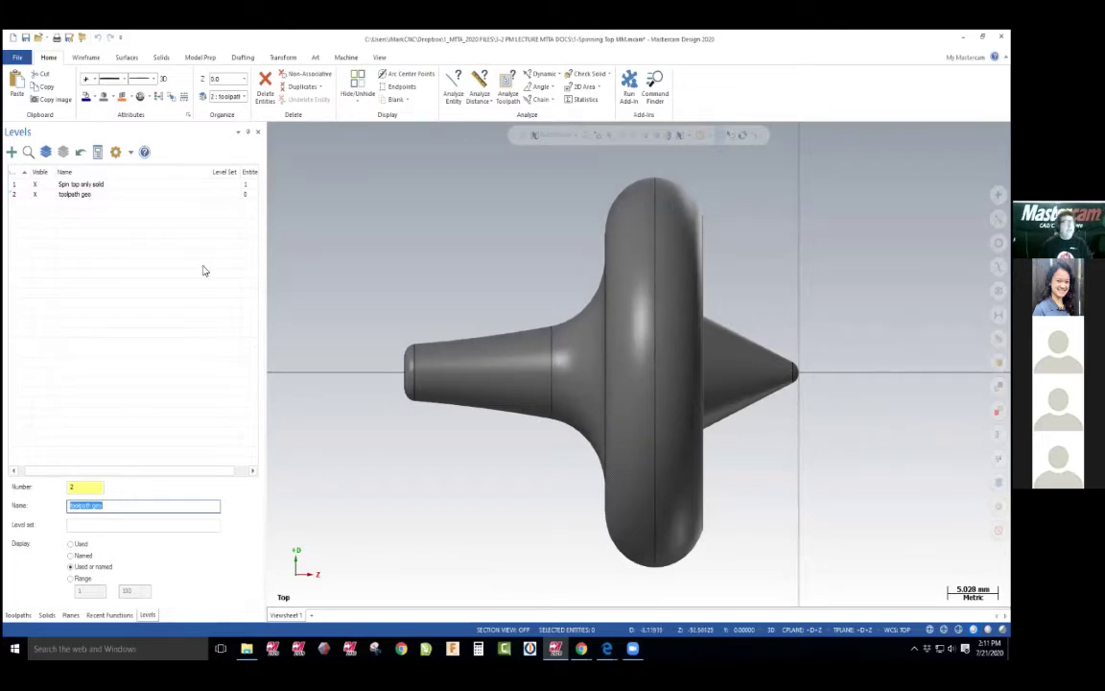
Create an upper turn profile from the spinning top solid using the Spin method with a 0.02 tolerance
left_click(86, 59)
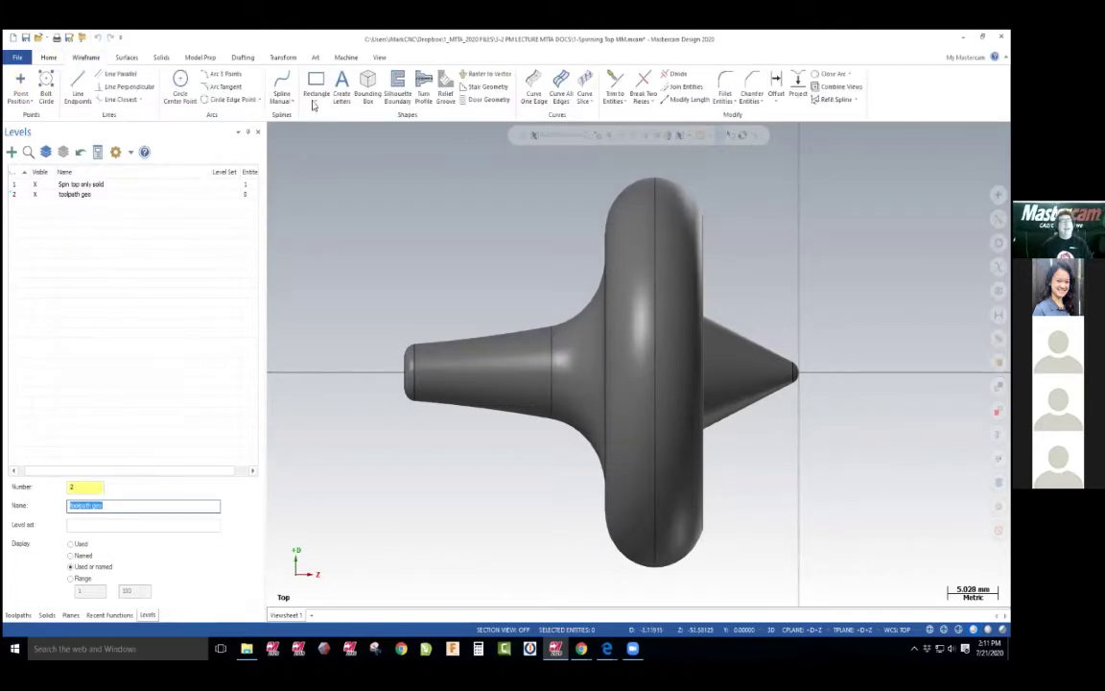
left_click(424, 90)
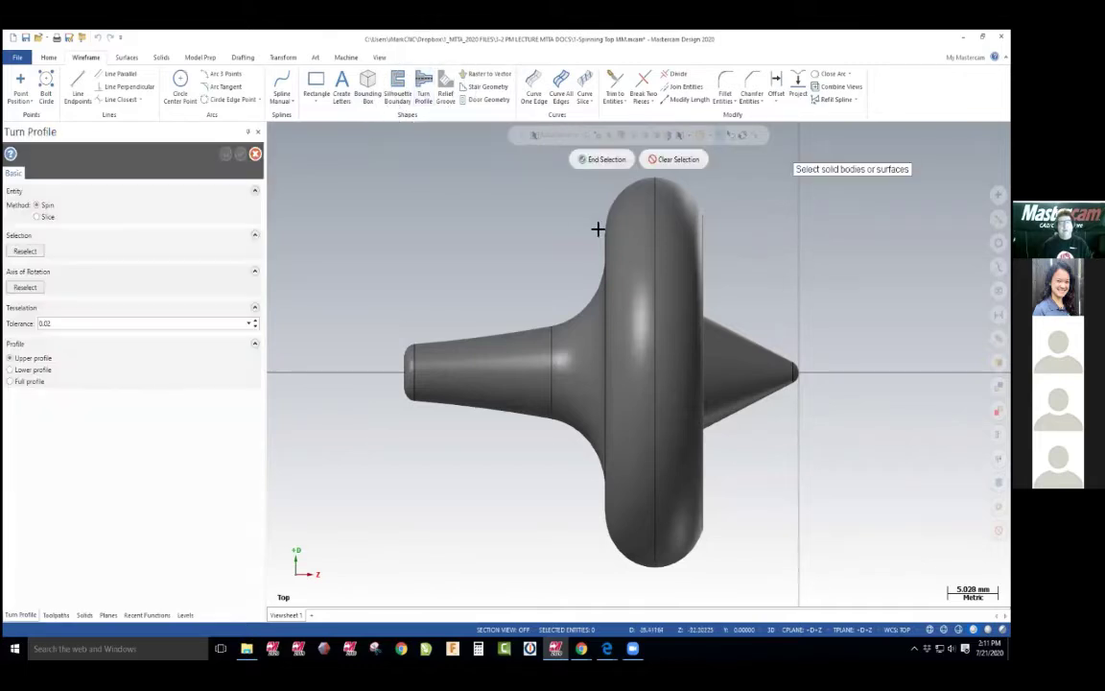
left_click(619, 240)
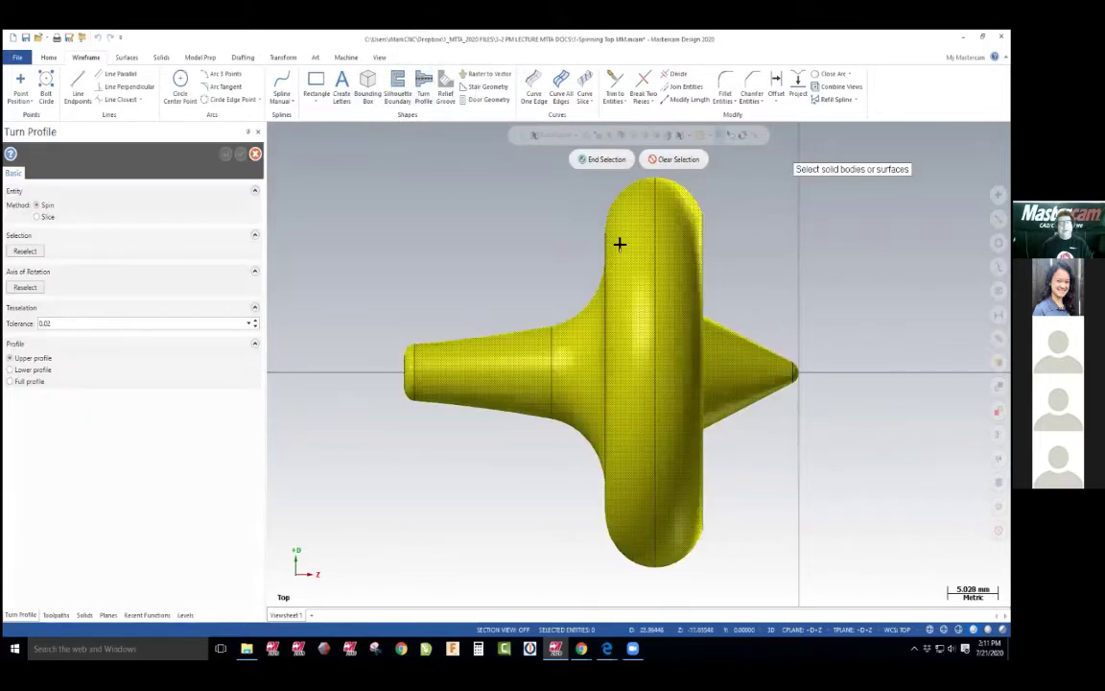
left_click(604, 159)
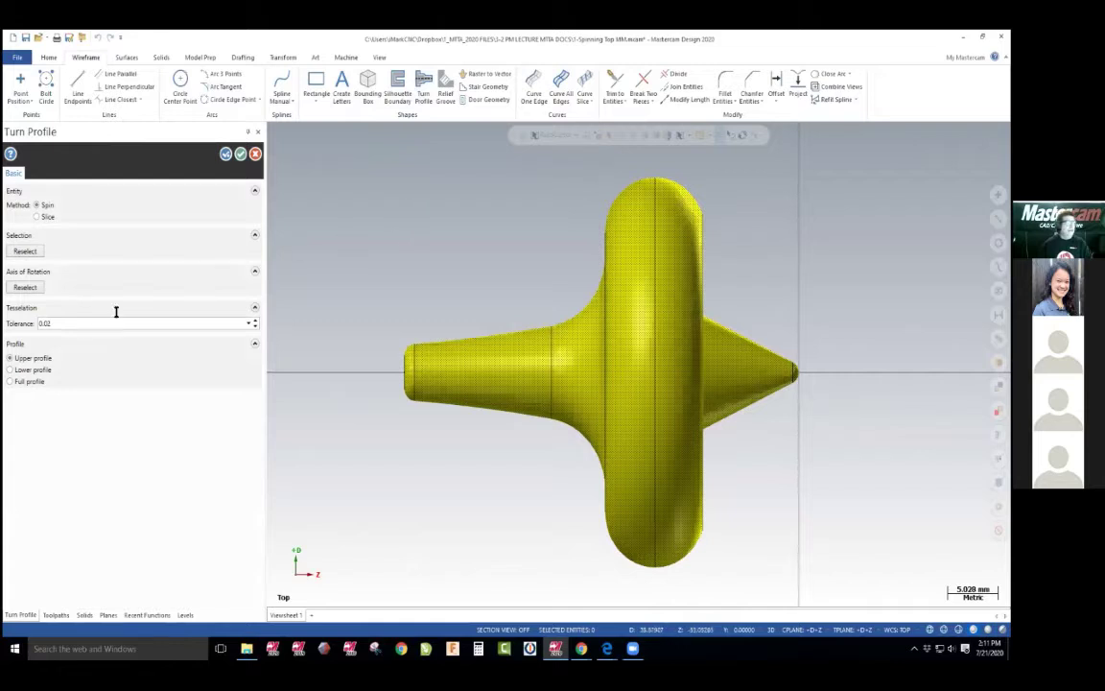
left_click(32, 359)
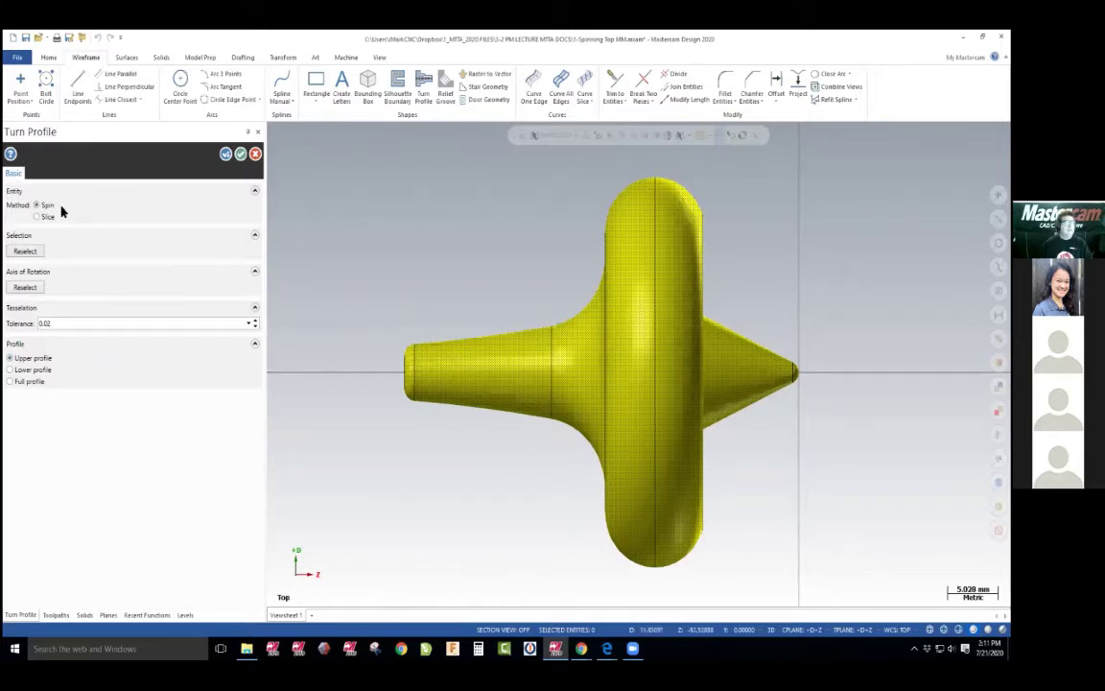
left_click(241, 155)
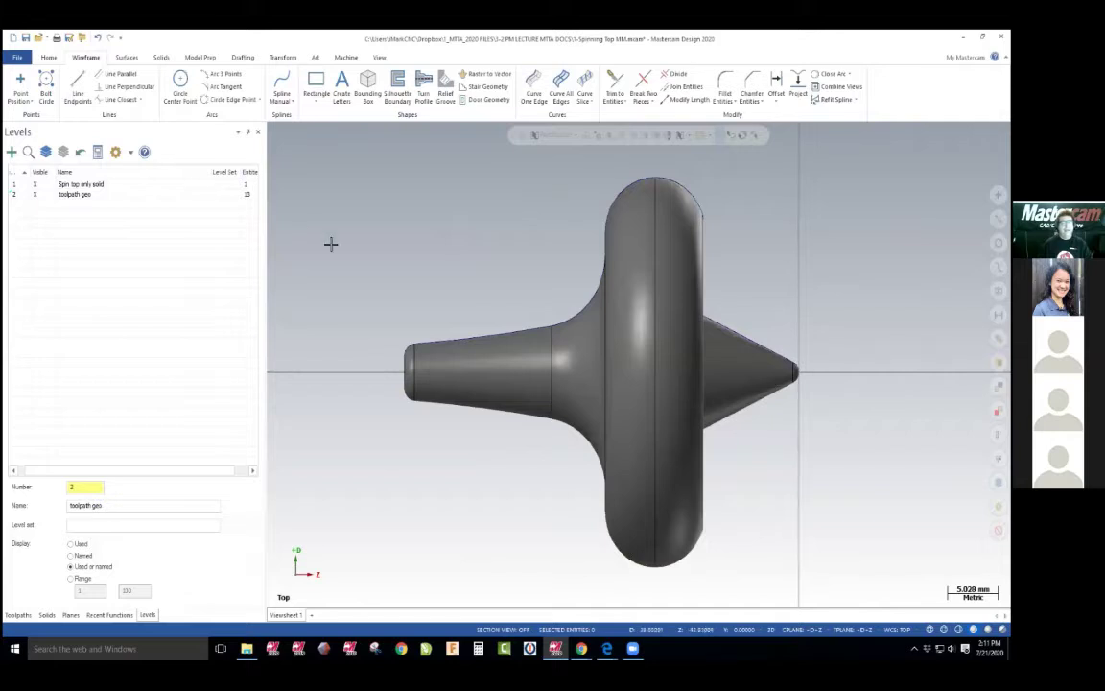
Hide level 1 with the spinning top solid, leaving only the turn profile geometry displayed
left_click(37, 187)
scroll(534, 431, "down", 1)
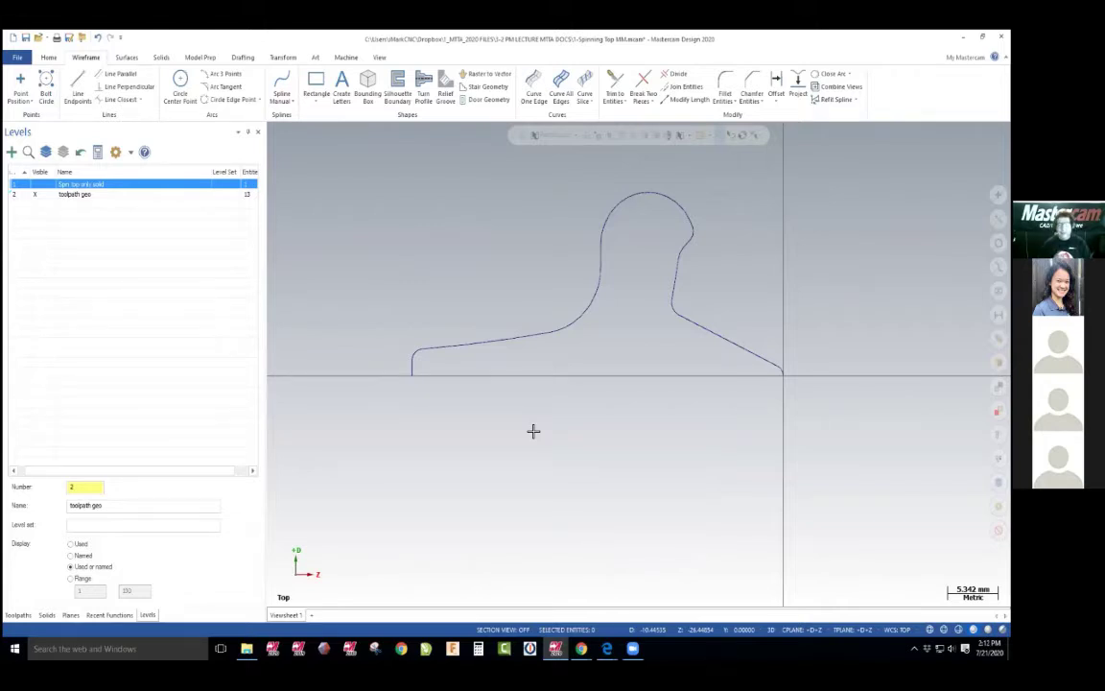
key("alt")
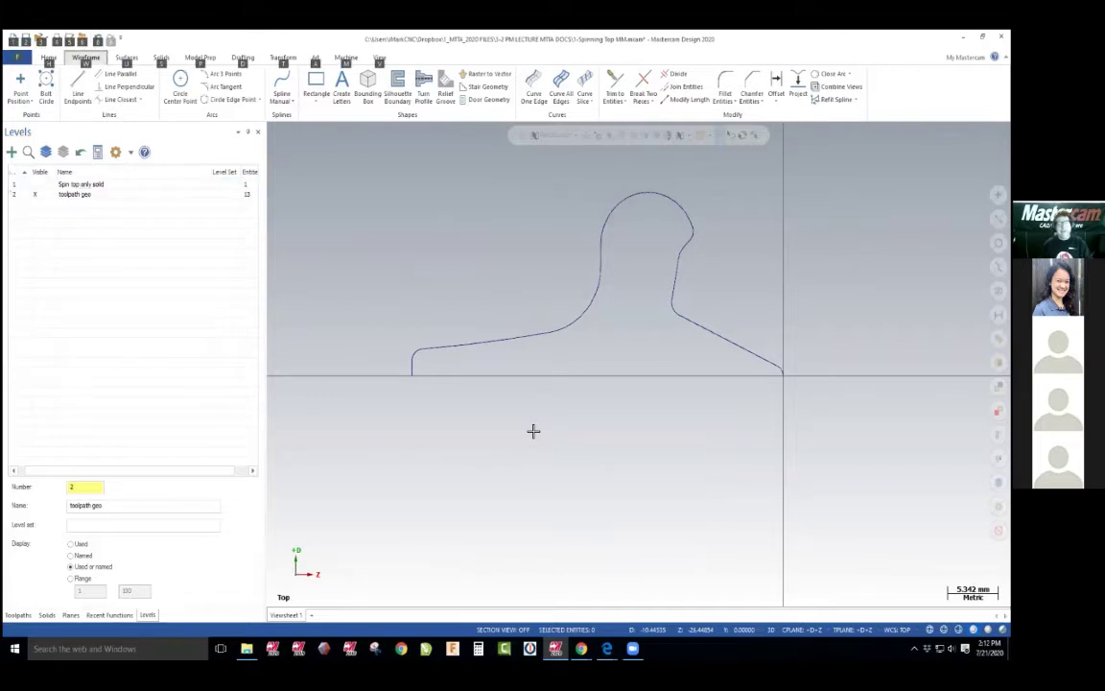
key("alt")
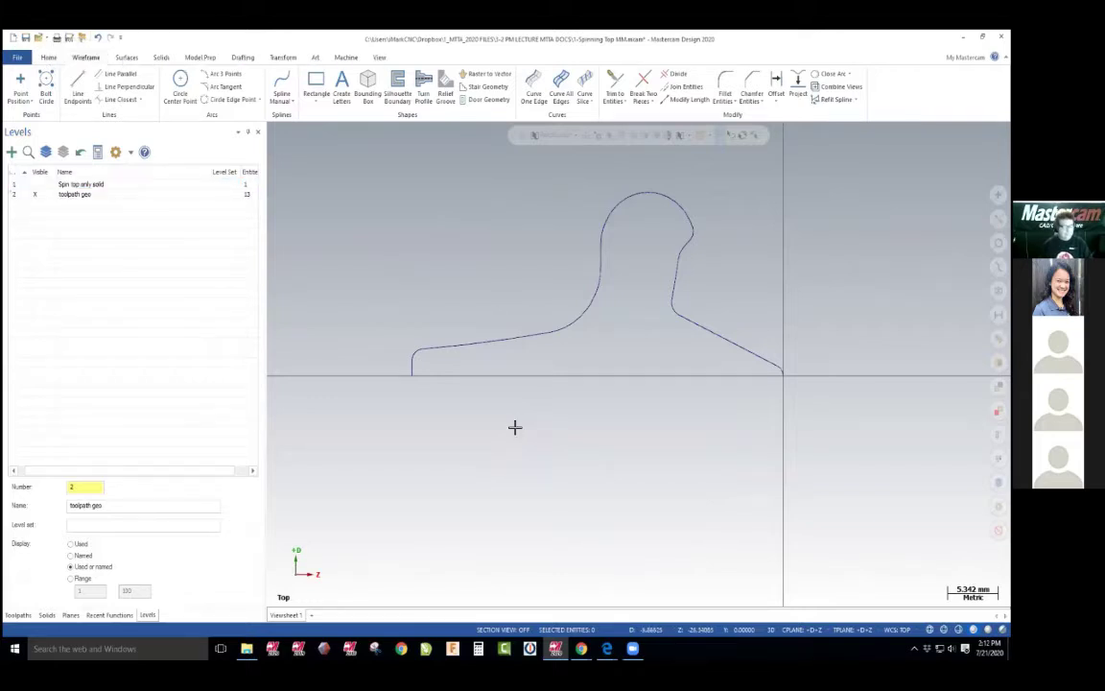
Switch to the Spinning Top student PDF in Edge and review the Exercise 3 instructions for creating the turn profile
key("alt+Tab")
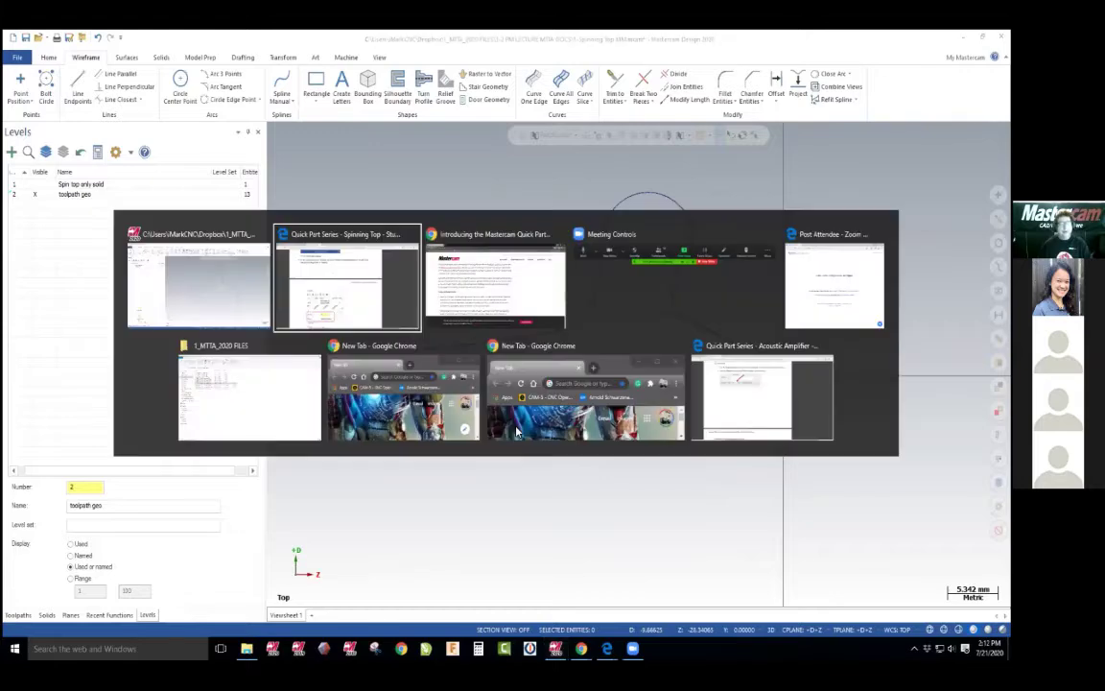
scroll(516, 432, "down", 3)
scroll(517, 432, "down", 5)
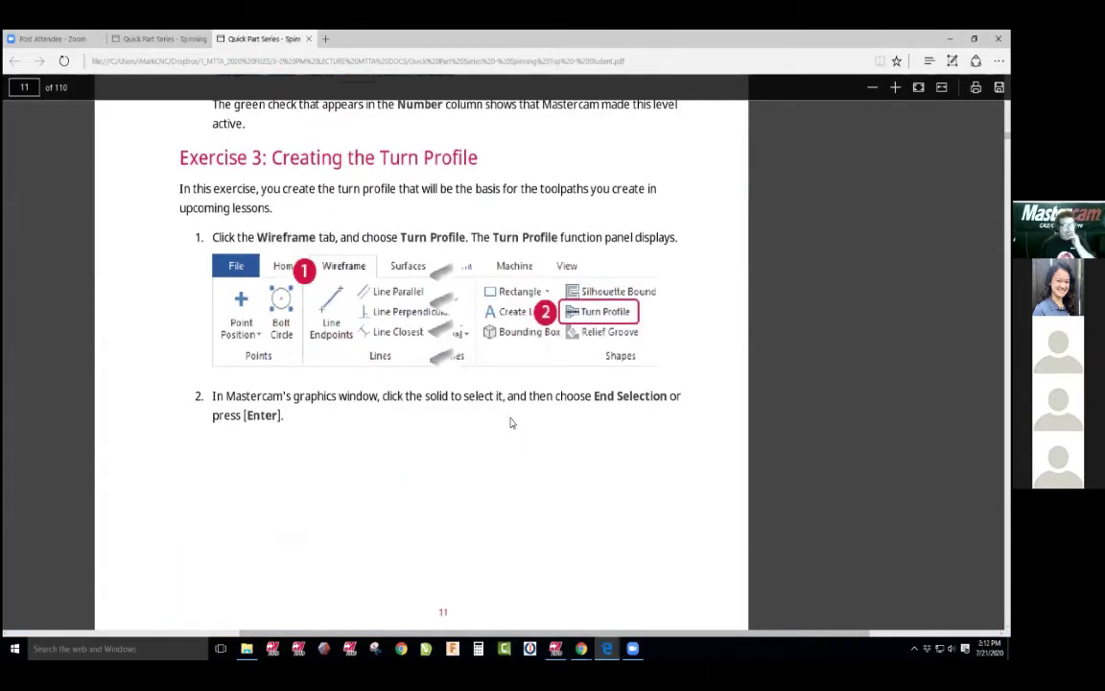
scroll(512, 422, "down", 1)
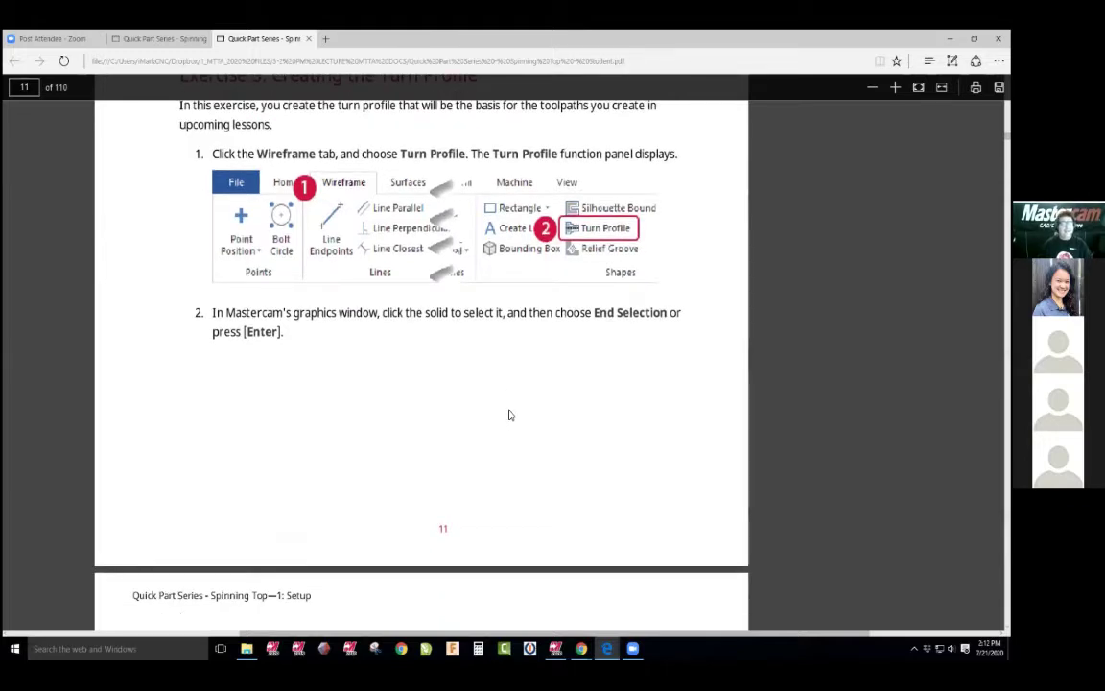
scroll(511, 416, "down", 1)
scroll(525, 279, "down", 3)
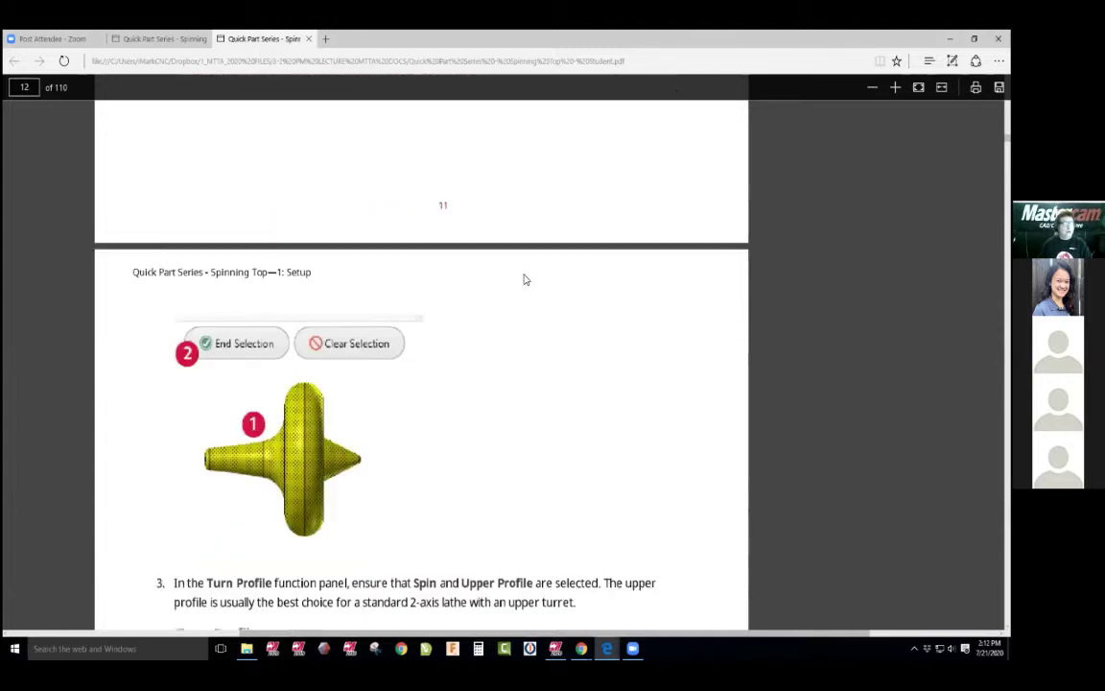
scroll(525, 279, "down", 6)
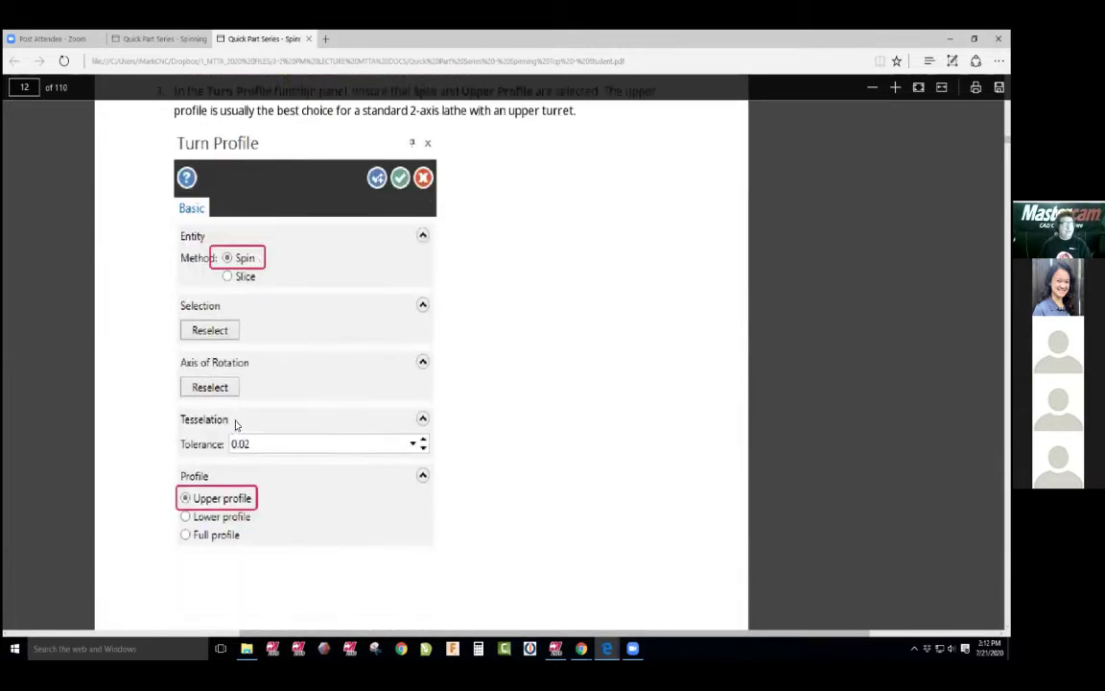
scroll(228, 436, "down", 2)
left_click(235, 307)
scroll(233, 322, "down", 3)
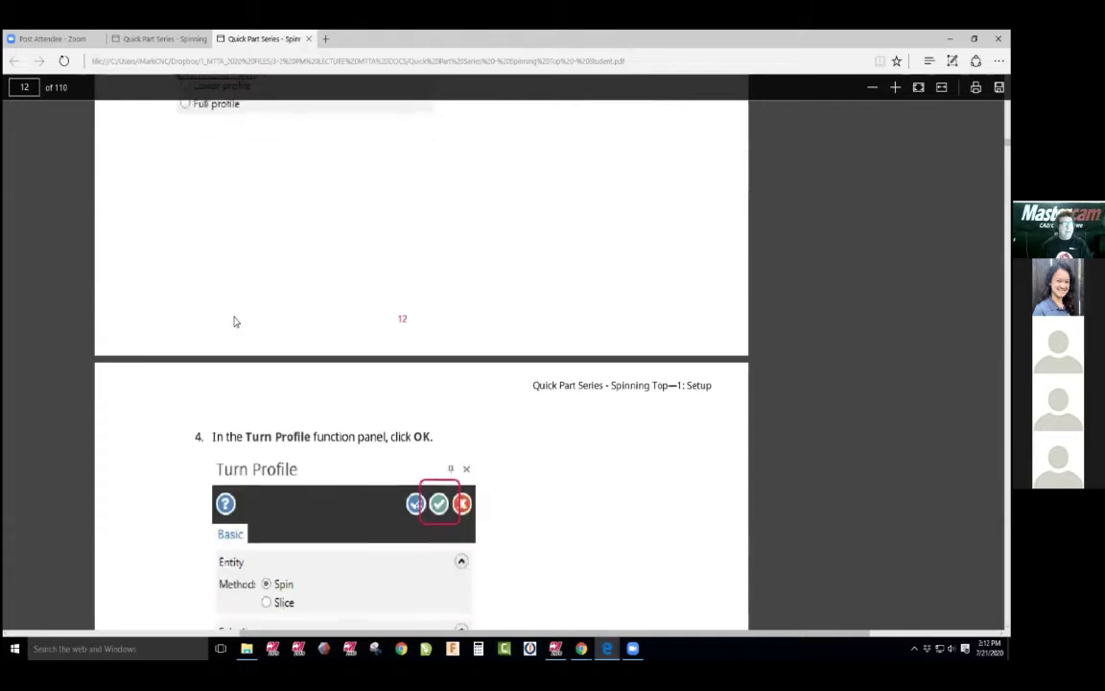
scroll(233, 321, "down", 2)
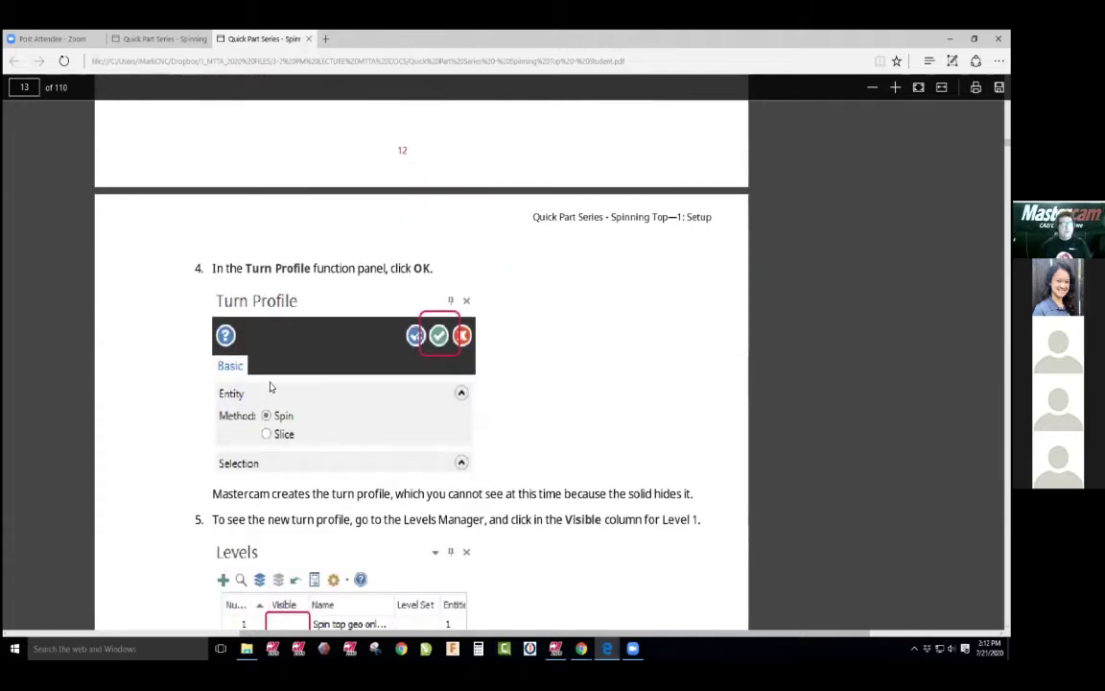
left_click(438, 340)
scroll(345, 457, "down", 4)
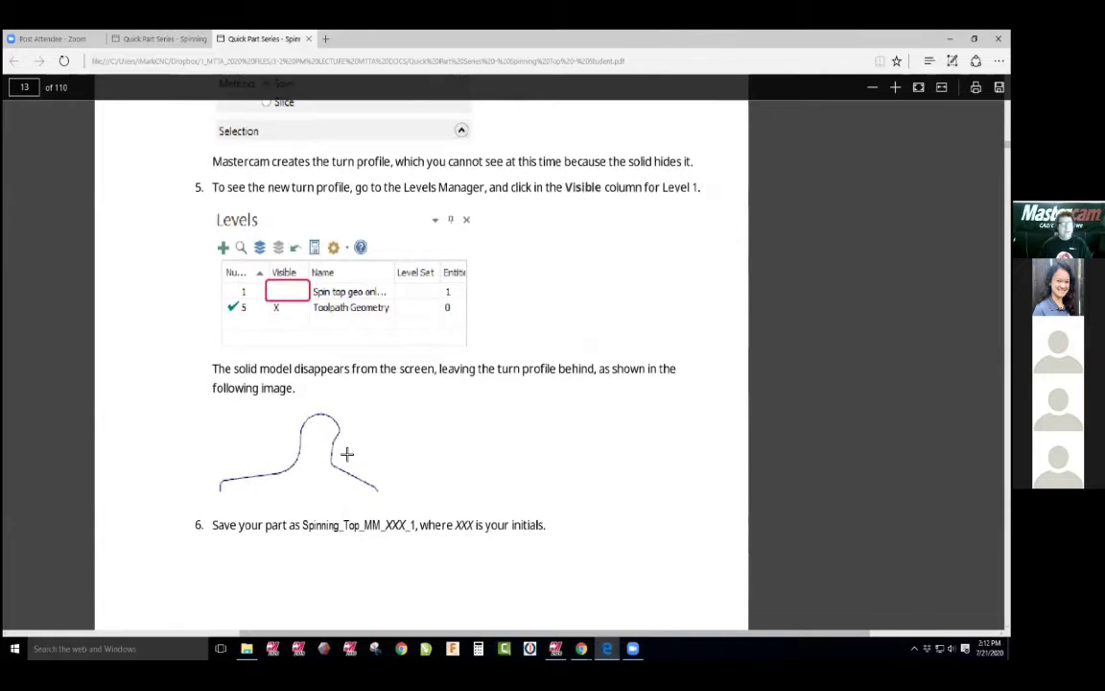
Return to Mastercam and change the wireframe color of the chained turn profile to black
key("alt+Tab")
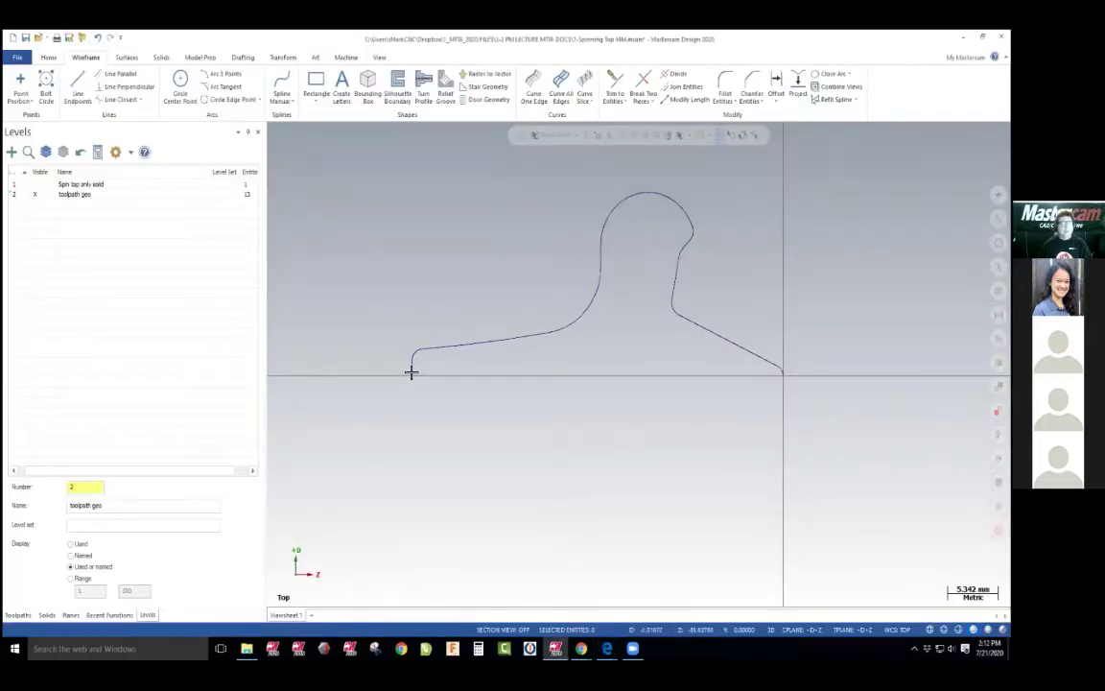
key("ctrl+a")
right_click(411, 372)
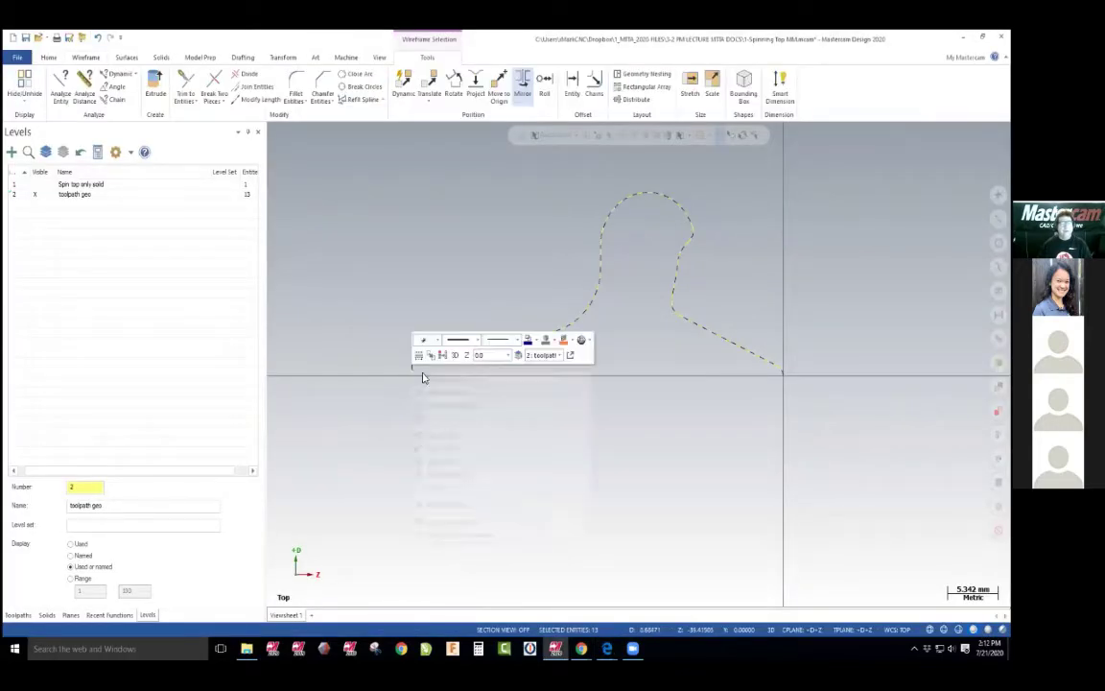
left_click(534, 343)
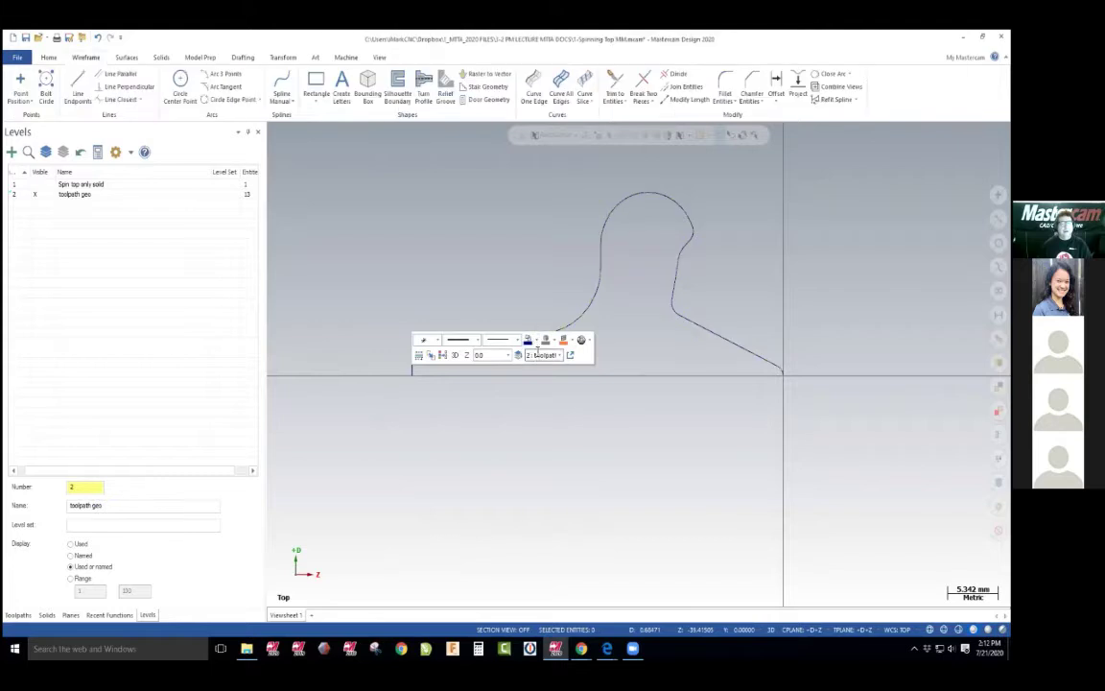
double_click(779, 363)
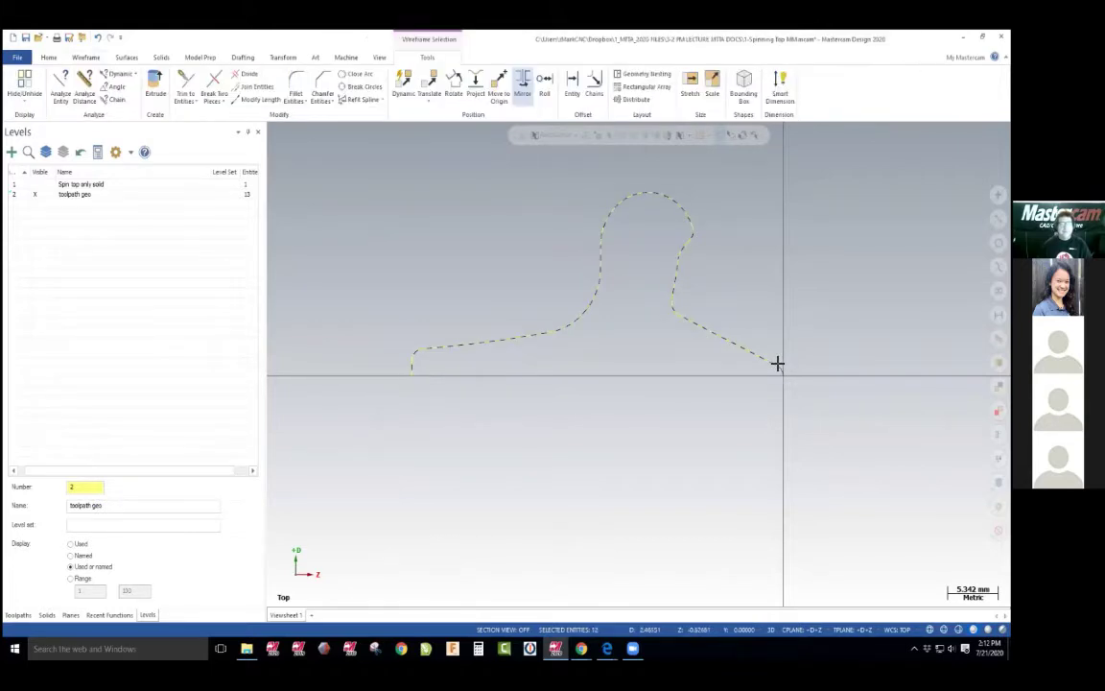
right_click(636, 337)
left_click(755, 307)
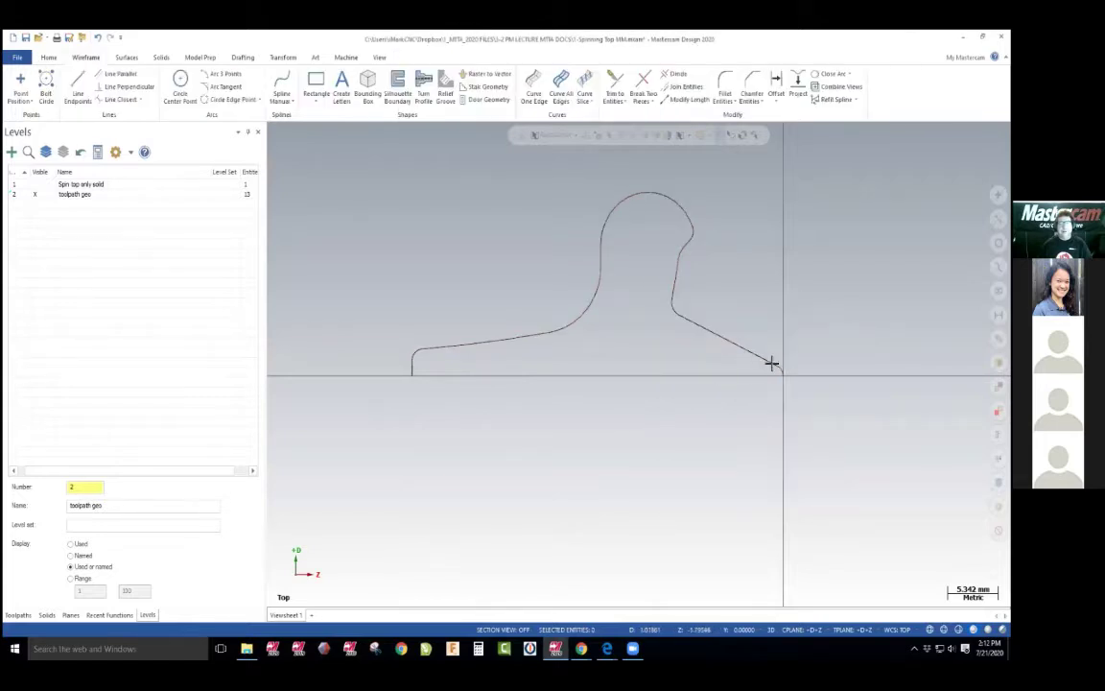
Give the whole turn profile chain a thicker line width
double_click(772, 364)
right_click(695, 368)
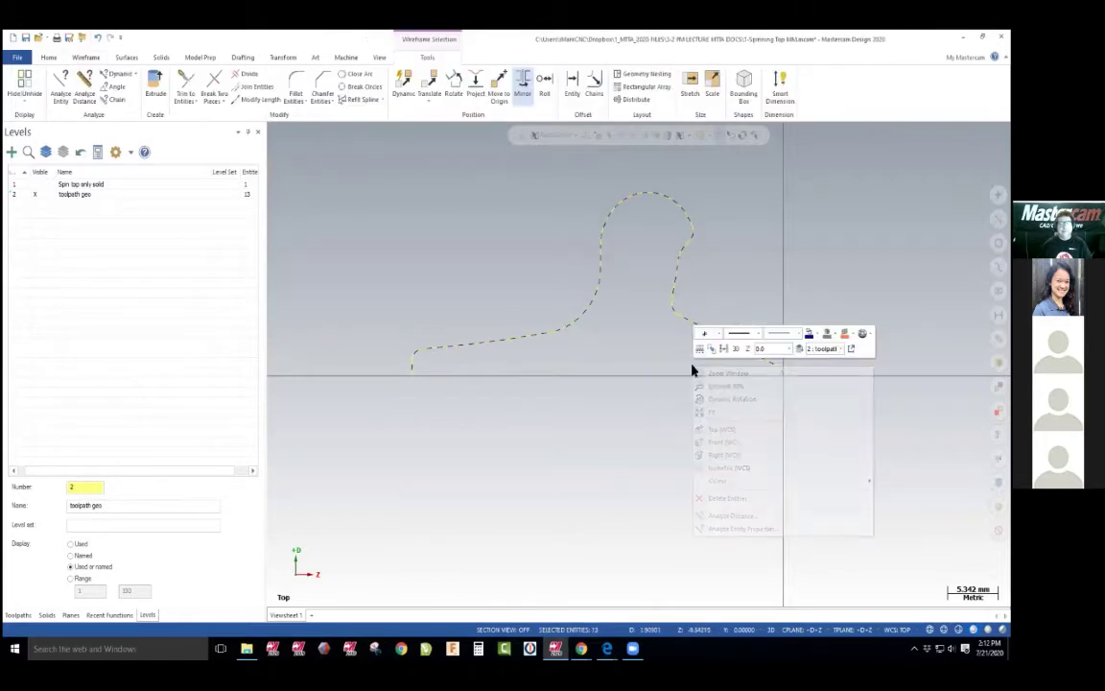
left_click(790, 341)
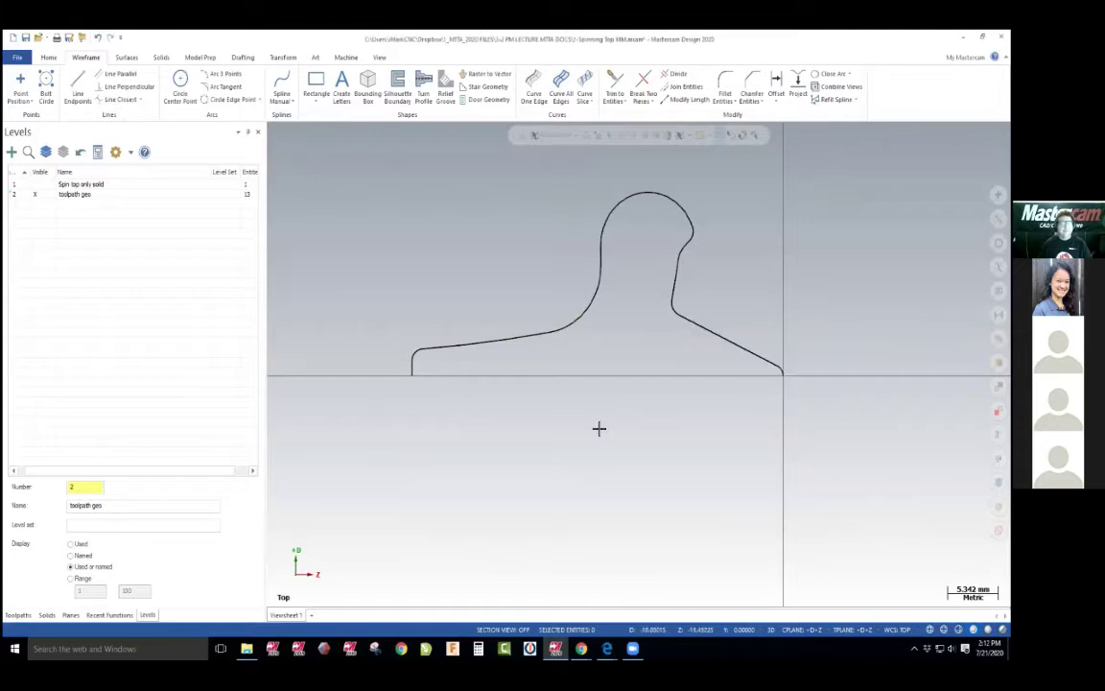
Check the Exercise 4 instructions for loading the default lathe machine in the tutorial PDF, and return to Mastercam
key("alt+Tab")
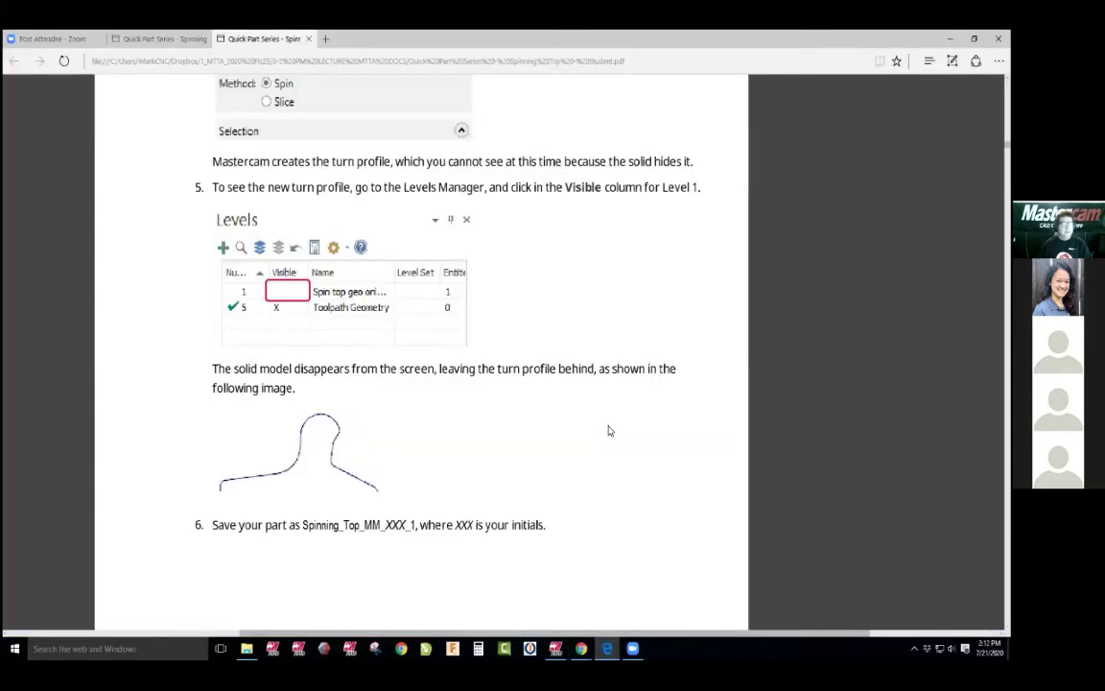
scroll(609, 431, "down", 10)
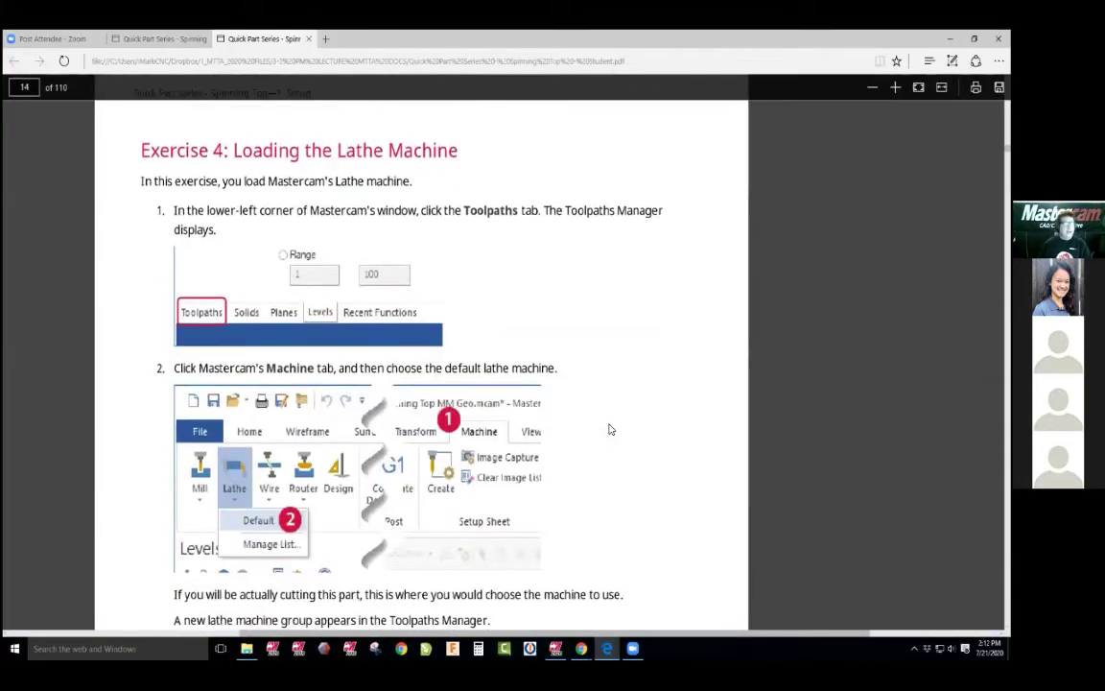
scroll(609, 429, "down", 3)
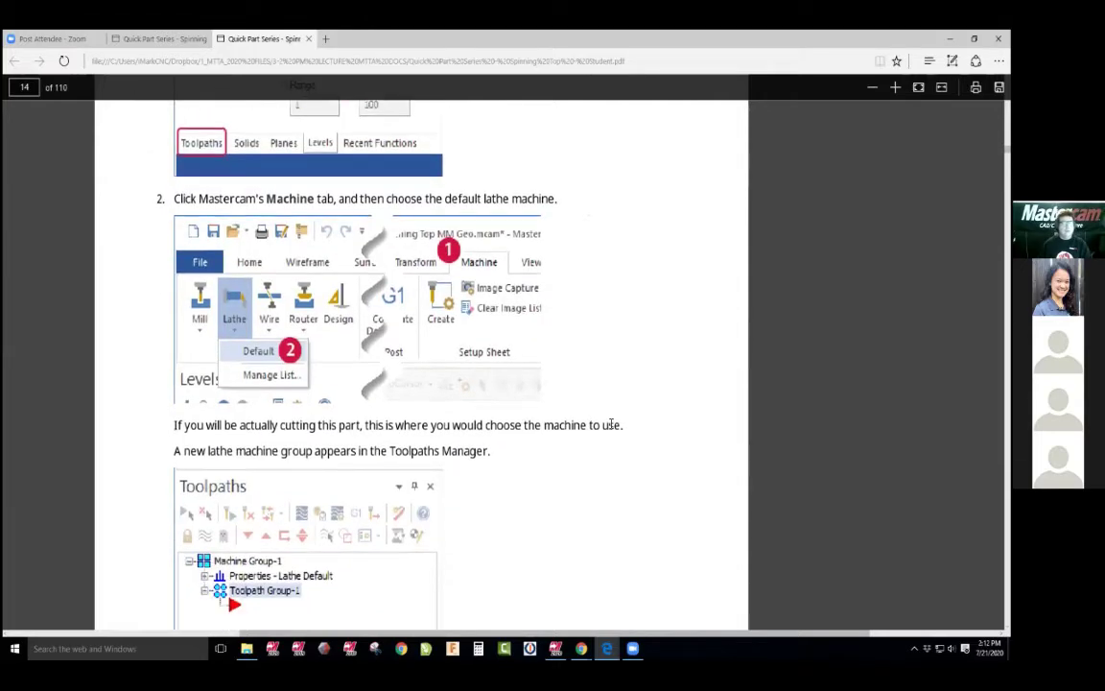
scroll(610, 422, "up", 4)
key("alt+Tab")
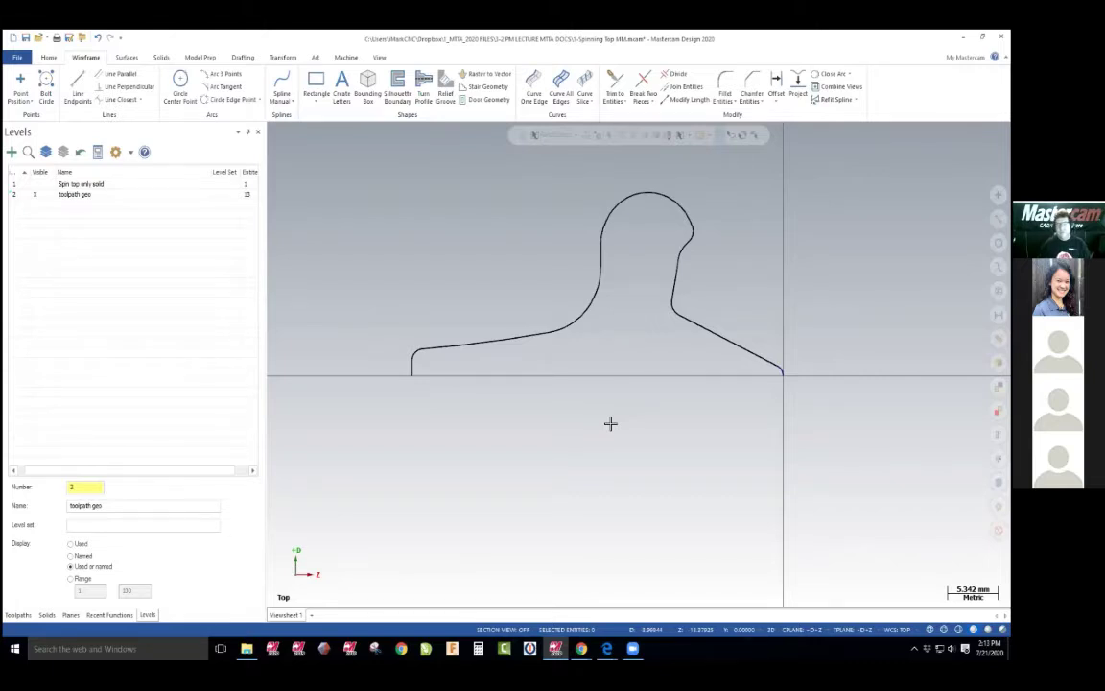
Examine the file types that can be opened when browsing the computer for a part, and leave without opening a file
left_click(18, 57)
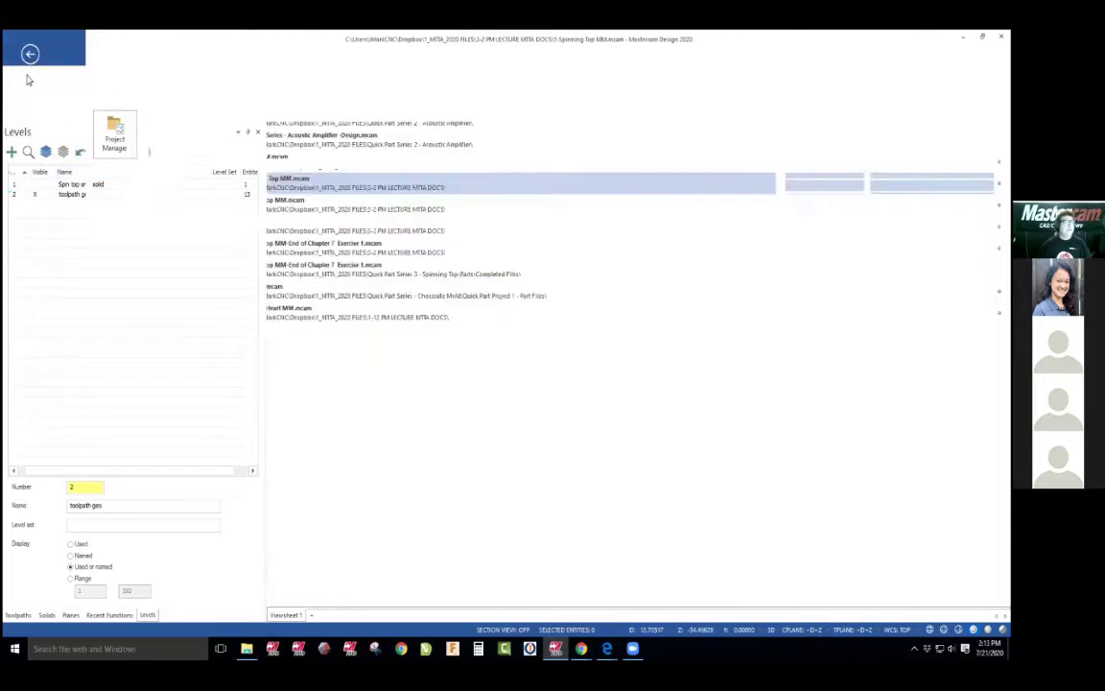
left_click(36, 125)
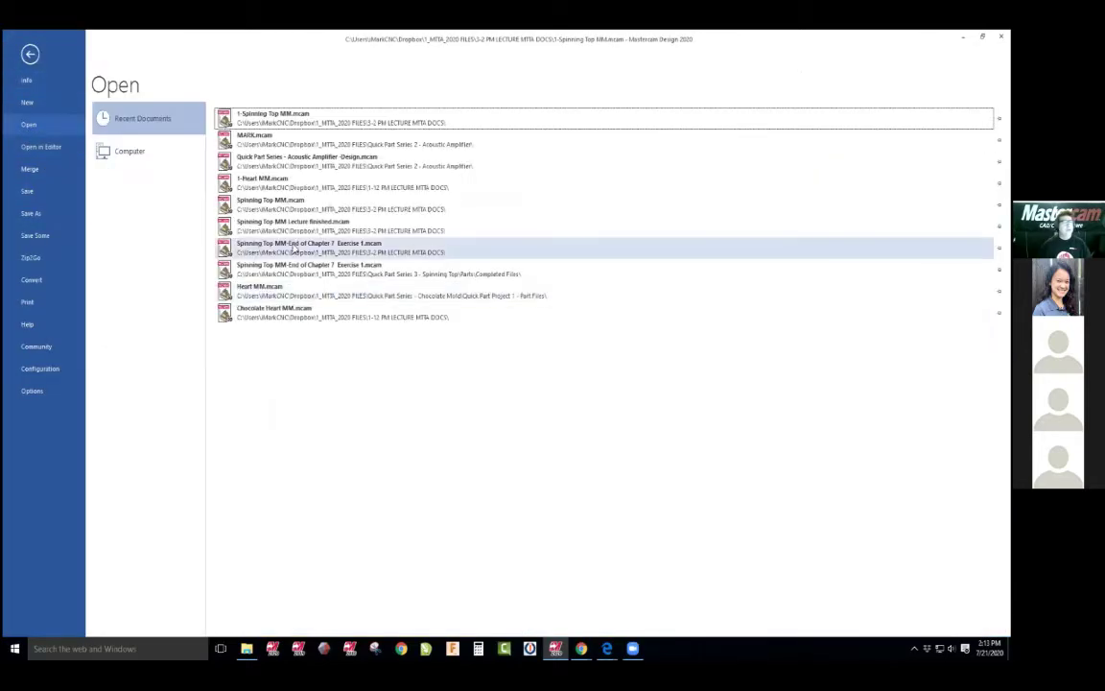
left_click(130, 151)
left_click(225, 315)
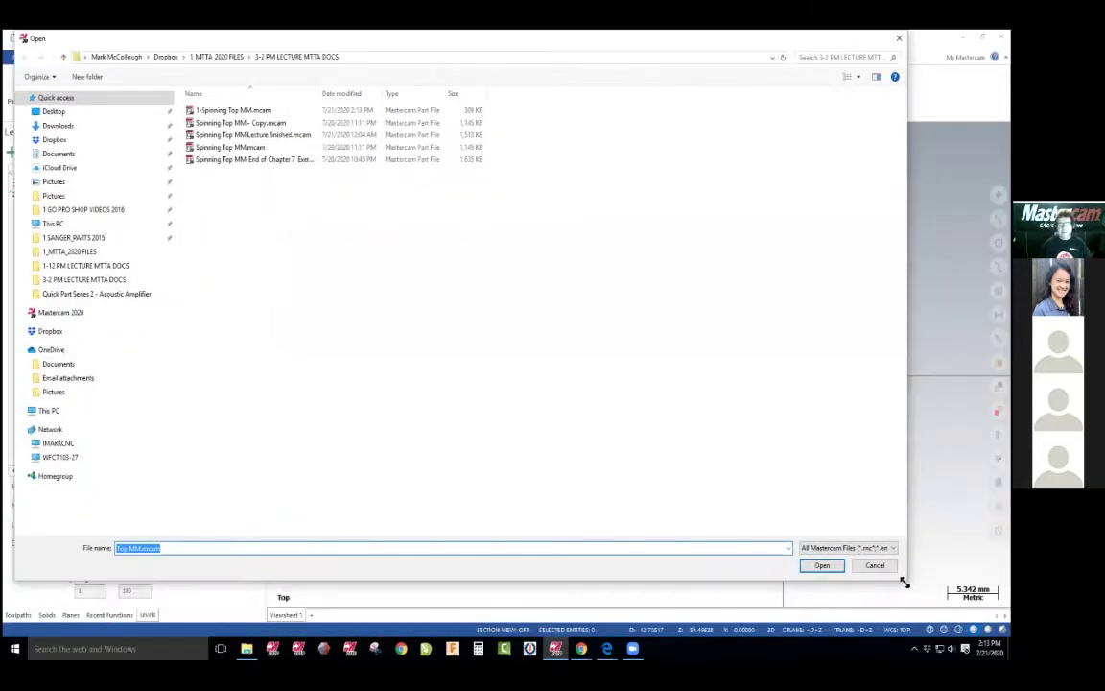
left_click_drag(904, 582, 658, 357)
left_click(628, 326)
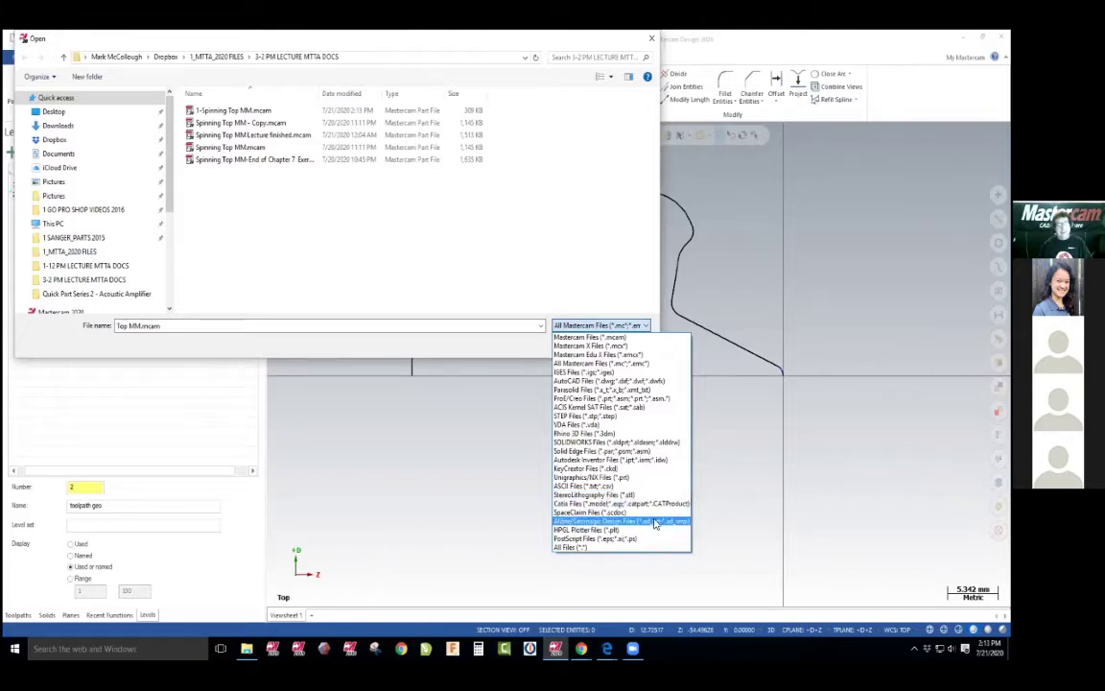
left_click(732, 419)
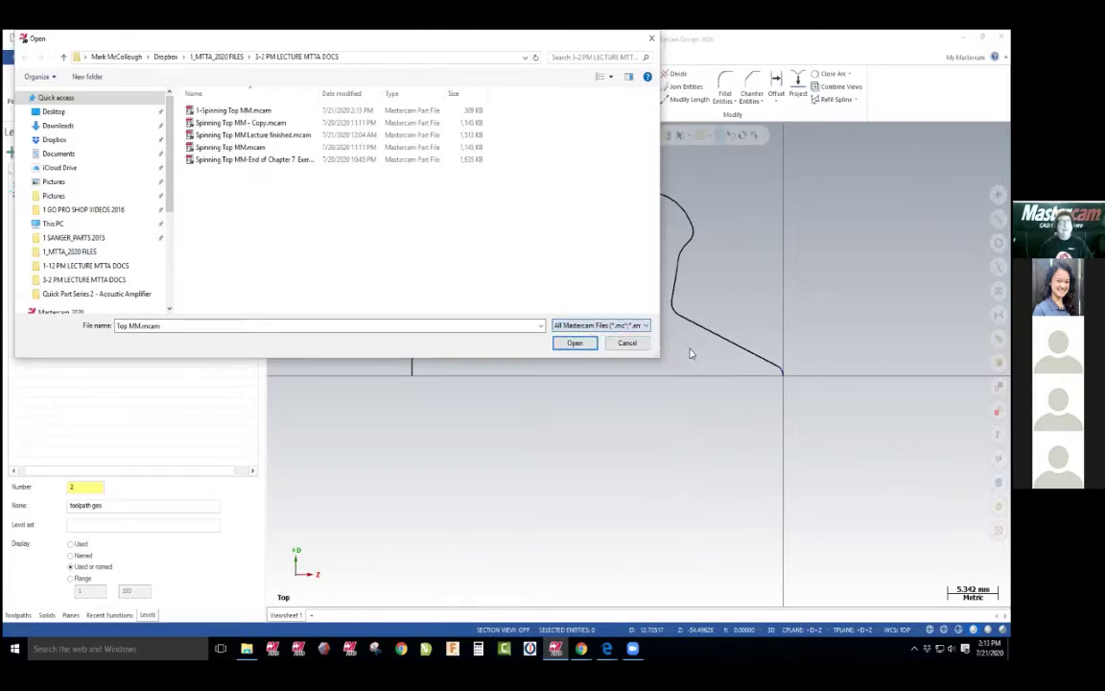
left_click(631, 343)
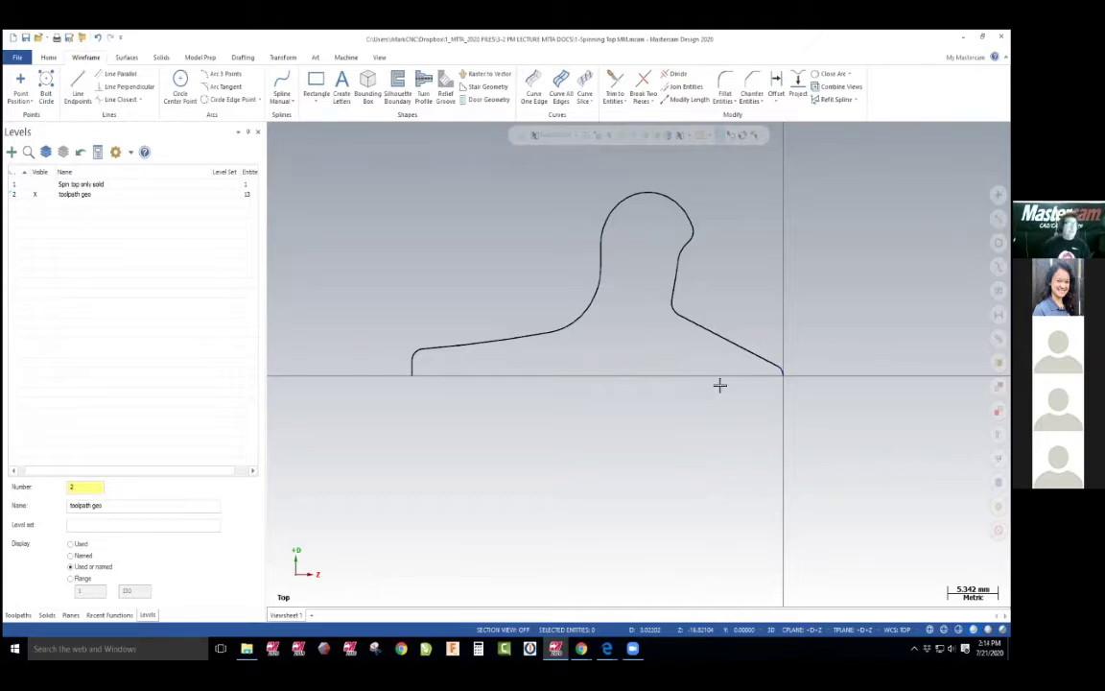
Show the toolpath operations and load the LATHE 2-AXIS SLANT BED MM machine definition for the part
left_click(17, 615)
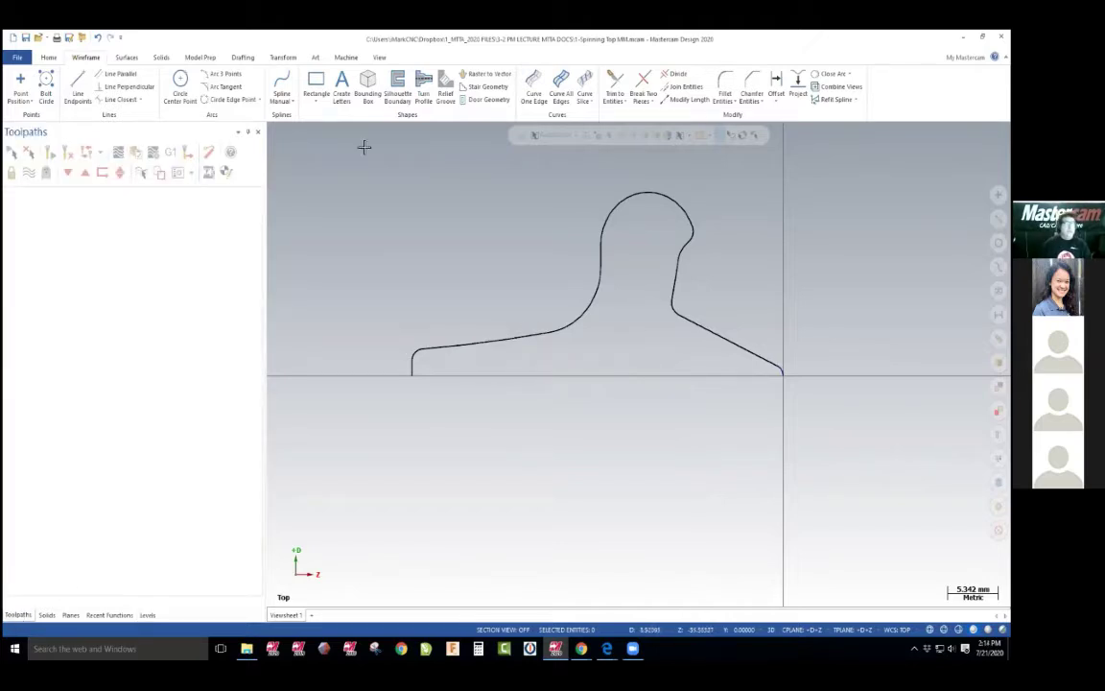
left_click(348, 58)
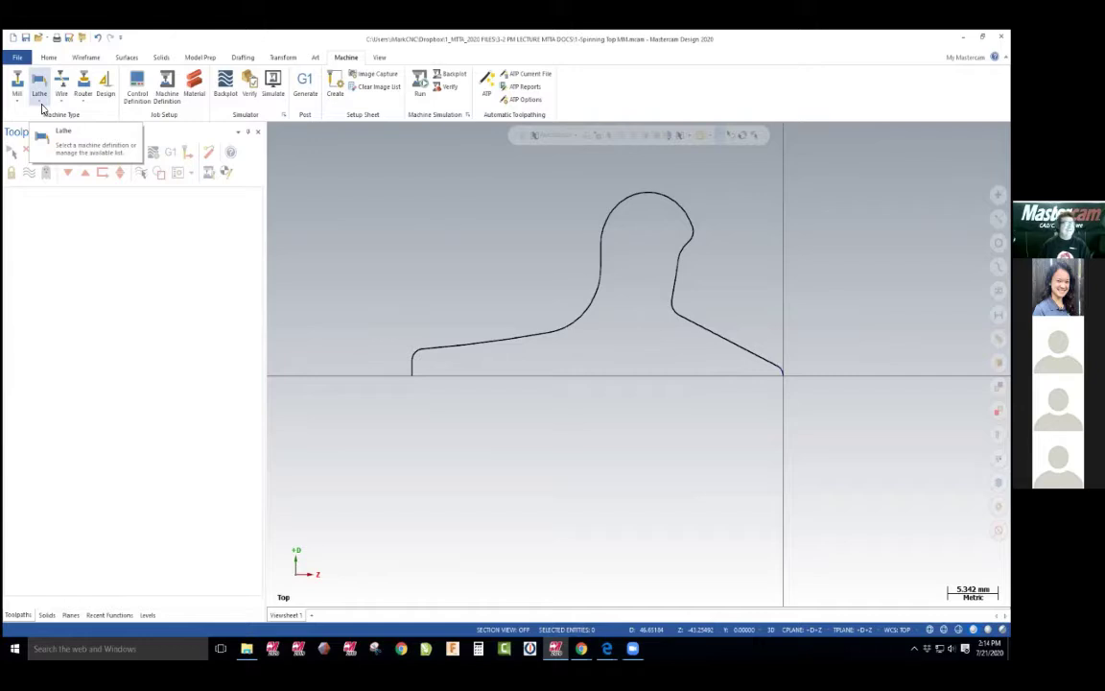
left_click(41, 105)
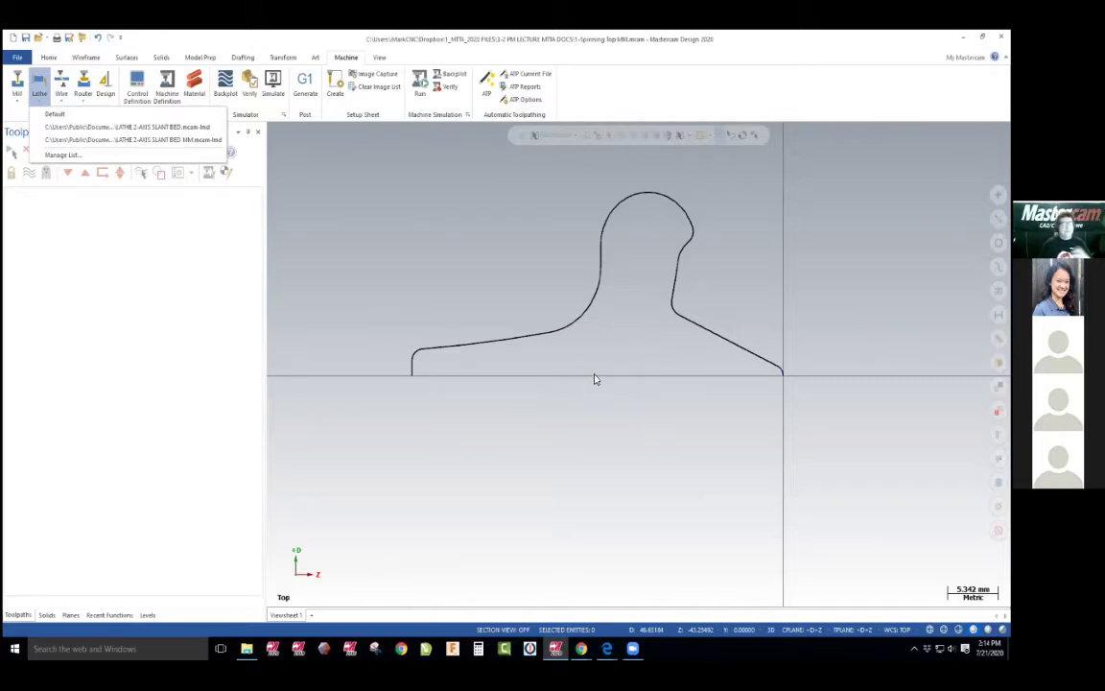
left_click(144, 141)
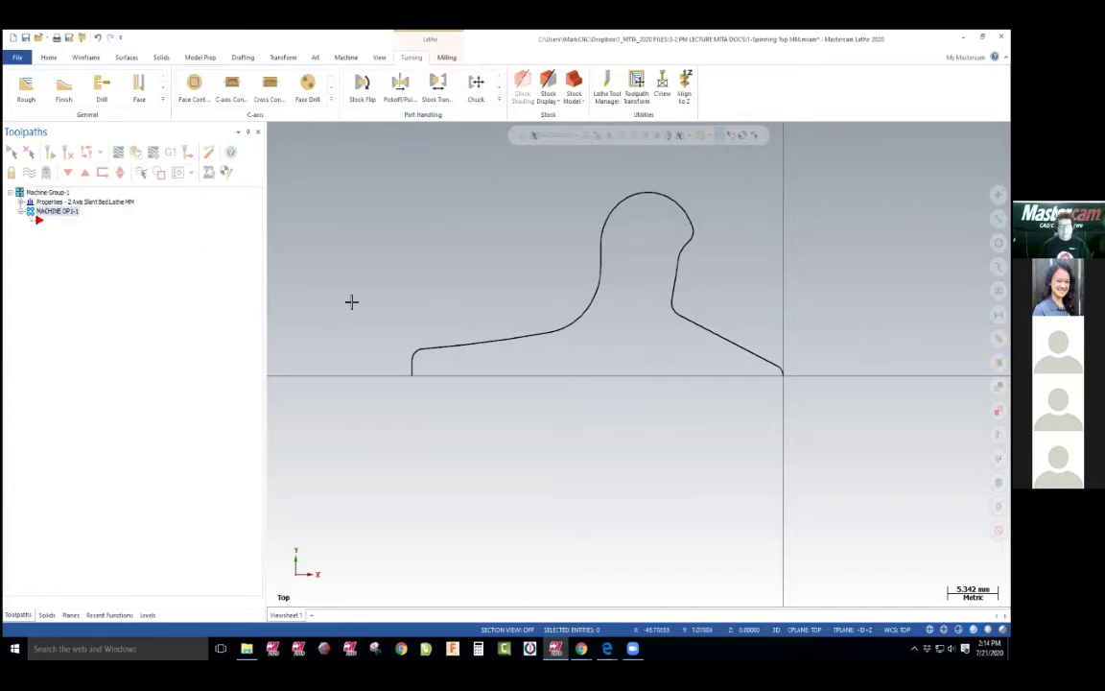
Switch to the Spinning Top PDF in Edge, review the rest of Exercise 4 and the chapter's review questions, and return to Mastercam
key("alt")
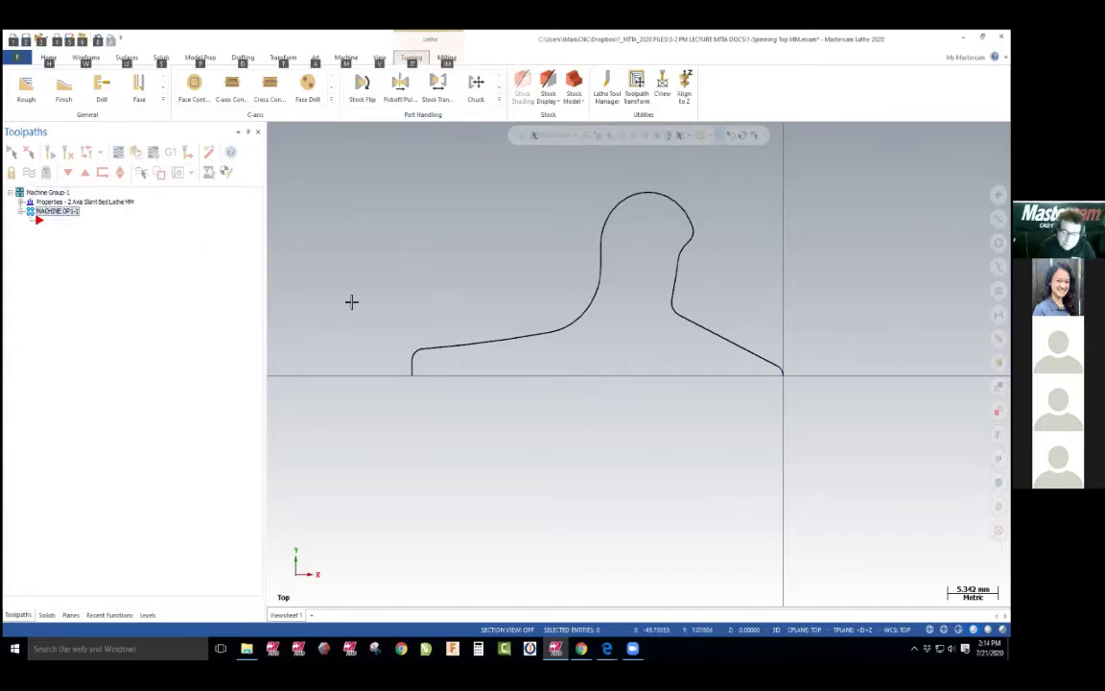
key("alt+Tab")
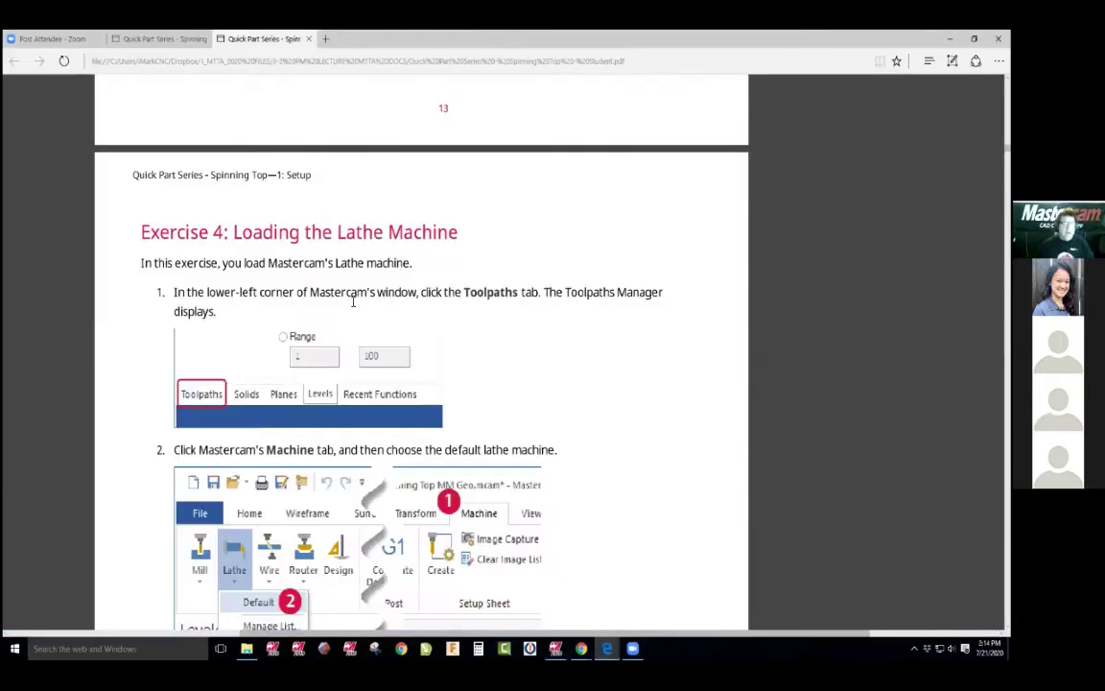
scroll(391, 301, "down", 1)
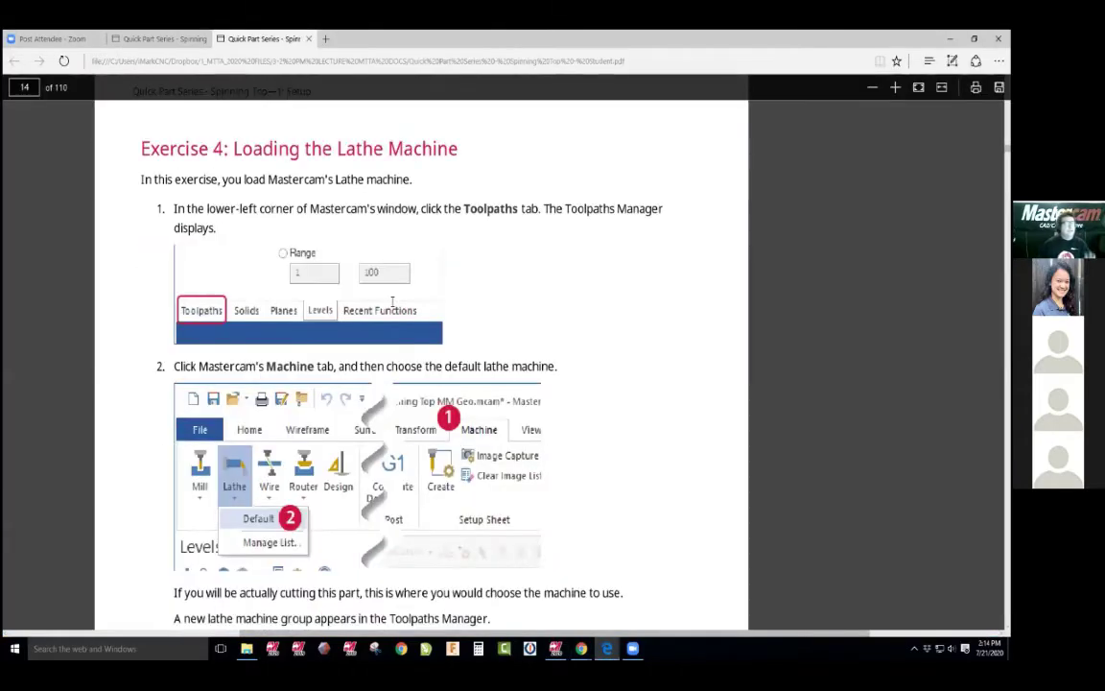
scroll(391, 301, "down", 5)
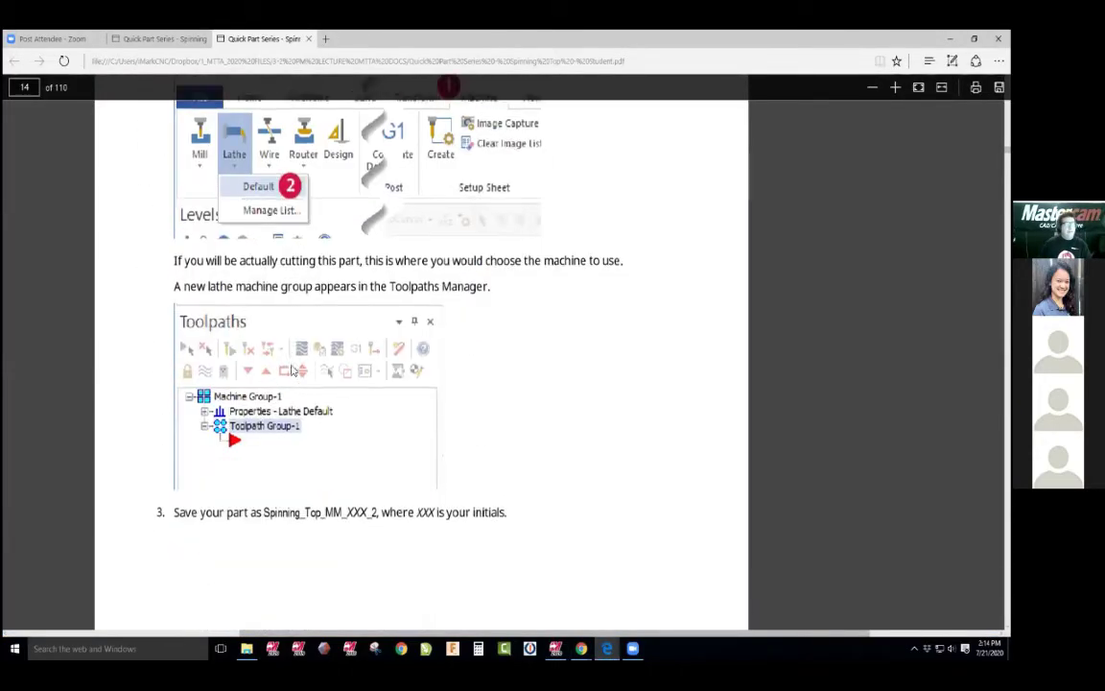
scroll(293, 371, "down", 5)
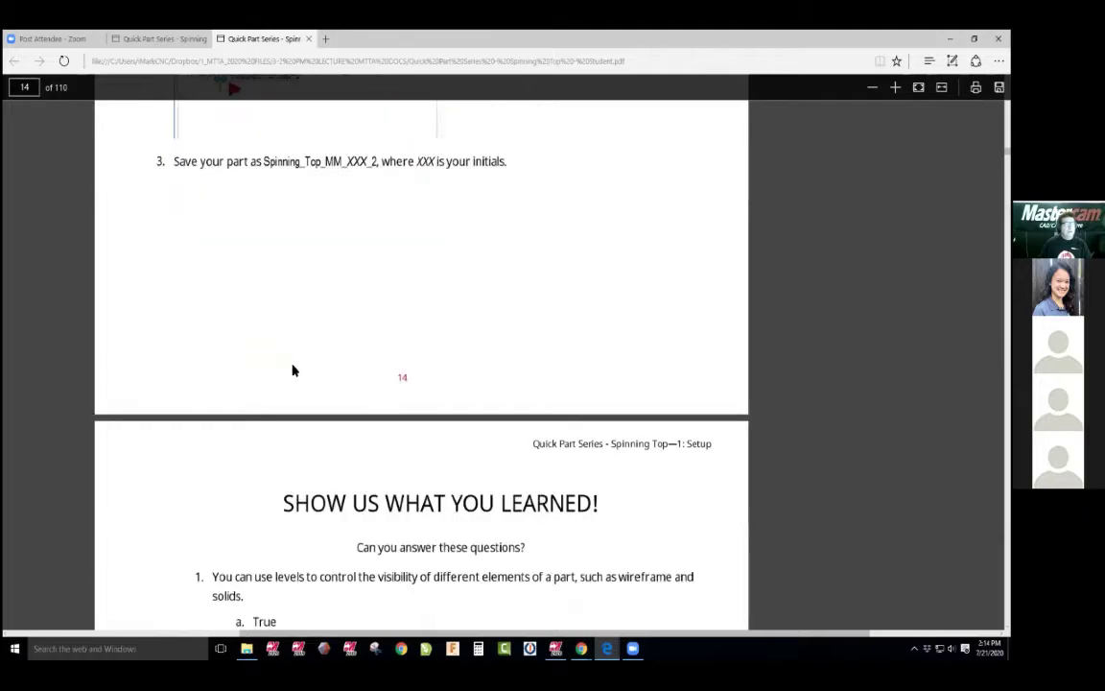
scroll(293, 371, "down", 3)
scroll(292, 369, "up", 8)
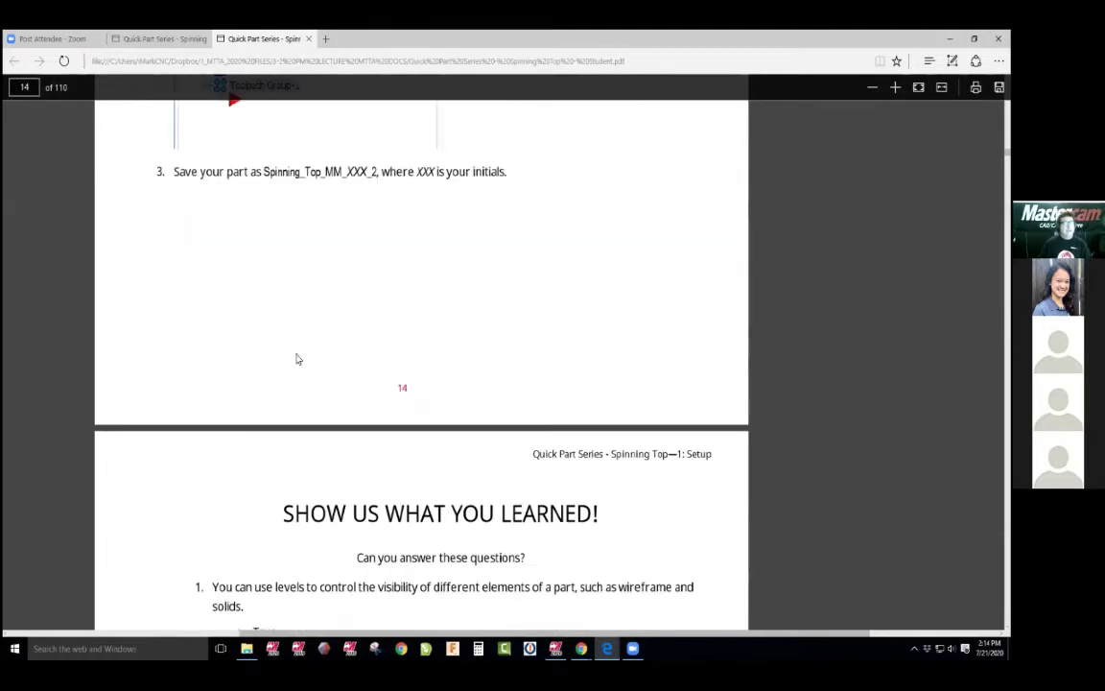
scroll(299, 345, "down", 2)
scroll(303, 336, "down", 7)
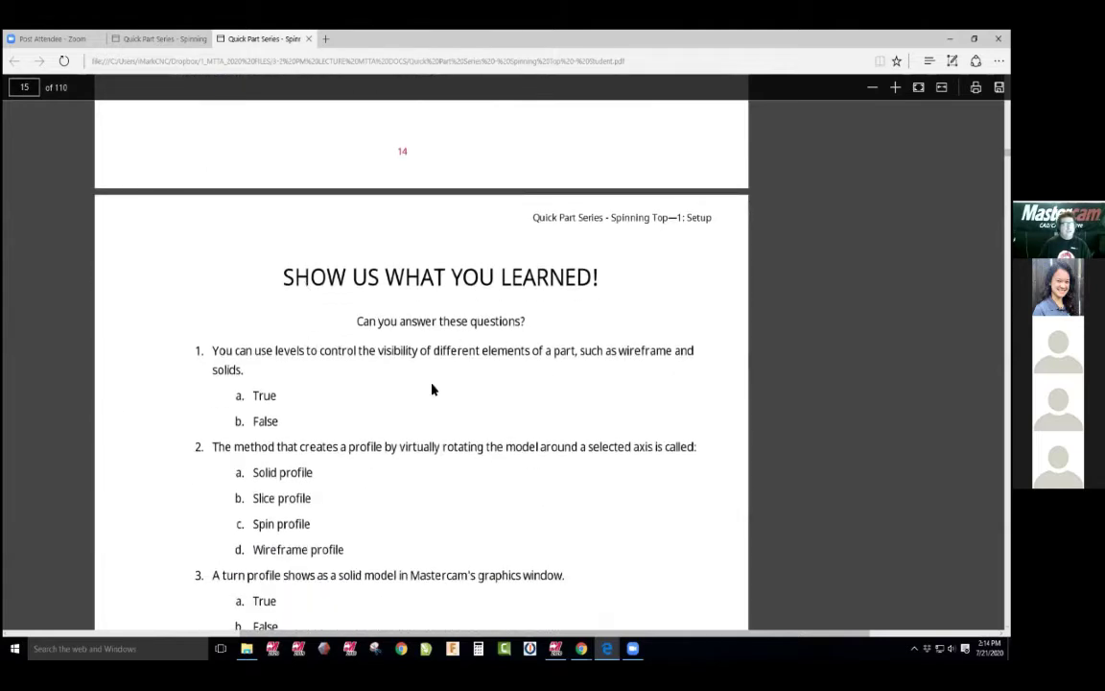
scroll(432, 388, "down", 2)
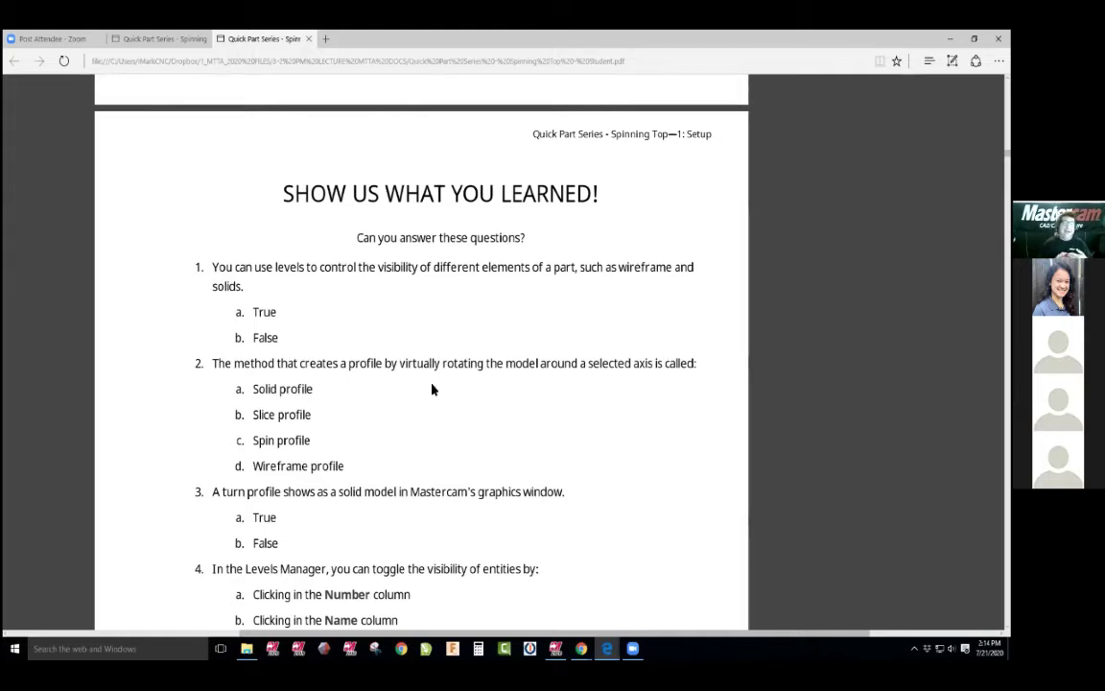
key("alt+Tab")
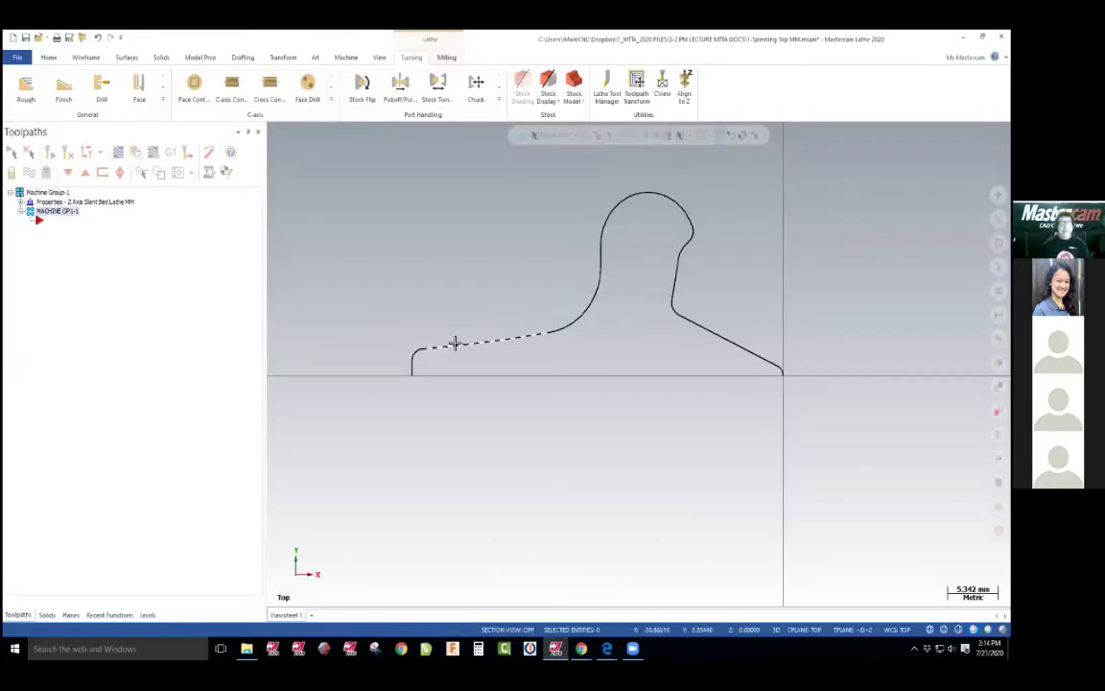
Select the entire turn profile chain and set its wireframe color to black
double_click(455, 347)
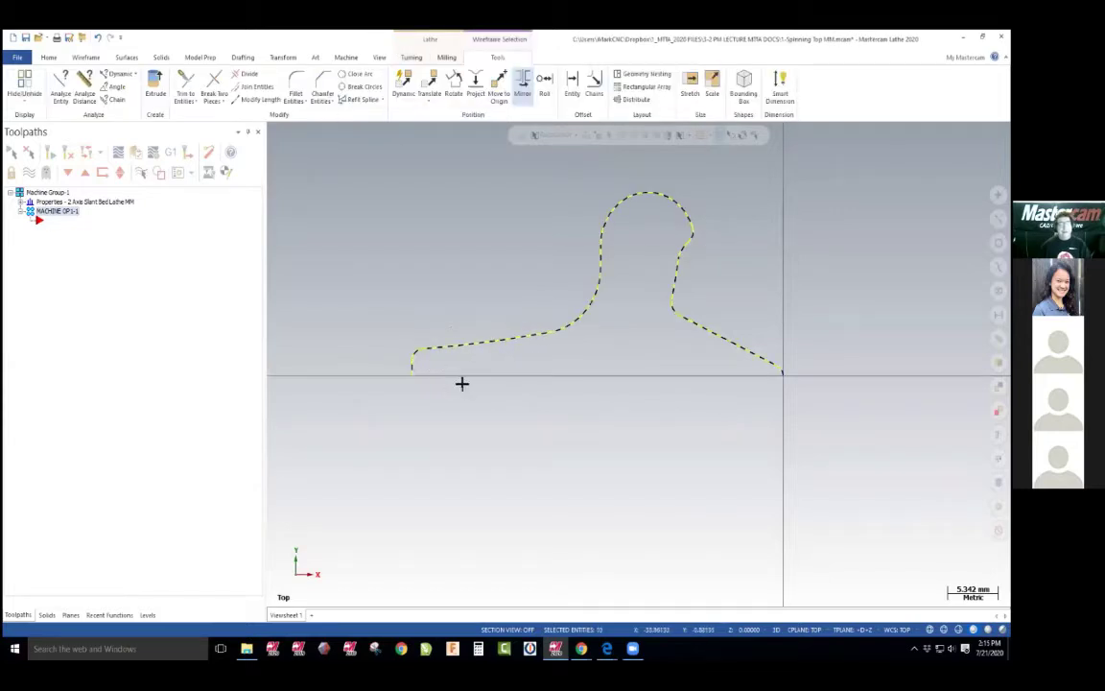
left_click(461, 383)
double_click(410, 368)
right_click(405, 282)
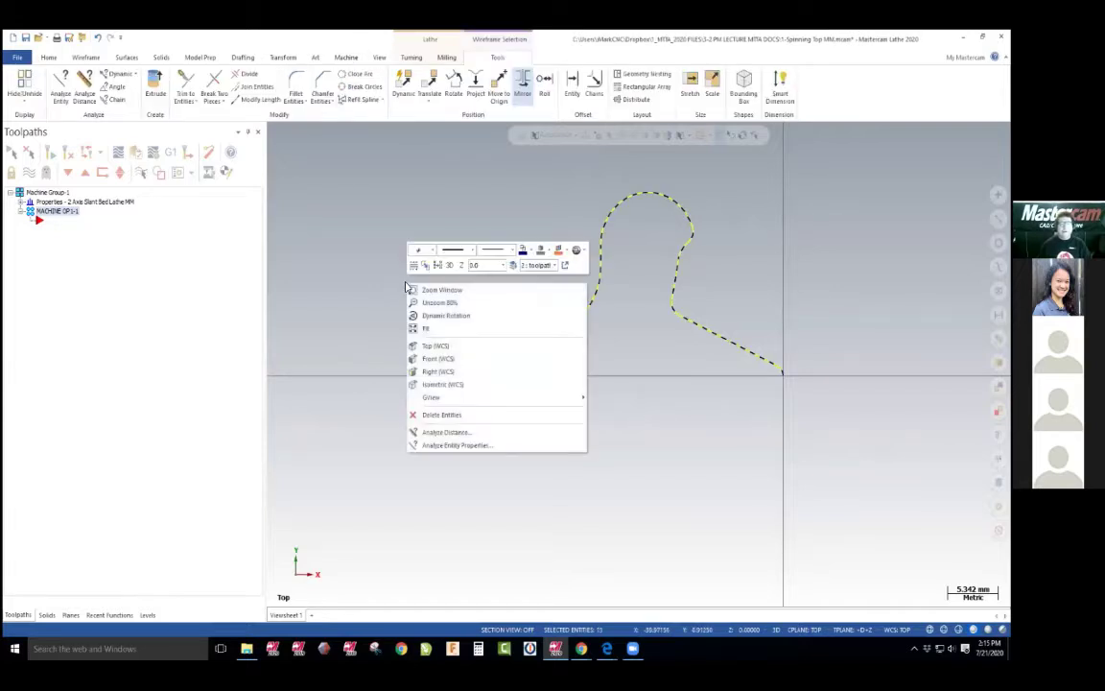
left_click(524, 250)
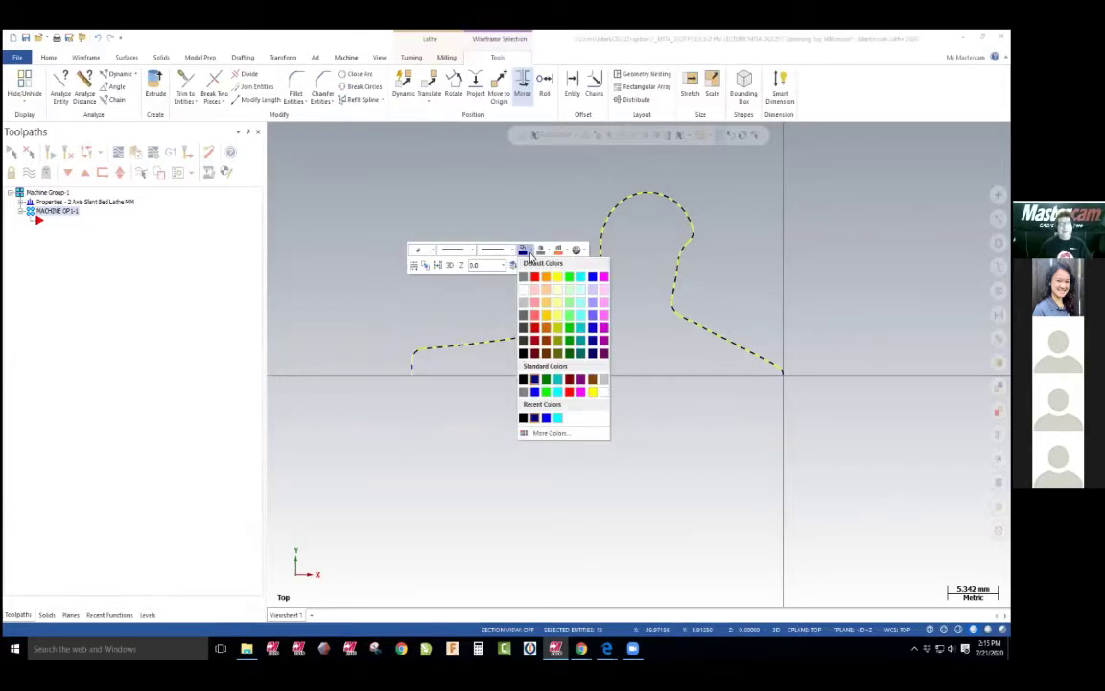
left_click(523, 353)
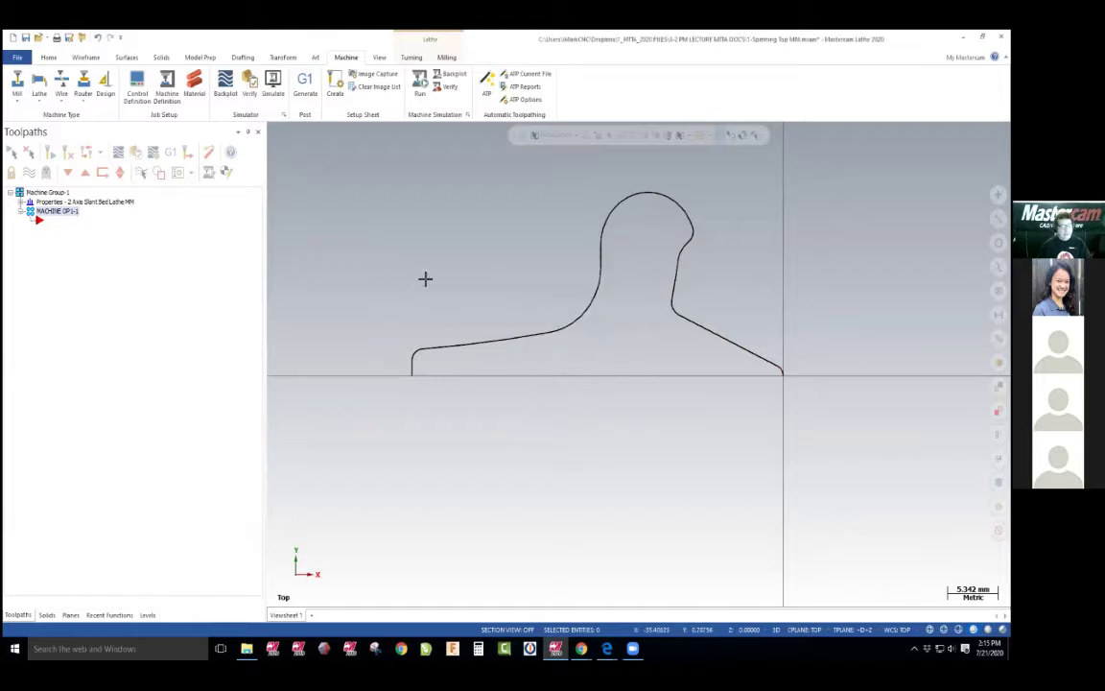
Select all of the turn profile geometry and give it a thicker line width
left_click_drag(363, 151, 794, 457)
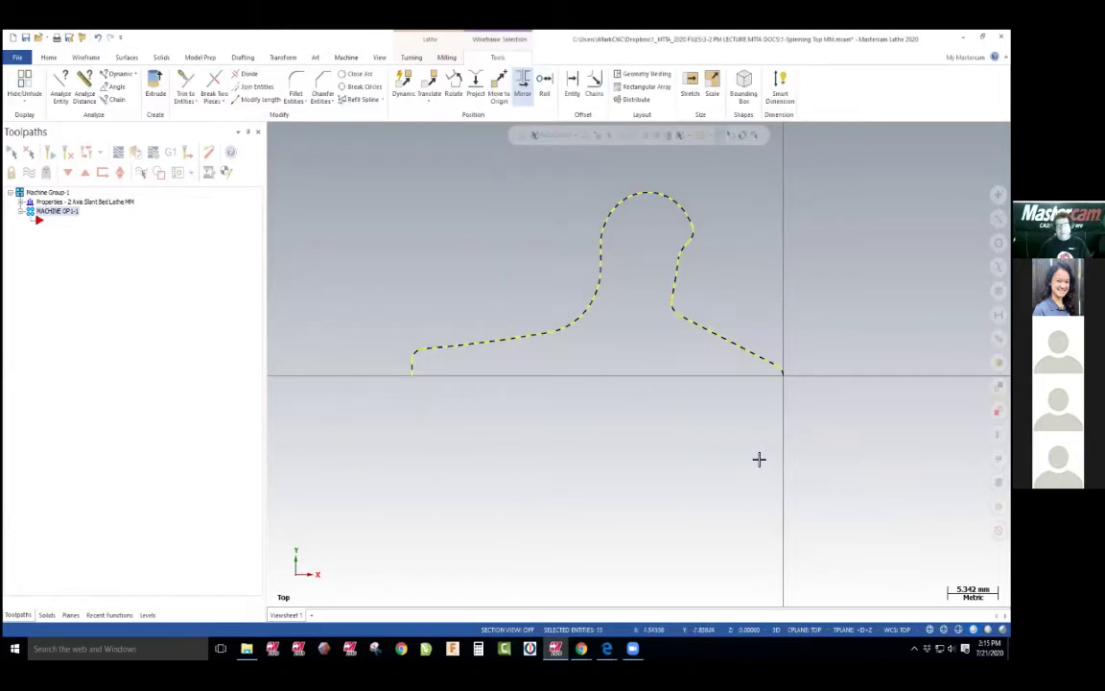
right_click(481, 218)
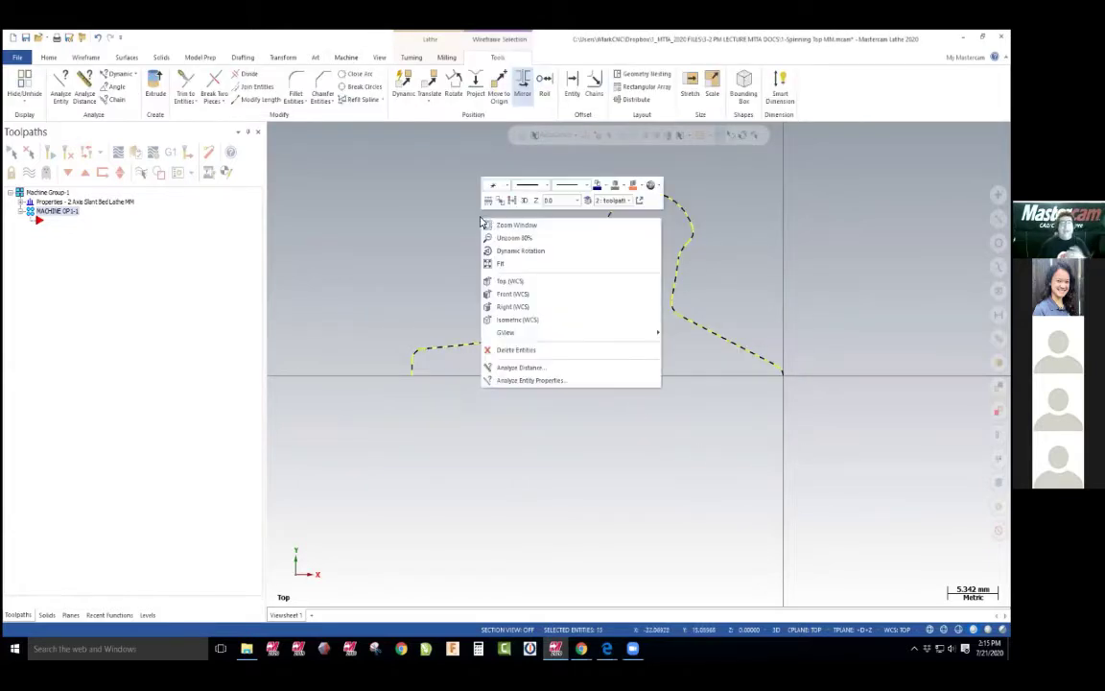
left_click(585, 187)
left_click(569, 240)
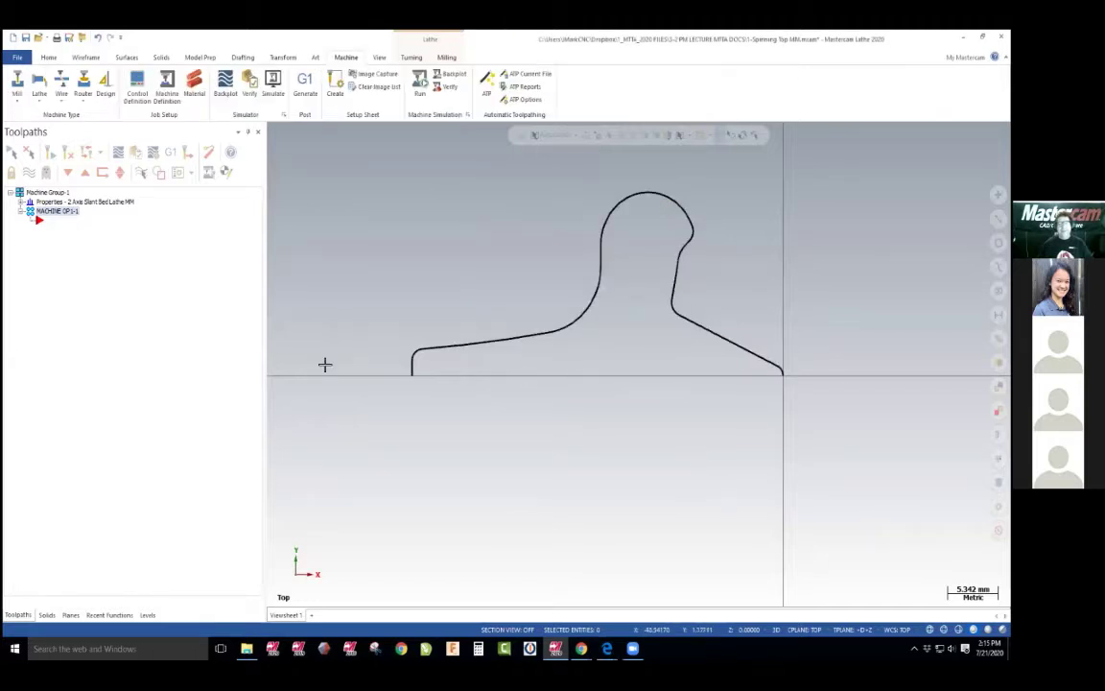
right_click(390, 245)
key("Escape")
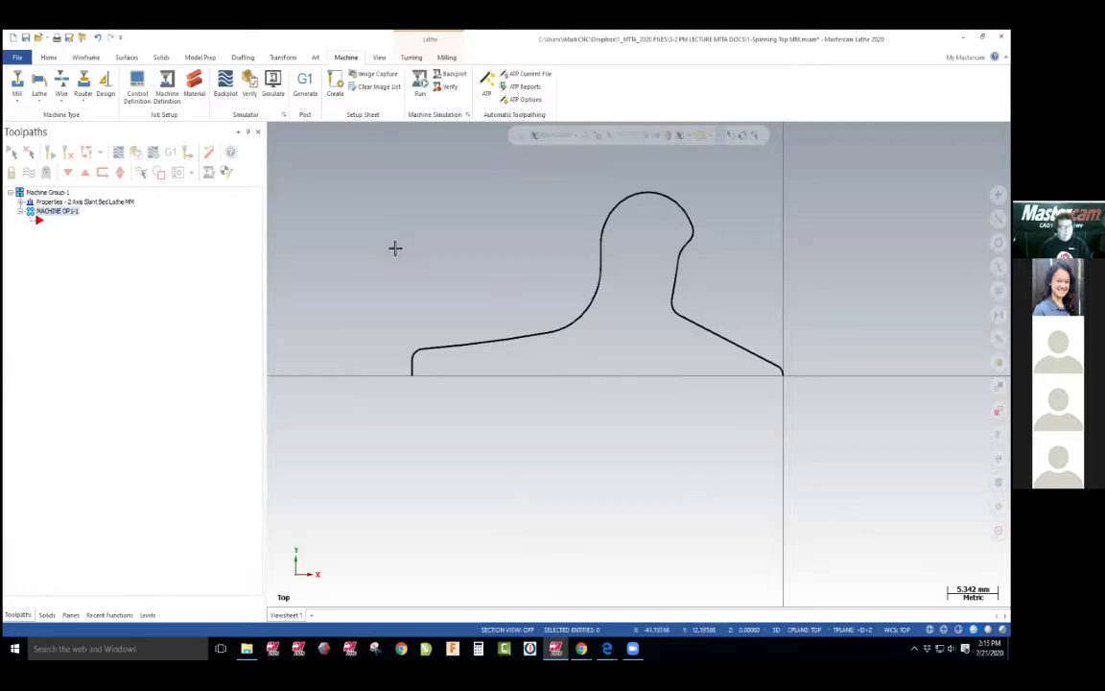
Switch to the tutorial PDF in Edge, review the Chapter 2 Stock Setup introduction and goals, and return to Mastercam
key("alt+Tab")
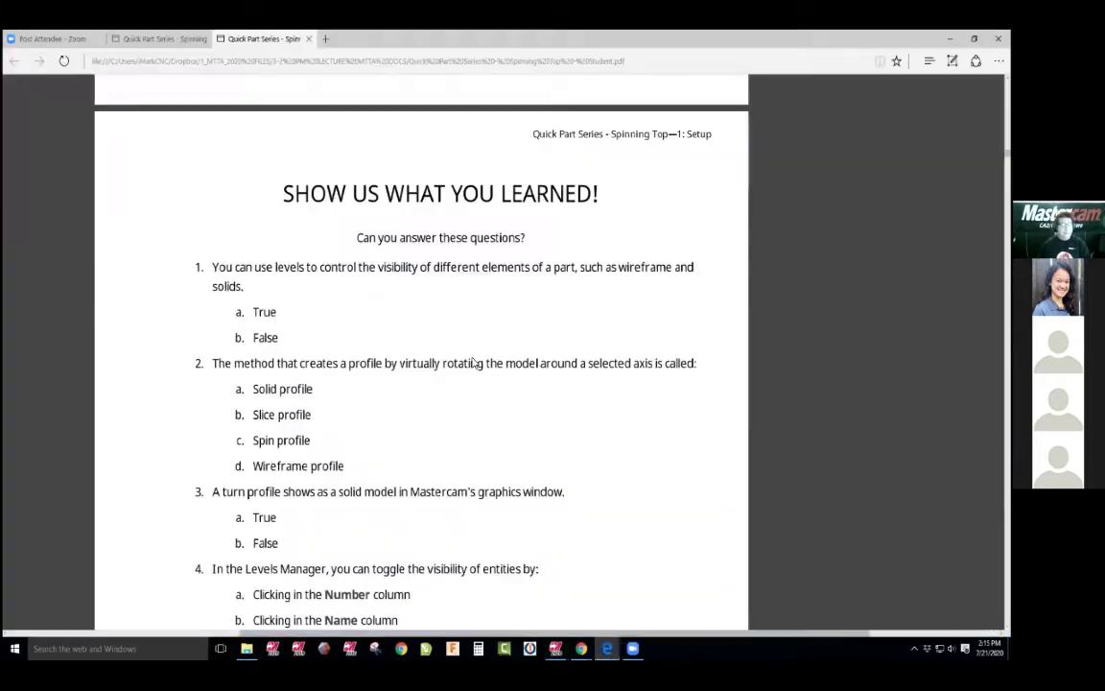
scroll(473, 363, "down", 5)
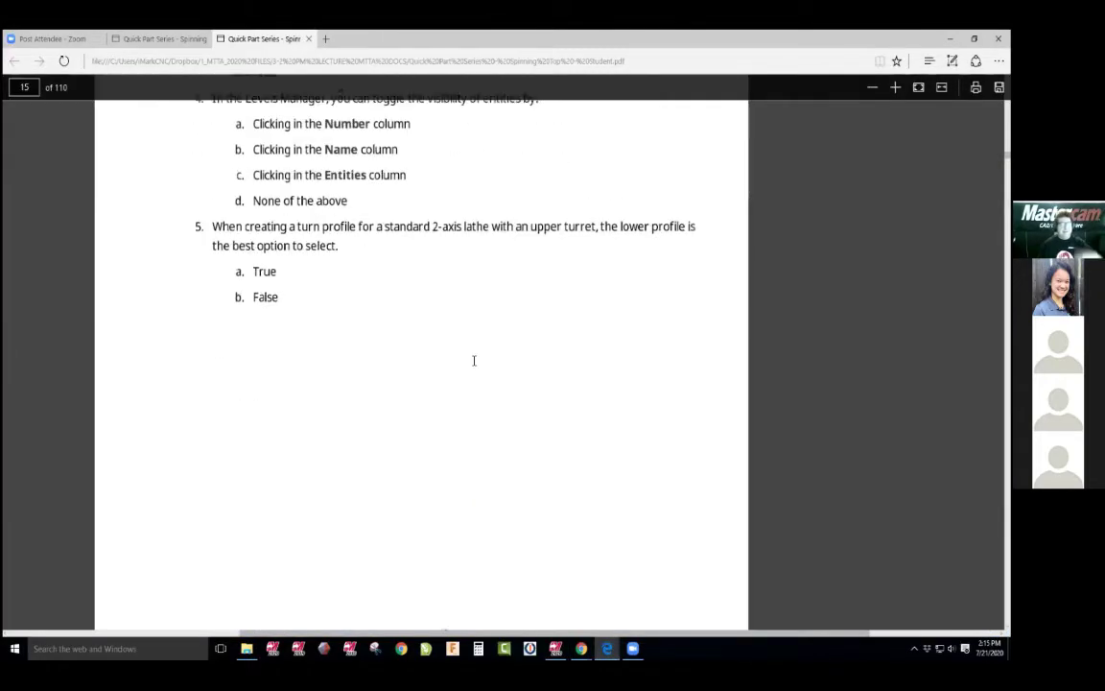
scroll(473, 361, "down", 10)
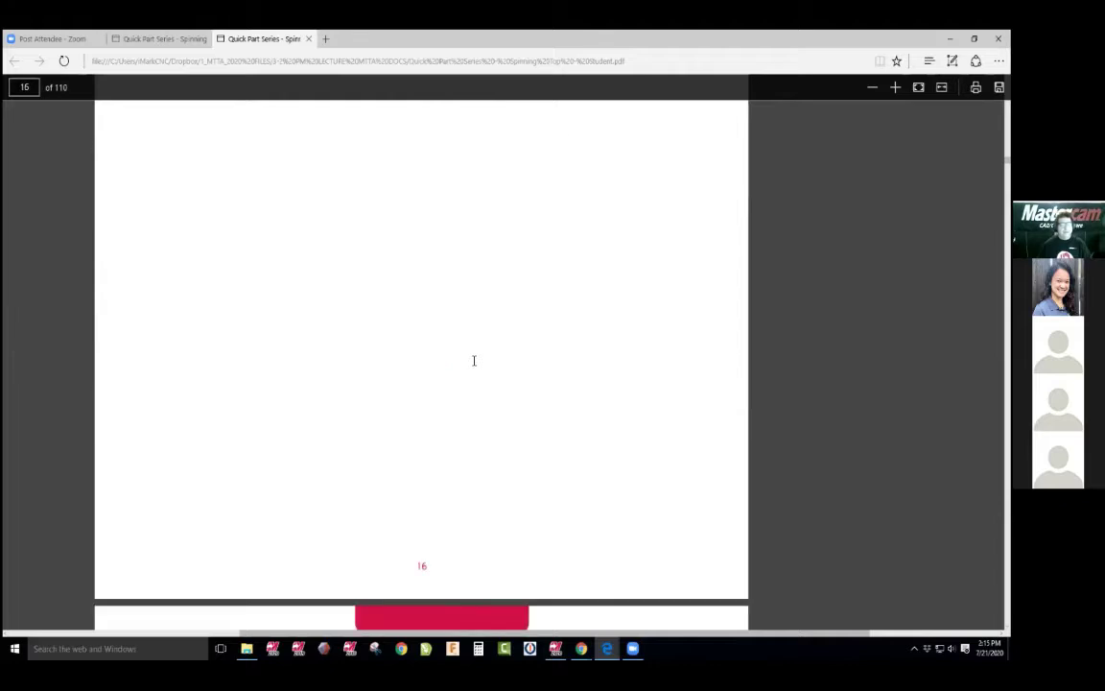
scroll(473, 361, "down", 4)
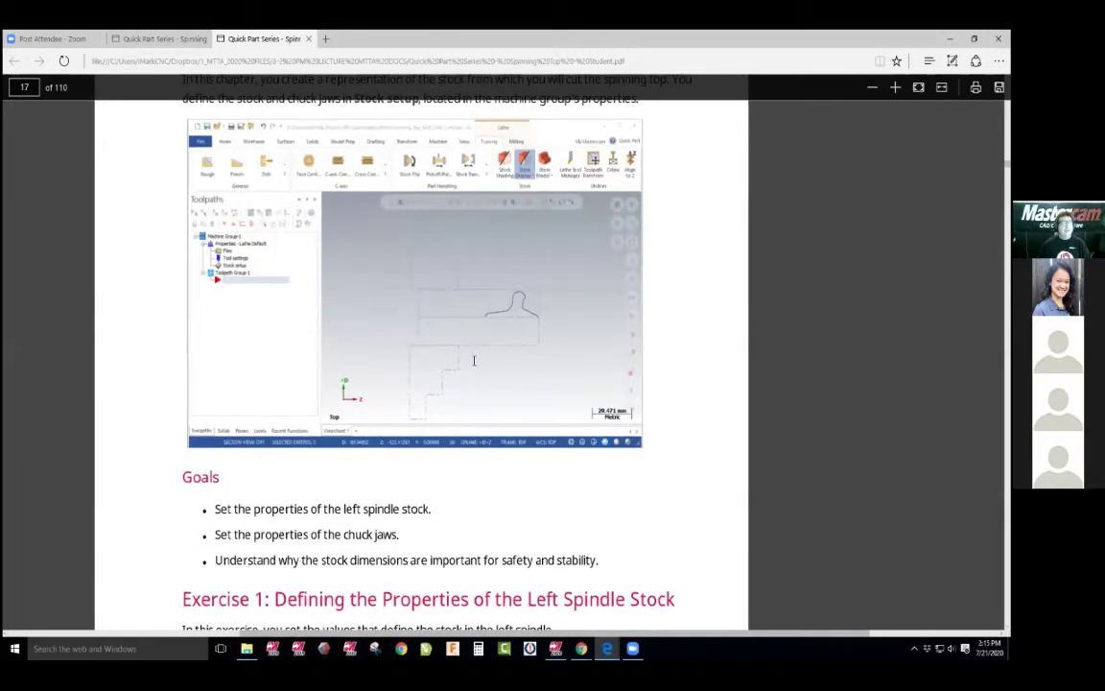
scroll(473, 361, "down", 4)
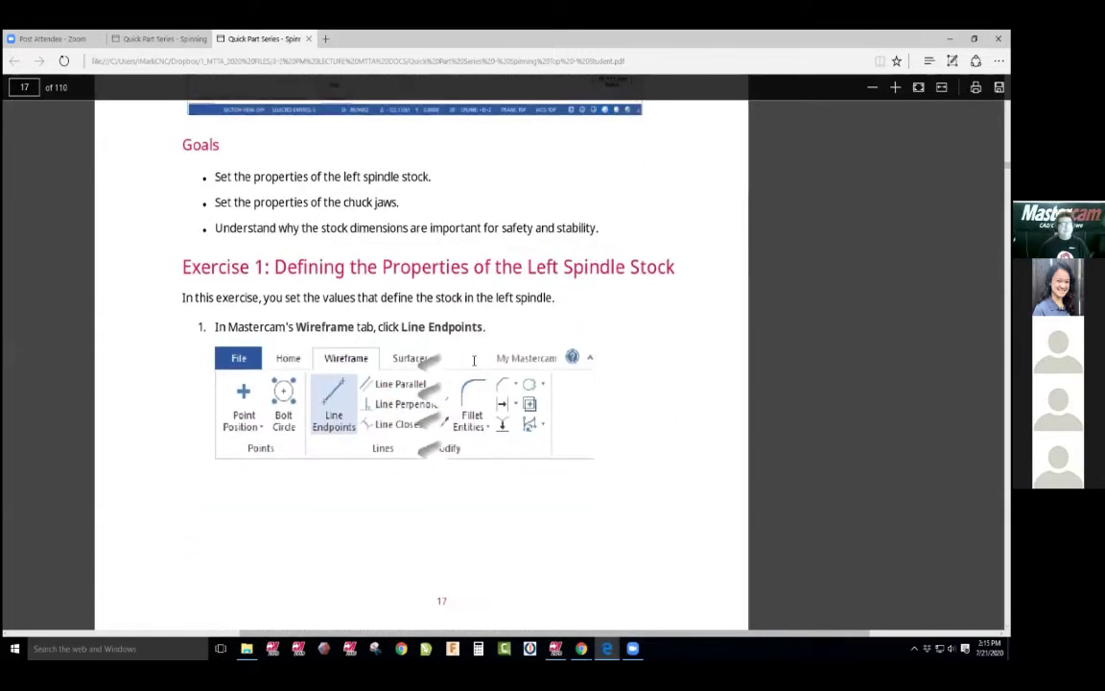
scroll(473, 361, "up", 5)
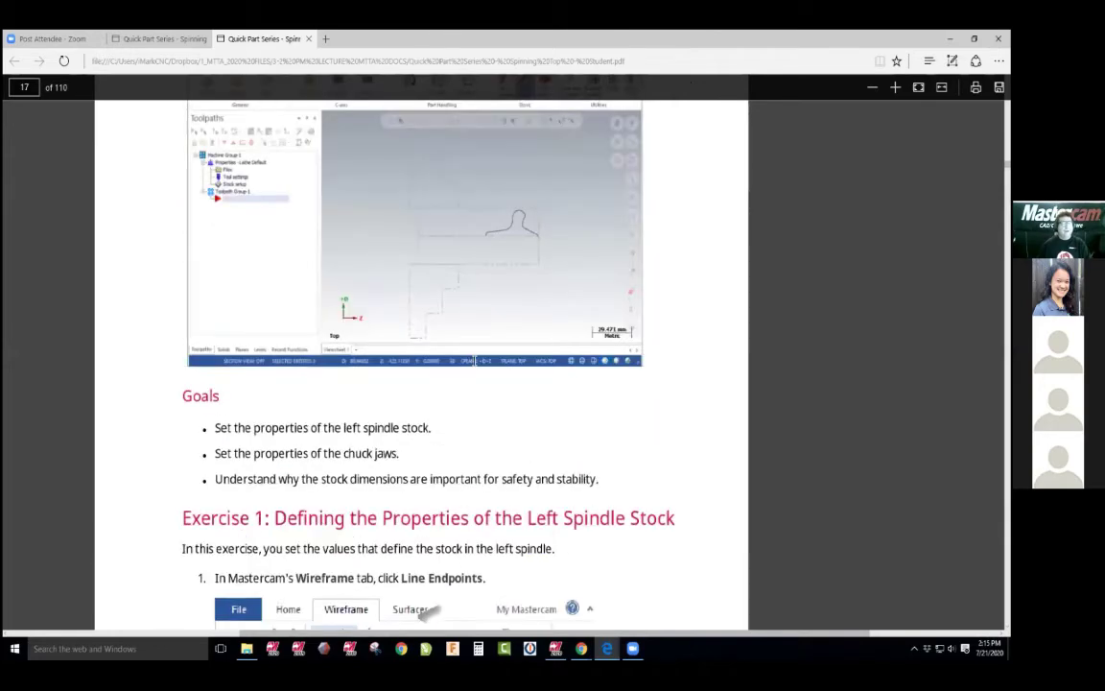
scroll(473, 360, "down", 3)
scroll(473, 361, "up", 5)
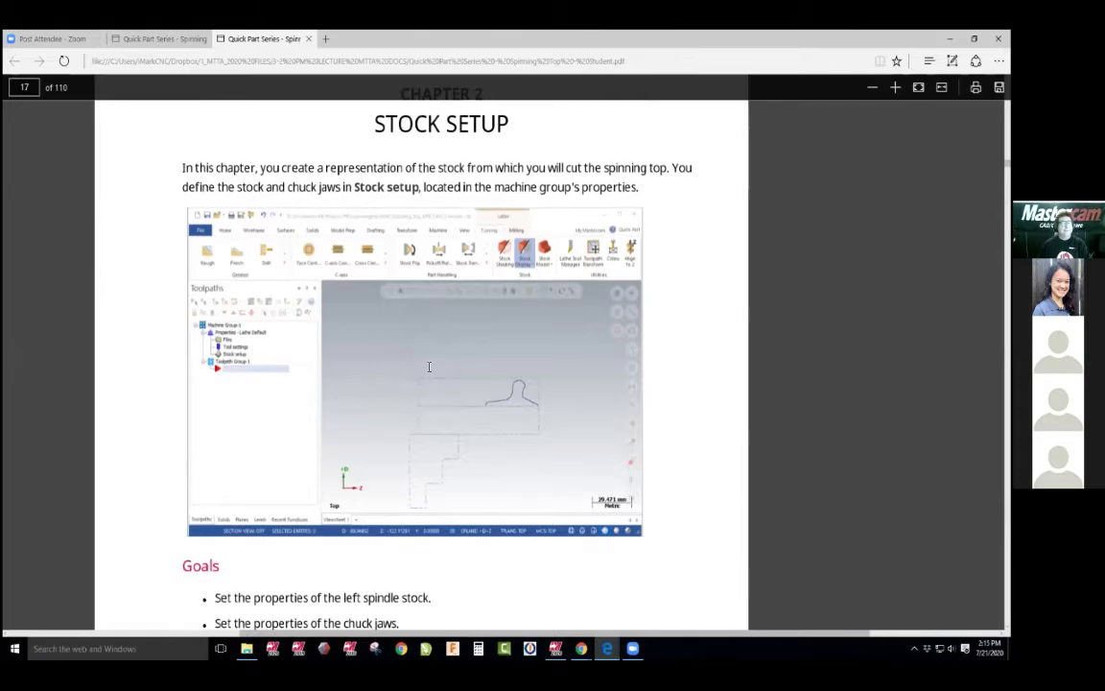
scroll(108, 233, "up", 3)
key("alt+Tab")
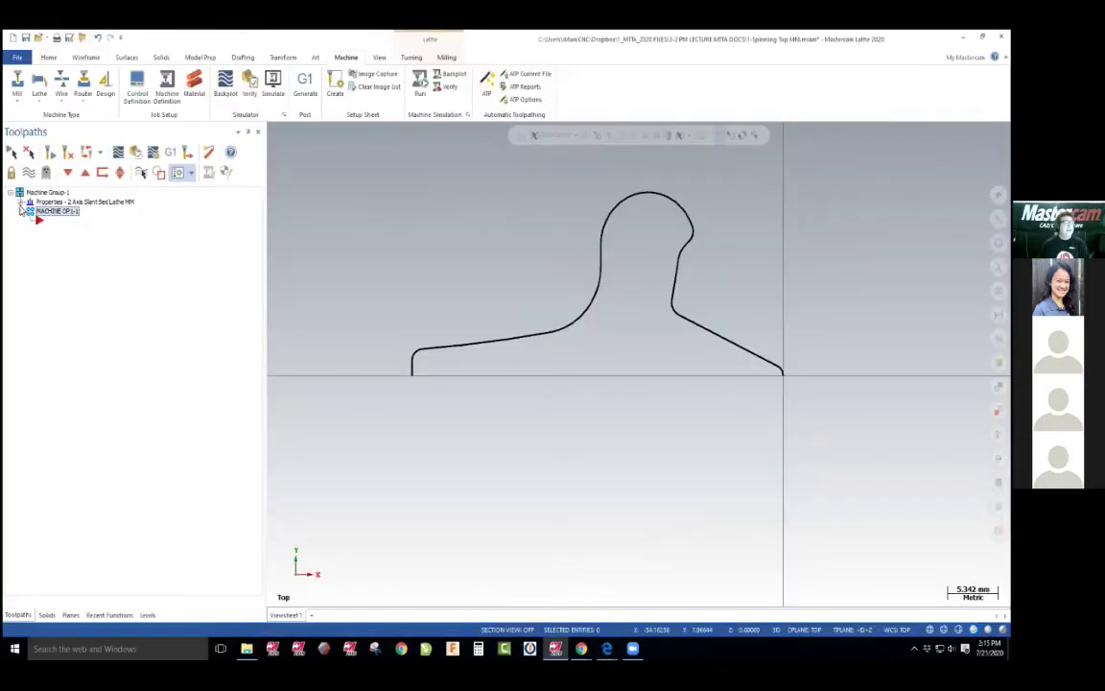
left_click(62, 231)
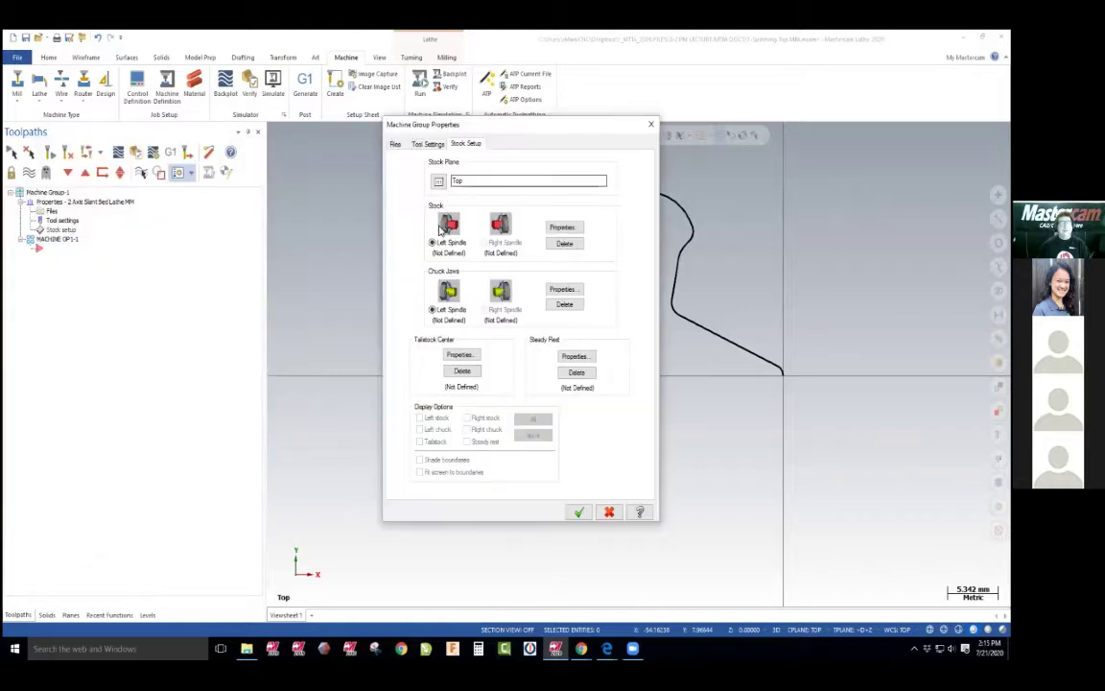
left_click(451, 311)
left_click(432, 309)
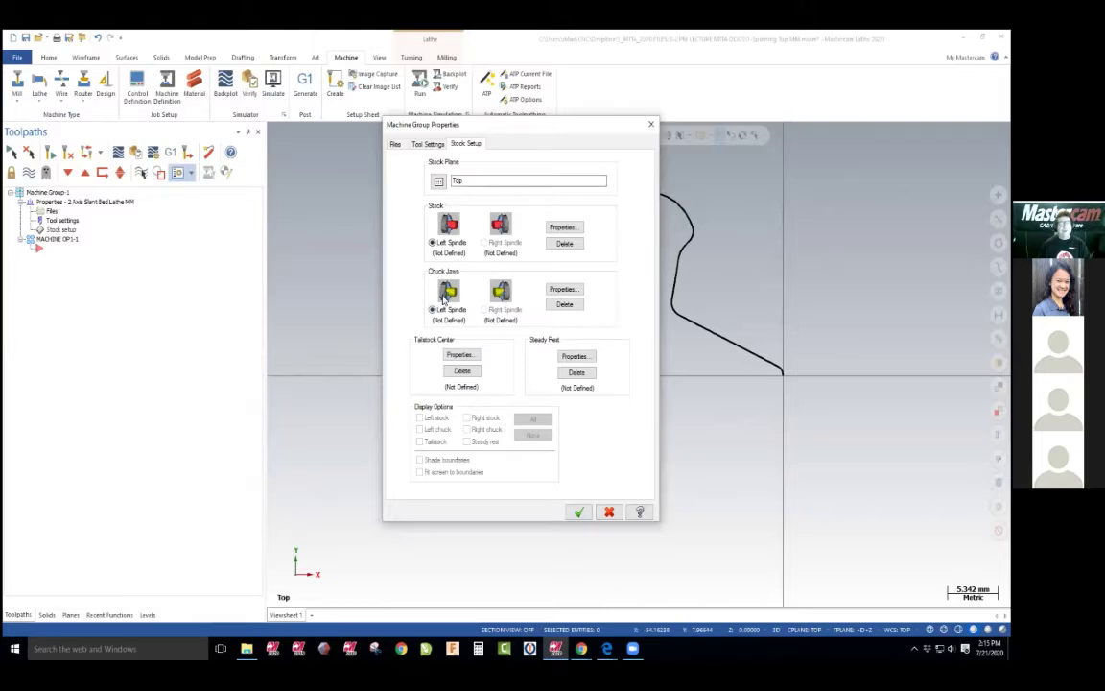
left_click(563, 229)
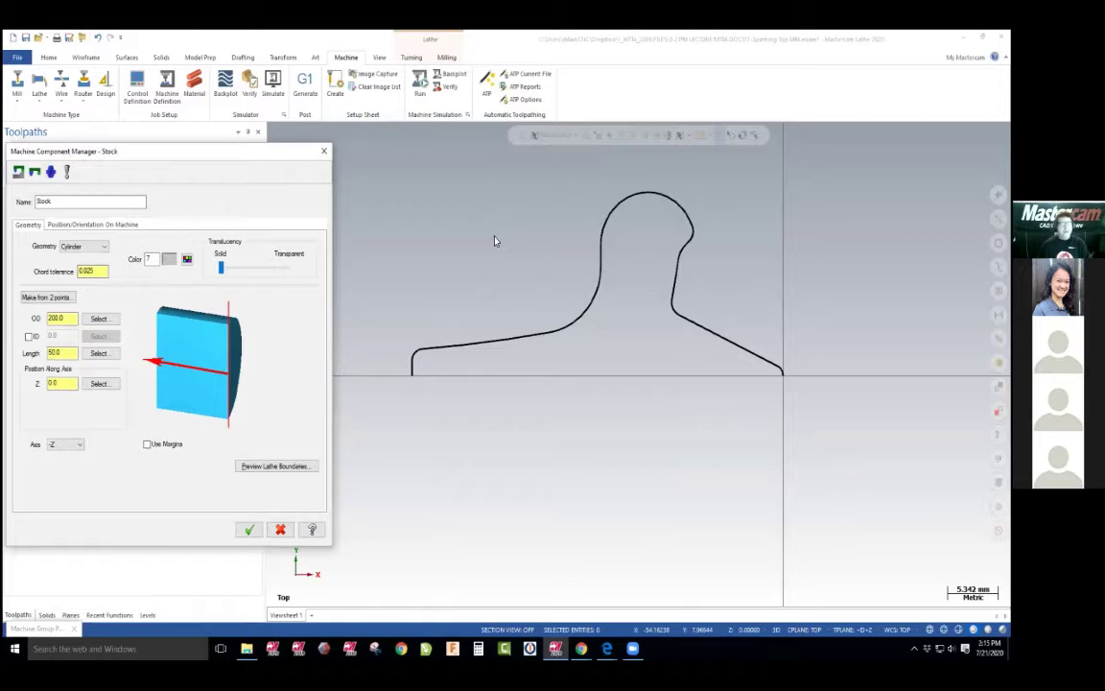
Switch to the tutorial PDF in Edge, read the construction line instructions at the start of Exercise 1, and return to Mastercam
key("alt+Tab")
scroll(497, 240, "down", 5)
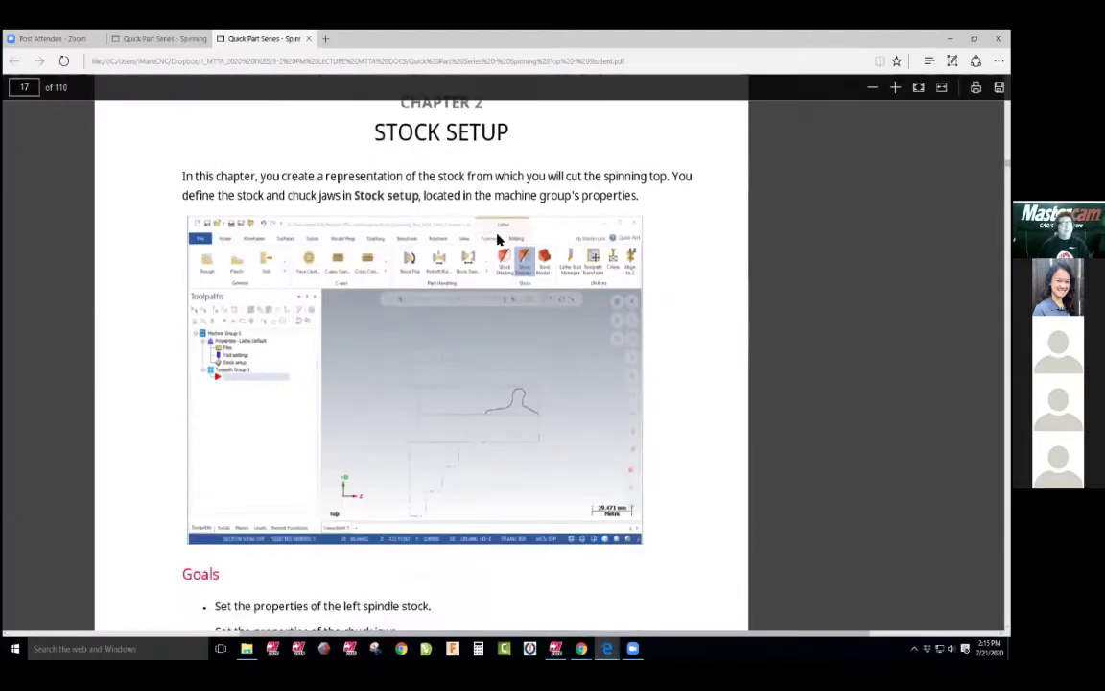
scroll(497, 240, "down", 5)
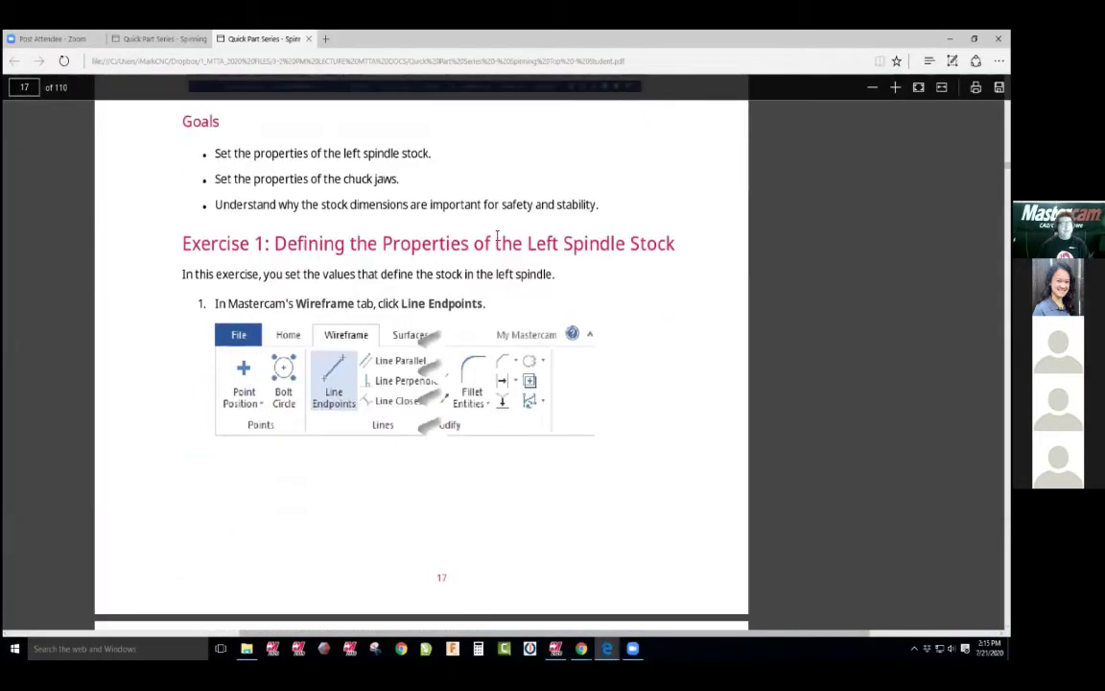
scroll(493, 239, "down", 6)
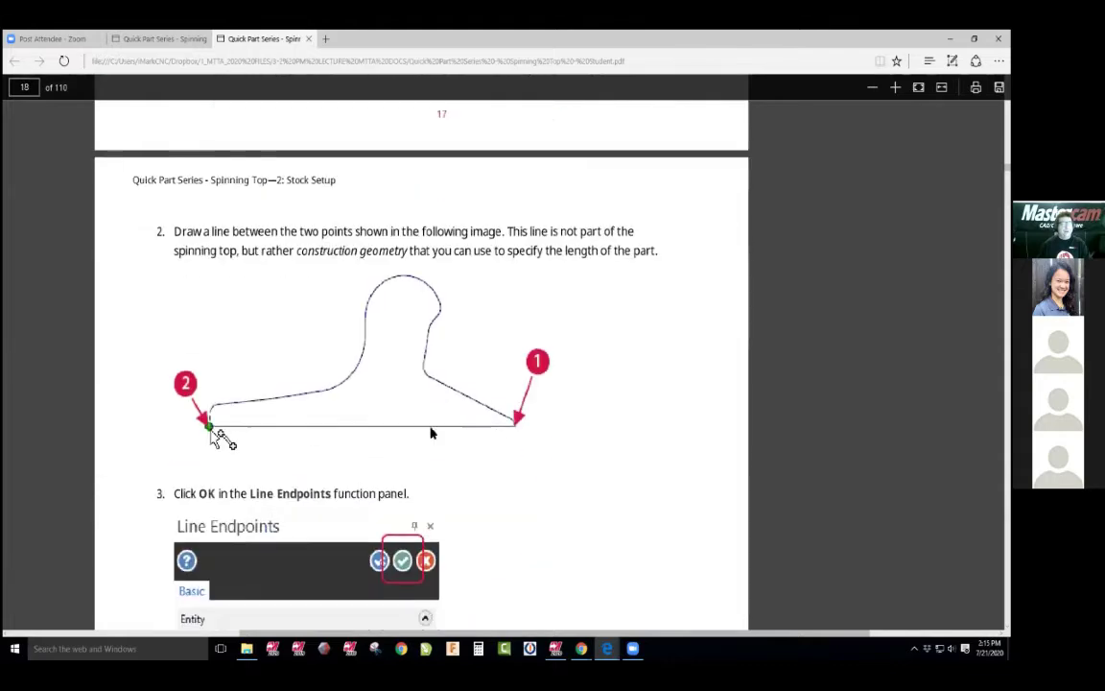
key("alt+Tab")
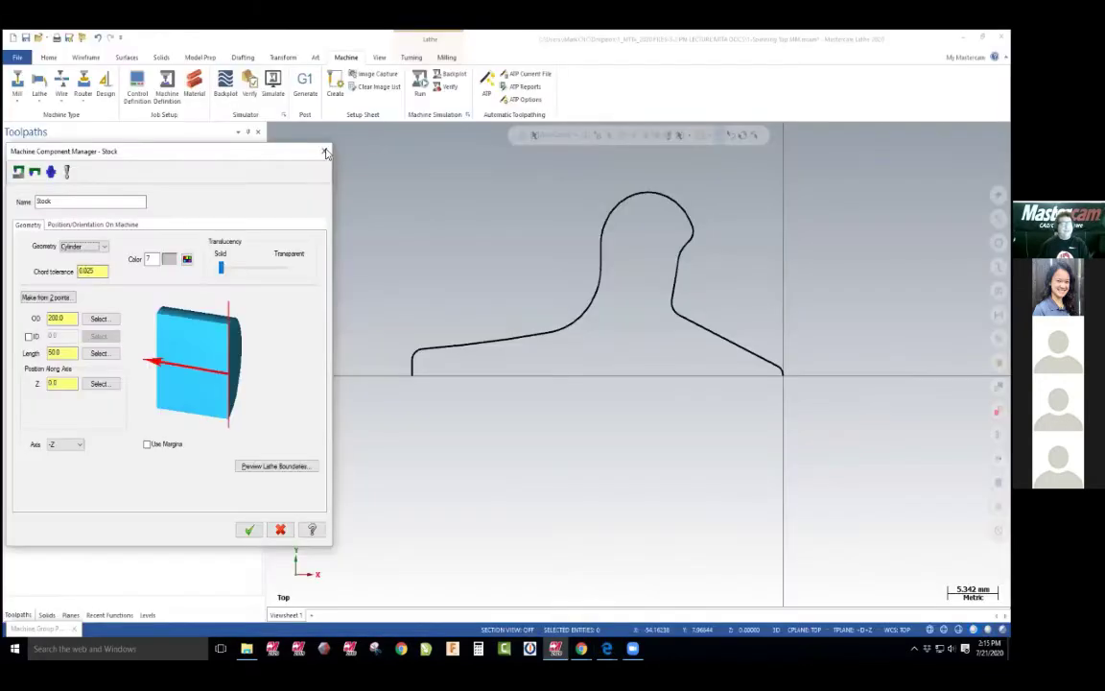
Close the stock setup dialogs and draw a horizontal construction line from the profile's endpoint at the origin to its opposite lower endpoint
left_click(324, 152)
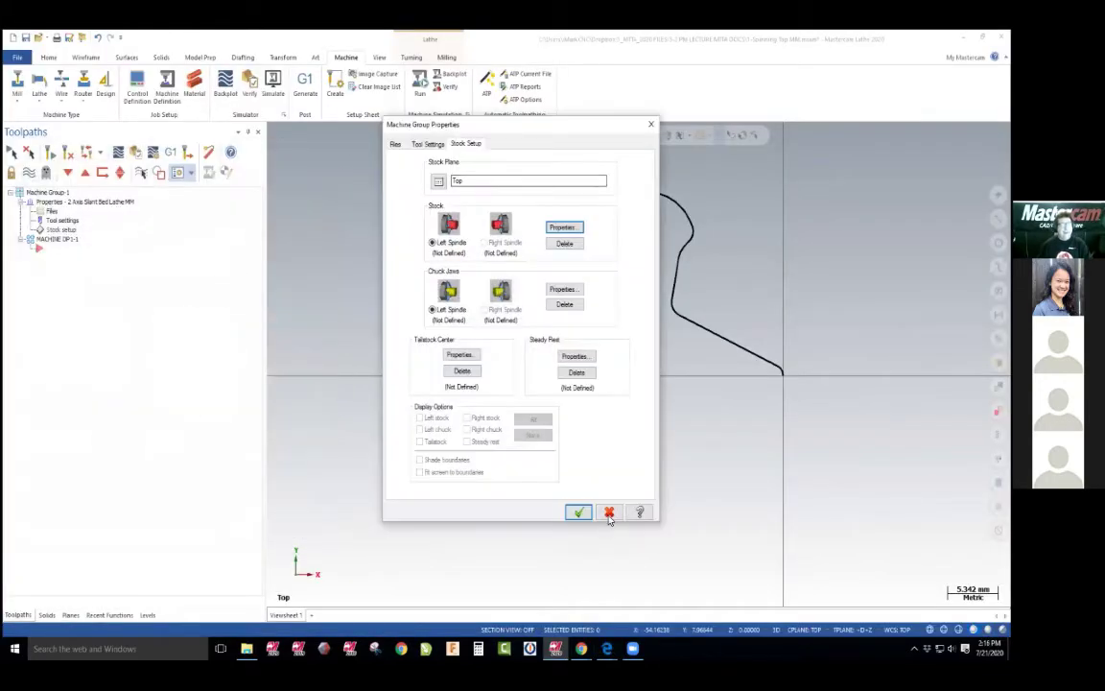
left_click(580, 510)
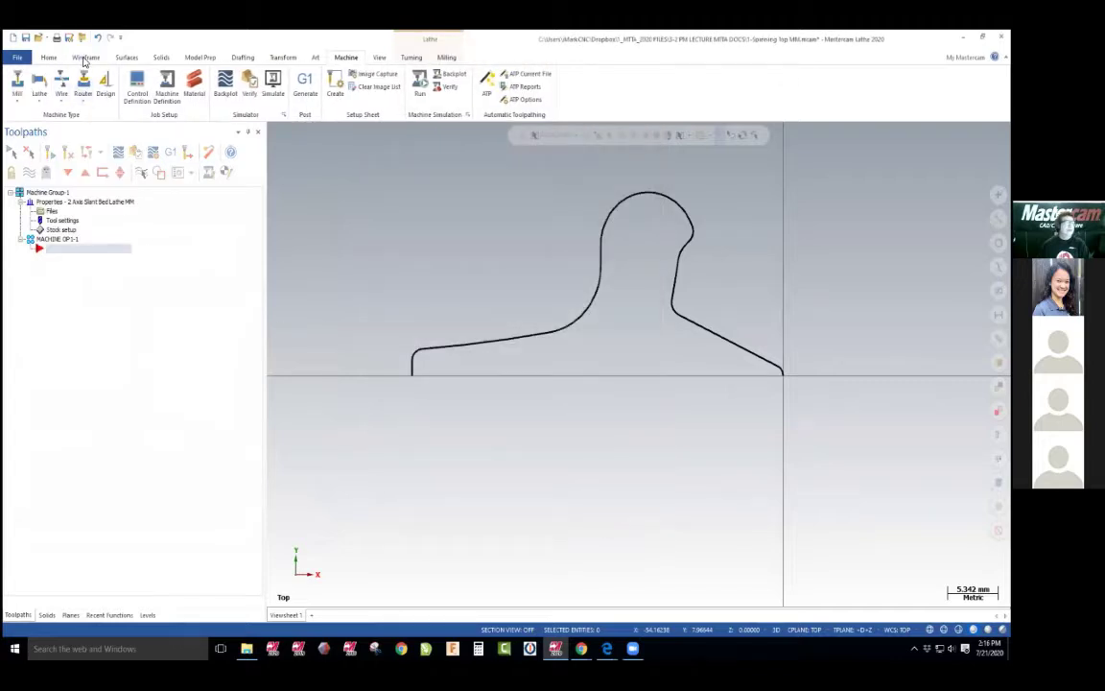
left_click(86, 56)
left_click(77, 86)
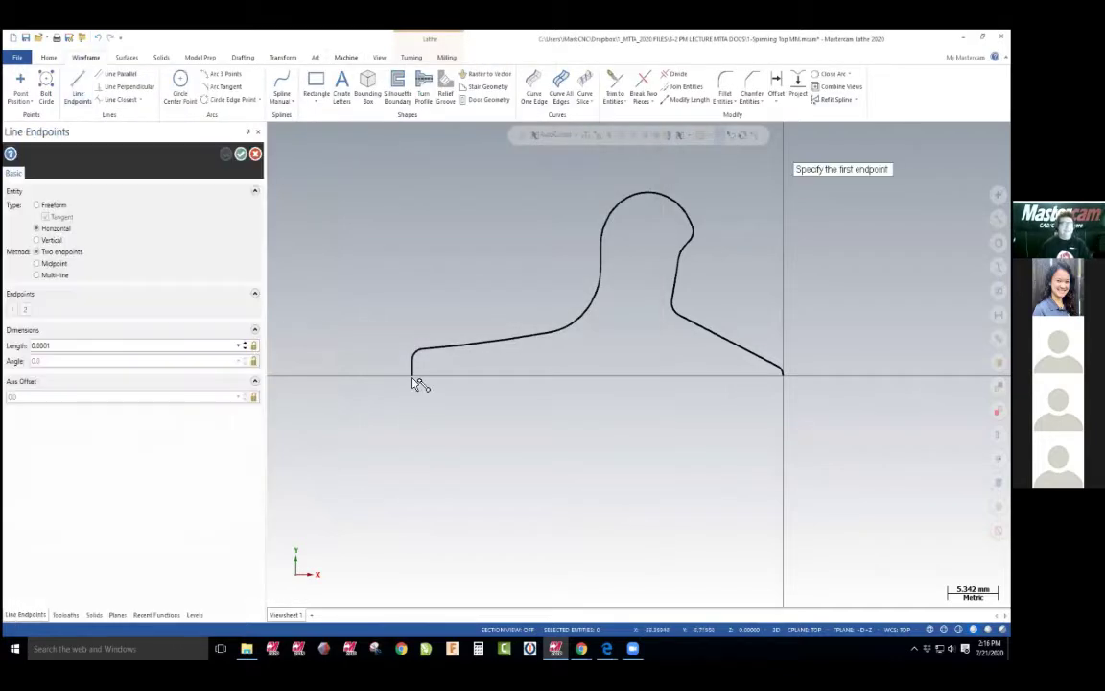
left_click(783, 374)
left_click(412, 375)
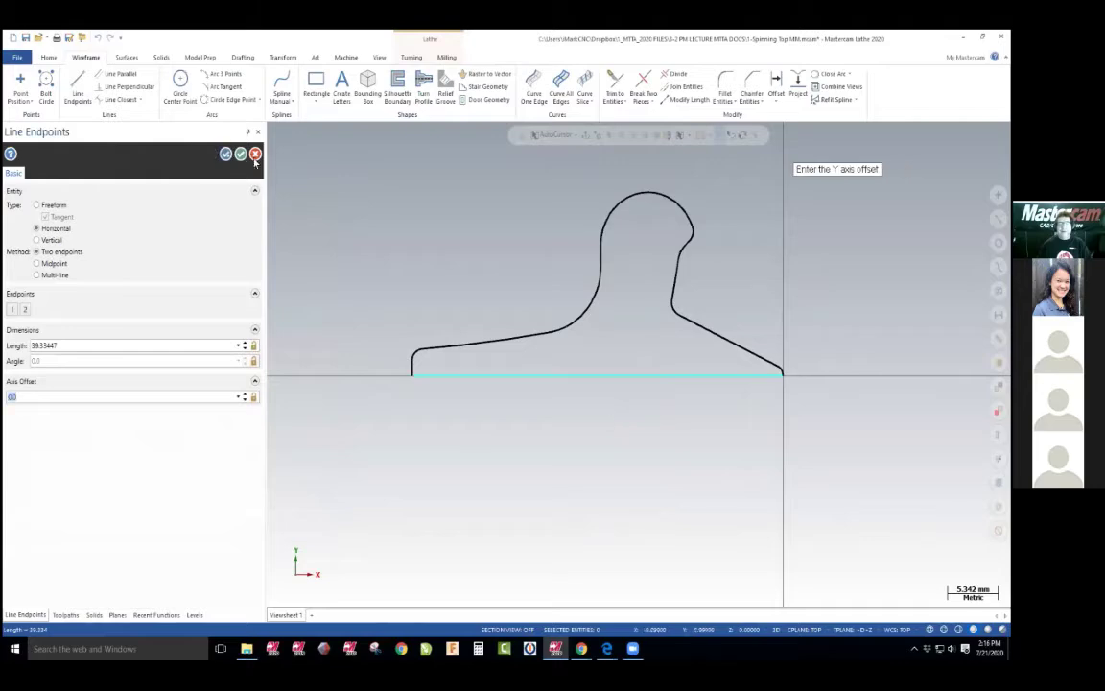
key("Return")
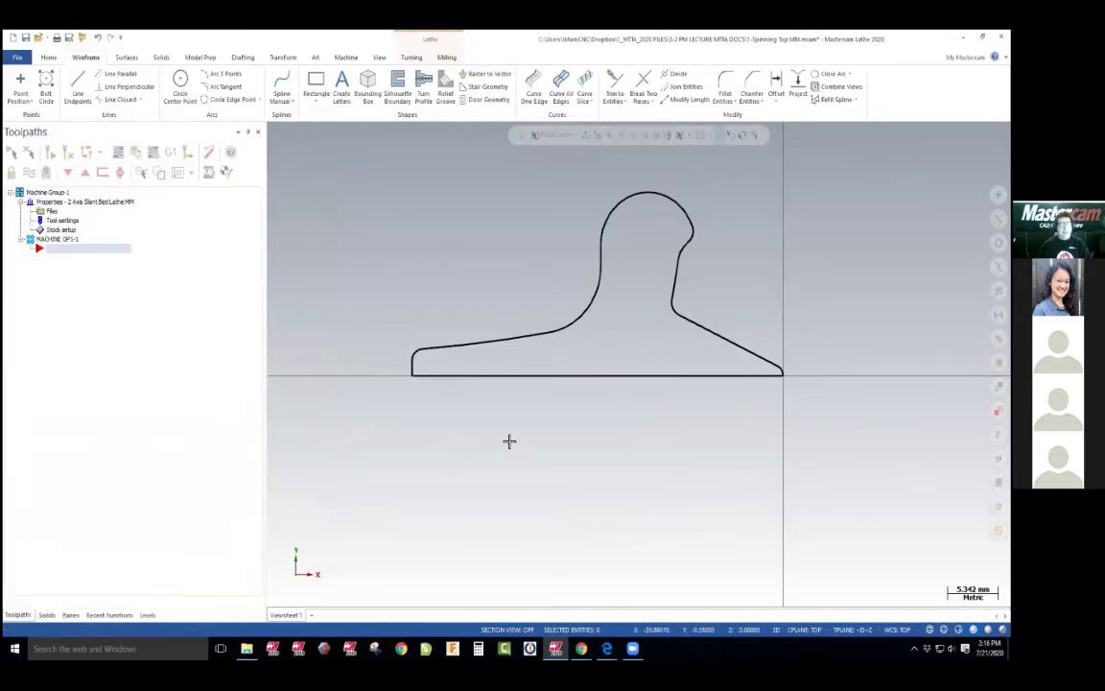
Review the stock setup instructions in the tutorial PDF in Edge, then return to Mastercam and open the left spindle stock properties
key("alt+Tab")
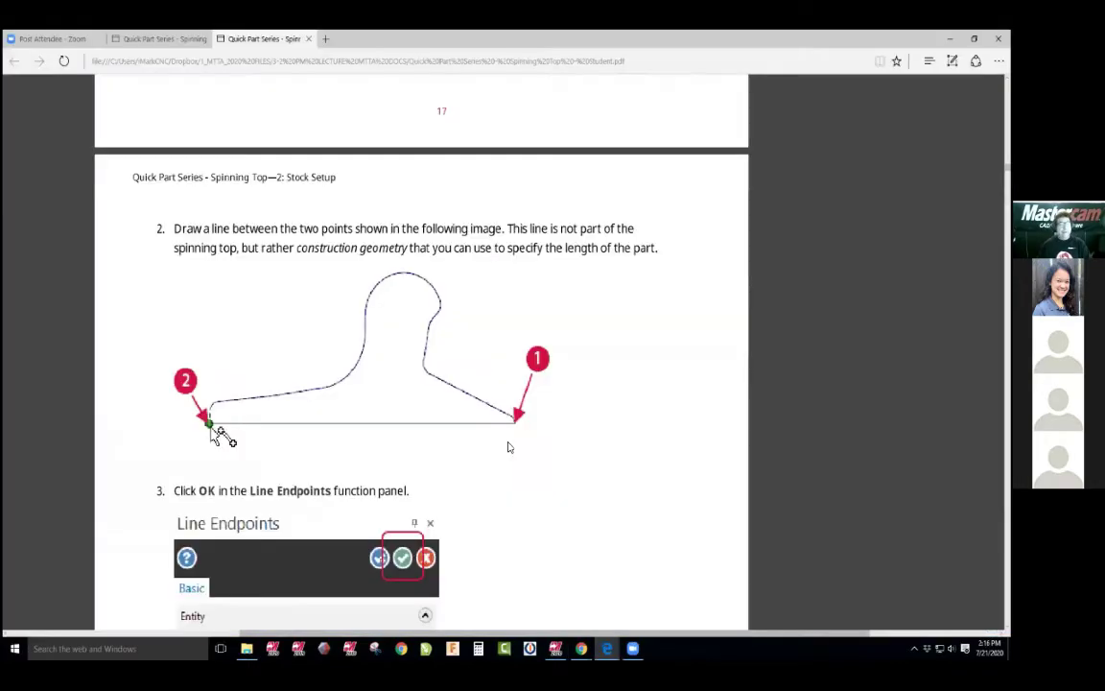
scroll(510, 445, "down", 3)
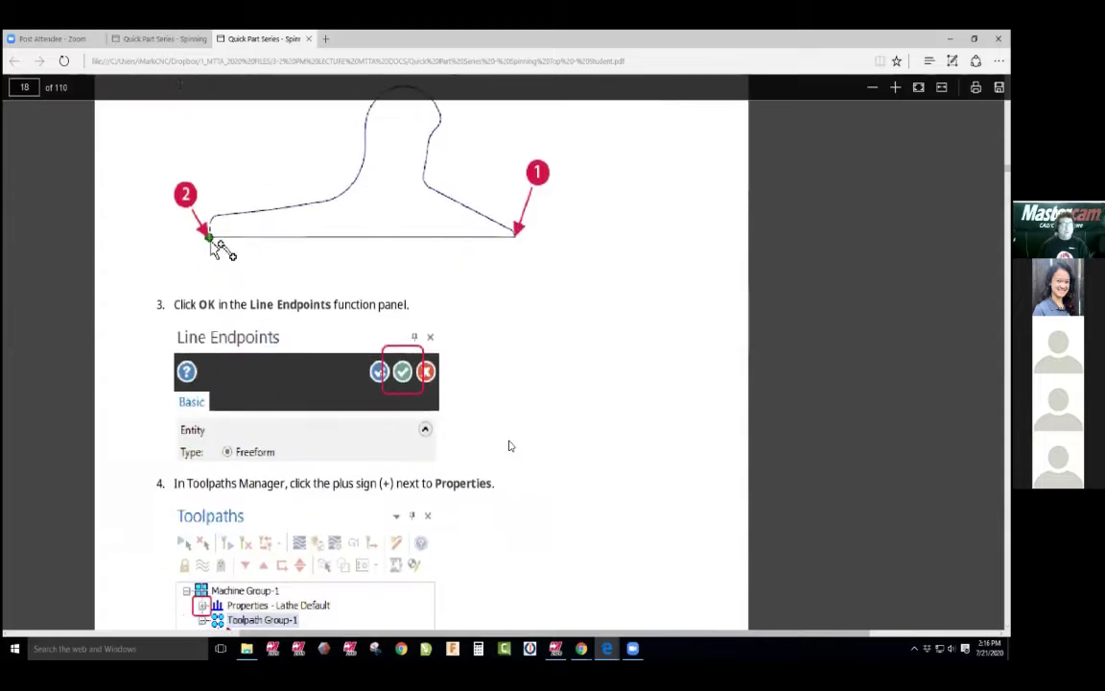
scroll(509, 445, "down", 6)
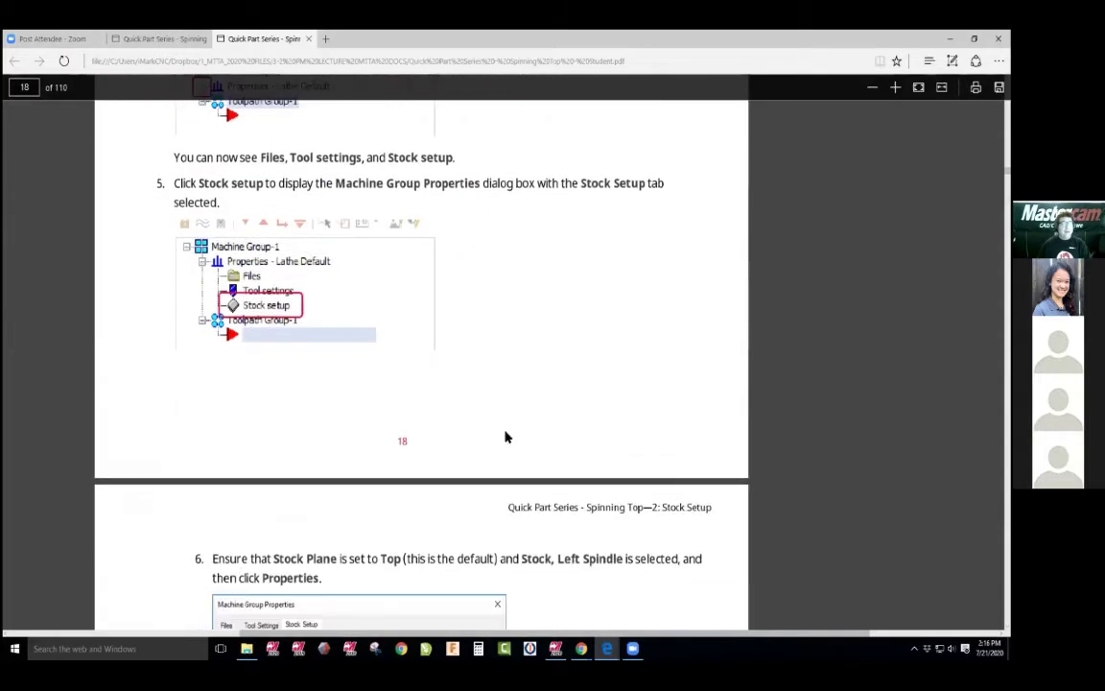
scroll(66, 235, "down", 2)
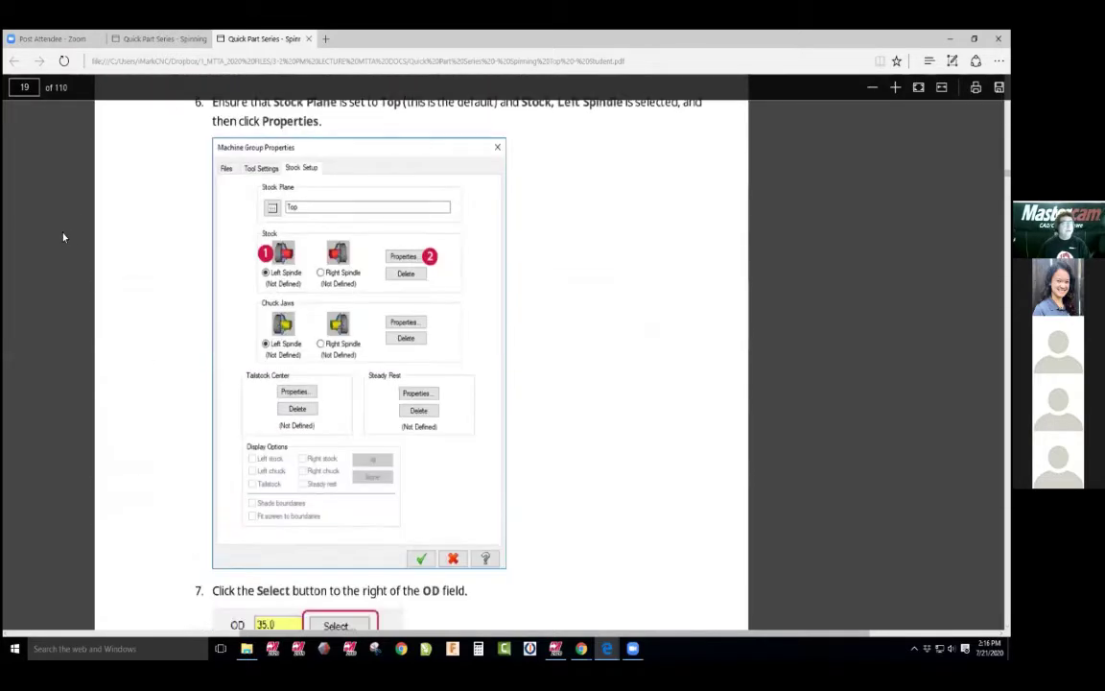
key("alt+Tab")
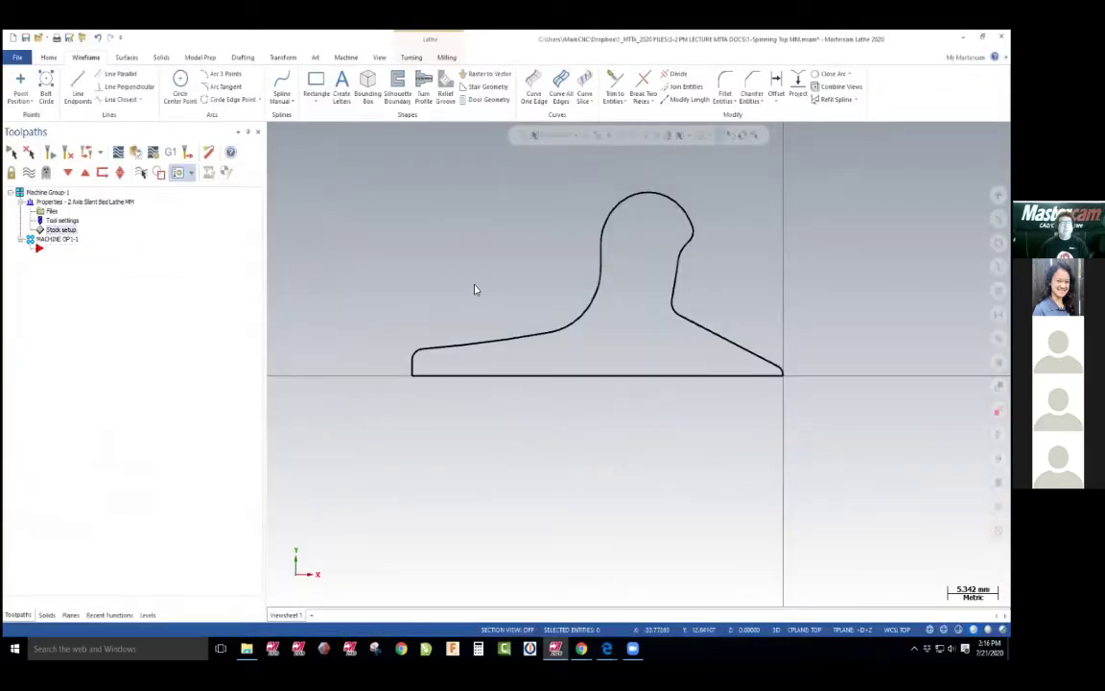
double_click(475, 288)
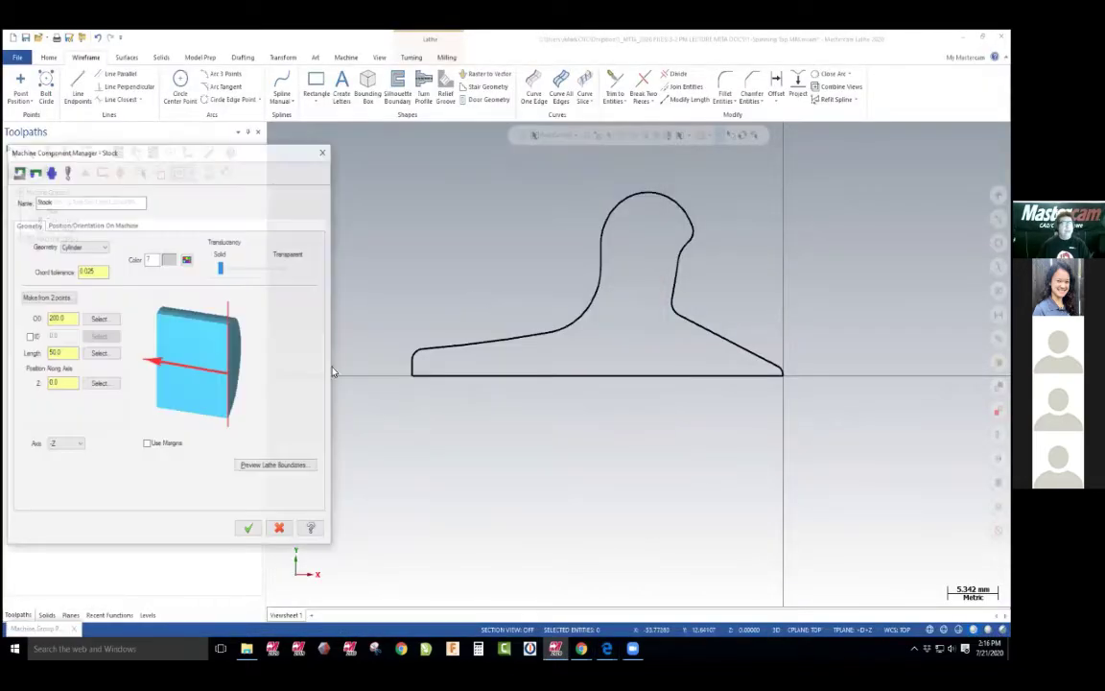
Switch to the tutorial PDF in Edge and read the instructions for selecting the stock's OD point
key("alt+Tab")
scroll(343, 376, "down", 2)
scroll(344, 376, "down", 2)
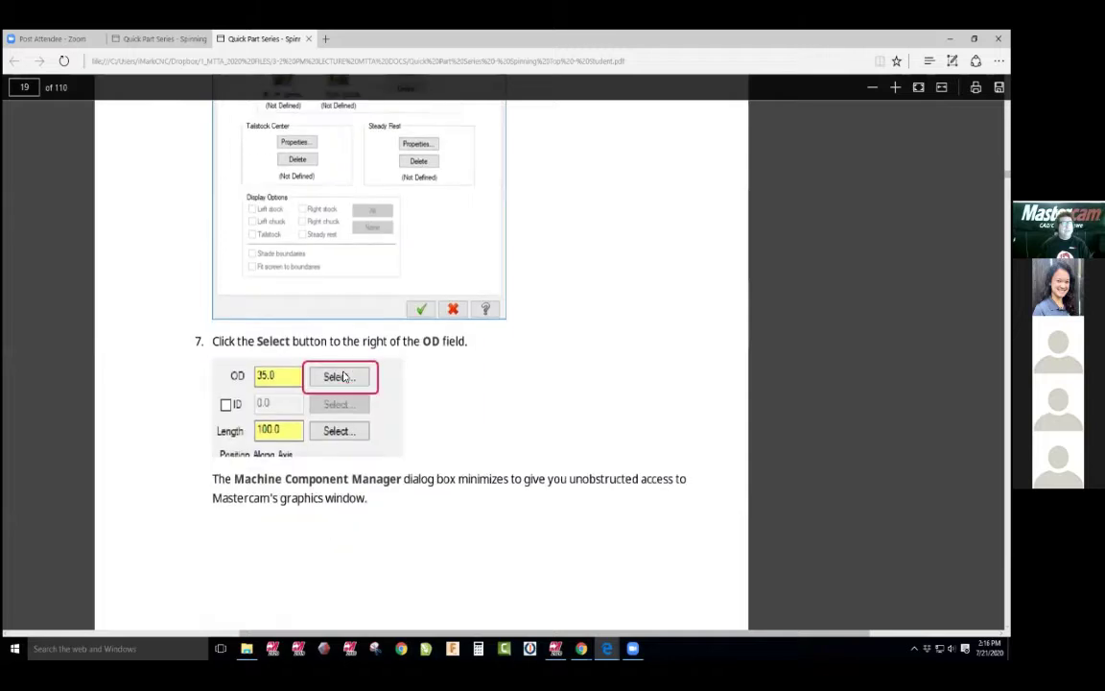
scroll(343, 376, "down", 6)
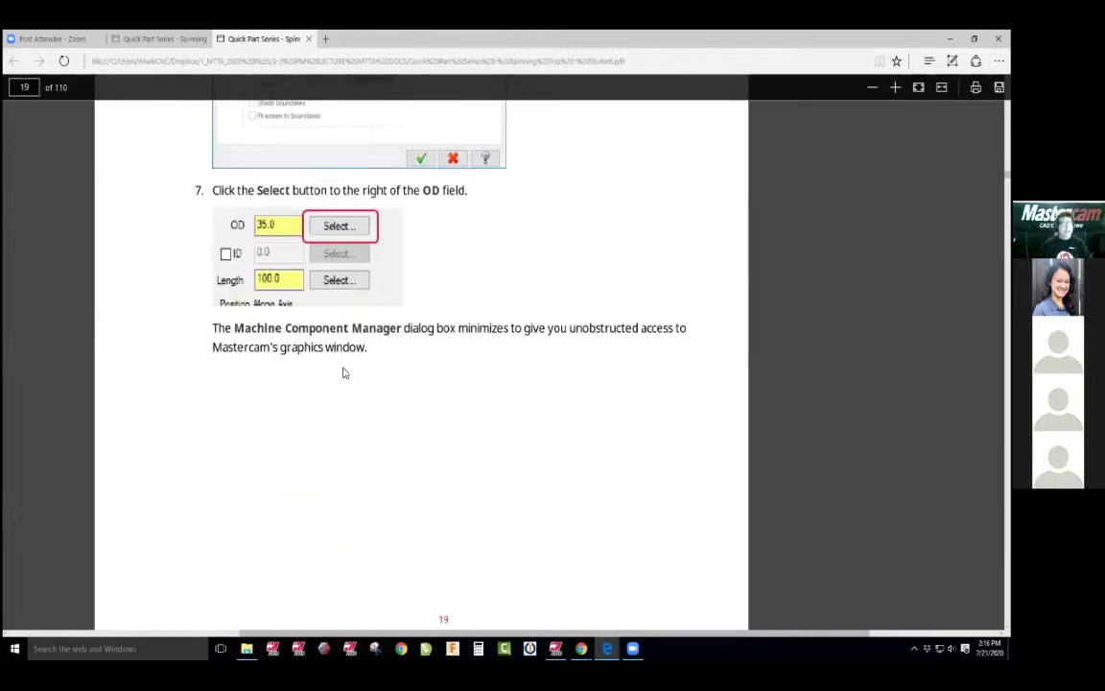
scroll(390, 364, "down", 1)
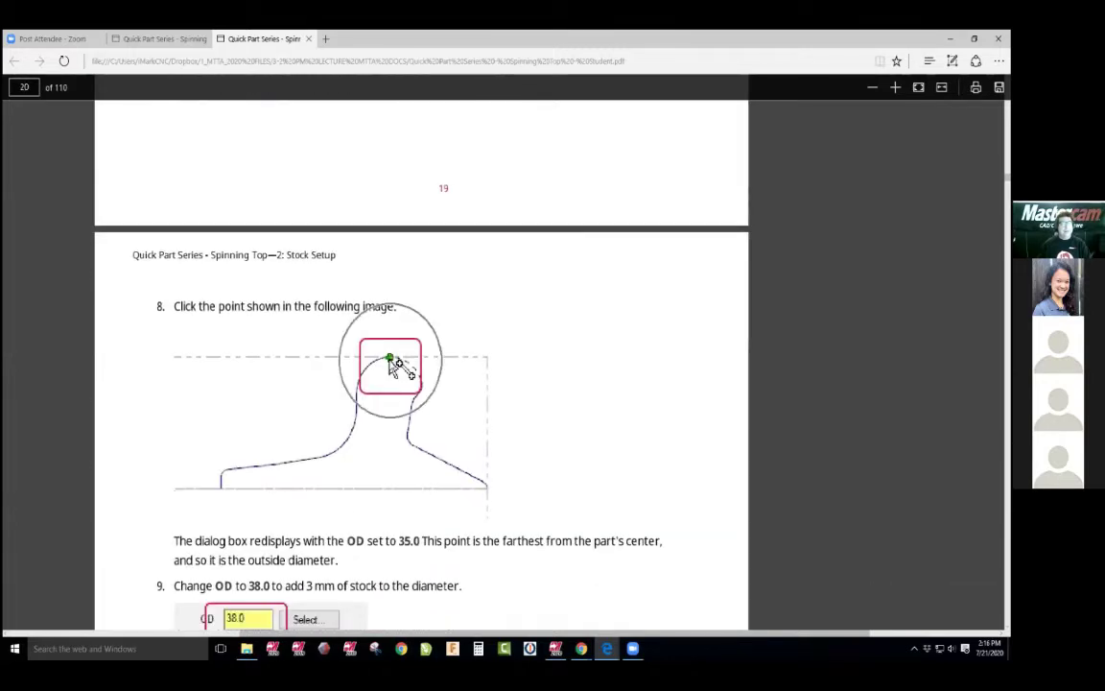
Return to Mastercam and define the stock OD by picking the highest point of the profile's arc
key("alt+Tab")
left_click(96, 290)
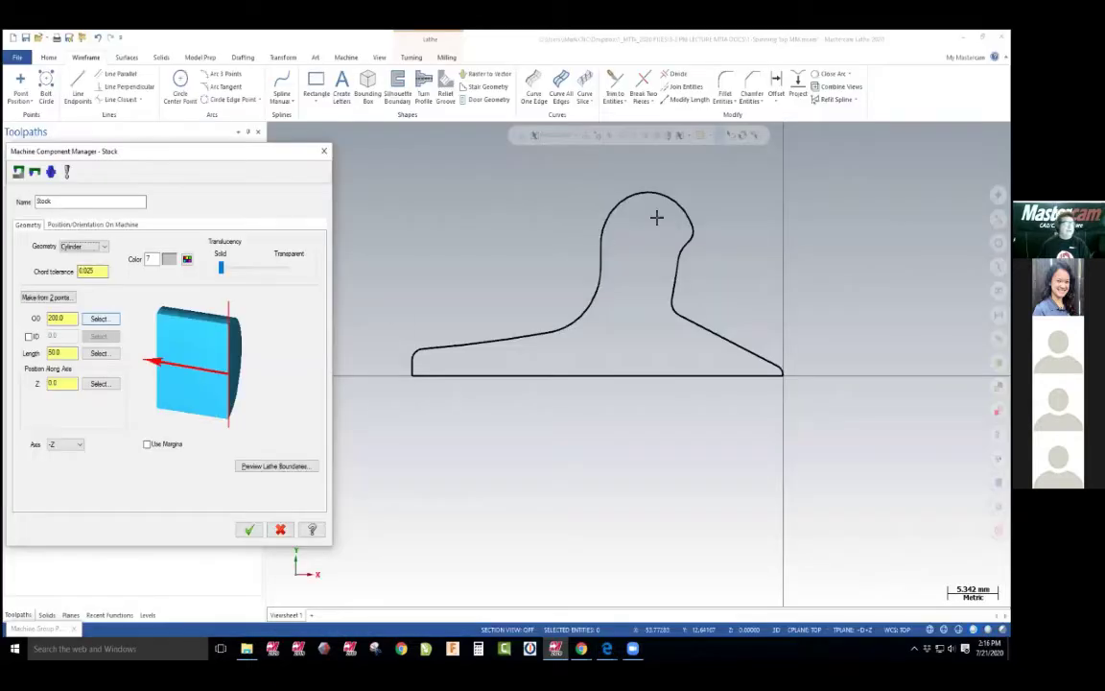
left_click(644, 202)
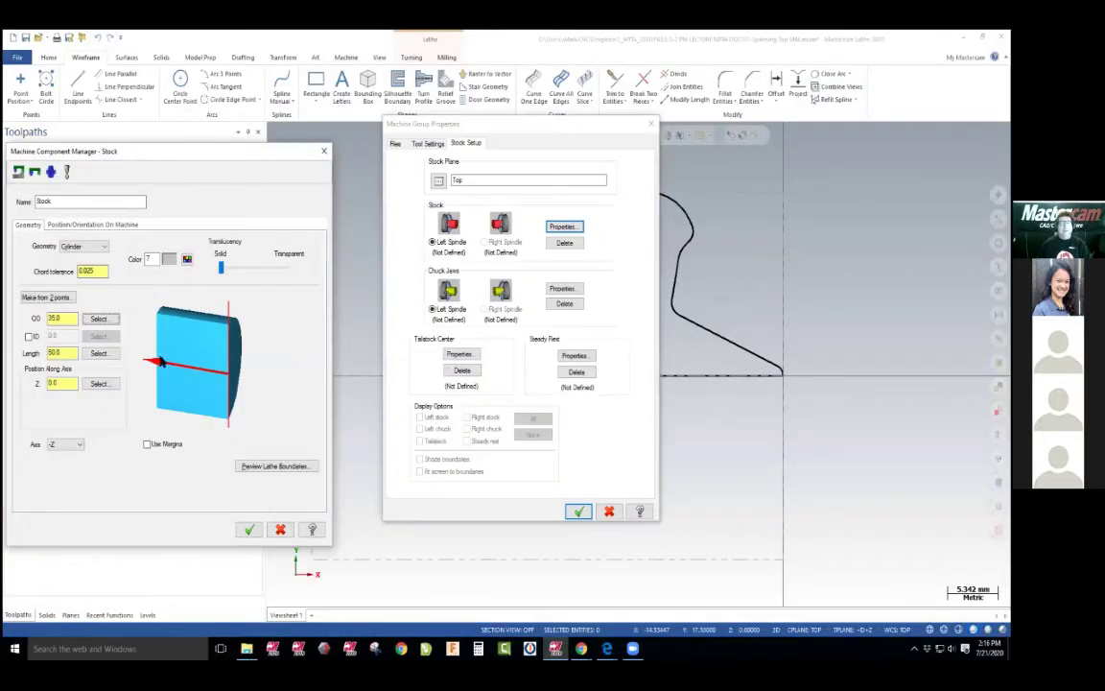
Check the OD instruction in the tutorial PDF in Edge, return to Mastercam, and set the stock OD to 38 mm
left_click(57, 318)
key("alt+Tab")
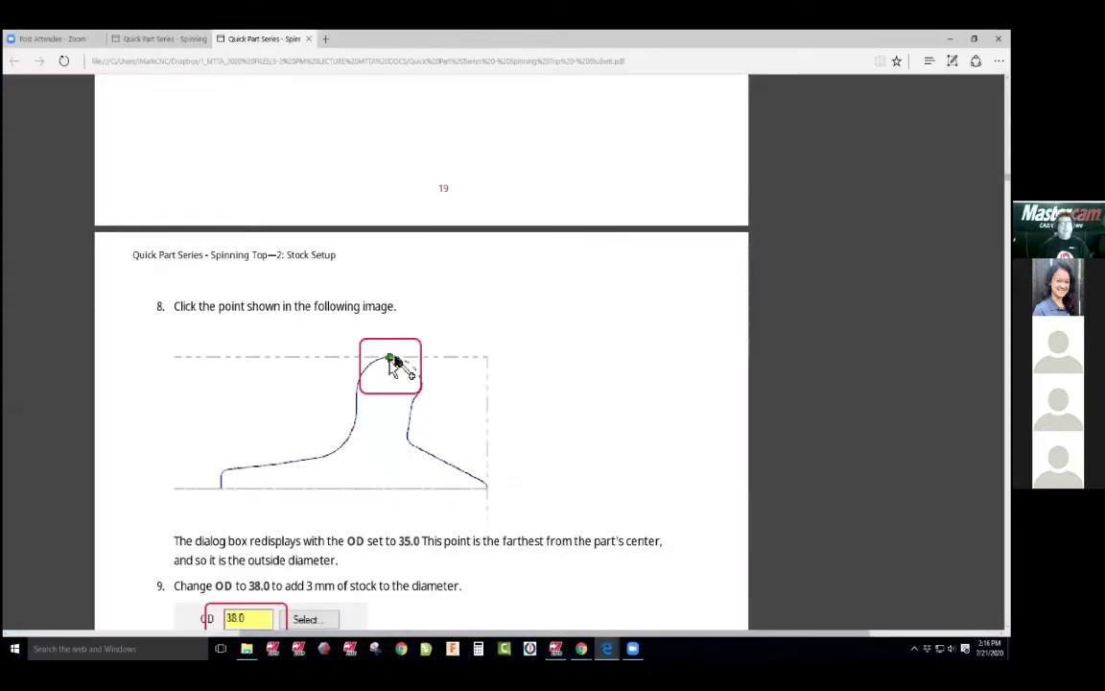
key("alt+Tab")
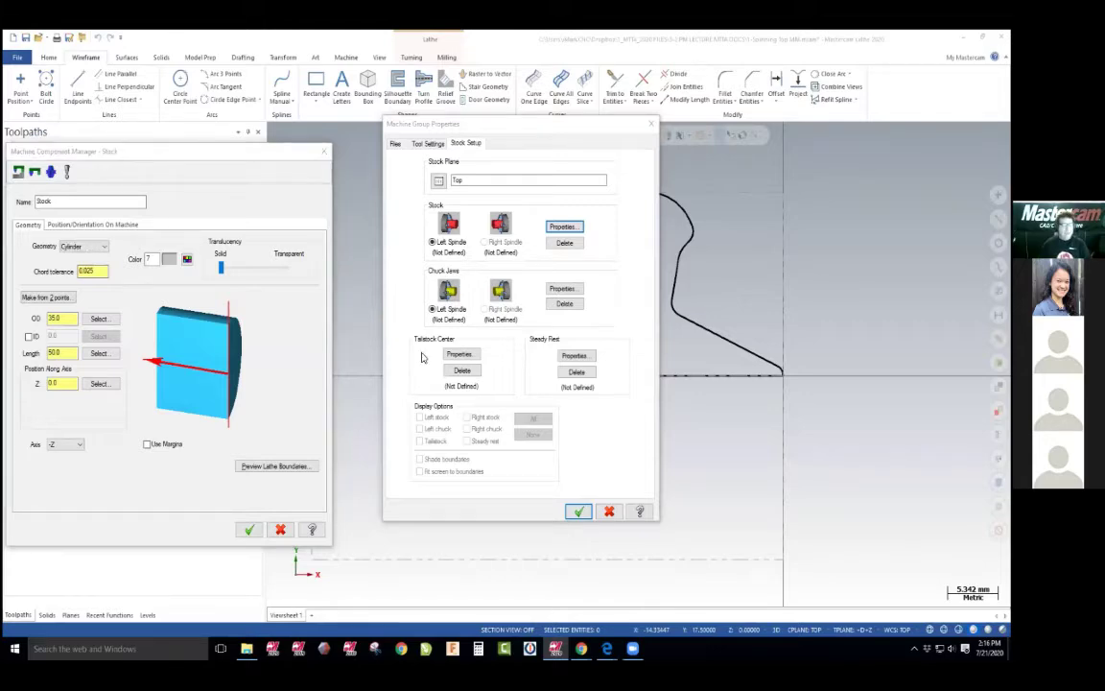
key("alt+Tab")
scroll(429, 355, "down", 3)
key("alt+Tab")
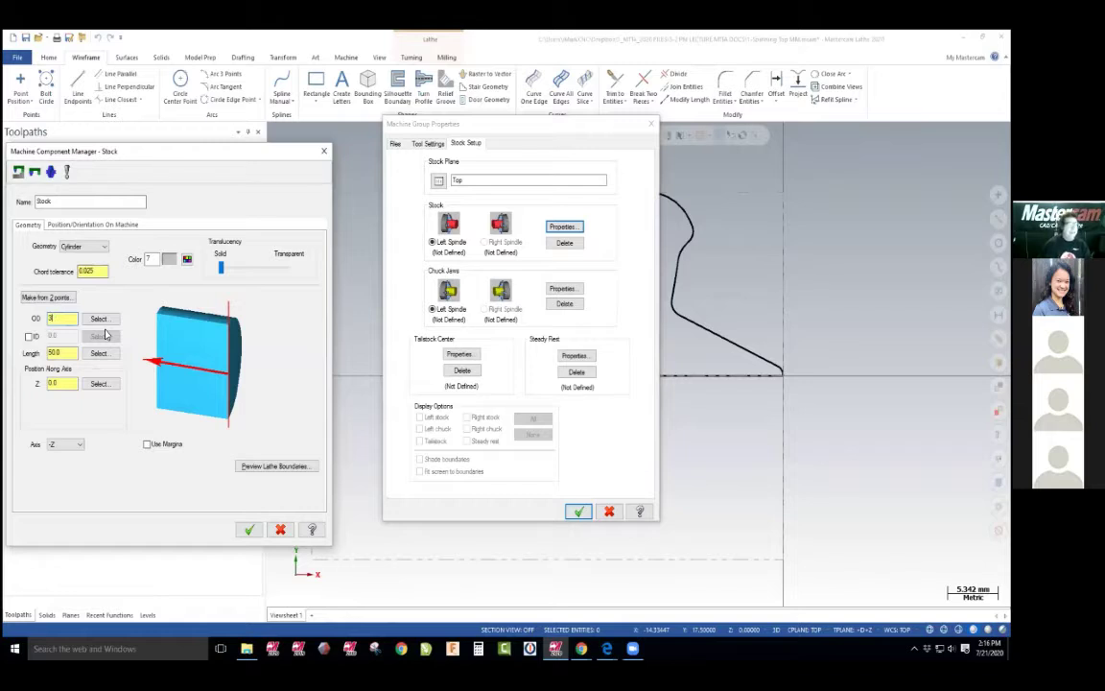
double_click(55, 318)
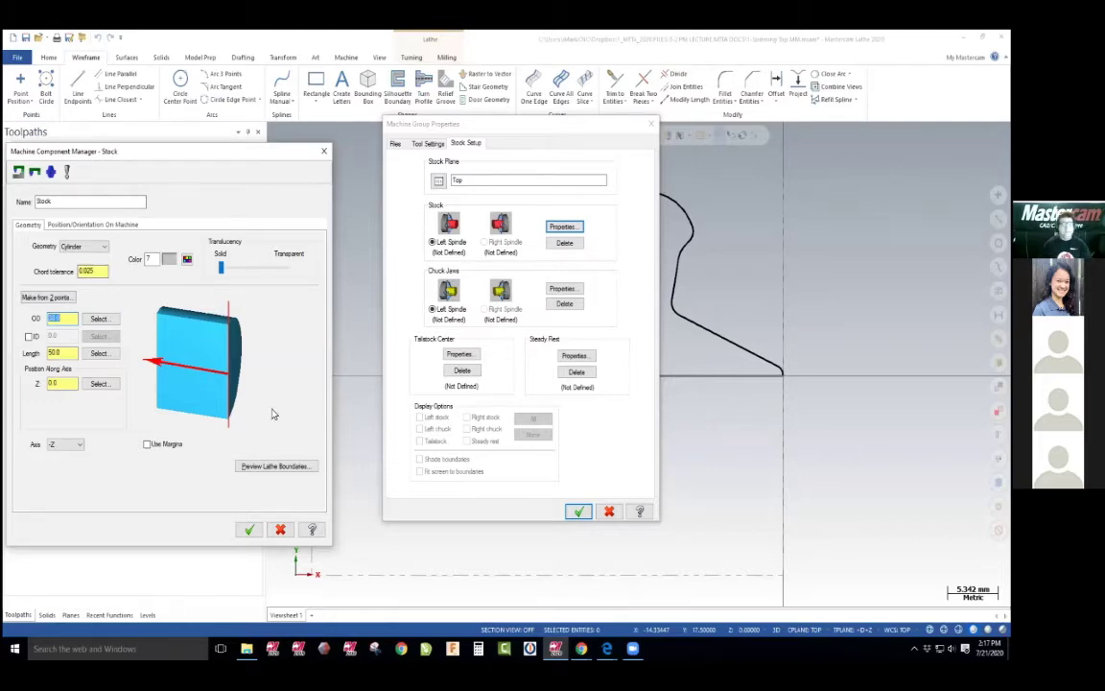
Switch to the tutorial PDF in Edge, read the instructions for selecting the stock length, and return to Mastercam
key("alt+Tab")
scroll(537, 323, "down", 2)
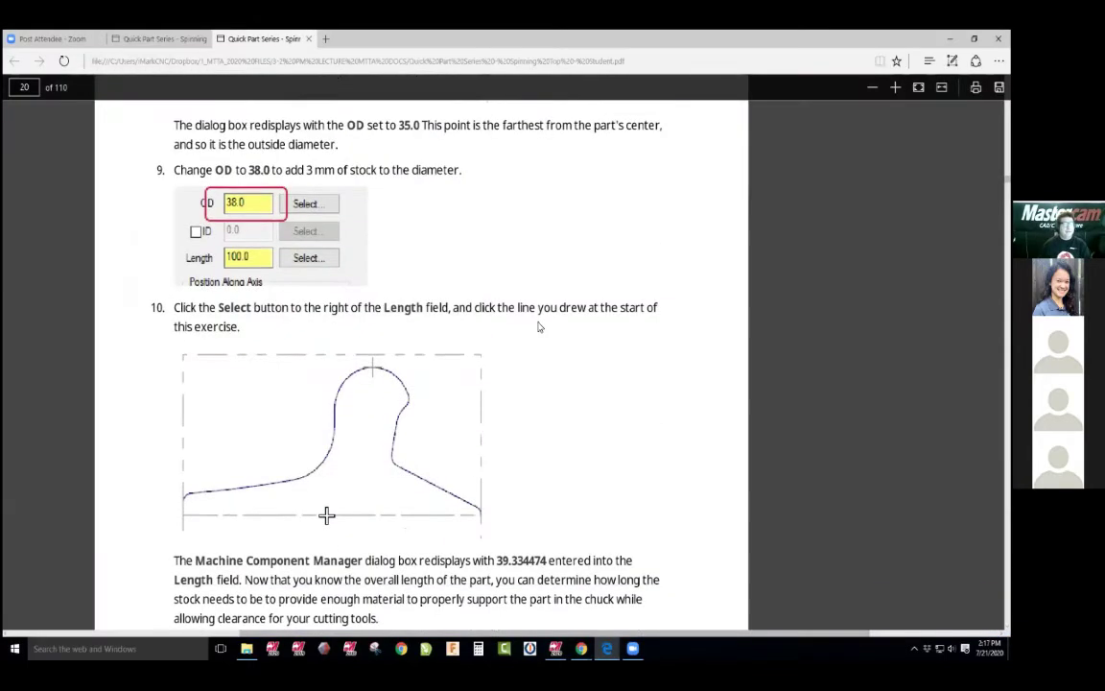
scroll(254, 268, "down", 1)
scroll(255, 267, "down", 3)
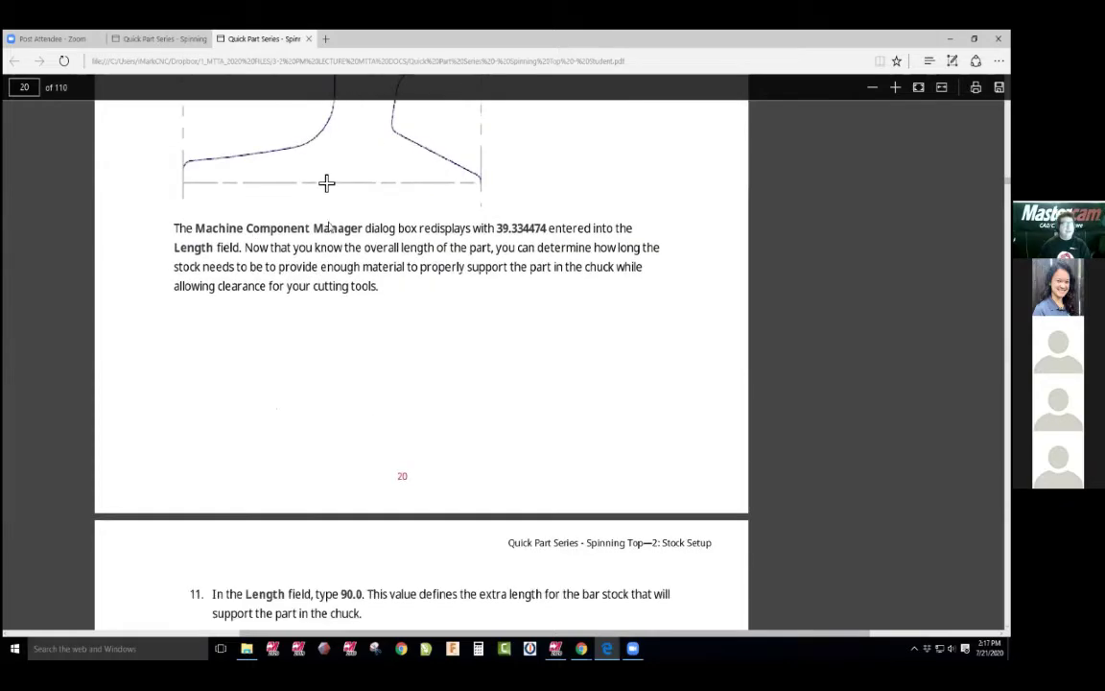
key("alt+Tab")
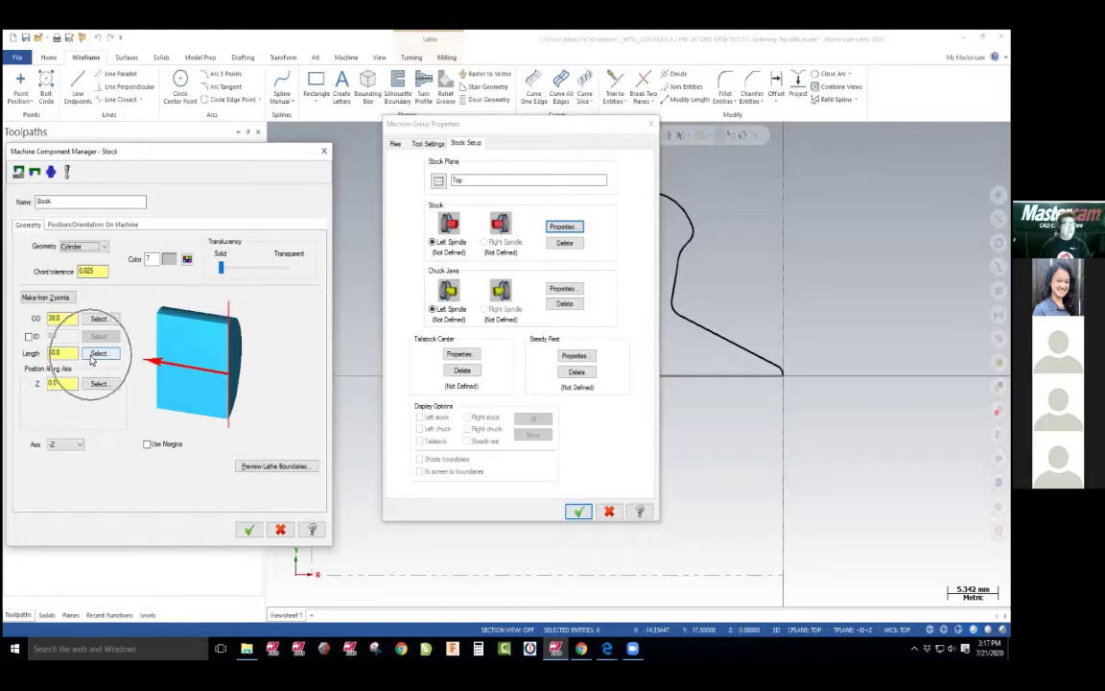
Pick the construction line for the stock length, and overwrite the length value with 400
left_click(96, 354)
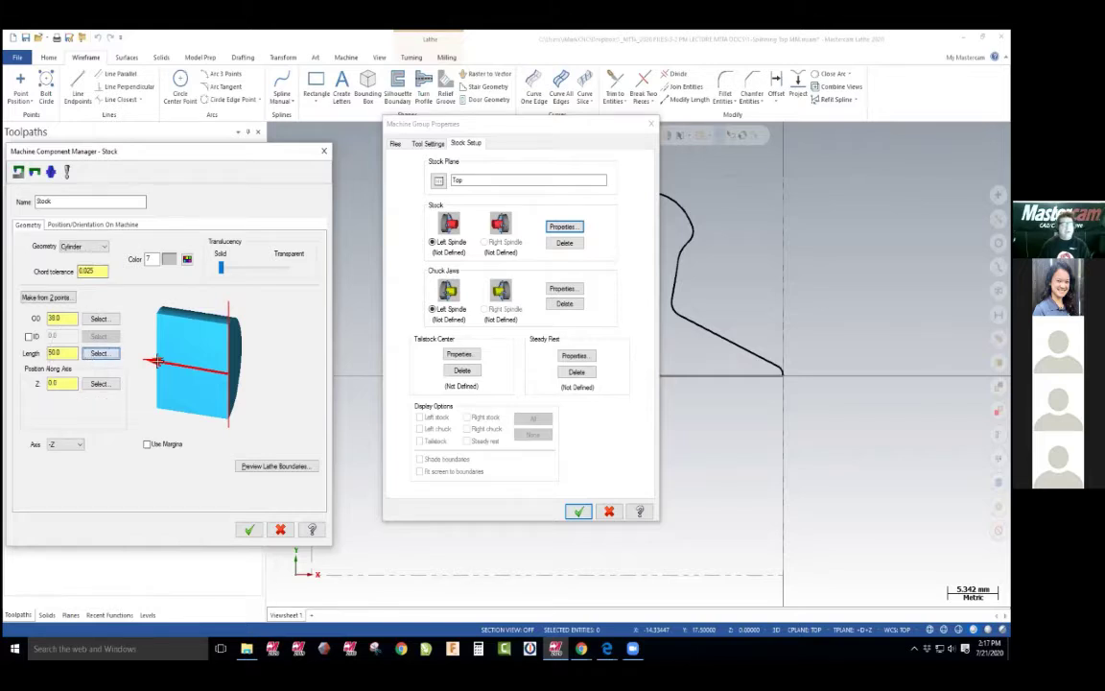
left_click(587, 375)
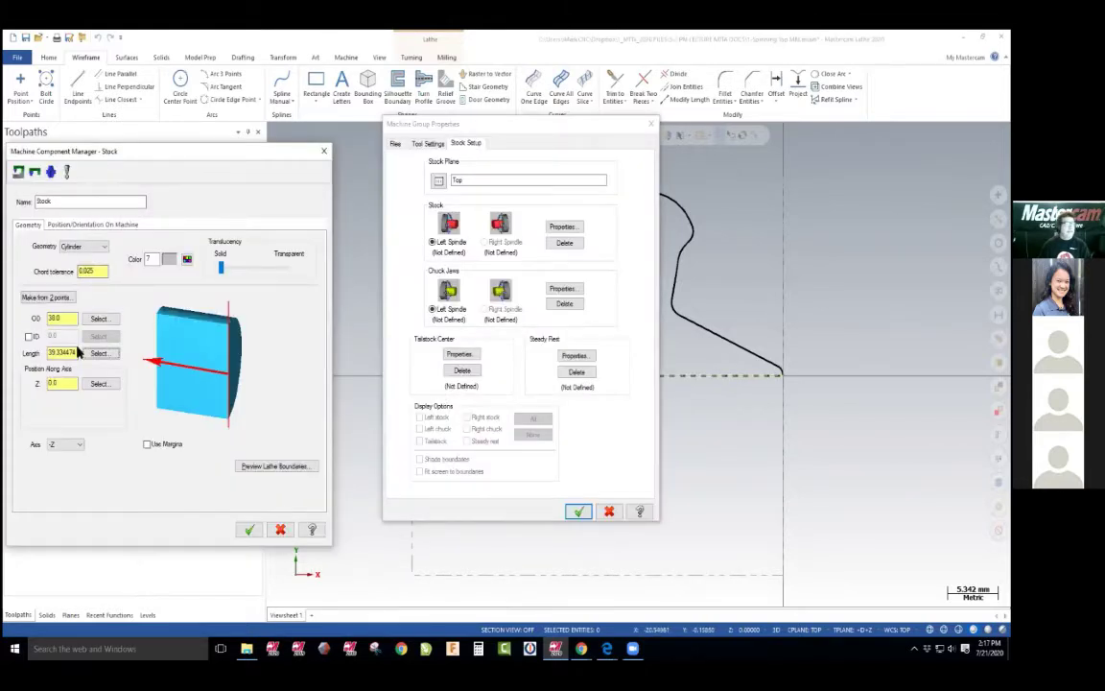
left_click_drag(76, 353, 35, 355)
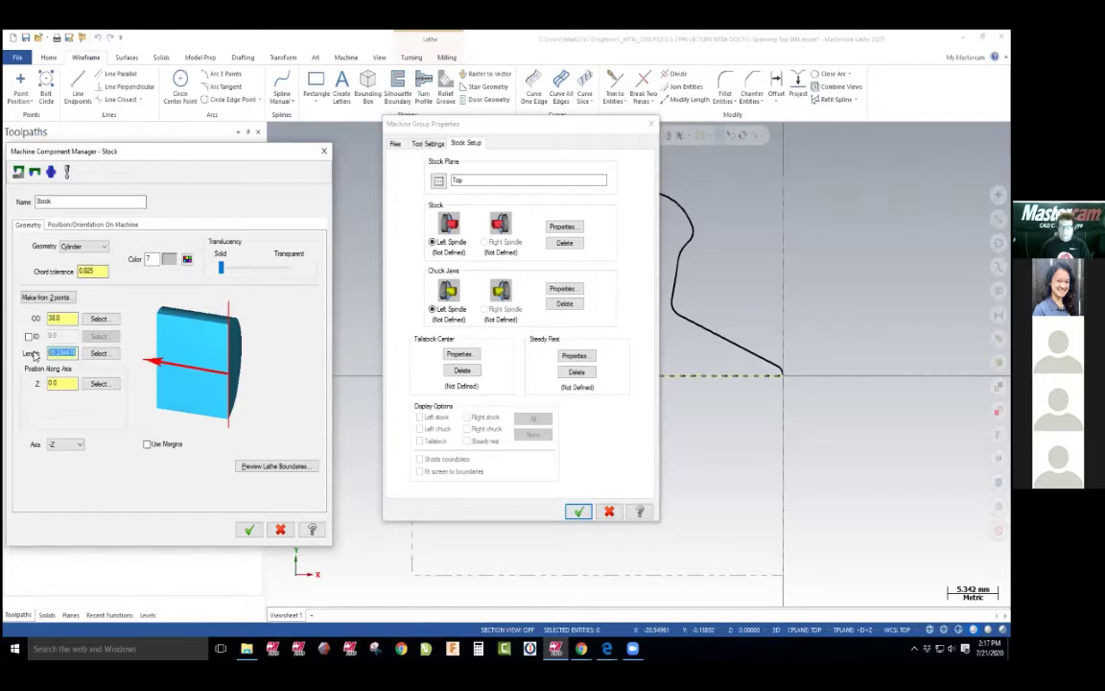
type("400")
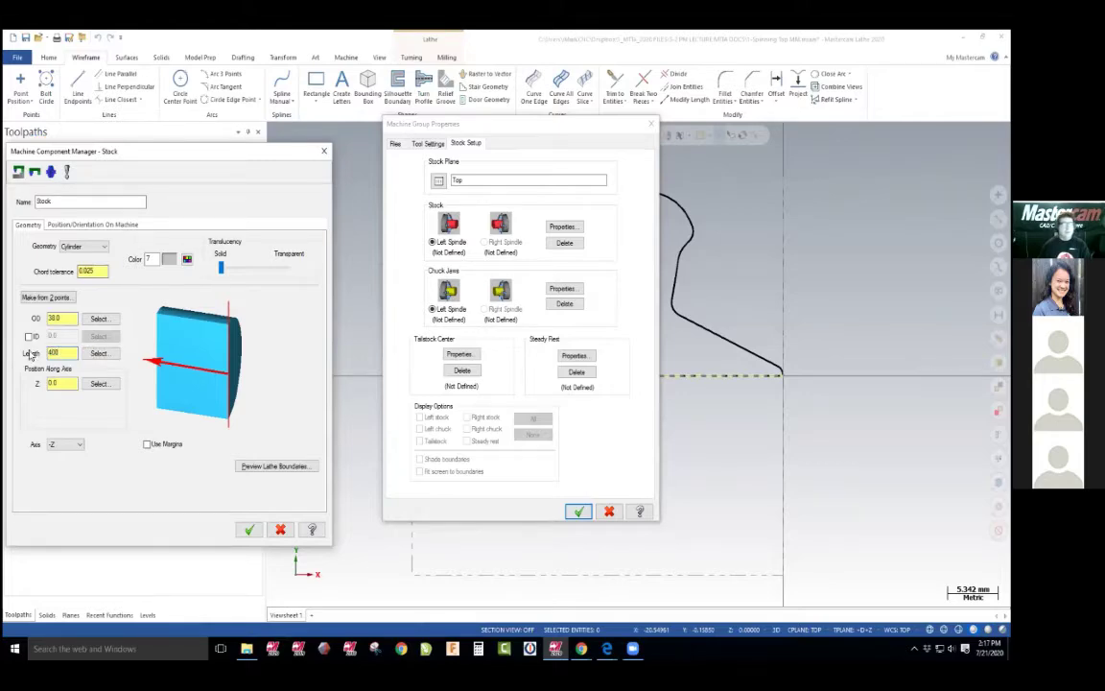
Check the length instruction in the tutorial PDF in Edge, return to Mastercam, and set the stock length to 90 mm
key("alt+Tab")
scroll(317, 432, "down", 5)
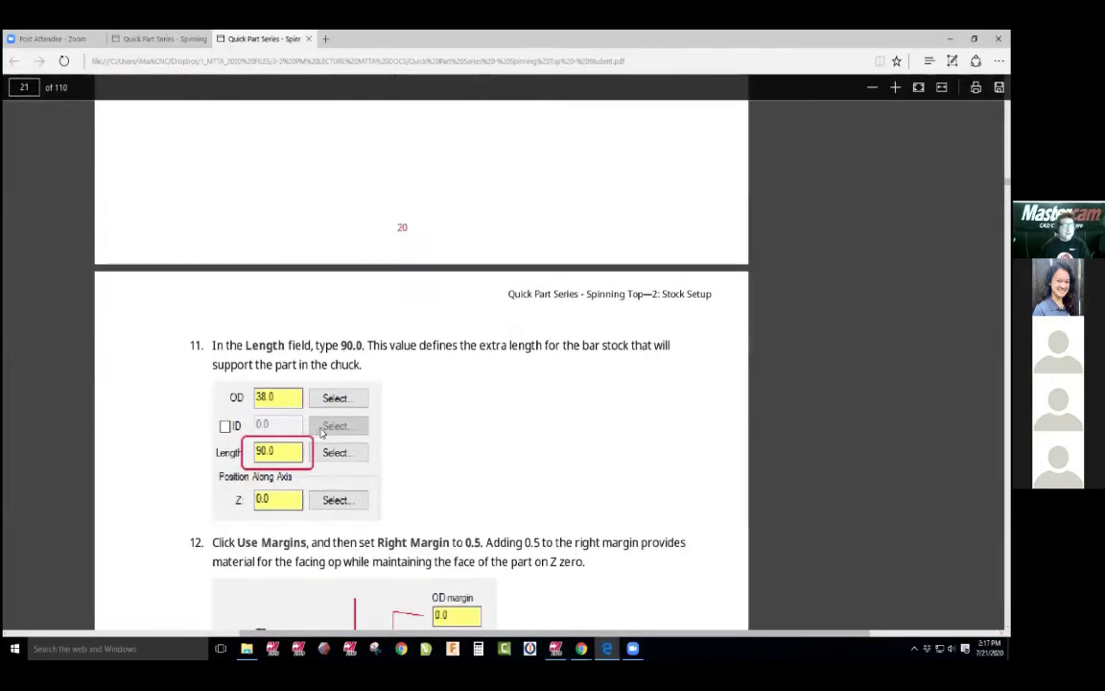
key("alt+Tab")
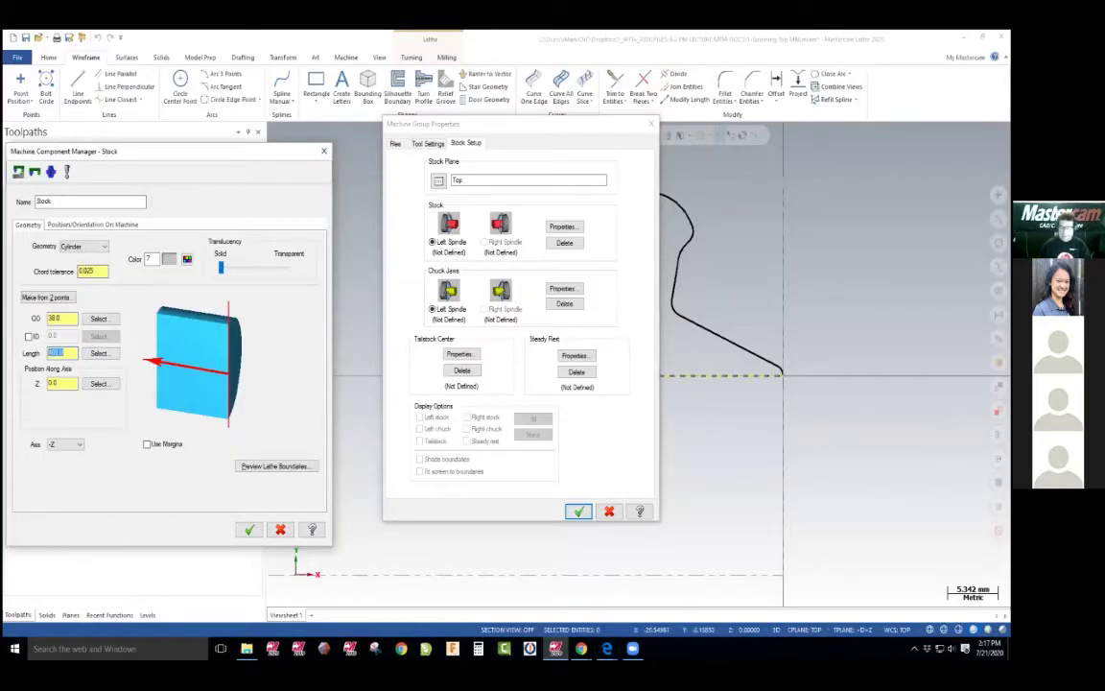
key("ctrl+a")
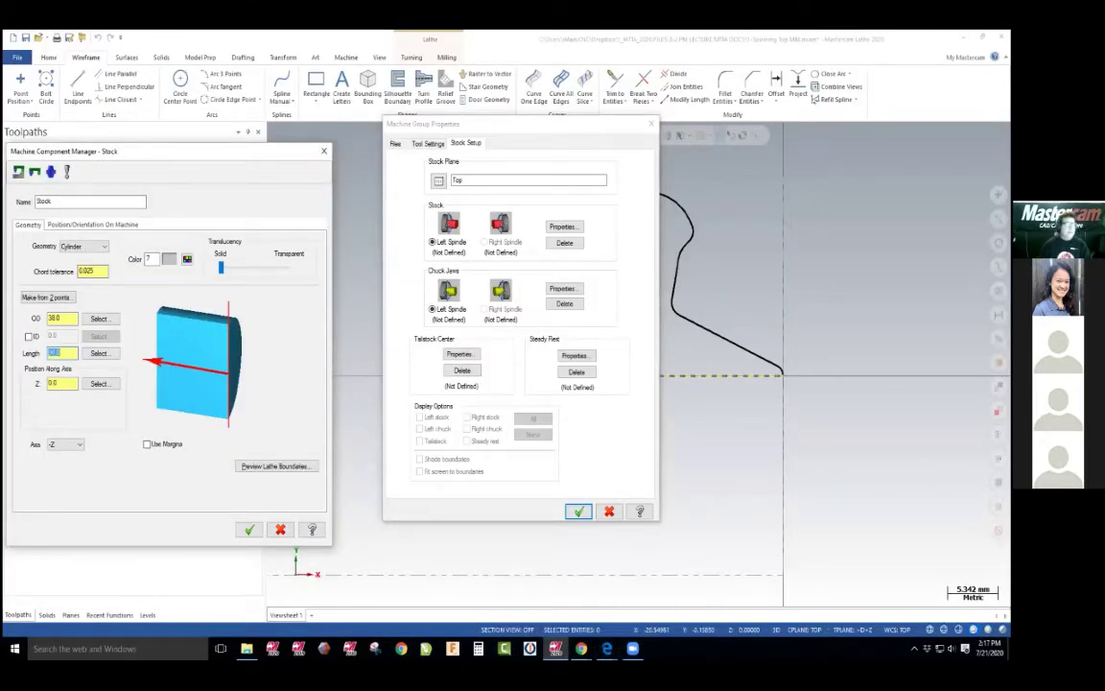
Read the margin instructions in the PDF in Edge, then enable stock margins in Mastercam with a right margin of 0.5 mm
key("alt+Tab")
scroll(341, 444, "down", 5)
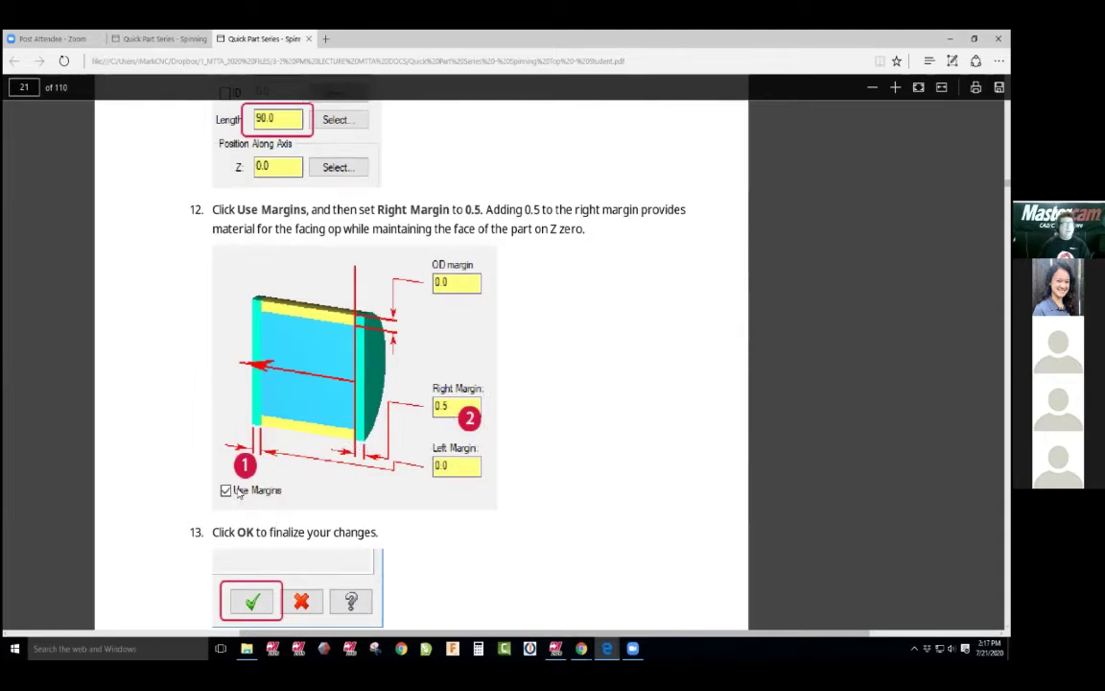
key("alt+Tab")
left_click(147, 443)
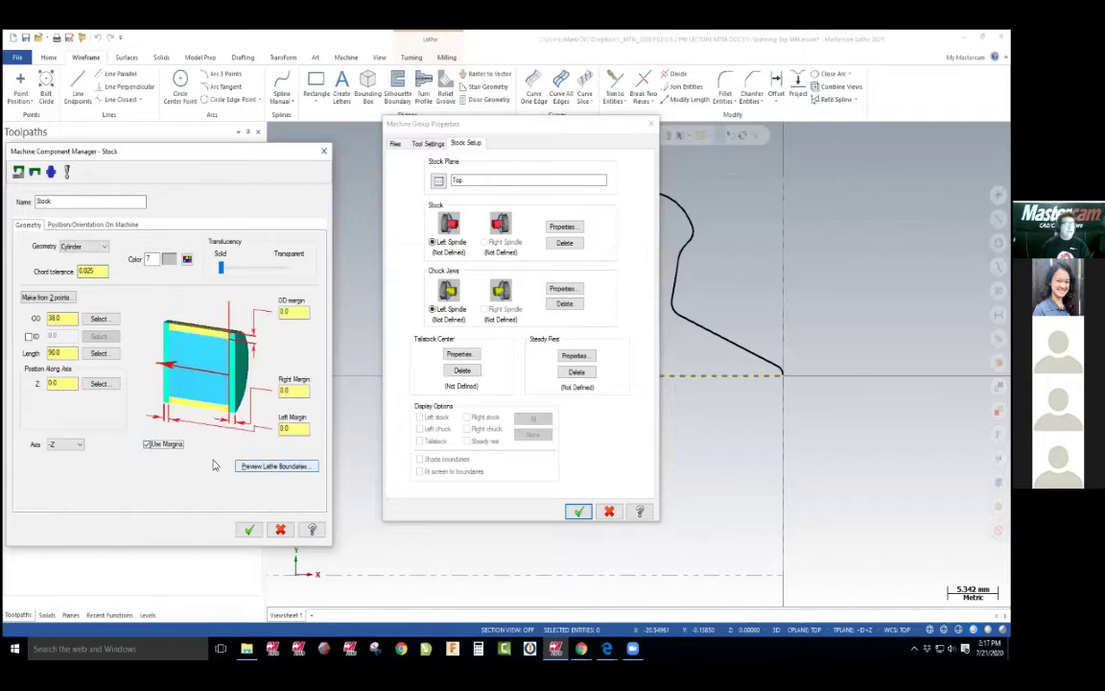
double_click(288, 391)
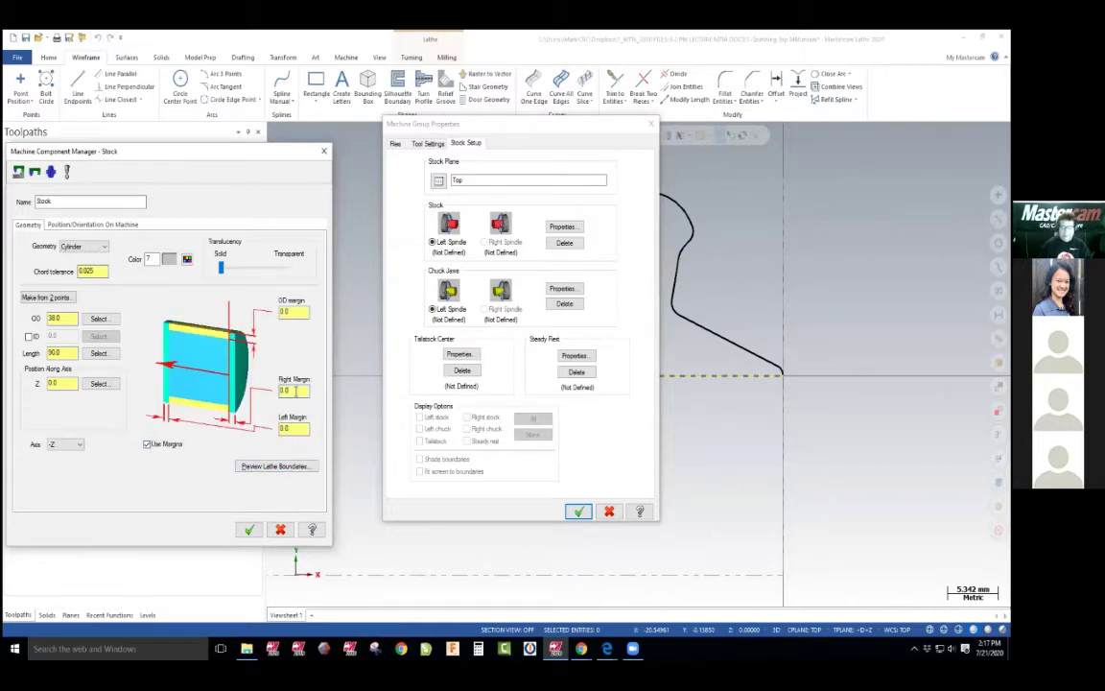
key("alt+Tab")
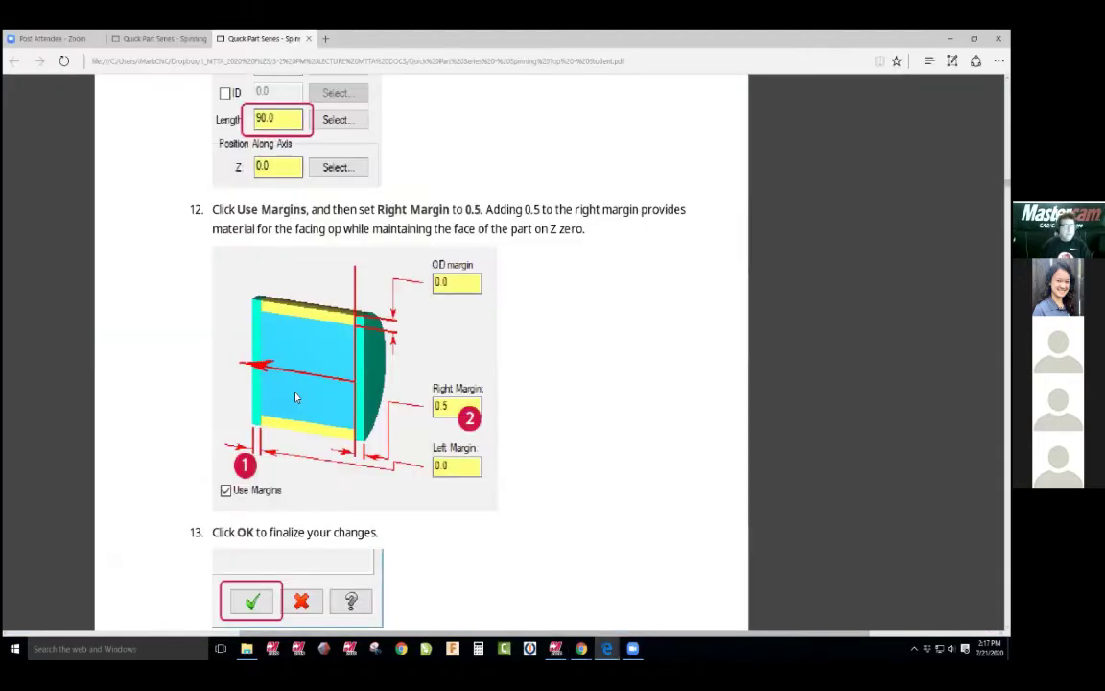
key("alt+Tab")
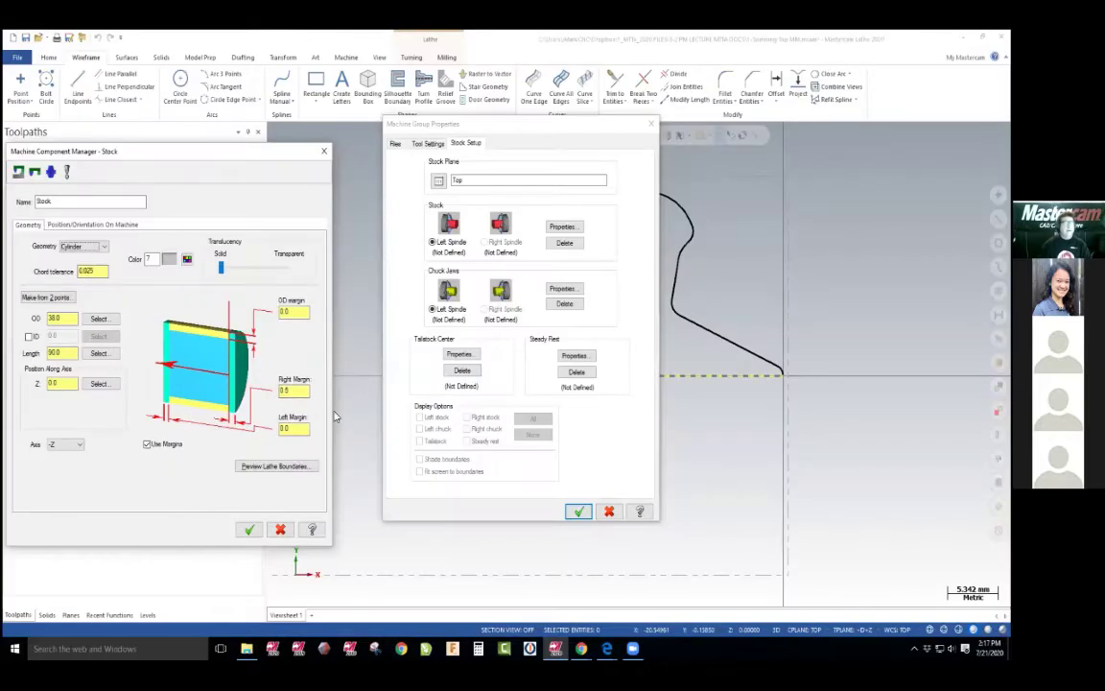
Preview the lathe boundaries and examine the stock outline around the profile, including the facing margin and the extra bar length
left_click(277, 467)
scroll(744, 429, "down", 2)
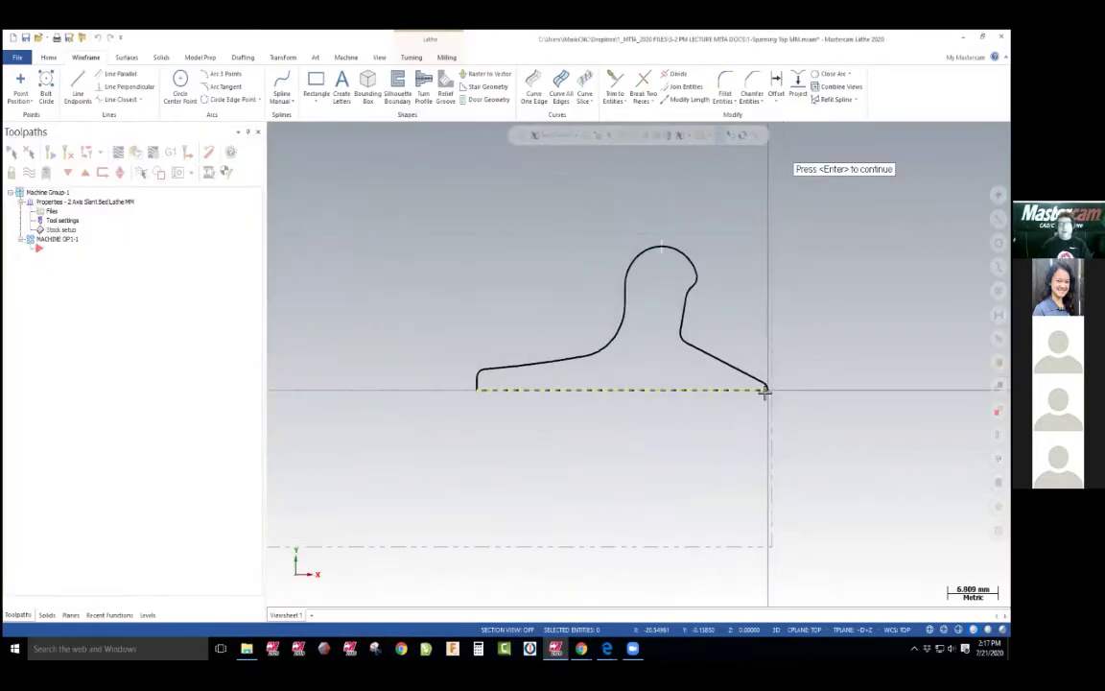
middle_click_drag(790, 398, 790, 396)
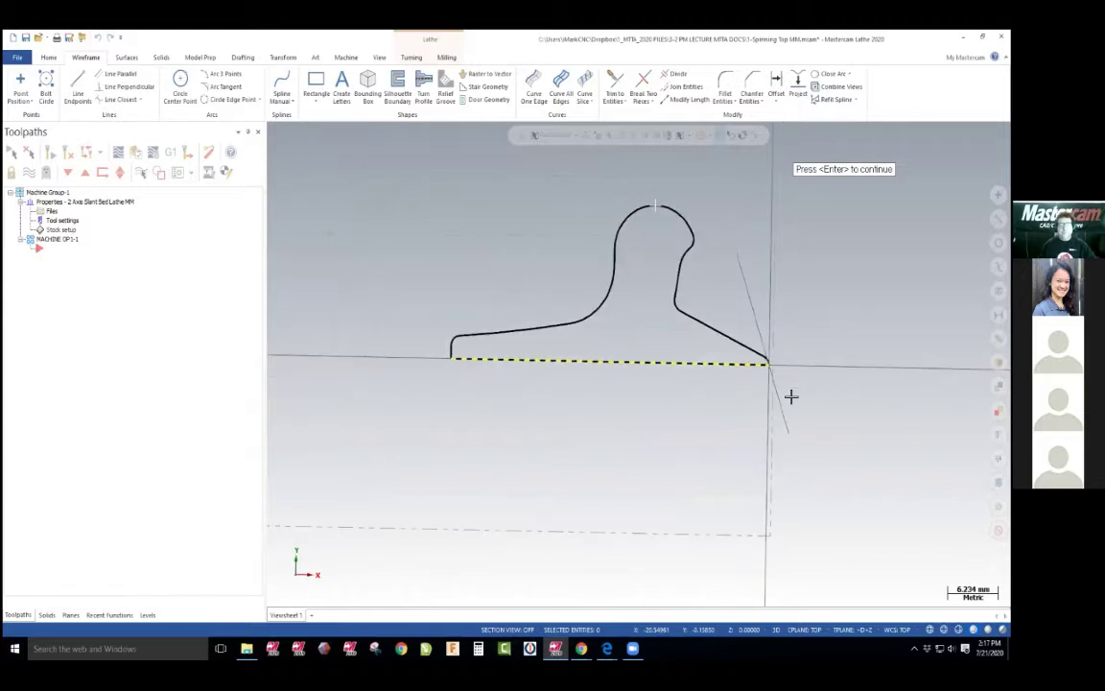
scroll(777, 388, "up", 3)
scroll(777, 392, "down", 3)
key("alt")
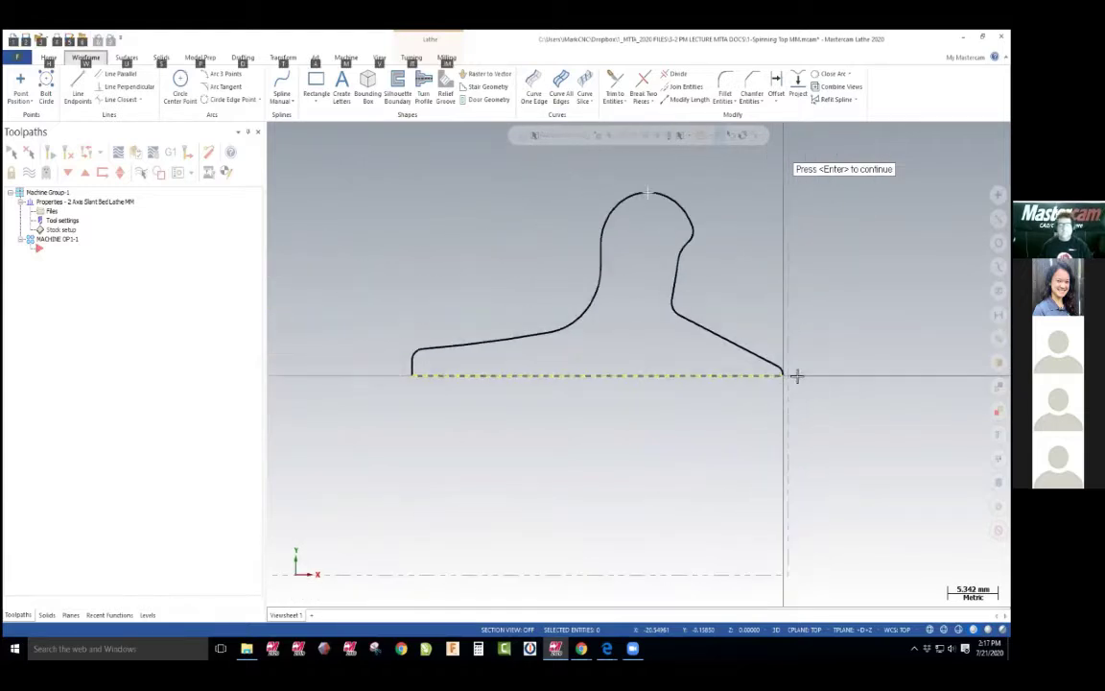
scroll(796, 376, "up", 3)
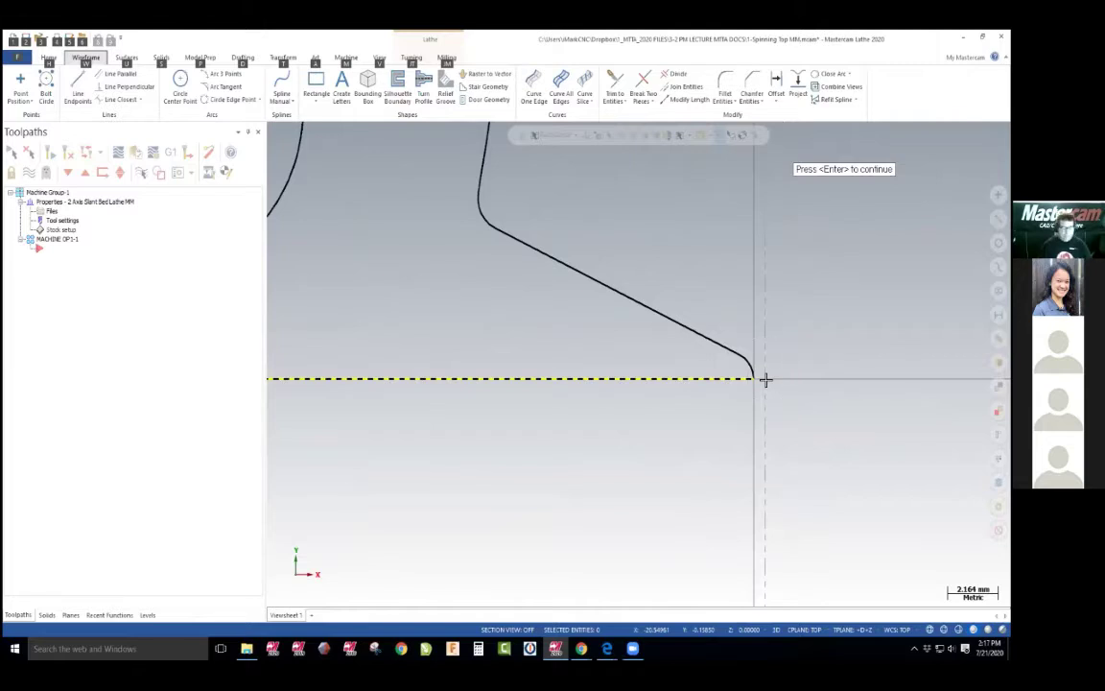
key("alt")
scroll(765, 379, "down", 5)
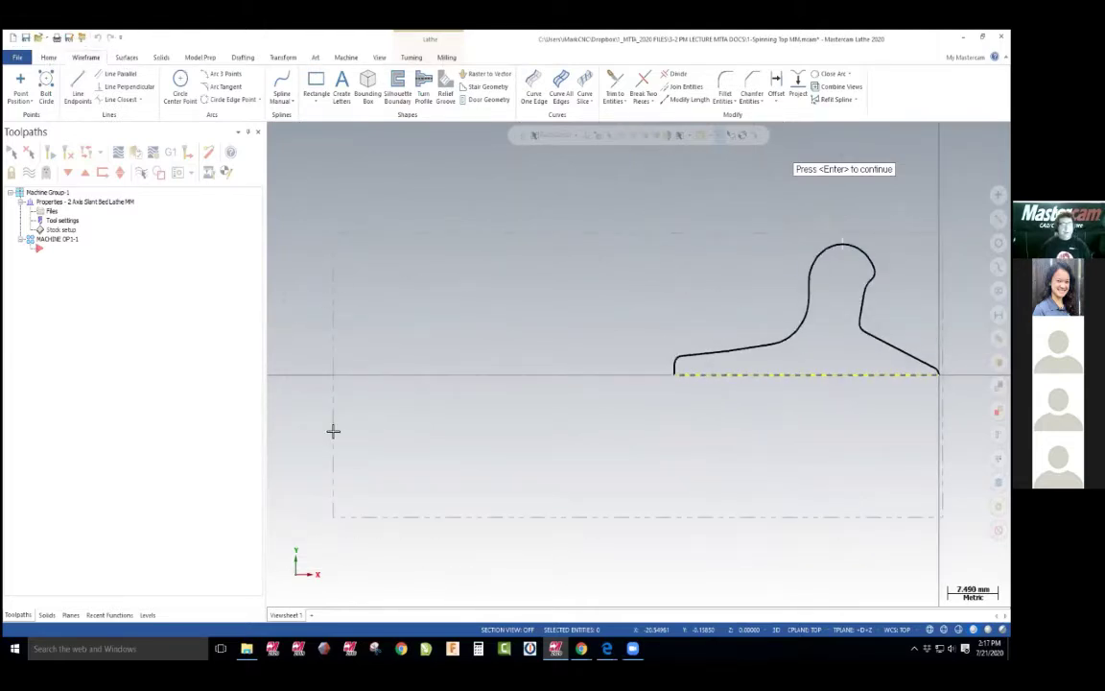
scroll(336, 414, "down", 2)
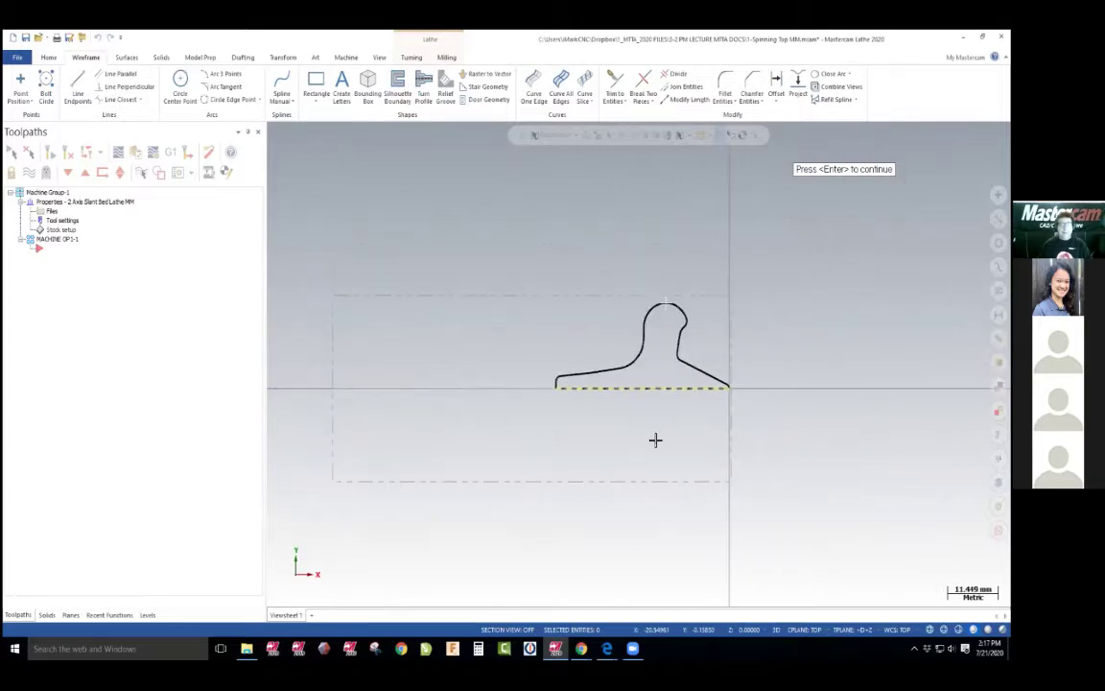
scroll(656, 440, "up", 1)
key("alt")
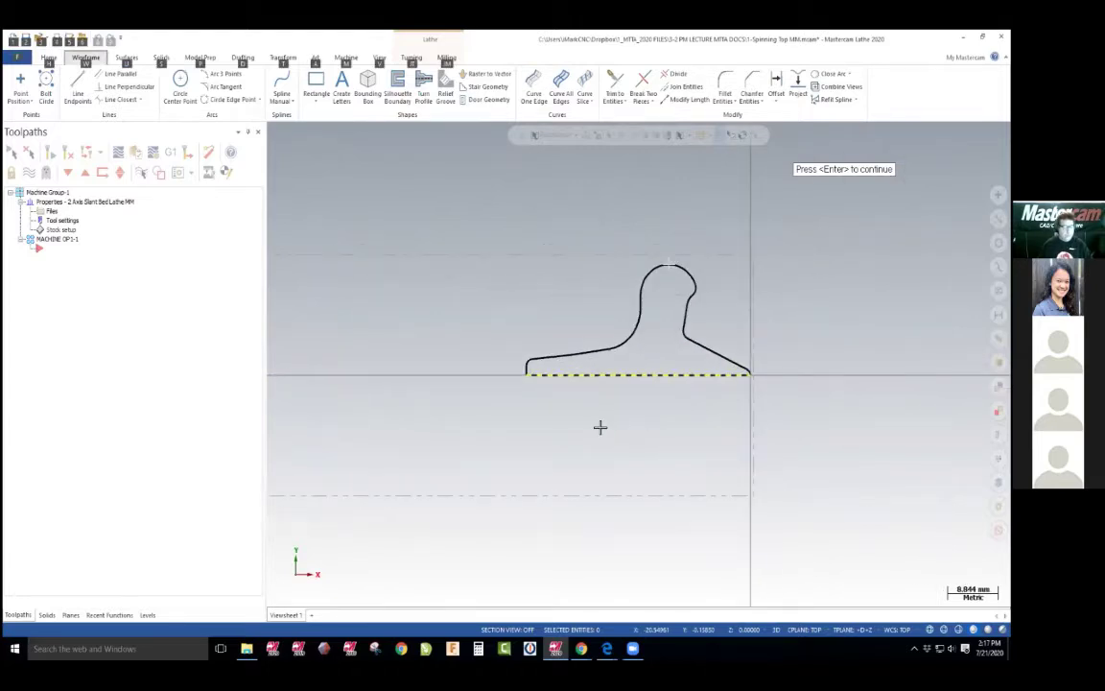
scroll(600, 427, "up", 1)
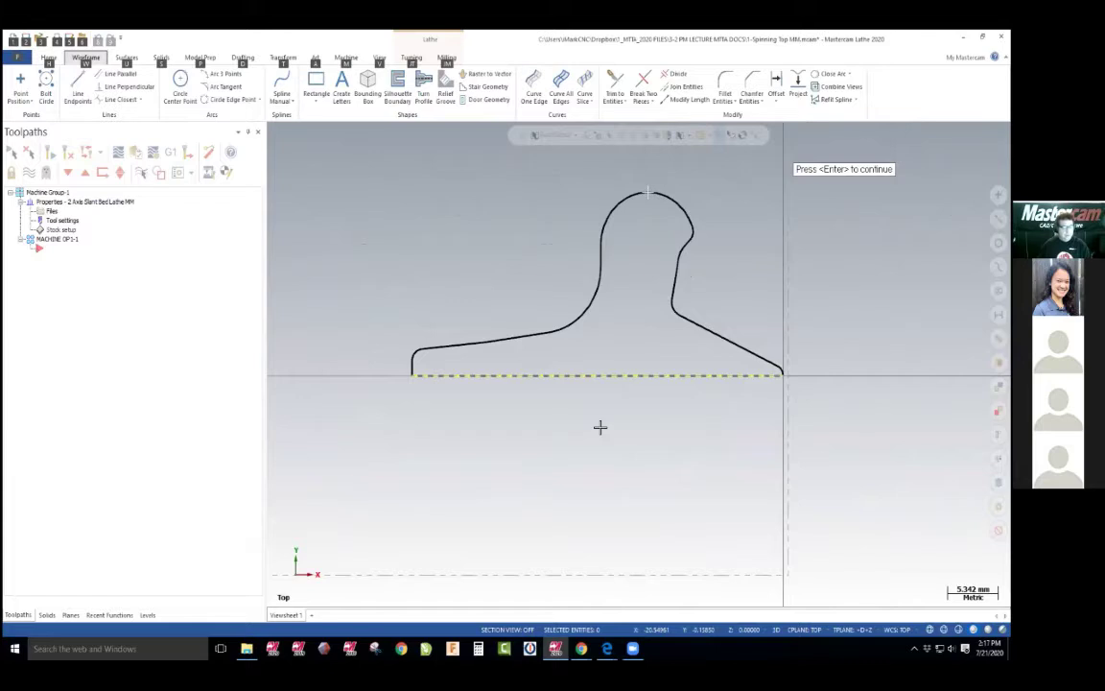
key("alt+F1")
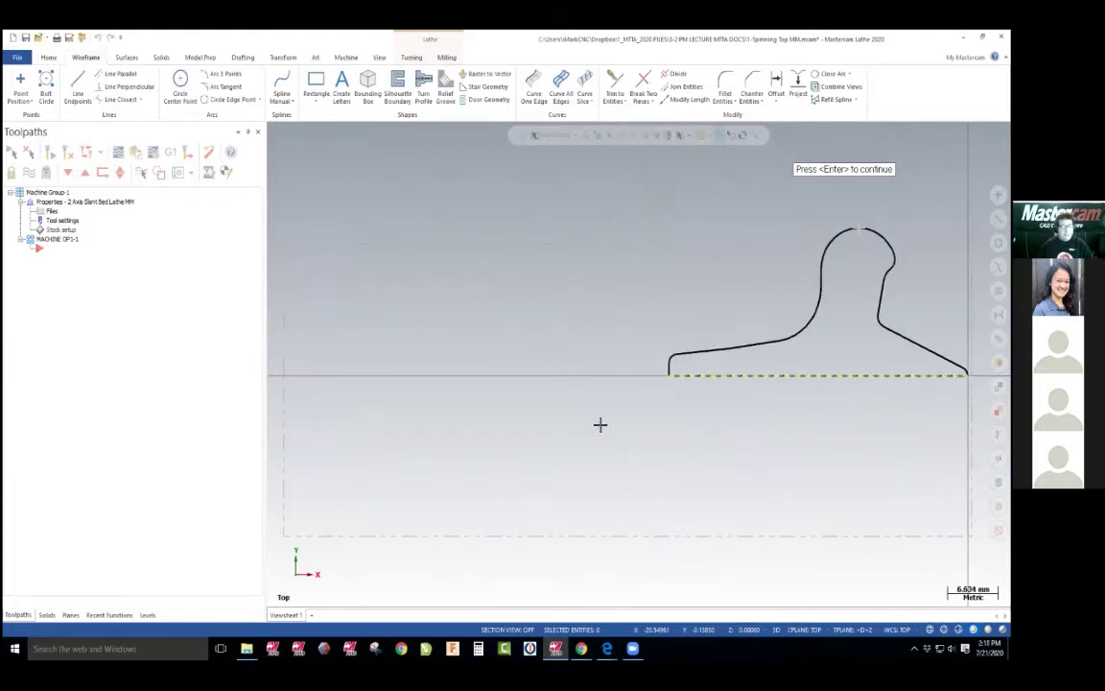
scroll(600, 424, "down", 1)
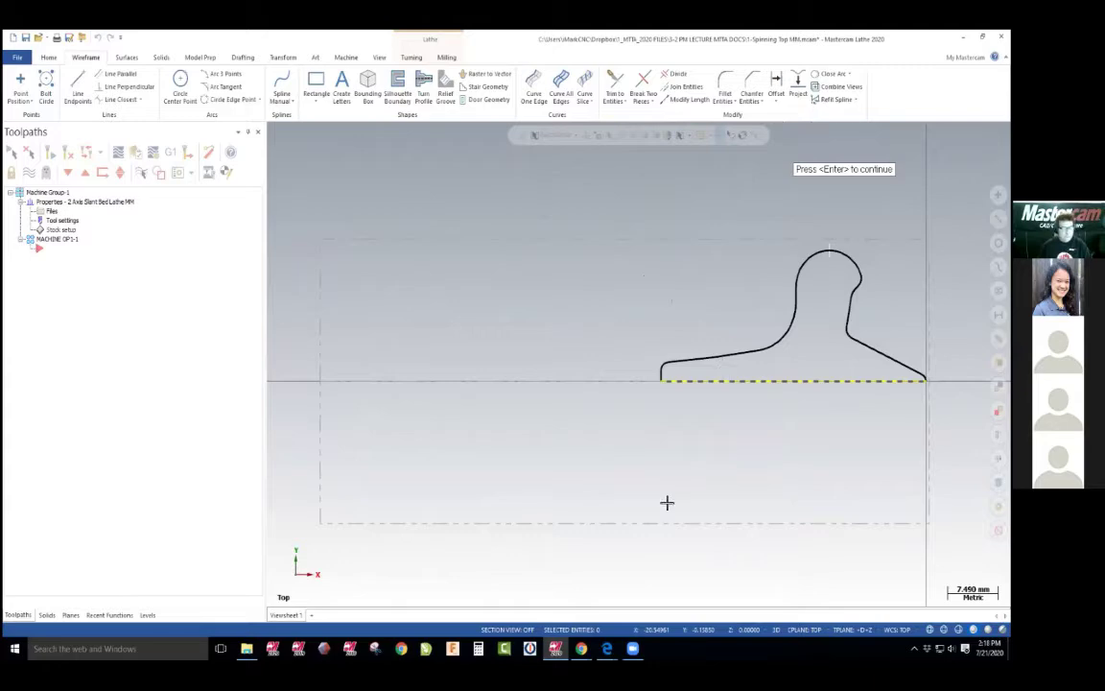
key("alt")
Read the start of the chuck jaws exercise in the PDF in Edge, return to Mastercam, and accept the left spindle stock definition
key("alt+Tab")
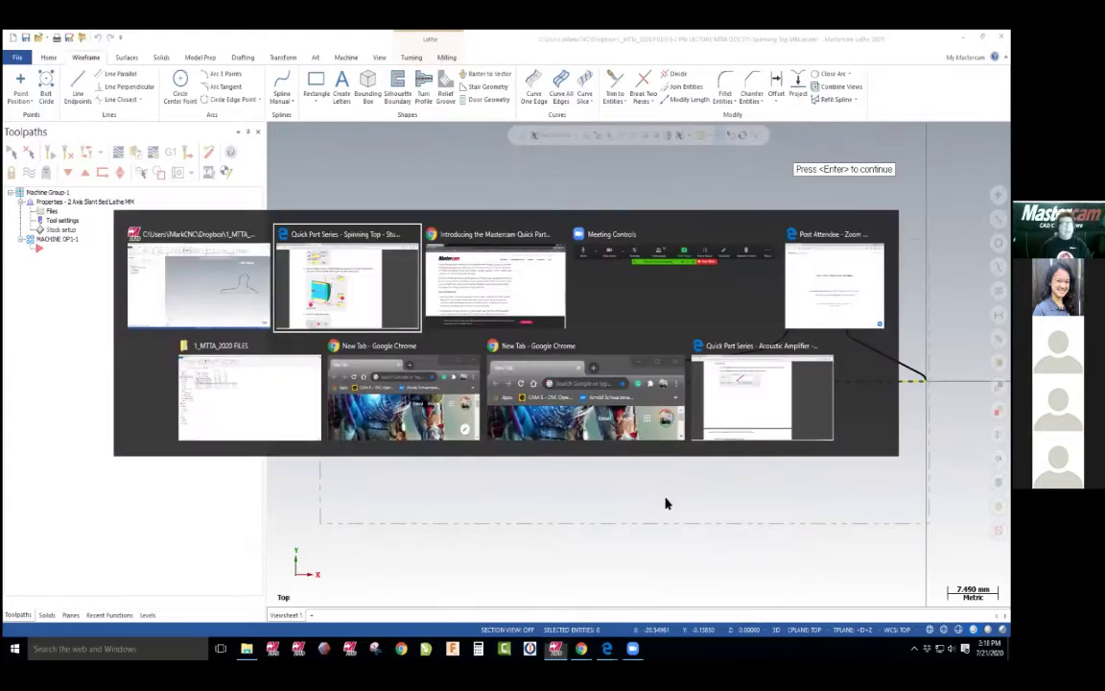
scroll(658, 502, "down", 2)
scroll(658, 502, "down", 5)
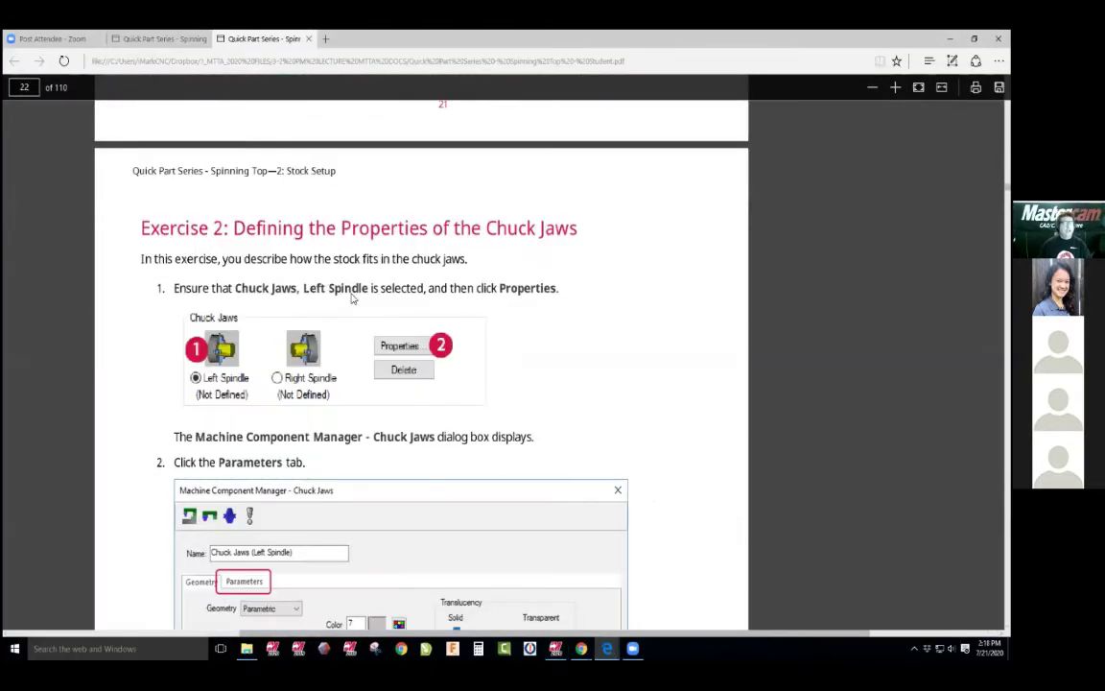
key("alt+Tab")
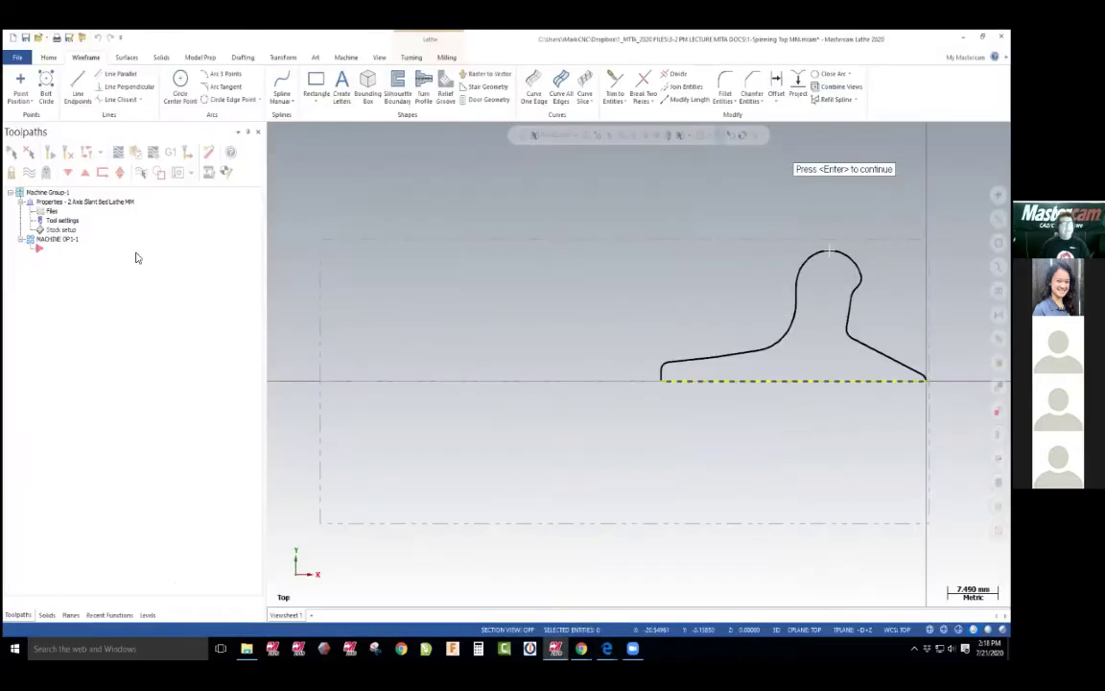
left_click(60, 229)
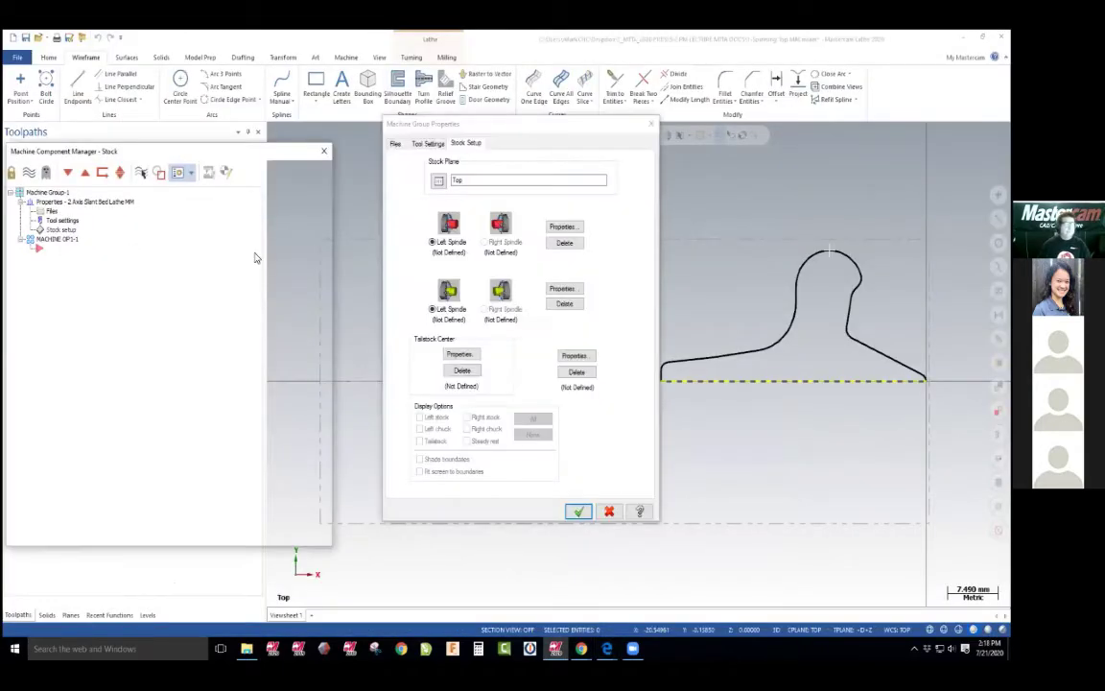
left_click(250, 531)
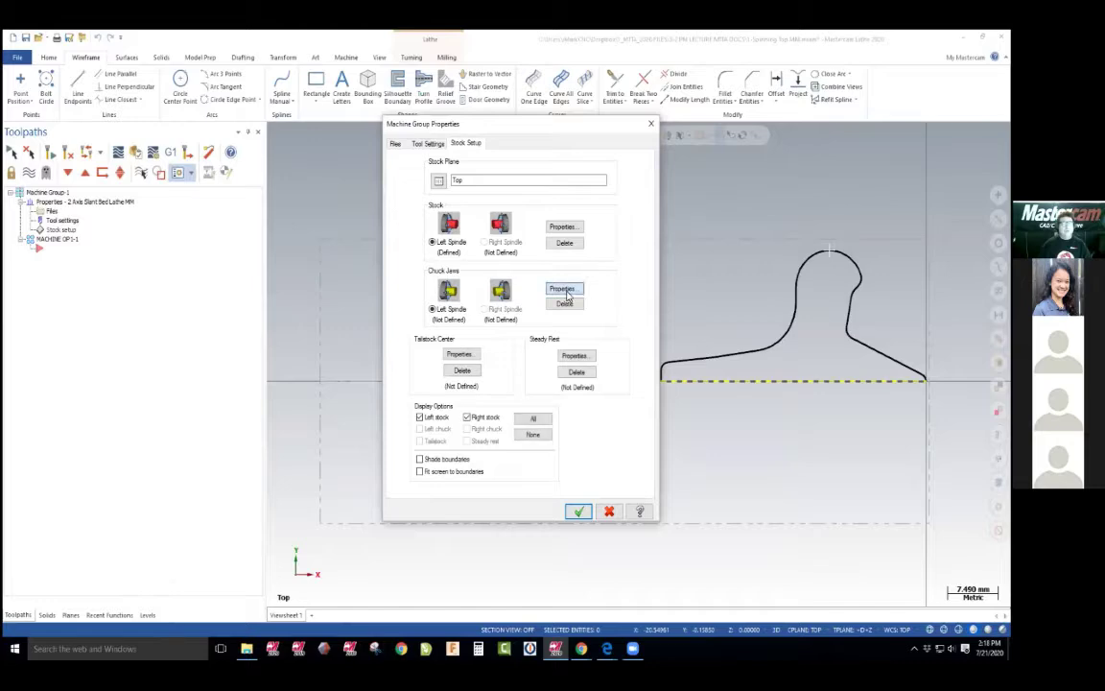
Open the left spindle chuck jaws' parameters, and read the positioning and grip length instructions in the tutorial PDF in Edge
left_click(562, 288)
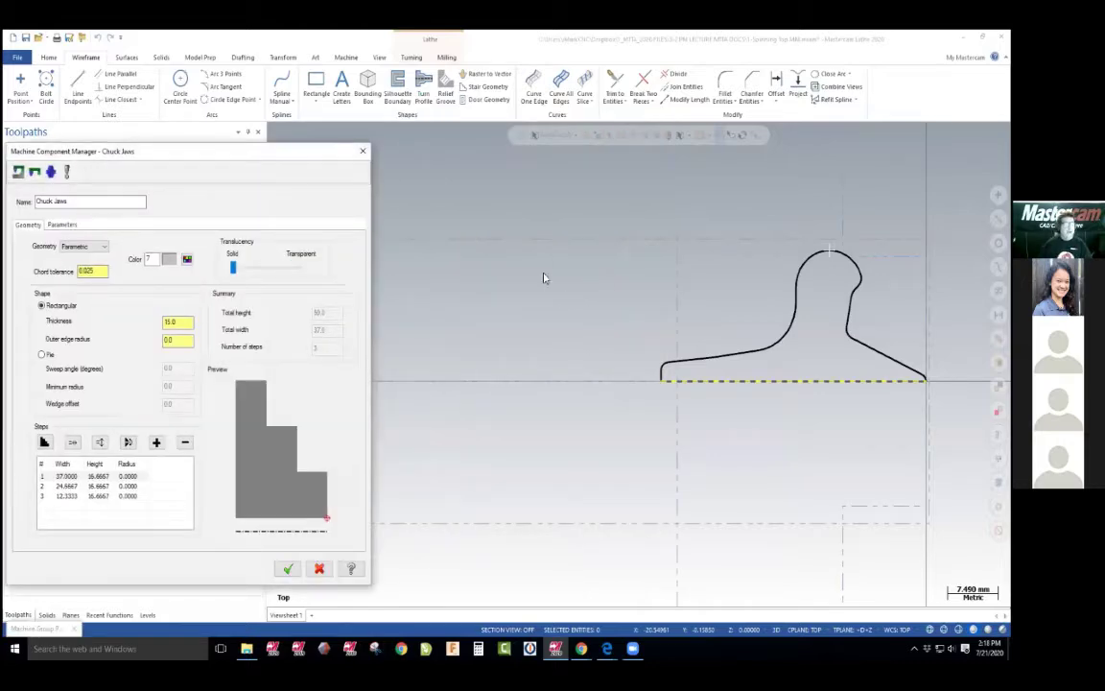
left_click(62, 224)
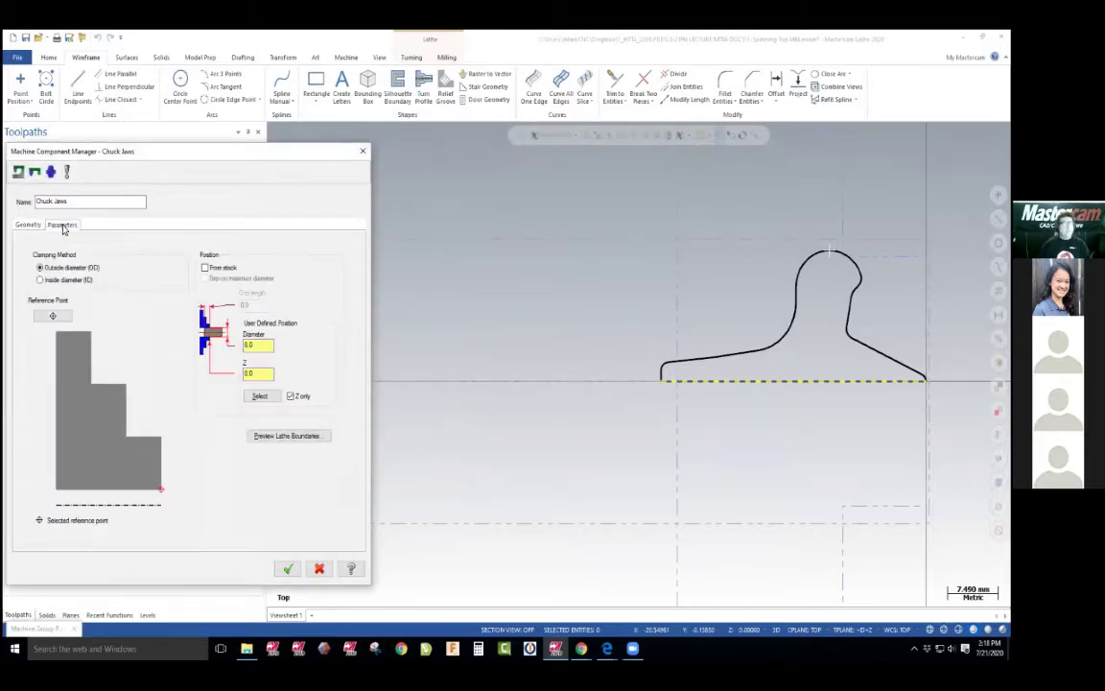
key("alt+Tab")
scroll(252, 259, "down", 3)
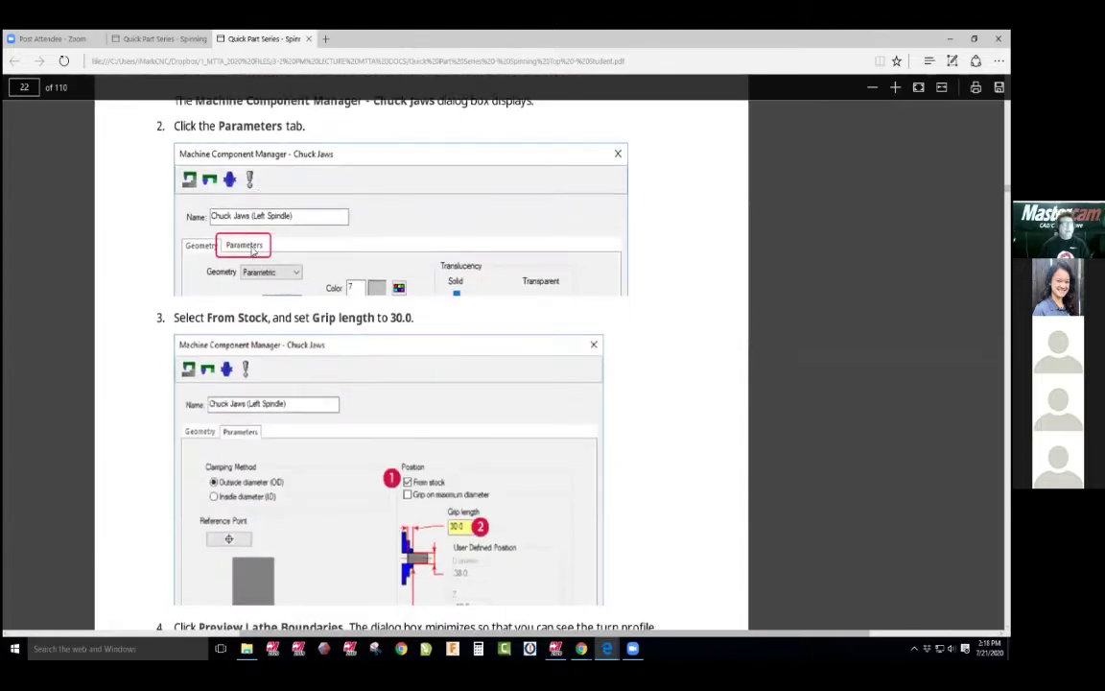
scroll(333, 345, "down", 3)
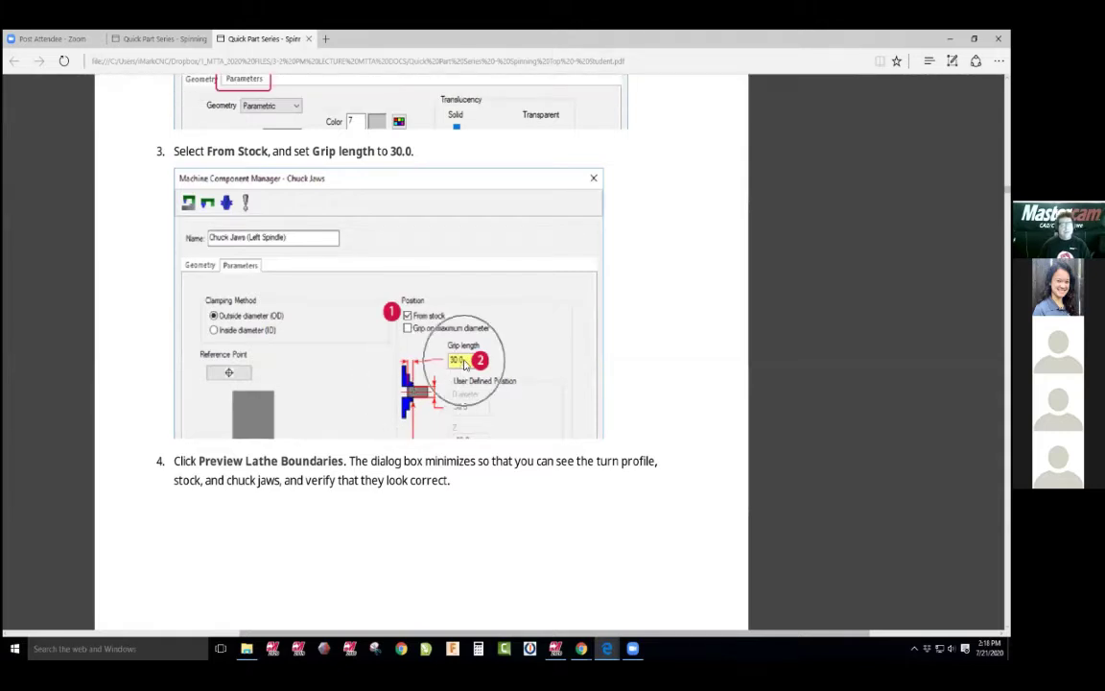
Return to Mastercam, position the chuck jaws from the stock with a grip length of 30 mm, and uncover the boundary outlines
key("alt+Tab")
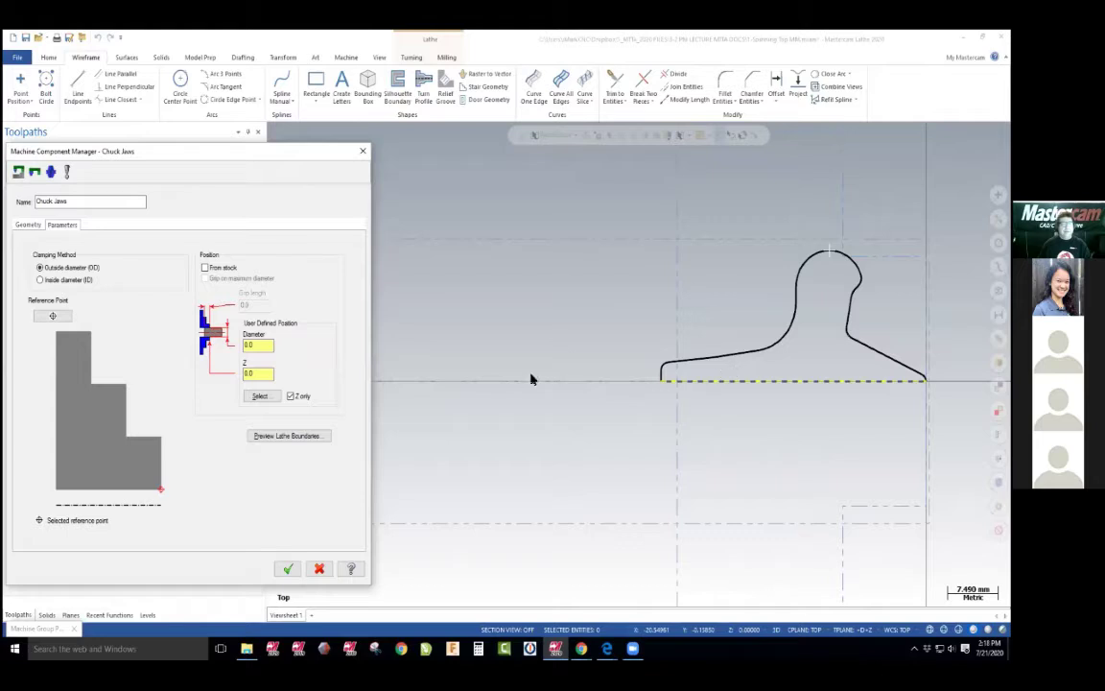
left_click(204, 267)
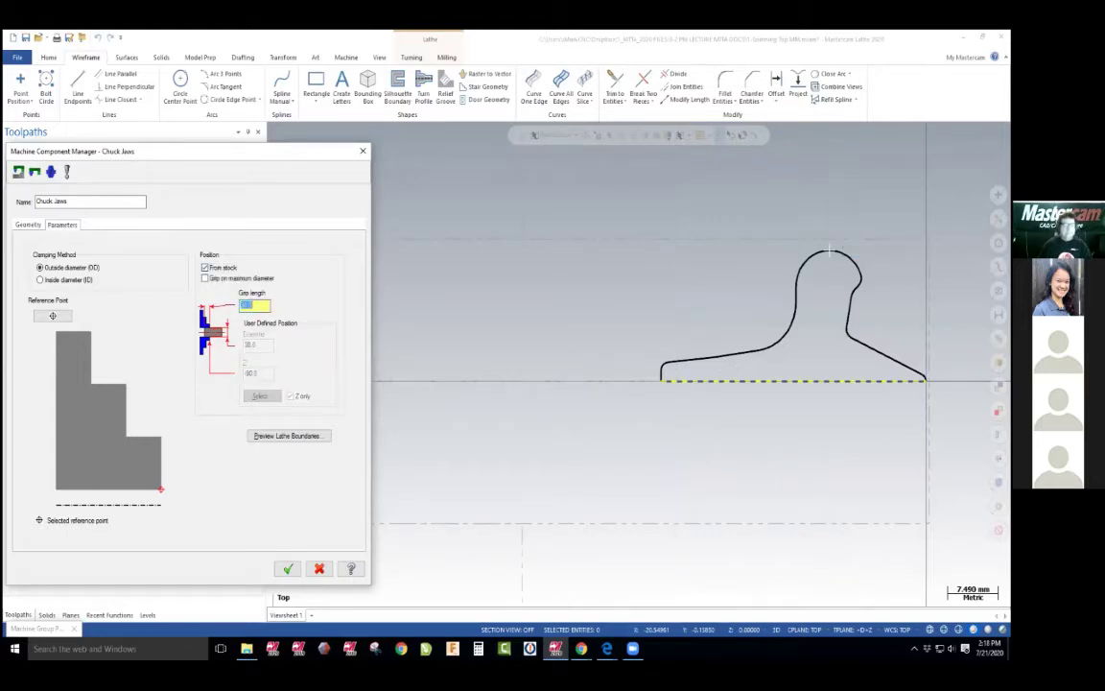
left_click_drag(328, 155, 160, 181)
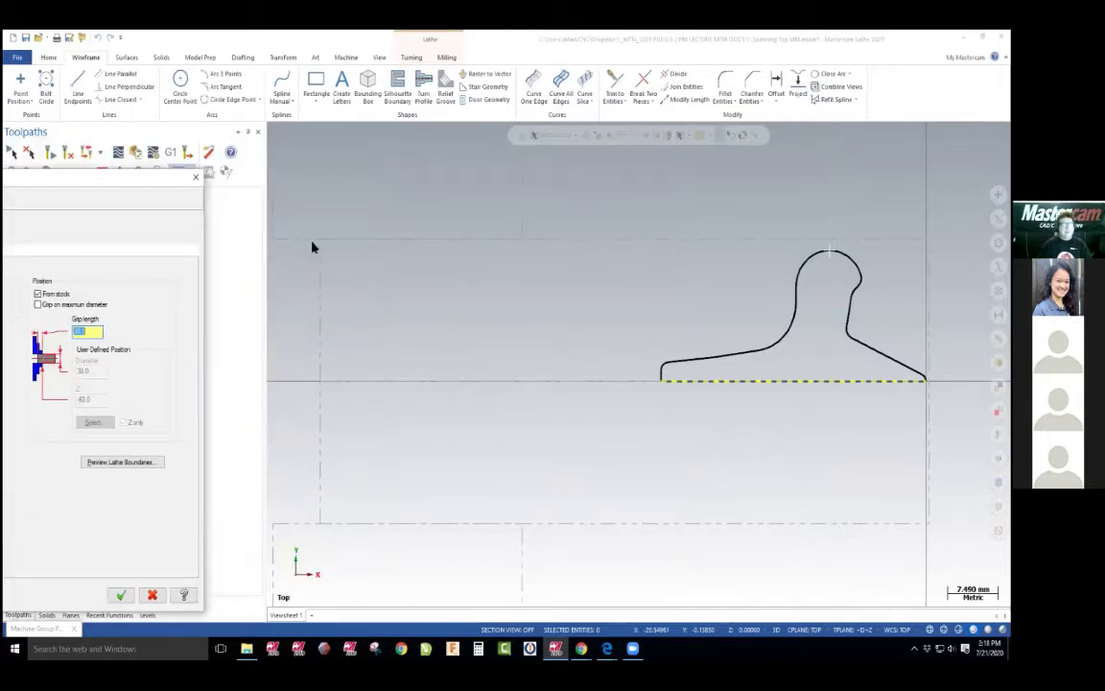
Compare the grip length illustration in the PDF in Edge with the jaw outlines in Mastercam, and bring the chuck jaws dialog back into view
key("alt+Tab")
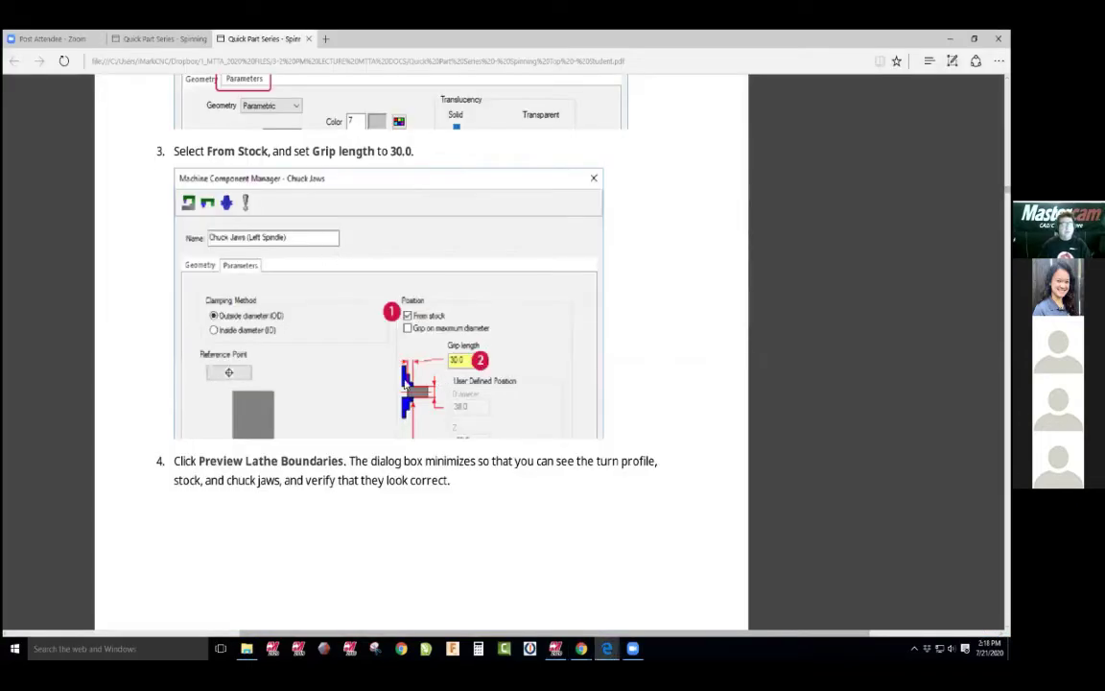
key("alt+Tab")
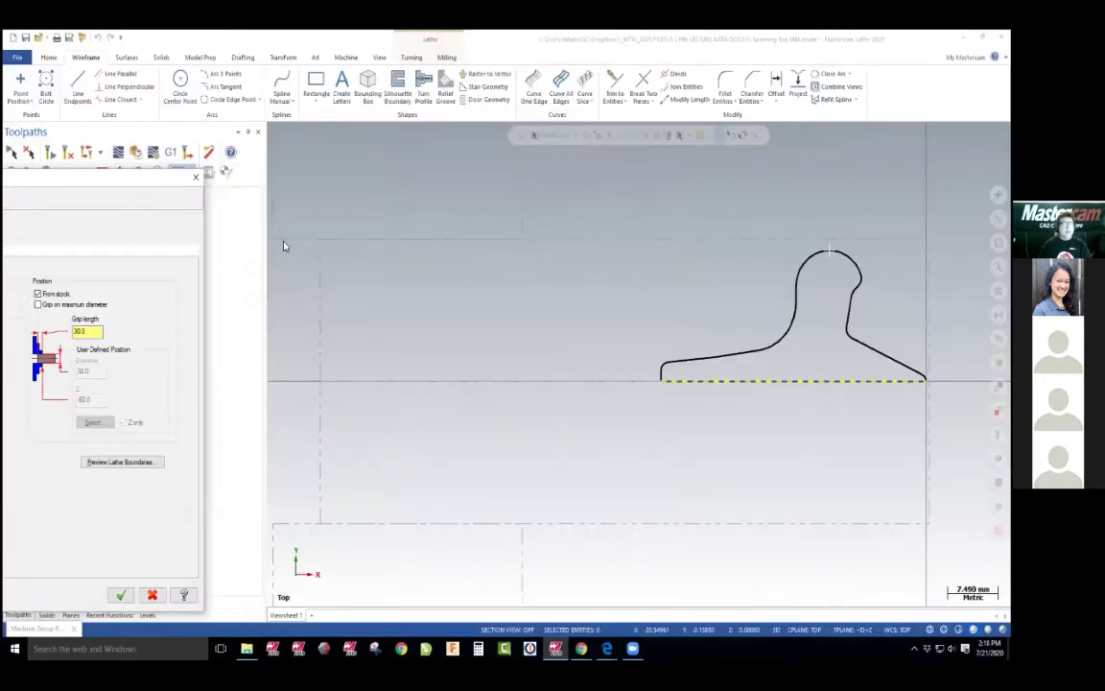
key("alt+Tab")
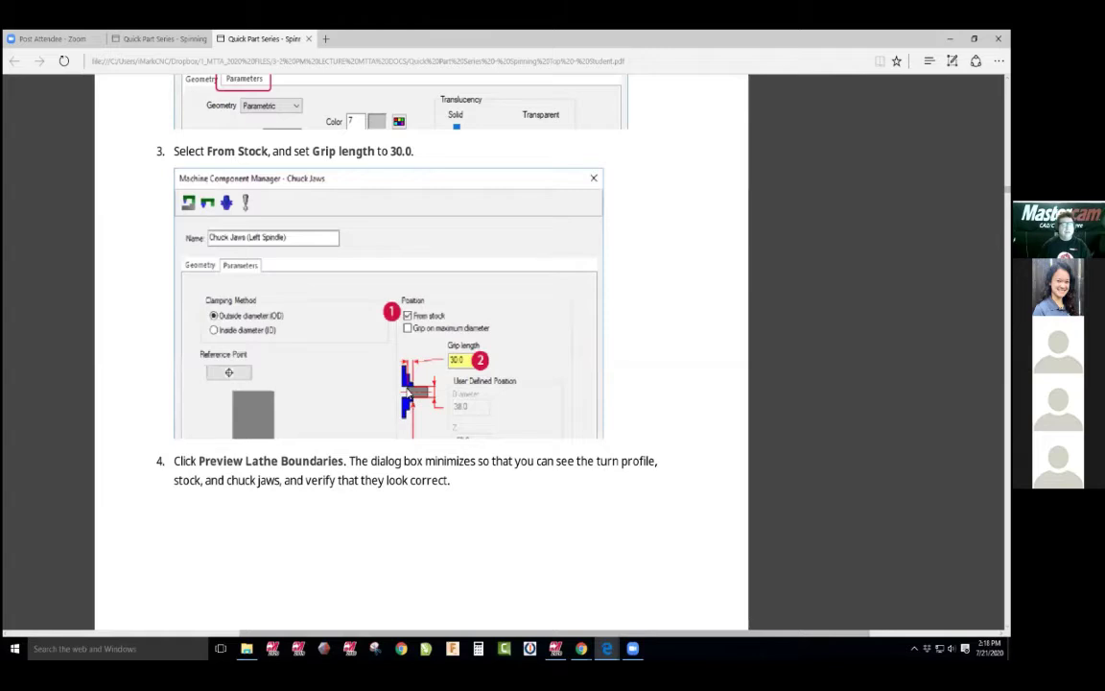
key("alt+Tab")
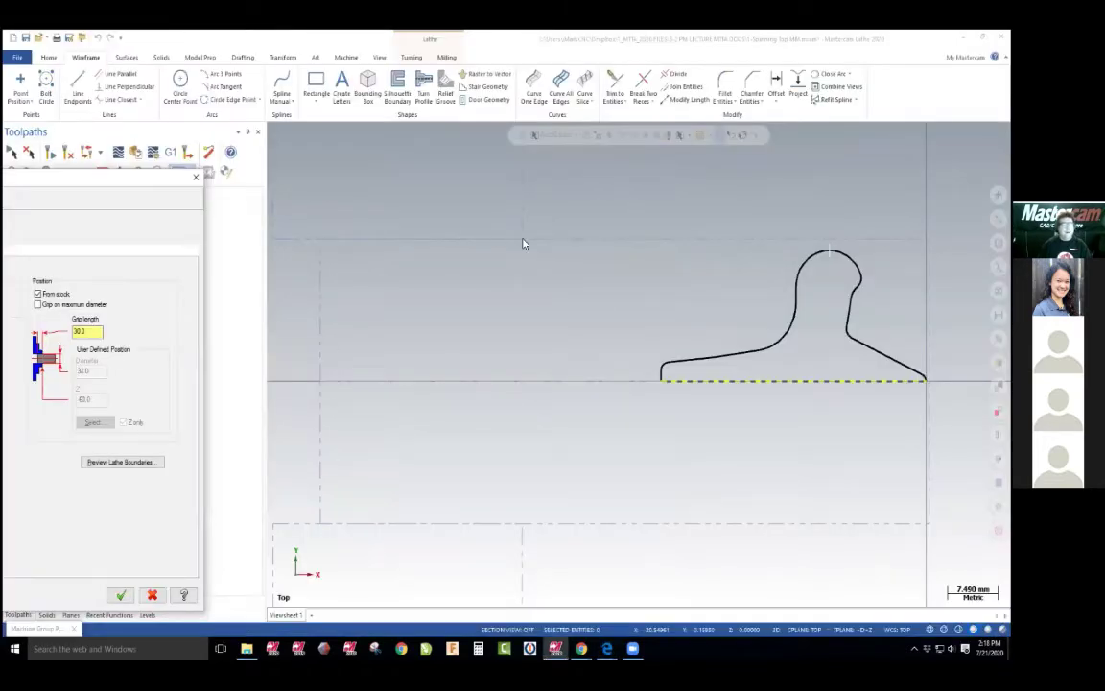
double_click(126, 185)
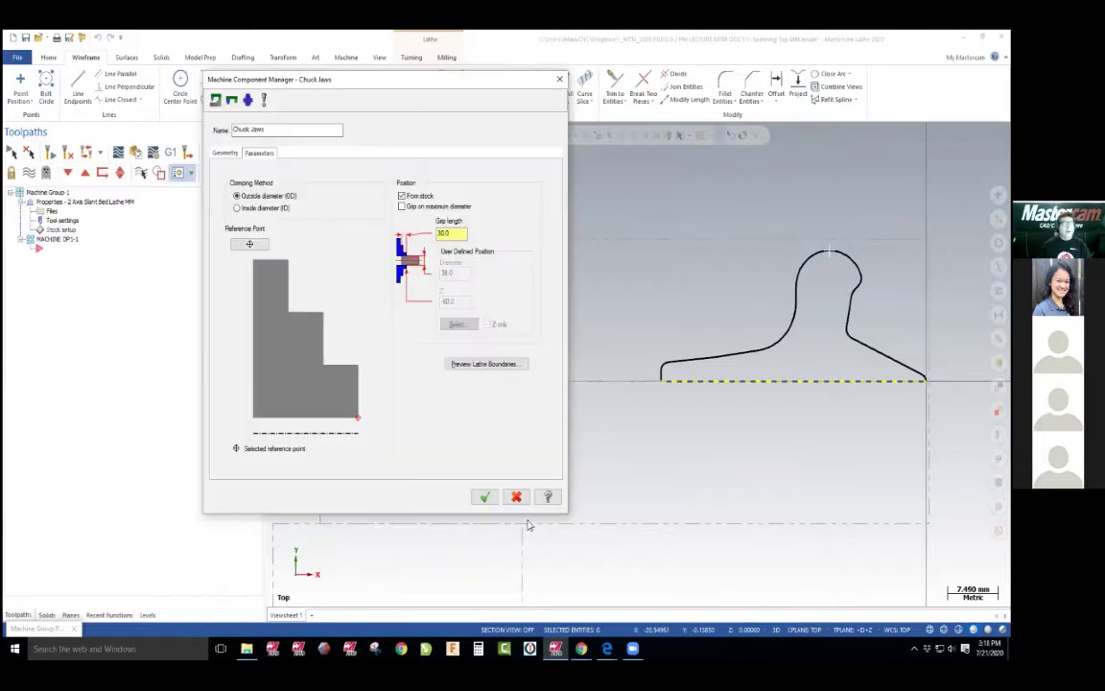
Preview the lathe boundaries, check the jaw settings against the tutorial PDF in Edge, and accept the chuck jaws definition back in Mastercam
left_click(484, 364)
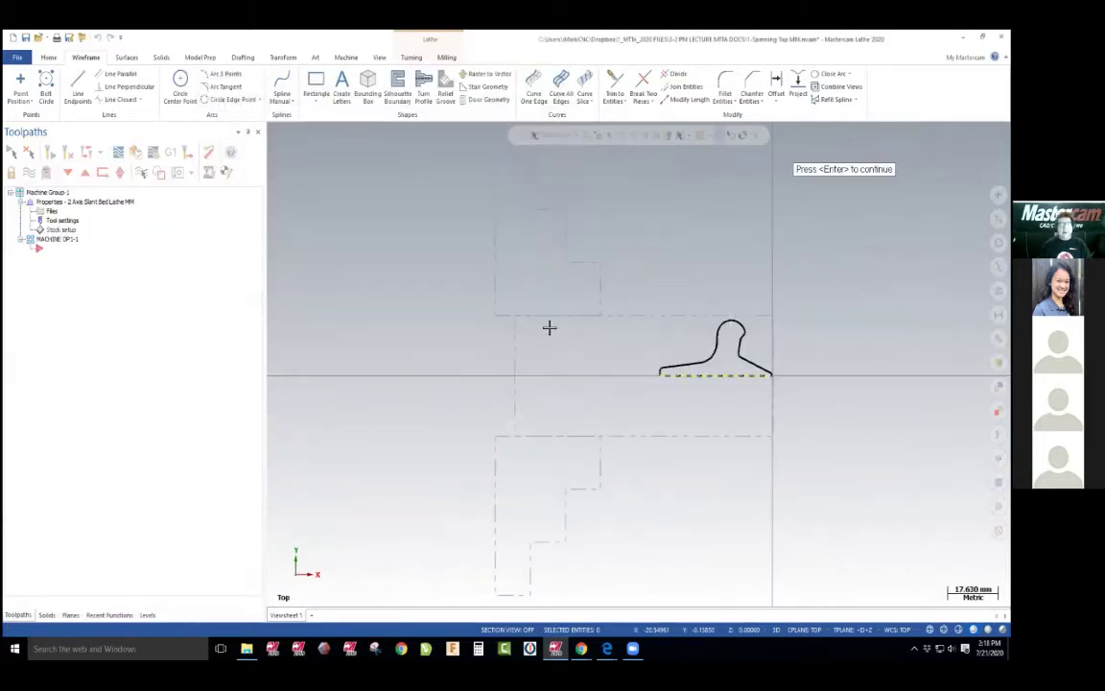
key("alt+Tab")
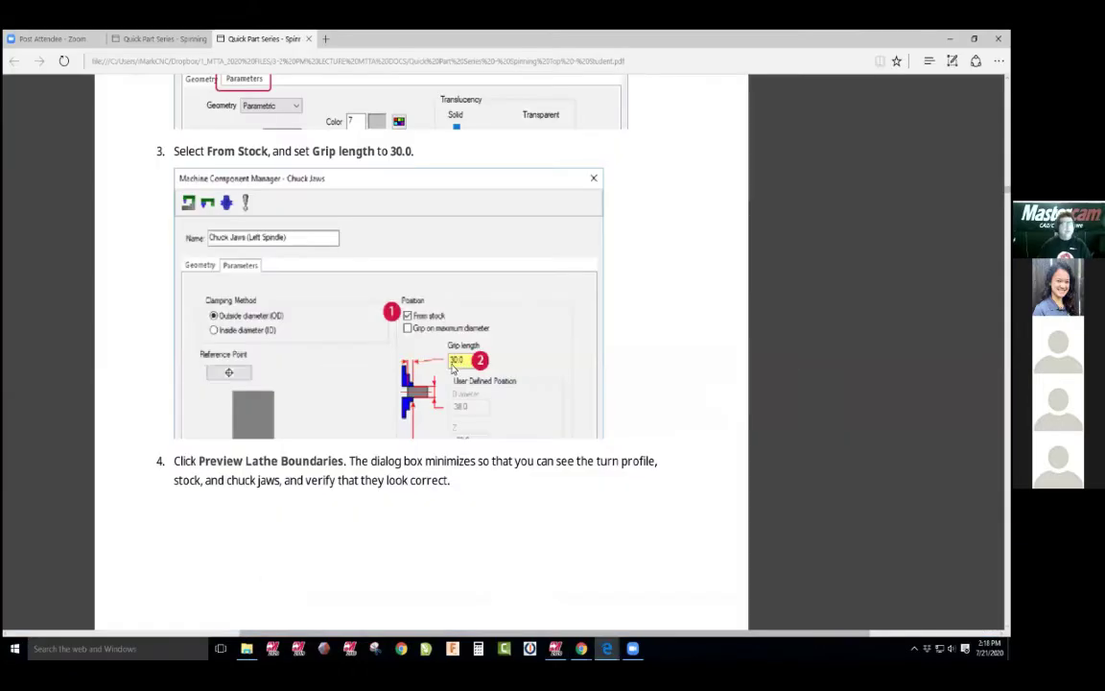
key("alt+Tab")
key("Return")
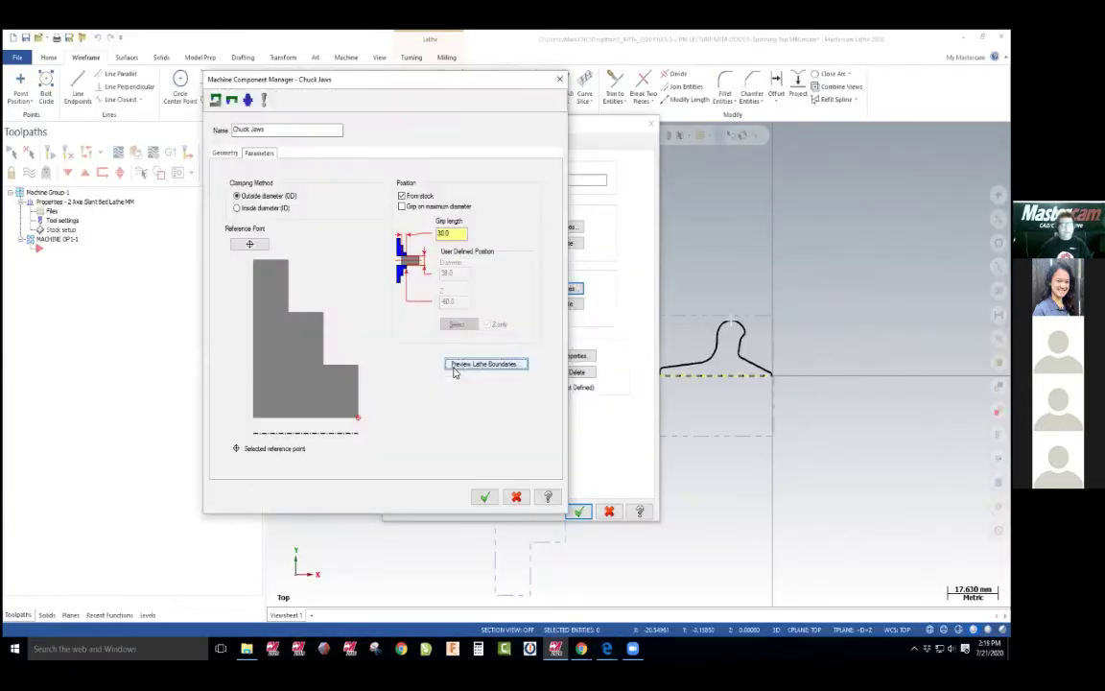
left_click(485, 496)
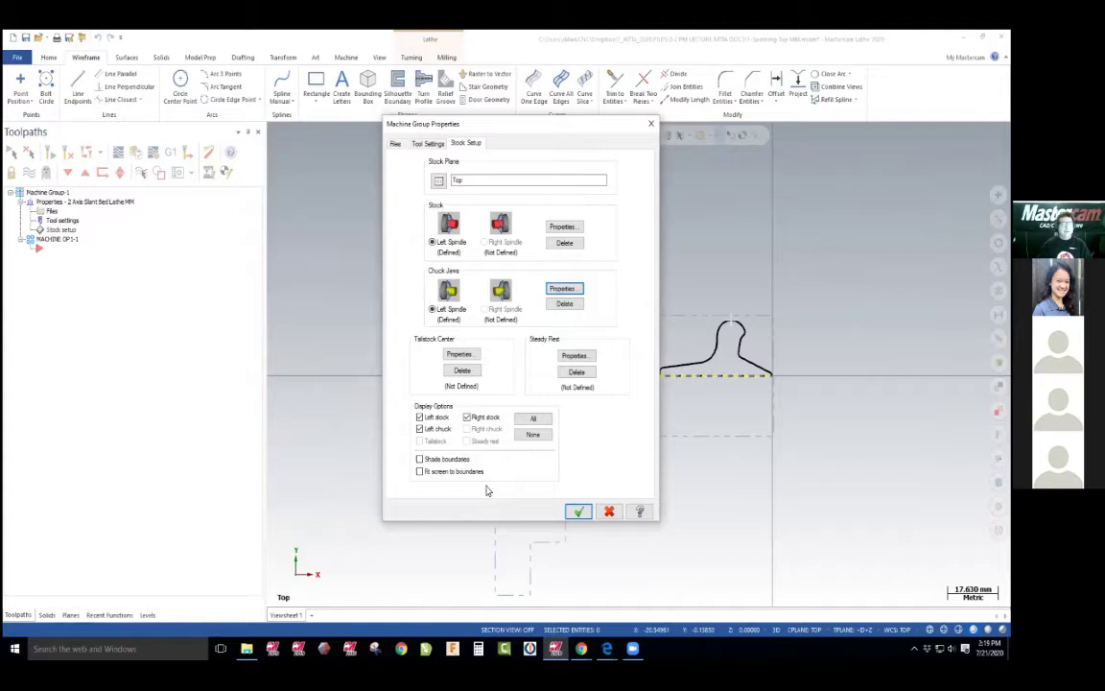
Inspect the stock and chuck jaws with shaded boundaries, restore the unshaded display, and accept the machine group properties
left_click(433, 460)
left_click_drag(543, 122, 536, 134)
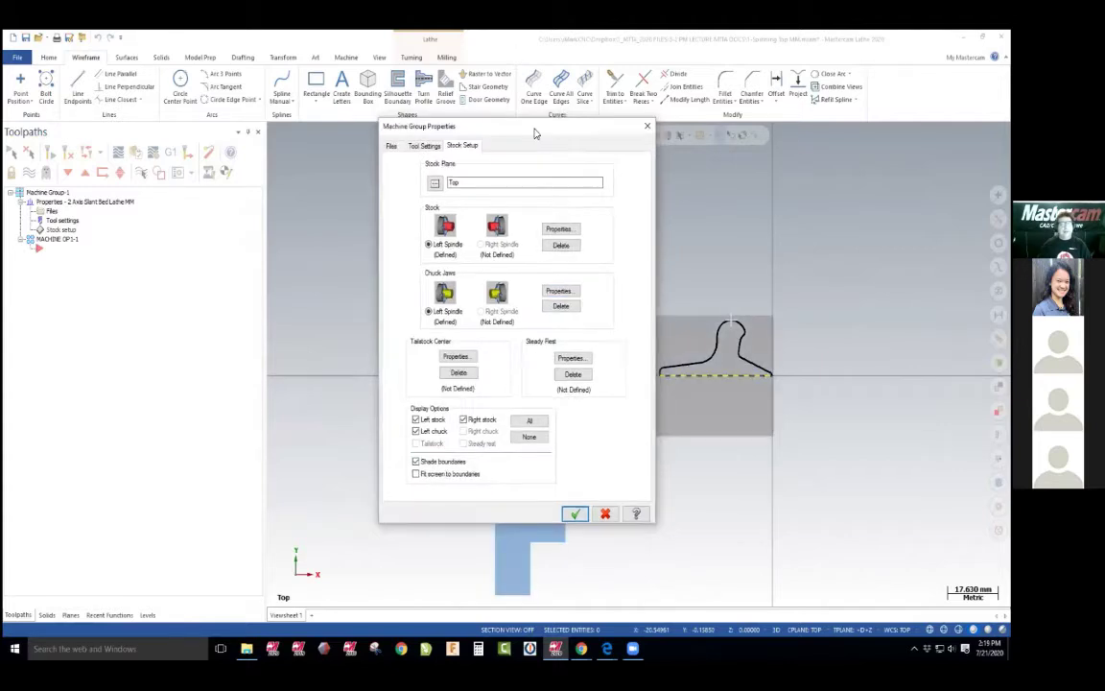
left_click_drag(305, 137, 299, 129)
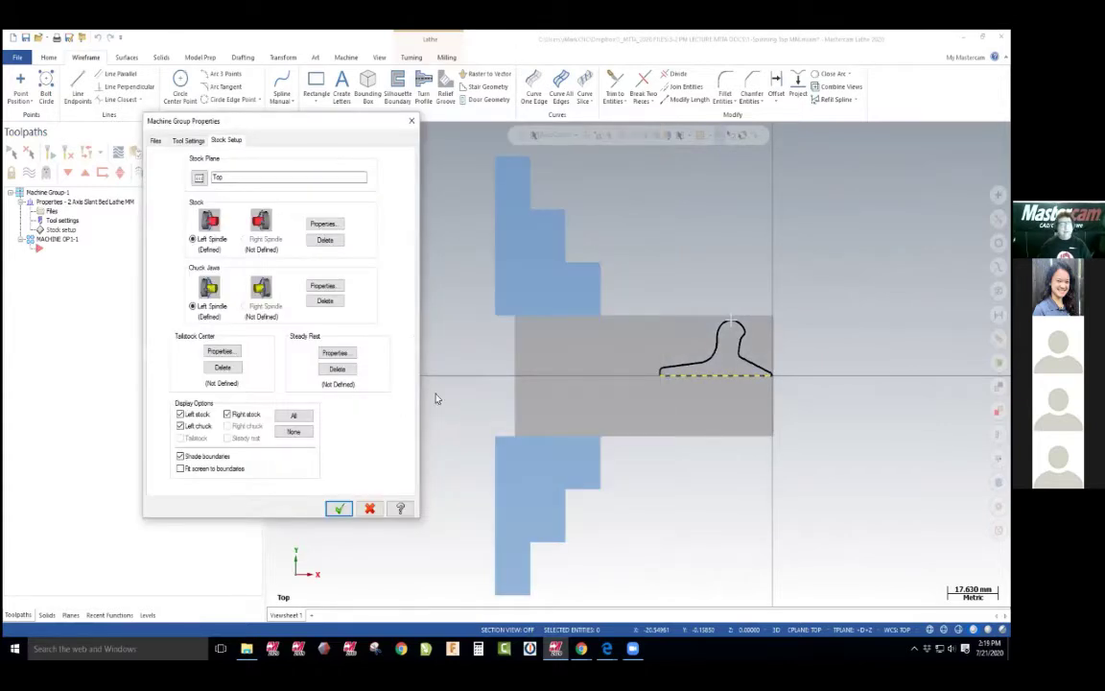
left_click(179, 456)
left_click(180, 456)
left_click(194, 461)
left_click(338, 508)
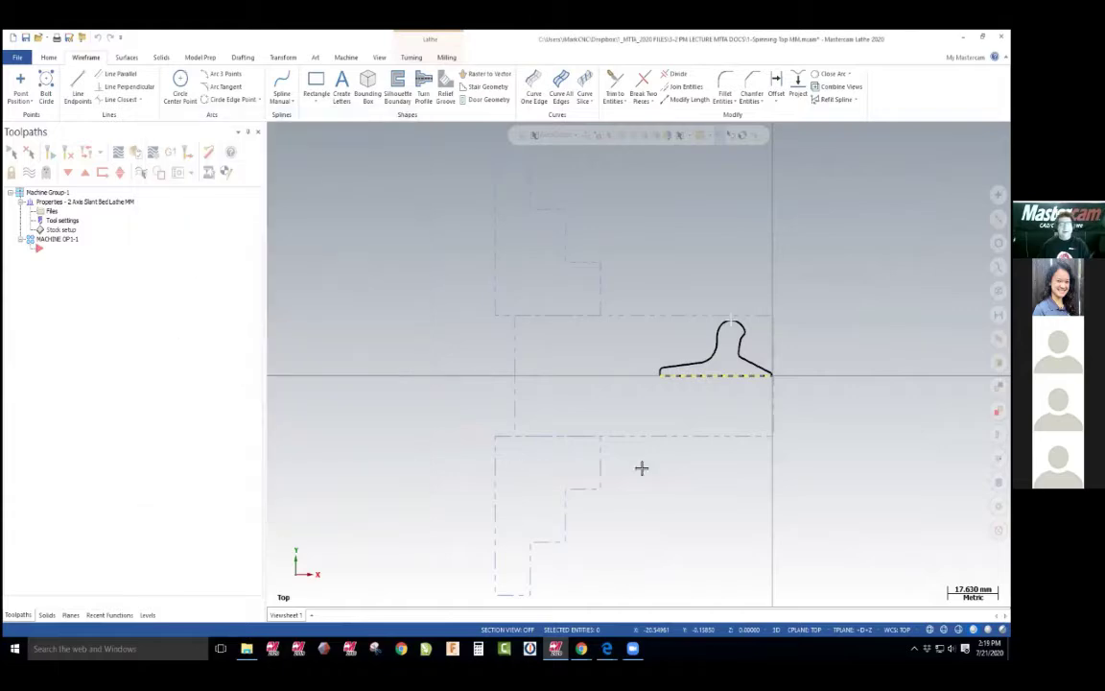
Switch to the tutorial PDF in Edge, read the end of Chapter 2 and the Chapter 3 Face Toolpath introduction, and return to Mastercam
key("alt")
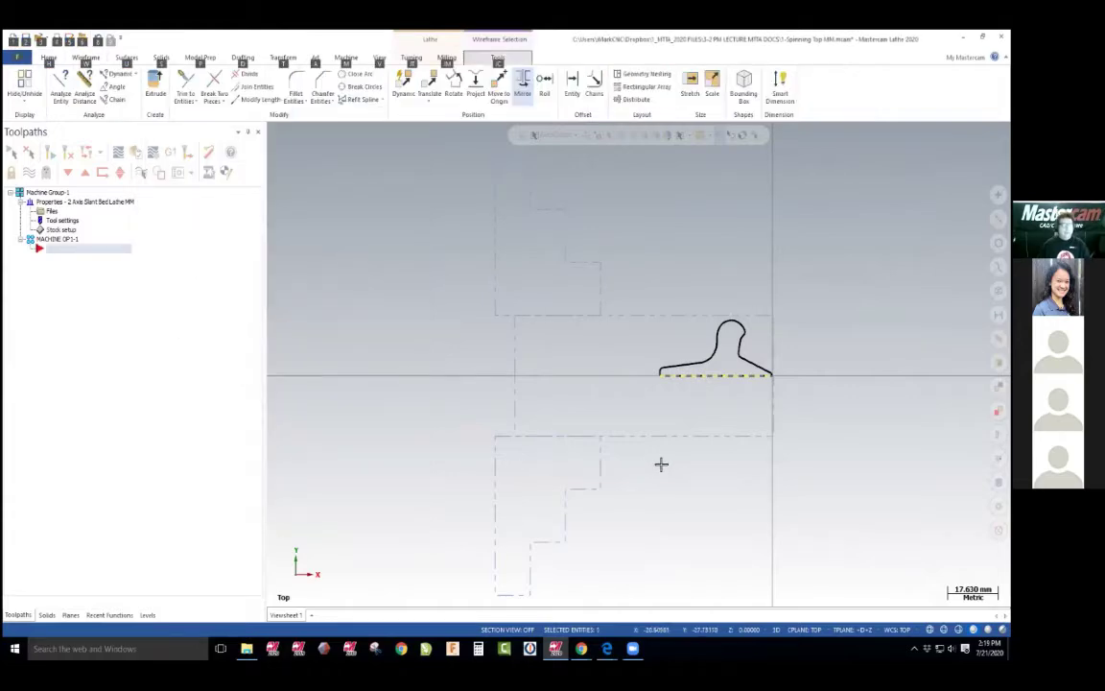
key("alt+Tab")
scroll(661, 461, "down", 3)
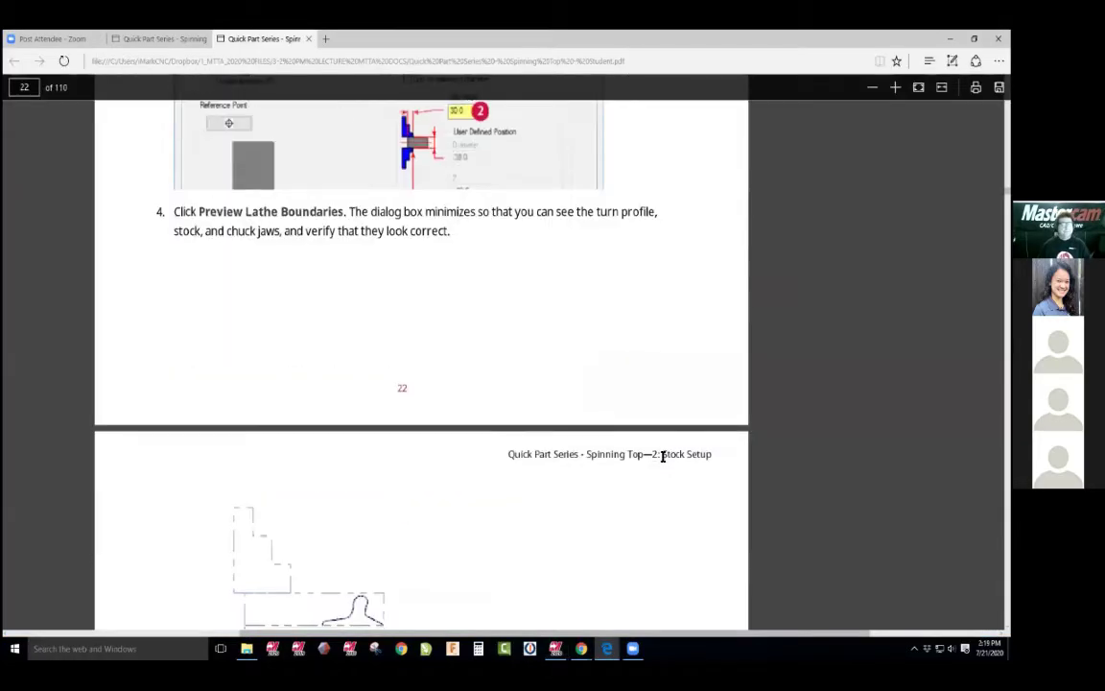
scroll(661, 457, "down", 5)
scroll(659, 459, "up", 2)
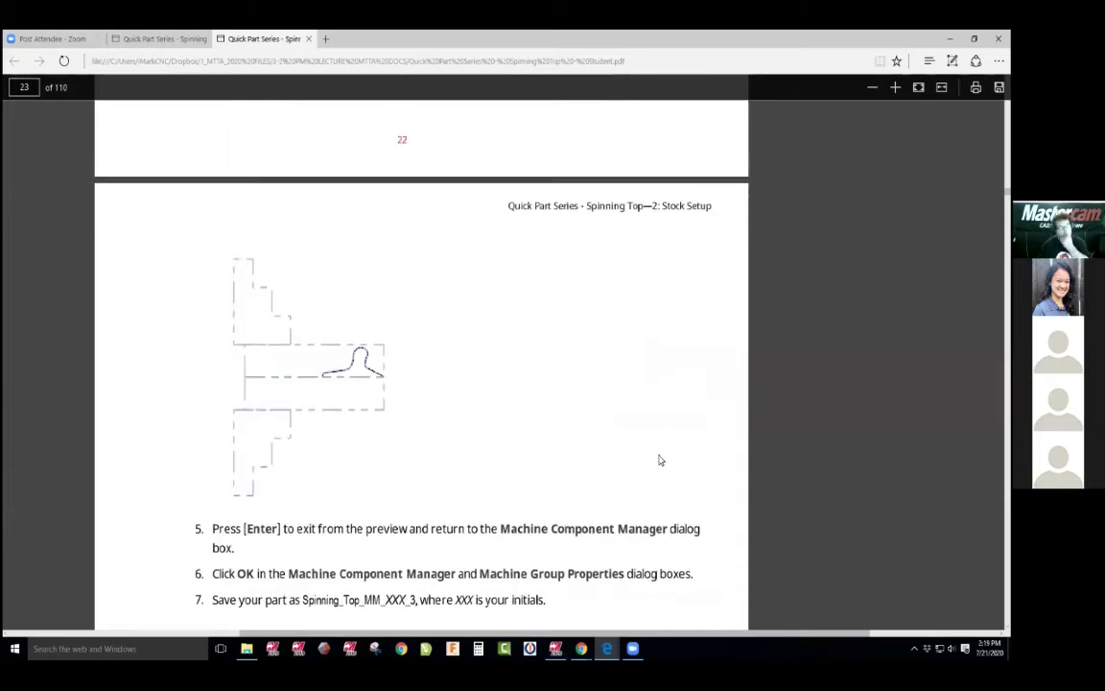
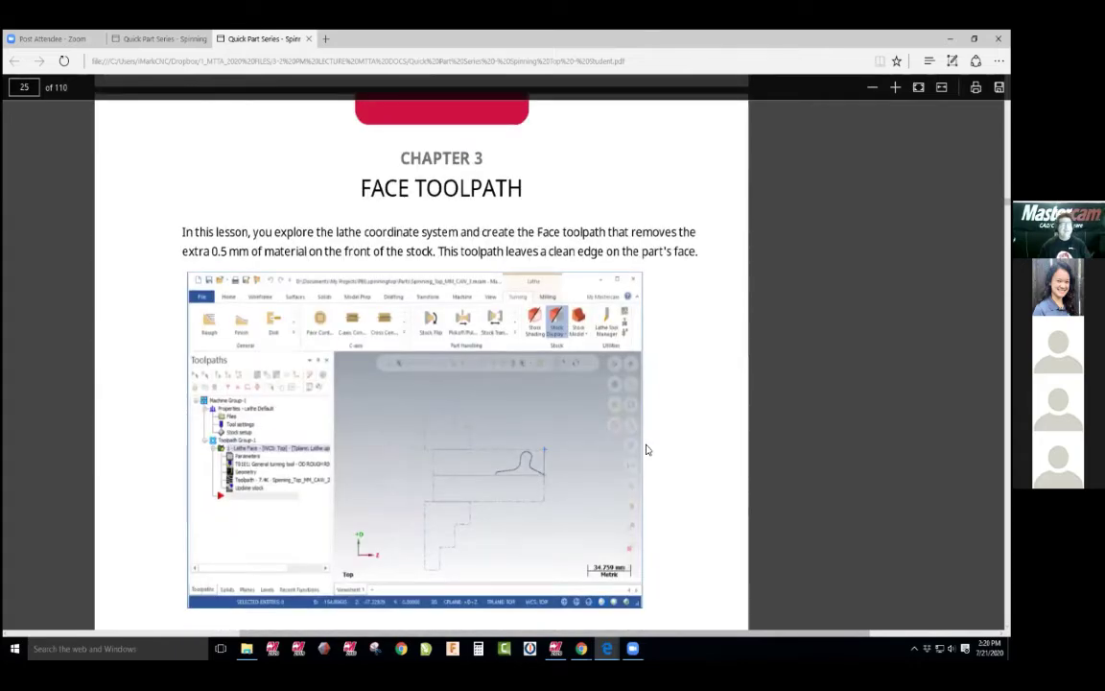
scroll(647, 450, "down", 5)
key("alt+Tab")
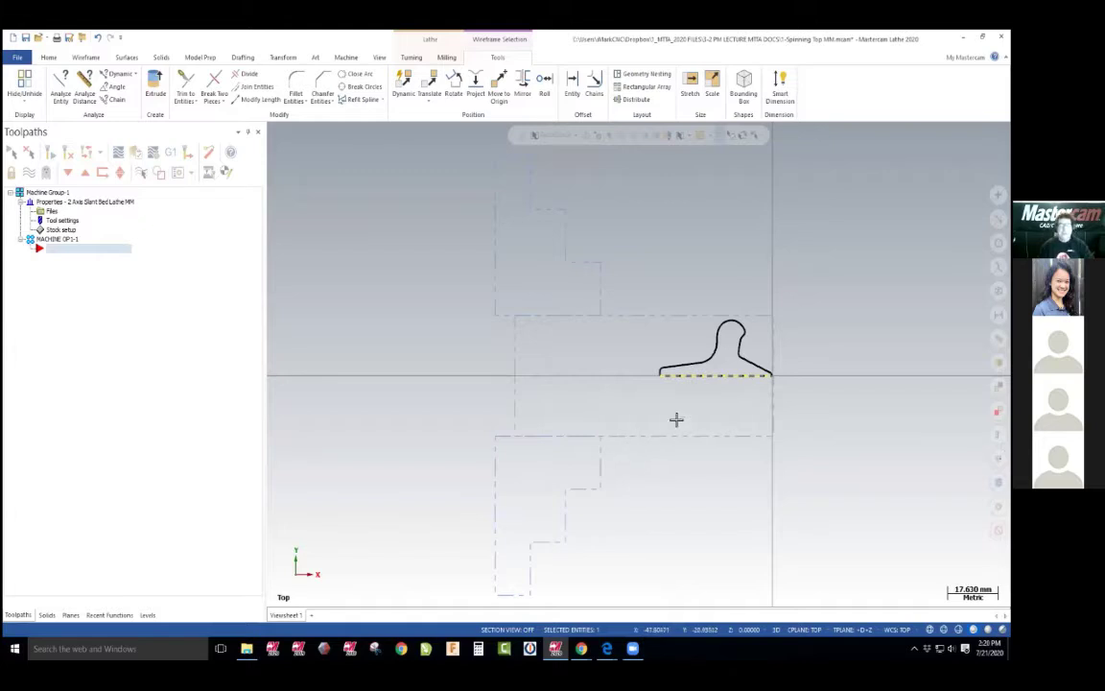
scroll(760, 338, "up", 5)
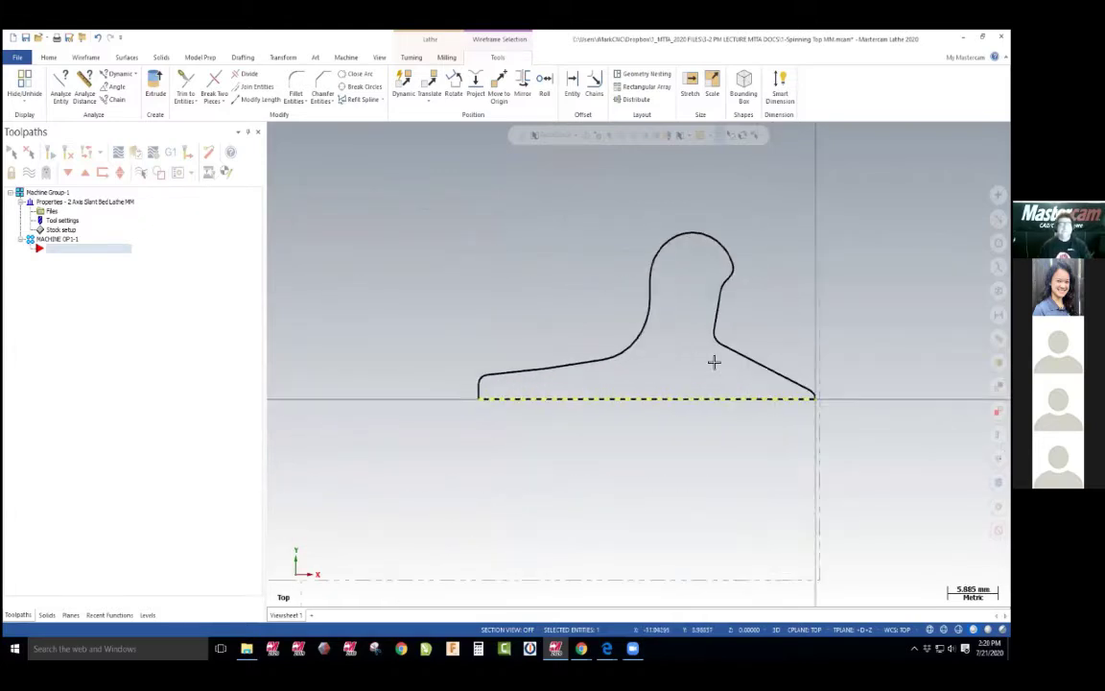
scroll(711, 361, "up", 2)
scroll(700, 361, "down", 1)
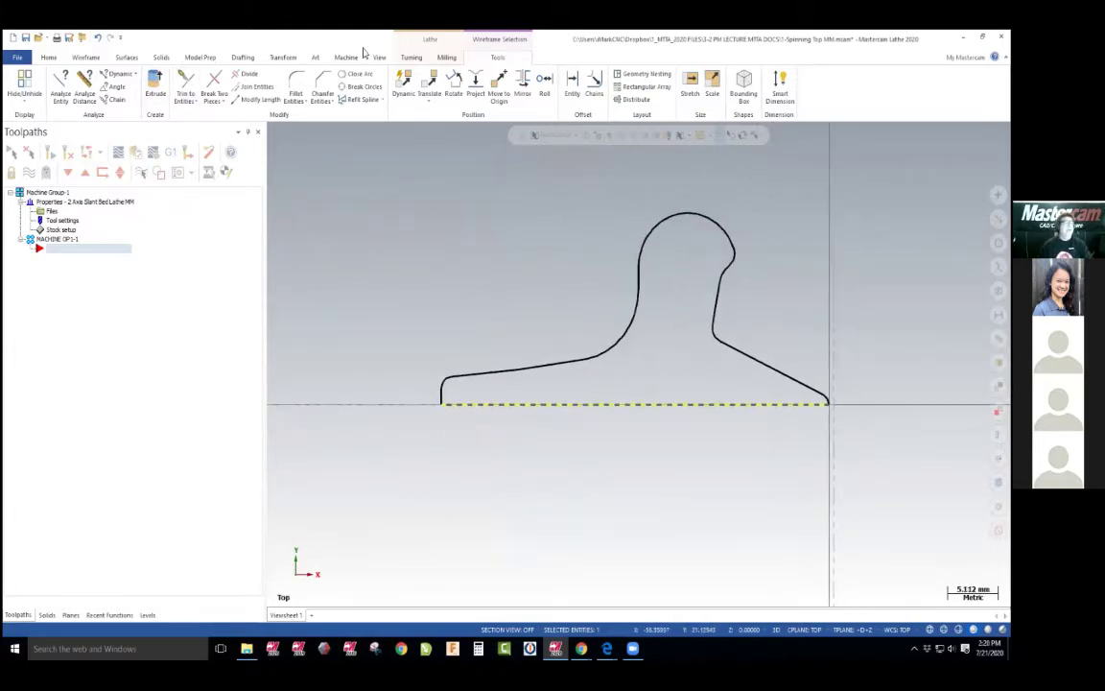
left_click(412, 57)
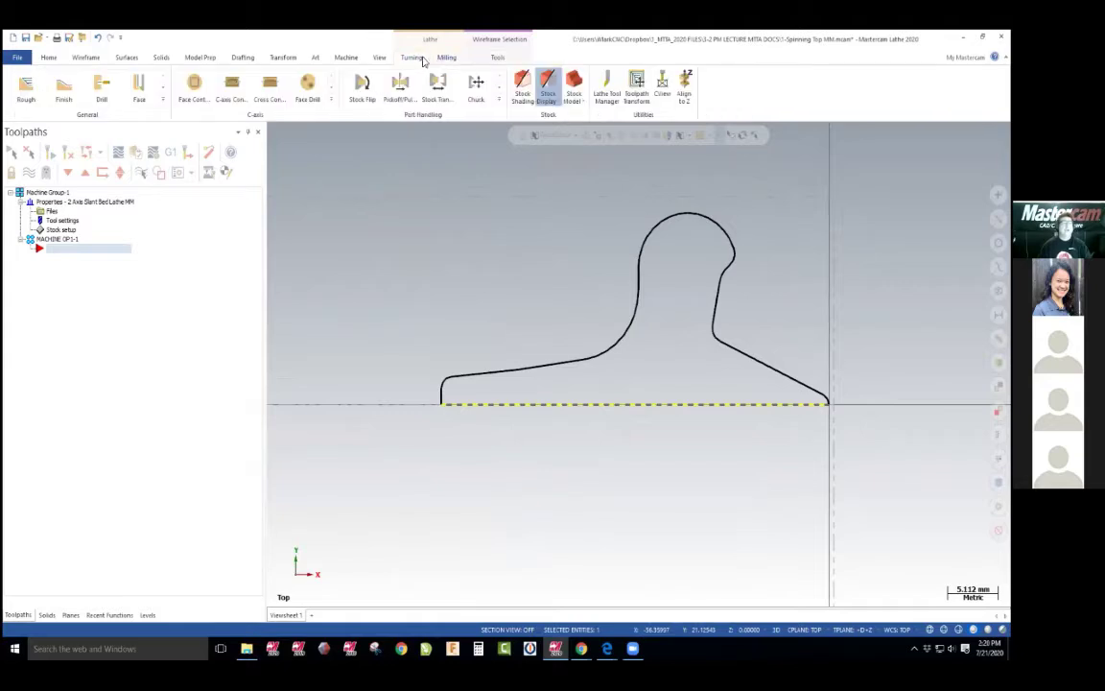
left_click(139, 87)
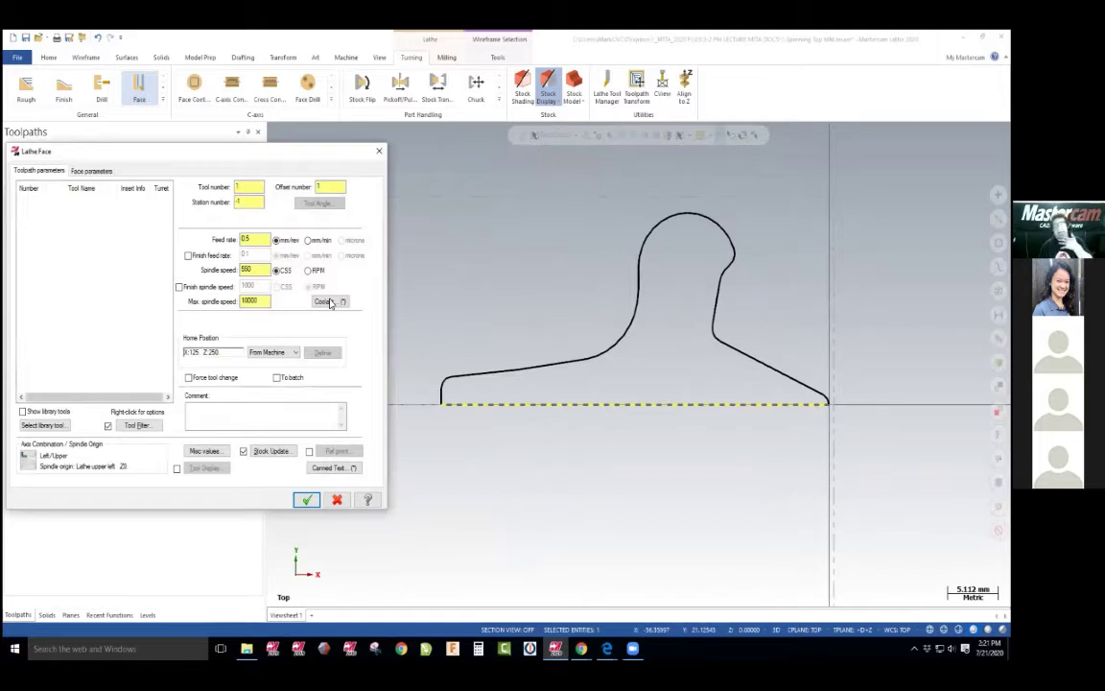
left_click(107, 425)
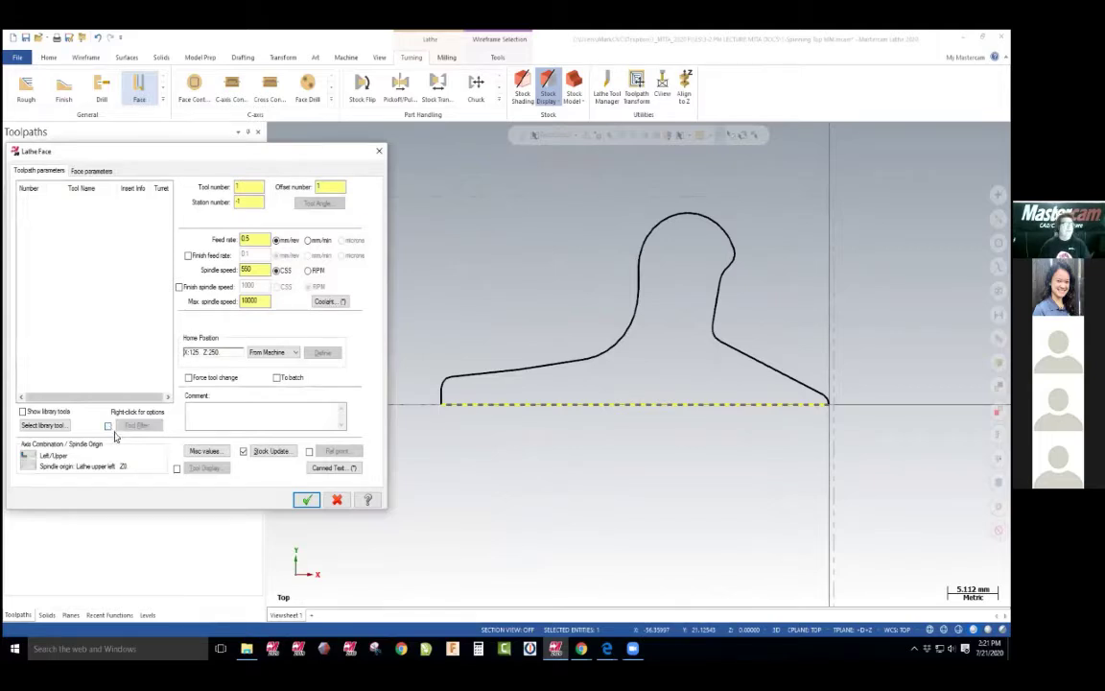
left_click(45, 426)
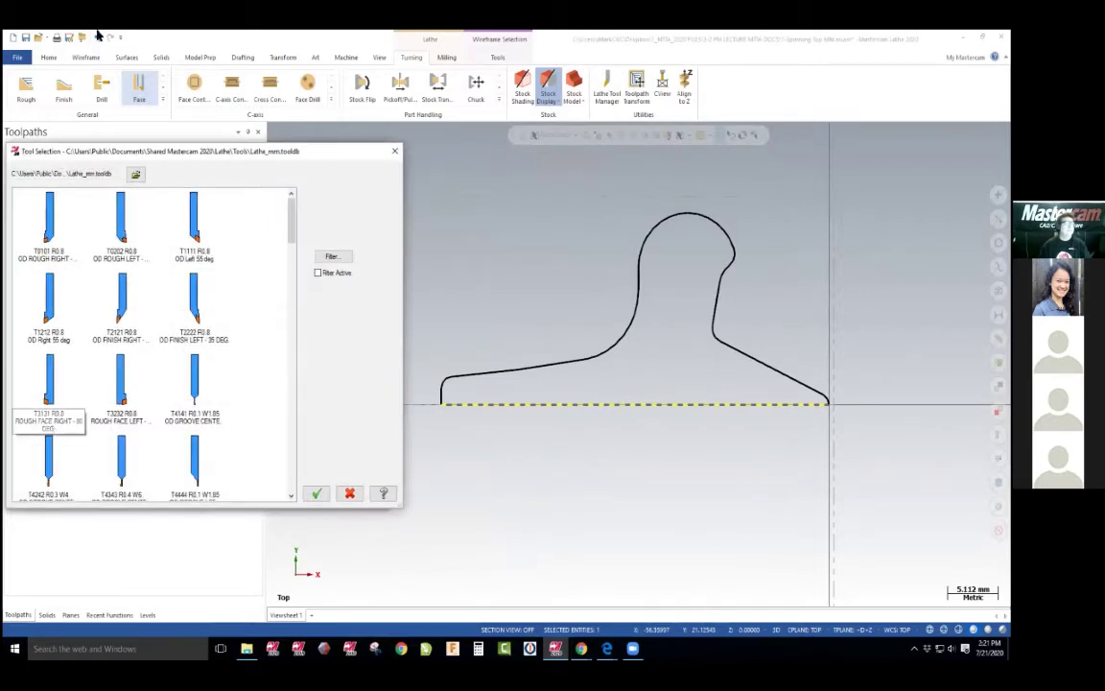
left_click(53, 223)
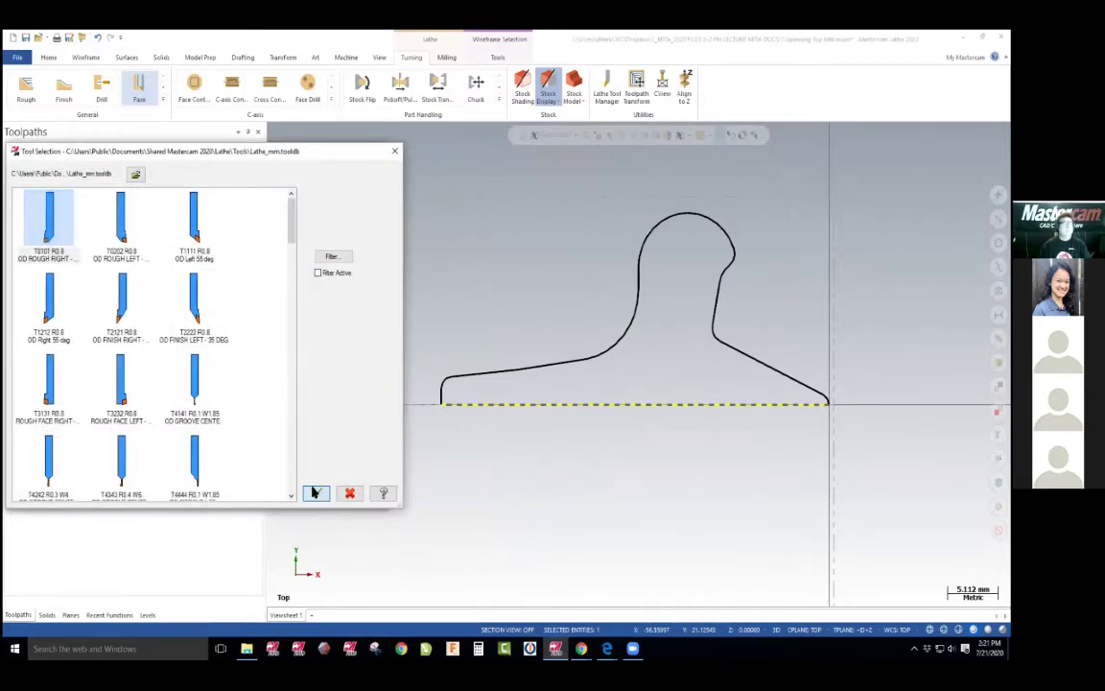
left_click(316, 493)
left_click(107, 427)
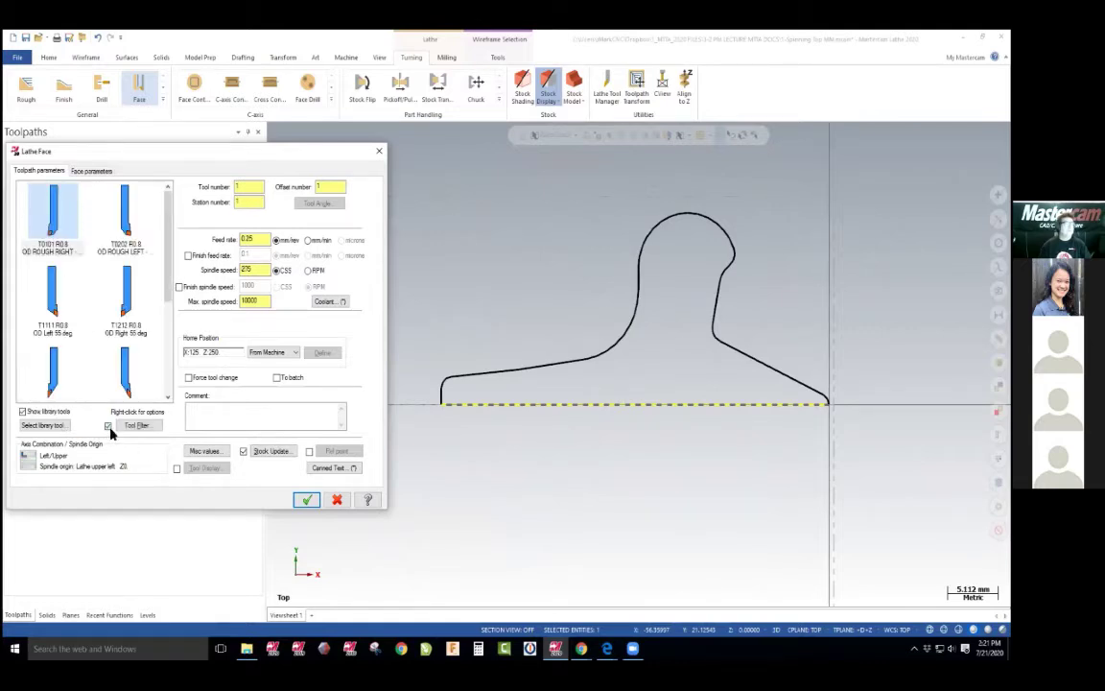
left_click(109, 428)
Switch to the tutorial PDF in Edge and read the lathe coordinates exercise, including the +D+Z axes and the plane follow rules
key("alt+Tab")
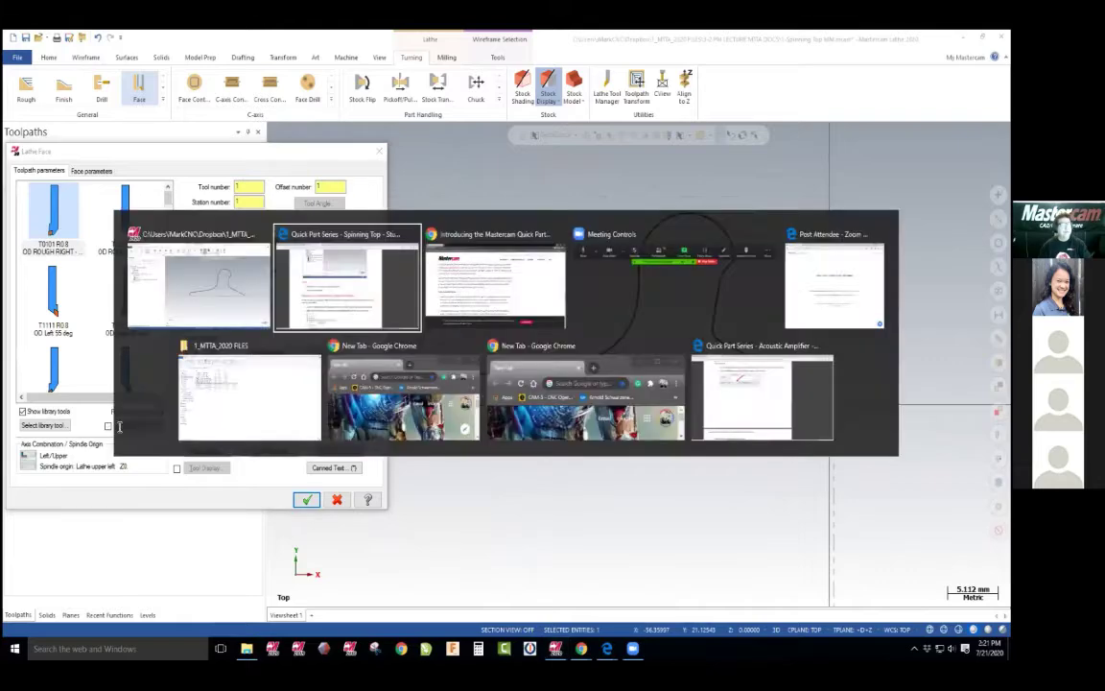
scroll(390, 368, "down", 10)
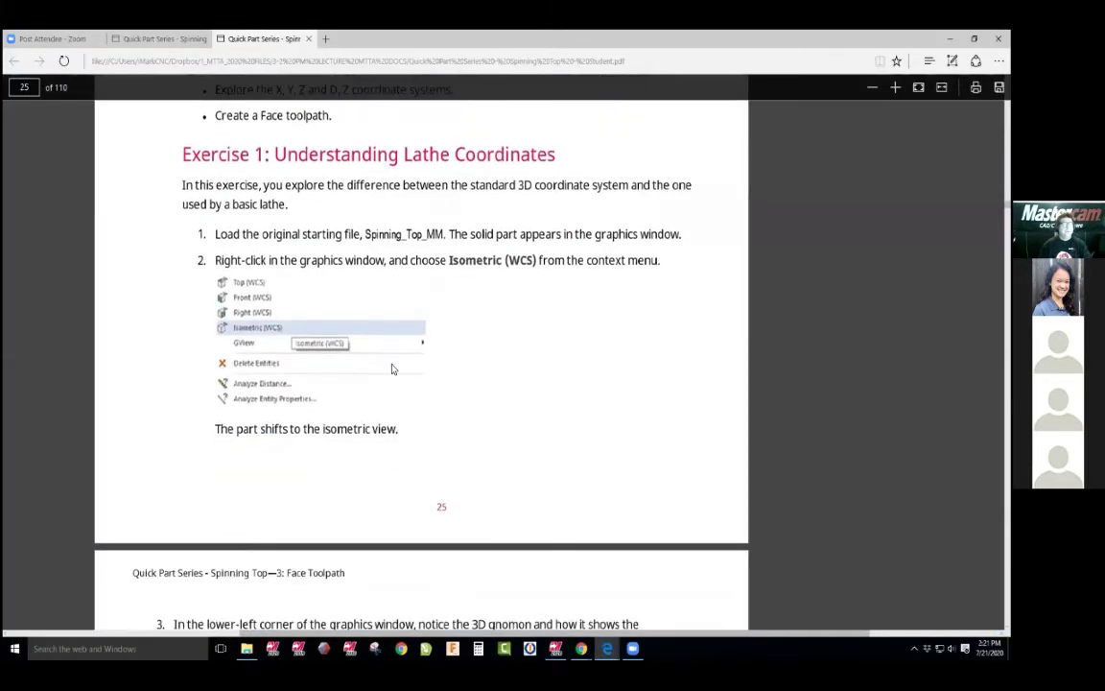
scroll(392, 368, "down", 4)
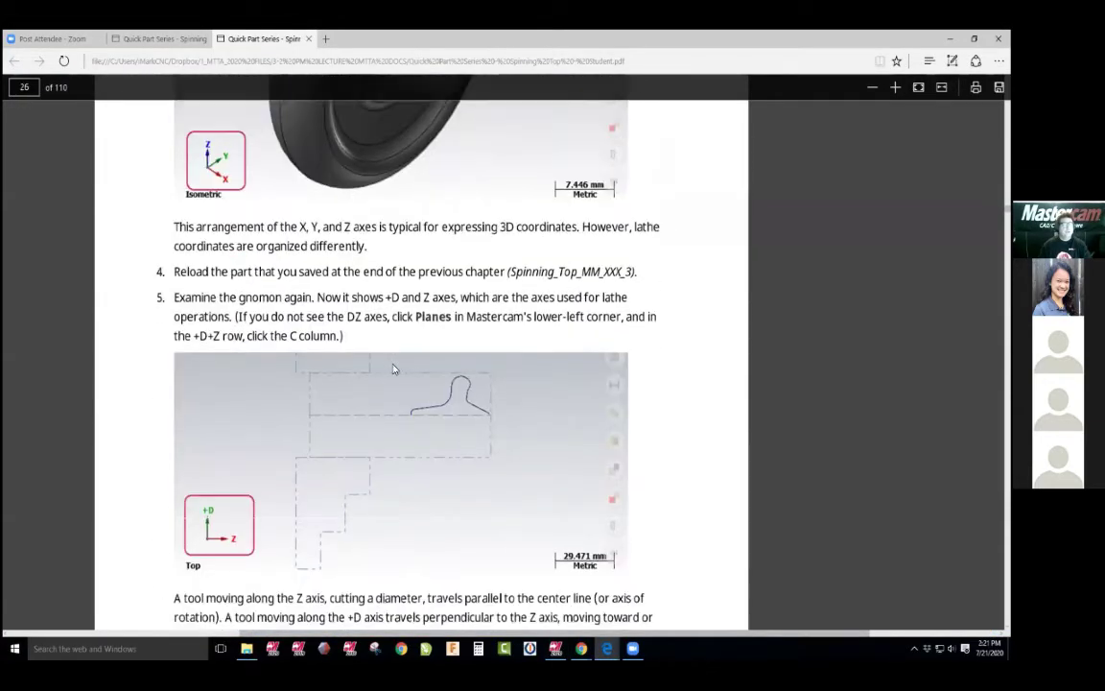
scroll(393, 368, "down", 5)
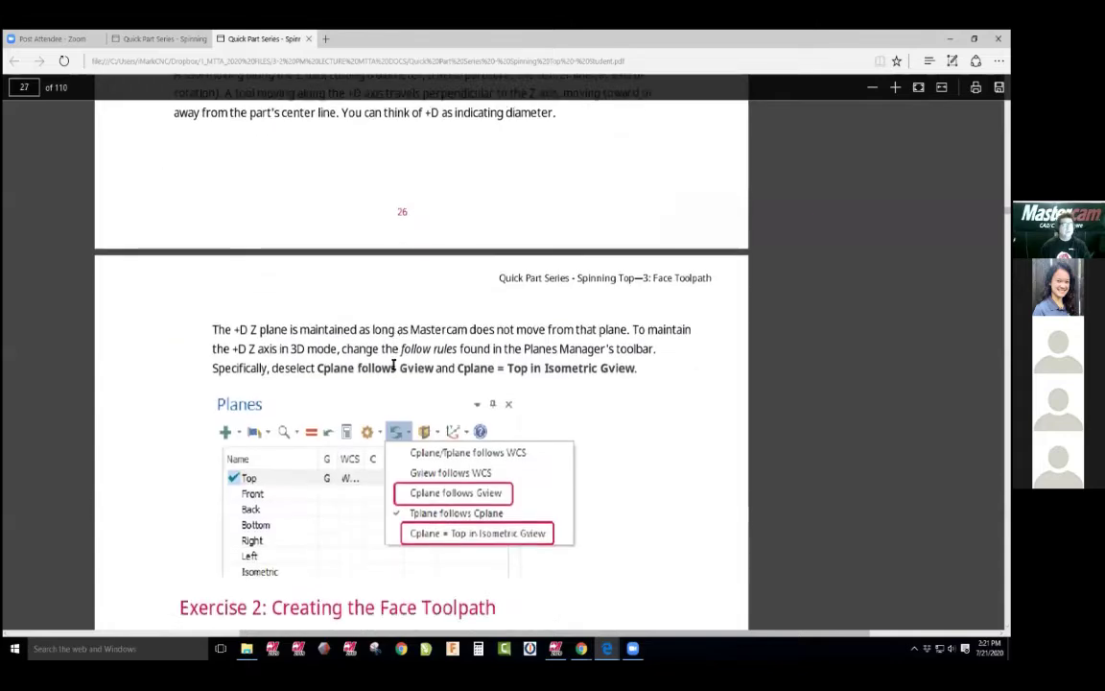
scroll(391, 366, "up", 7)
scroll(390, 367, "up", 8)
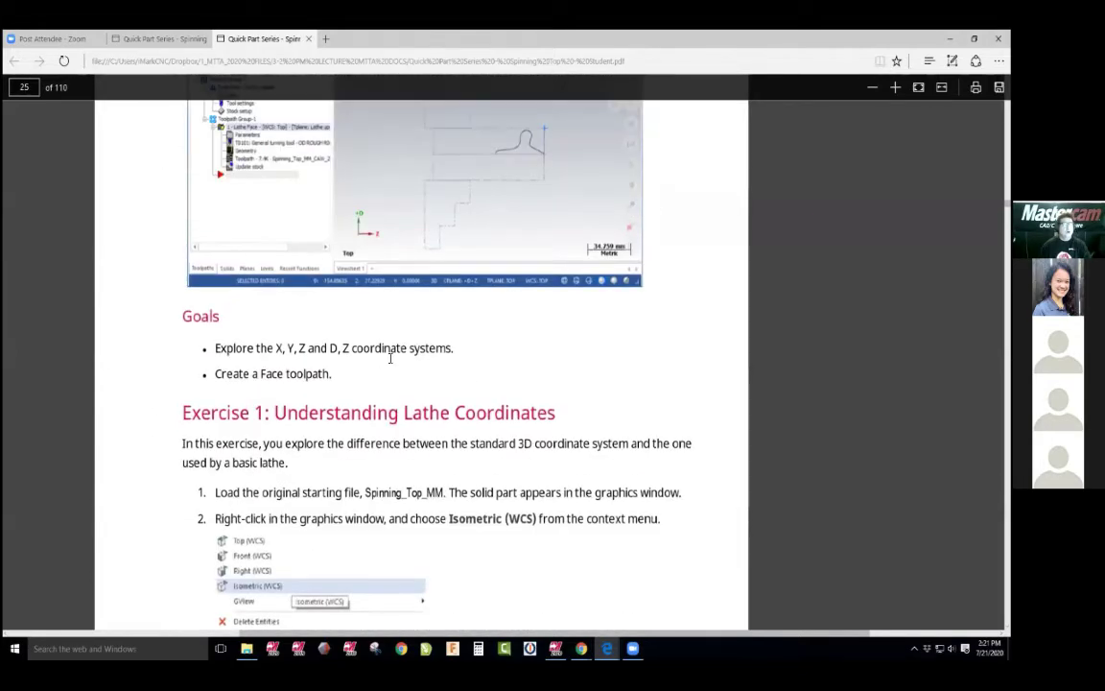
Return to Mastercam, cancel the Face toolpath setup, and set +D+Z as the construction and tool plane
key("alt+Tab")
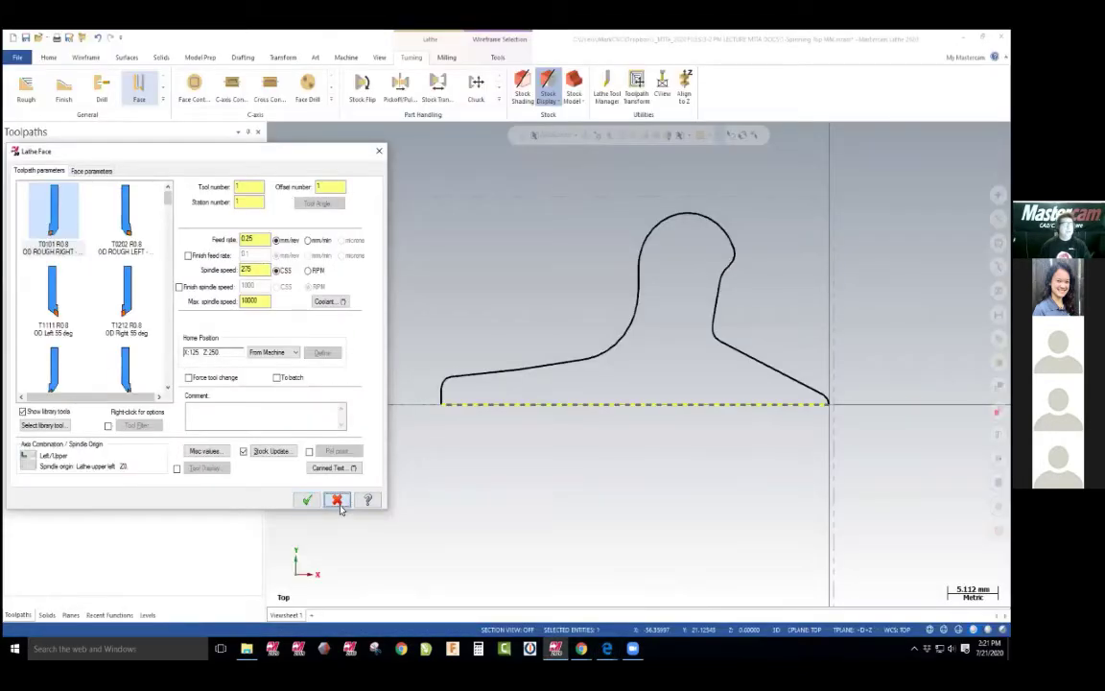
left_click(337, 500)
left_click(585, 369)
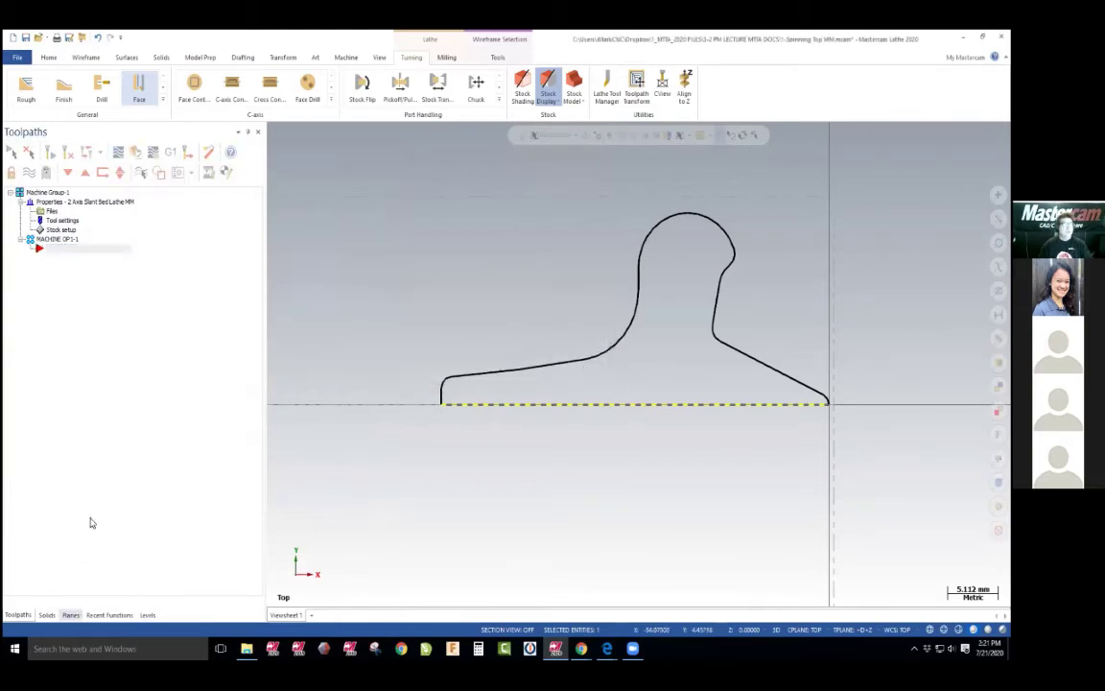
scroll(599, 420, "down", 1)
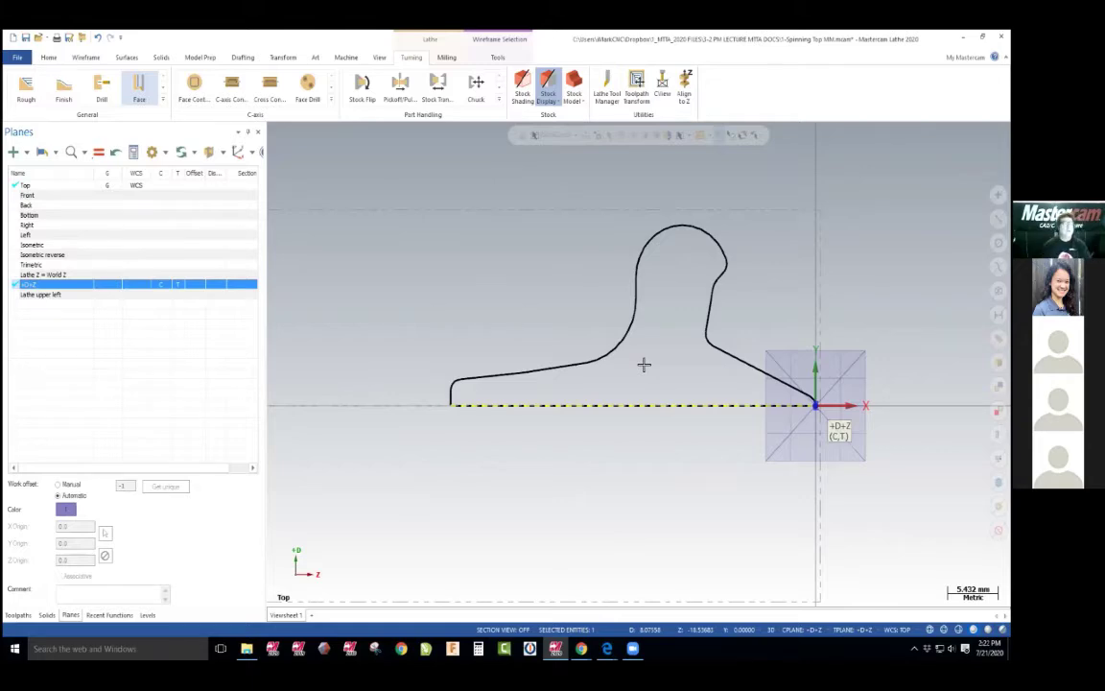
Switch to the tutorial PDF in Edge and read the +D+Z gnomon explanation, the follow rules, and the start of the Face toolpath exercise
key("alt+Tab")
scroll(646, 367, "down", 5)
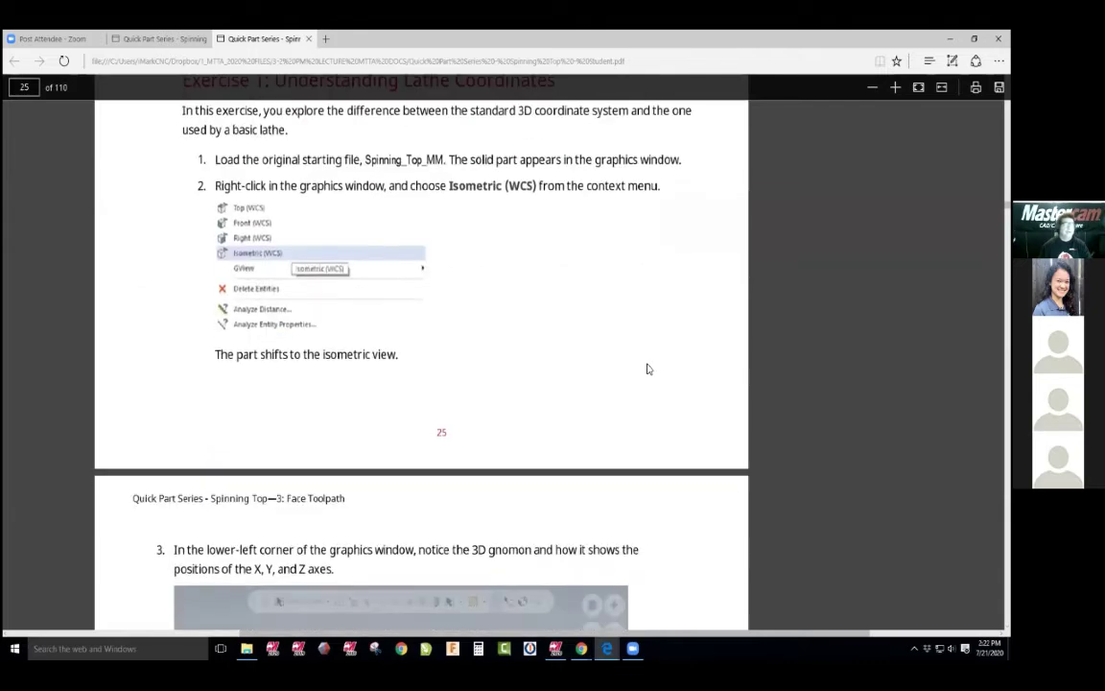
scroll(647, 368, "down", 10)
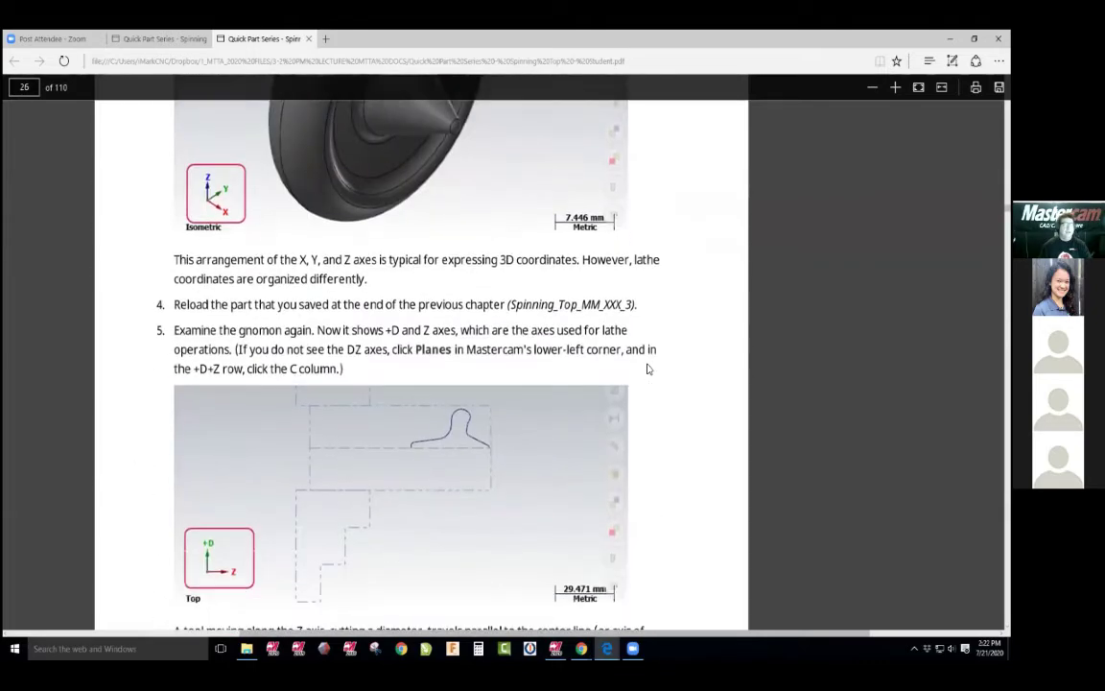
scroll(647, 369, "down", 3)
scroll(227, 441, "down", 2)
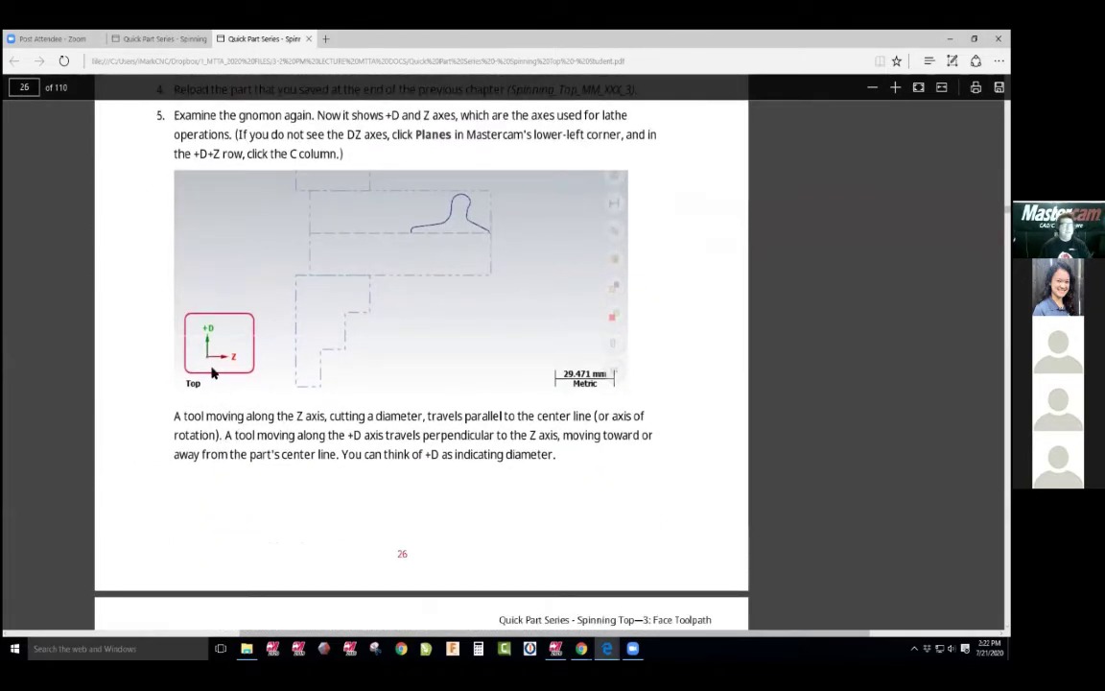
scroll(213, 371, "down", 10)
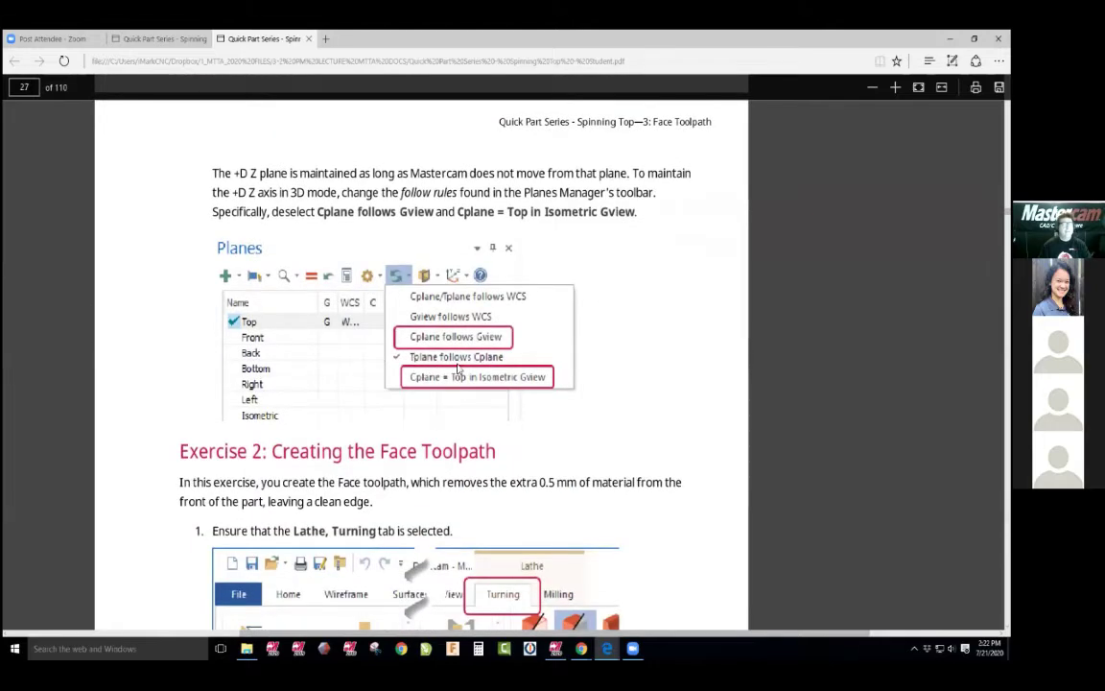
scroll(458, 368, "down", 12)
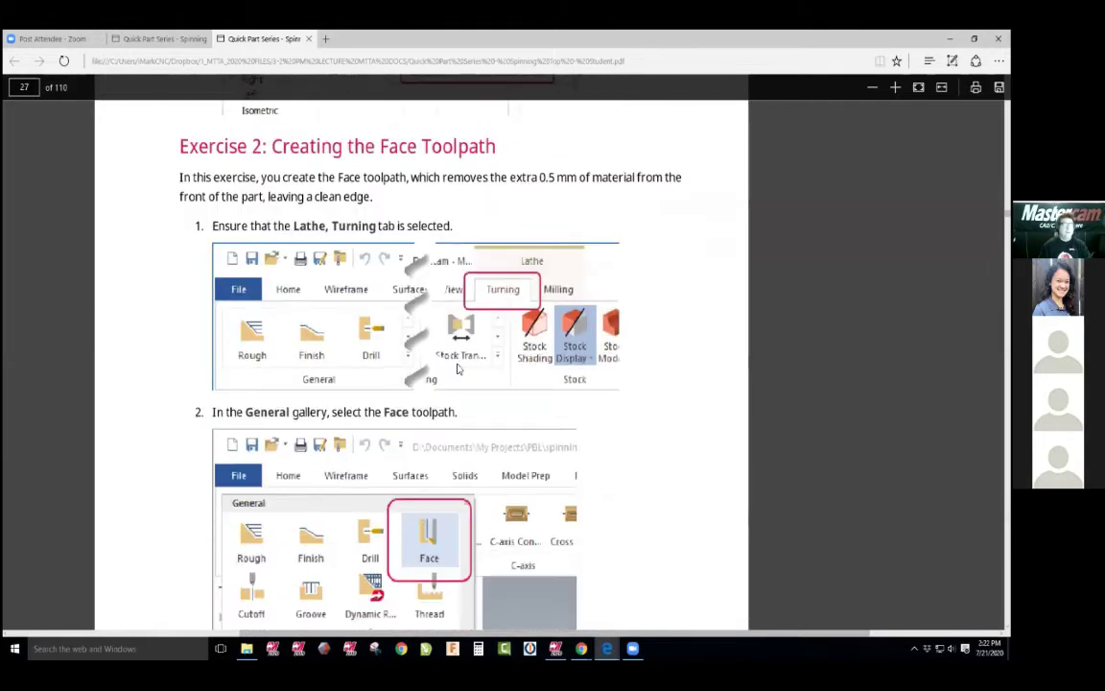
scroll(437, 317, "down", 1)
Return to Mastercam, start the Face toolpath, show the library tools, and choose the T0101 OD rough right tool after checking the tutorial PDF in Edge
key("alt+Tab")
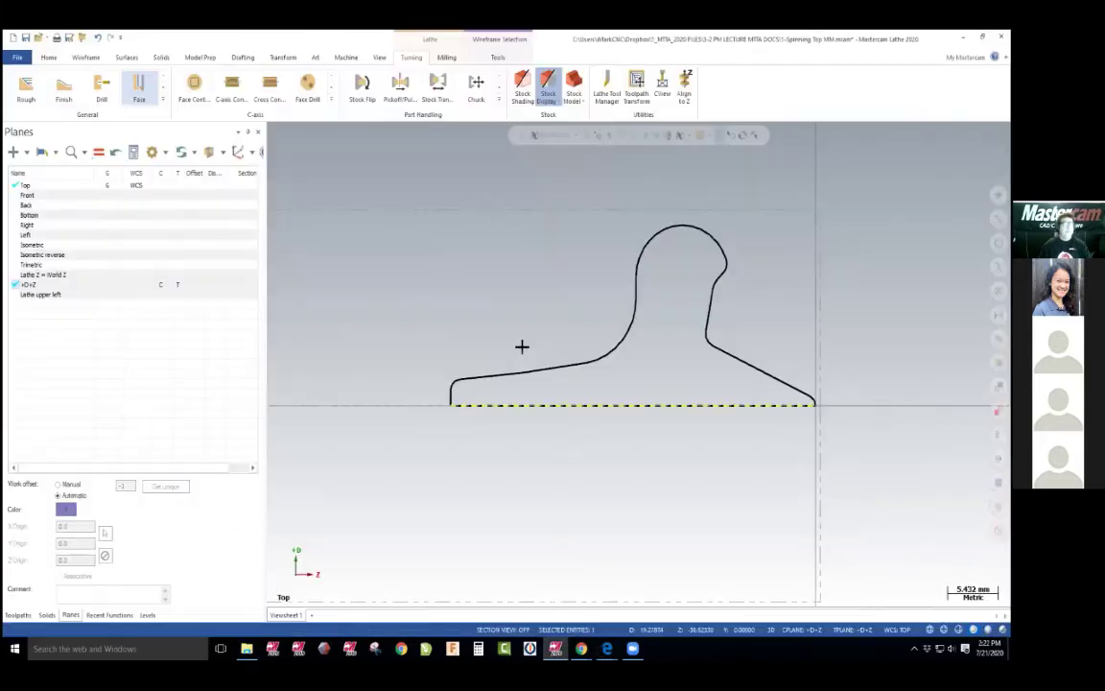
left_click(141, 96)
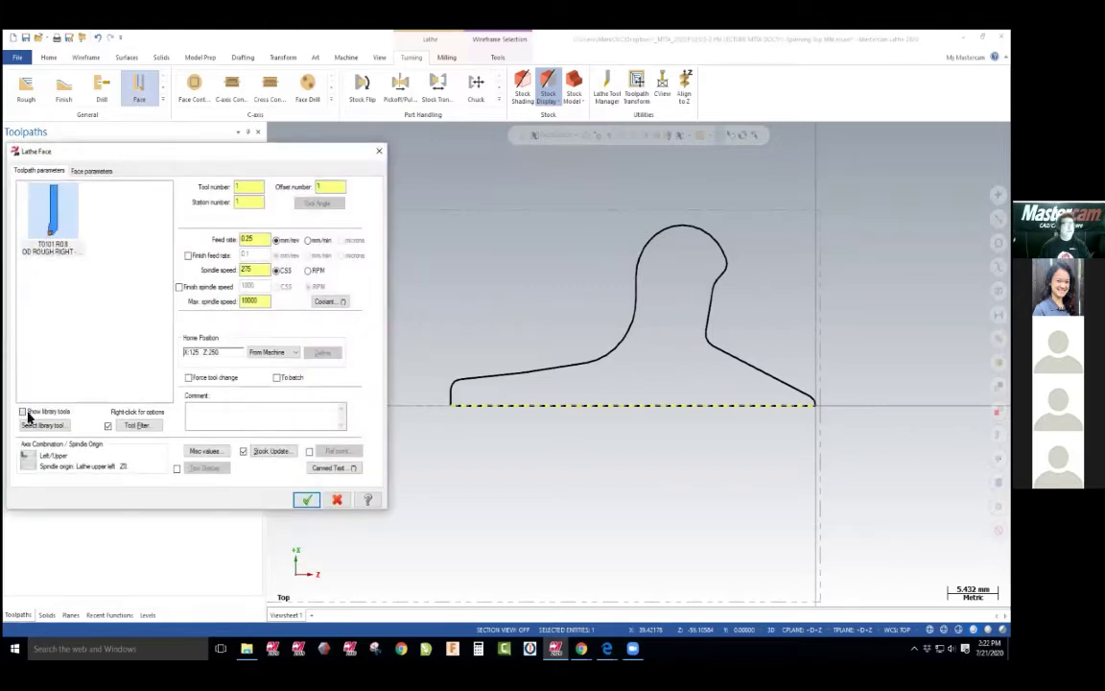
left_click(23, 412)
left_click(67, 228)
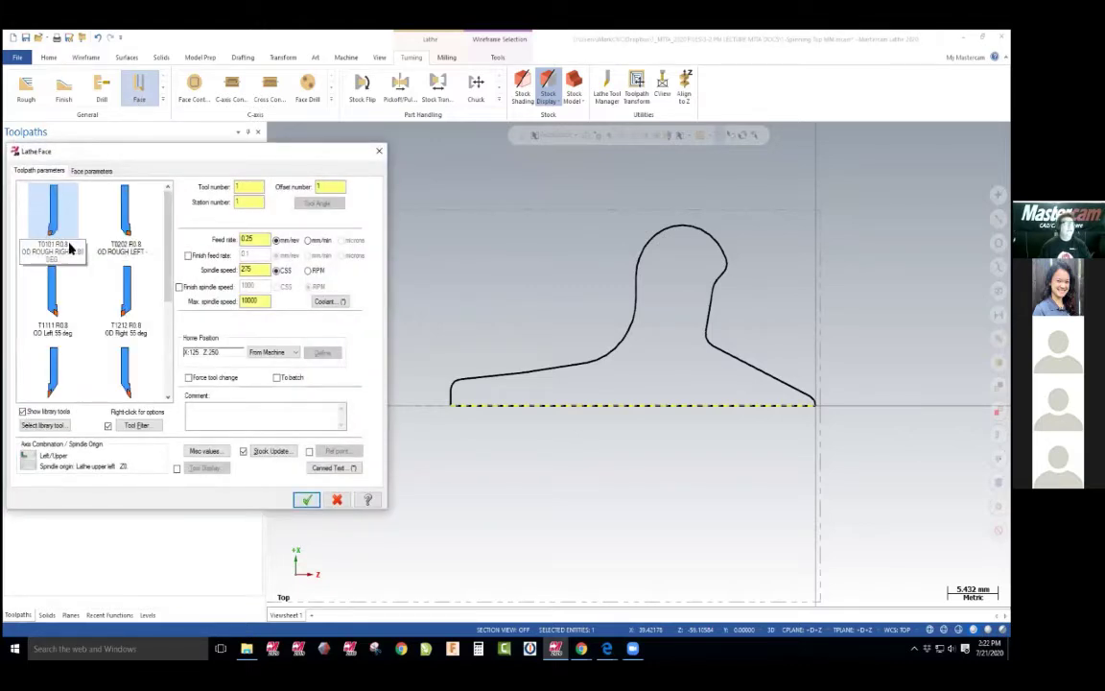
key("alt+Tab")
scroll(231, 311, "down", 4)
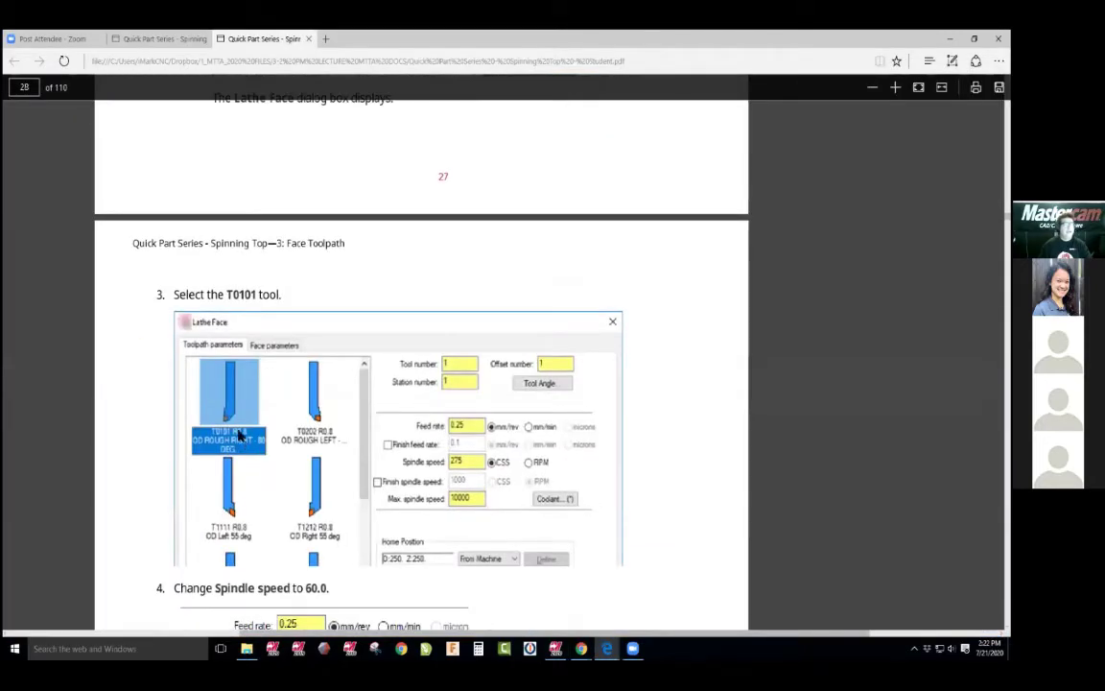
key("alt+Tab")
left_click(76, 240)
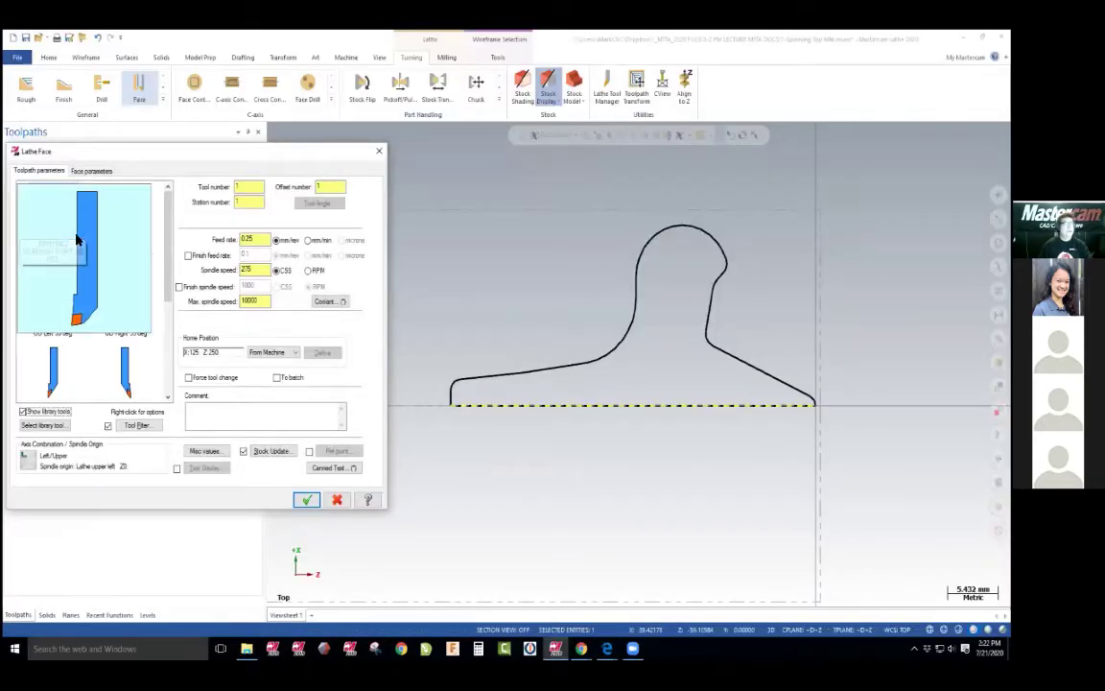
Read the spindle speed and comment instructions in the tutorial PDF in Edge, return to Mastercam, and enter FRONT OP as the toolpath comment
key("alt+Tab")
scroll(332, 437, "down", 1)
scroll(334, 436, "down", 1)
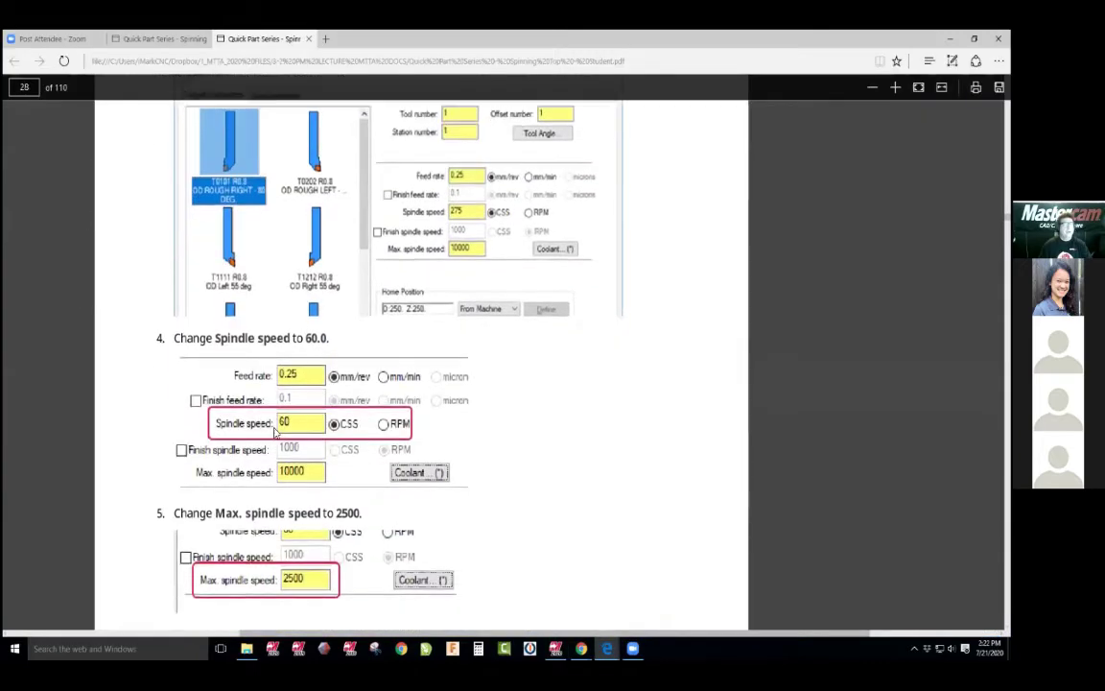
key("alt+Tab")
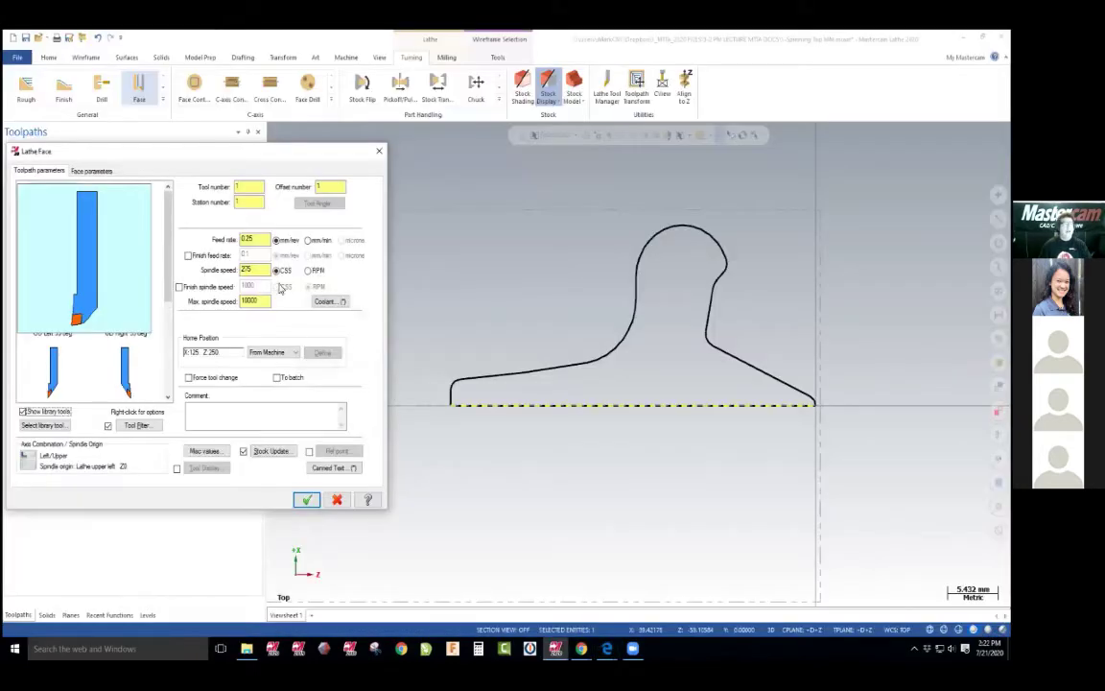
double_click(262, 269)
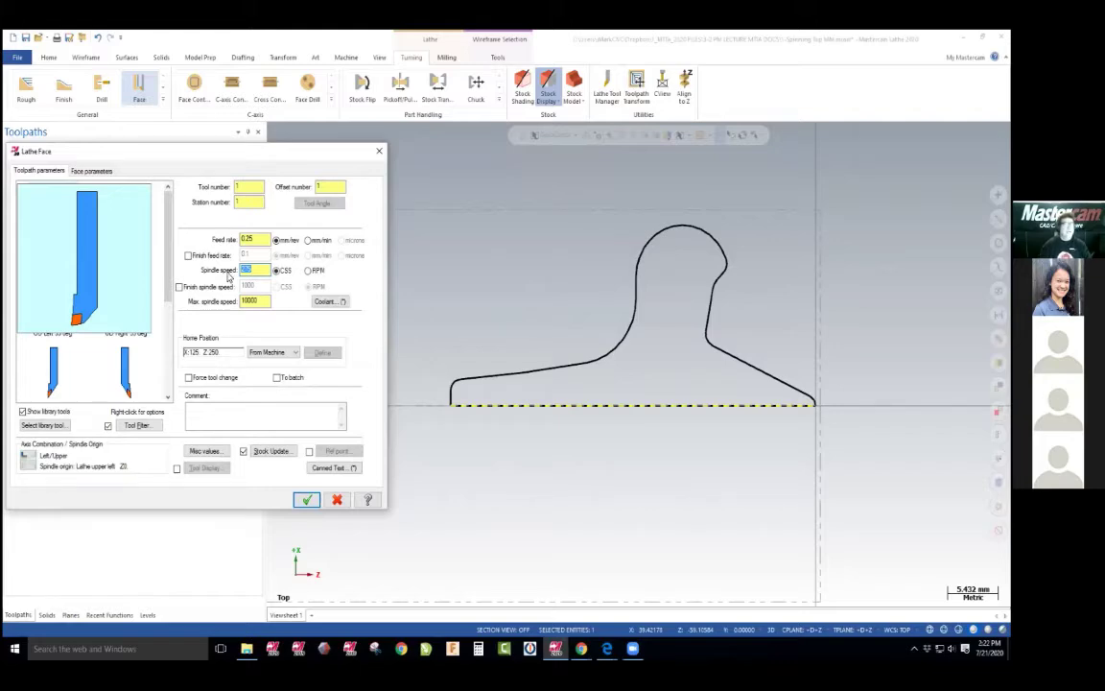
key("alt+Tab")
scroll(240, 278, "down", 2)
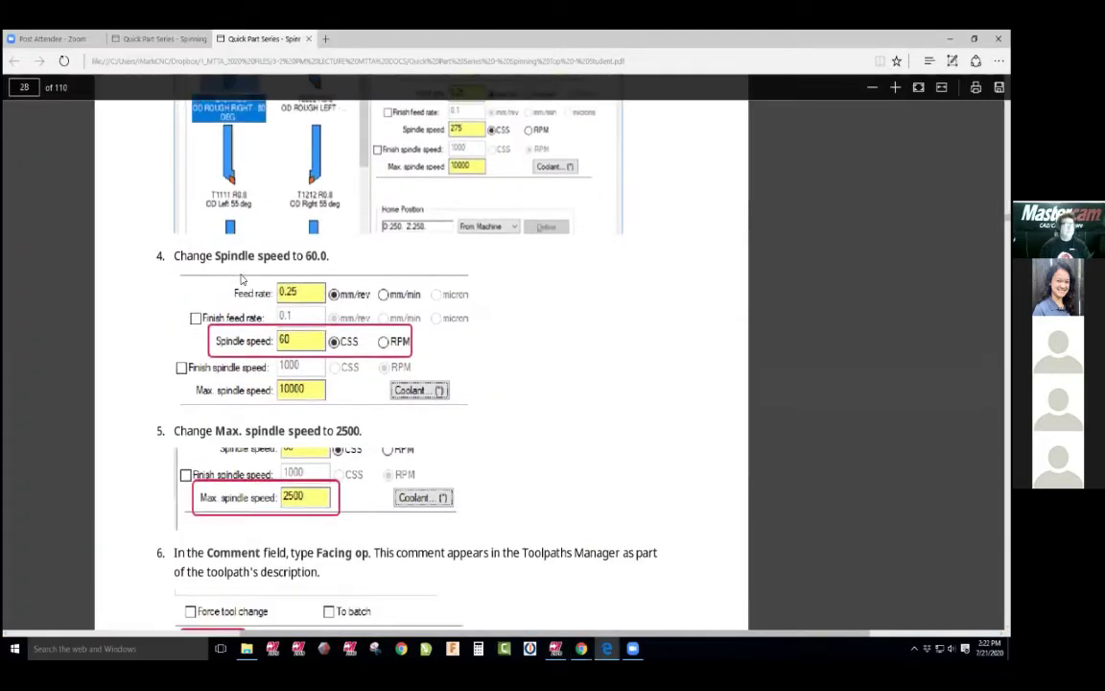
scroll(318, 269, "down", 3)
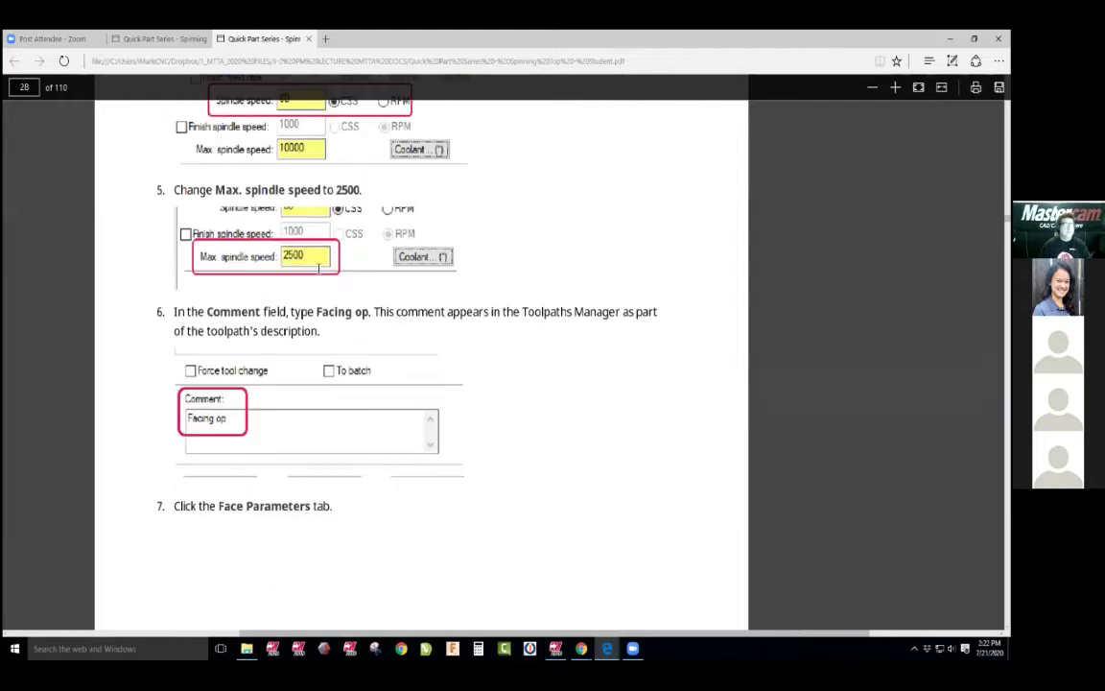
scroll(318, 268, "down", 2)
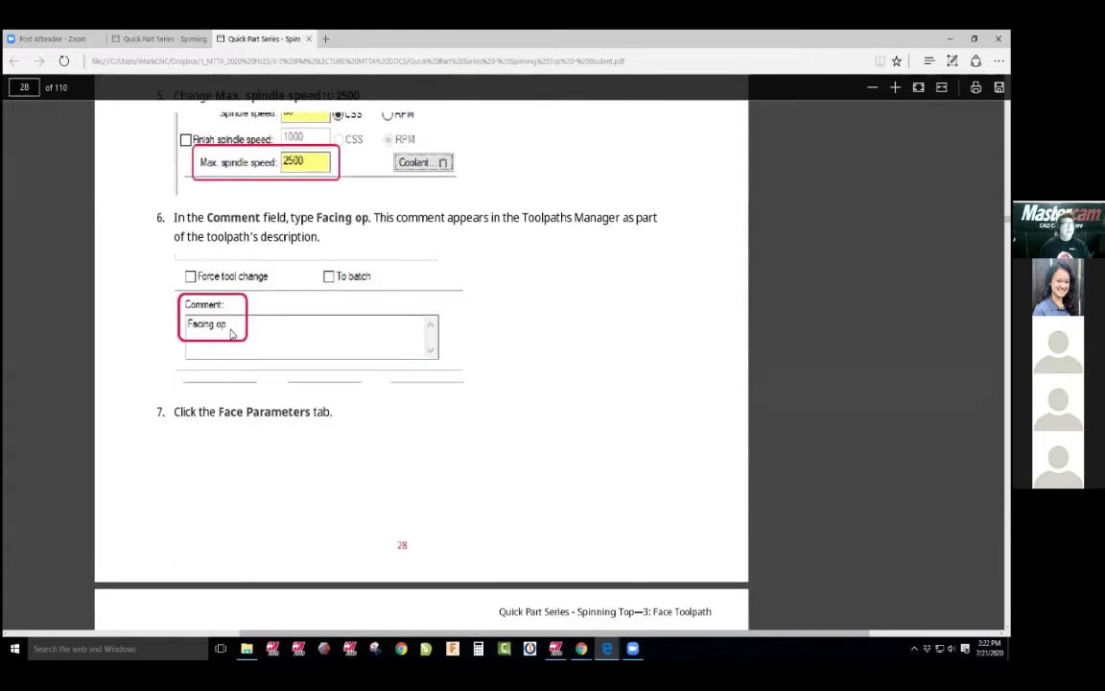
key("alt+Tab")
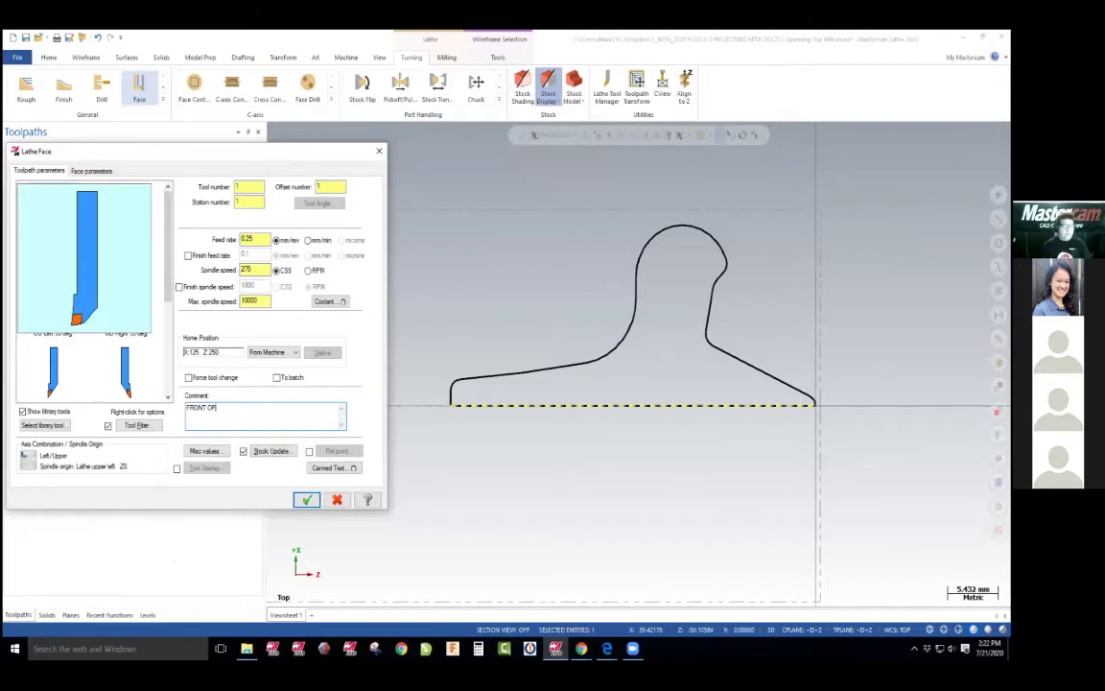
Read the Face Parameters instructions in Edge, return to Mastercam, and generate the Face toolpath using stock with Finish Z 0.0 and Left compensation direction
key("alt+Tab")
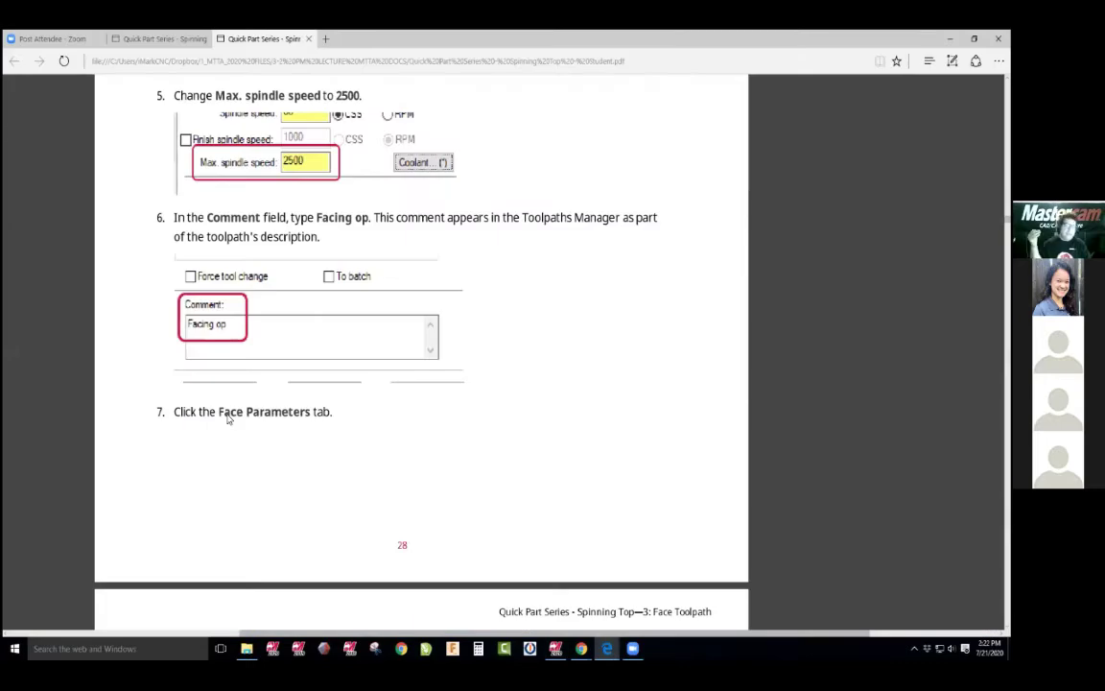
scroll(235, 417, "down", 7)
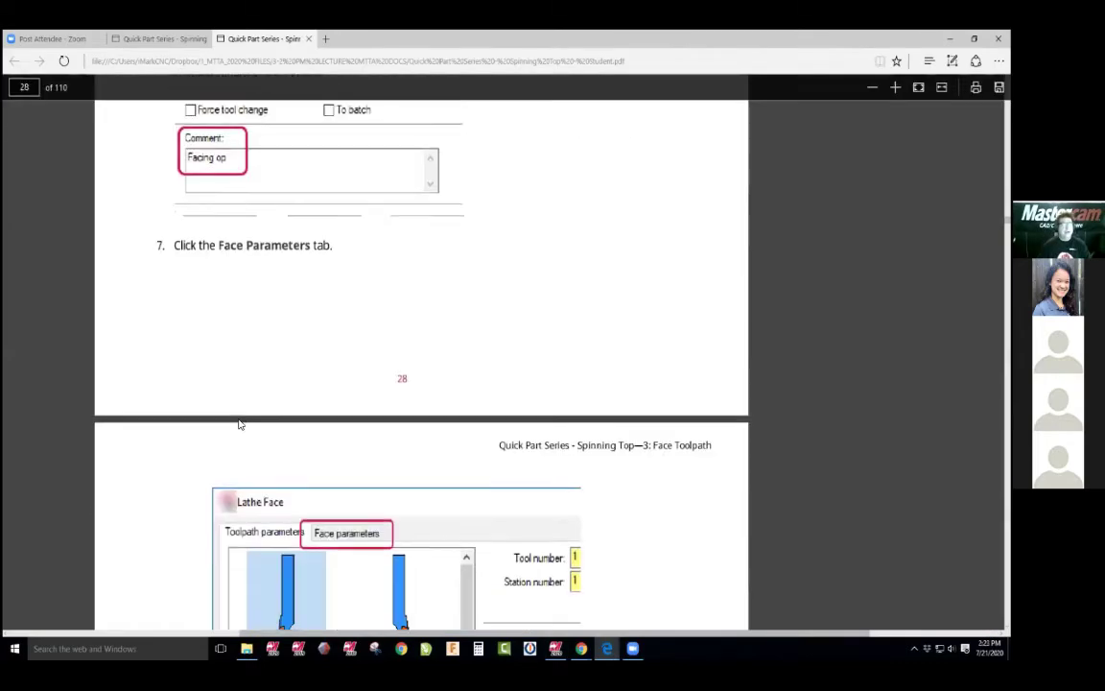
scroll(254, 416, "down", 3)
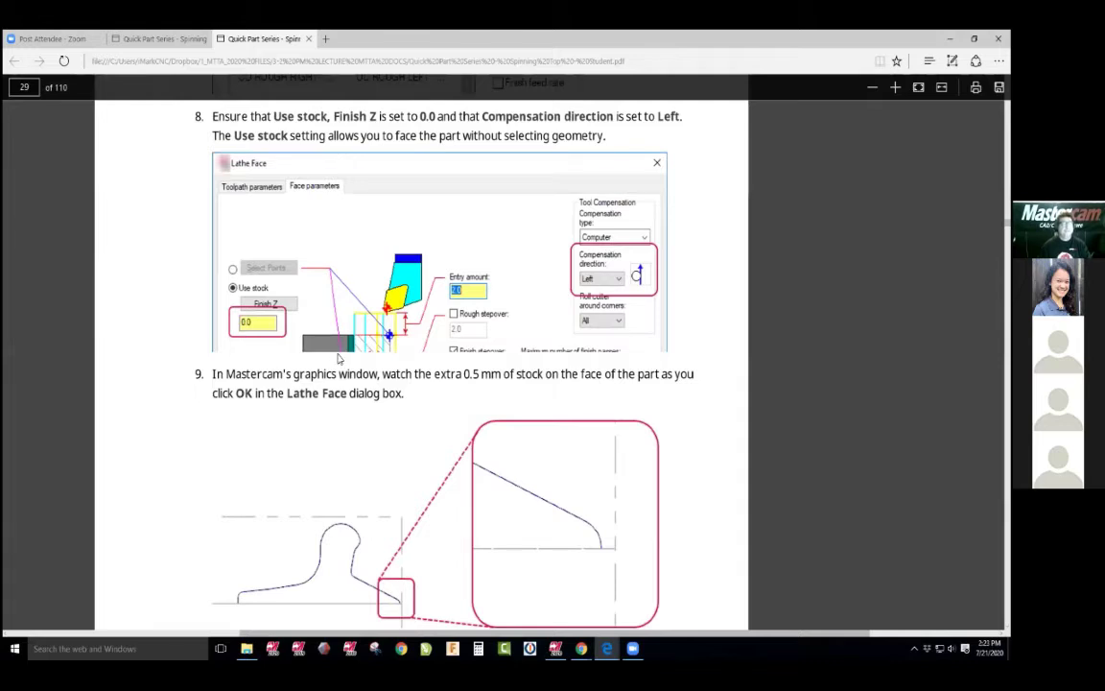
key("alt+Tab")
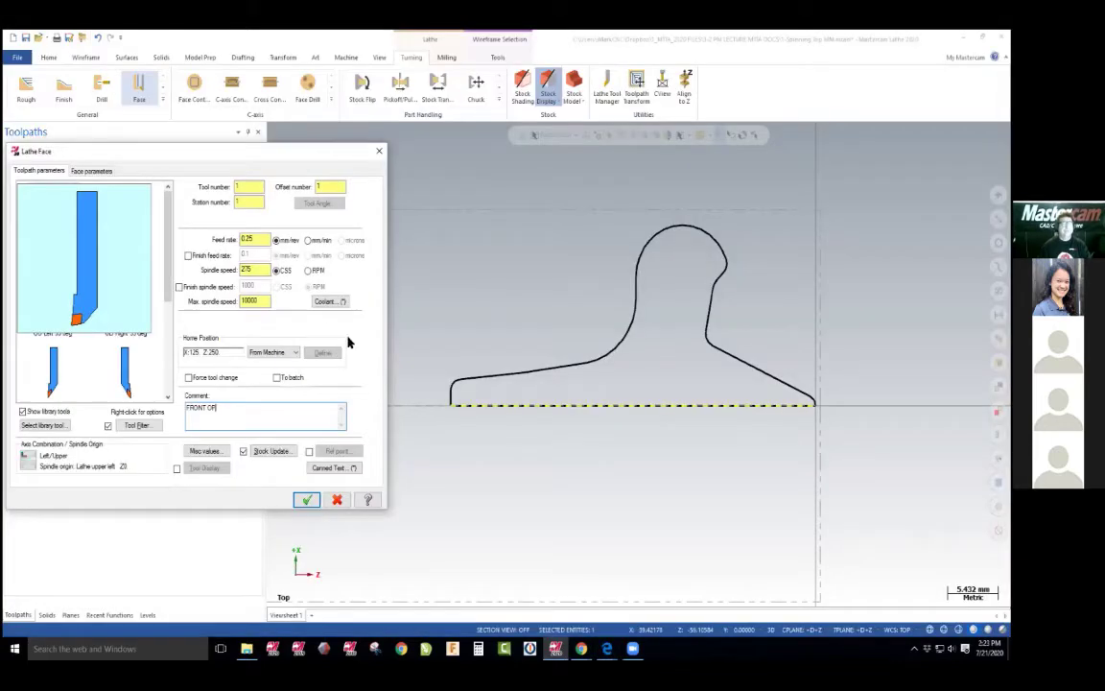
left_click(92, 171)
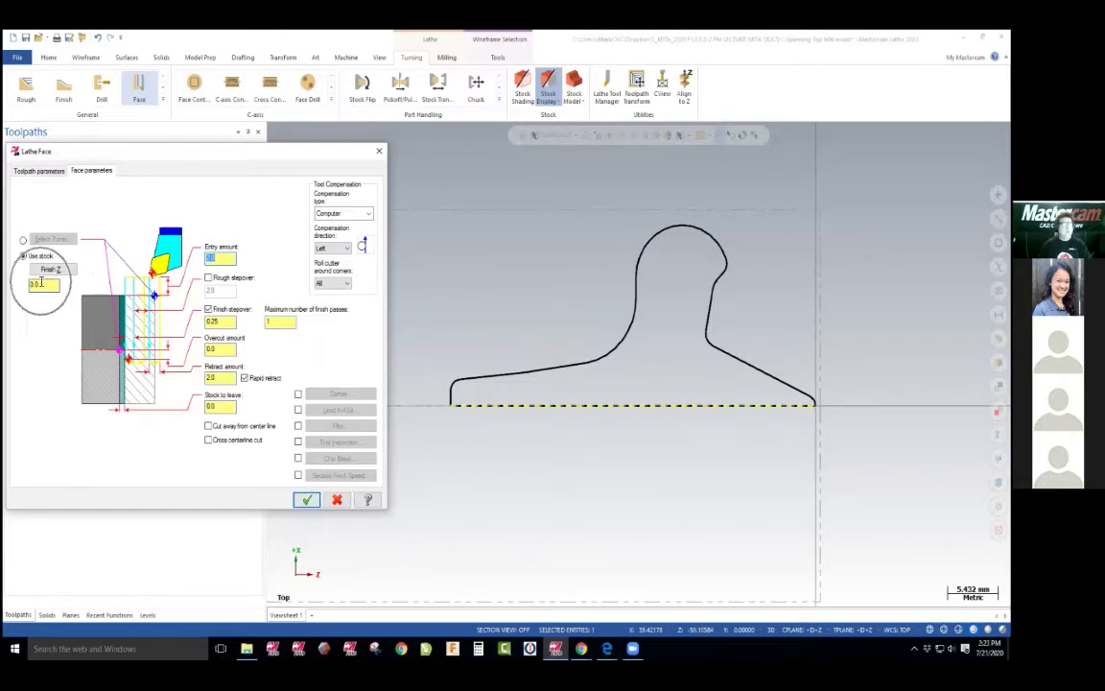
left_click(308, 498)
Backplot the Face toolpath, play its tool motion across the front of the stock, and close the backplot
scroll(310, 496, "down", 3)
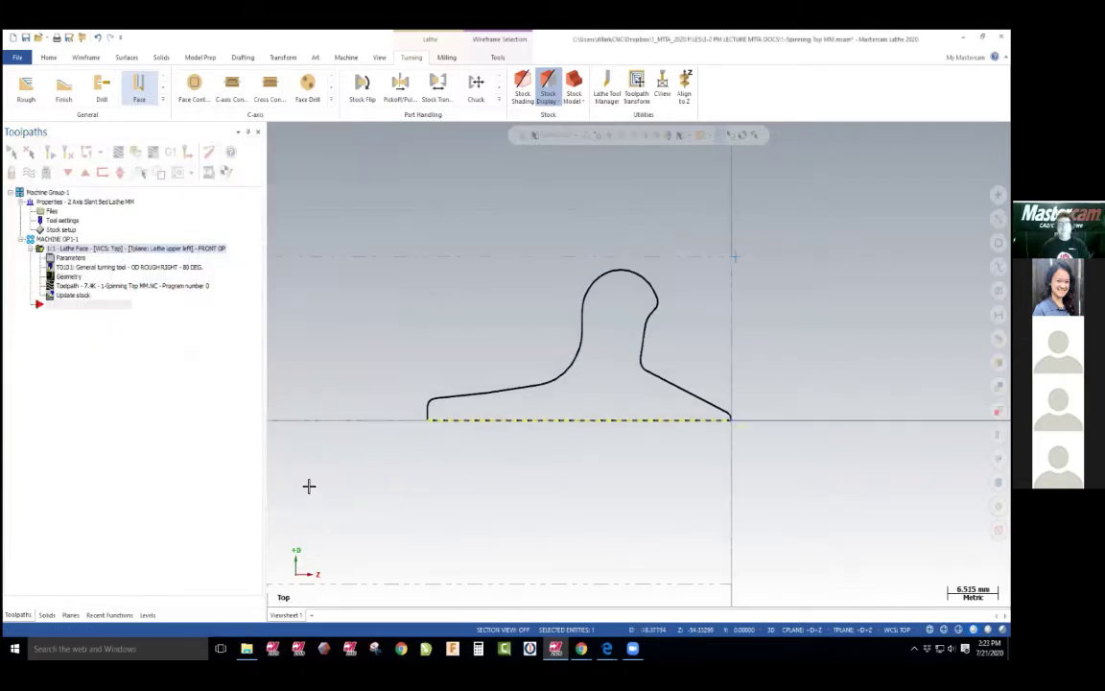
key("alt+b")
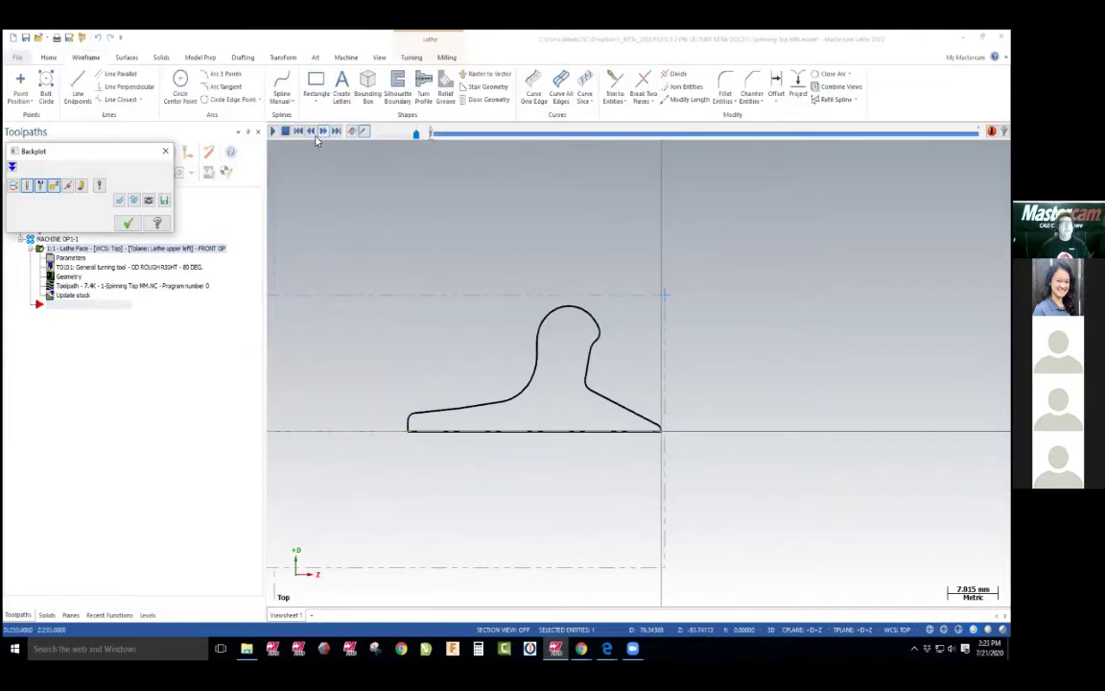
scroll(388, 203, "down", 1)
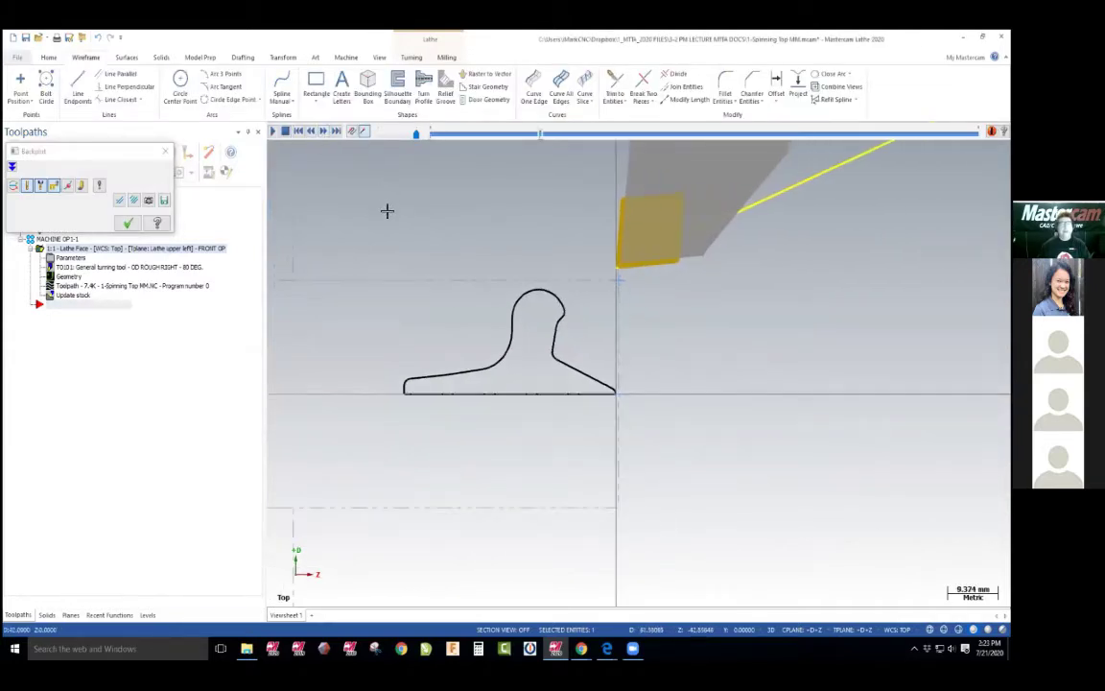
scroll(387, 210, "down", 3)
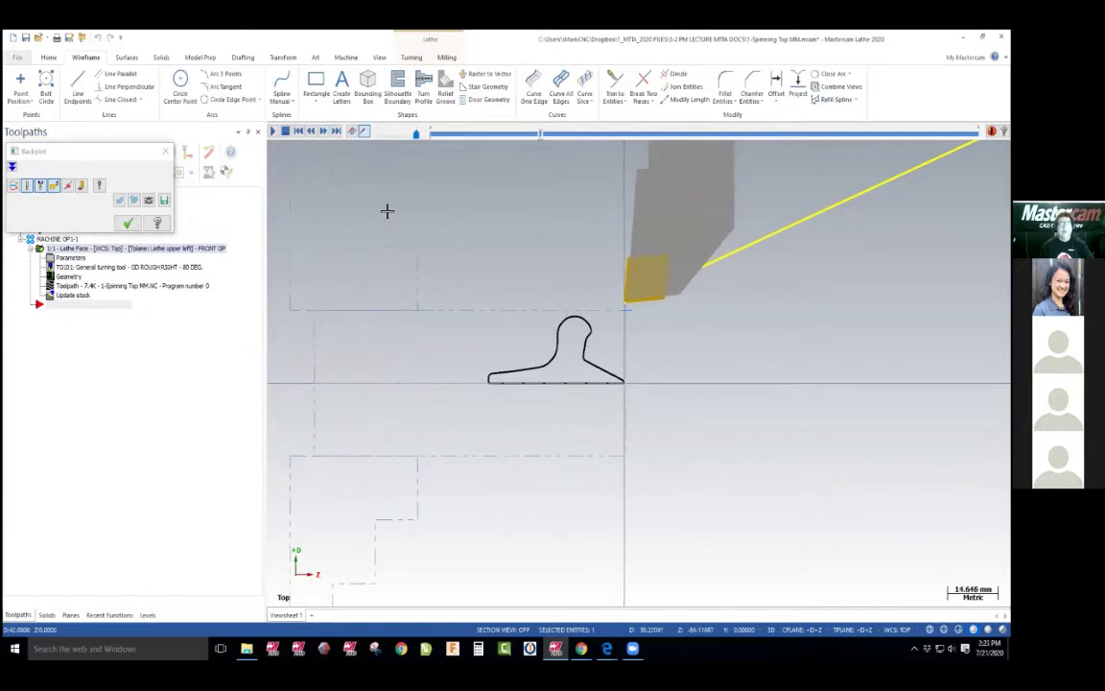
scroll(543, 215, "up", 1)
scroll(523, 219, "down", 1)
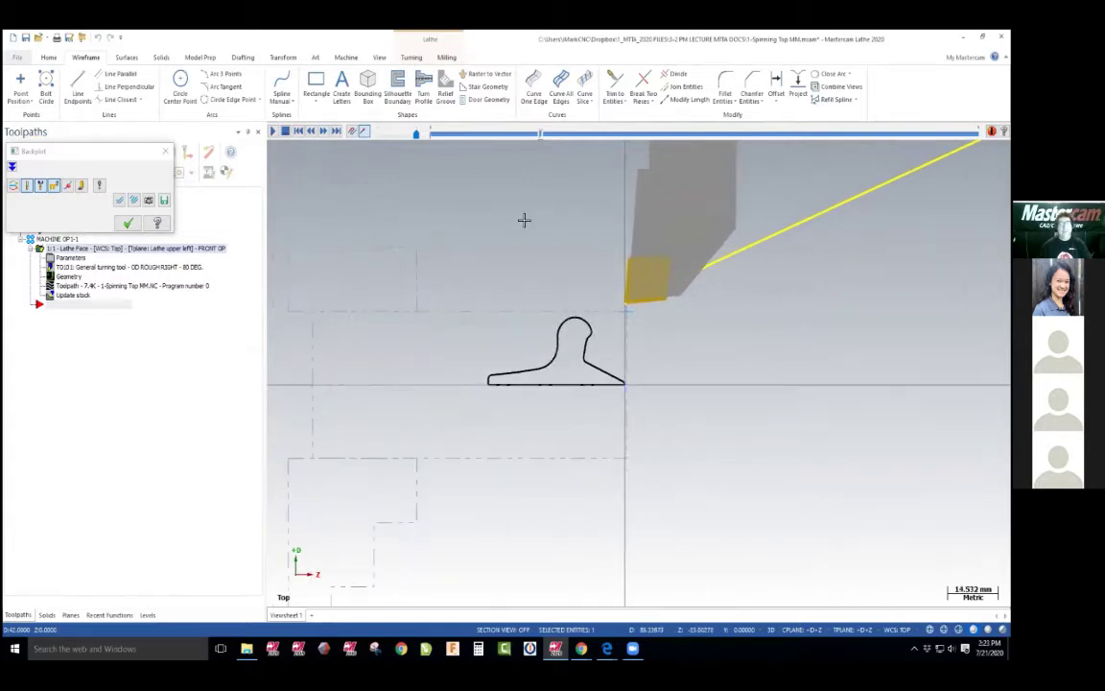
left_click(273, 134)
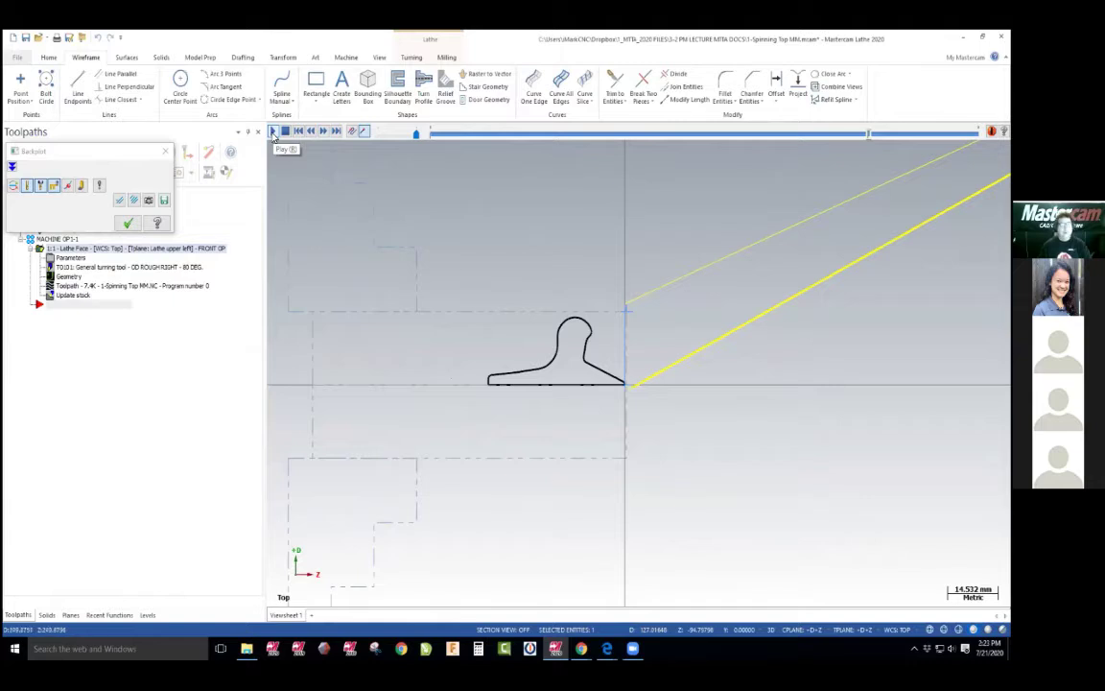
left_click(128, 223)
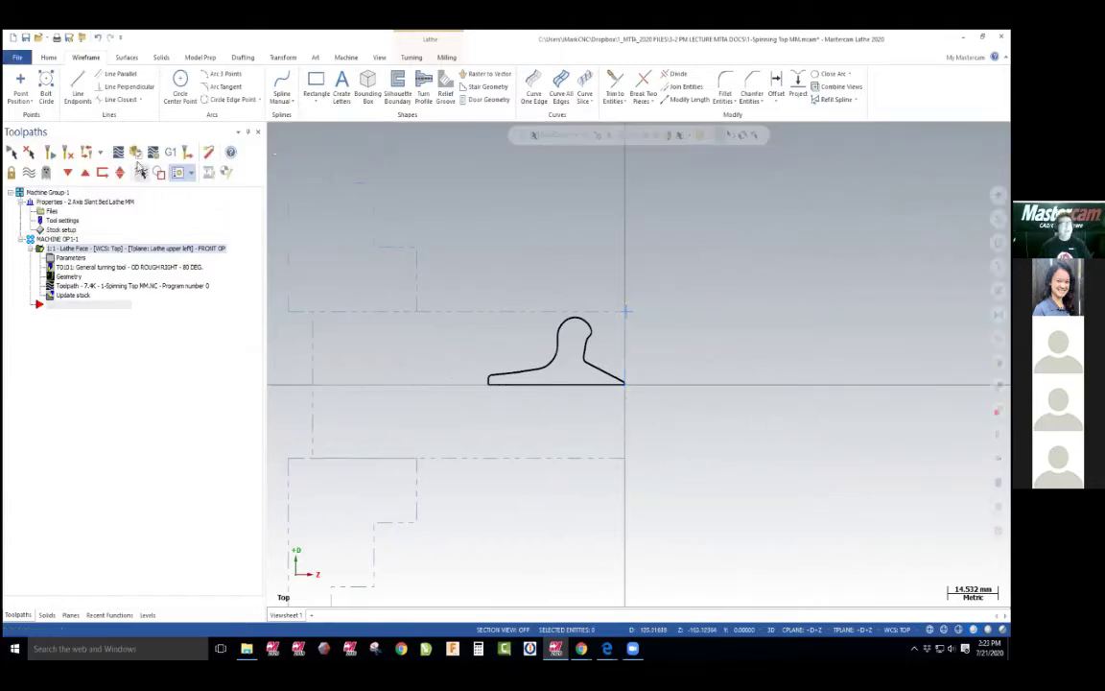
Verify the Face operation in Mastercam Simulator, showing the stock as solid and playing the facing cut
left_click(135, 155)
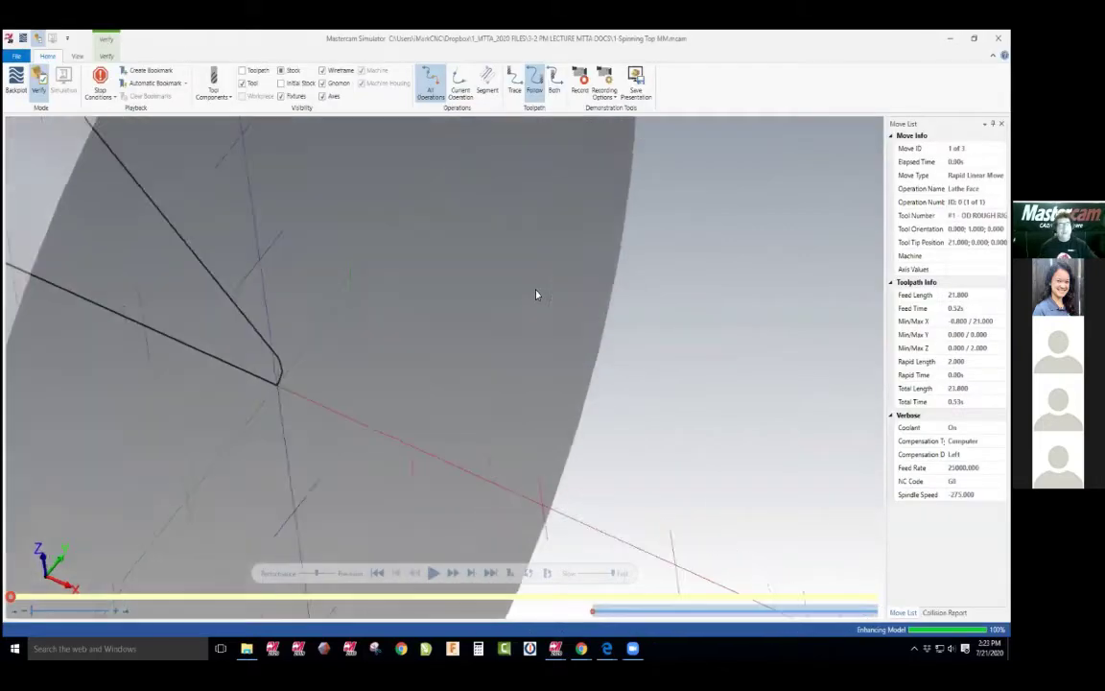
scroll(536, 294, "down", 8)
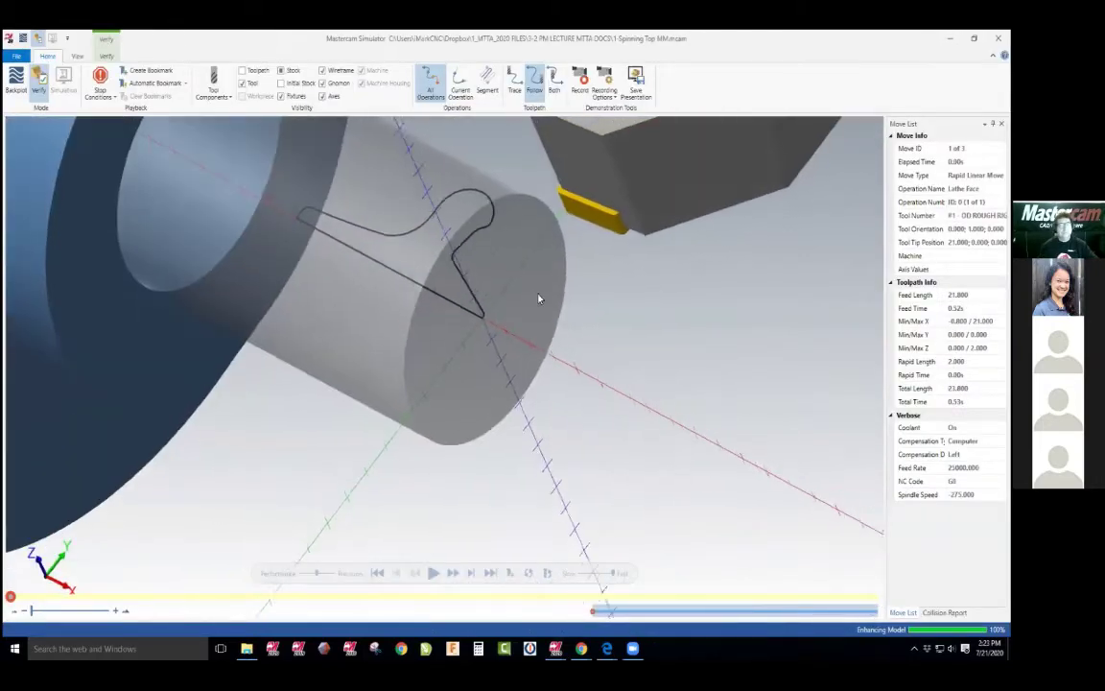
middle_click_drag(538, 299, 768, 410)
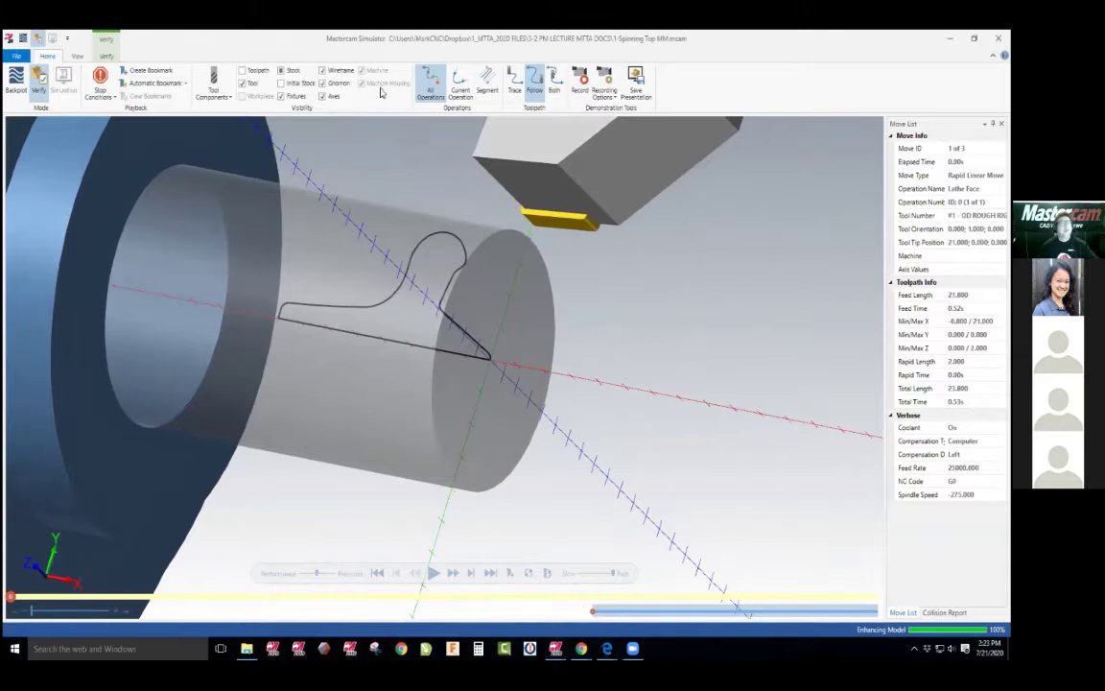
left_click(288, 72)
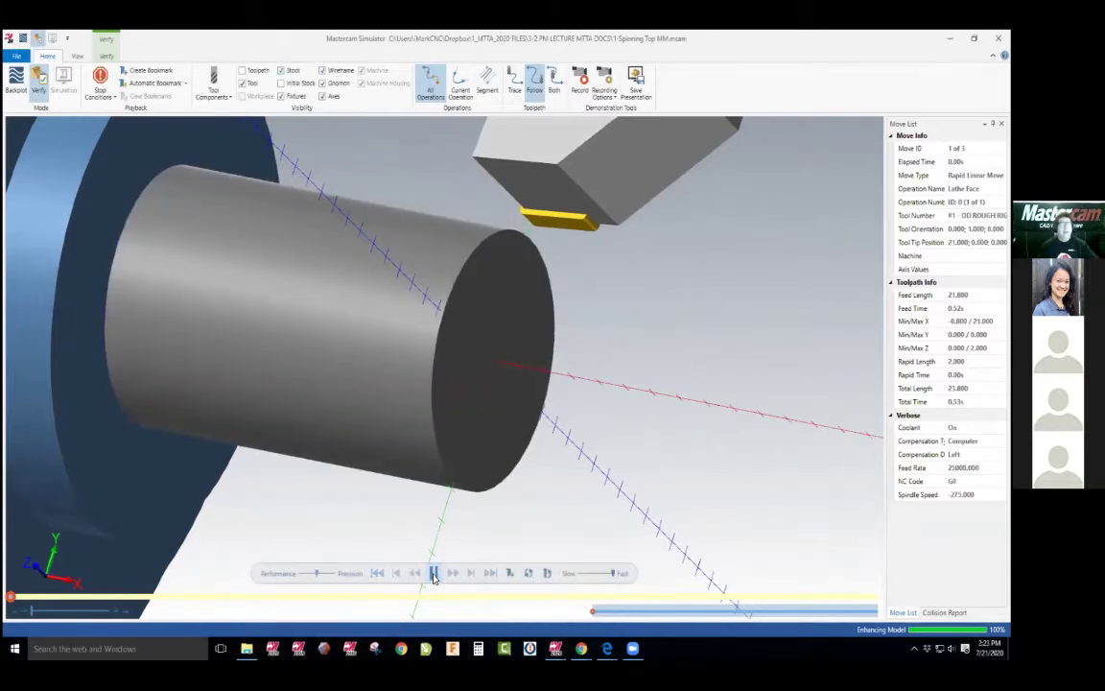
left_click(434, 573)
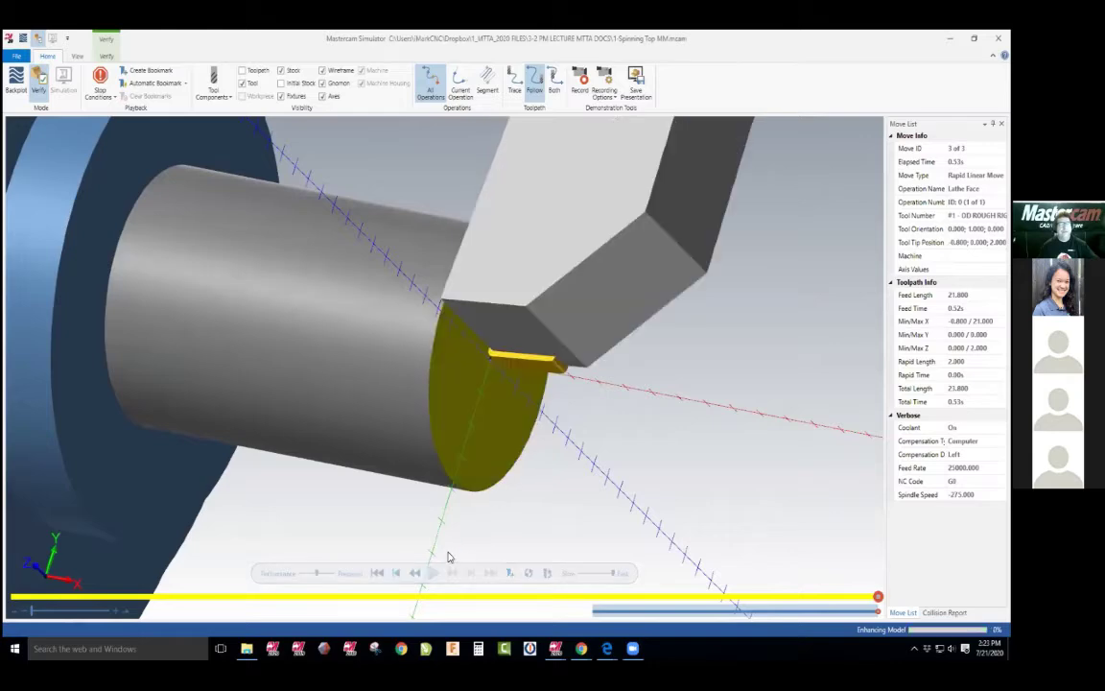
Examine the faced end of the stock and the tool from the side in the simulation
scroll(447, 557, "up", 2)
key("Left")
key("Left")
key("Left")
key("Left")
key("Left")
key("Left")
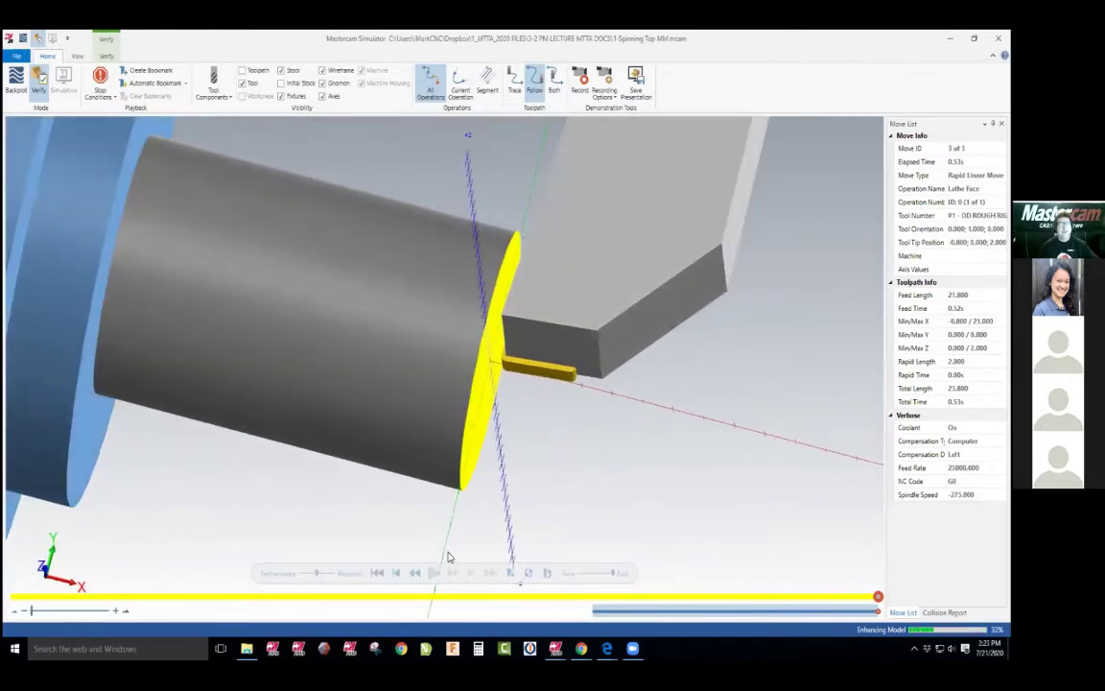
key("Left")
key("Left")
key("Left")
key("Left")
key("Left")
key("Left")
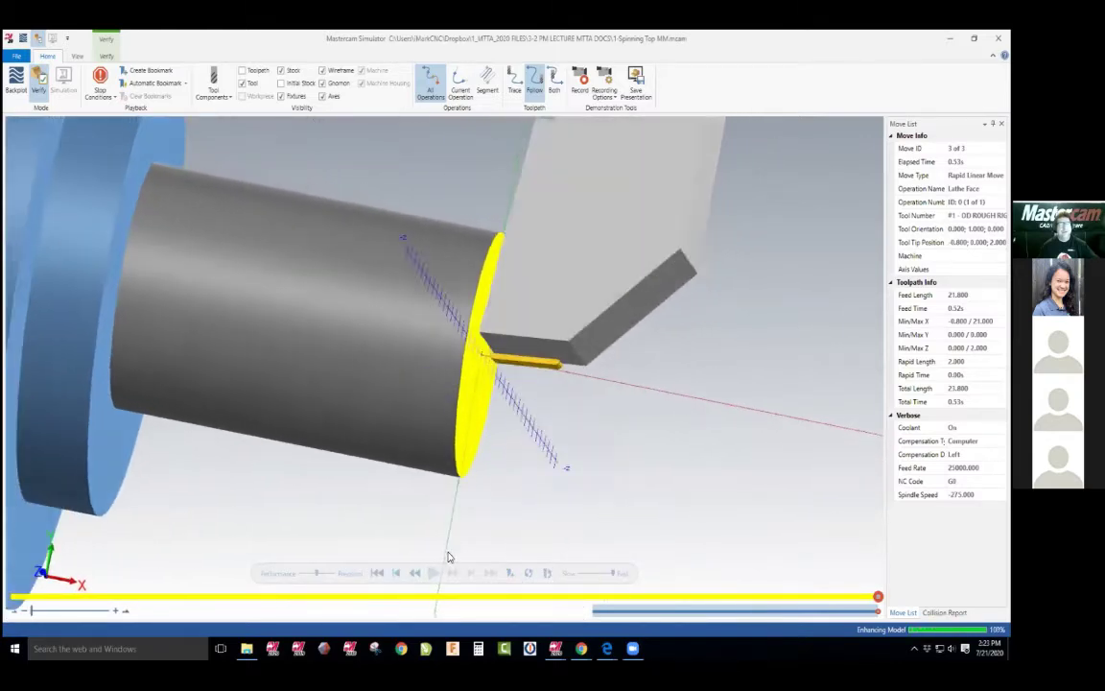
Switch to the tutorial PDF in Edge and read the Face toolpath result and the start of Exercise 3 on backplotting and verifying
key("alt+Tab")
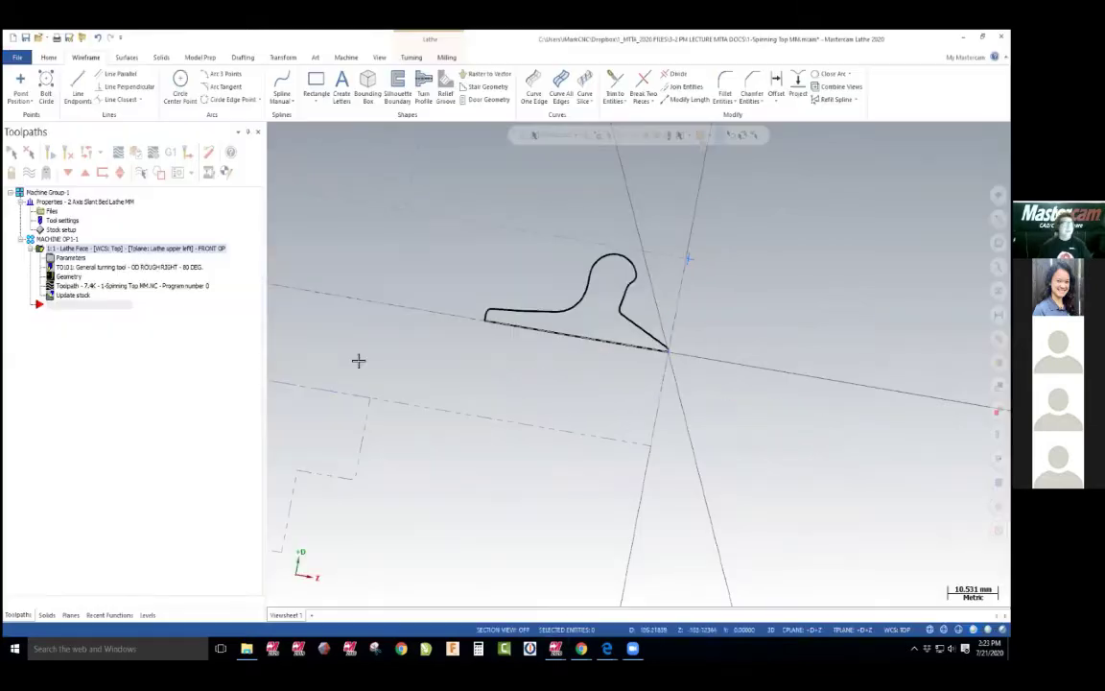
key("alt+Tab")
scroll(438, 401, "down", 10)
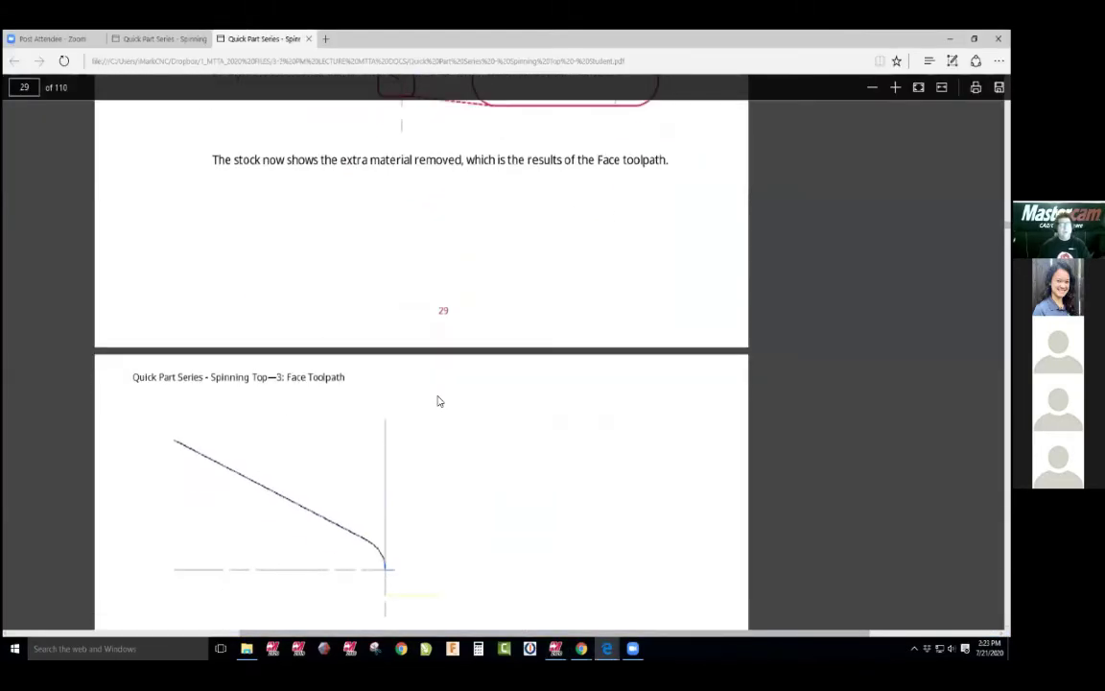
scroll(439, 397, "down", 5)
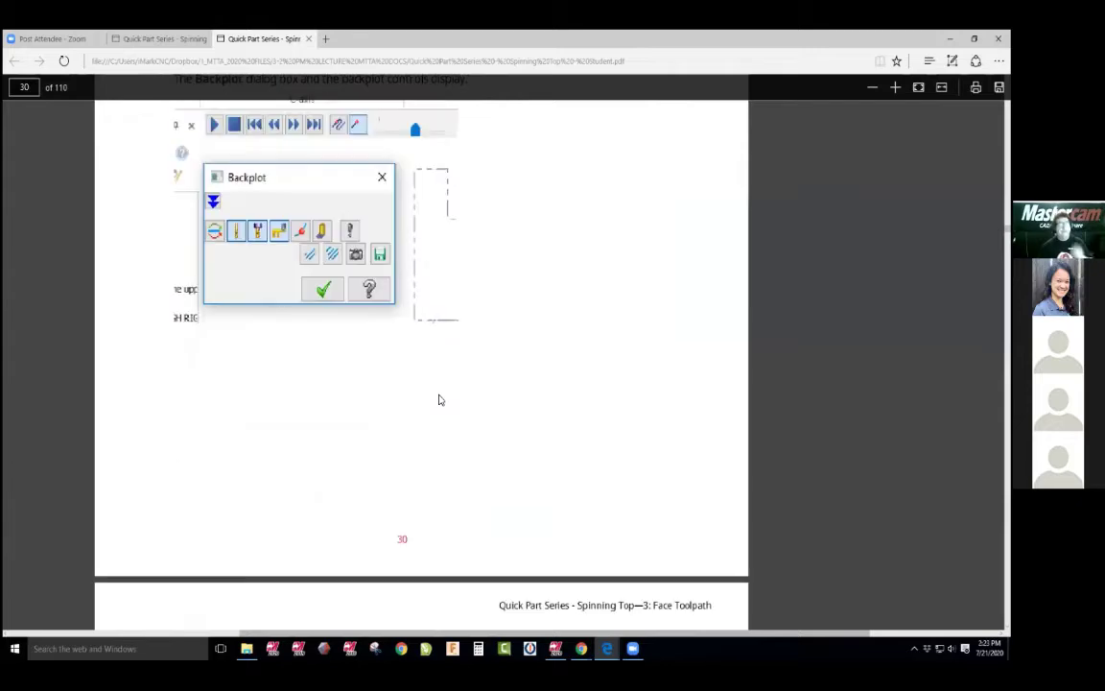
scroll(438, 400, "up", 6)
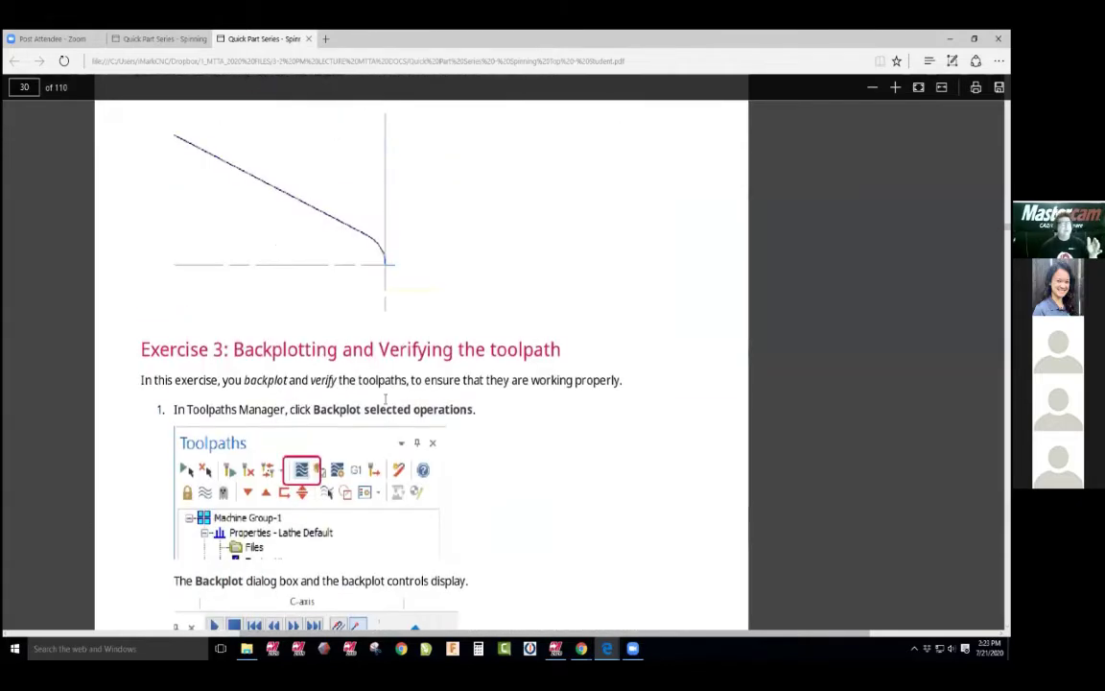
Skim the rest of the Chapter 3 backplot and verify exercise and its review questions, up to the chapter on machining the pointed end
scroll(413, 415, "down", 9)
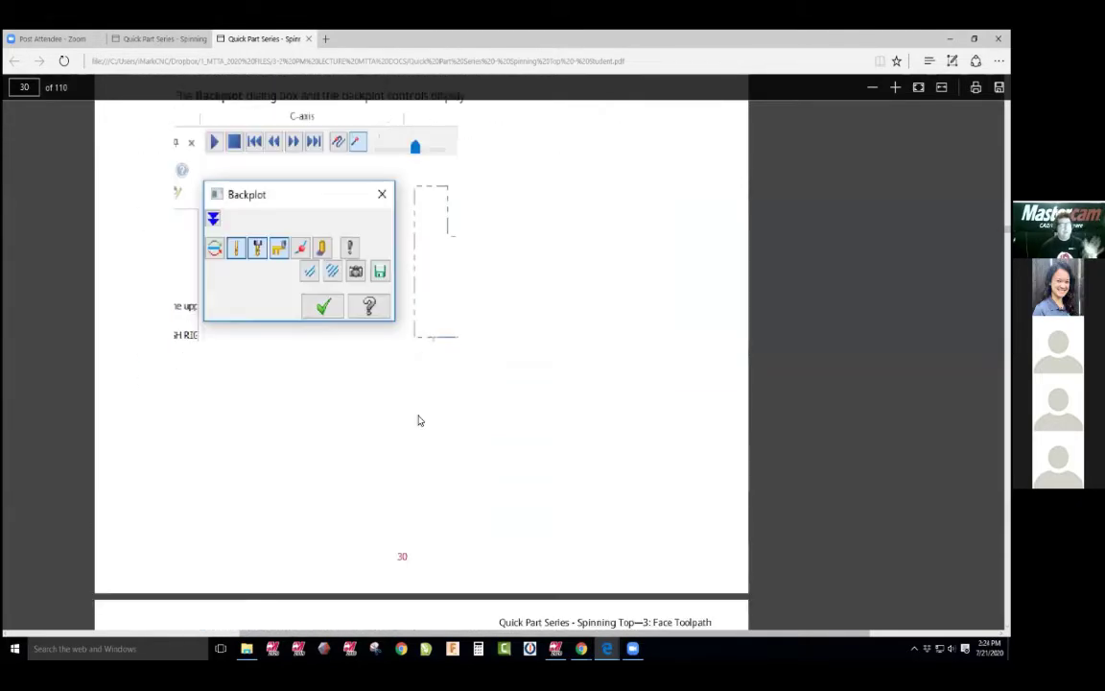
scroll(418, 420, "down", 3)
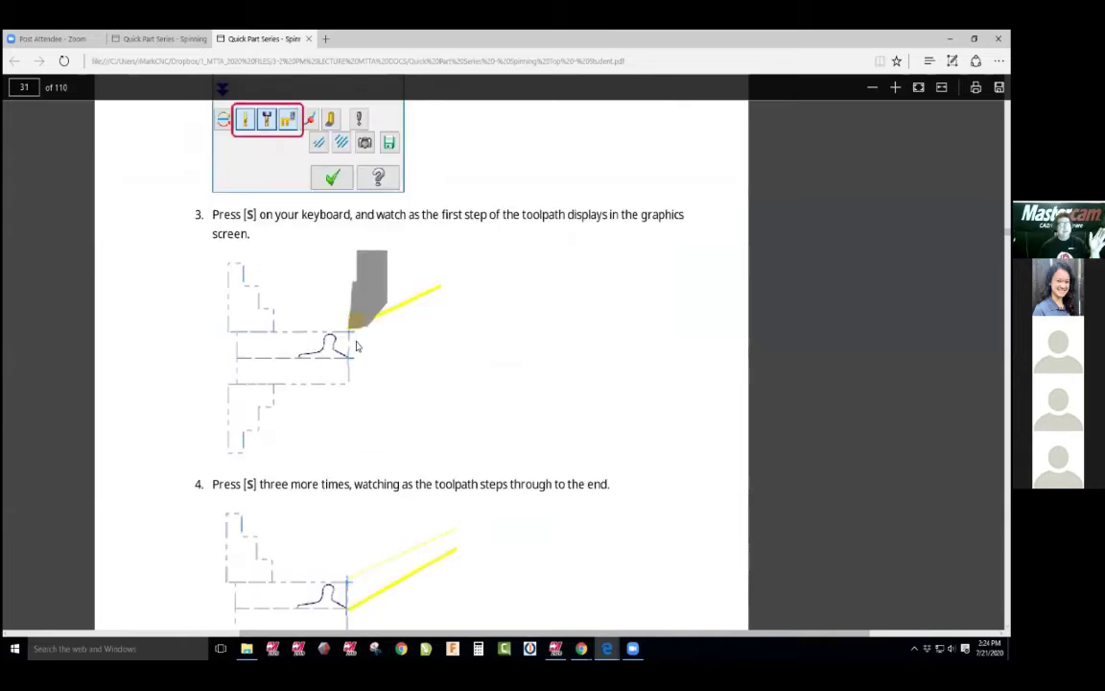
scroll(356, 347, "down", 3)
scroll(371, 450, "down", 10)
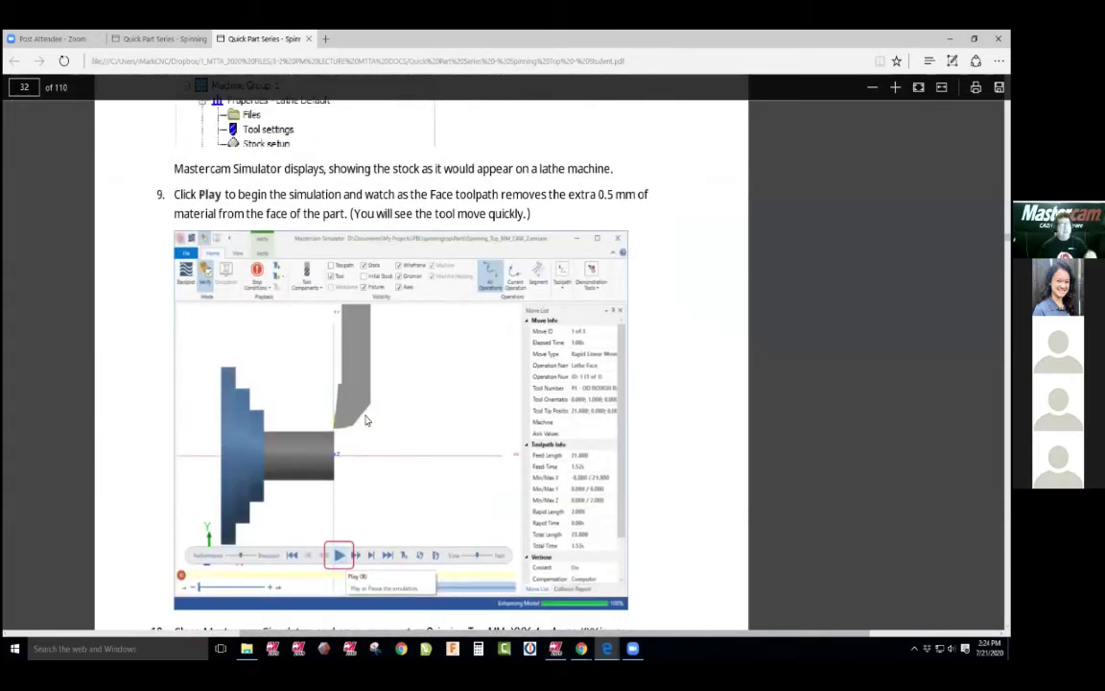
scroll(367, 420, "down", 10)
scroll(367, 420, "down", 3)
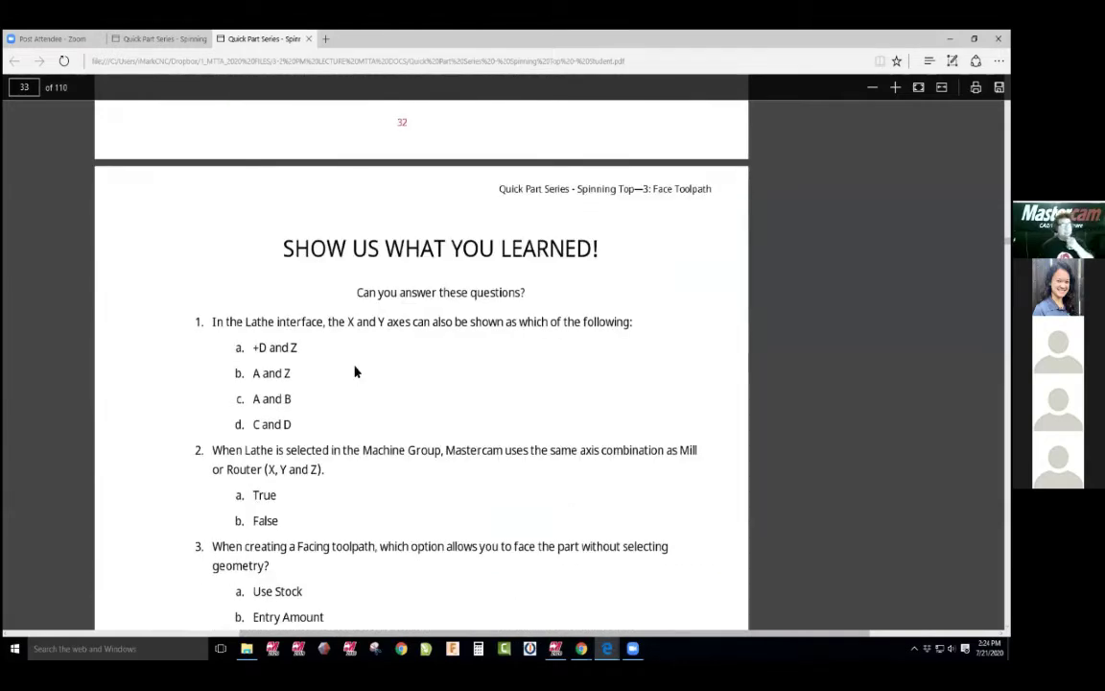
scroll(355, 371, "down", 14)
scroll(355, 371, "down", 8)
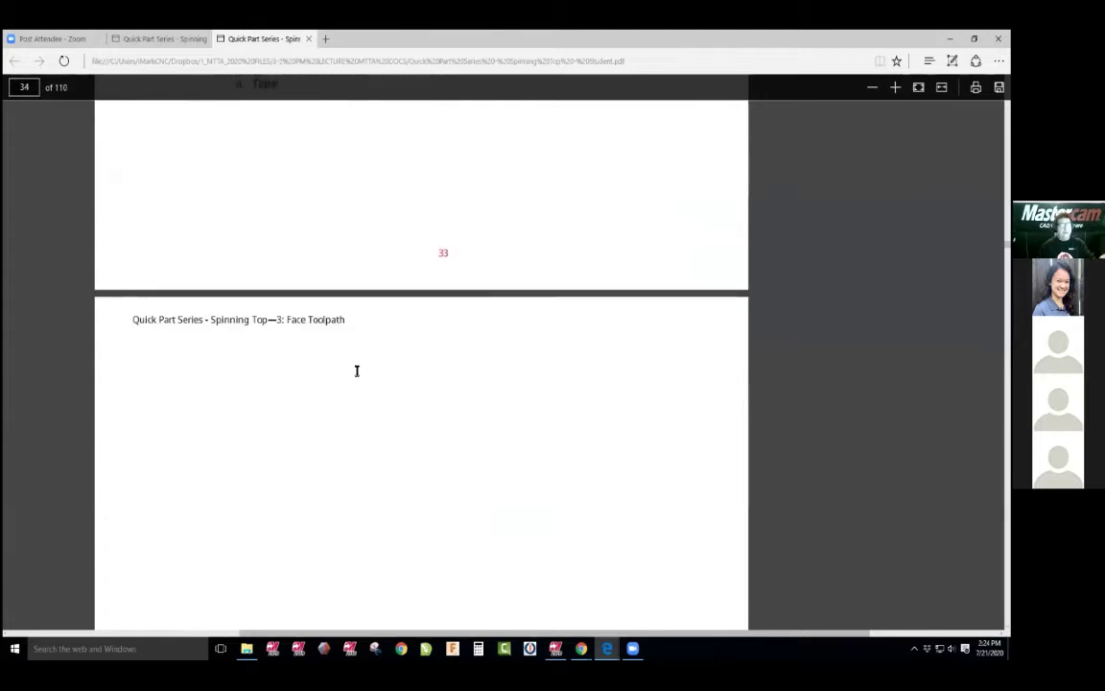
scroll(358, 371, "down", 10)
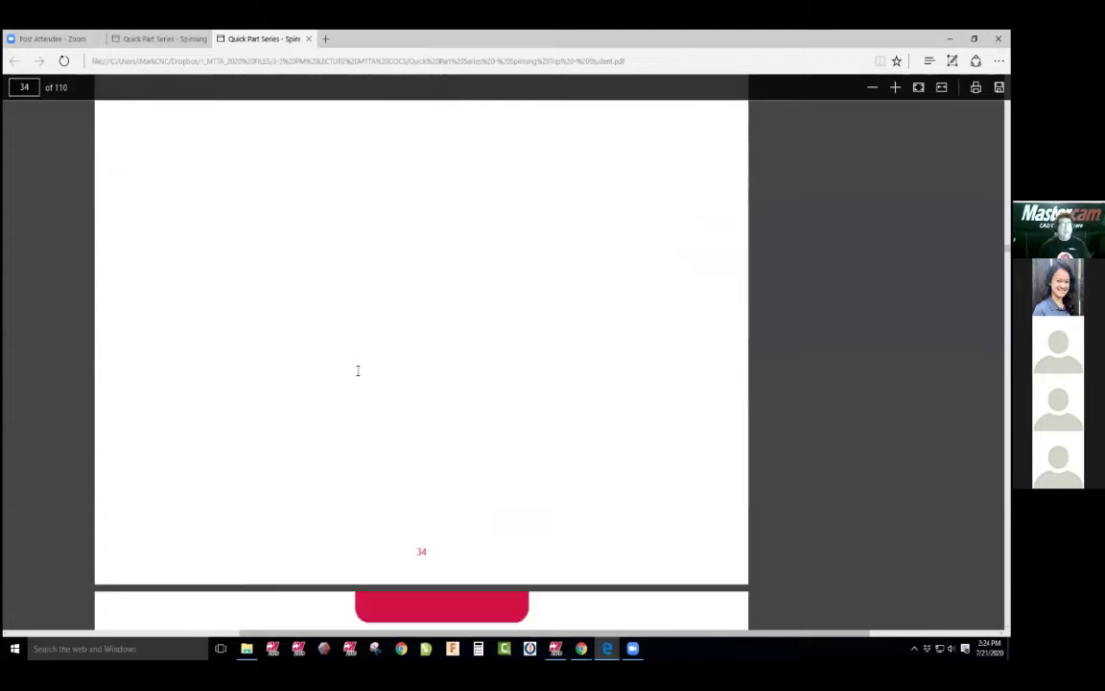
scroll(359, 371, "down", 2)
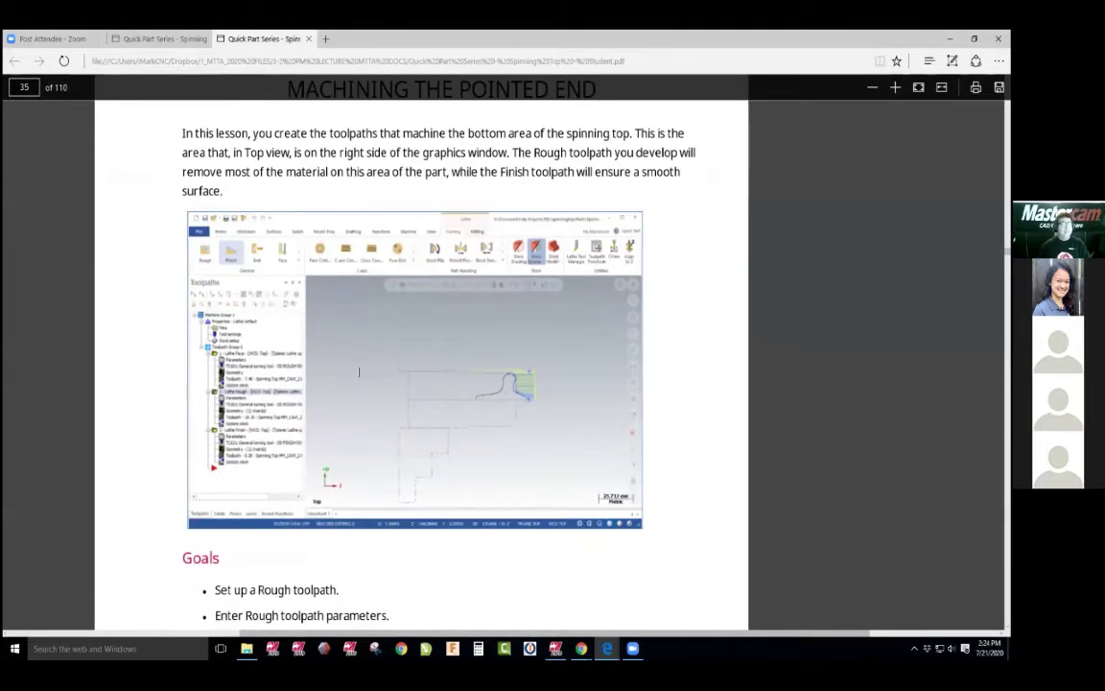
Examine the enlarged Rough and Finish toolpath figure and the goals in the Machining the Pointed End introduction
scroll(508, 384, "up", 2, "ctrl")
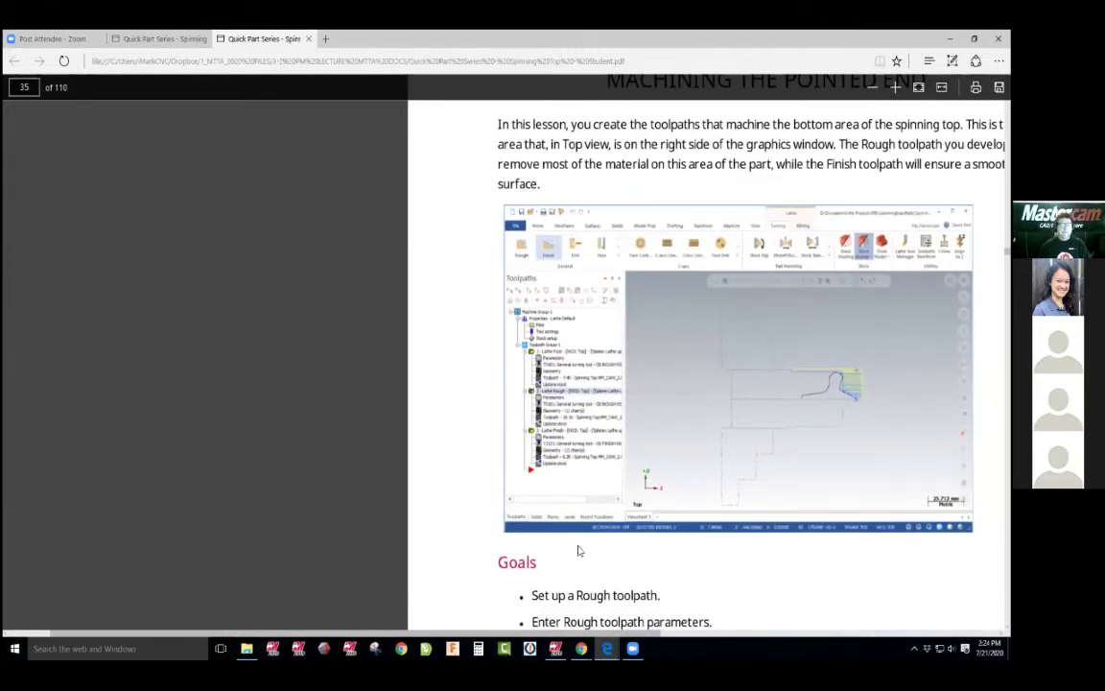
left_click(40, 633)
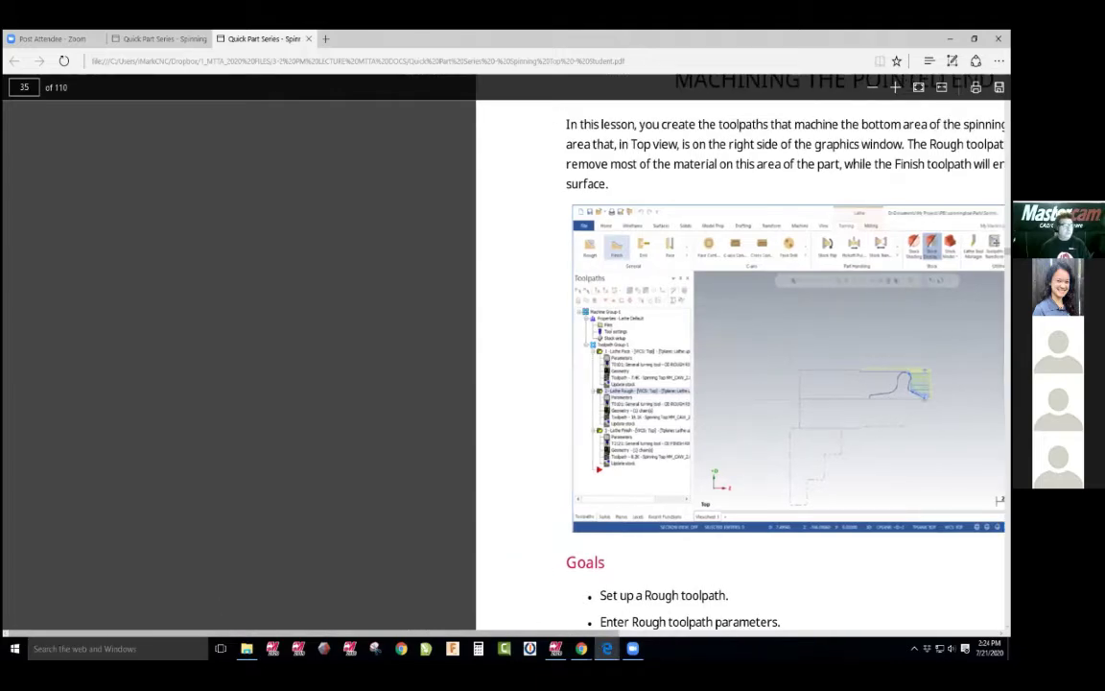
scroll(6, 637, "up", 1)
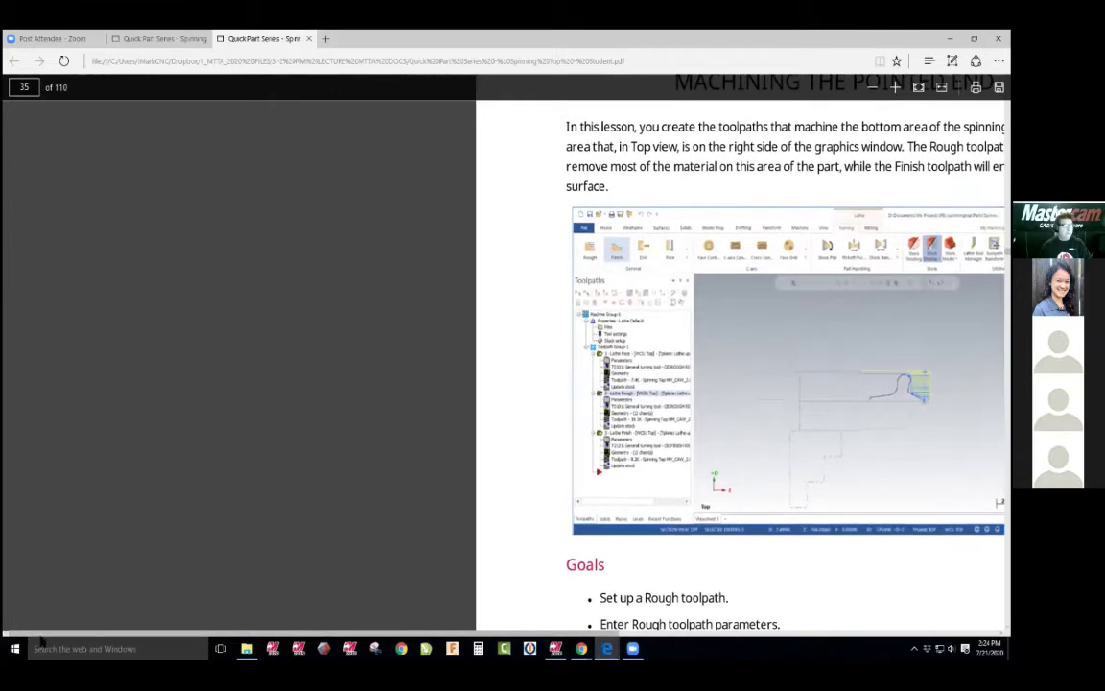
left_click_drag(6, 636, 370, 637)
scroll(487, 455, "left", 3)
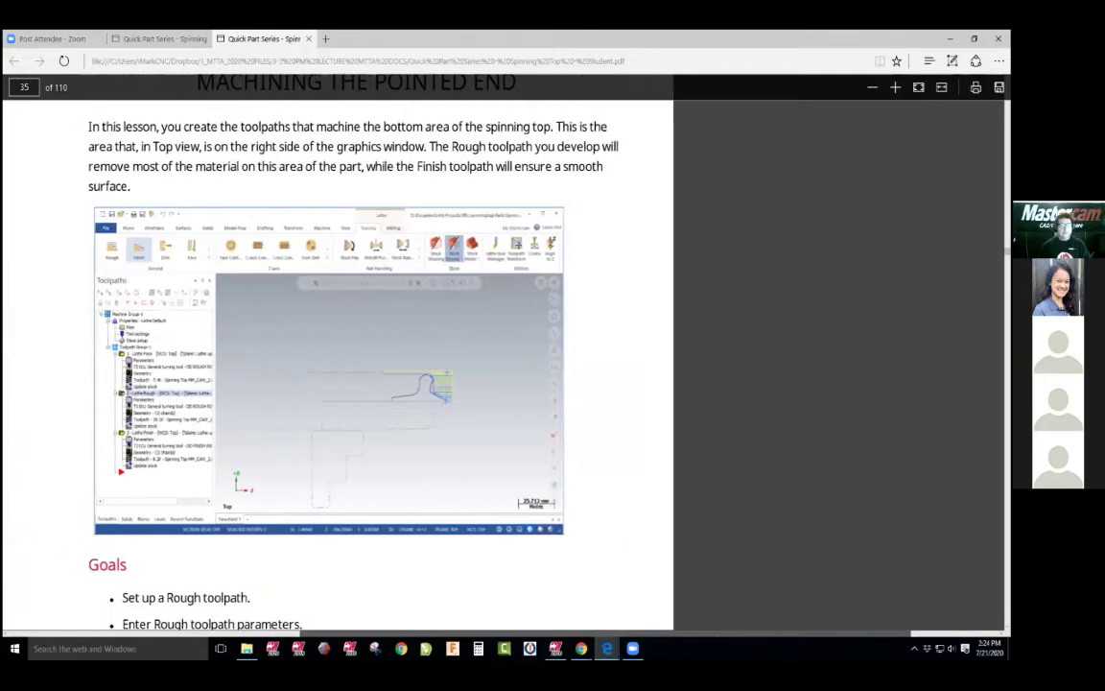
scroll(488, 455, "up", 4, "ctrl")
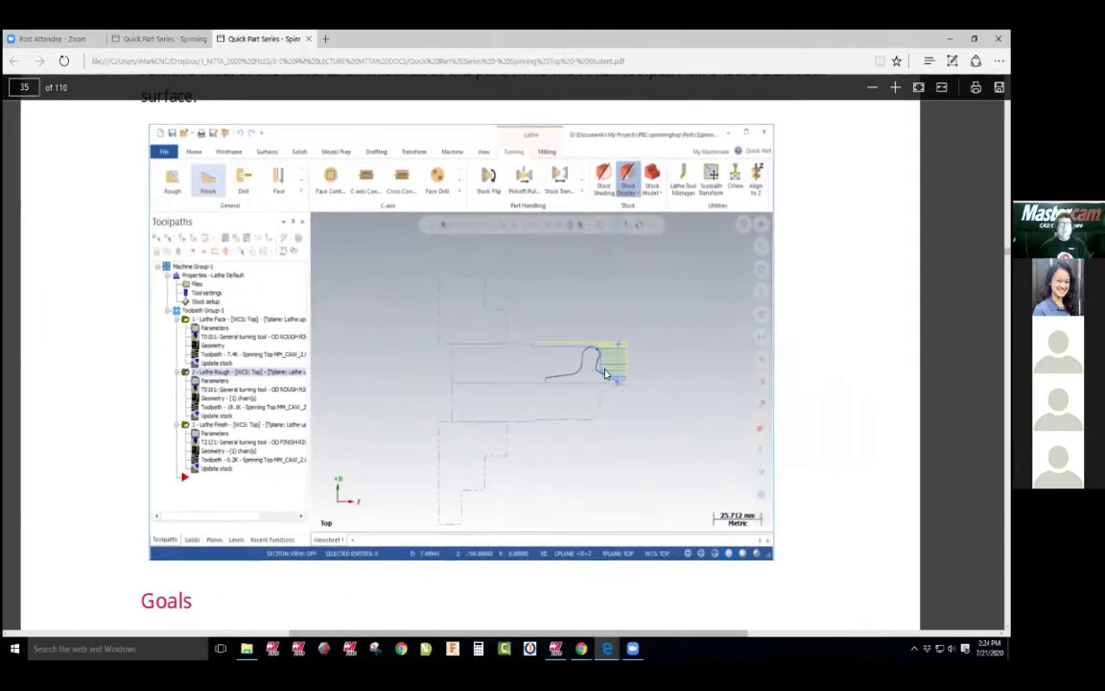
scroll(607, 375, "up", 2, "ctrl")
scroll(586, 375, "down", 5)
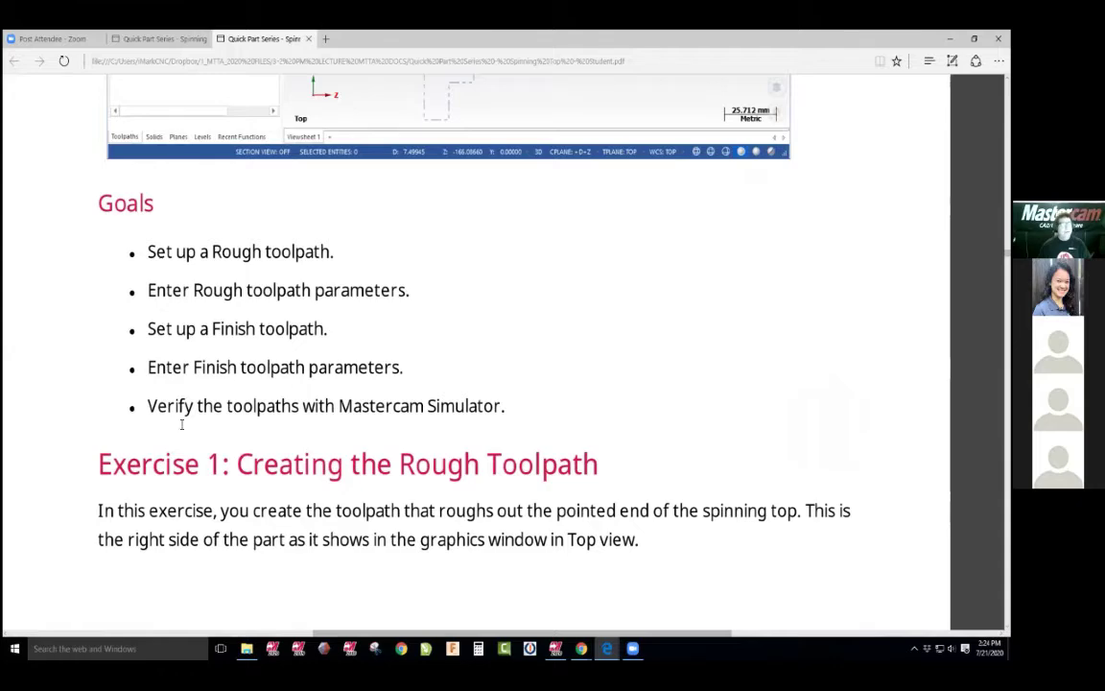
Read steps 1 to 3 of the Rough toolpath exercise on starting Rough, partial wireframe chaining and zooming to the part's tip
scroll(390, 422, "down", 10)
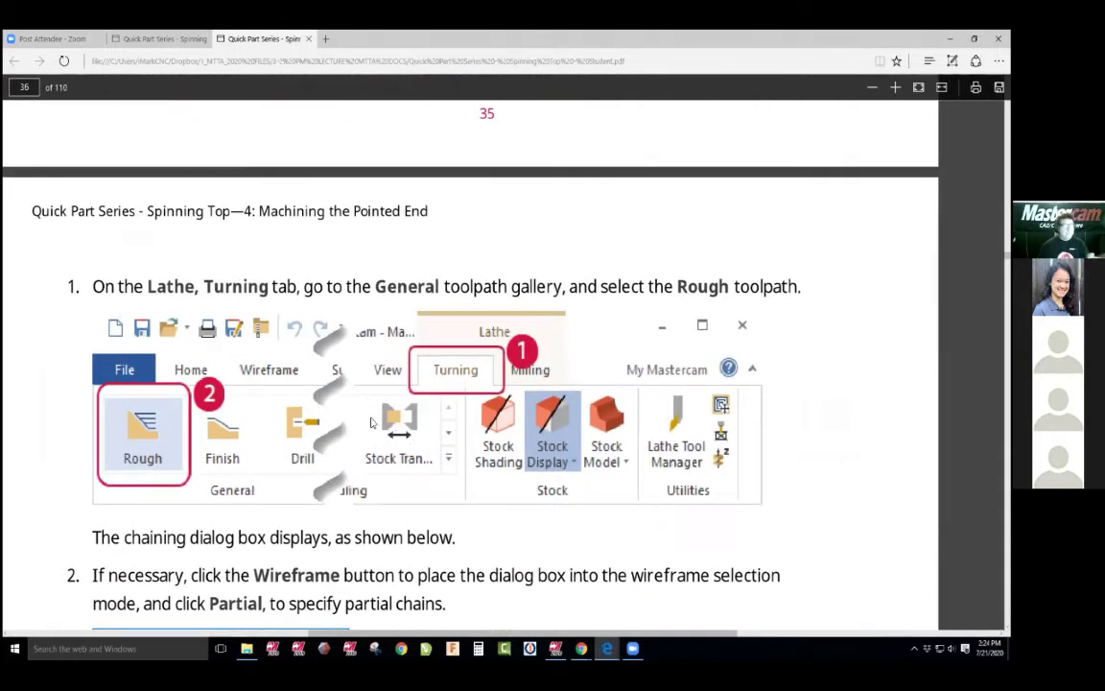
scroll(447, 394, "down", 3)
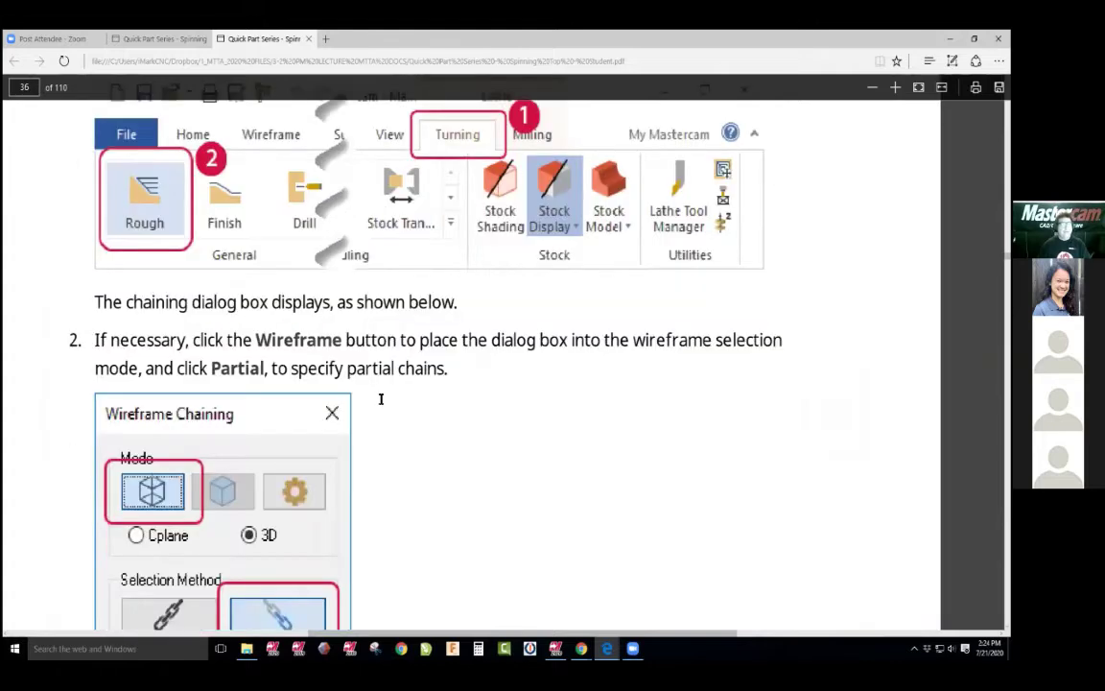
scroll(374, 345, "down", 2)
scroll(370, 353, "down", 4)
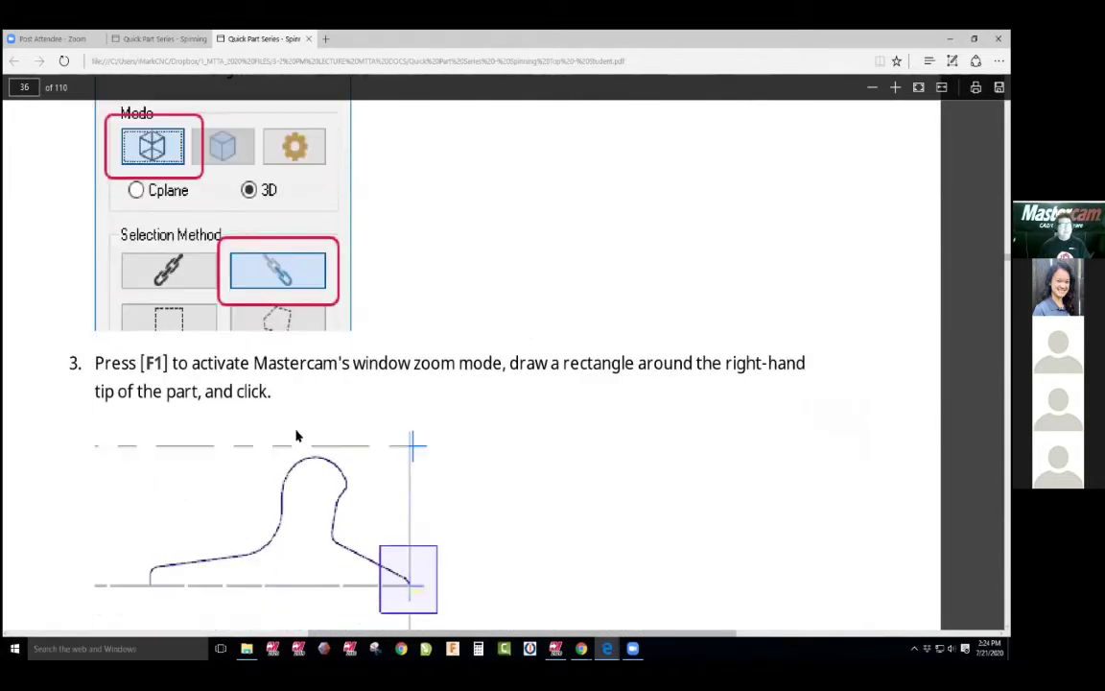
left_click(412, 422)
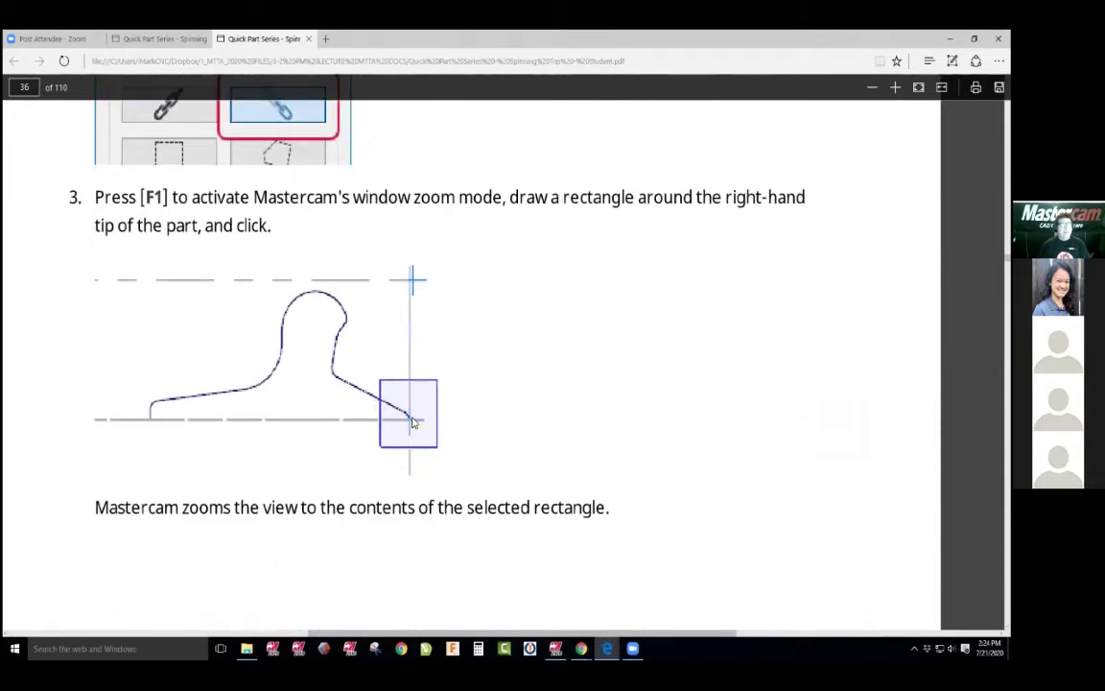
Read steps 4 to 6 of the exercise on the chain's start arc, arrow directions, fitting the view and the chain's end point
scroll(412, 422, "down", 12)
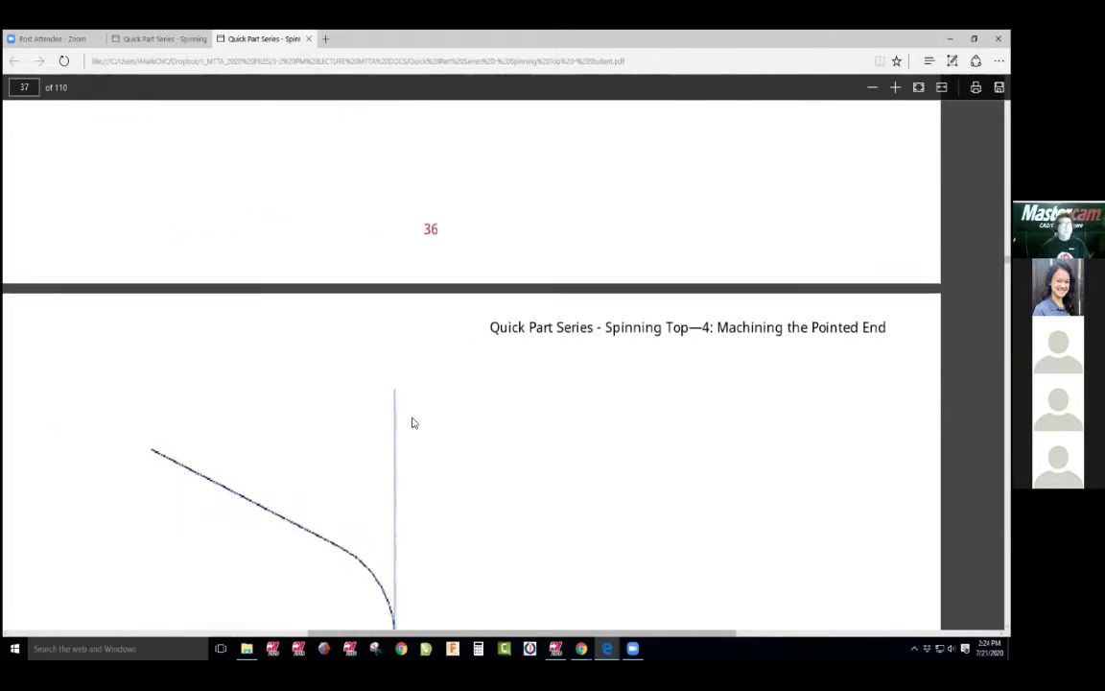
scroll(338, 331, "down", 8)
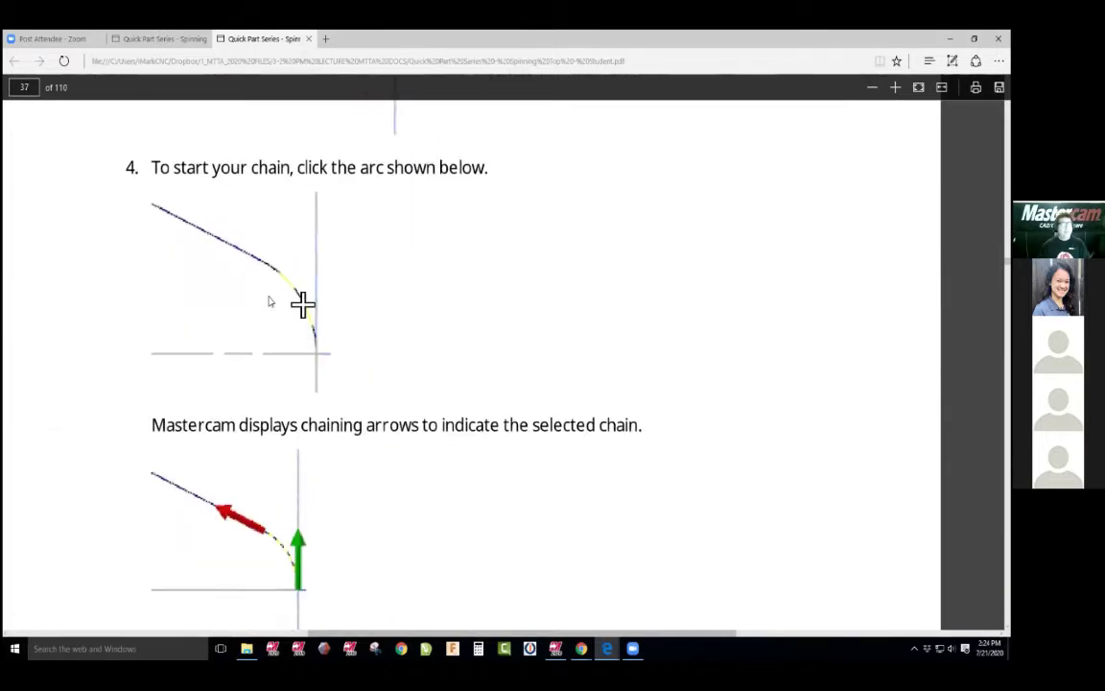
scroll(332, 343, "down", 11)
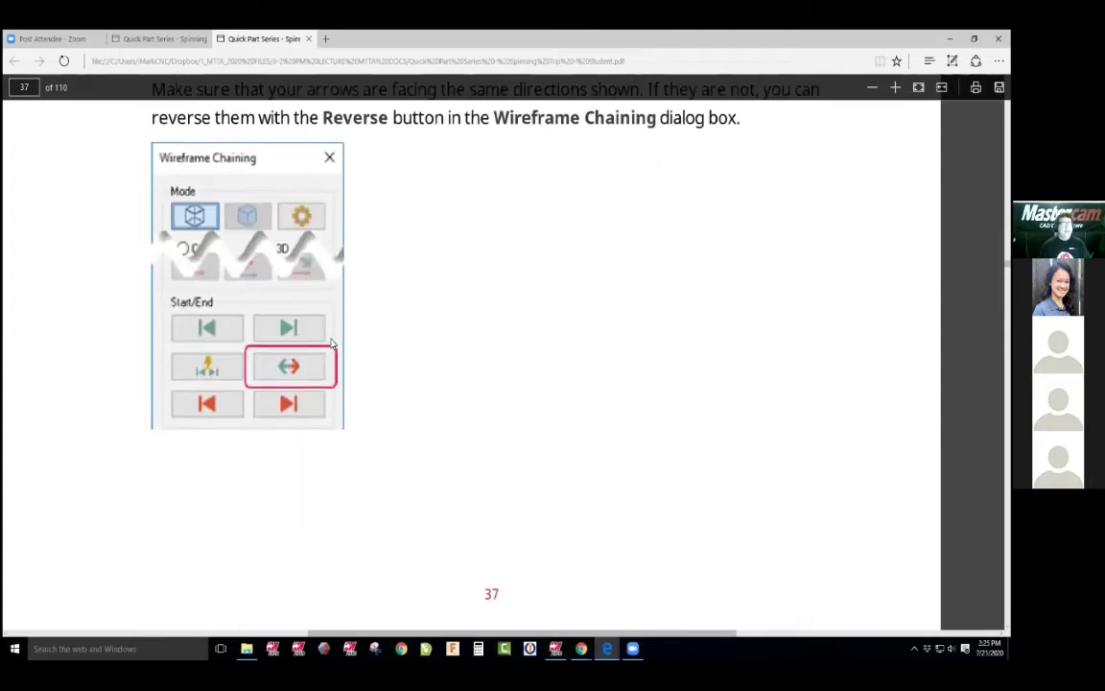
scroll(331, 342, "up", 5)
scroll(331, 343, "down", 10)
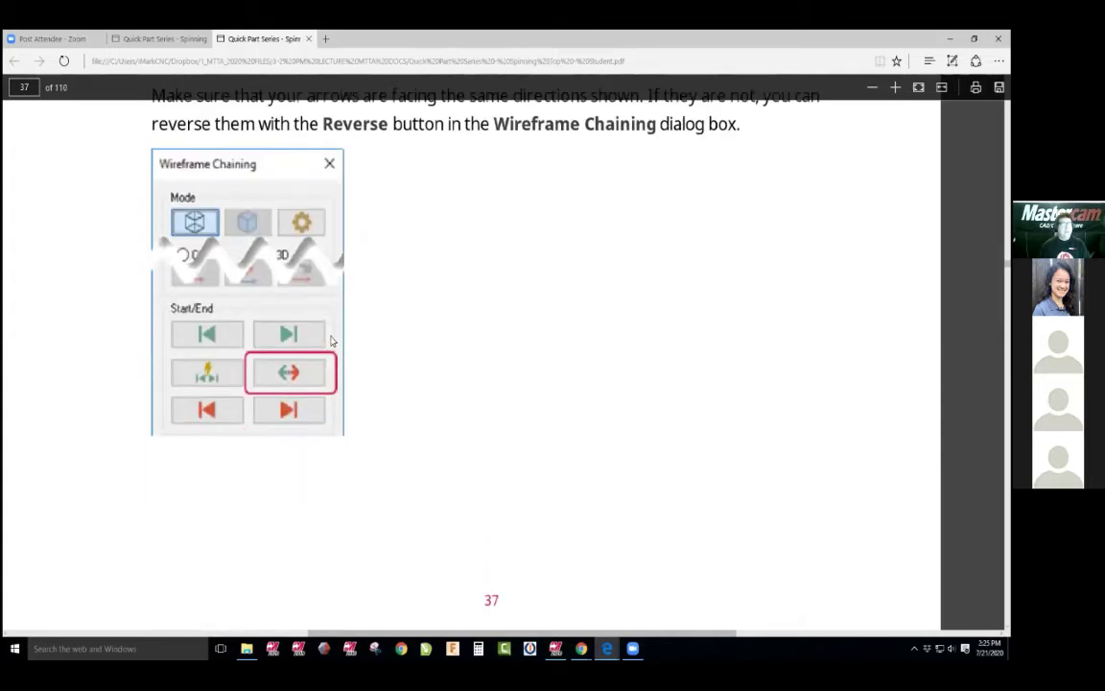
scroll(331, 342, "down", 3)
scroll(331, 341, "down", 2, "ctrl")
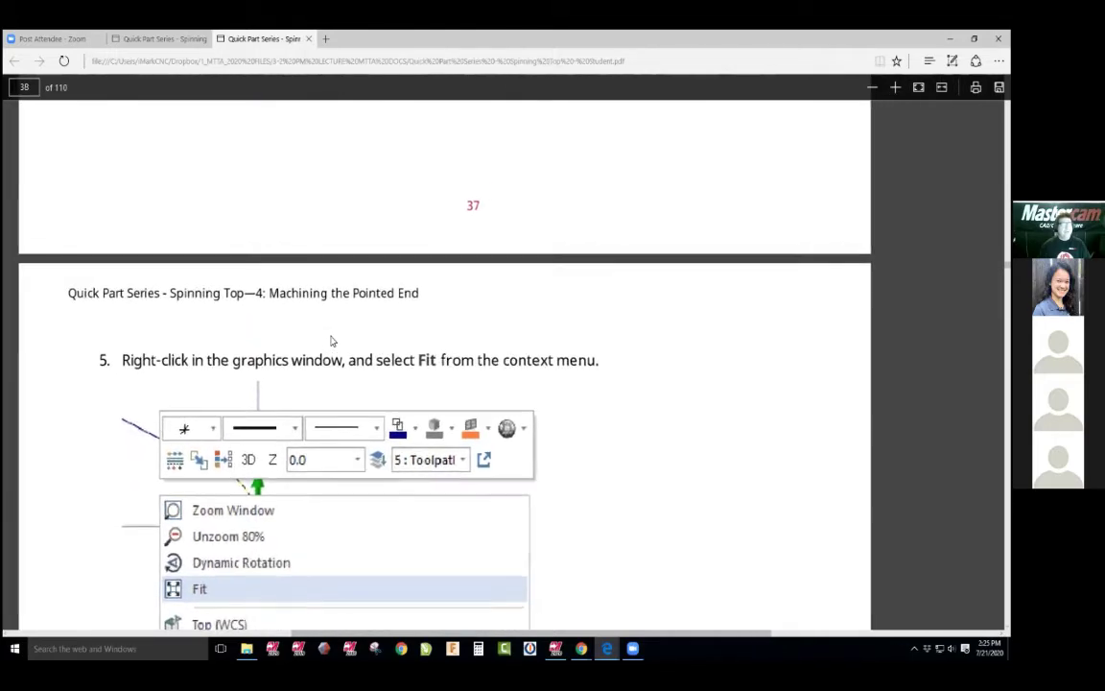
scroll(331, 342, "down", 4)
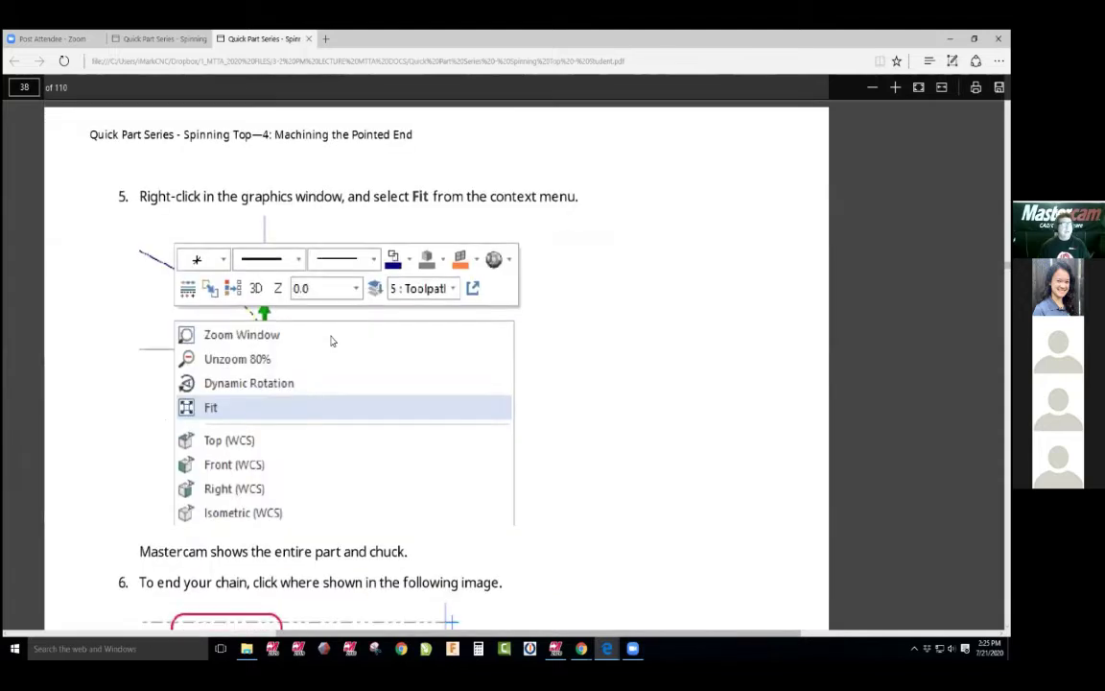
scroll(331, 341, "down", 6)
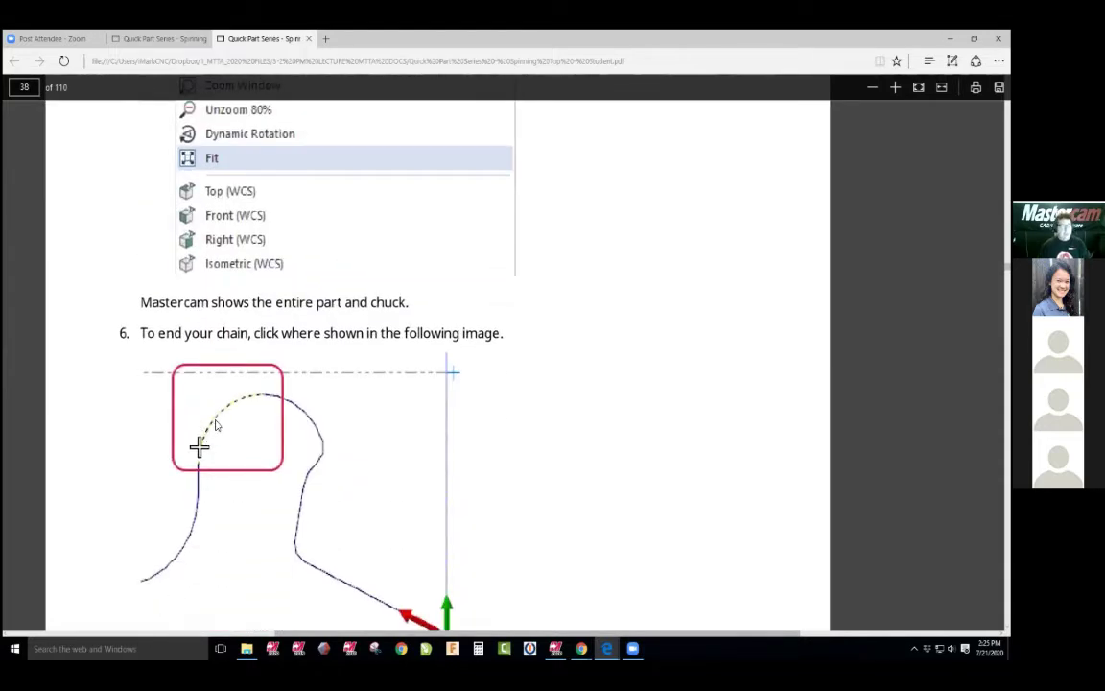
Switch to Mastercam and start a lathe Rough toolpath, beginning its partial chain at the small arc on the part's pointed tip
key("alt+Tab")
key("alt+1")
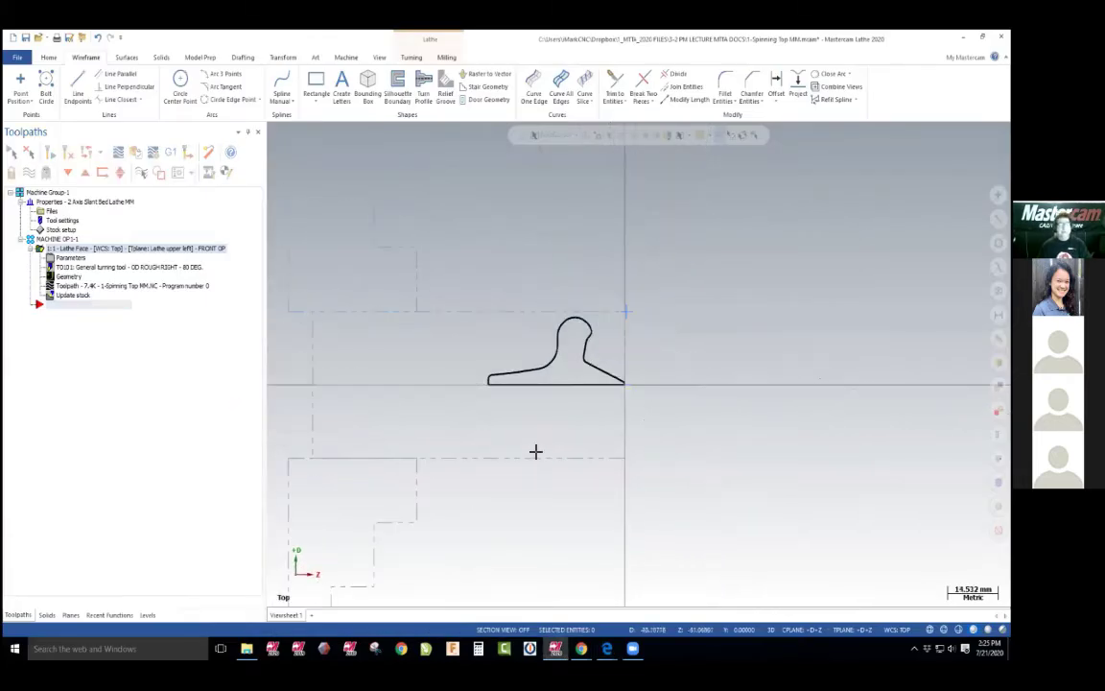
scroll(661, 387, "up", 2)
key("F1")
left_click_drag(591, 356, 629, 419)
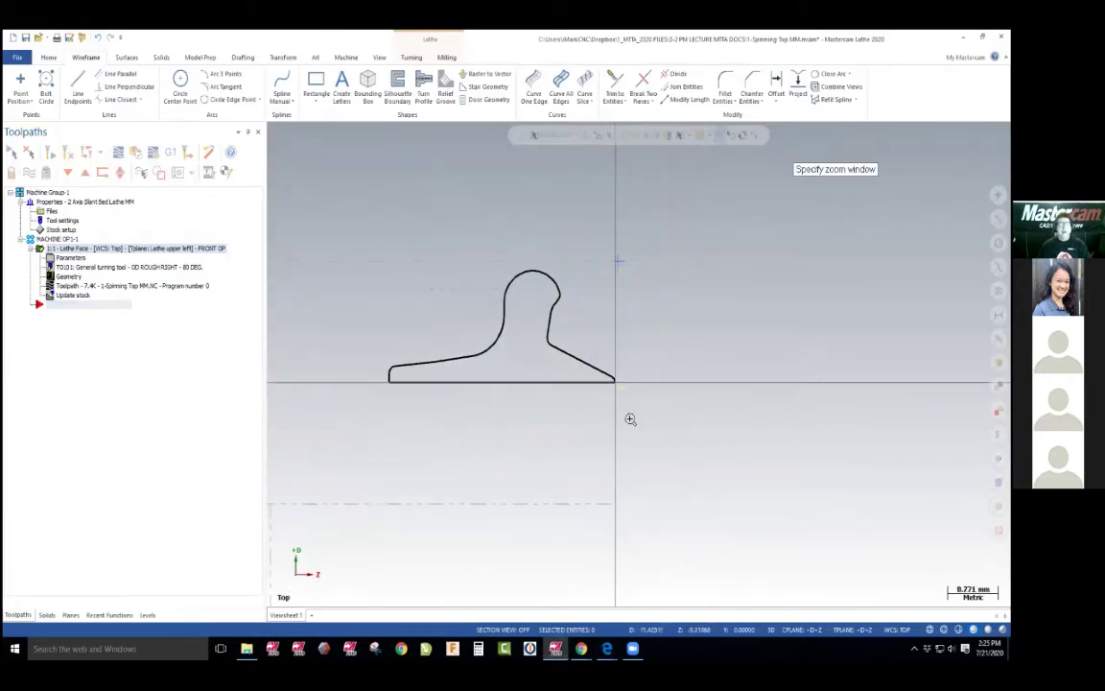
left_click(411, 57)
left_click(31, 96)
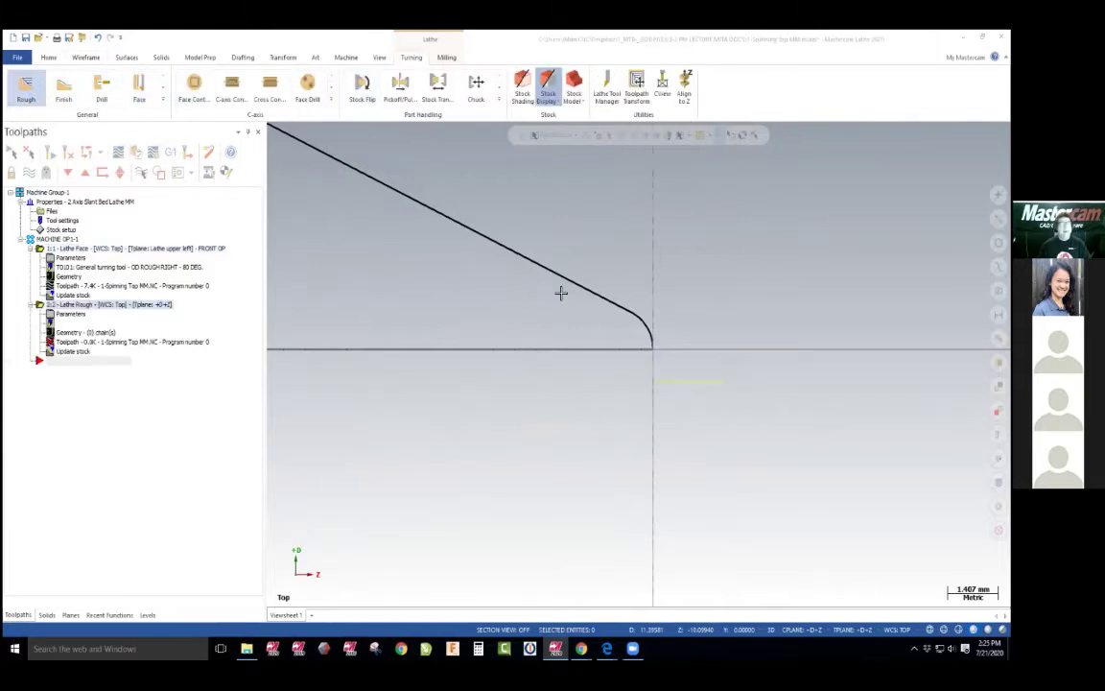
left_click(649, 340)
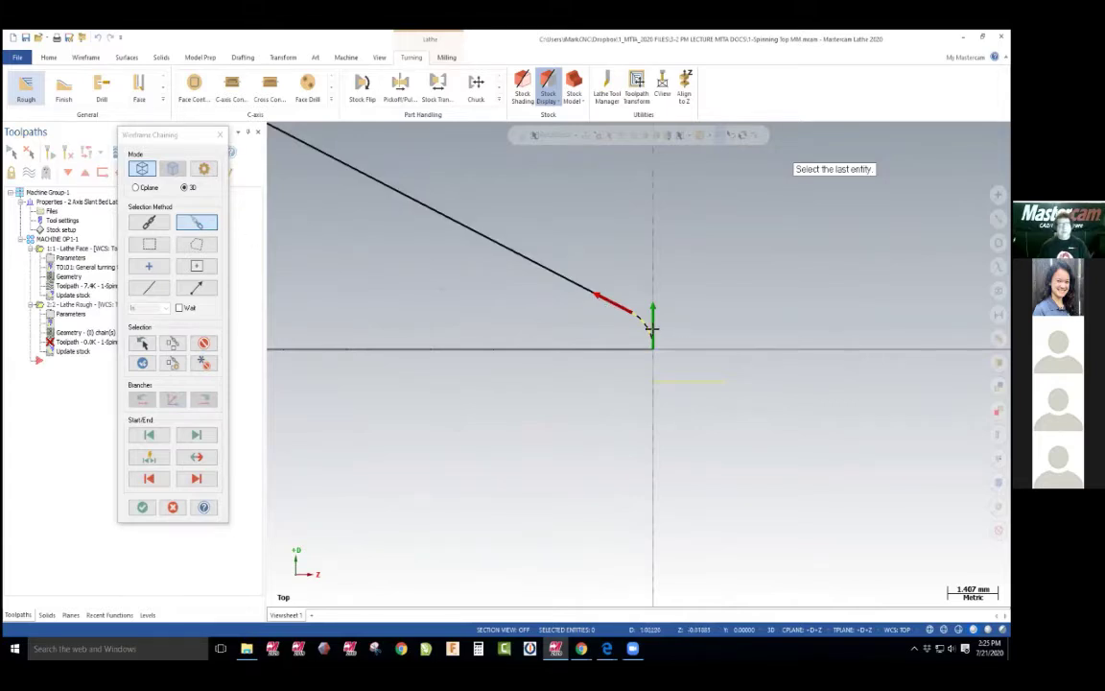
End the partial chain at the left arc of the profile's rounded peak, as the tutorial shows, and accept the chain
scroll(614, 333, "down", 5)
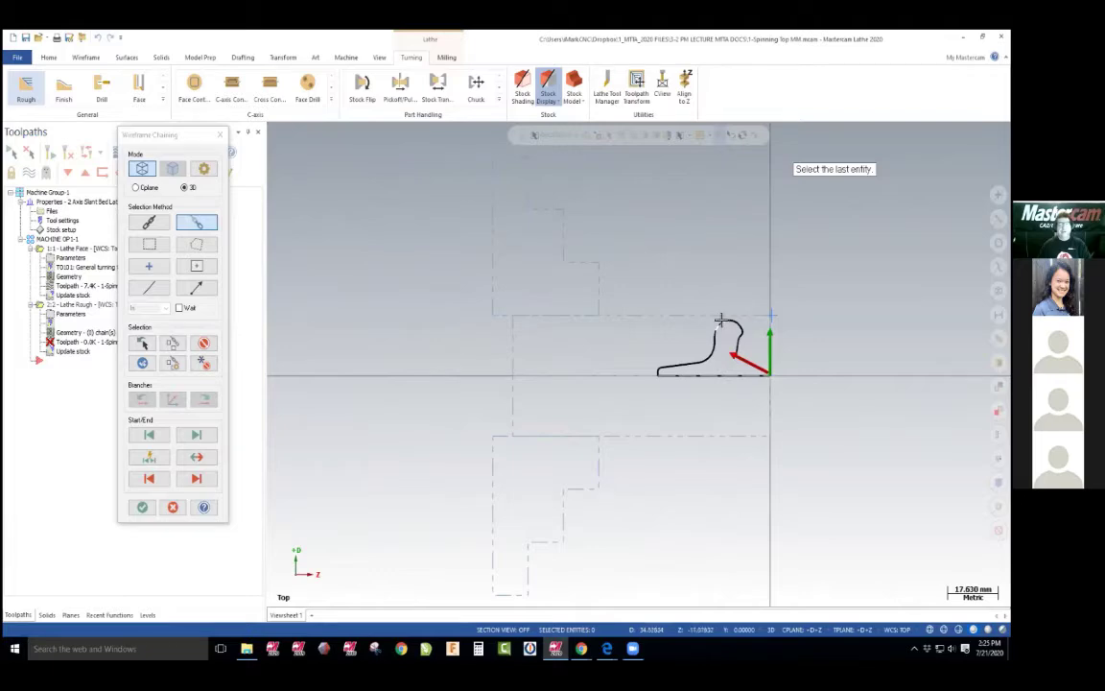
key("alt+Tab")
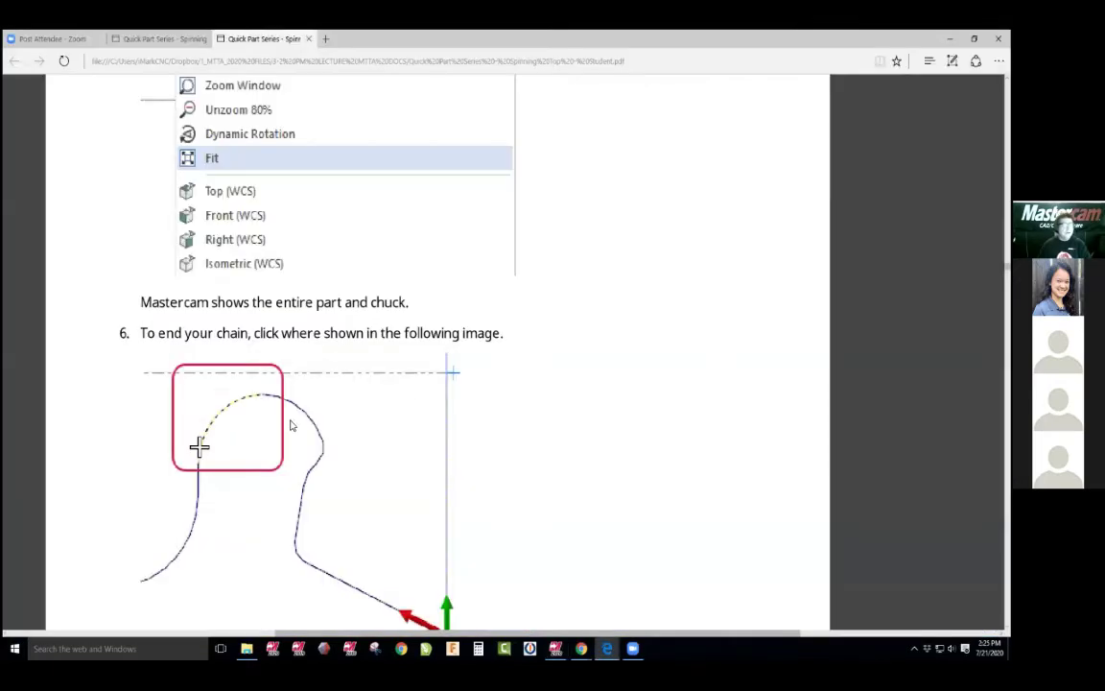
key("alt+Tab")
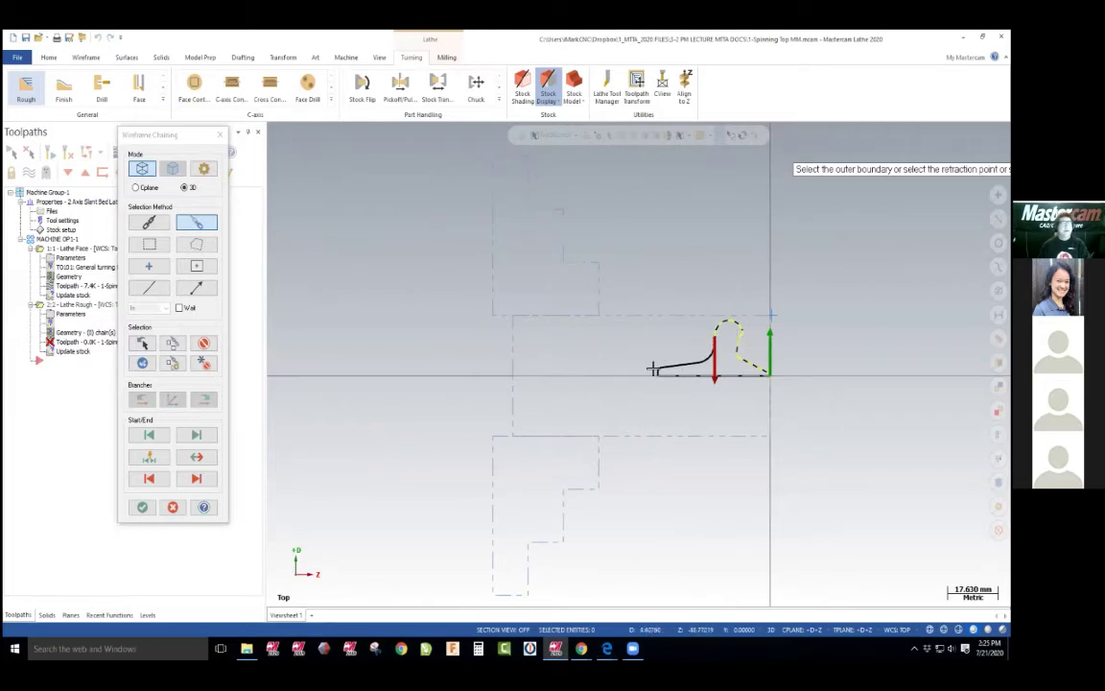
left_click(142, 509)
Switch to the tutorial PDF and read steps 7 to 10 on the Lathe Rough tool, feed rates, spindle speeds and comment
key("alt+Tab")
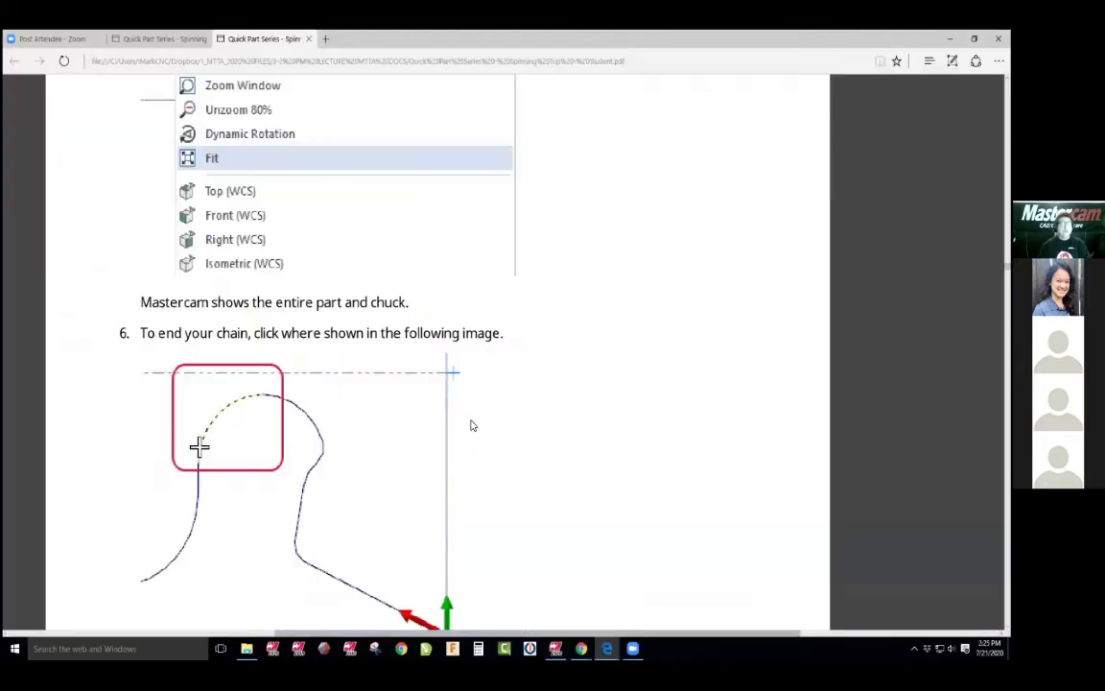
scroll(472, 425, "down", 4)
scroll(472, 425, "down", 4)
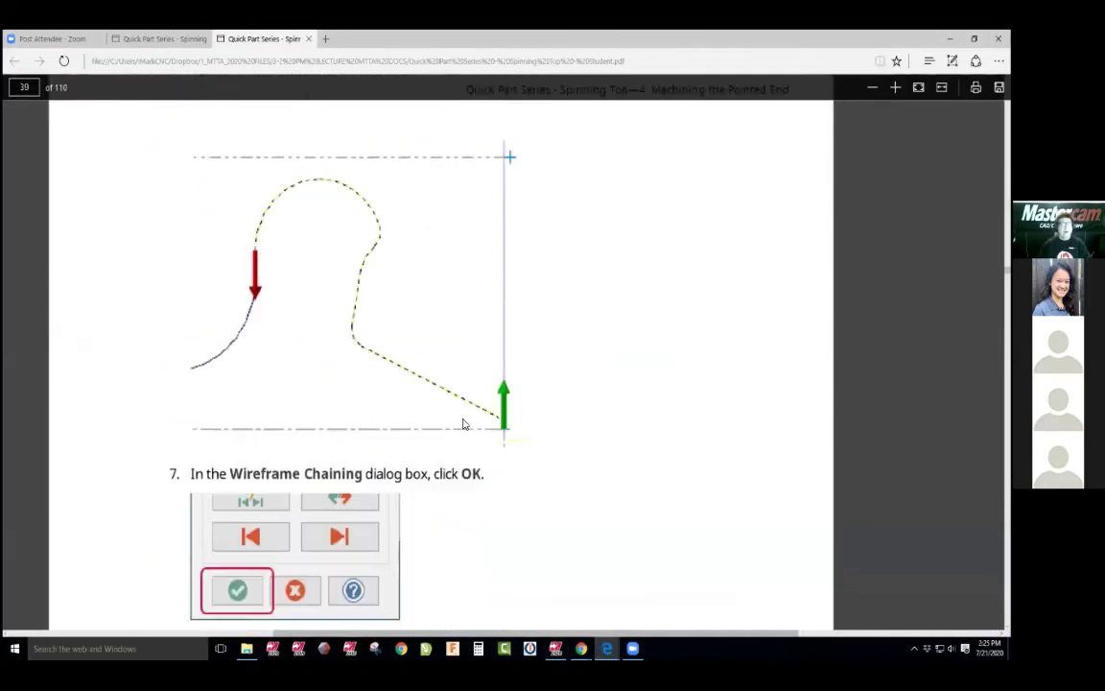
scroll(460, 424, "down", 3, "ctrl")
scroll(457, 424, "down", 4)
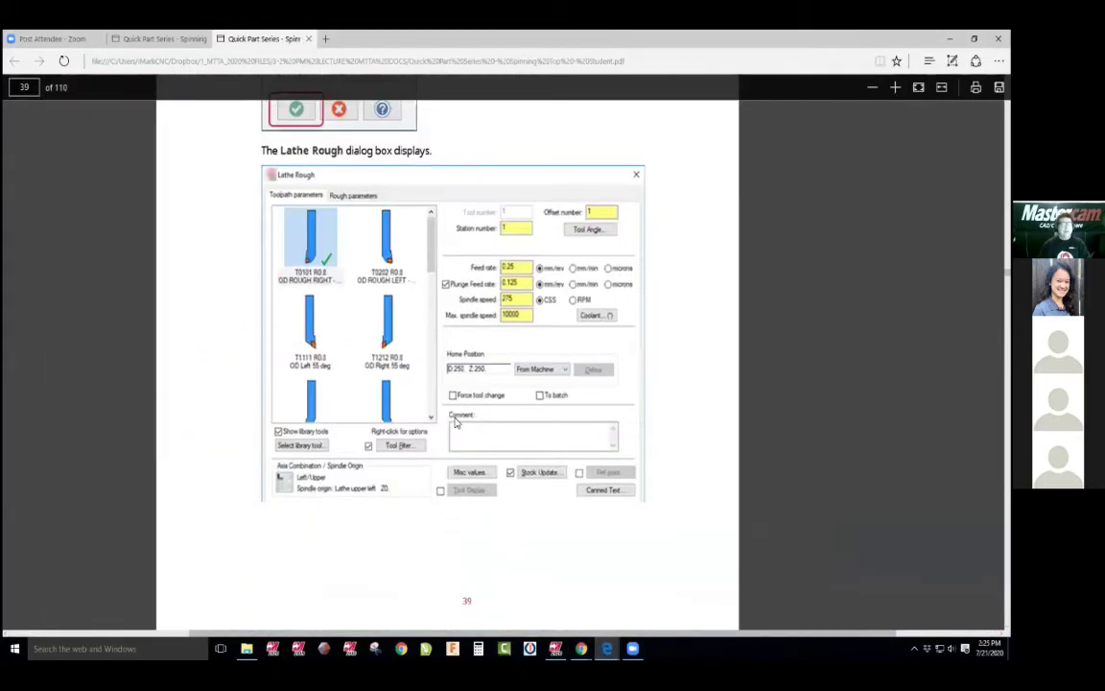
scroll(326, 272, "down", 7)
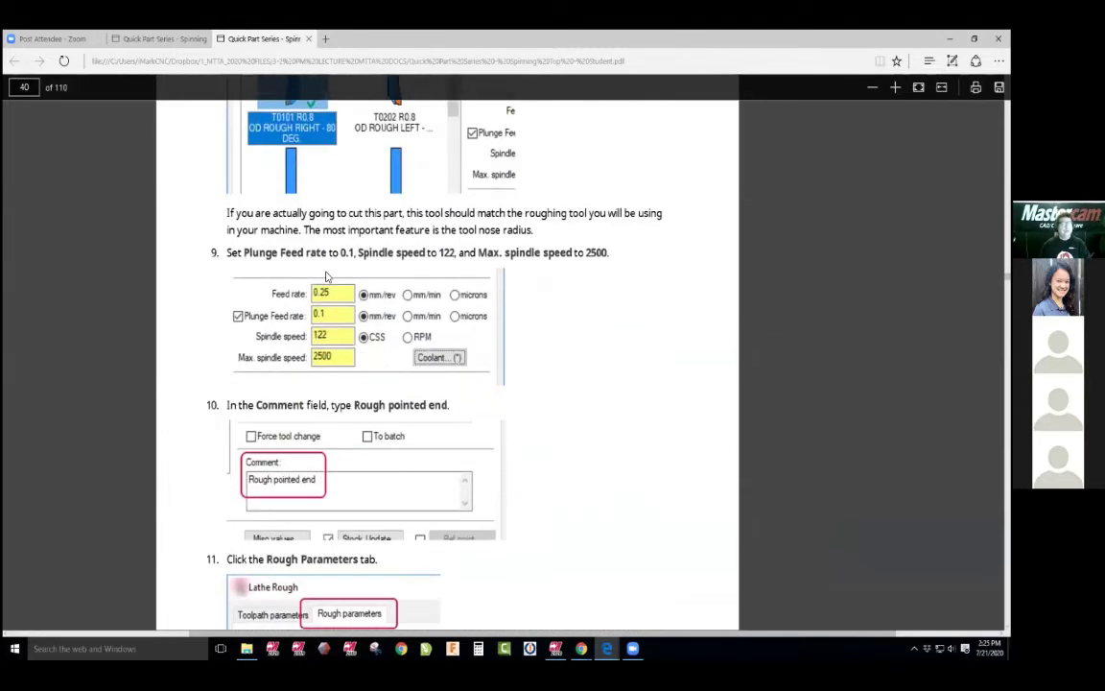
Read tutorial steps 9 to 11 in the PDF, switch to Mastercam and open the Rough parameters of the Lathe Rough toolpath
scroll(326, 275, "down", 3, "ctrl")
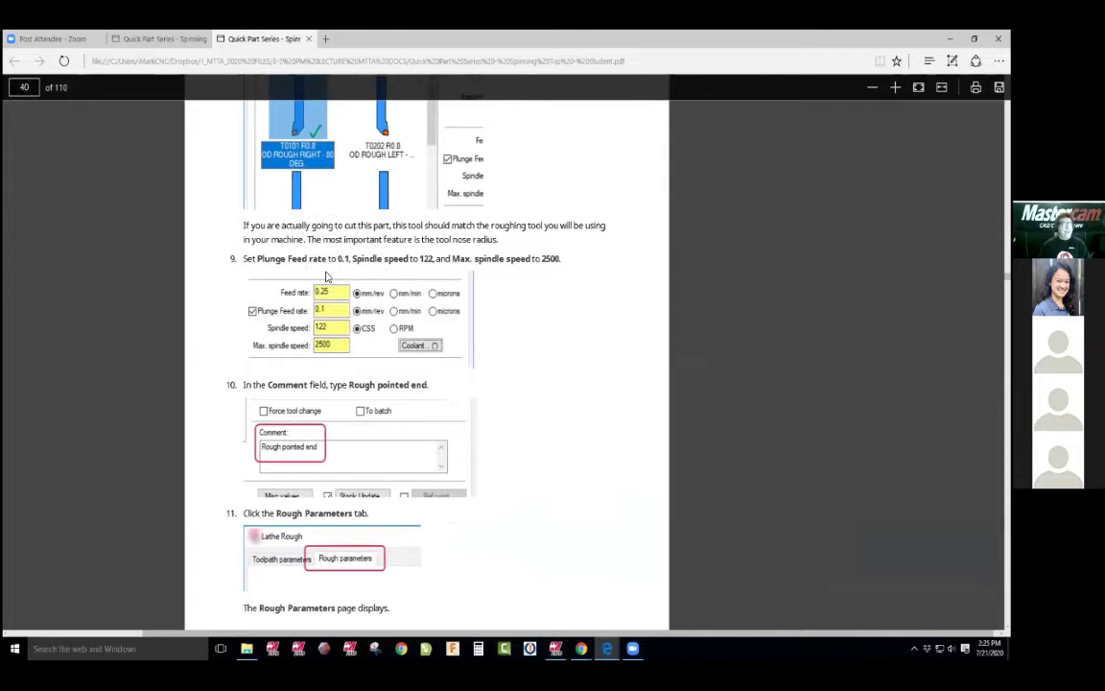
scroll(326, 277, "down", 4)
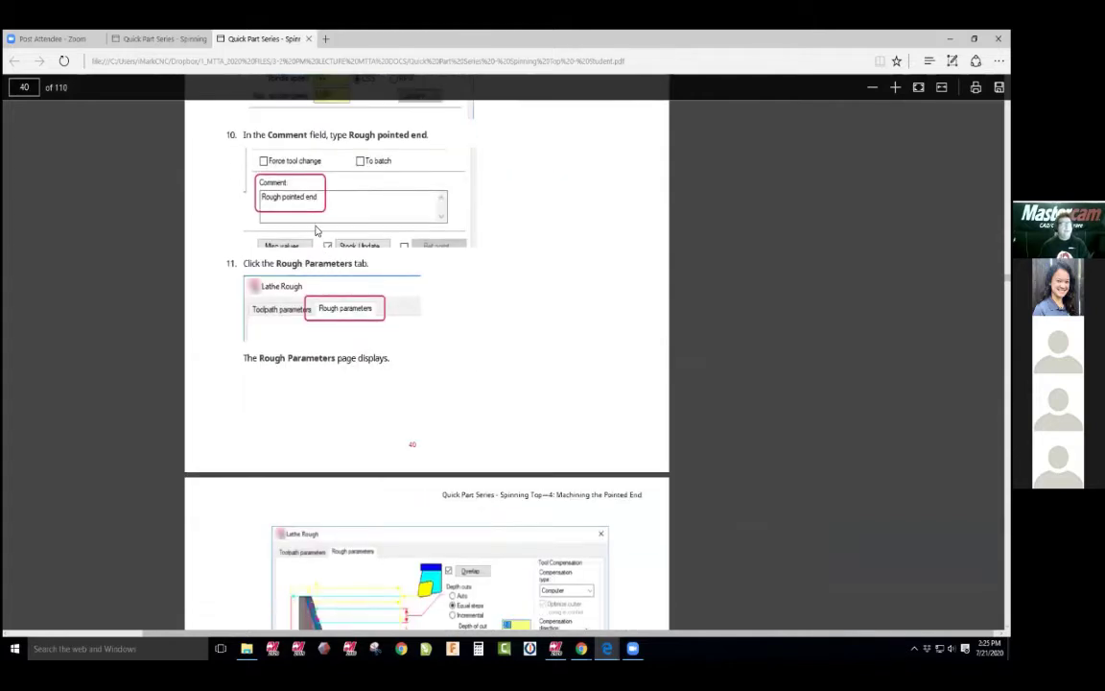
scroll(318, 235, "down", 2)
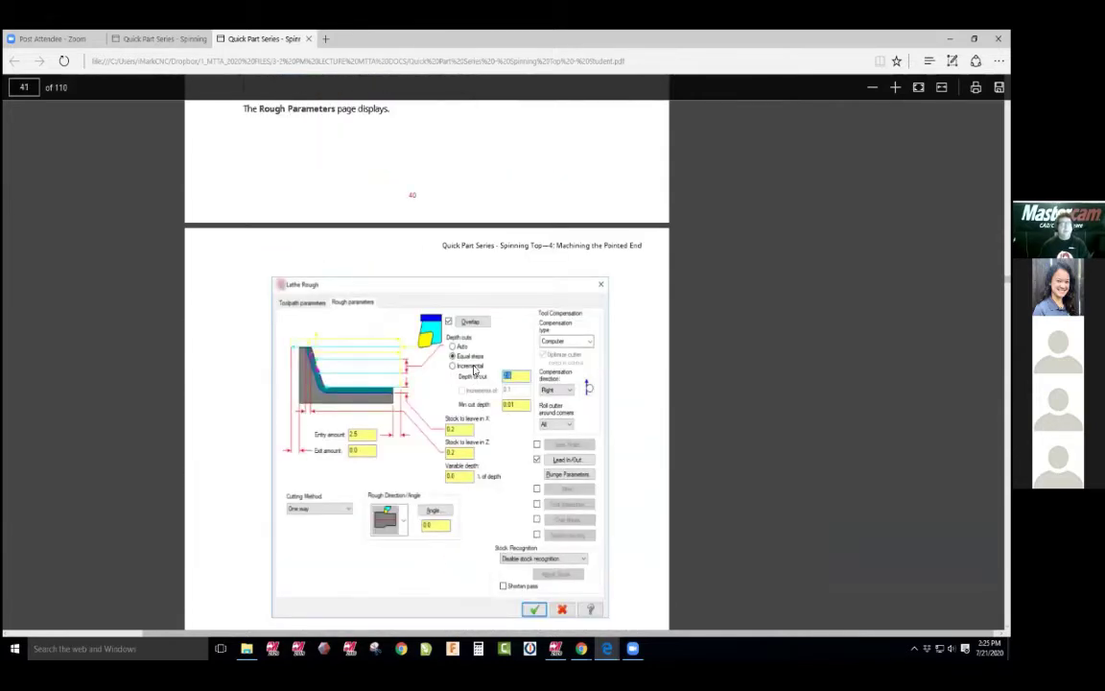
key("ctrl")
key("alt+Tab")
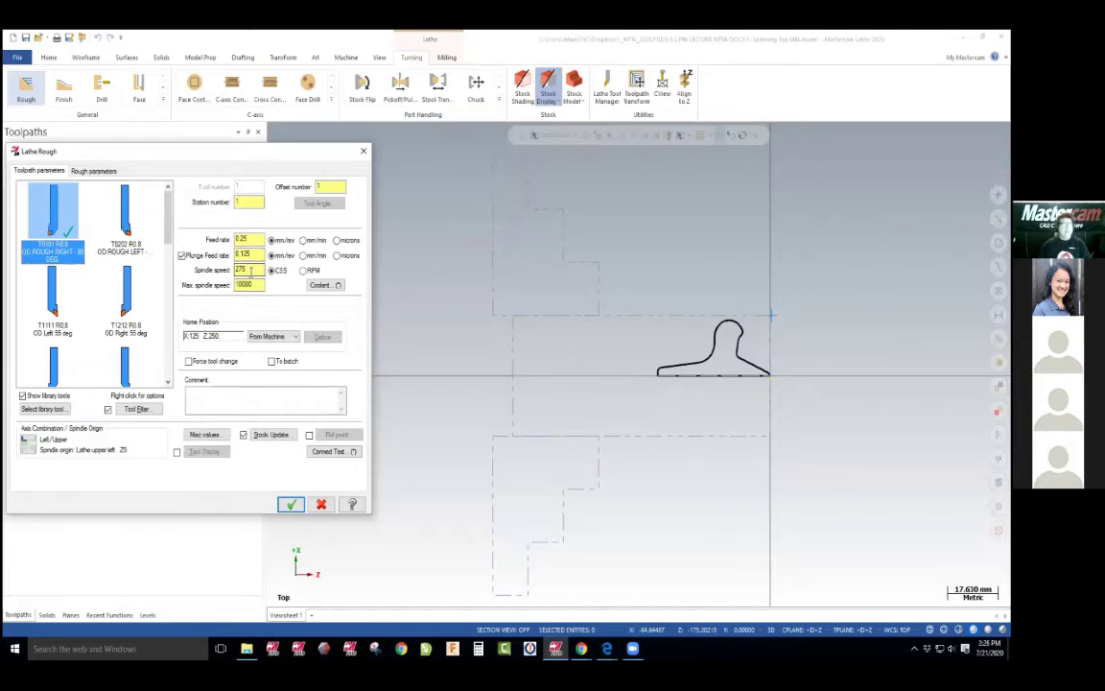
left_click(81, 169)
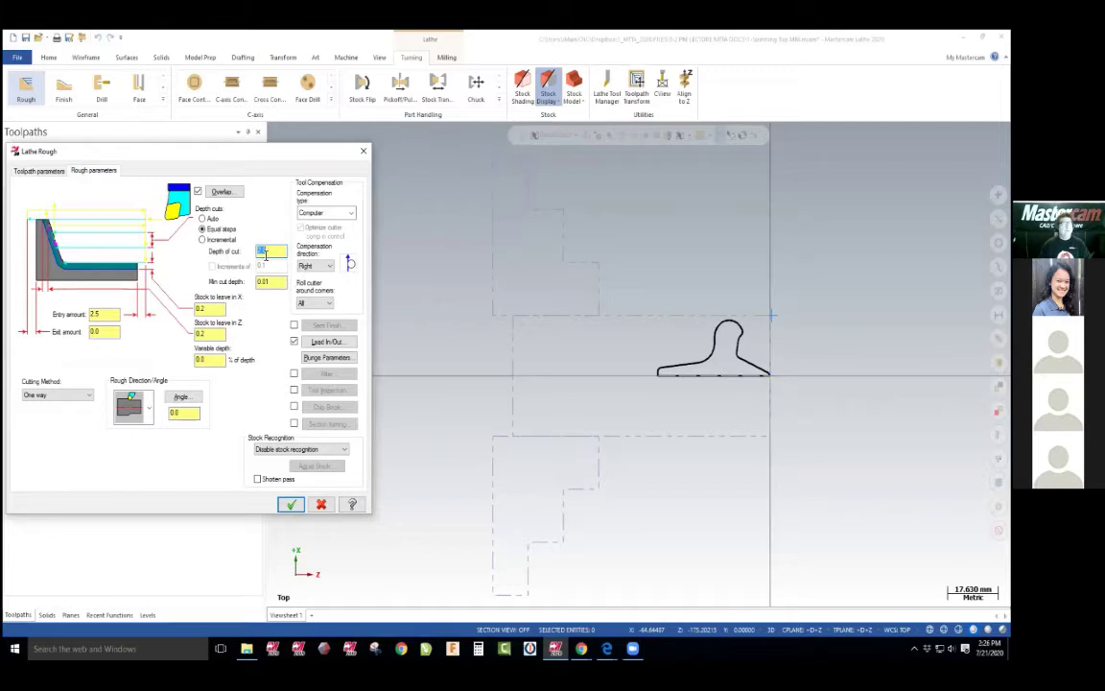
key("ctrl")
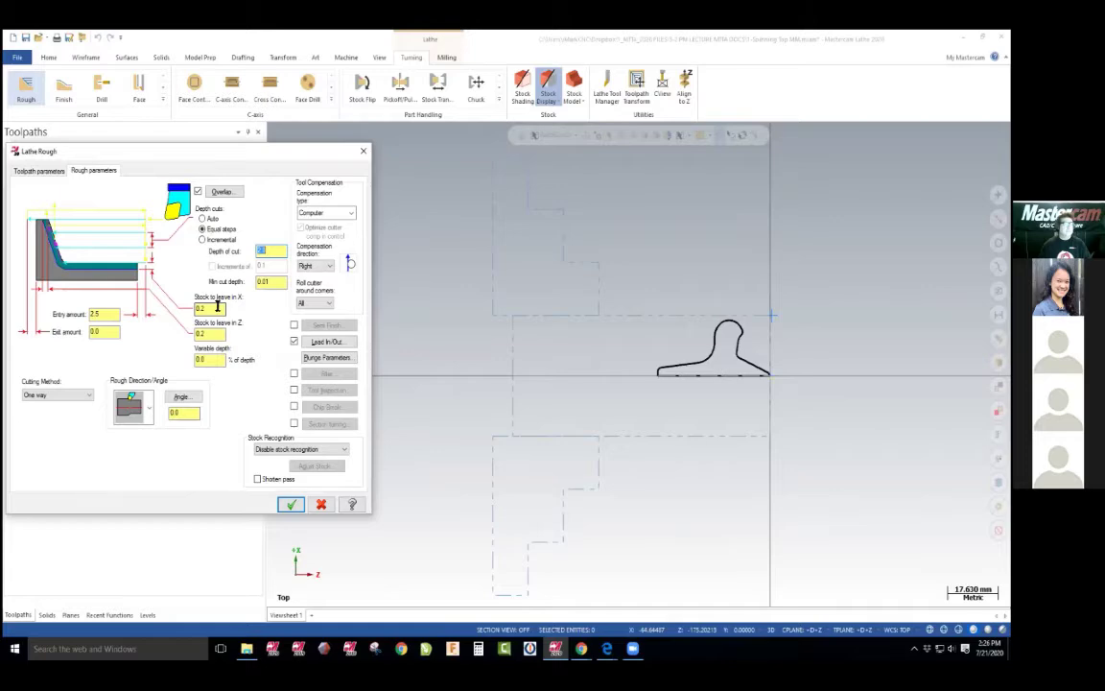
key("ctrl")
key("ctrl")
key("Tab")
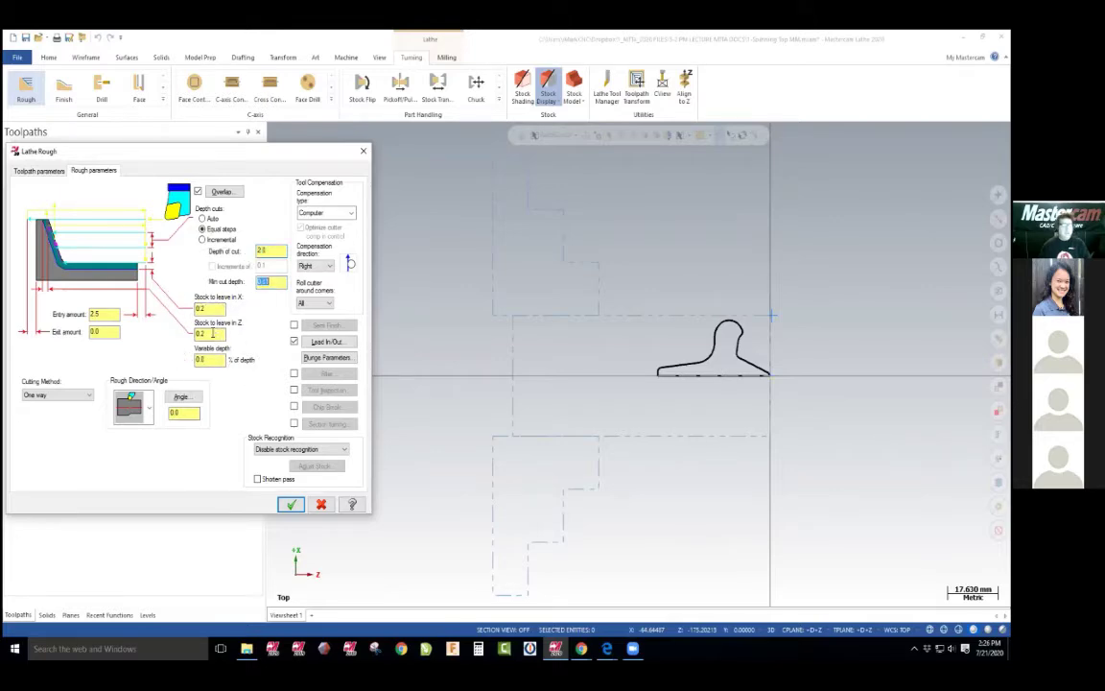
Check step 12 in the tutorial PDF and set the rough toolpath's depth of cut to 1.0 in Mastercam
key("alt+Tab")
scroll(239, 333, "down", 3)
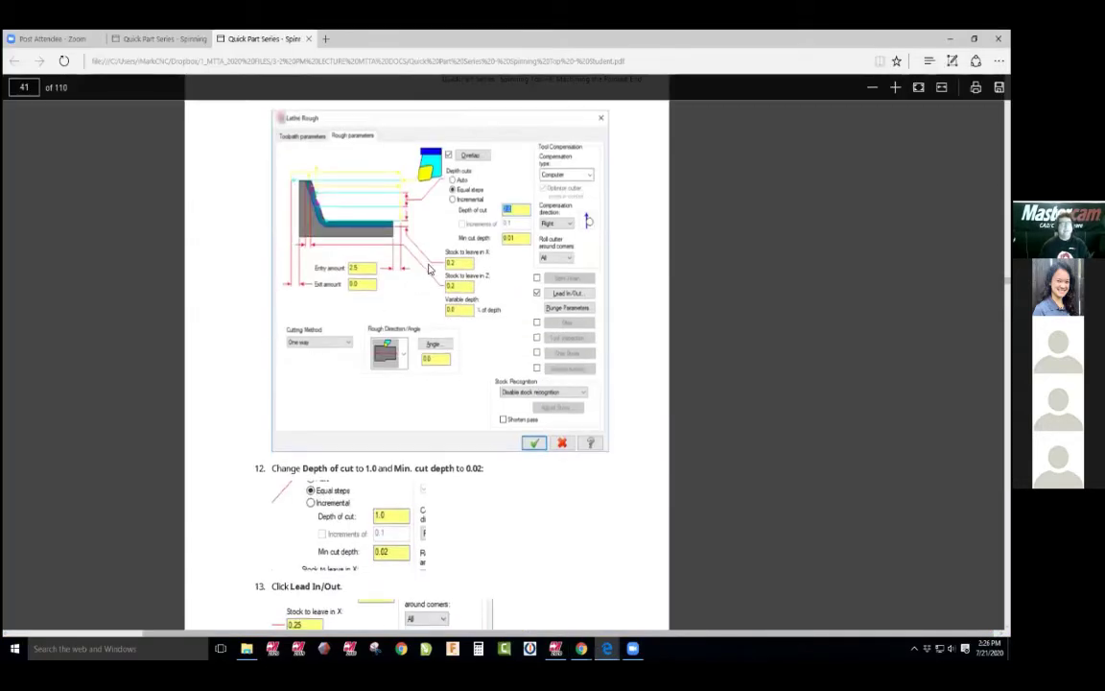
scroll(451, 333, "down", 3)
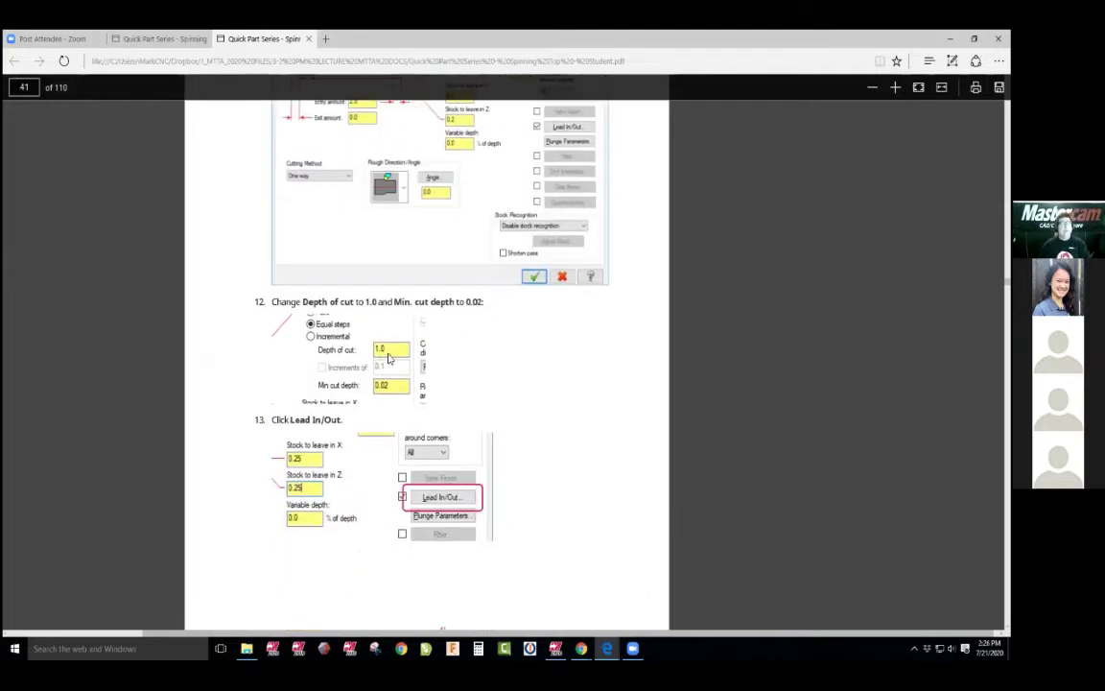
key("alt+Tab")
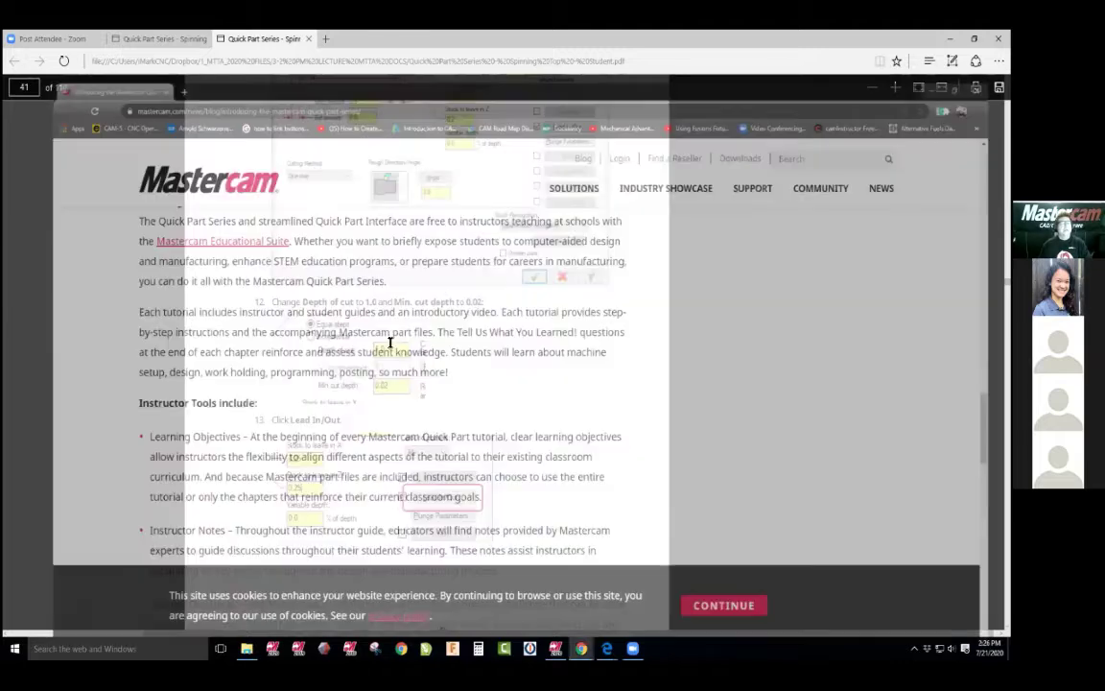
key("alt+Tab")
key("alt+Tab")
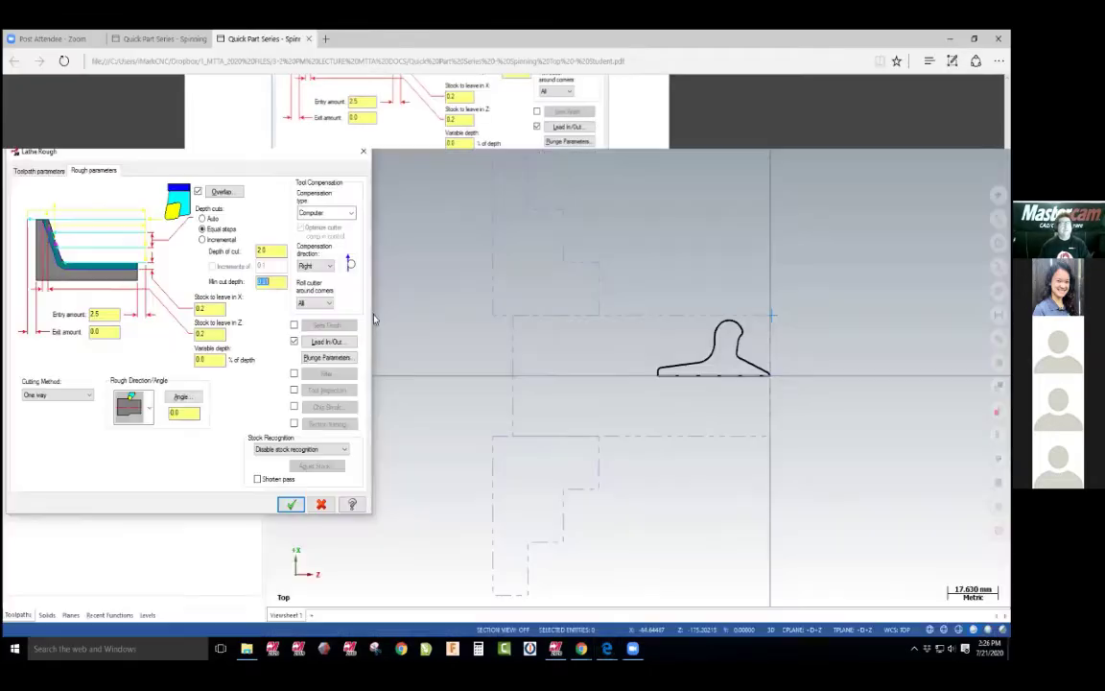
left_click(269, 250)
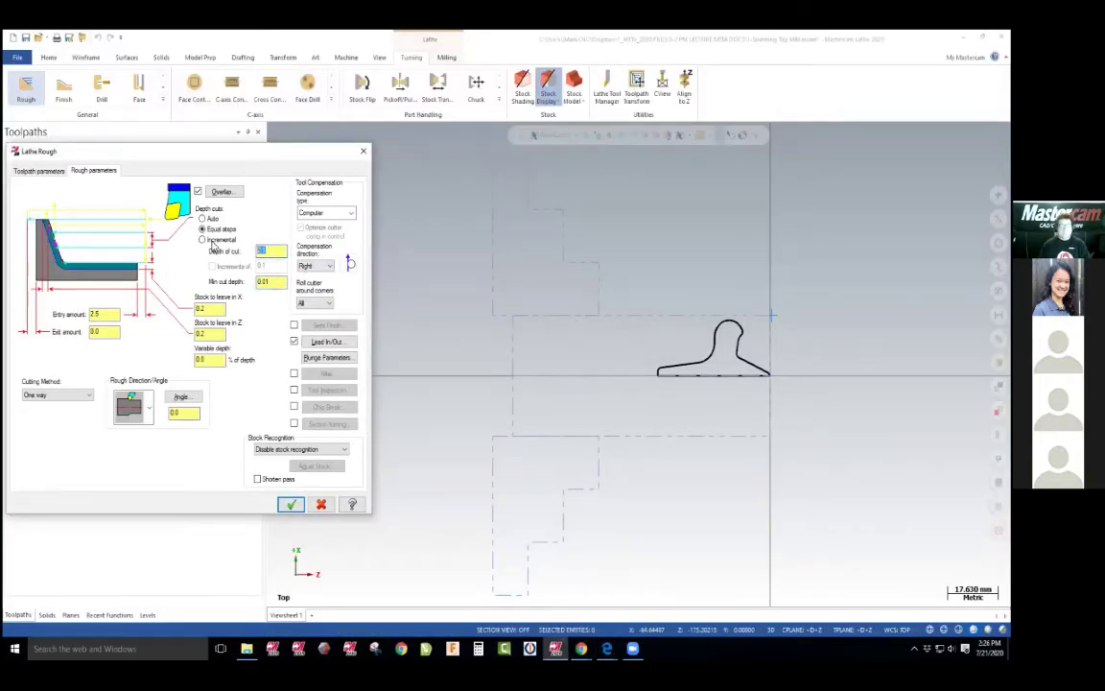
type("1")
Check step 13 in the tutorial PDF and set the stock to leave in X and in Z to 0.25 in Mastercam
key("alt+Tab")
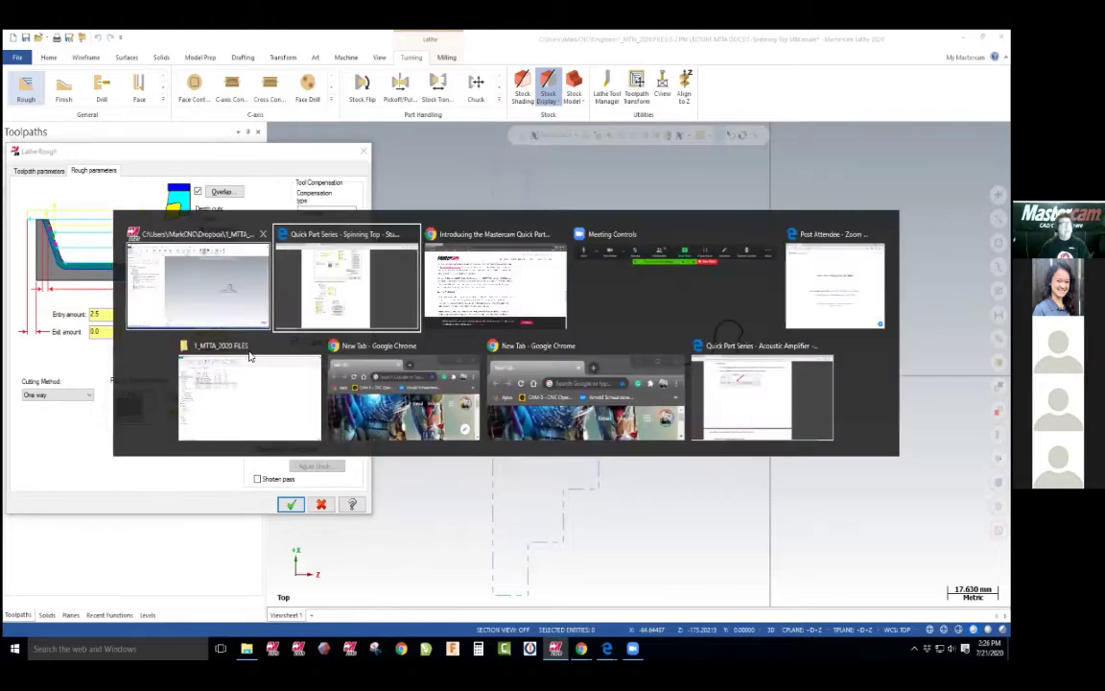
scroll(316, 379, "down", 1)
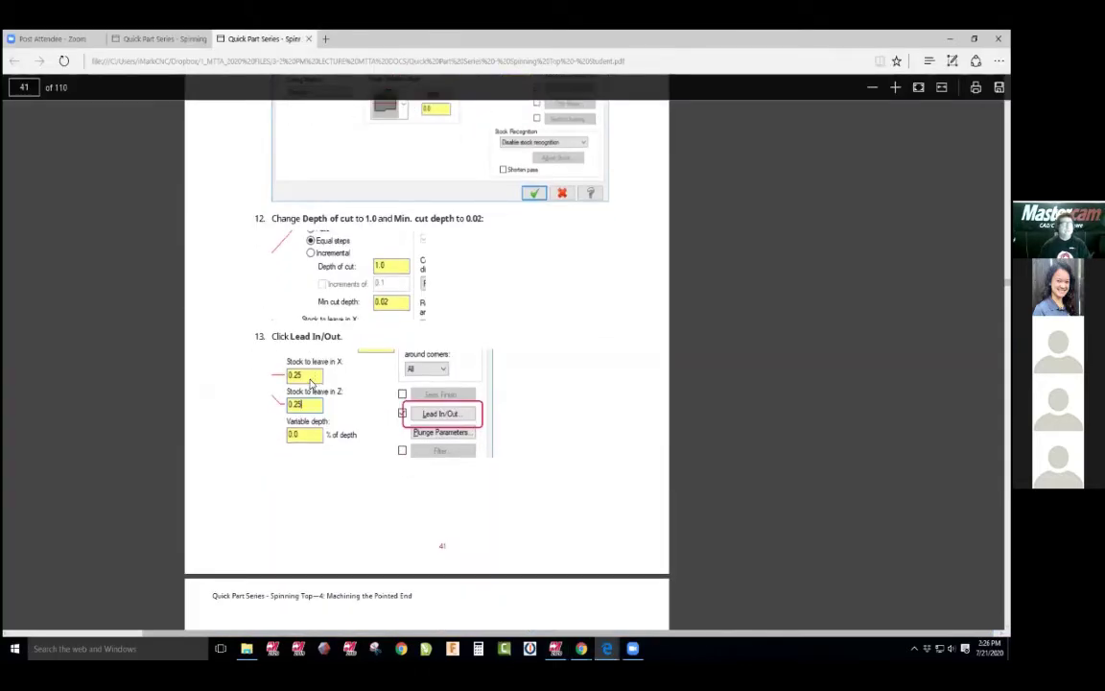
key("alt+Tab")
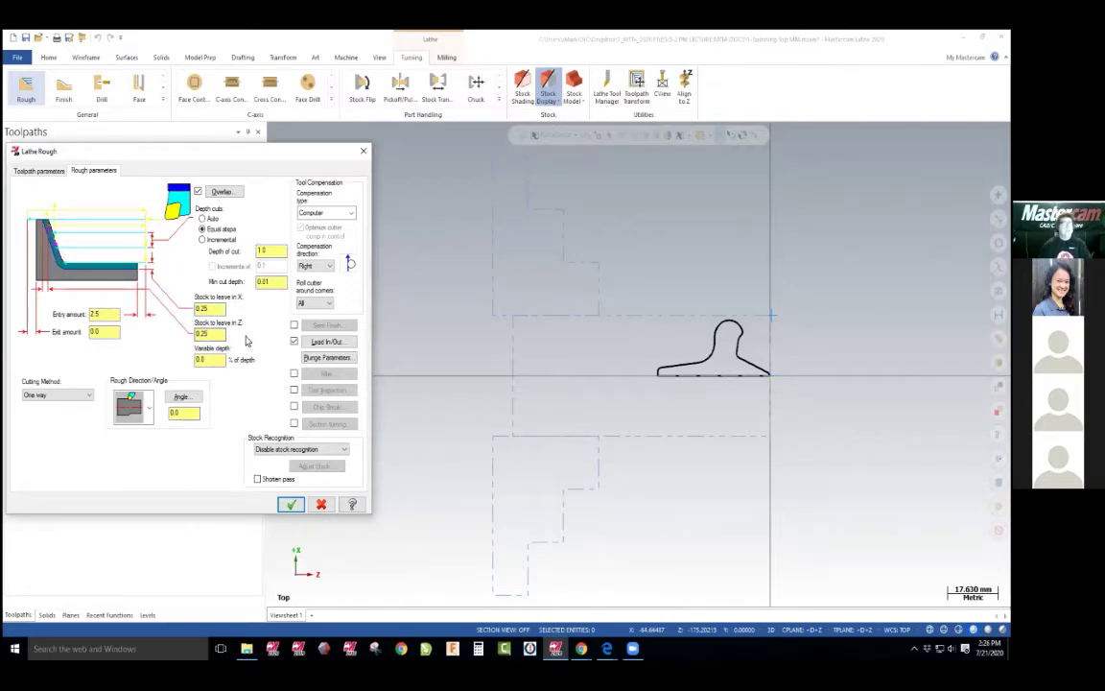
Read the tutorial's Lead in settings and step 14, and open the Lead In/Out settings of the rough toolpath in Mastercam
key("alt+Tab")
scroll(385, 444, "down", 5)
scroll(380, 446, "down", 2)
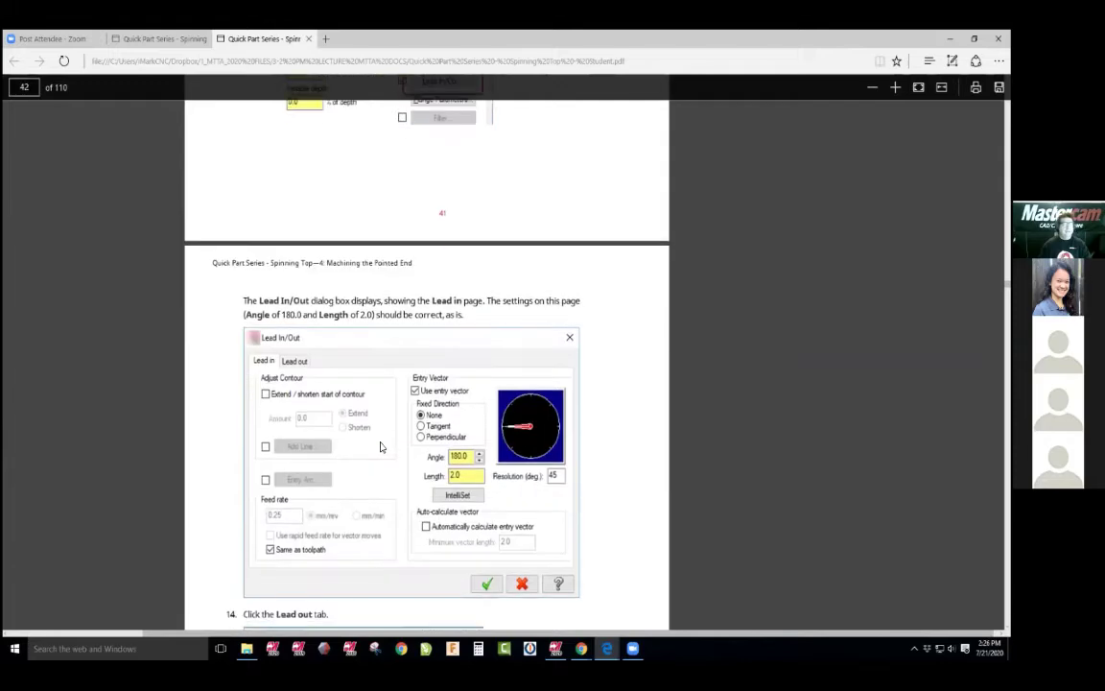
scroll(380, 447, "down", 10)
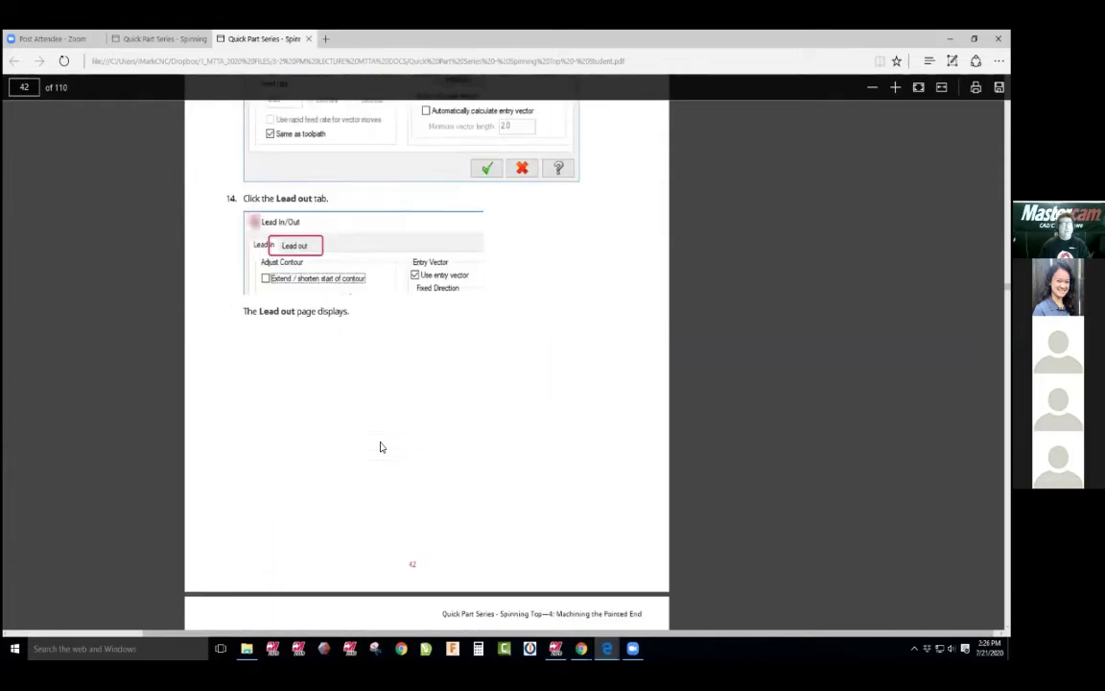
scroll(380, 446, "up", 7)
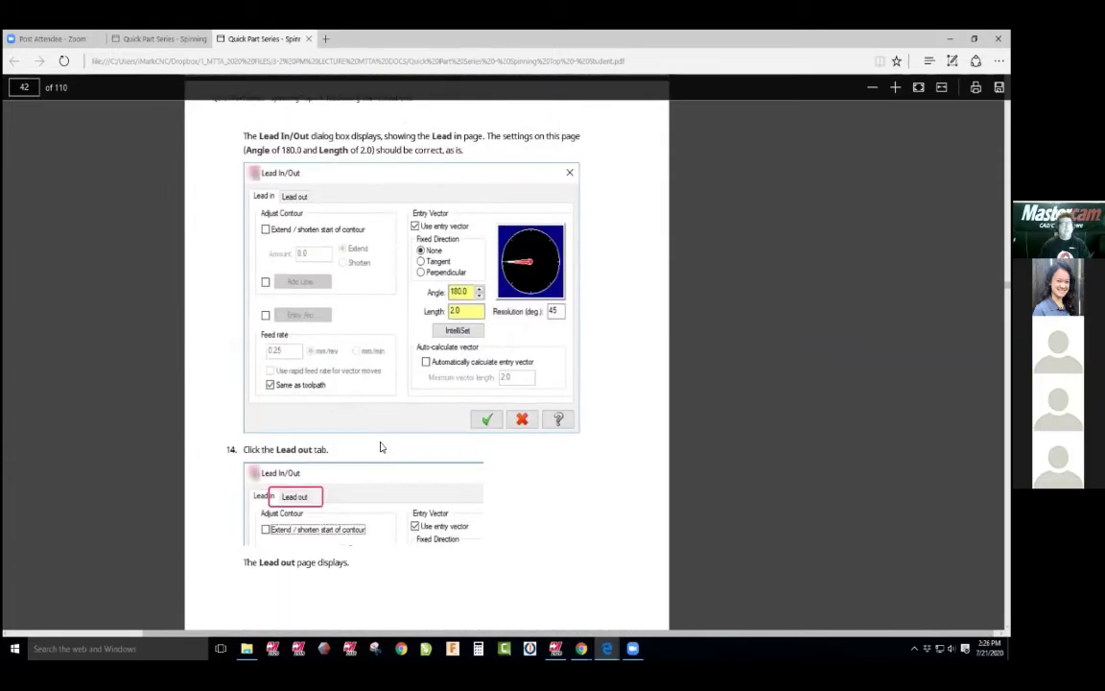
key("alt+Tab")
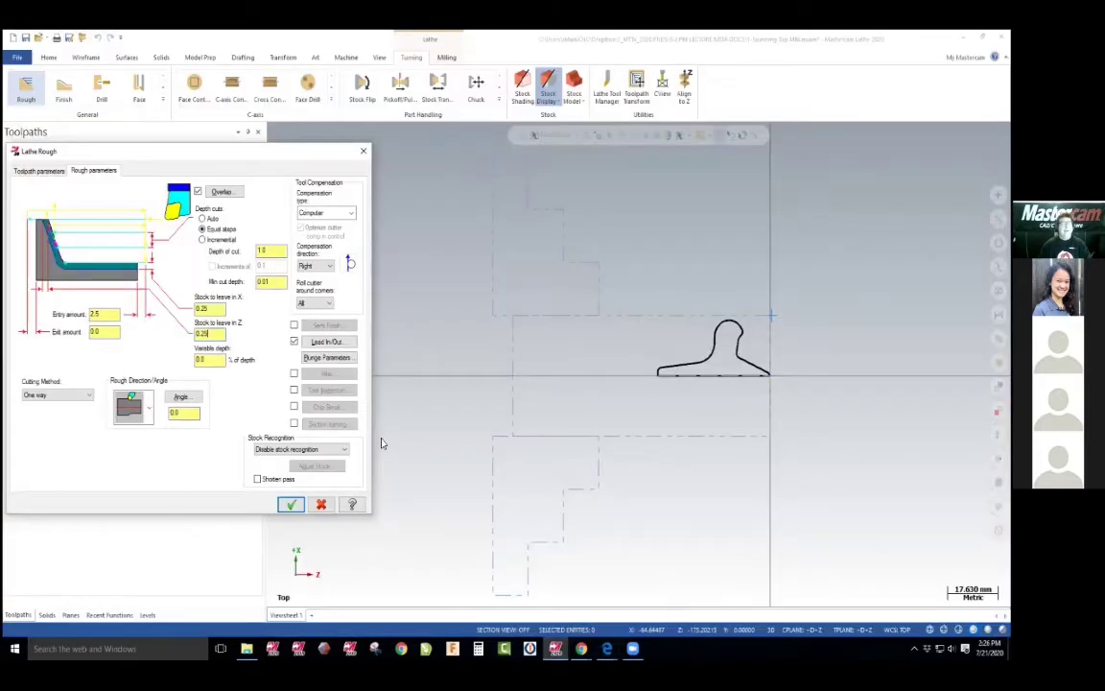
left_click(326, 342)
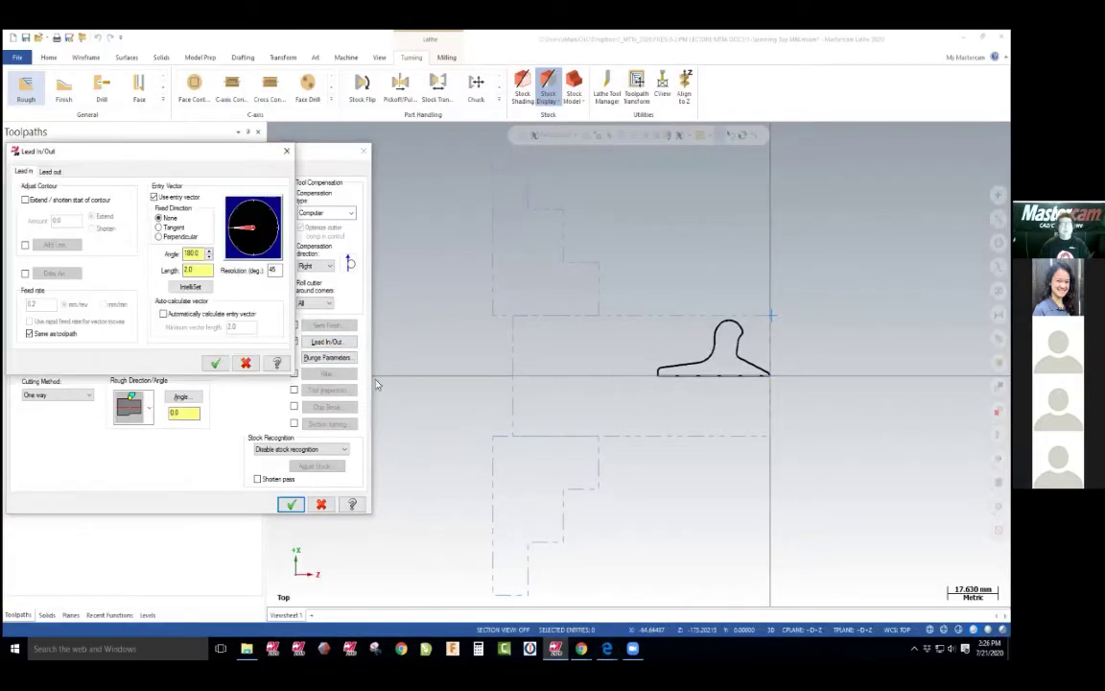
Compare the lead-in entry vector with the tutorial, trying an angle of -135 and setting it back to 180
key("alt+Tab")
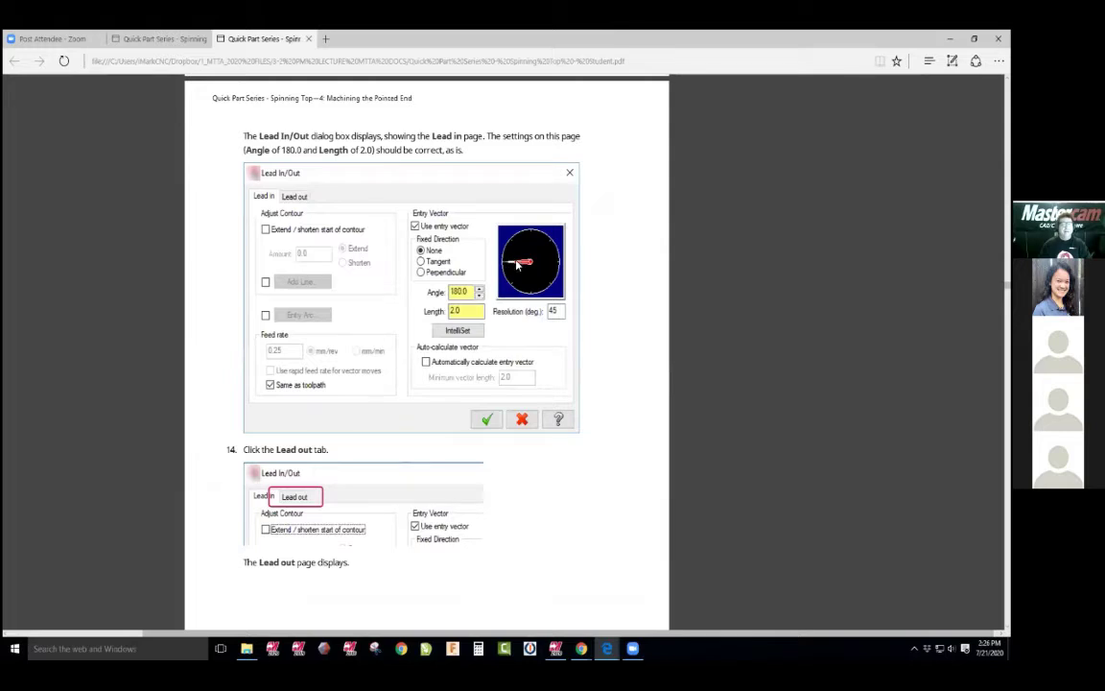
key("alt+Tab")
left_click(240, 248)
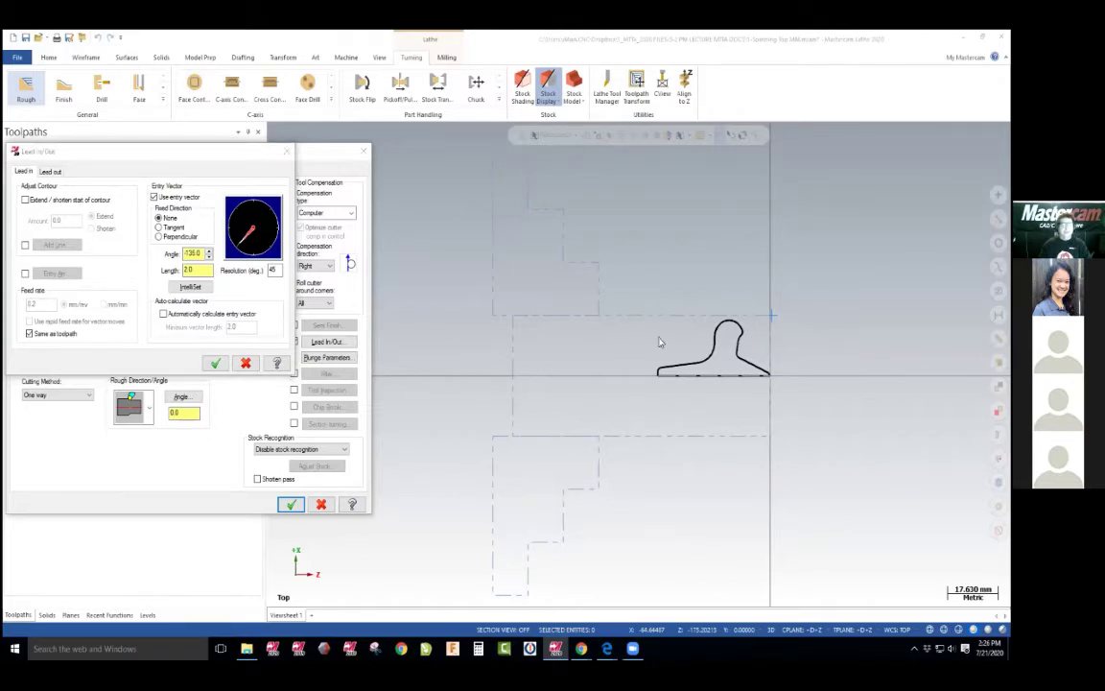
left_click(227, 233)
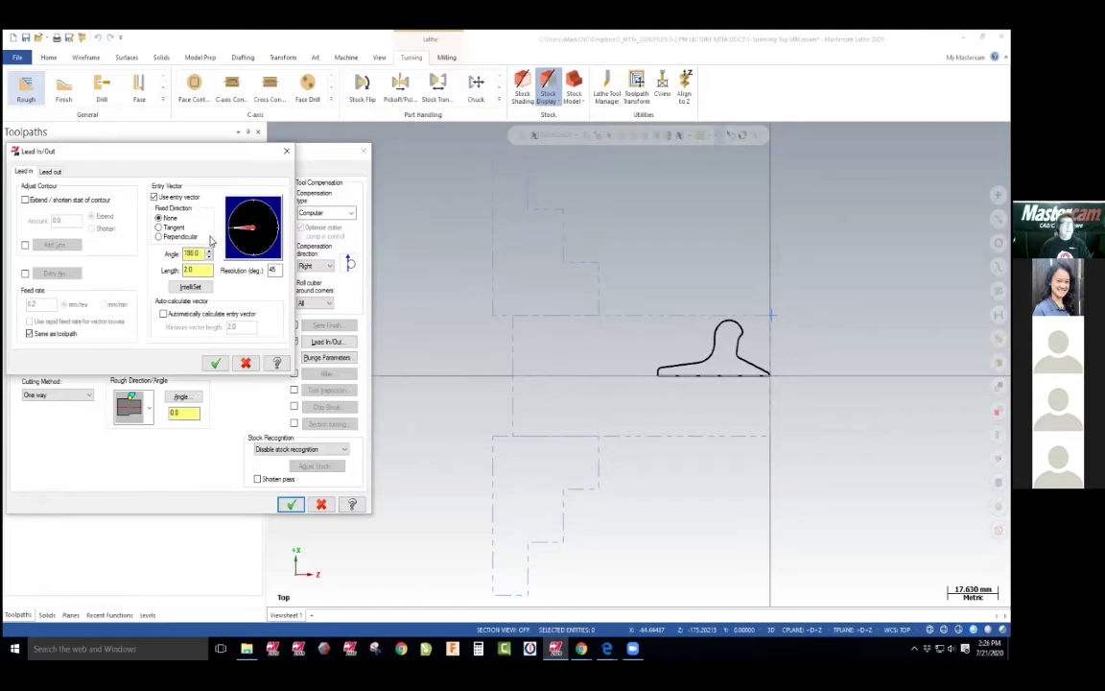
Check step 15 in the tutorial PDF and set the lead-out exit vector's angle to 90 in Mastercam
left_click(48, 172)
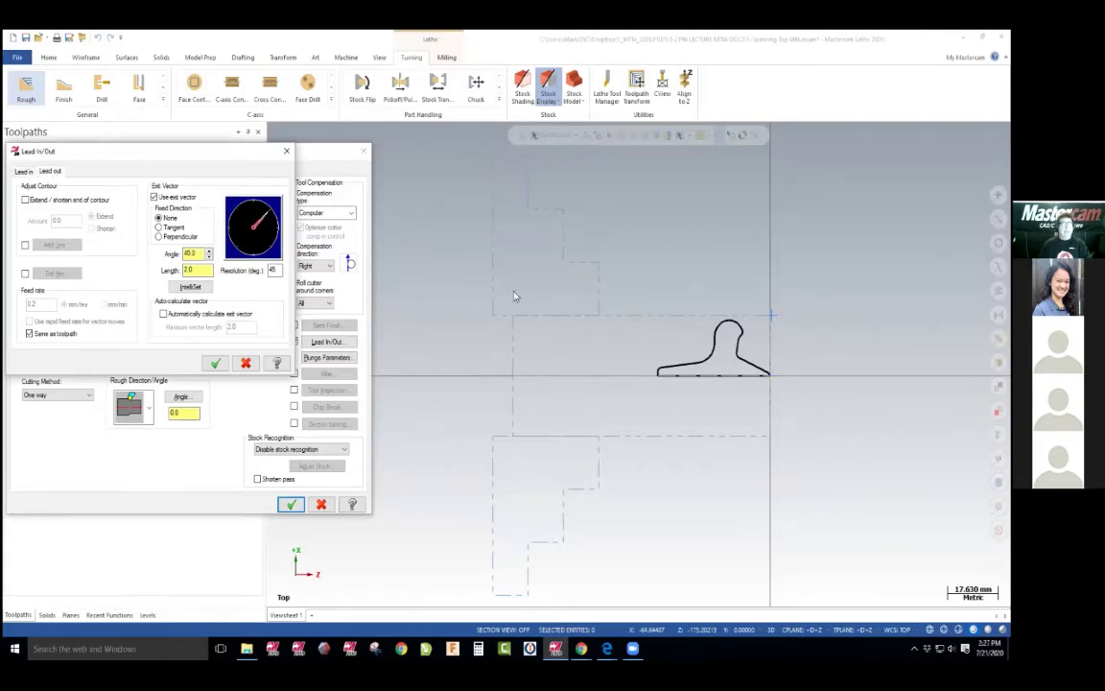
key("alt+Tab")
scroll(491, 328, "down", 10)
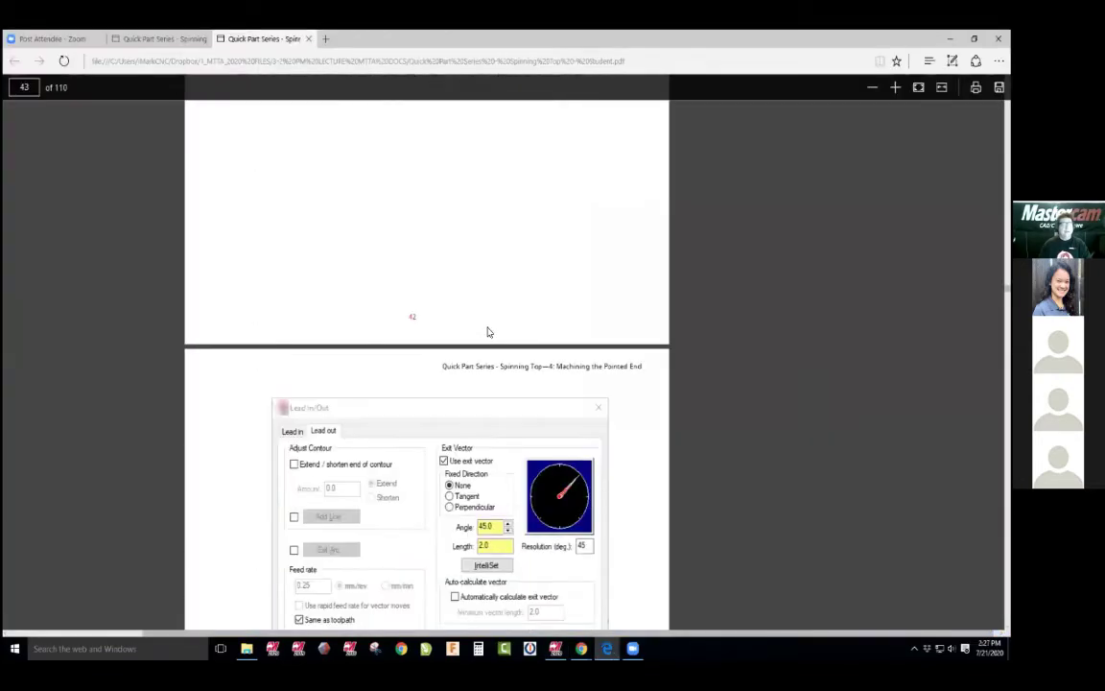
scroll(487, 332, "down", 8)
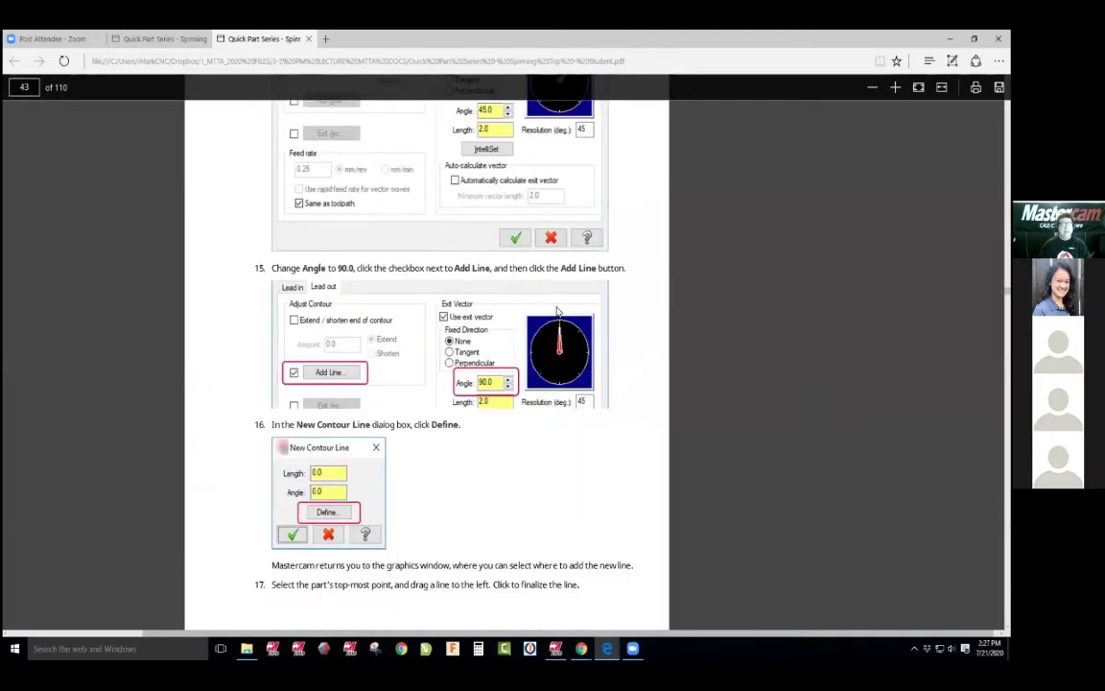
key("alt+Tab")
left_click(252, 211)
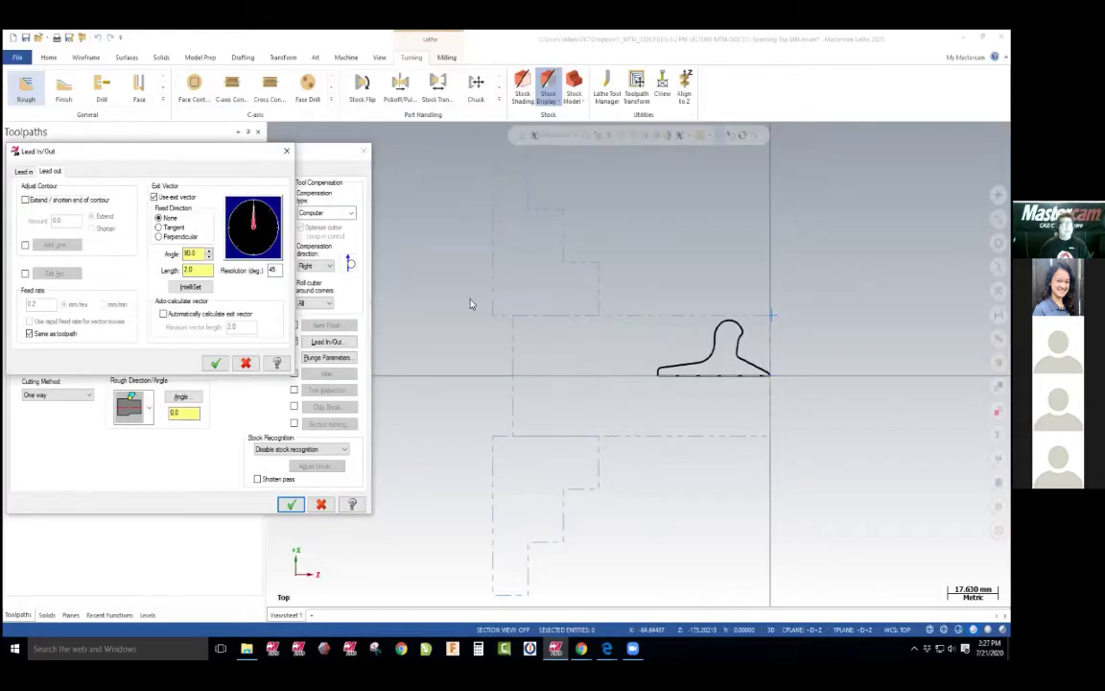
left_click(269, 215)
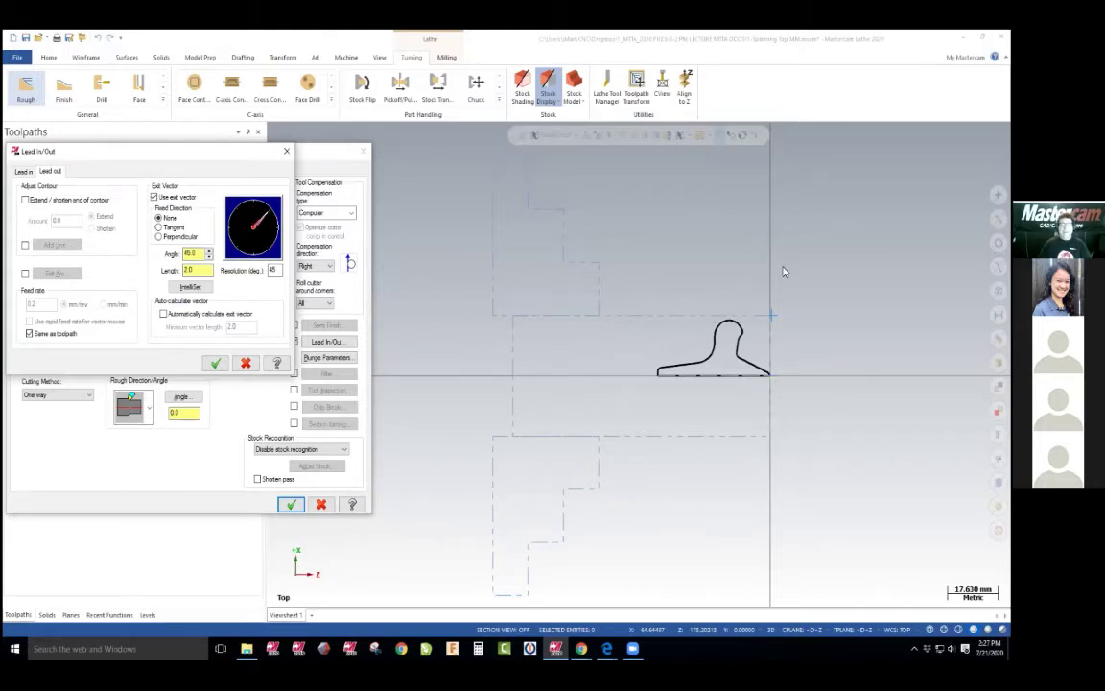
left_click(255, 211)
Read tutorial steps 15 to 18, enable Add Line for the lead-out in Mastercam and open the new contour line's settings
key("alt+Tab")
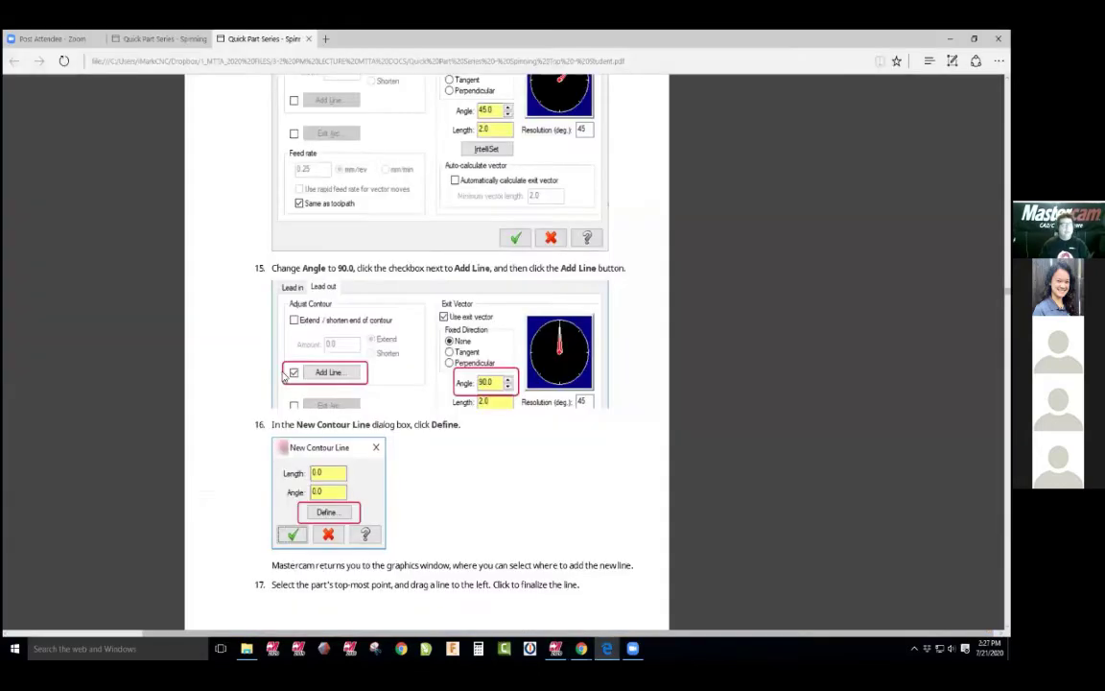
scroll(361, 353, "down", 3)
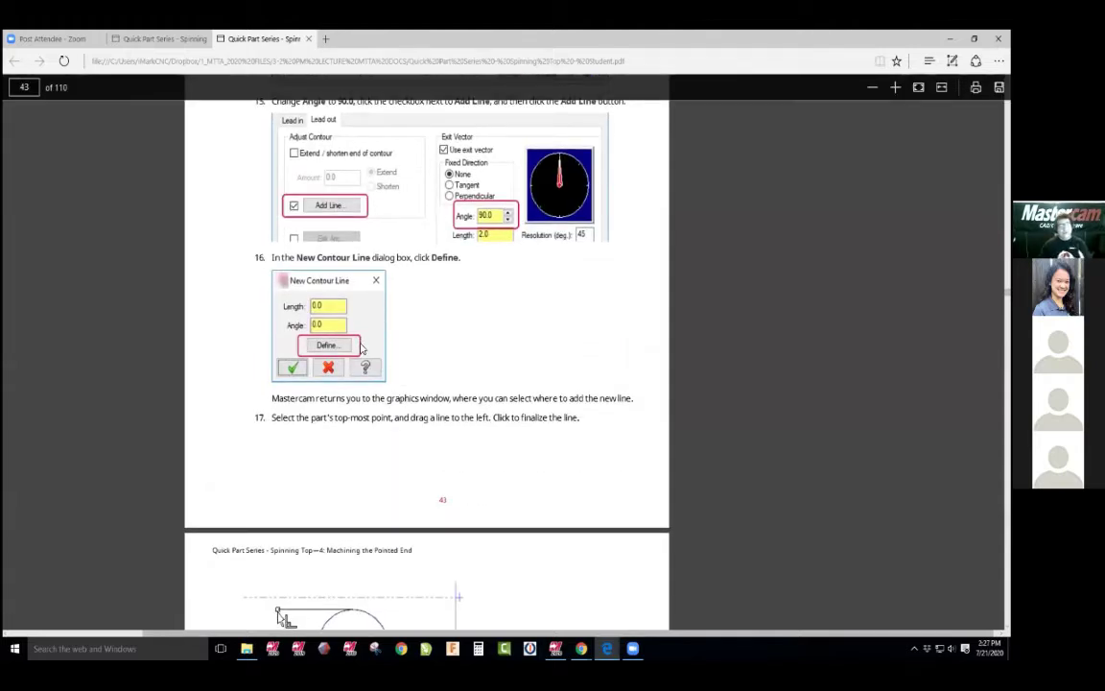
scroll(374, 347, "down", 1)
scroll(380, 355, "down", 1)
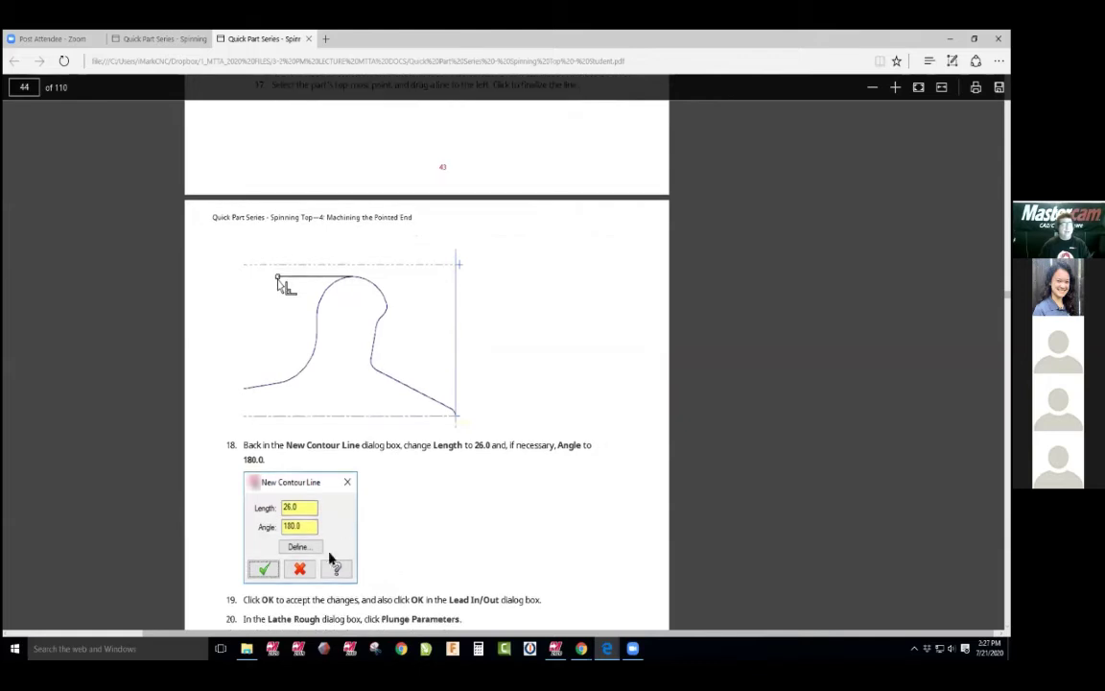
scroll(318, 514, "up", 5)
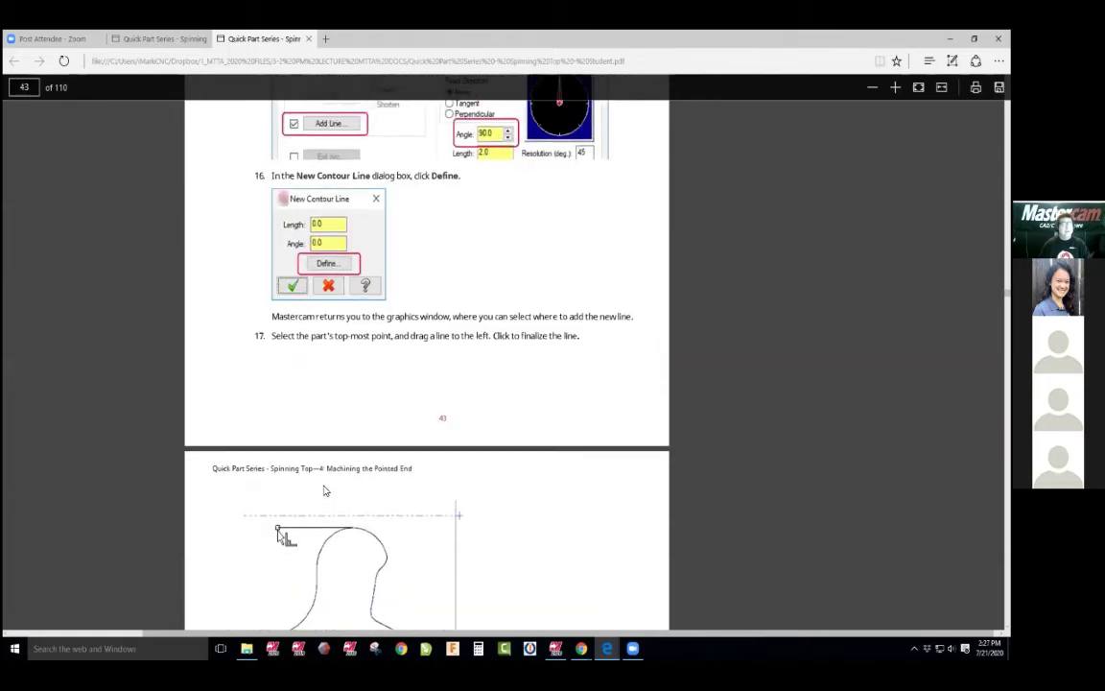
key("alt+Tab")
left_click(25, 245)
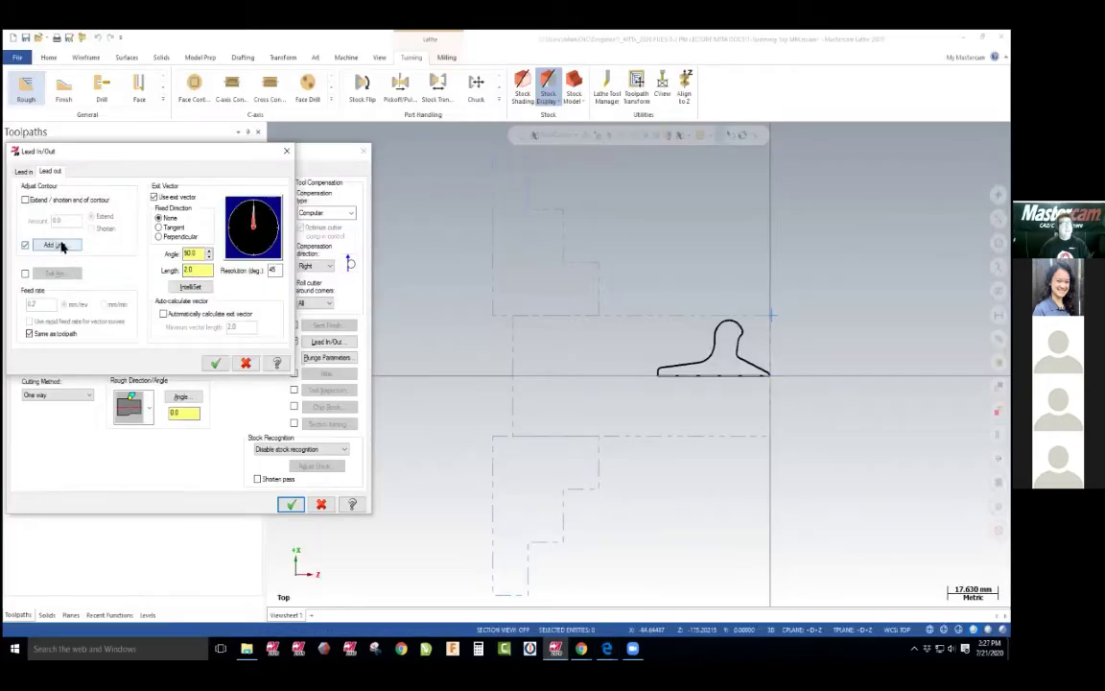
left_click(54, 245)
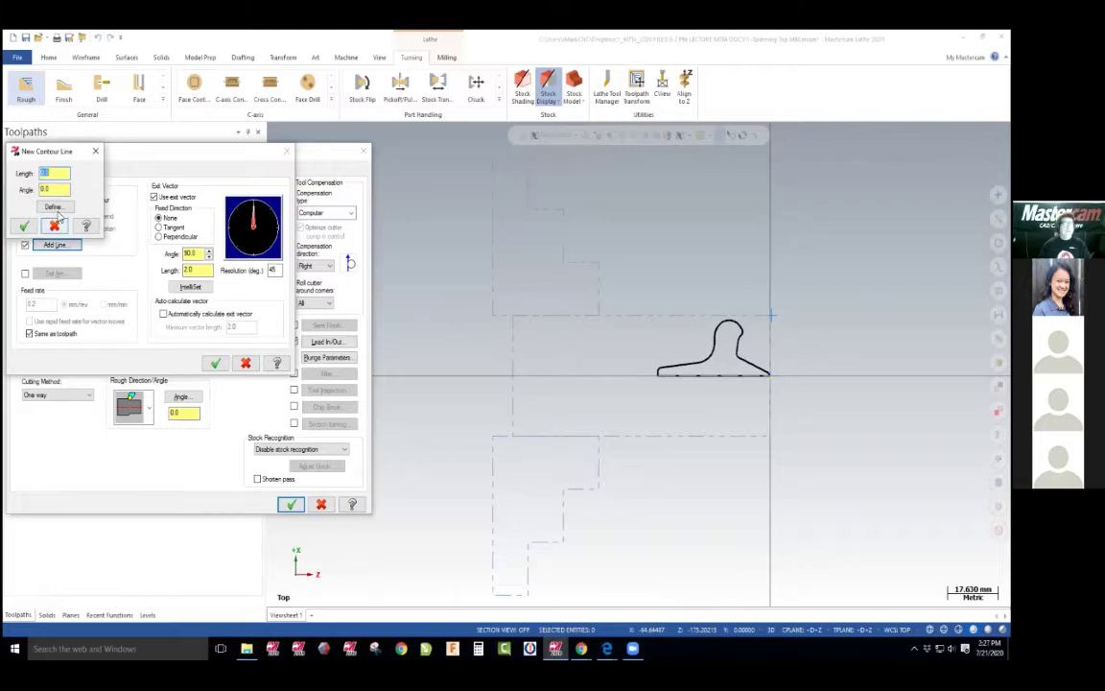
Define the lead-out's new contour line graphically, starting at the part's topmost point and running horizontally toward the chuck
left_click(53, 206)
left_click(731, 324)
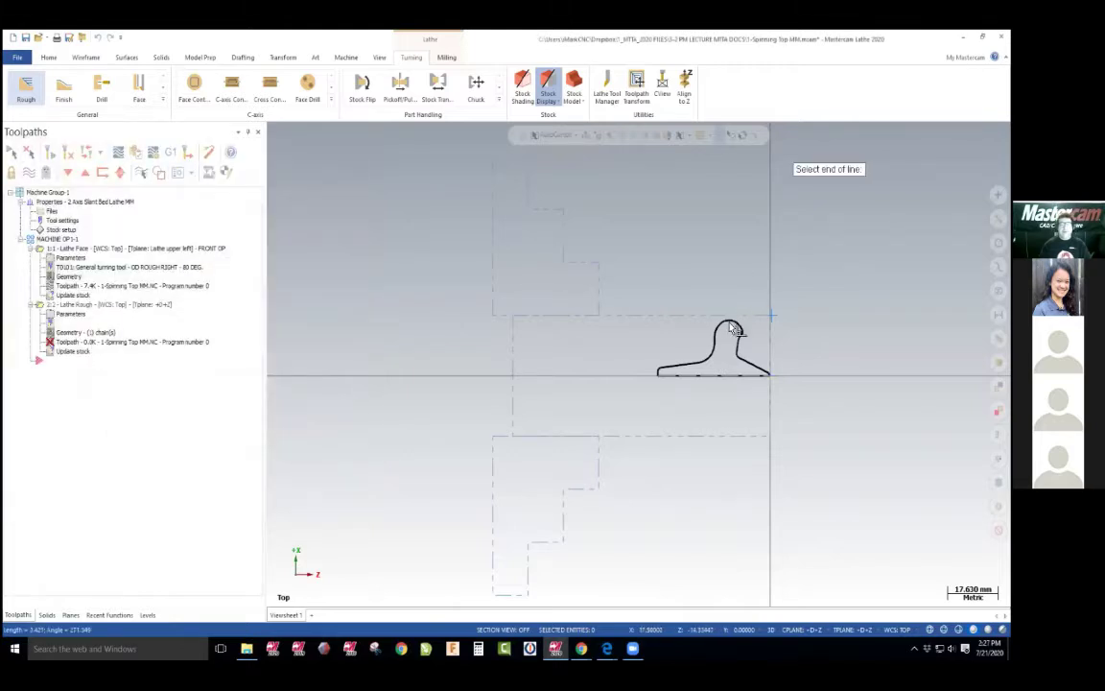
left_click(696, 324)
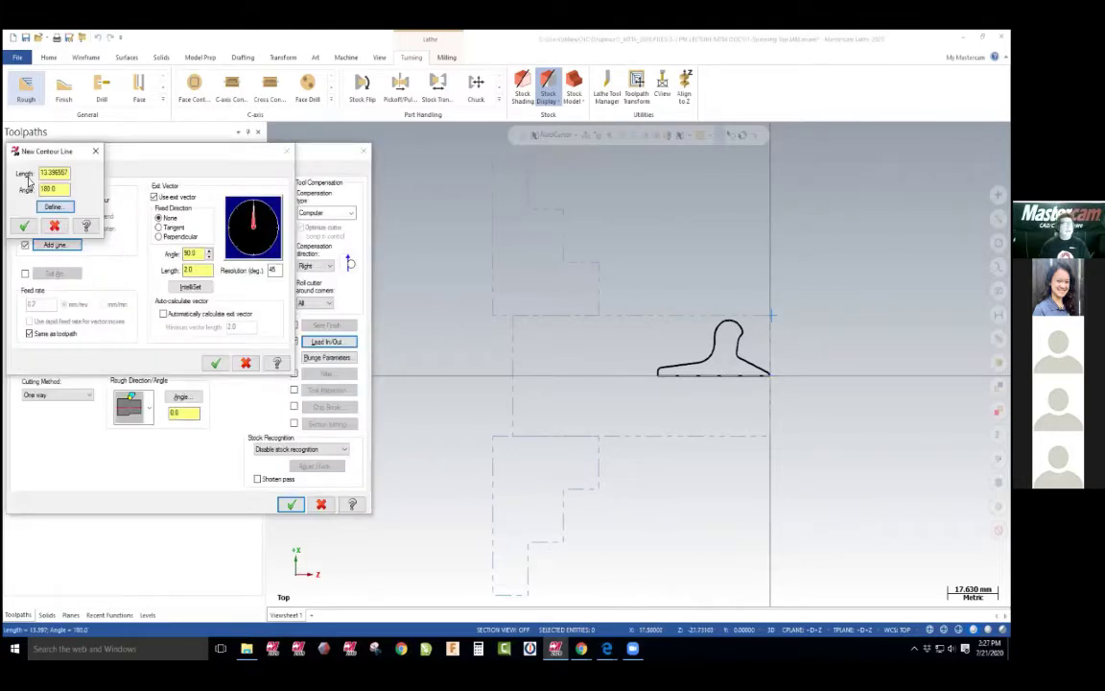
Set the new contour line's length to 26.0, checking the value in the Spinning Top PDF guide
left_click_drag(69, 172, 25, 175)
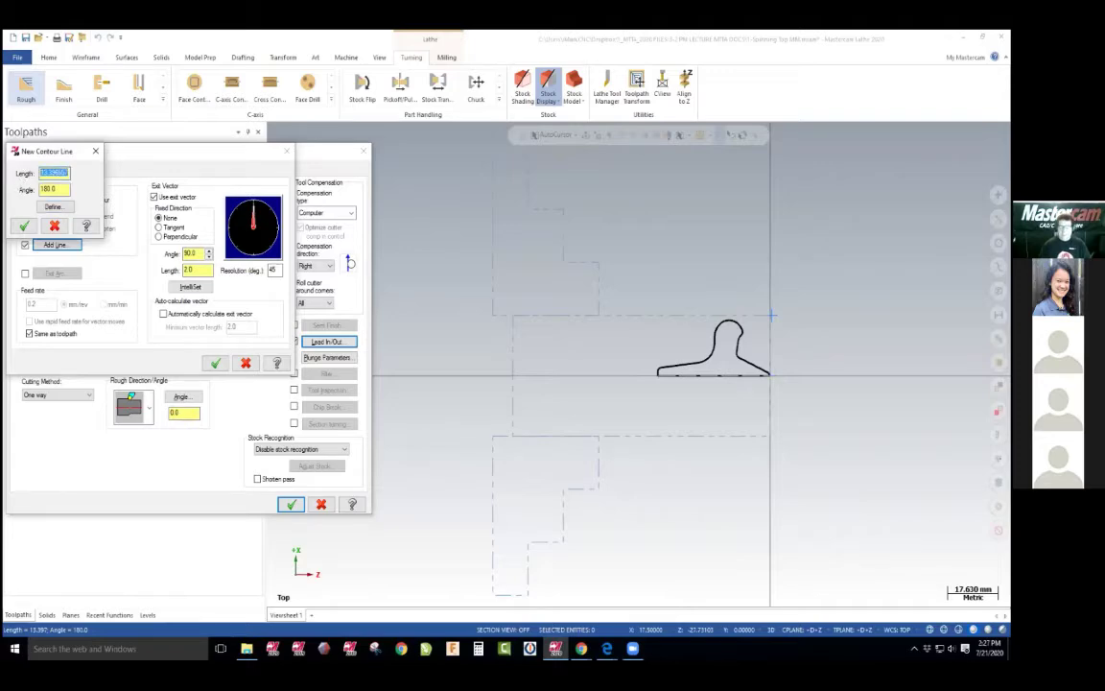
type("10")
key("alt+Tab")
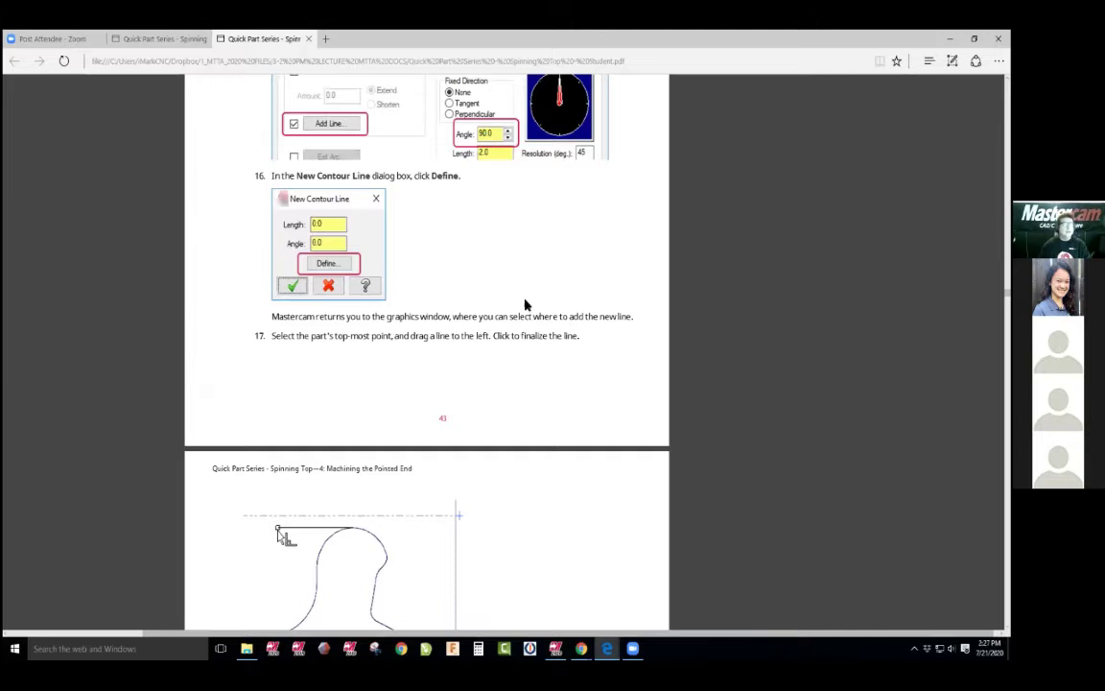
scroll(525, 305, "down", 5)
key("alt+Tab")
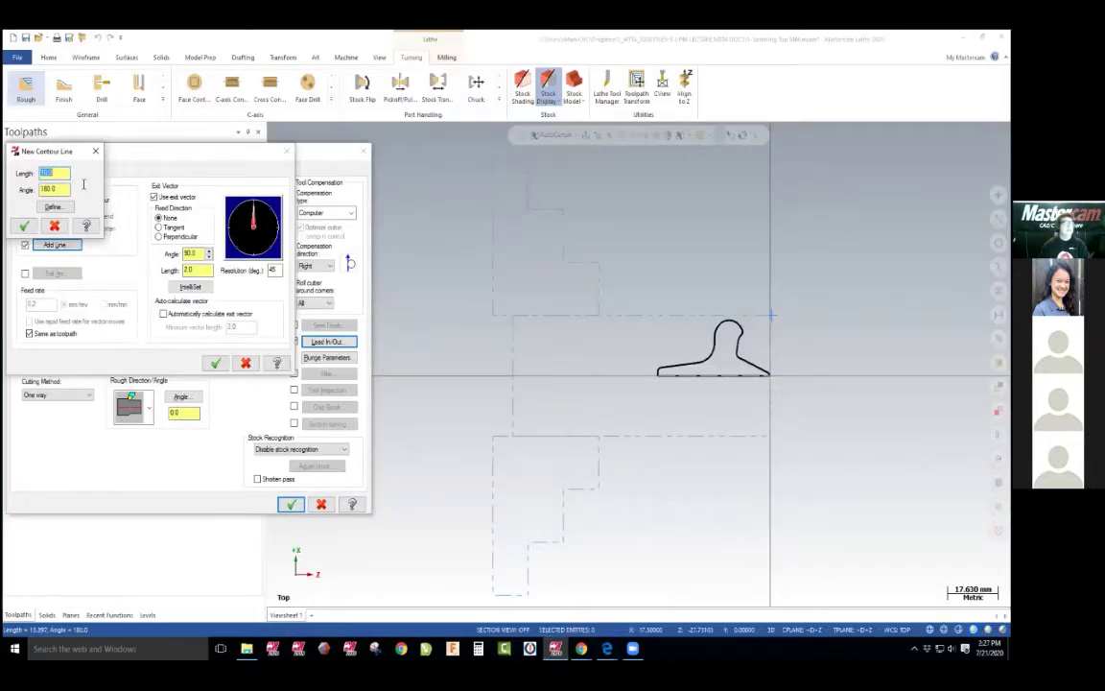
left_click_drag(49, 173, 7, 182)
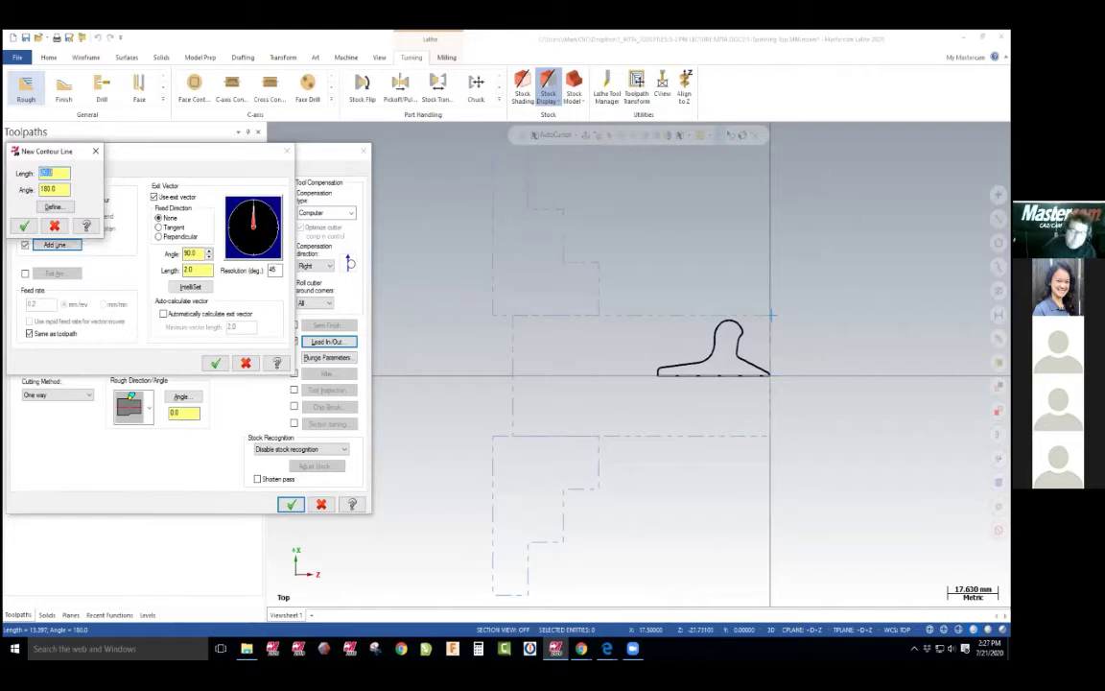
Accept the contour line, Lead In/Out and Lathe Rough settings to generate the roughing toolpath
left_click(24, 227)
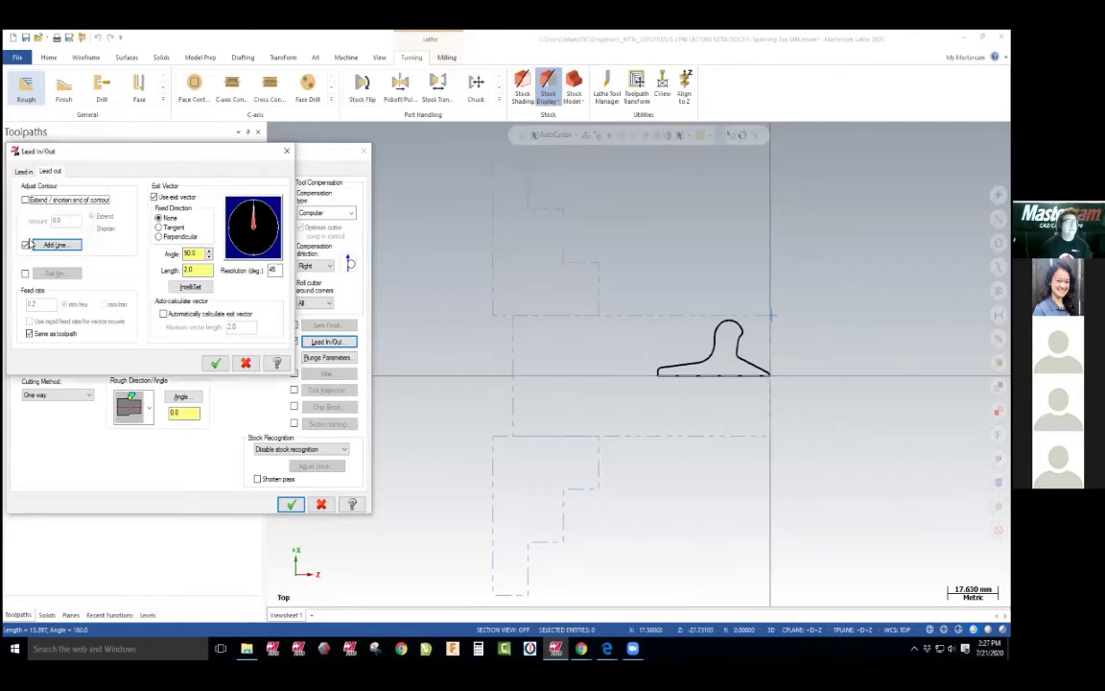
left_click(212, 364)
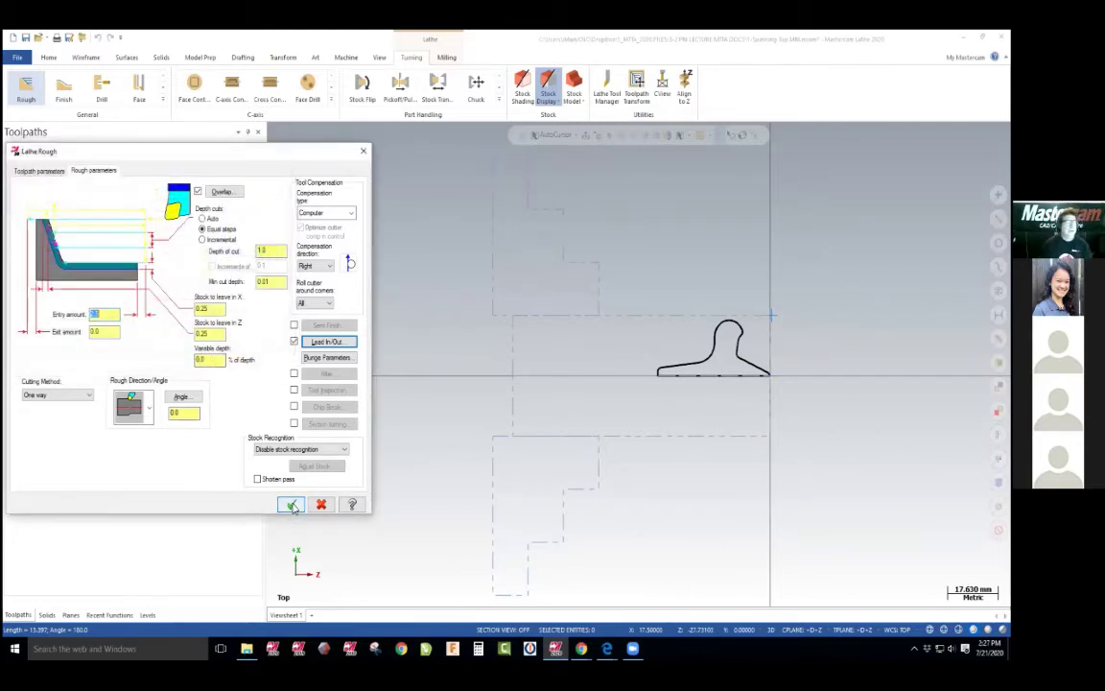
left_click(291, 504)
scroll(669, 323, "up", 3)
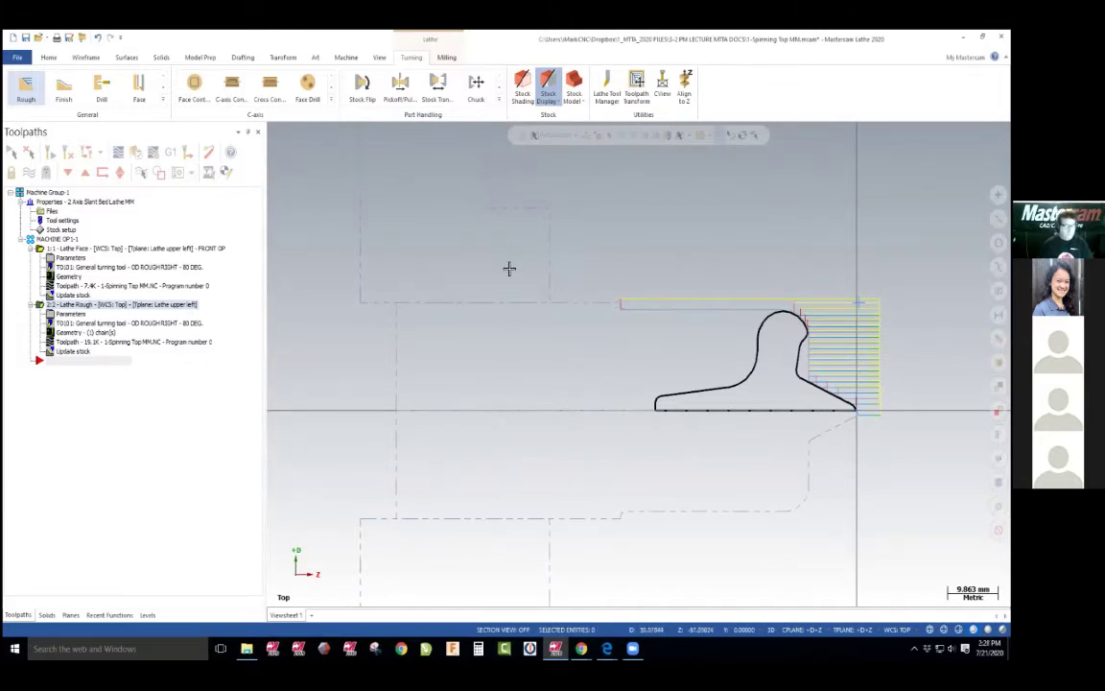
Read the Spinning Top PDF guide from the plunge parameters through the finish toolpath's chaining instructions, returning to Mastercam
key("alt+Tab")
scroll(506, 271, "down", 3)
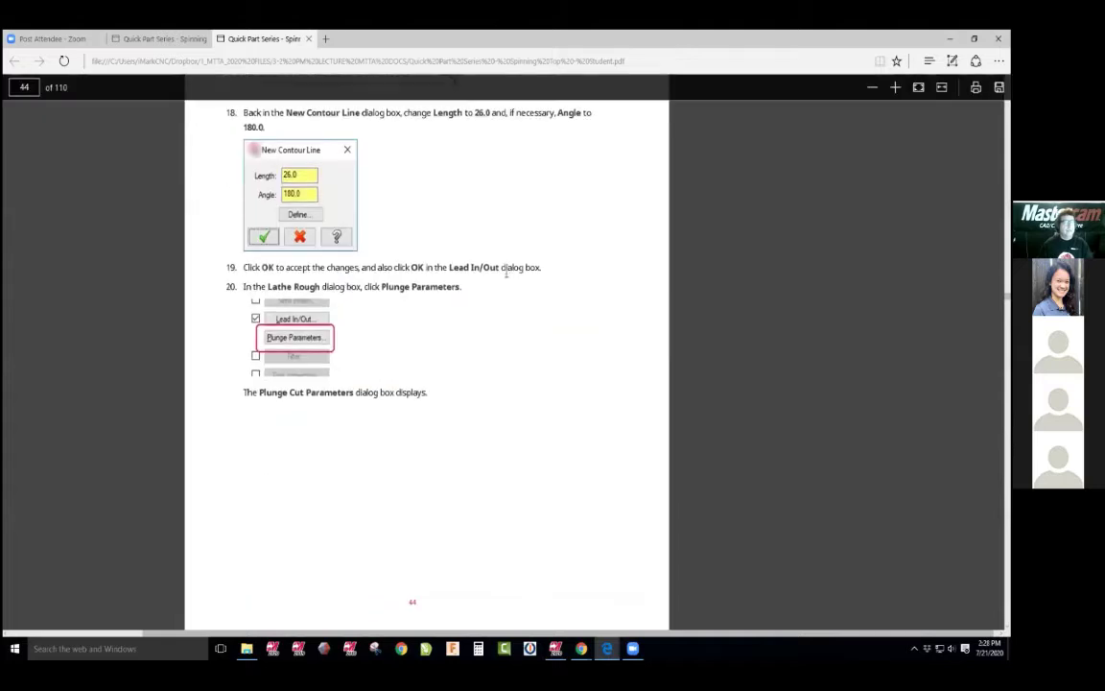
scroll(359, 339, "down", 2)
scroll(355, 341, "up", 5)
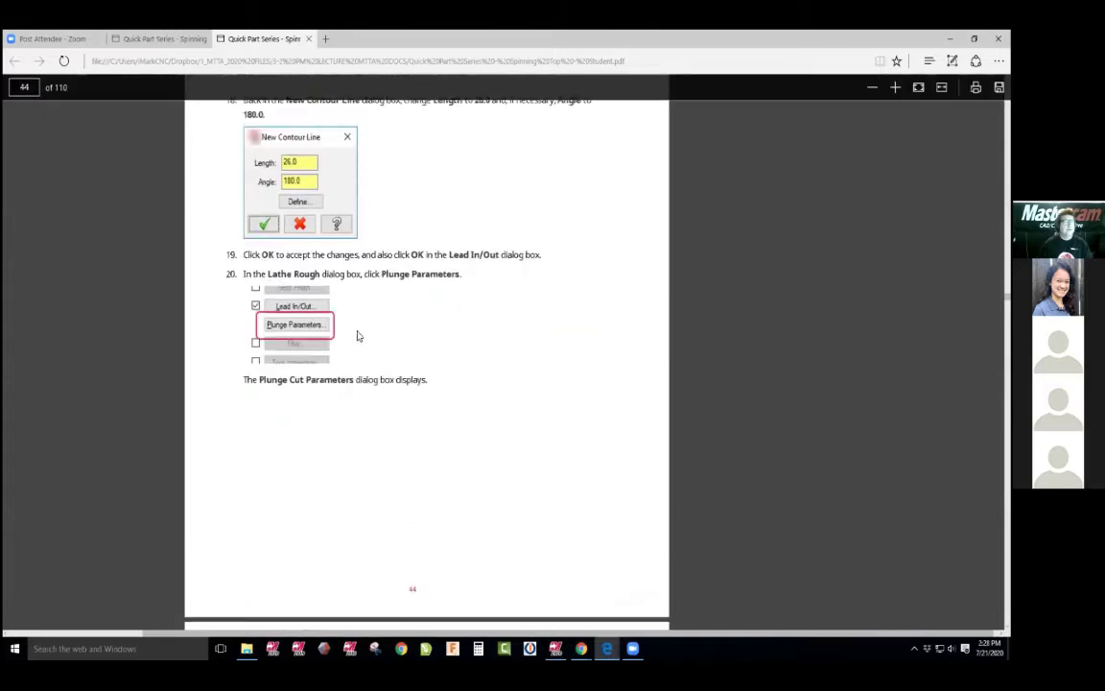
scroll(327, 331, "down", 10)
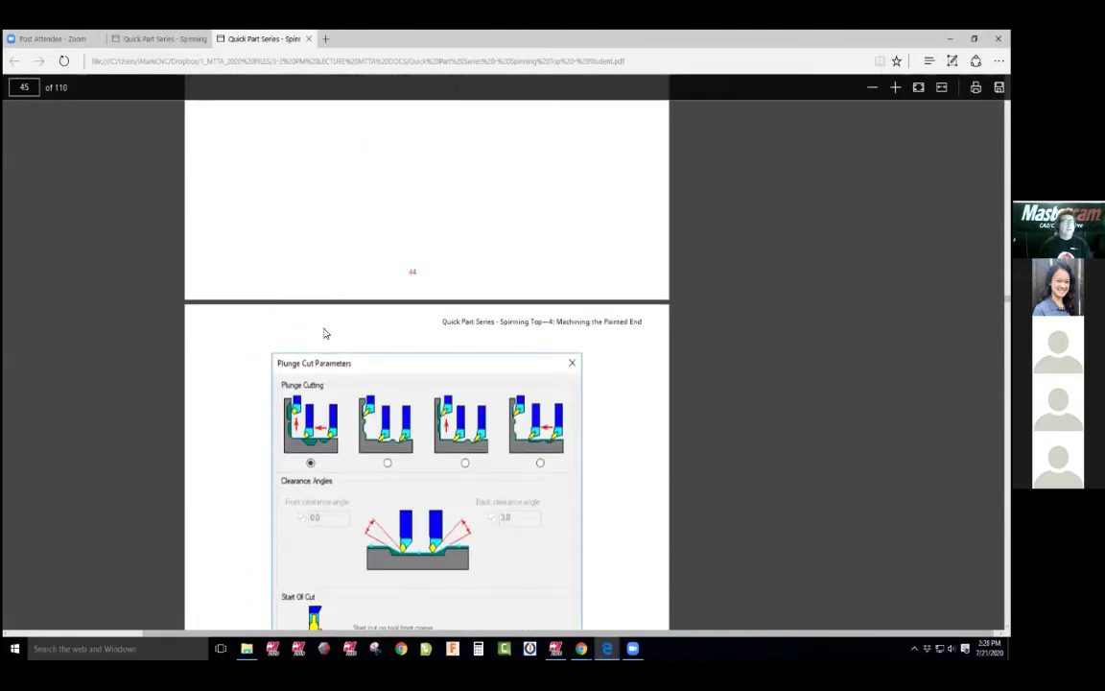
scroll(316, 357, "down", 15)
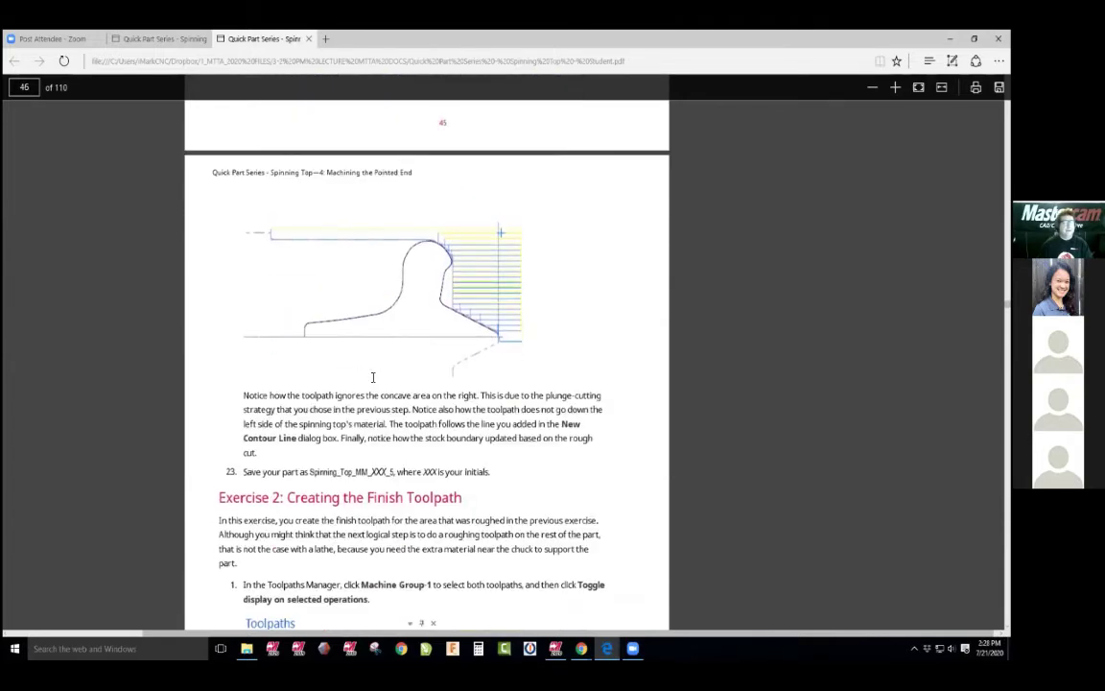
scroll(372, 379, "down", 6)
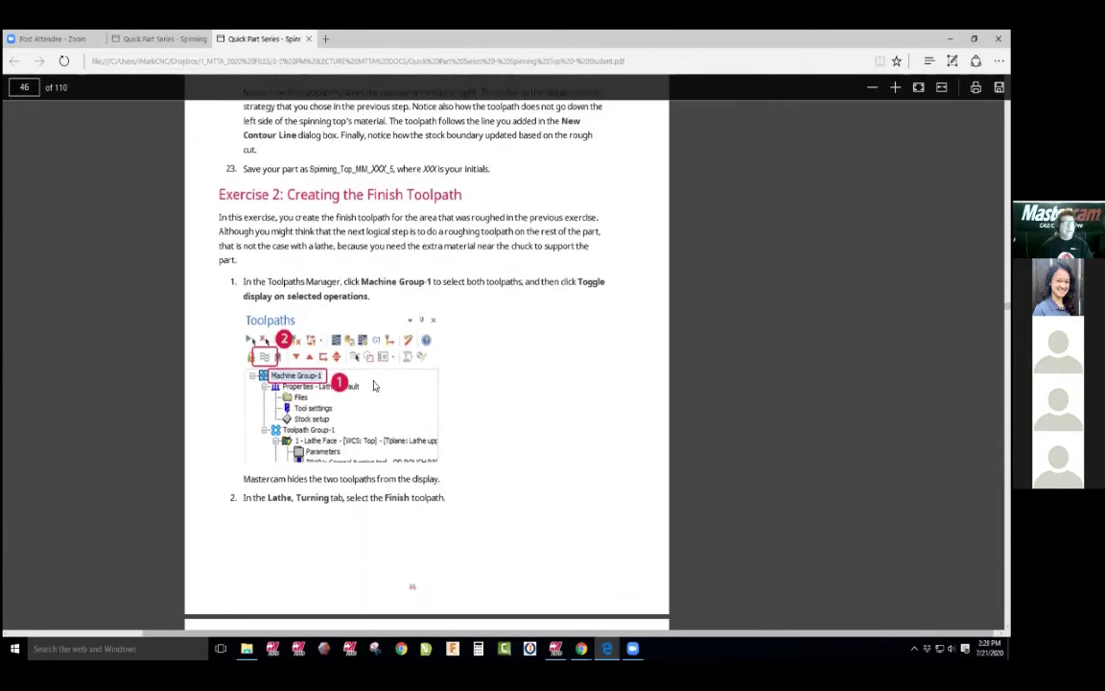
scroll(377, 384, "up", 4)
scroll(377, 383, "down", 15)
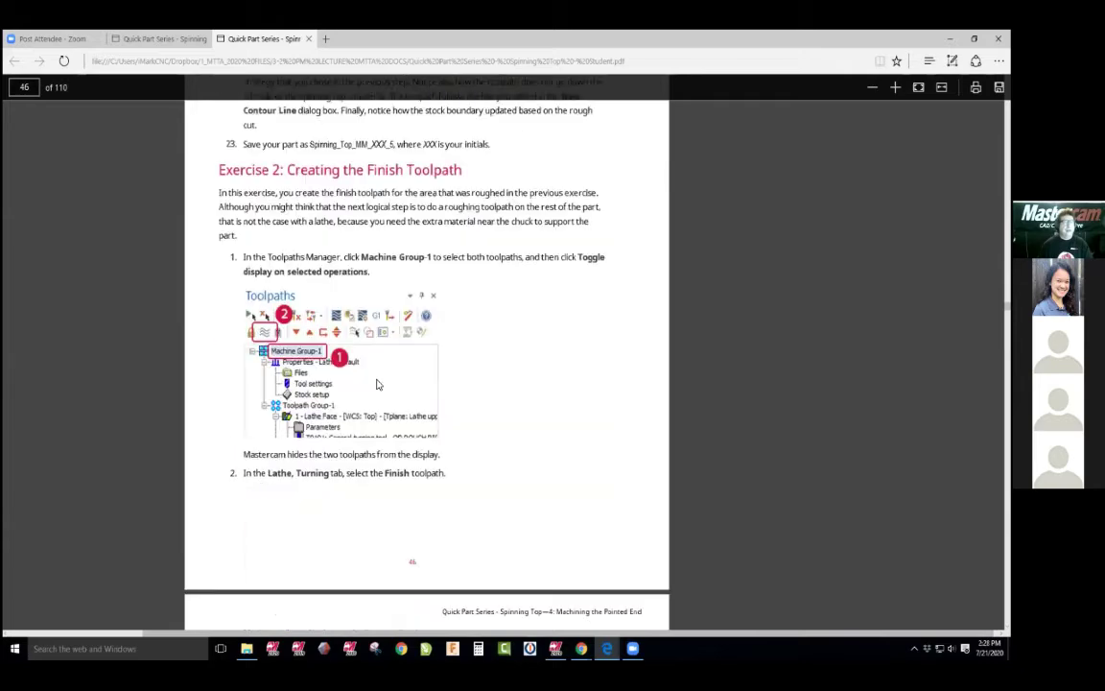
scroll(378, 384, "down", 8)
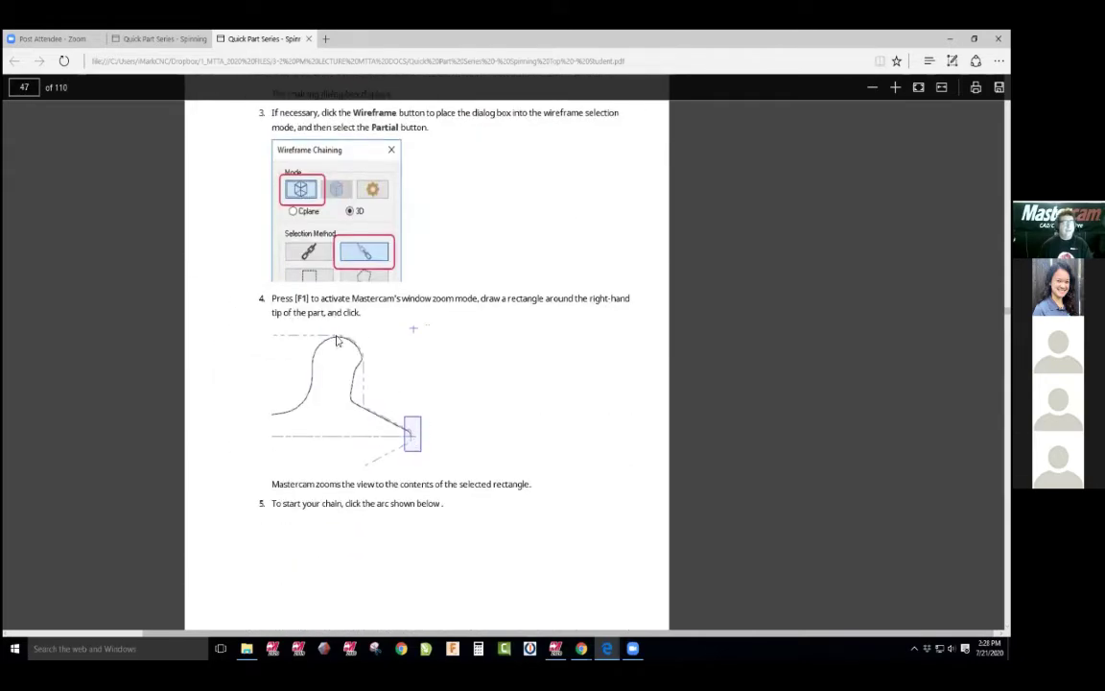
scroll(313, 372, "down", 18)
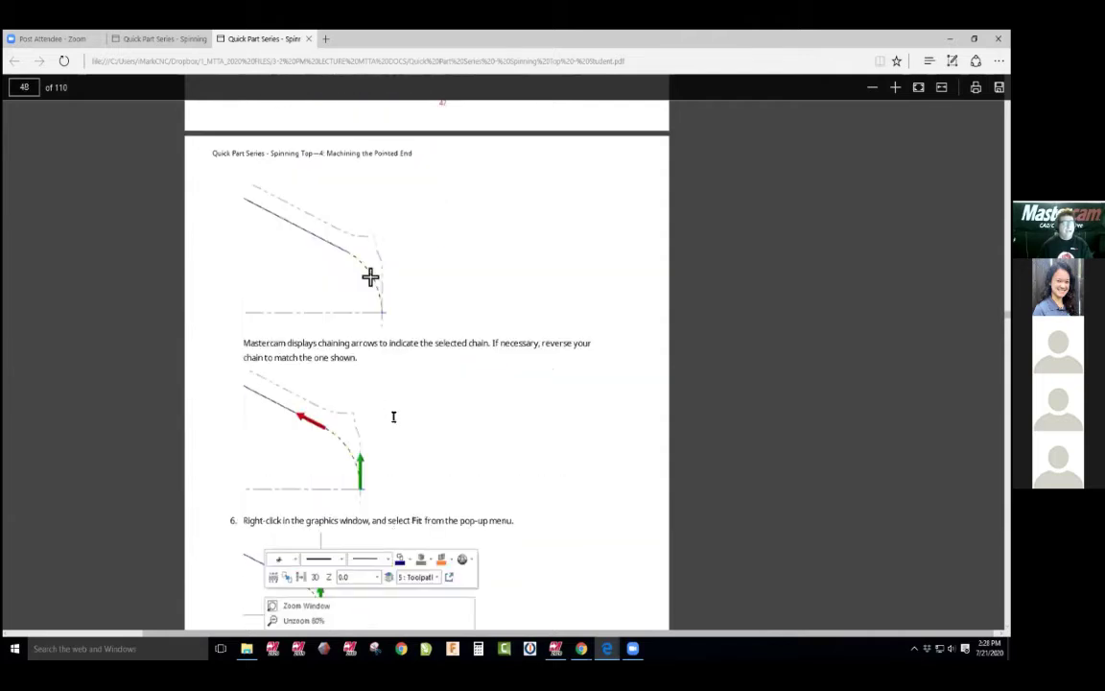
scroll(394, 416, "down", 8)
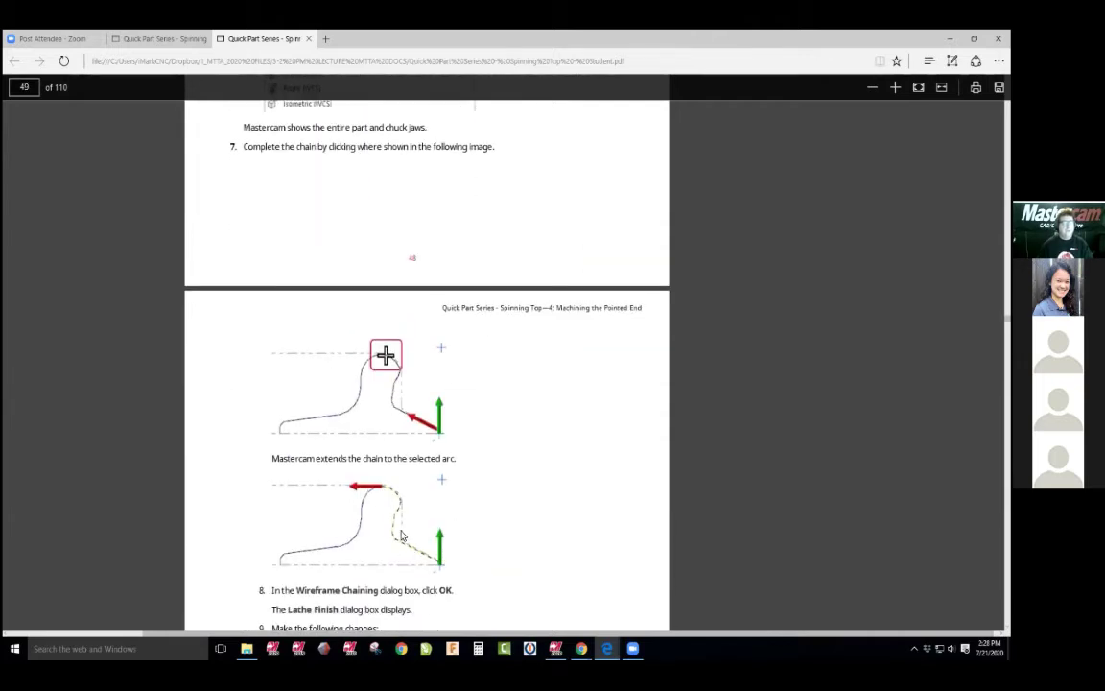
key("alt+Tab")
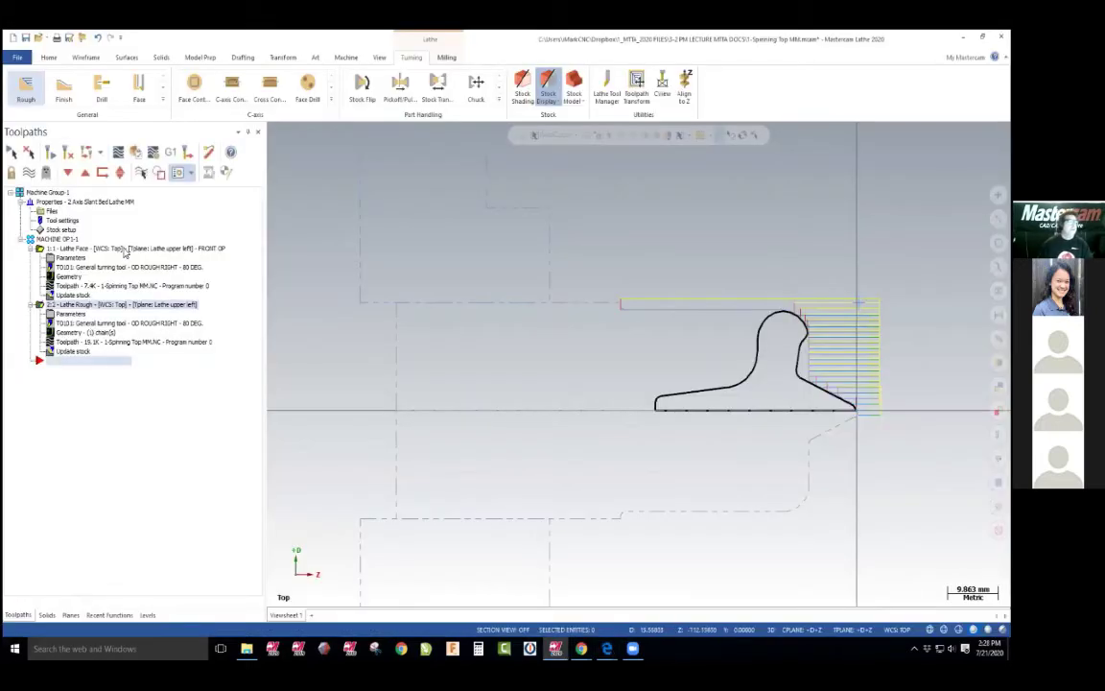
Start a Finish toolpath and begin a partial wireframe chain at the small arc on the part's pointed tip
left_click(65, 91)
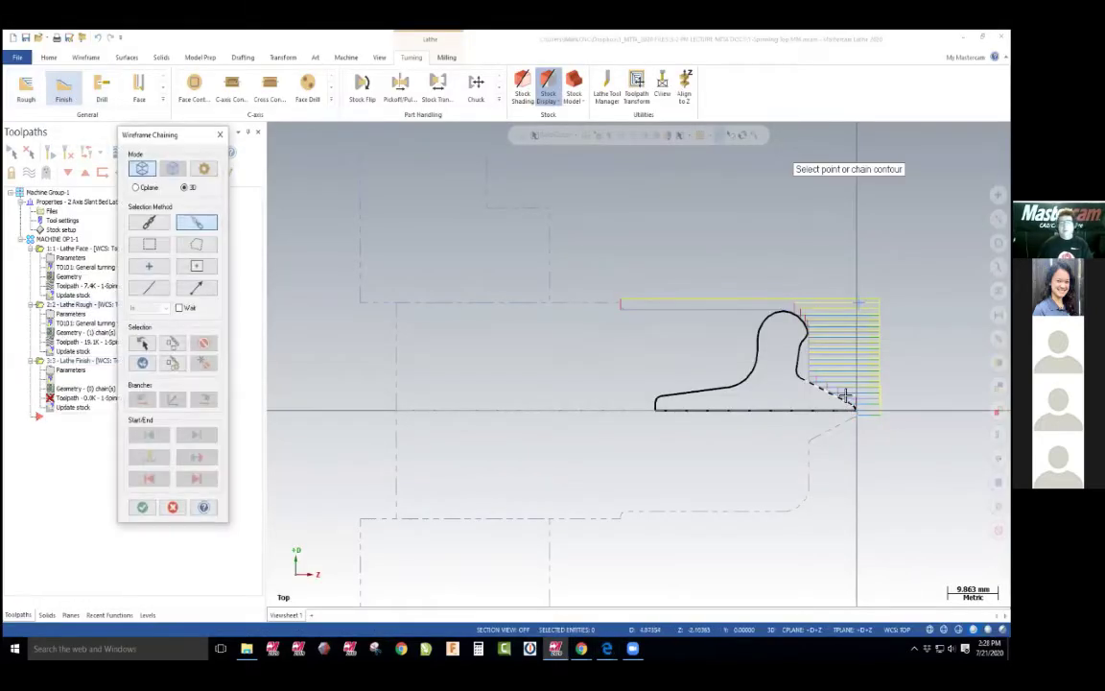
key("F1")
left_click_drag(850, 383, 843, 424)
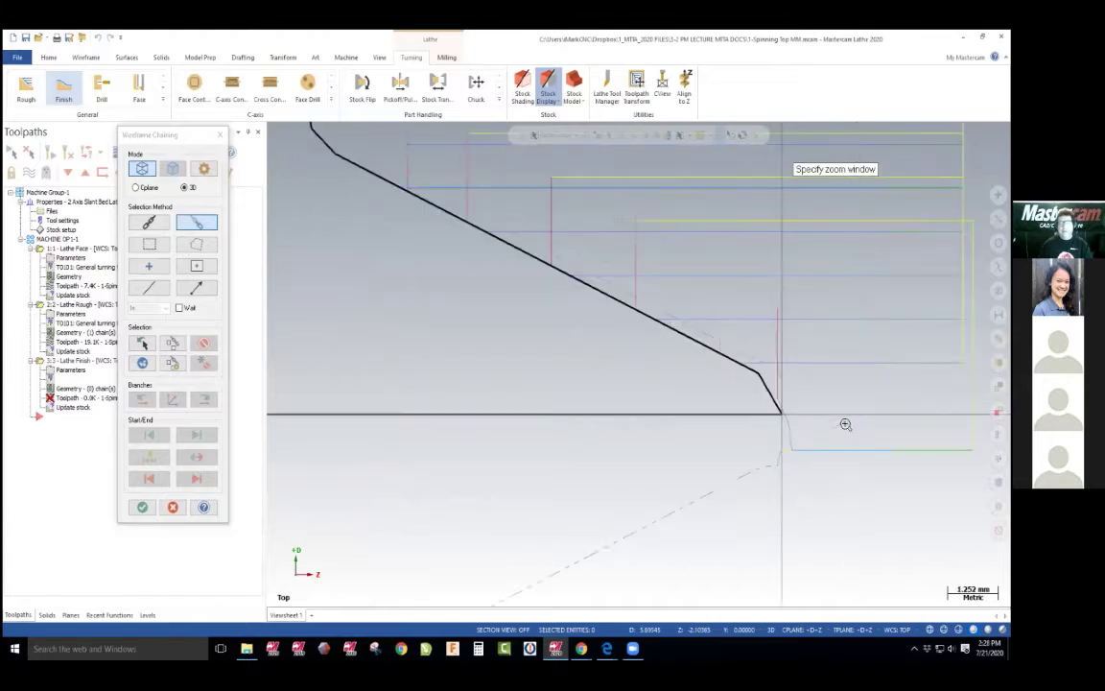
left_click(661, 392)
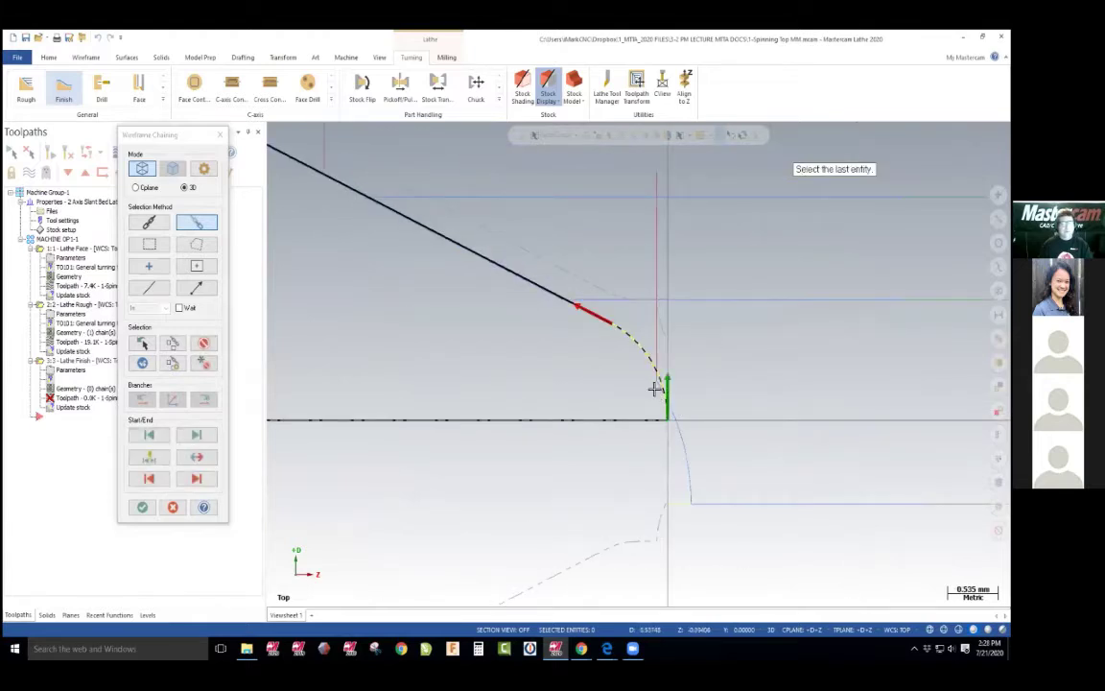
Extend the partial chain to the large arc at the part's top and accept the chaining
key("F2")
key("F1")
left_click_drag(792, 365, 692, 304)
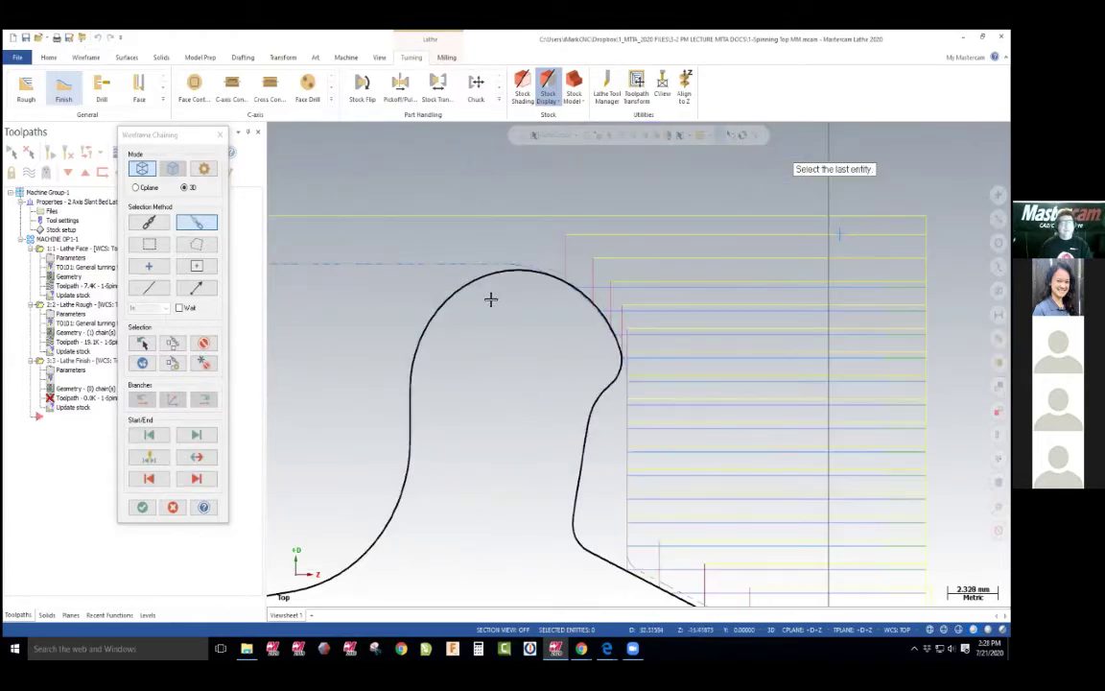
left_click(460, 296)
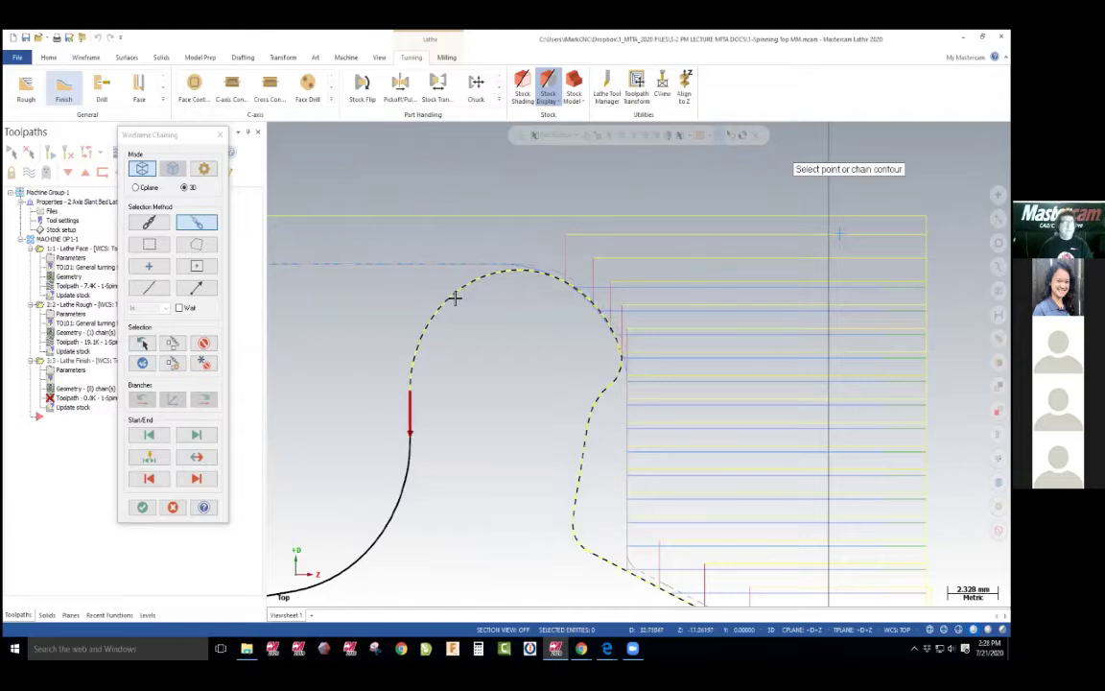
left_click(142, 510)
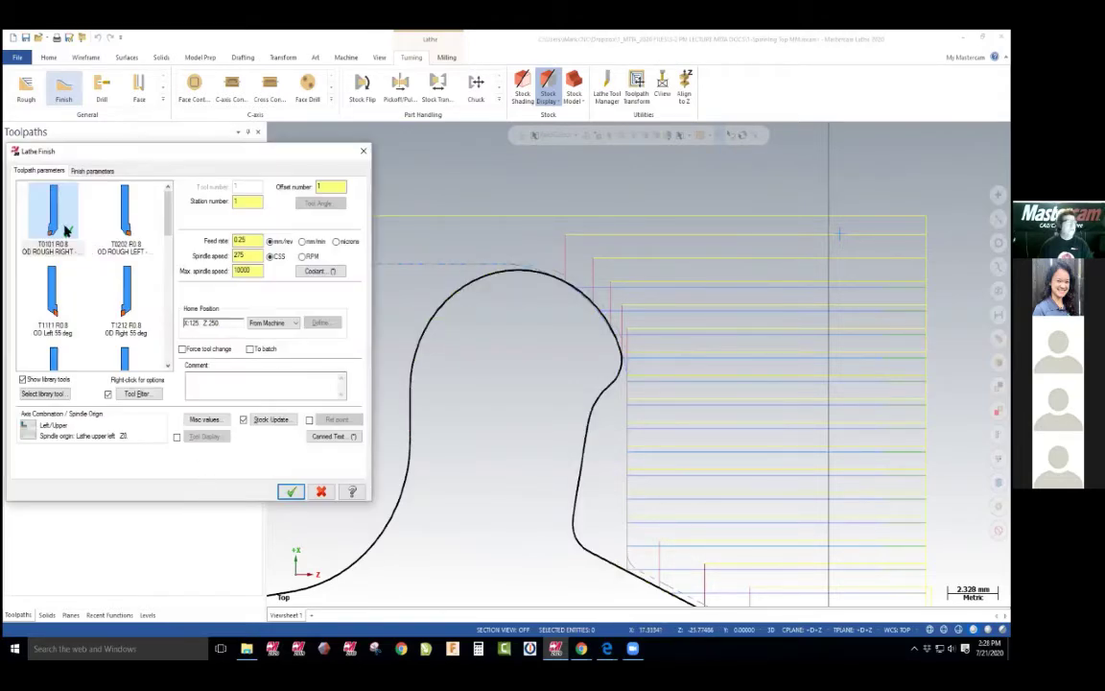
Look up the finishing tool in the PDF guide and select T2121 R0.8 OD FINISH RIGHT - 35 DEG. for the Lathe Finish toolpath
left_click(65, 231)
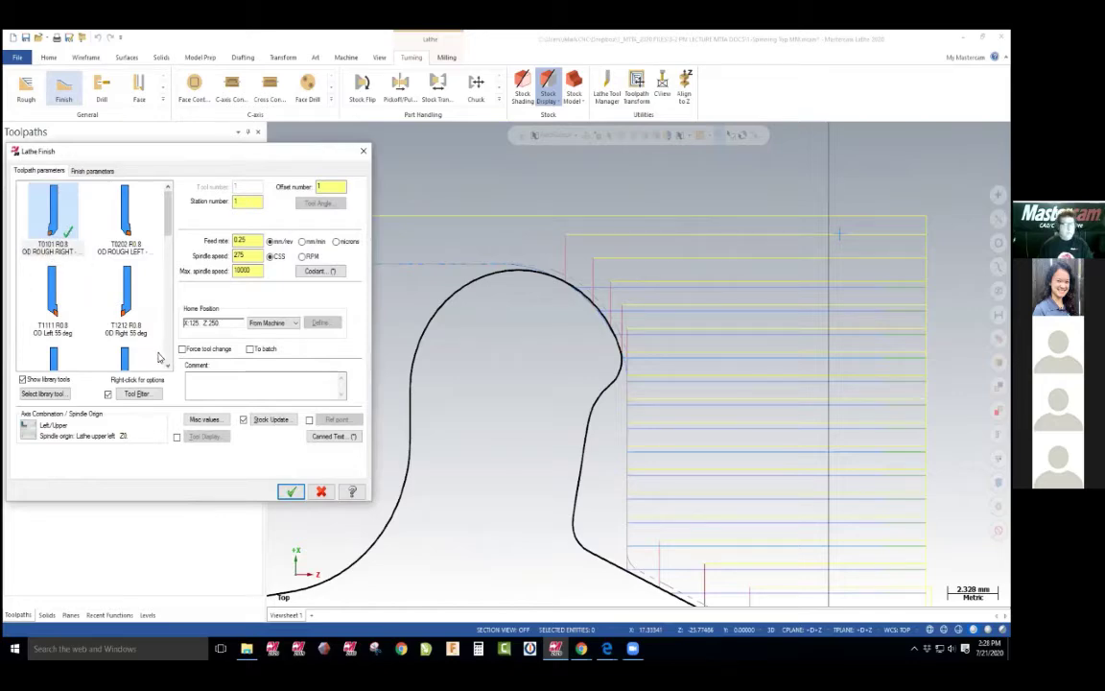
key("alt+Tab")
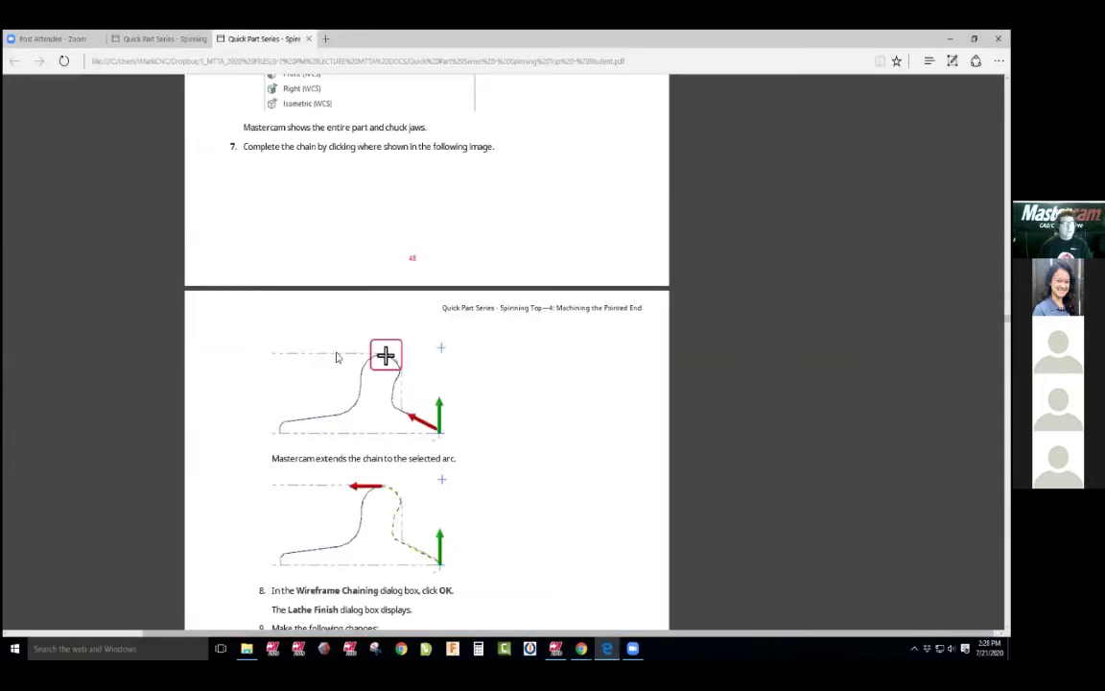
key("alt+Tab")
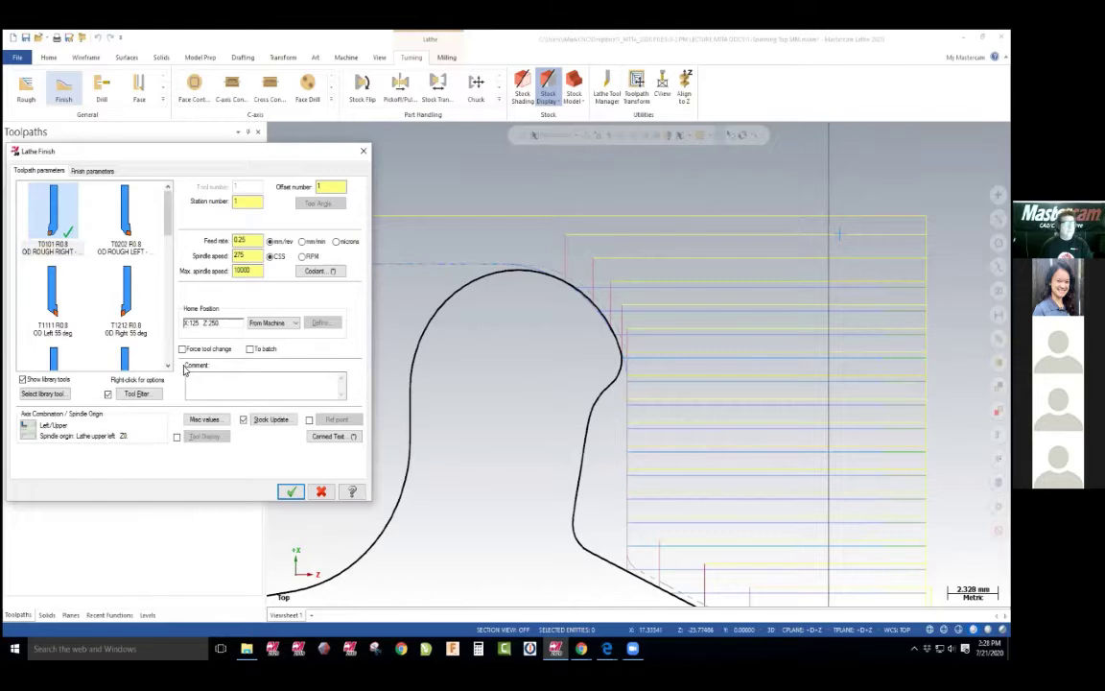
key("alt+Tab")
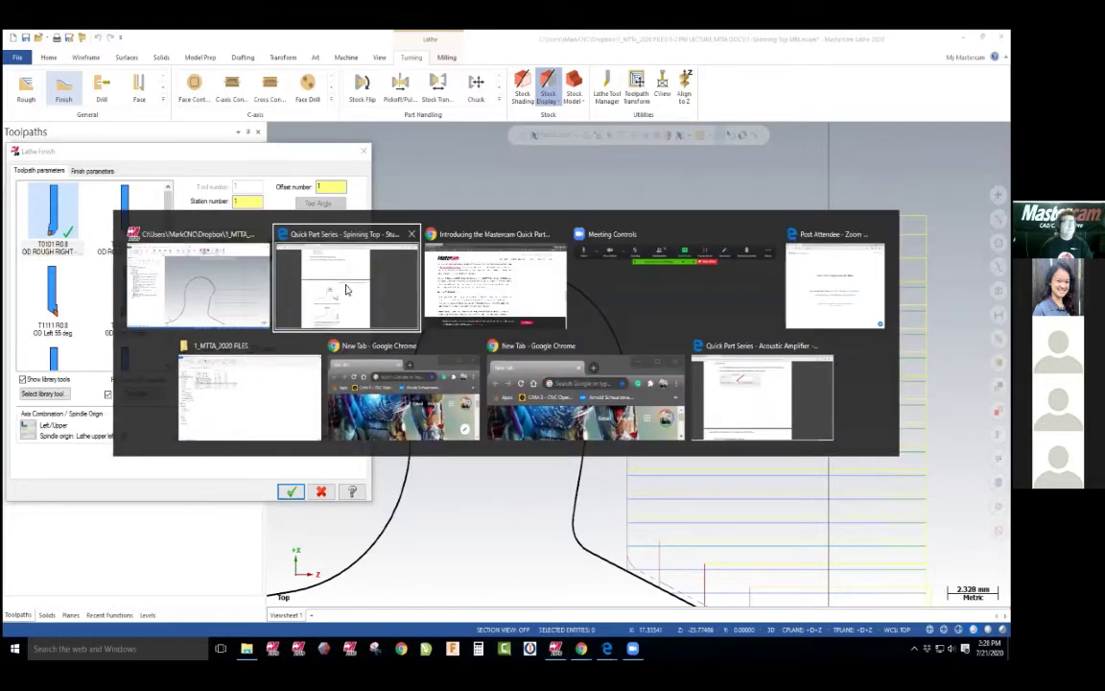
left_click(402, 293)
scroll(394, 290, "down", 10)
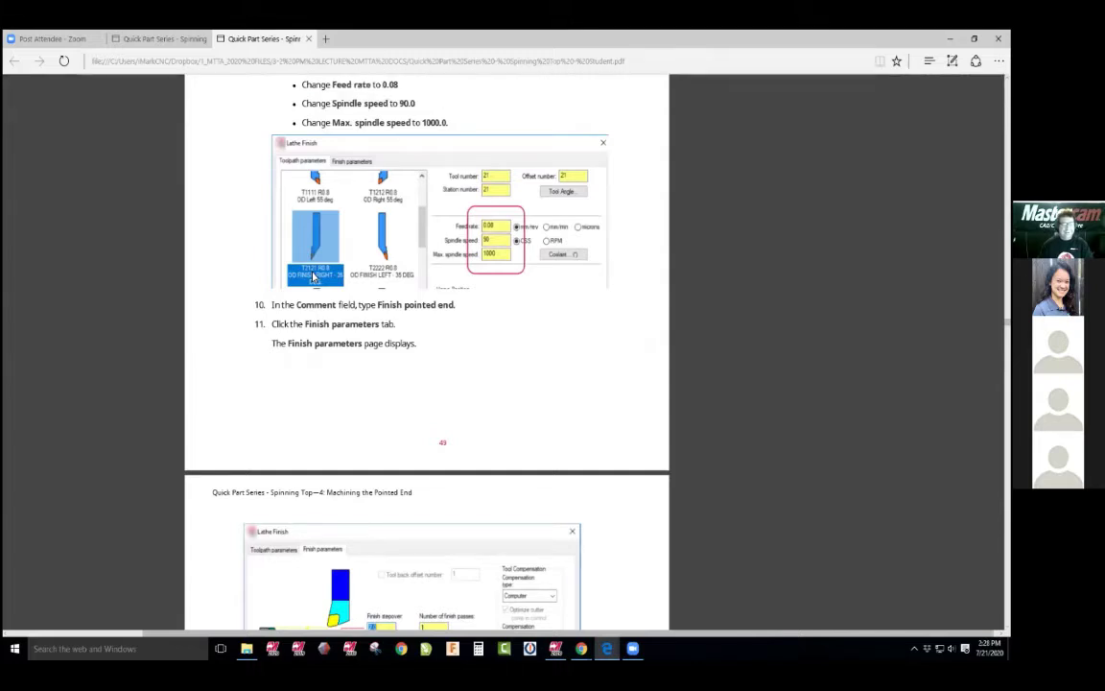
key("alt+Tab")
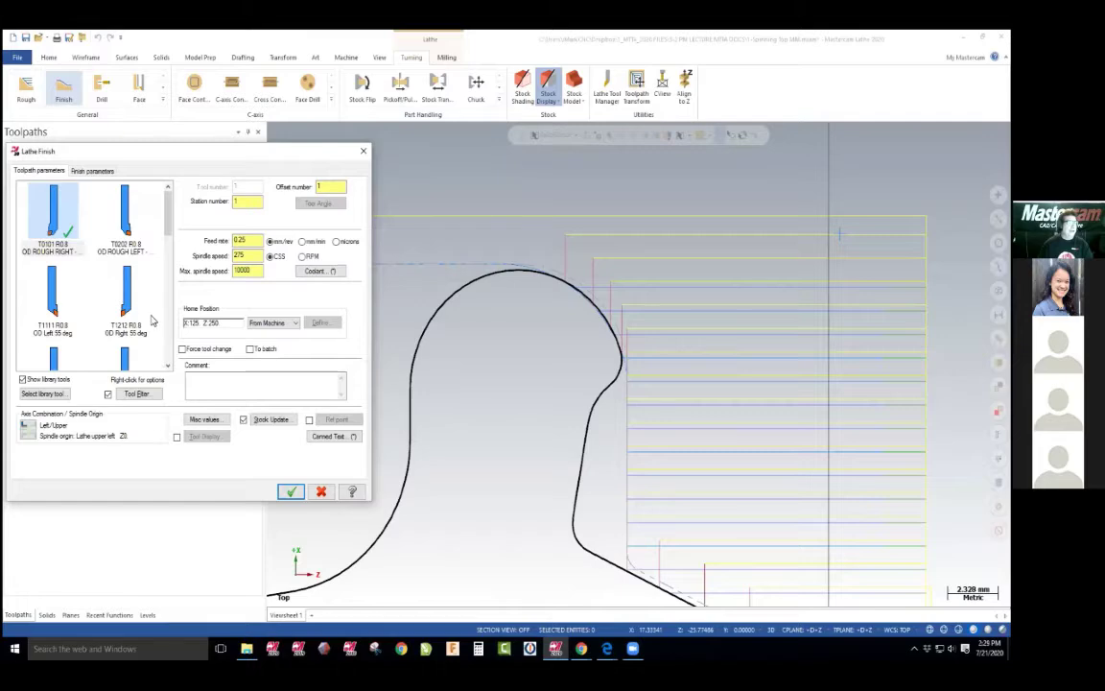
scroll(91, 274, "down", 2)
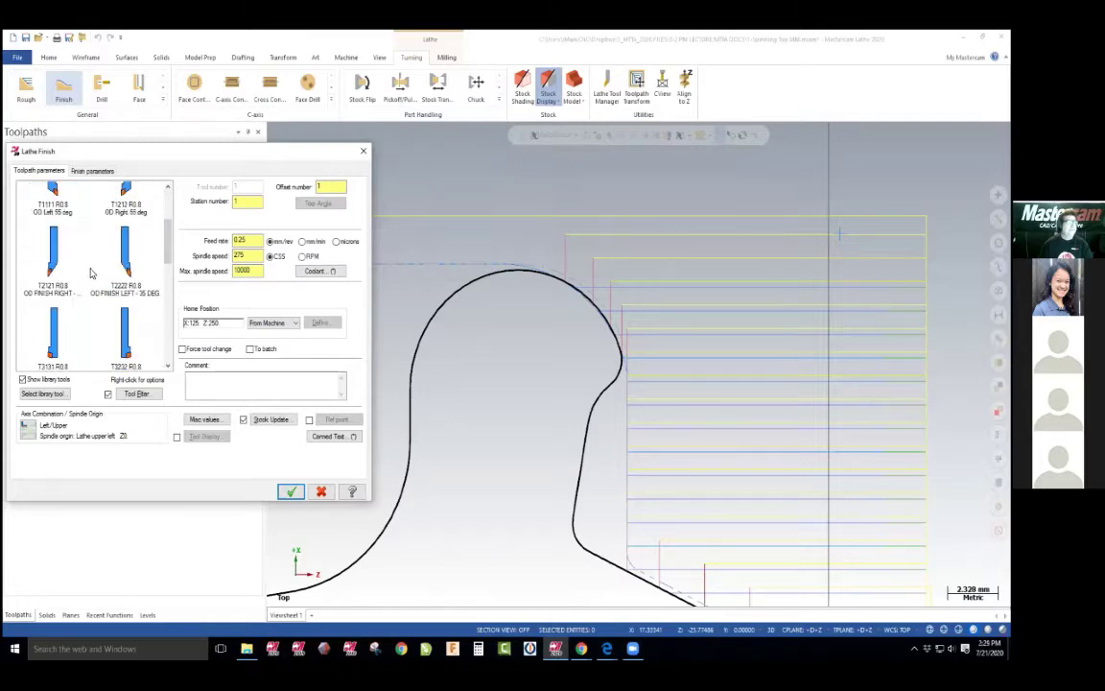
left_click(53, 254)
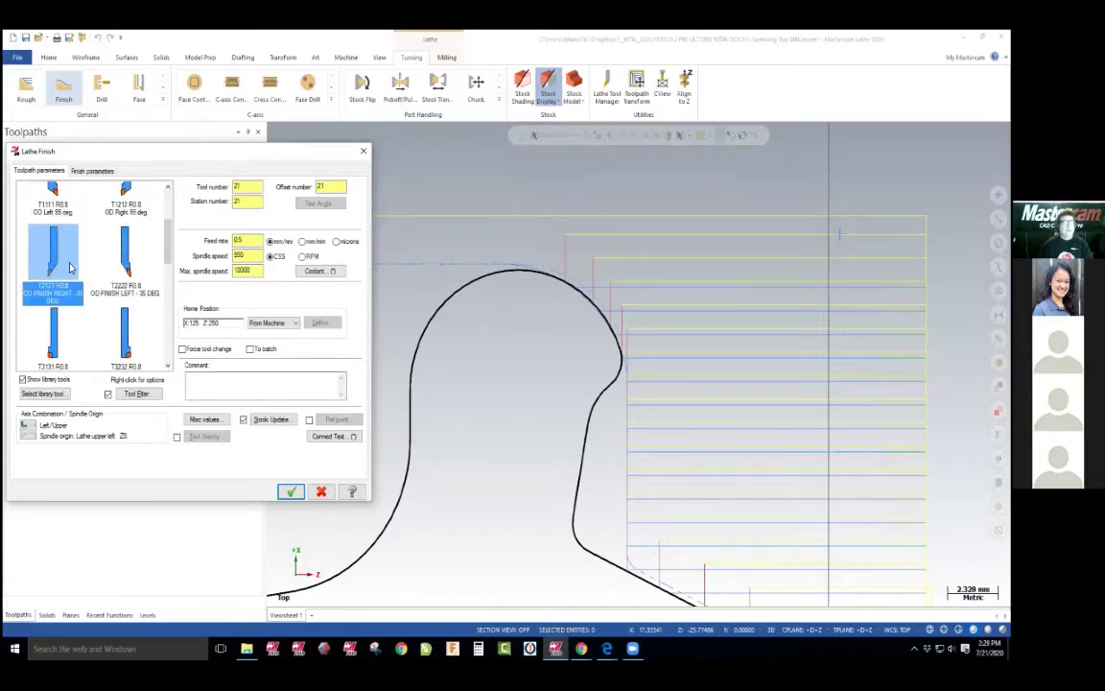
Read the PDF guide up to the Finish parameters page and open the Lathe Finish toolpath's finish parameters
key("alt+Tab")
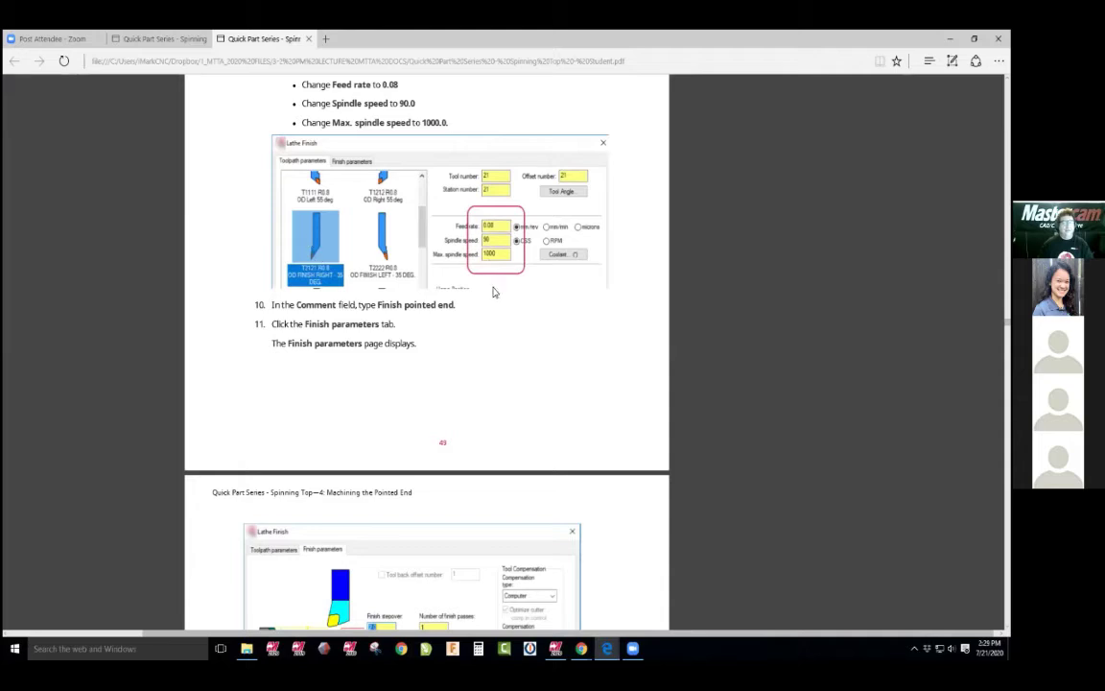
scroll(447, 375, "down", 3)
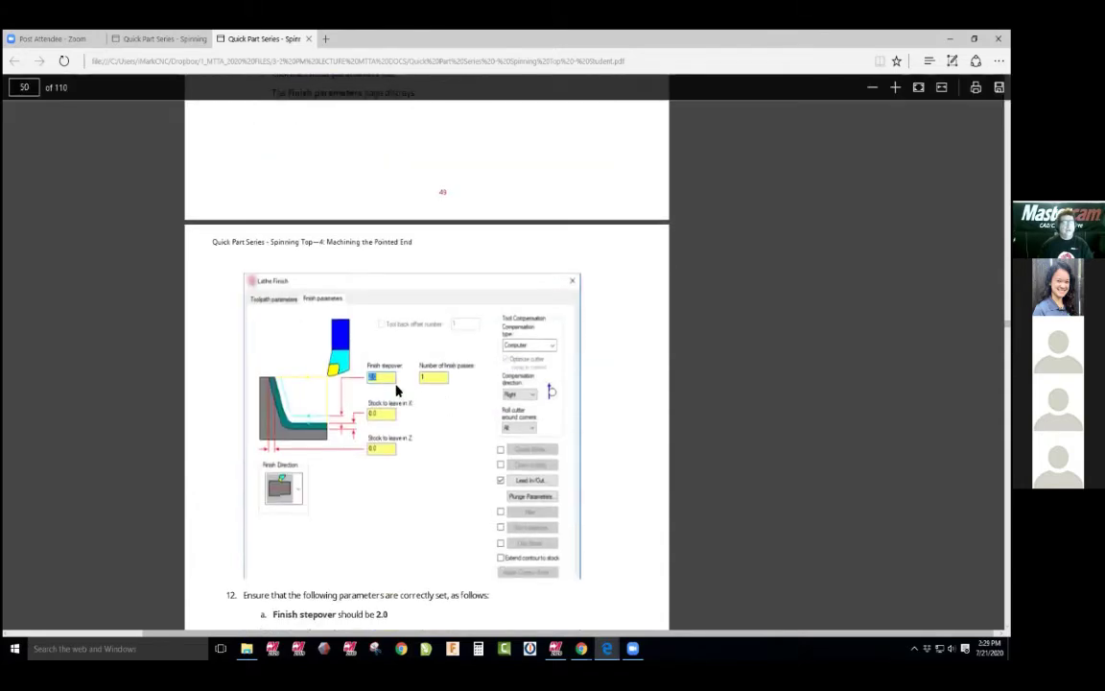
key("alt+Tab")
left_click(88, 171)
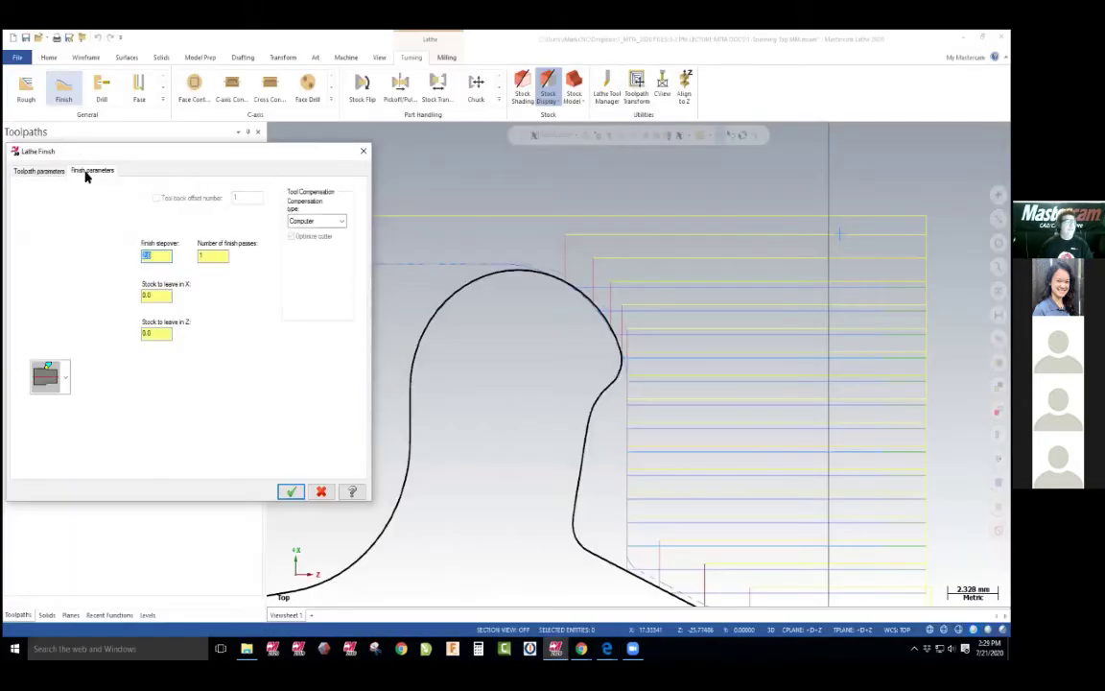
Check the finish stepover, stock to leave in X and Z, and number of finish passes against the PDF guide
key("alt+Tab")
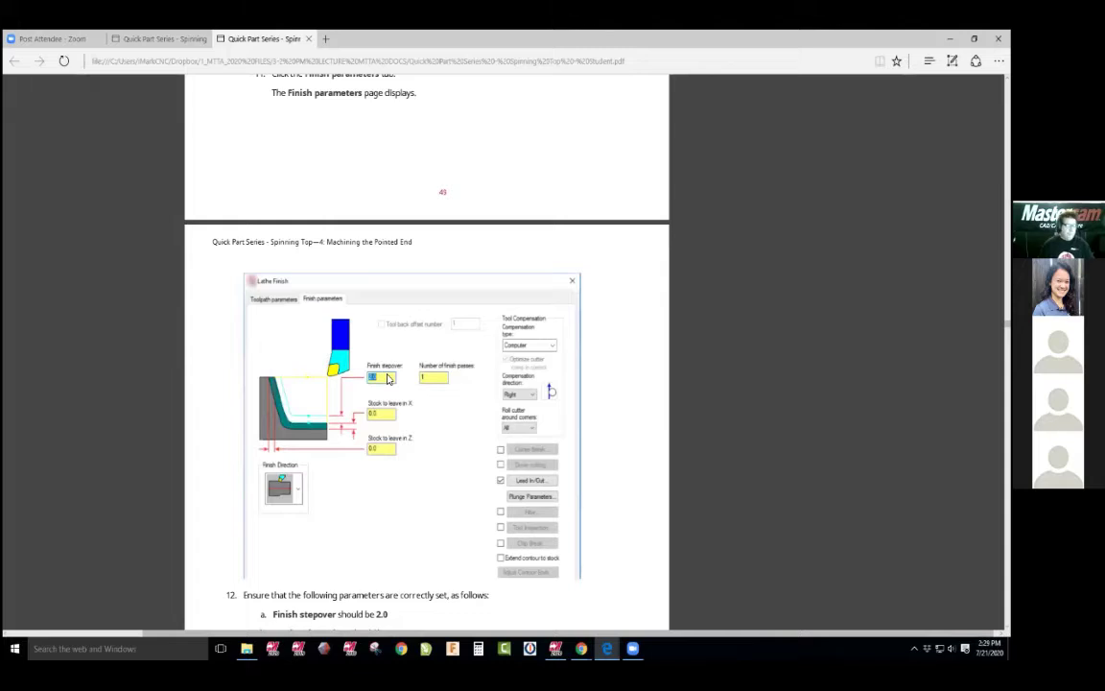
scroll(388, 379, "down", 5)
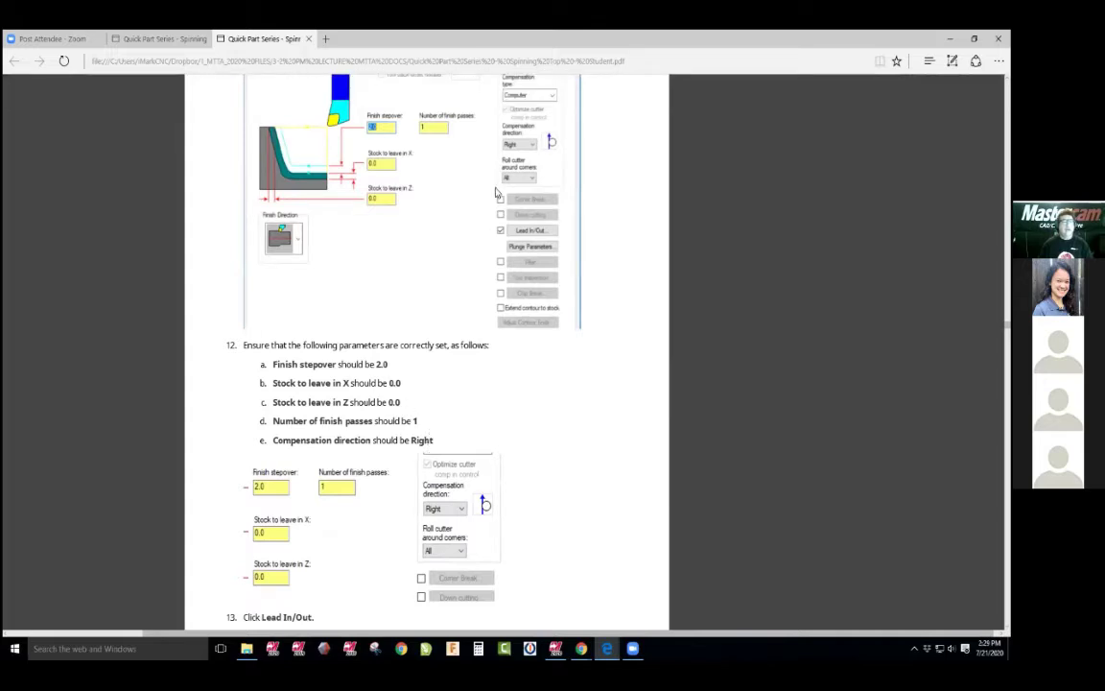
key("alt+Tab")
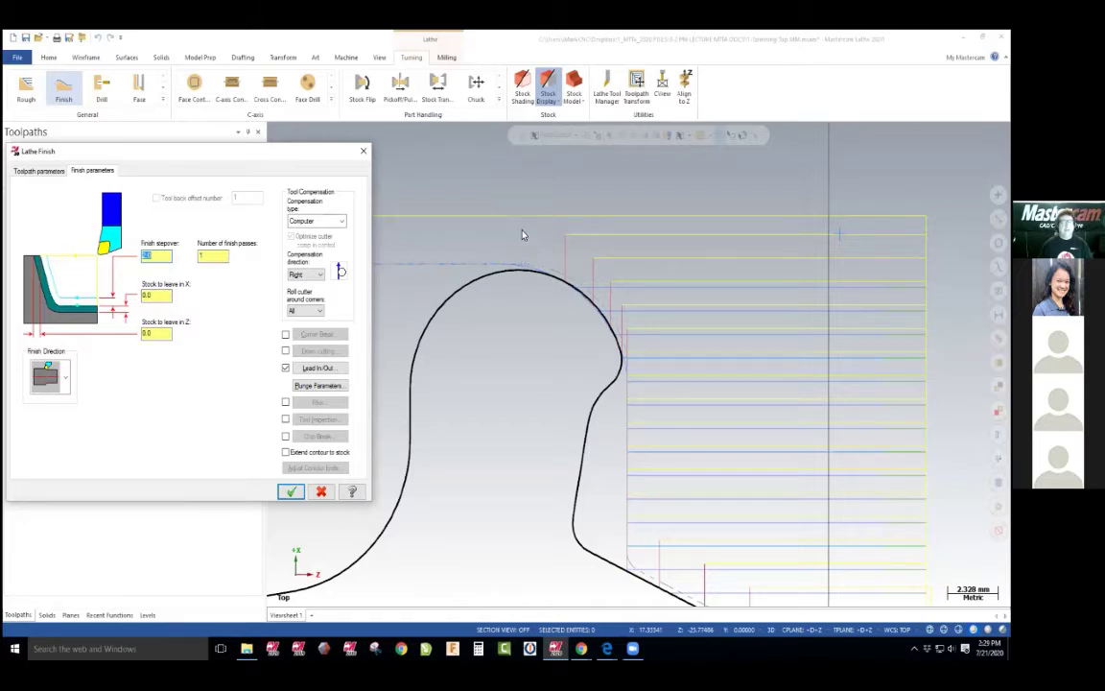
key("Tab")
key("Tab")
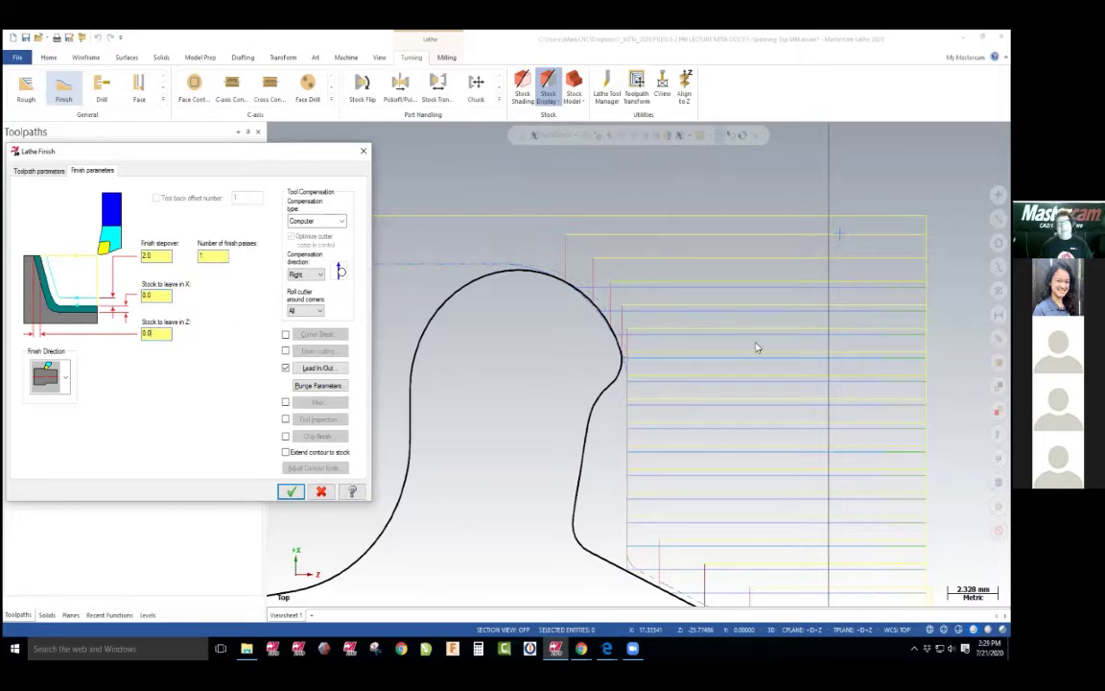
key("Tab")
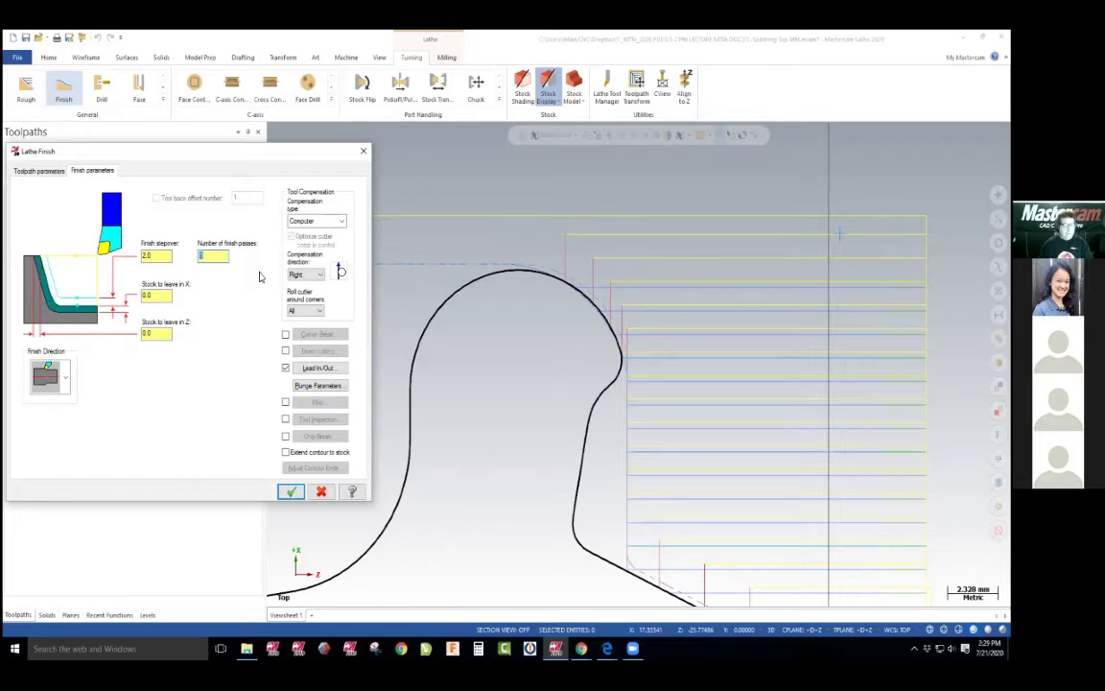
Look up the guide's Lead In/Out instruction and set the lead-out exit vector's angle to 90 degrees
key("alt+Tab")
scroll(365, 399, "down", 5)
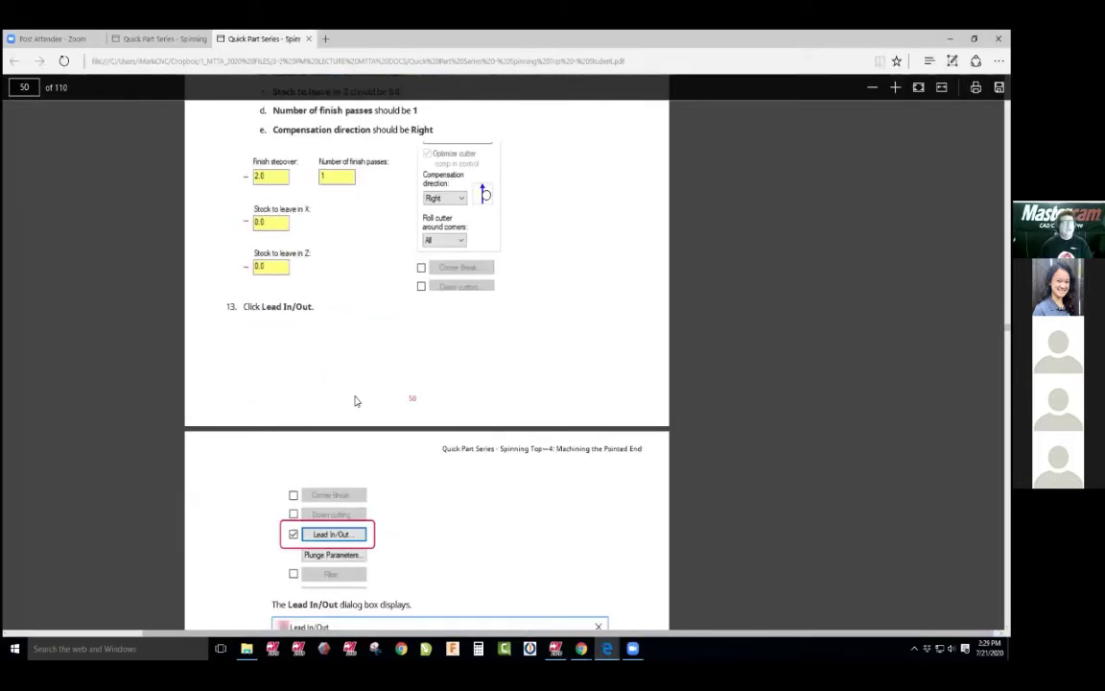
scroll(355, 401, "down", 7)
key("alt+Tab")
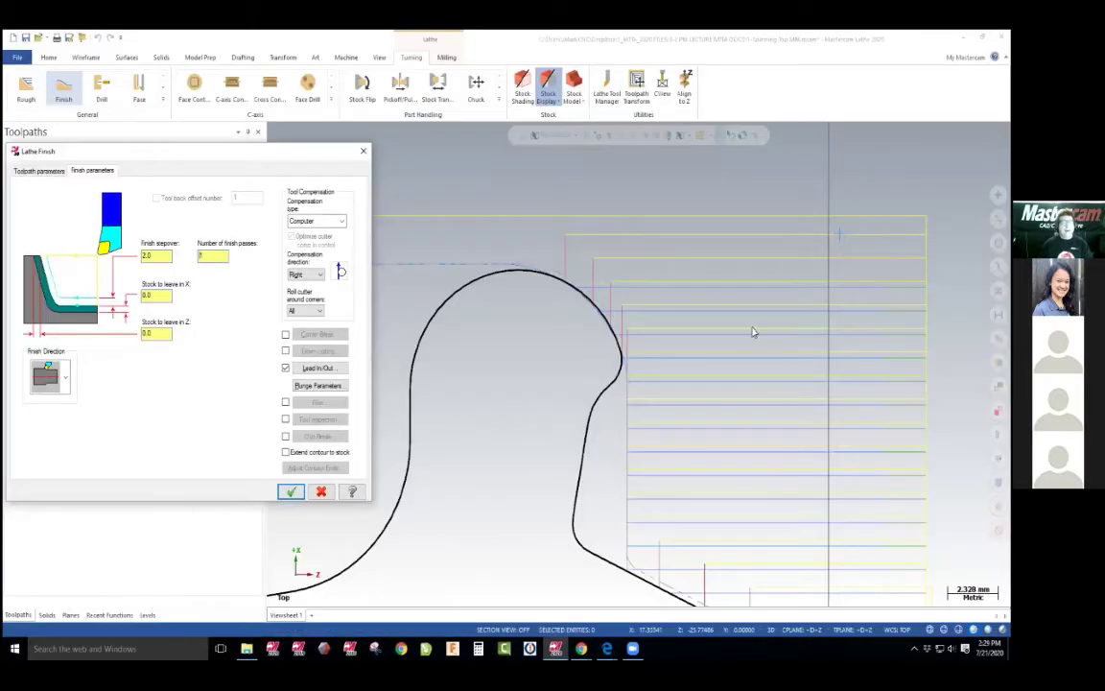
left_click(316, 368)
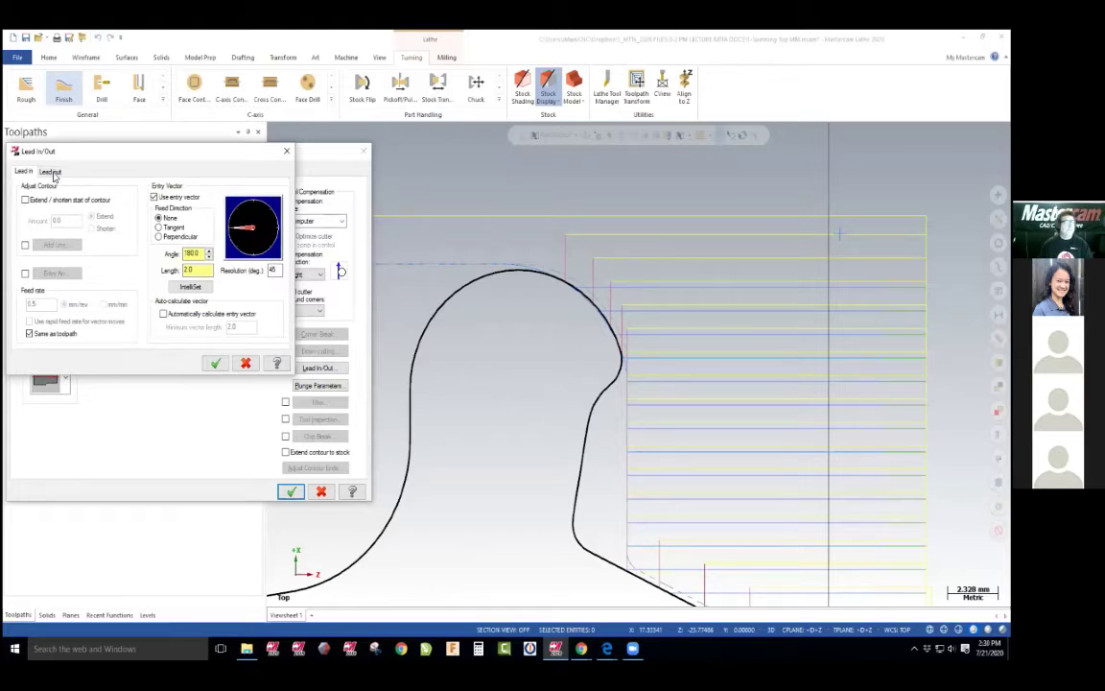
left_click(52, 172)
left_click(252, 205)
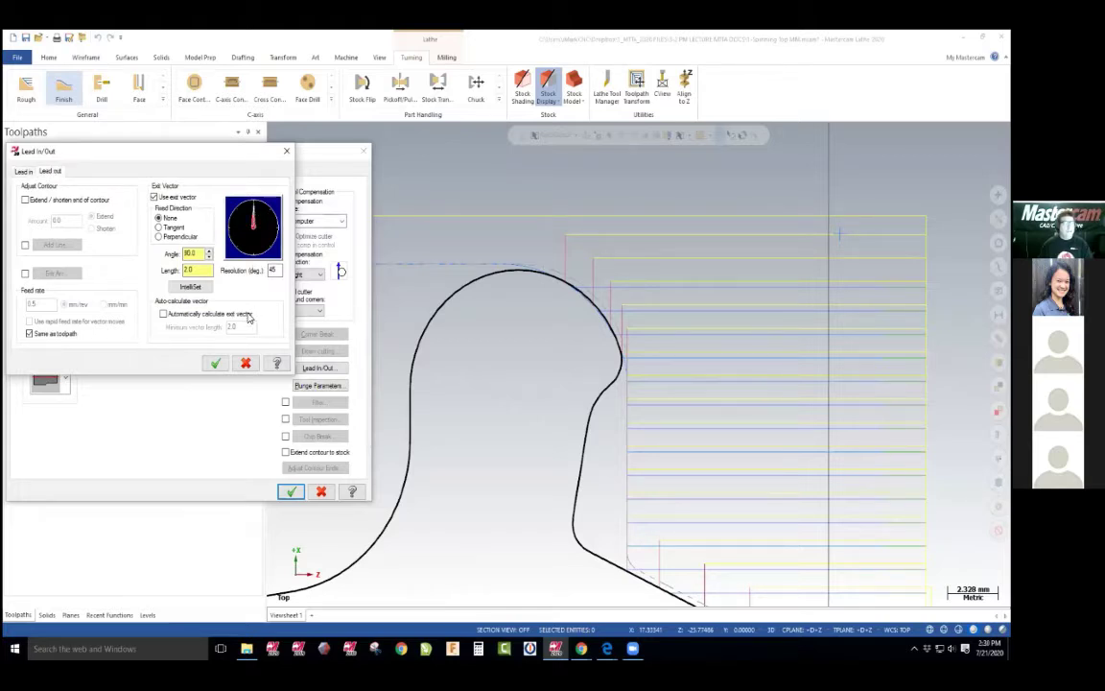
Read the PDF guide from the Lead In/Out settings through the new contour line instructions, returning to Mastercam
key("alt+Tab")
scroll(338, 325, "down", 3)
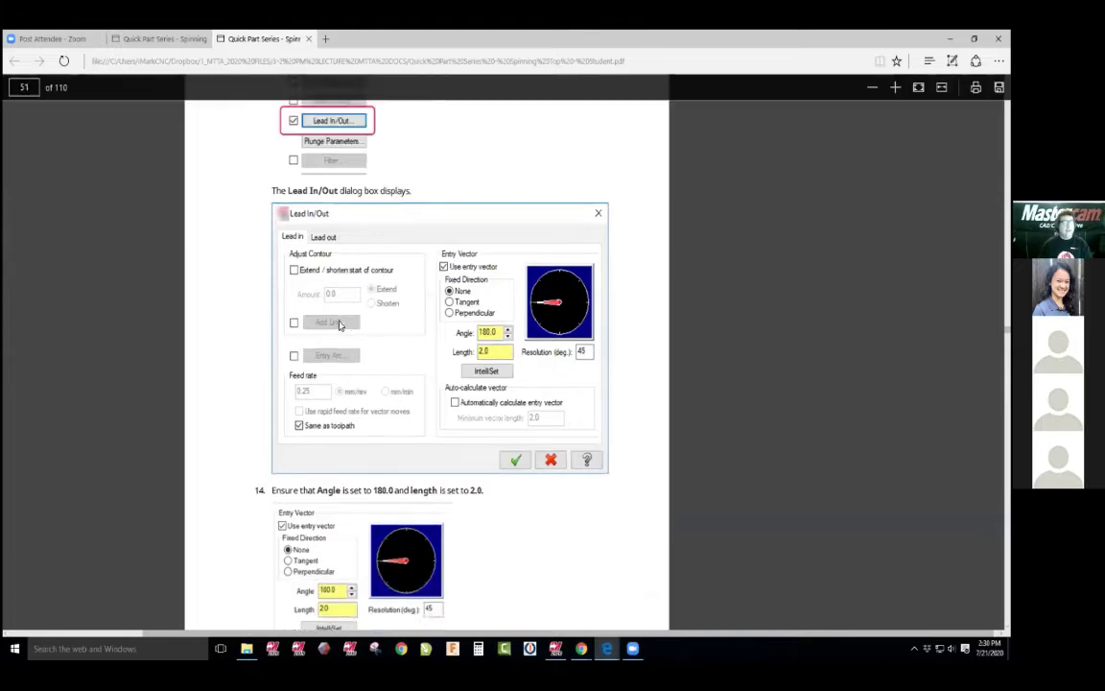
scroll(338, 325, "down", 10)
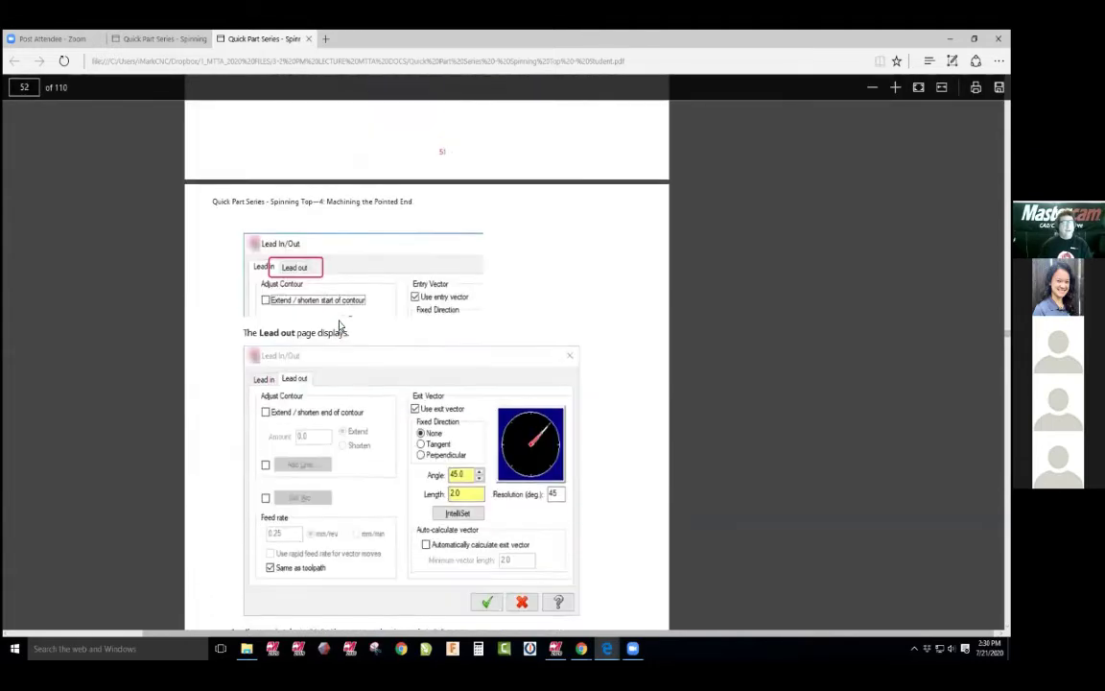
scroll(566, 333, "down", 8)
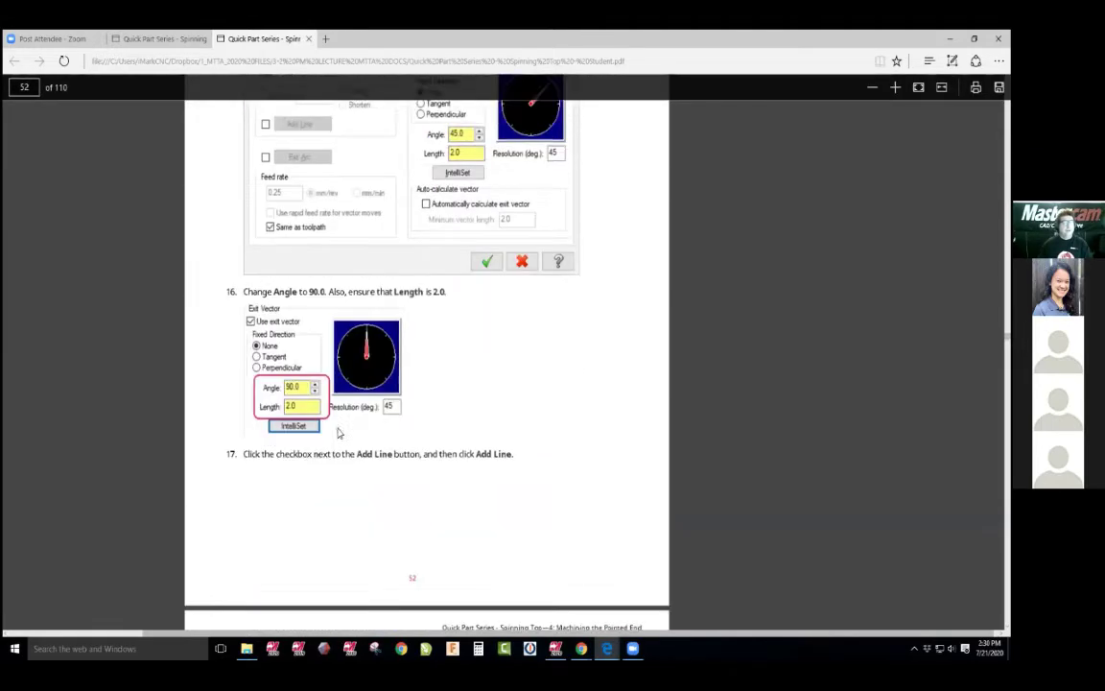
scroll(338, 431, "down", 10)
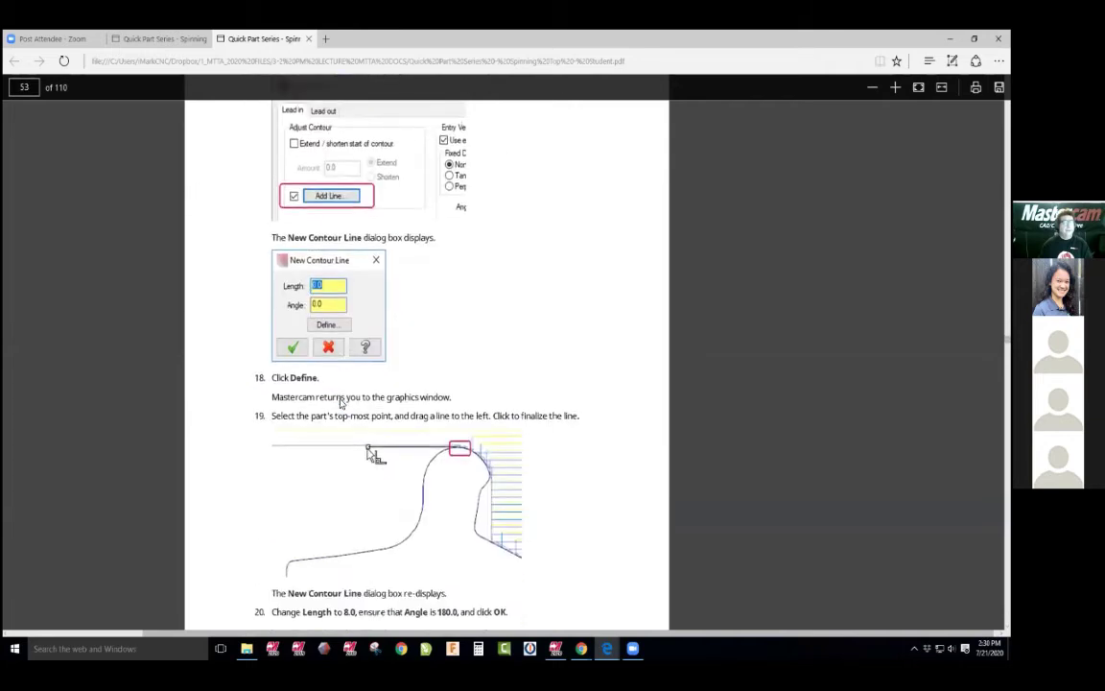
scroll(341, 401, "down", 1)
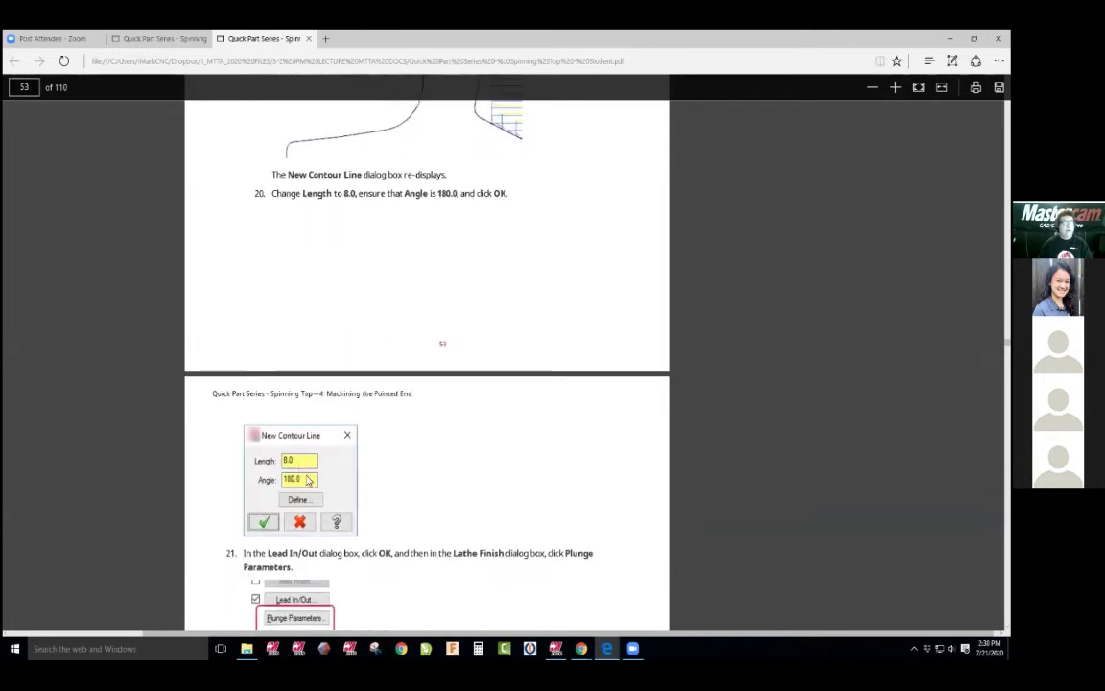
key("alt+Tab")
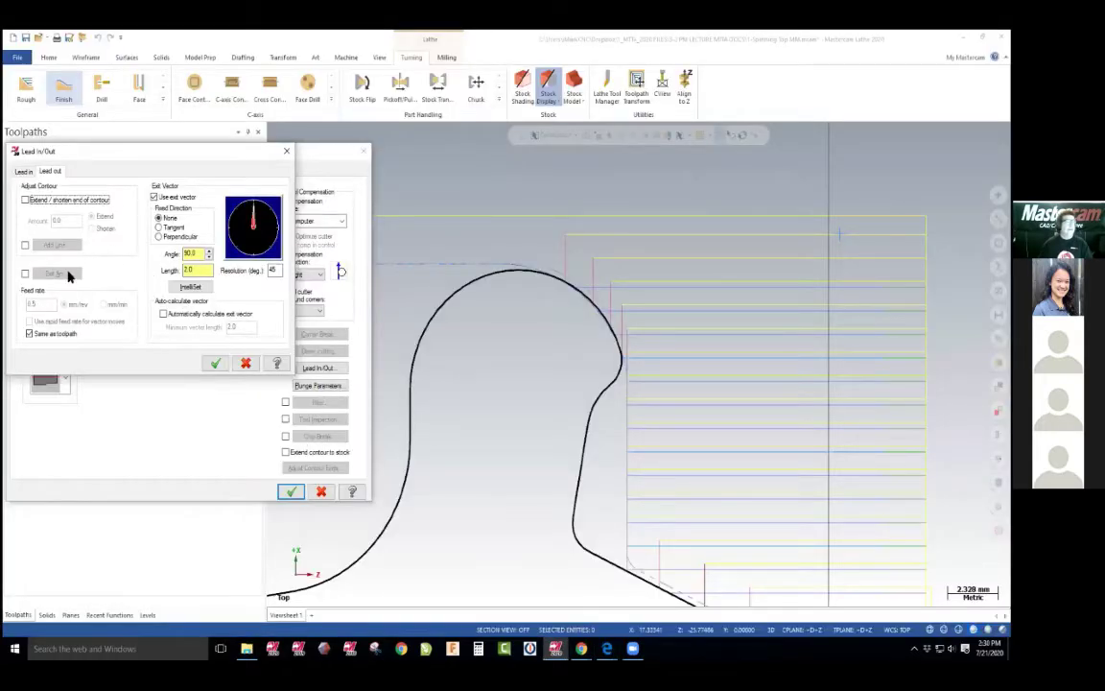
Add a lead-out contour line about 9.18 mm long at 180 degrees, starting from the part's top-most point
left_click(25, 246)
left_click(55, 245)
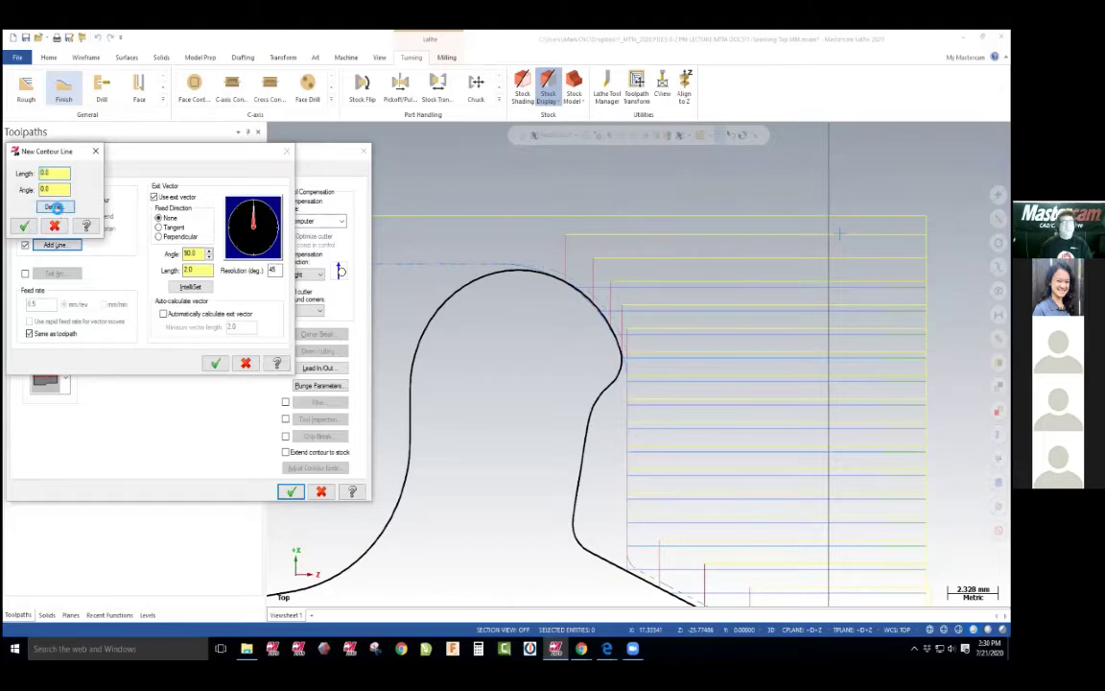
left_click(52, 206)
left_click(521, 272)
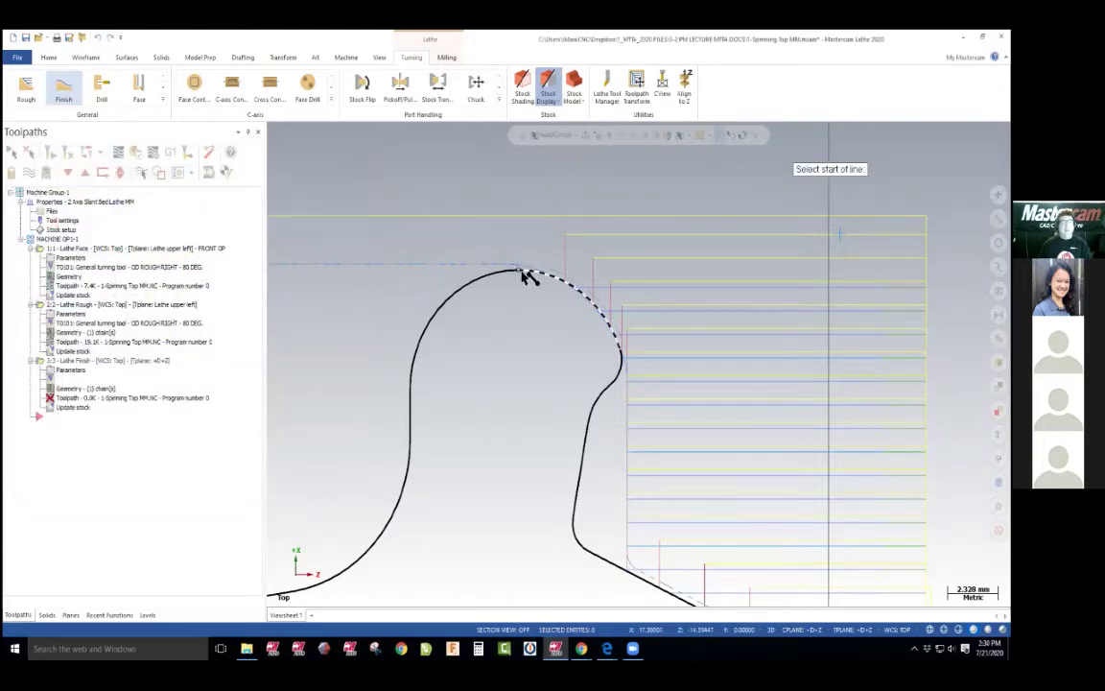
left_click(322, 273)
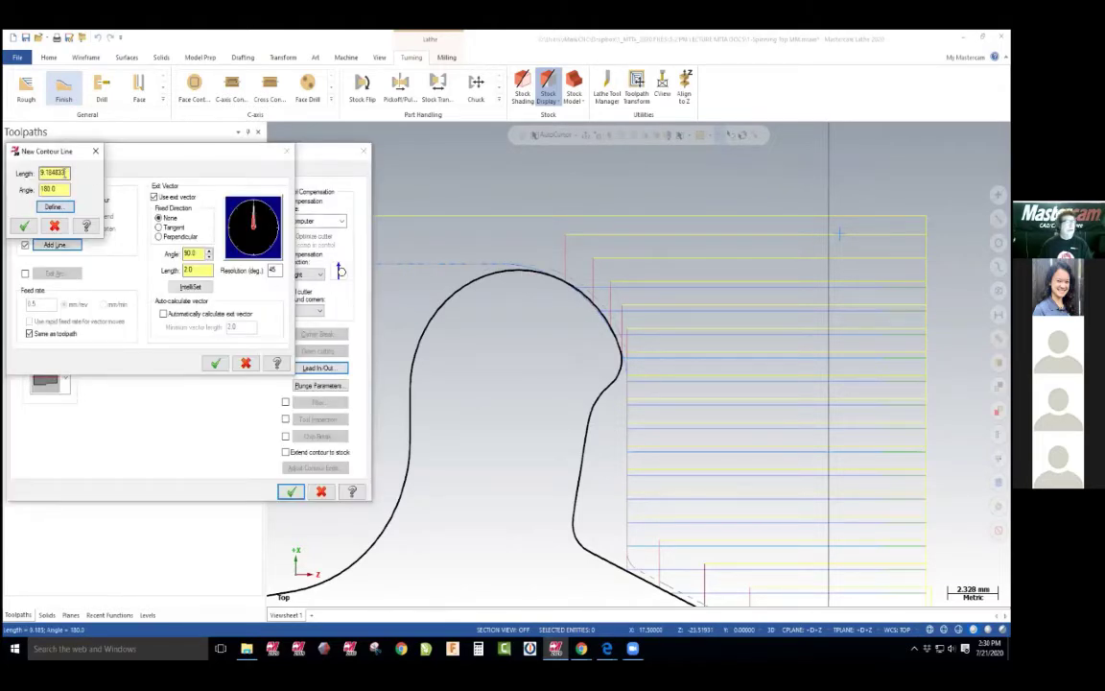
Set the new contour line's length to 8 mm and accept the line, Lead In/Out and Lathe Finish settings
left_click_drag(65, 173, 19, 177)
type("6")
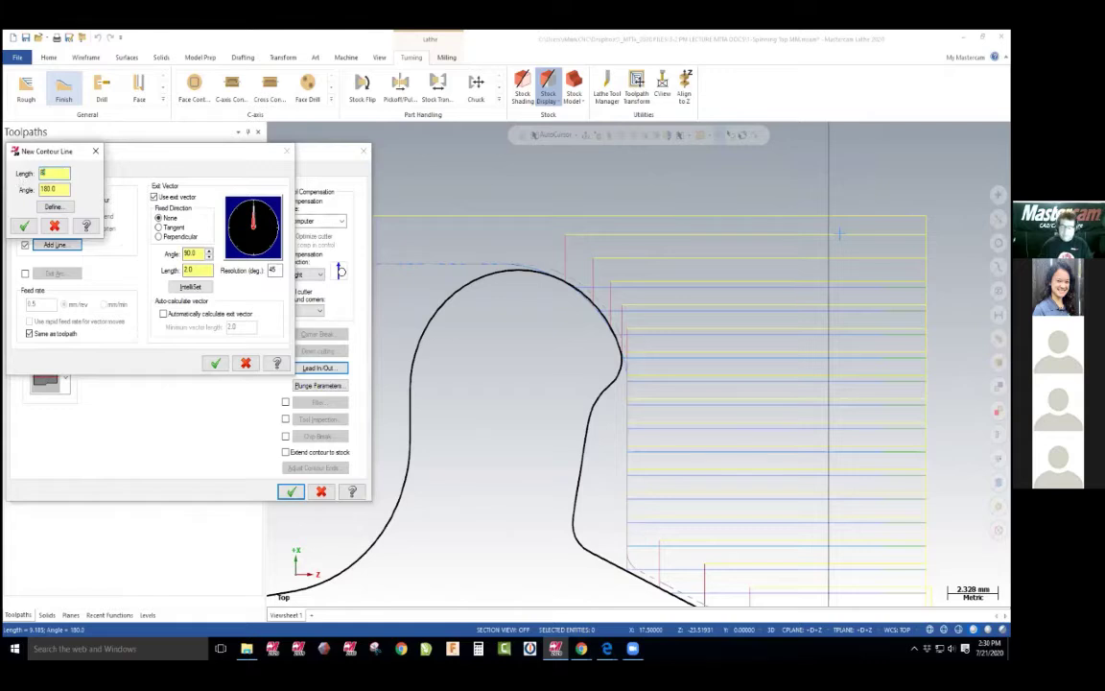
left_click(24, 226)
left_click(218, 364)
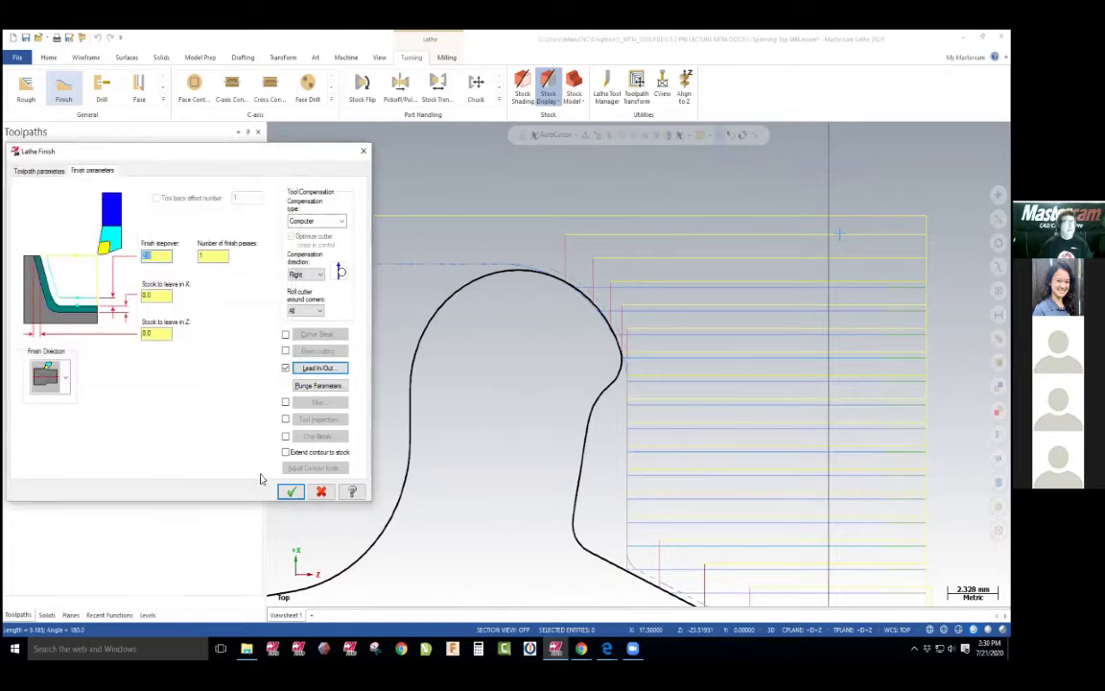
left_click(290, 491)
Examine the generated finish toolpath around the part profile and at the end of its lead-out line
scroll(454, 448, "down", 1)
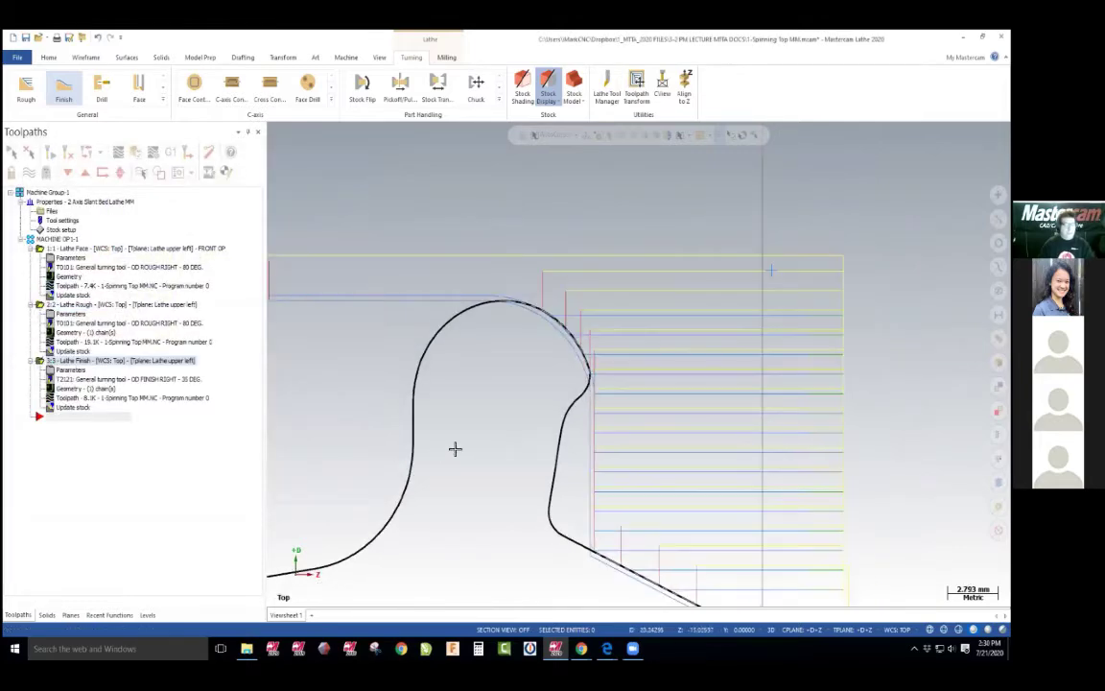
scroll(635, 365, "down", 5)
key("F1")
left_click(610, 286)
left_click(768, 369)
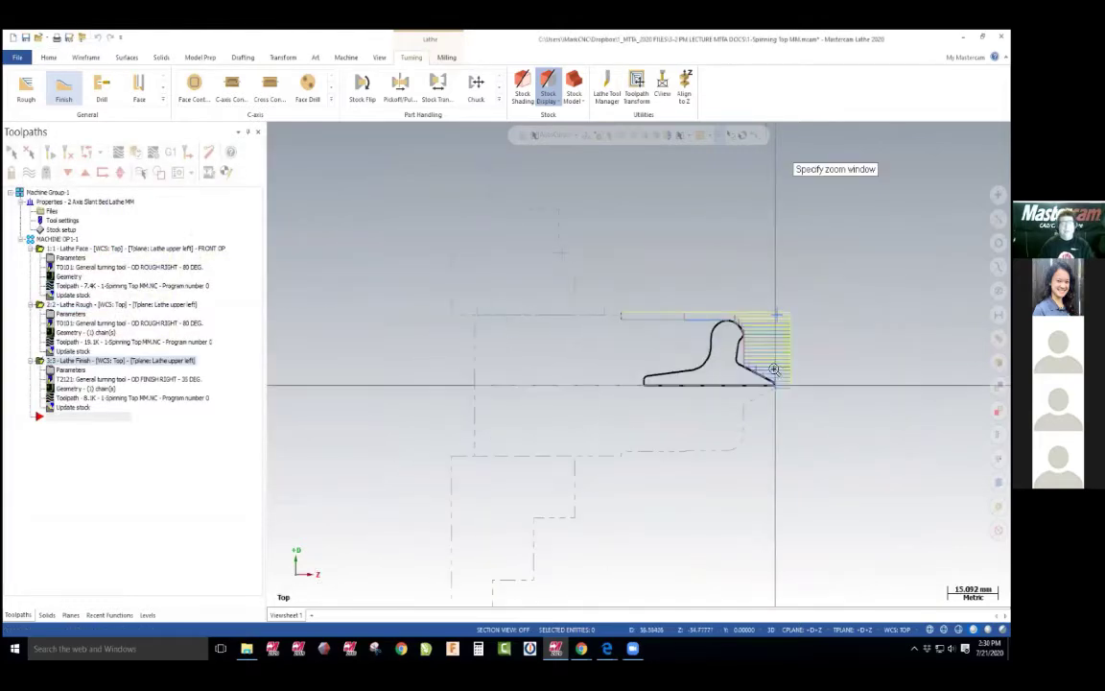
scroll(657, 377, "up", 3)
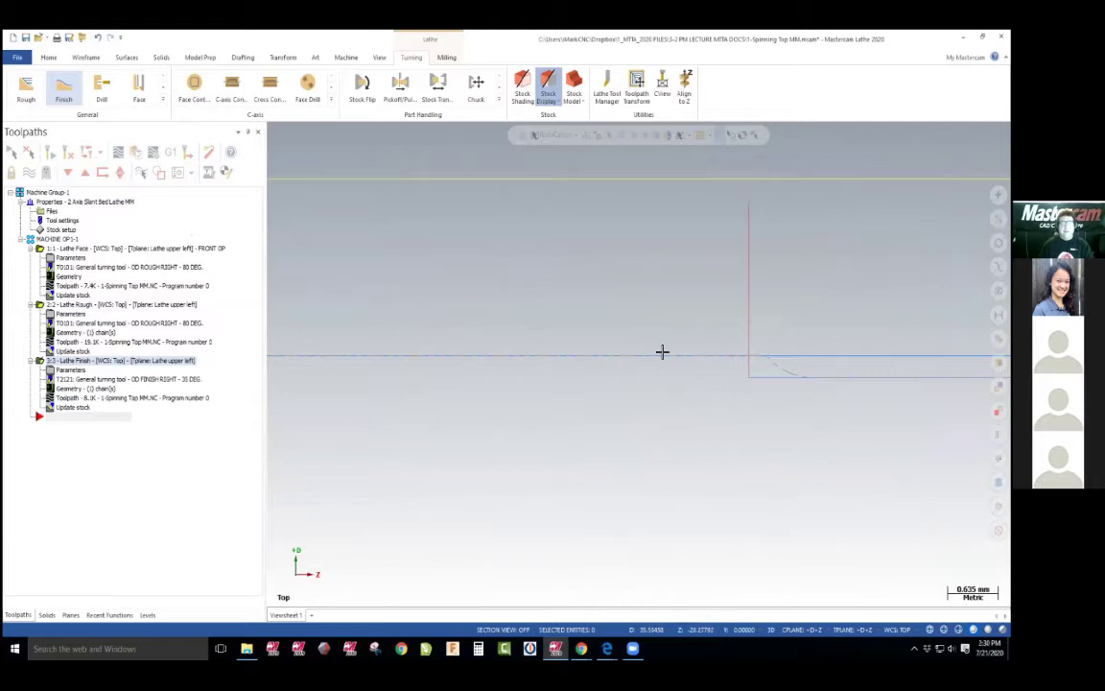
scroll(601, 355, "down", 5)
Verify all operations in the MACHINE OP1-1 group and play the simulation from an angled view of the stock
left_click(56, 239)
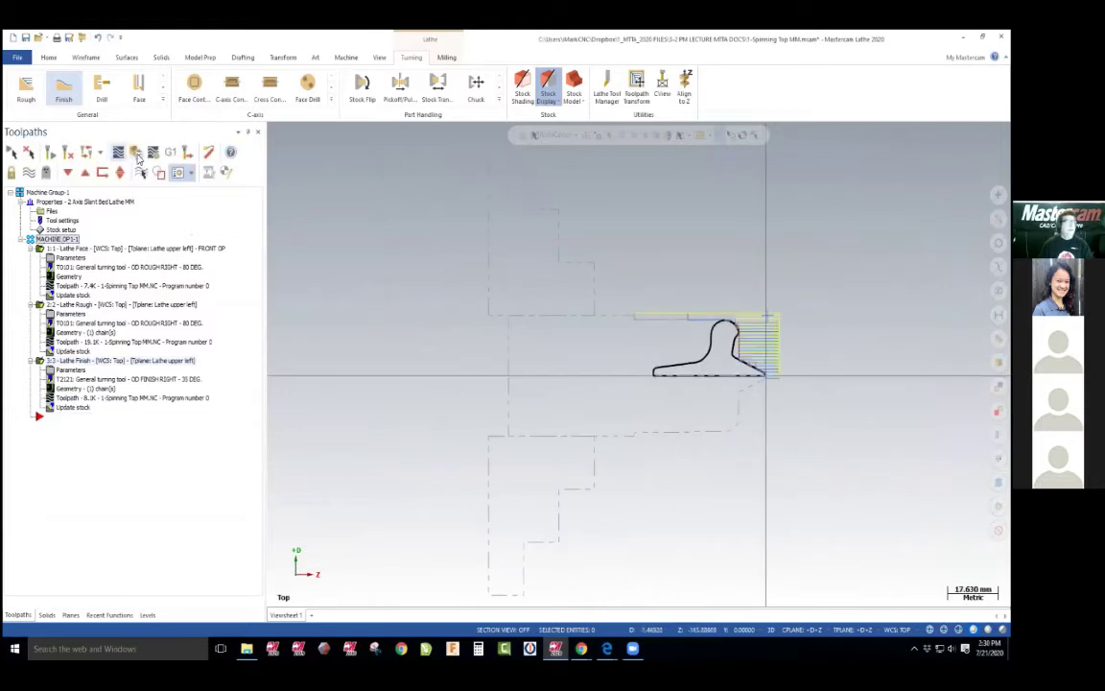
left_click(135, 154)
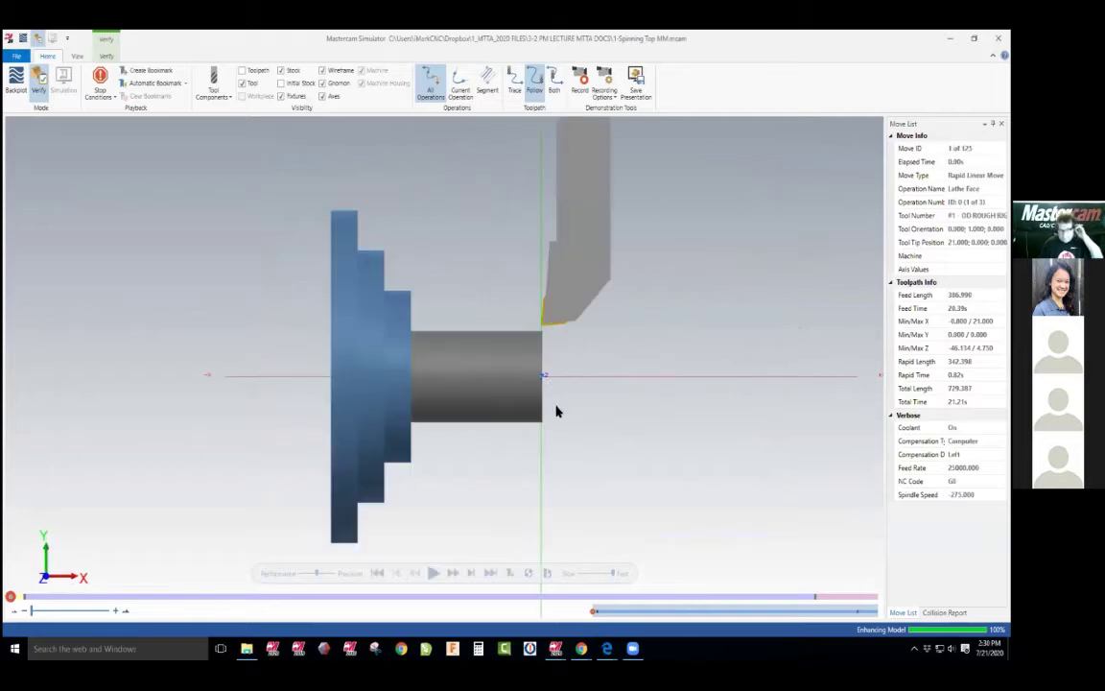
scroll(557, 408, "down", 1)
middle_click_drag(562, 402, 549, 419)
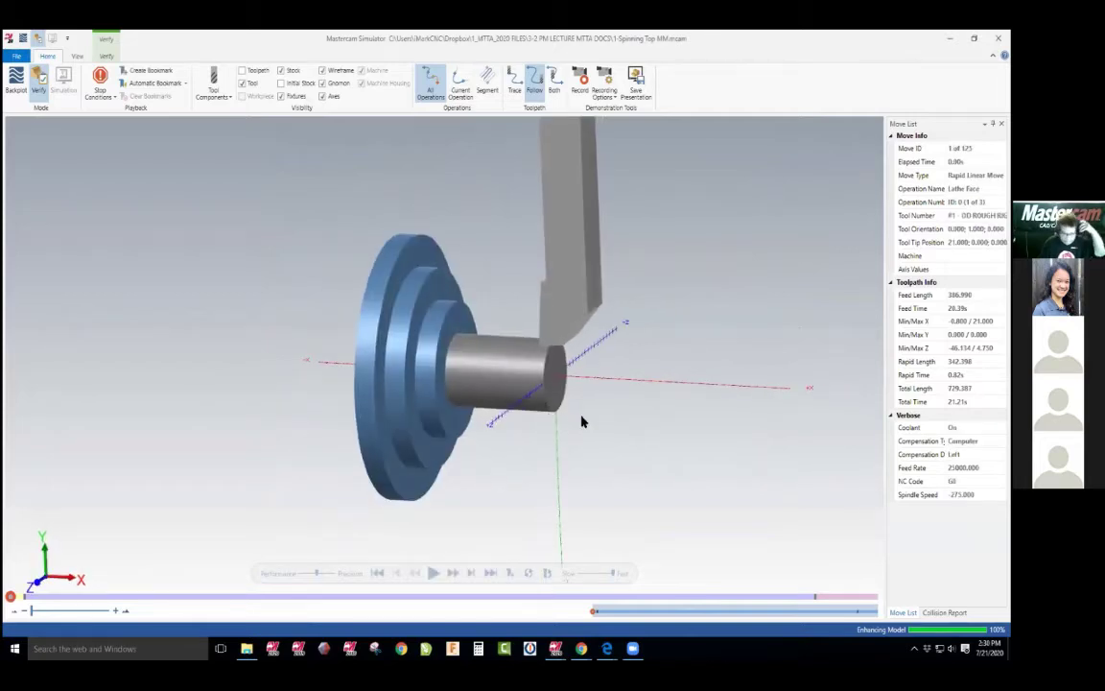
middle_click_drag(583, 424, 595, 578)
left_click(434, 573)
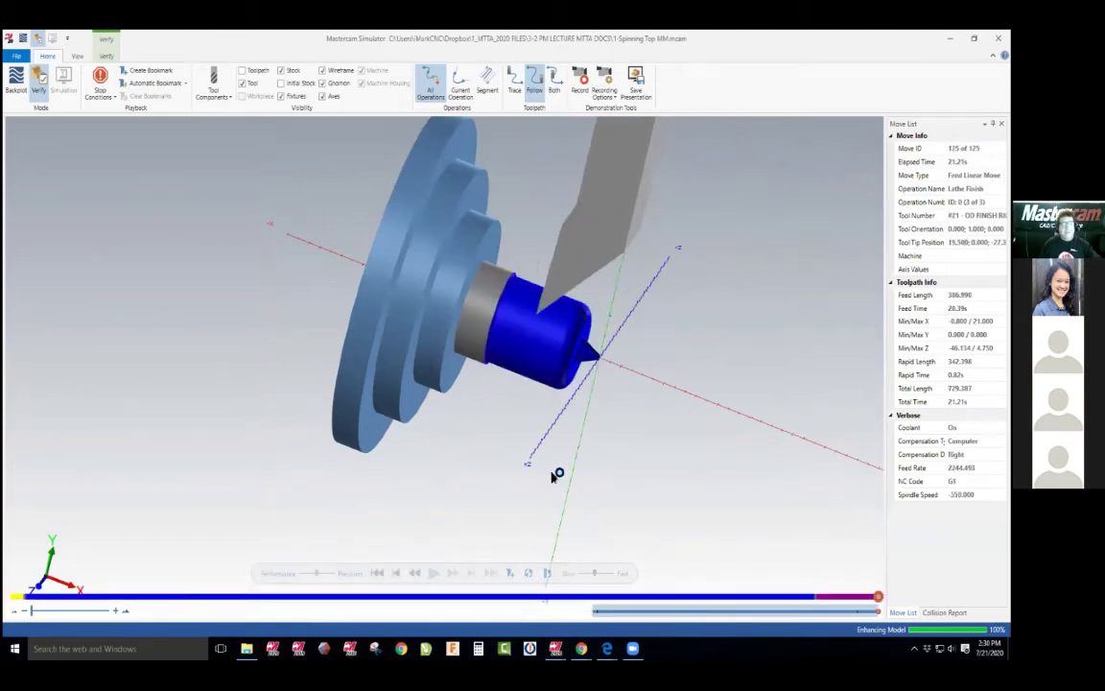
Inspect the machined tip up close with the stock made translucent, and close the simulator
middle_click_drag(552, 477, 557, 429)
scroll(557, 429, "up", 3)
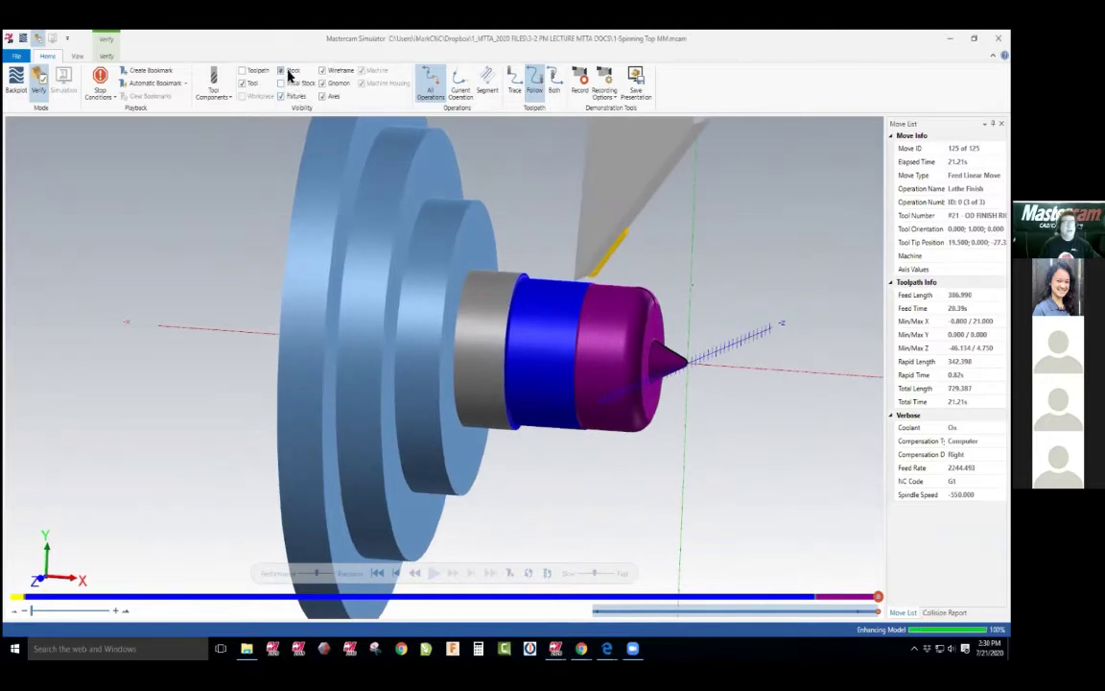
left_click(287, 75)
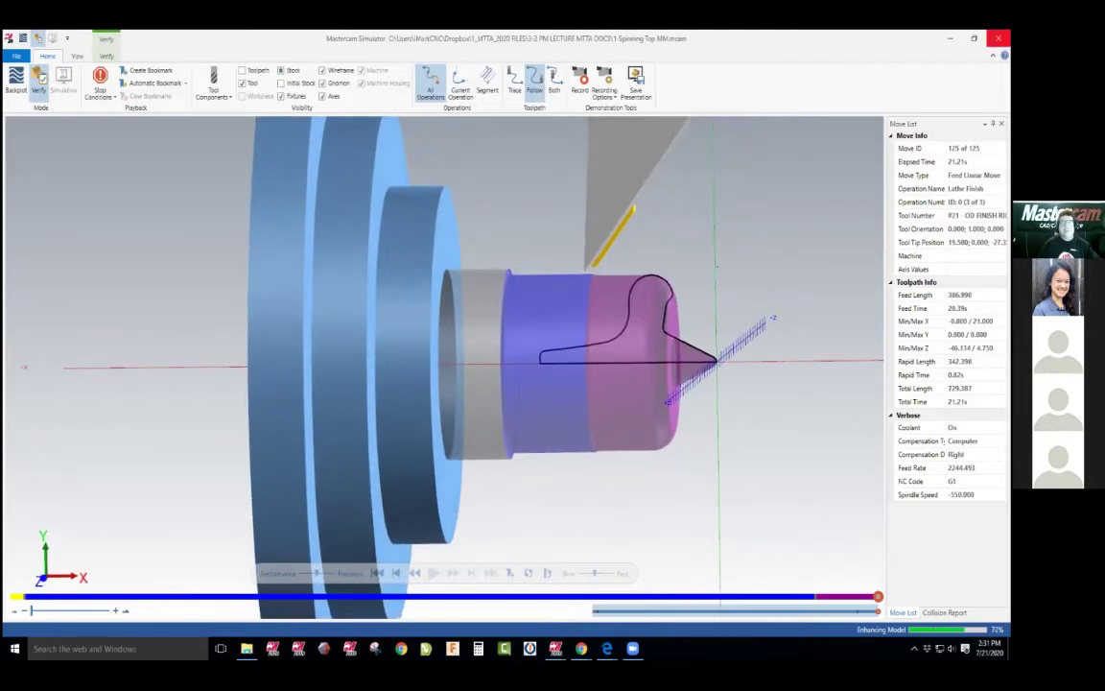
left_click(998, 38)
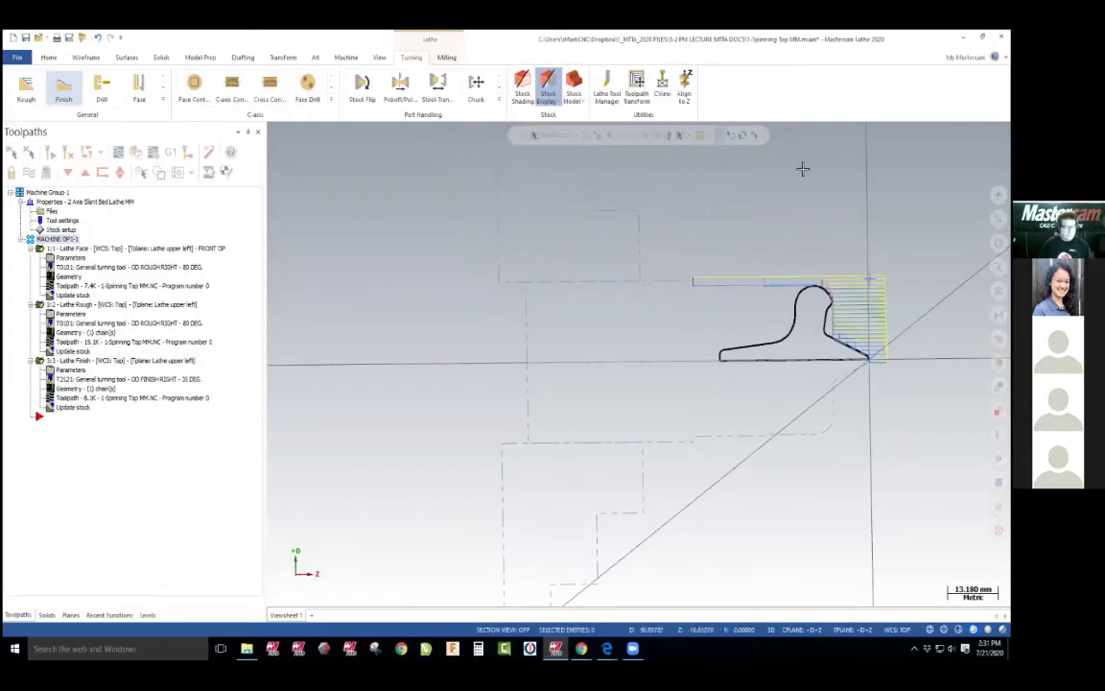
Restore the Top view framed on the part and switch to the Spinning Top PDF guide
key("alt+1")
key("F1")
left_click_drag(647, 314, 752, 421)
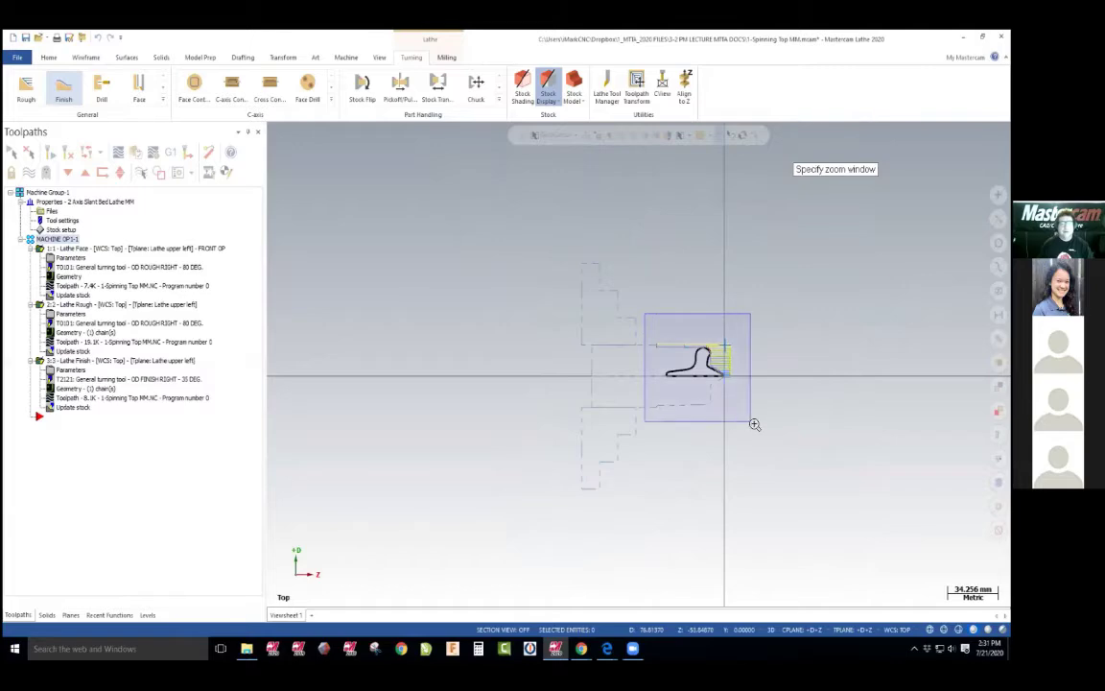
key("alt+Tab")
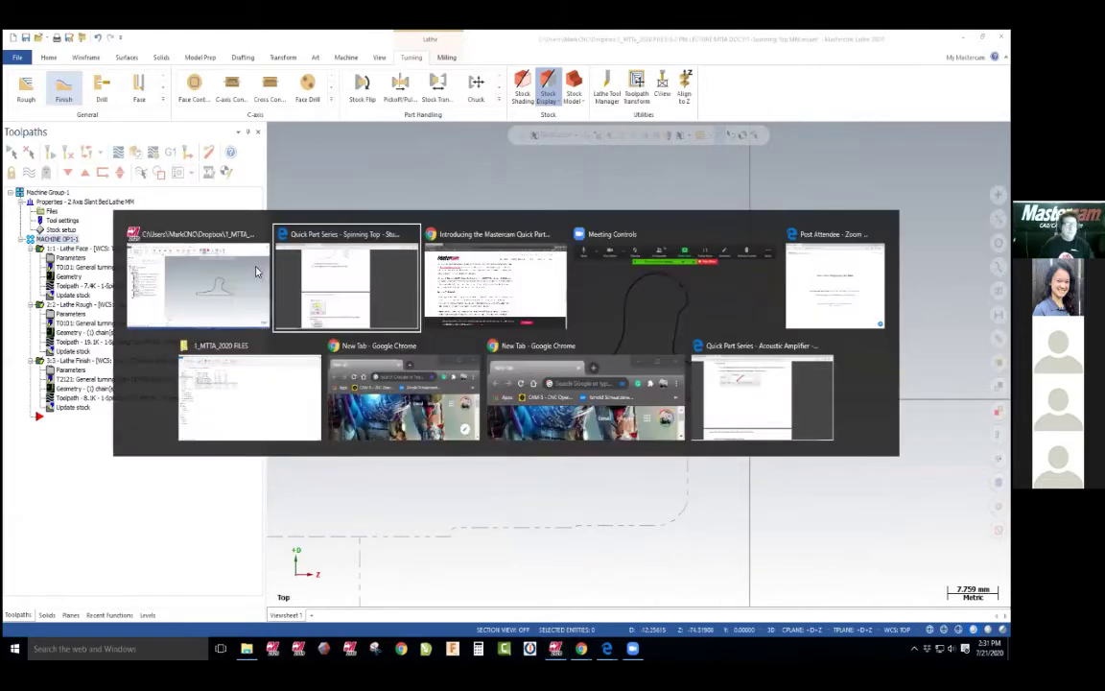
Read the guide's tool-library instructions, switch to Mastercam, and load SpinningTopTools.tooldb from the 3-2 PM LECTURE MTTA DOCS folder for the Lathe Dynamic Rough operation
scroll(427, 280, "down", 5)
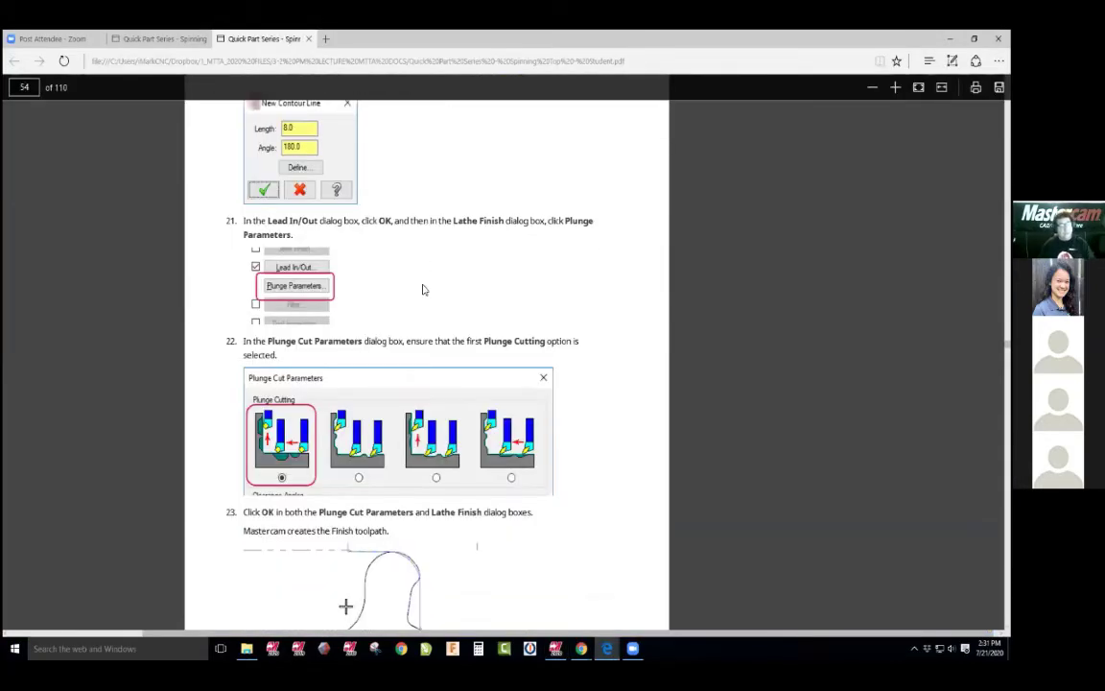
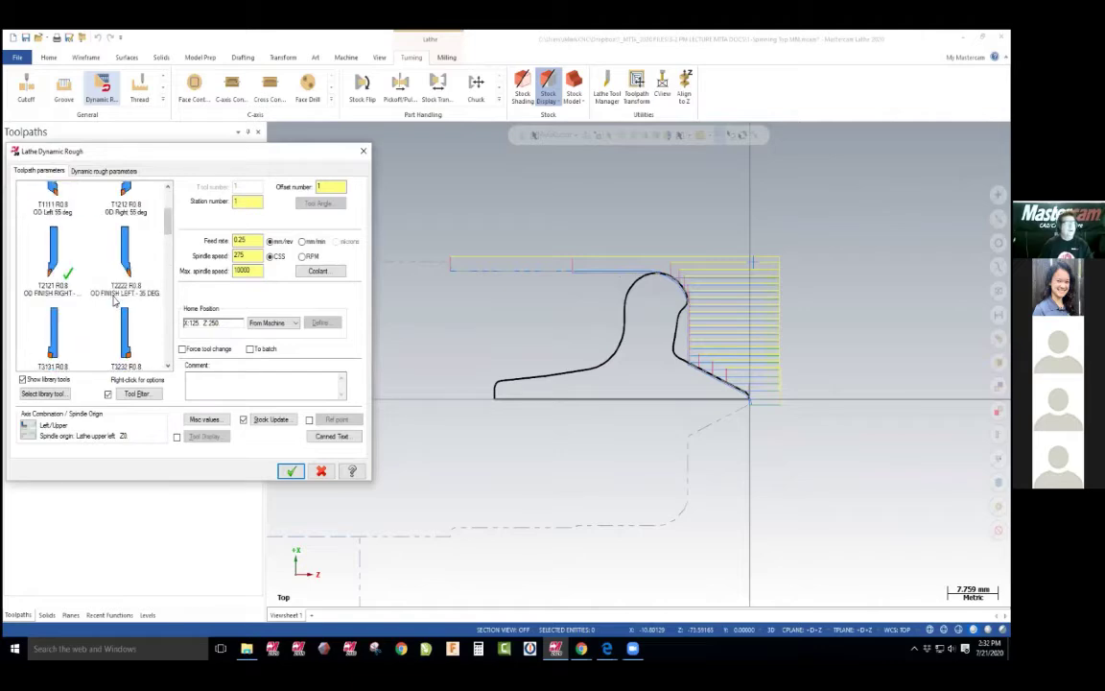
key("alt+Tab")
scroll(447, 328, "down", 5)
scroll(439, 334, "down", 4)
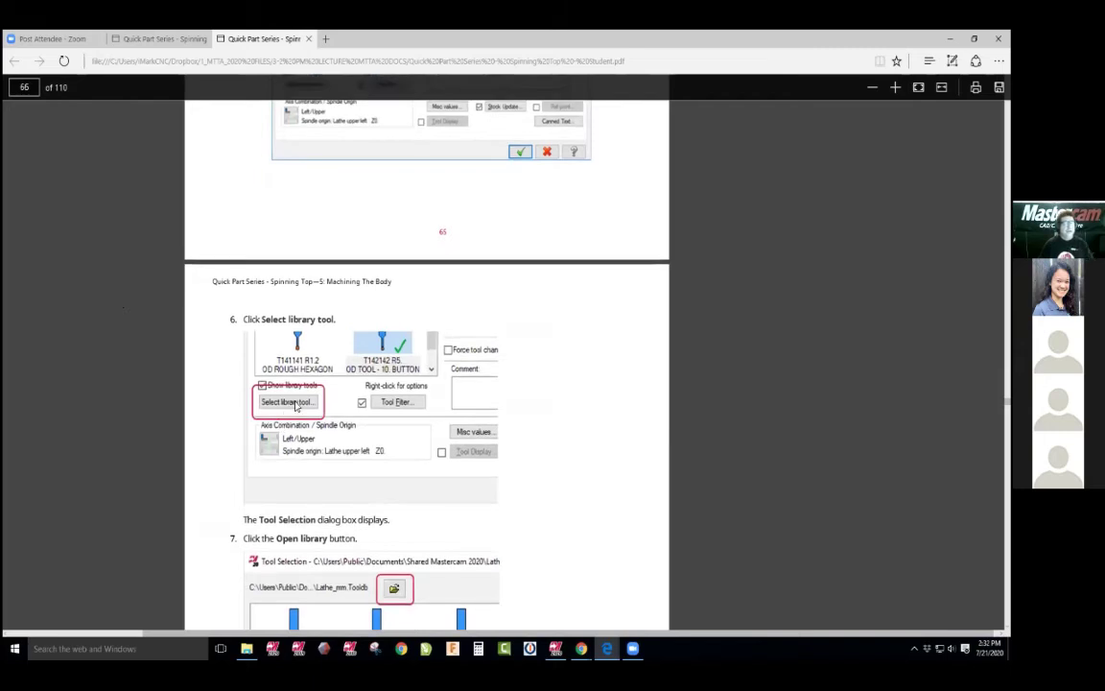
scroll(295, 405, "down", 5)
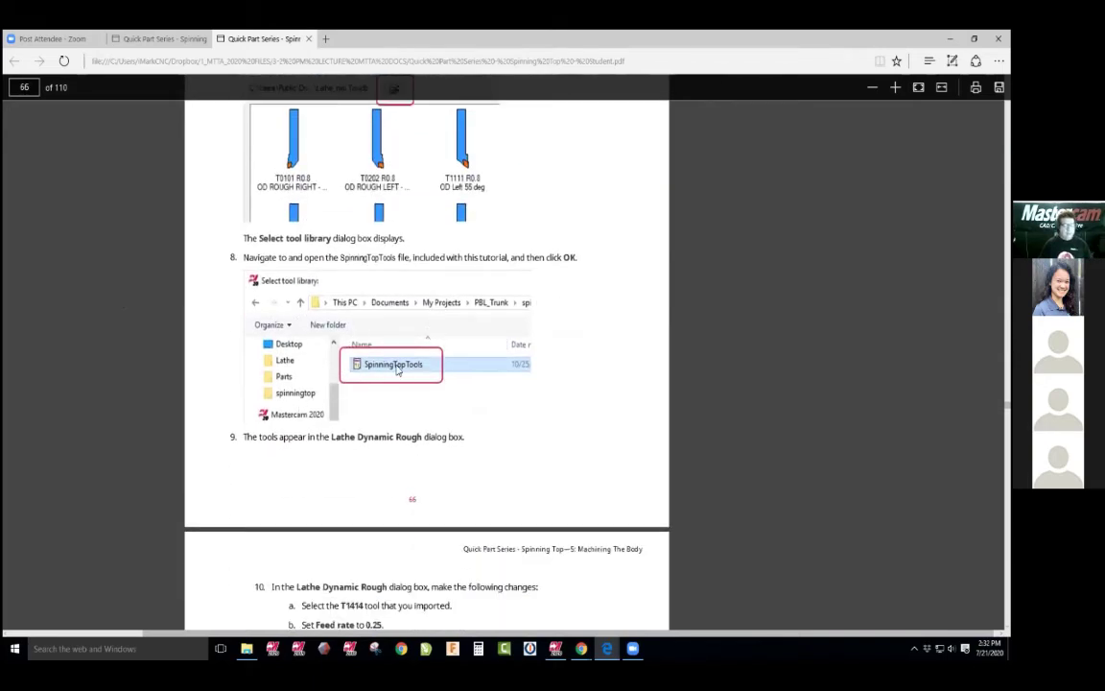
key("alt+Tab")
left_click(47, 397)
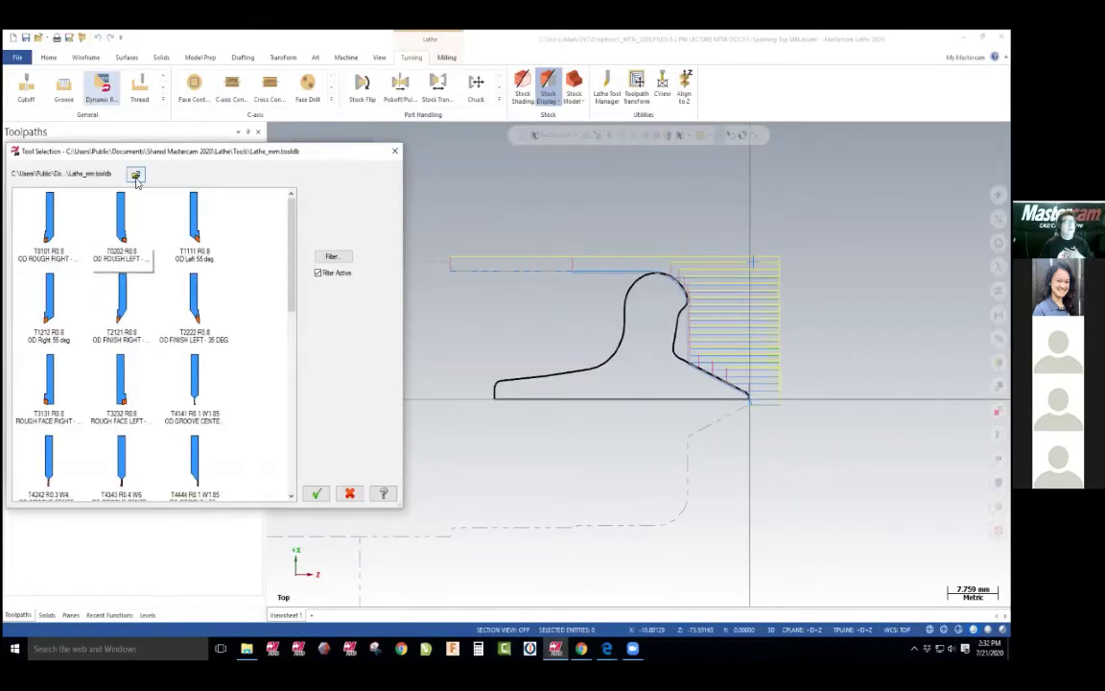
left_click(135, 175)
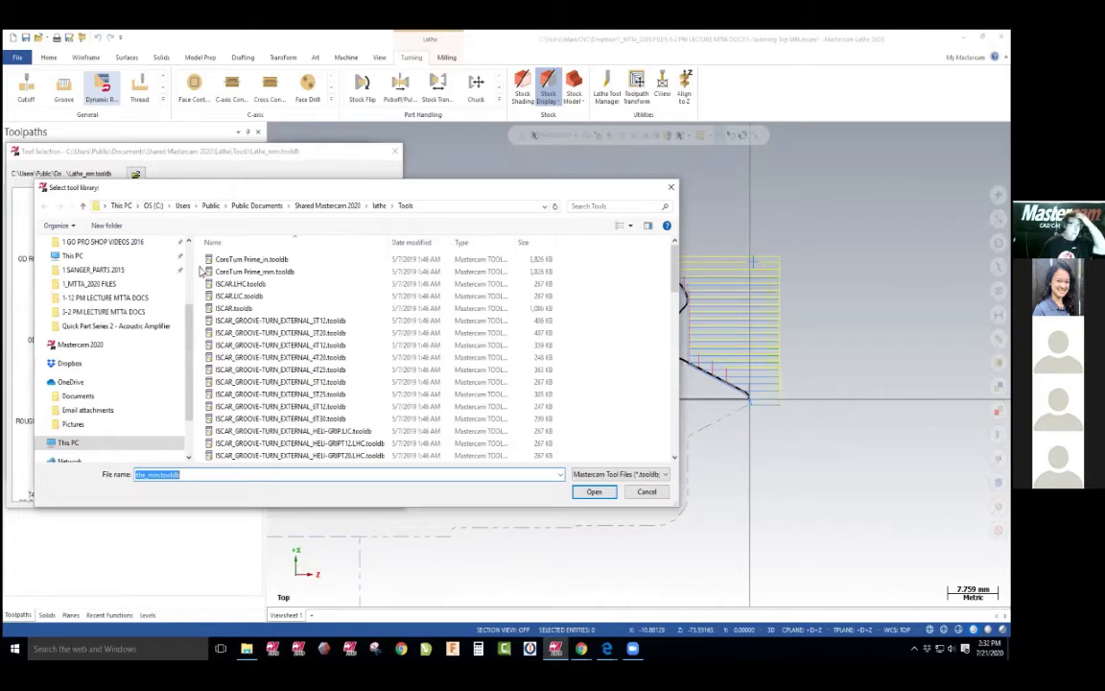
left_click(103, 312)
left_click(257, 259)
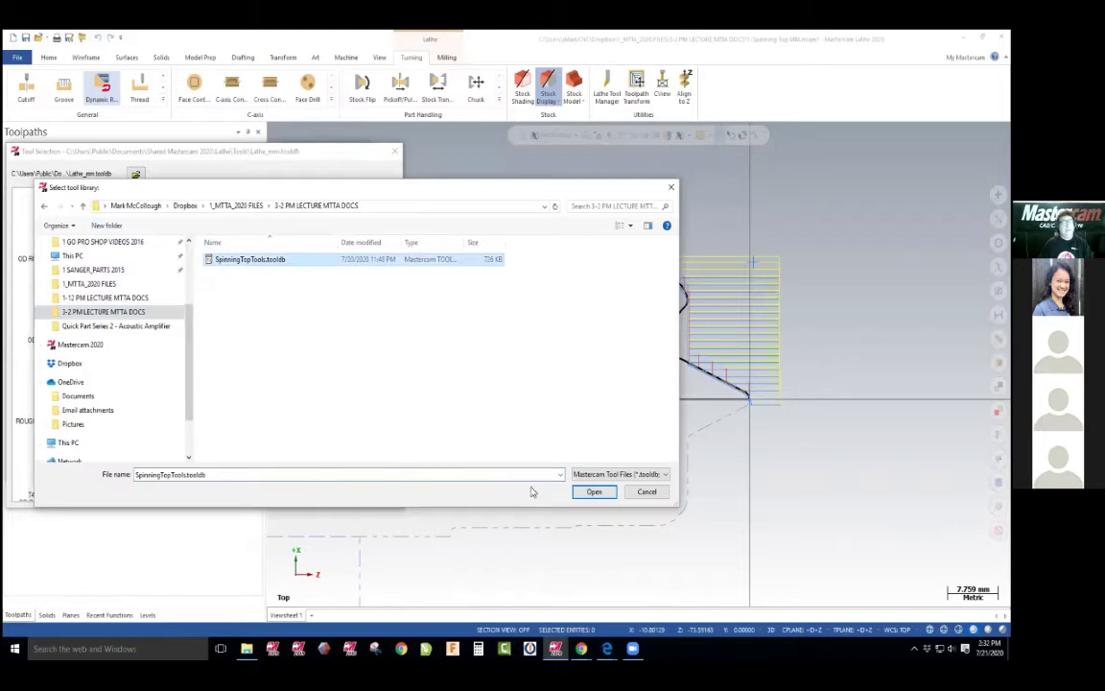
left_click(592, 491)
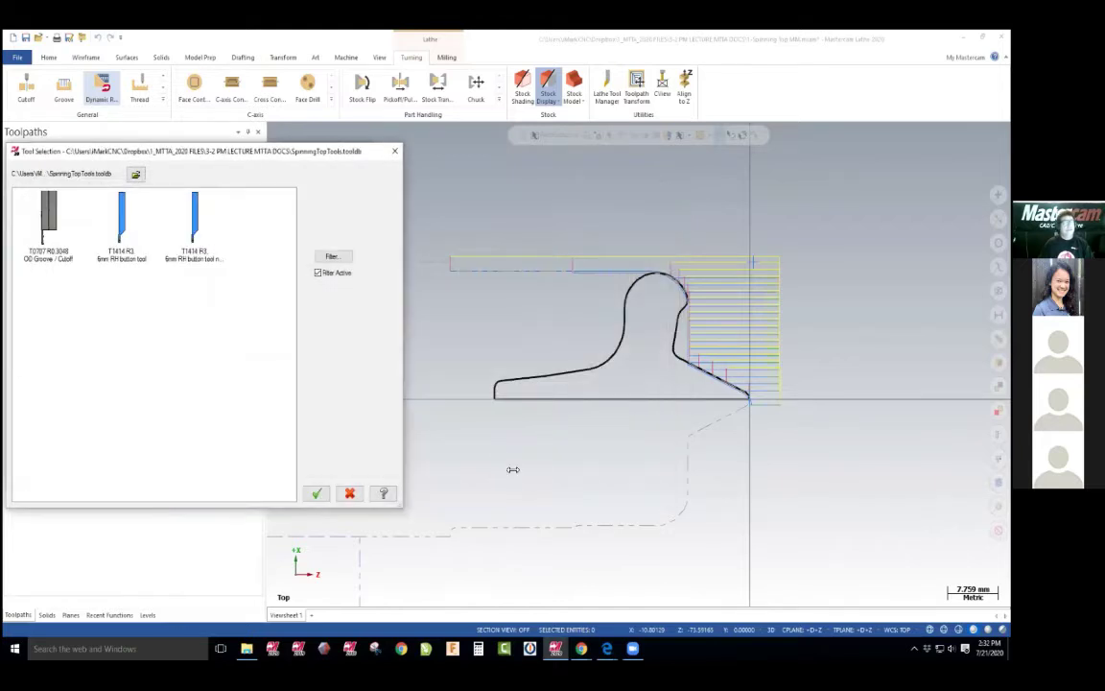
Pick the T1414 R3 6mm RH button tool from the library and select it for the Lathe Dynamic Rough operation
left_click(130, 217)
left_click(195, 213)
right_click(195, 213)
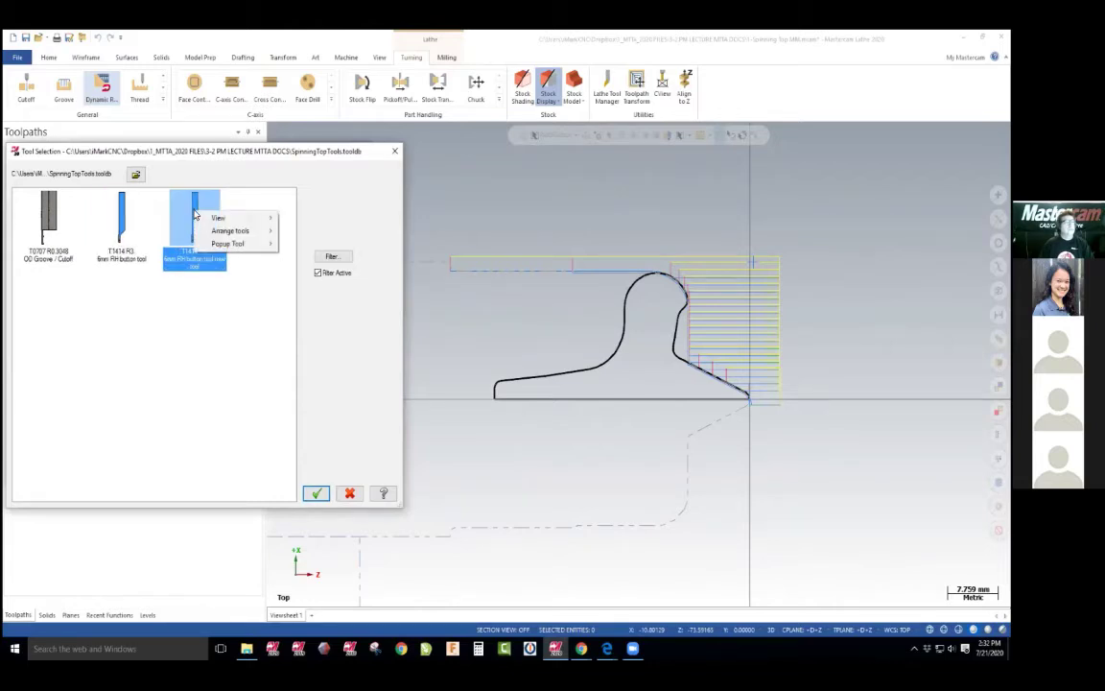
left_click(189, 336)
left_click(48, 225)
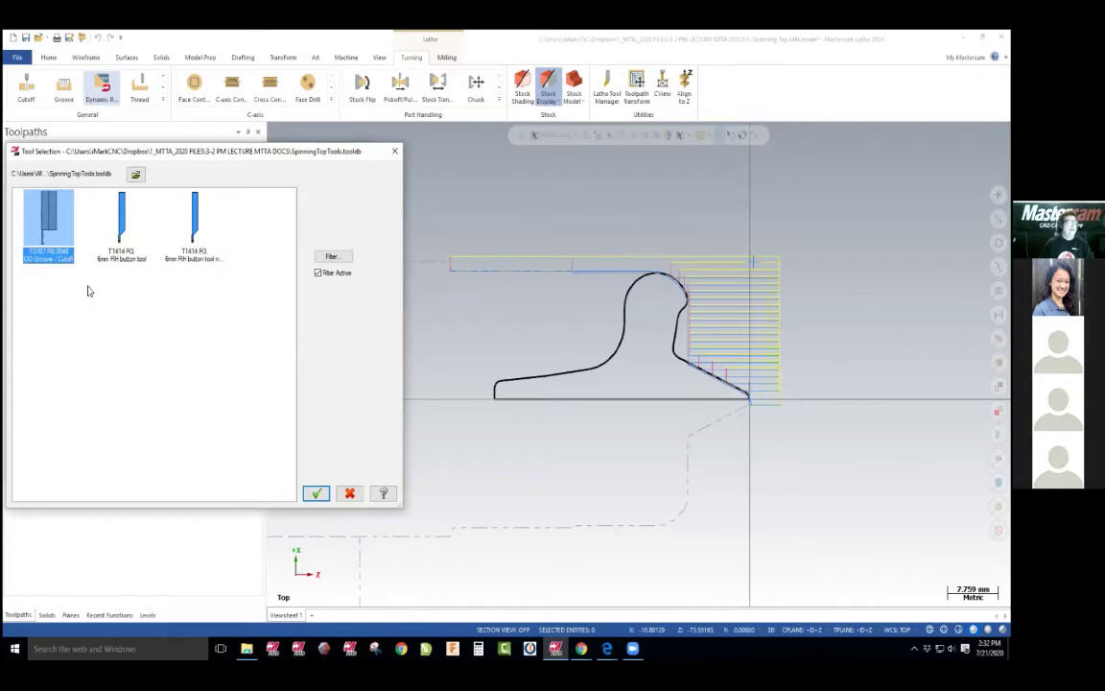
left_click(110, 227)
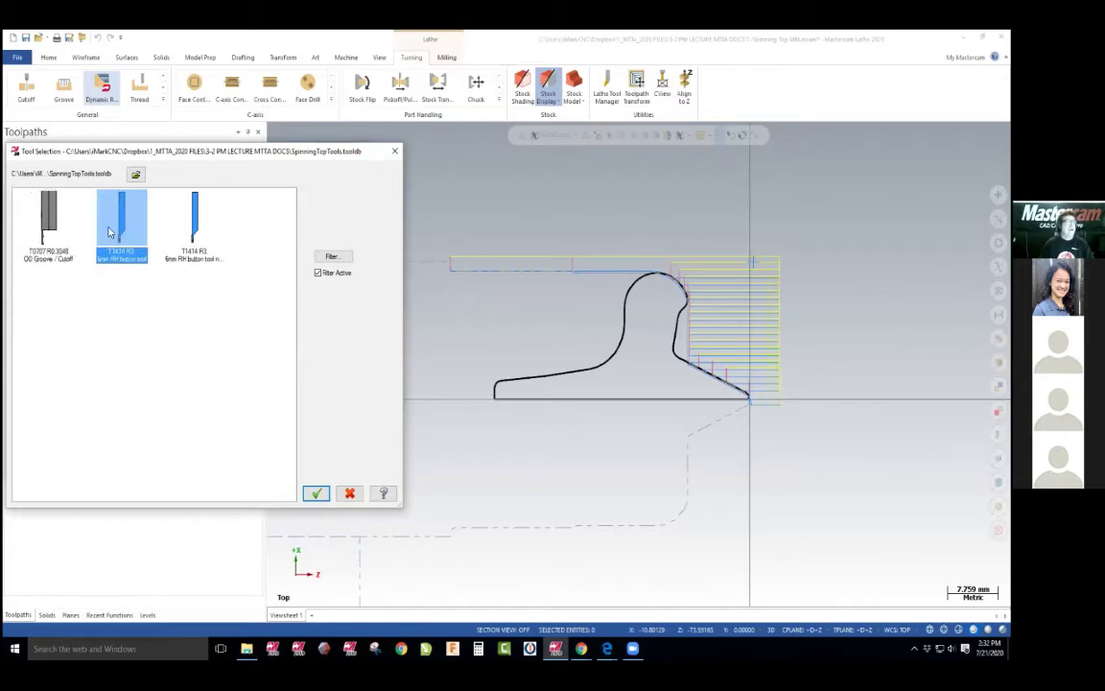
left_click(318, 494)
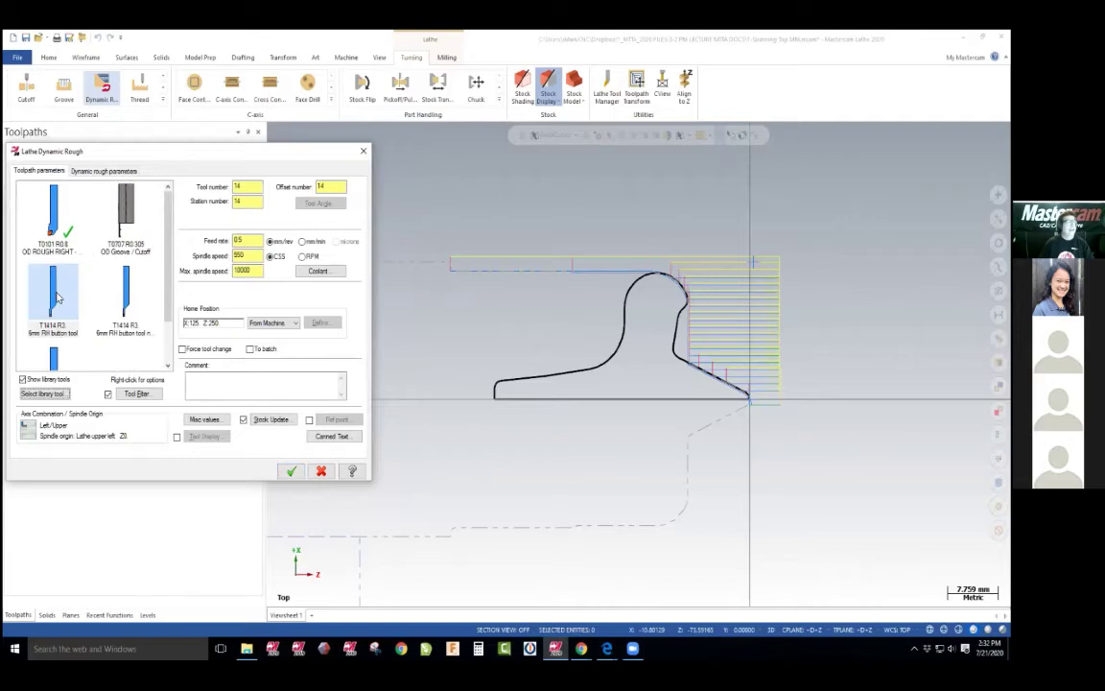
left_click(57, 297)
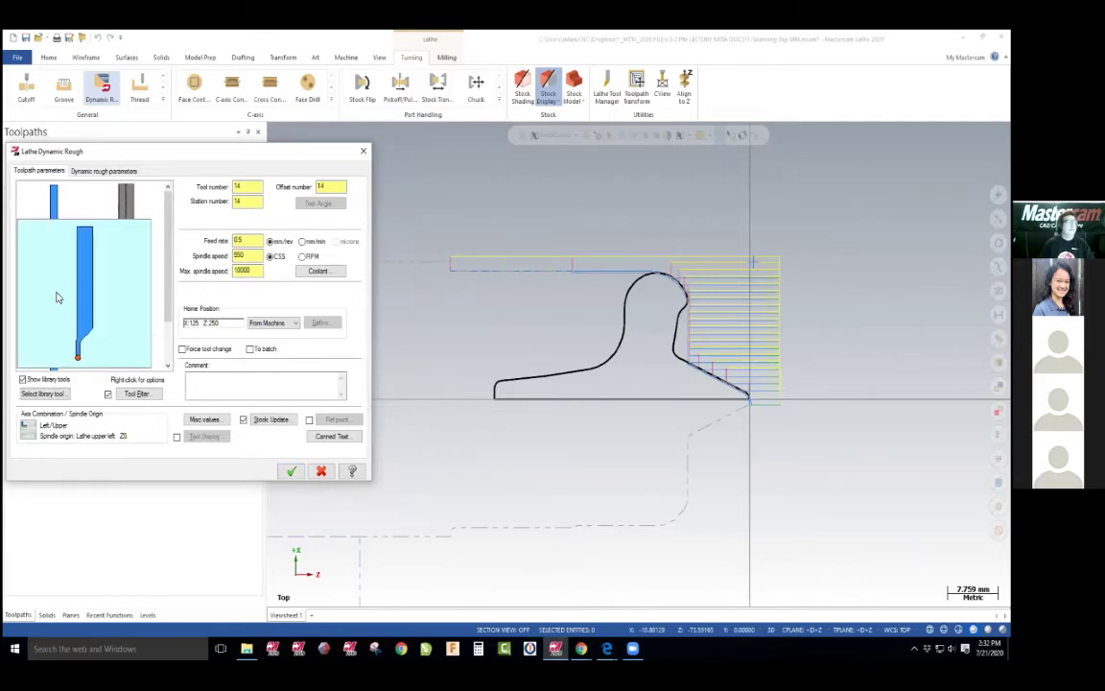
Inspect the insert definition of the T1414 button tool and close the tool definition
right_click(66, 317)
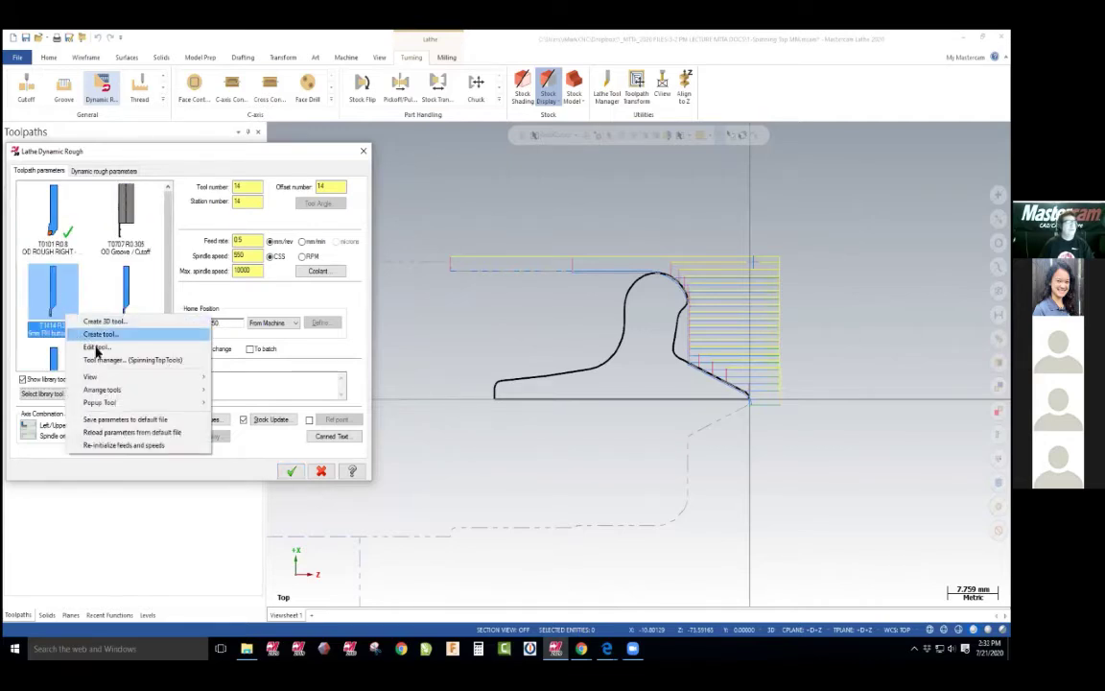
left_click(101, 346)
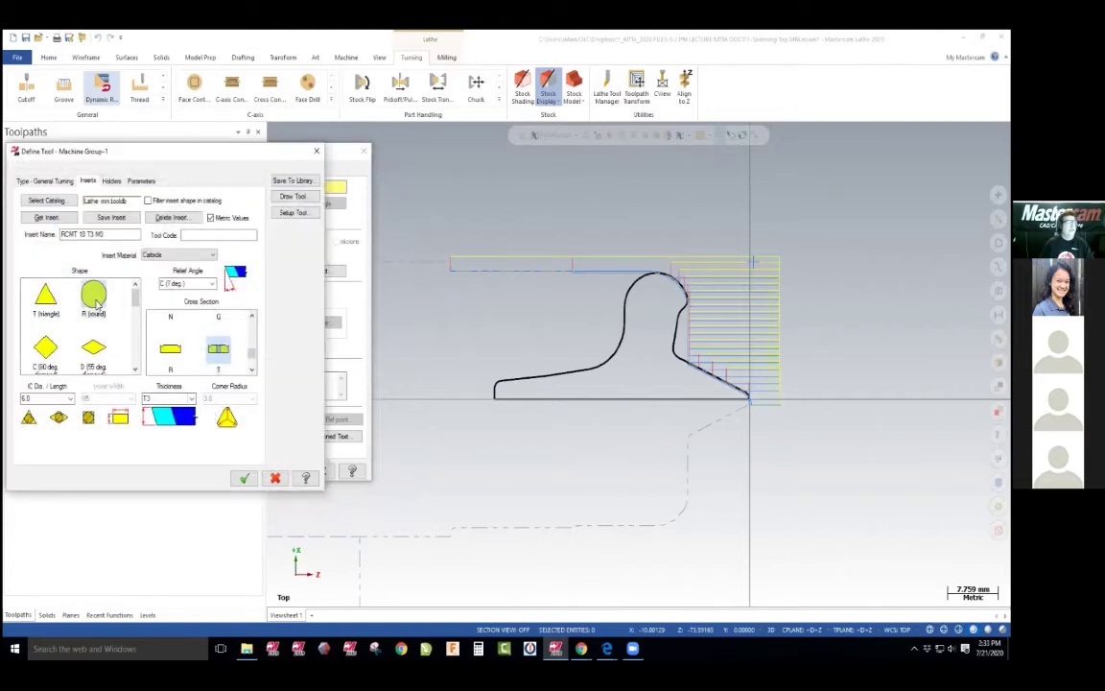
left_click(244, 478)
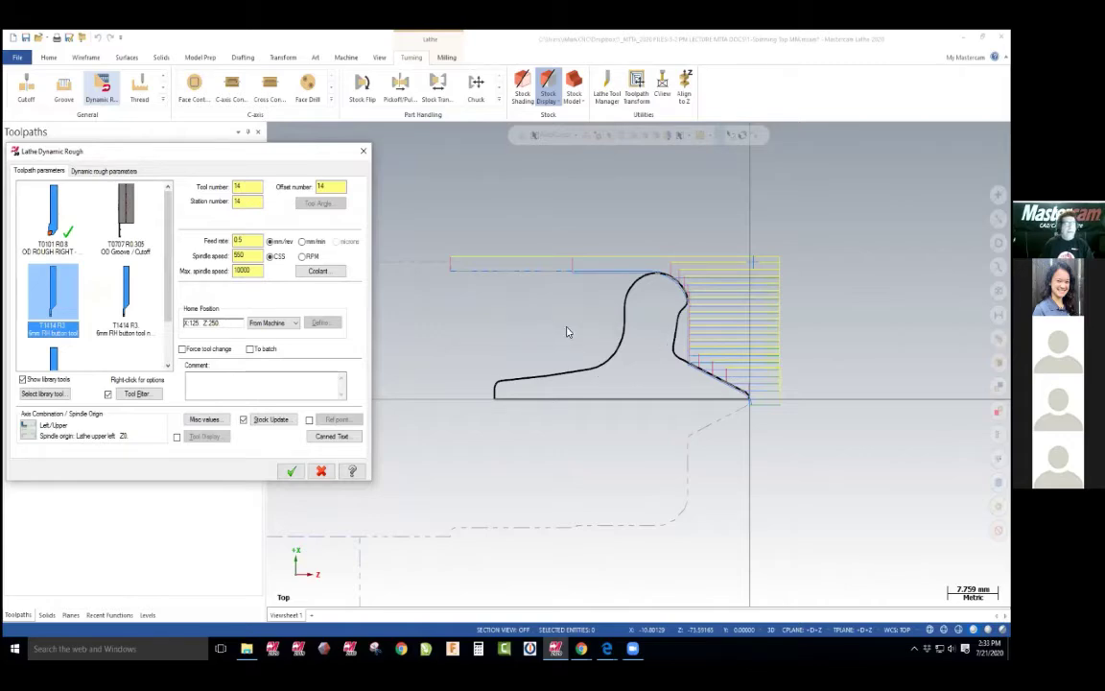
Following the PDF guide, set both the stepover and the toolpath radius to 15% in Mastercam's dynamic rough parameters
key("alt+Tab")
scroll(340, 387, "down", 5)
scroll(341, 386, "down", 8)
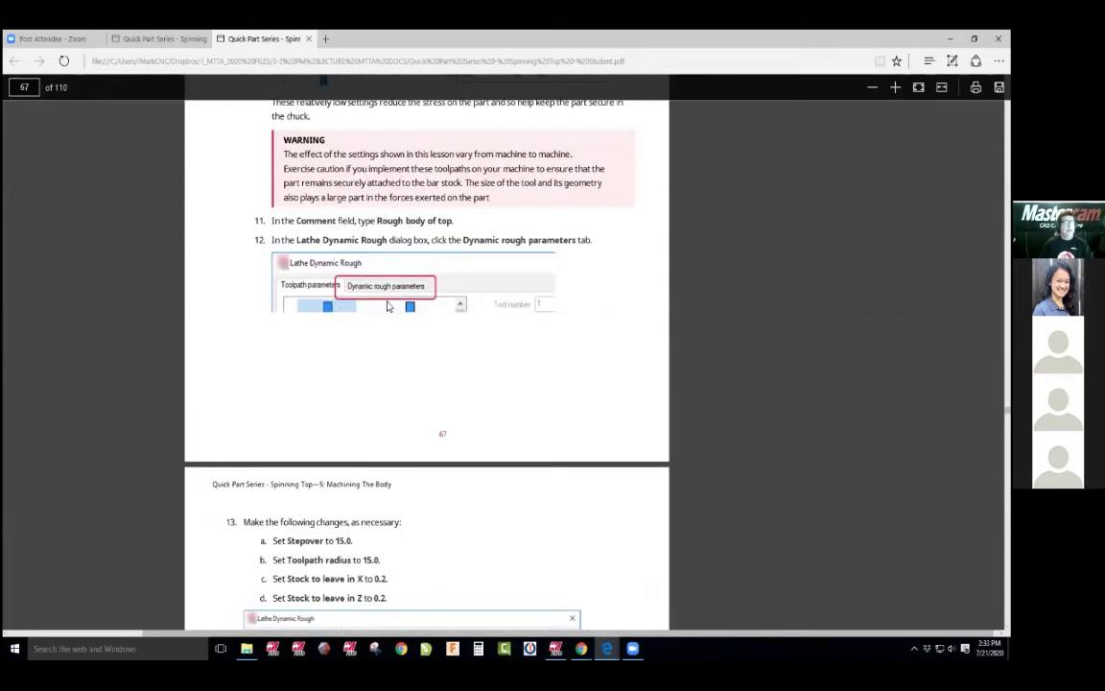
key("alt+Tab")
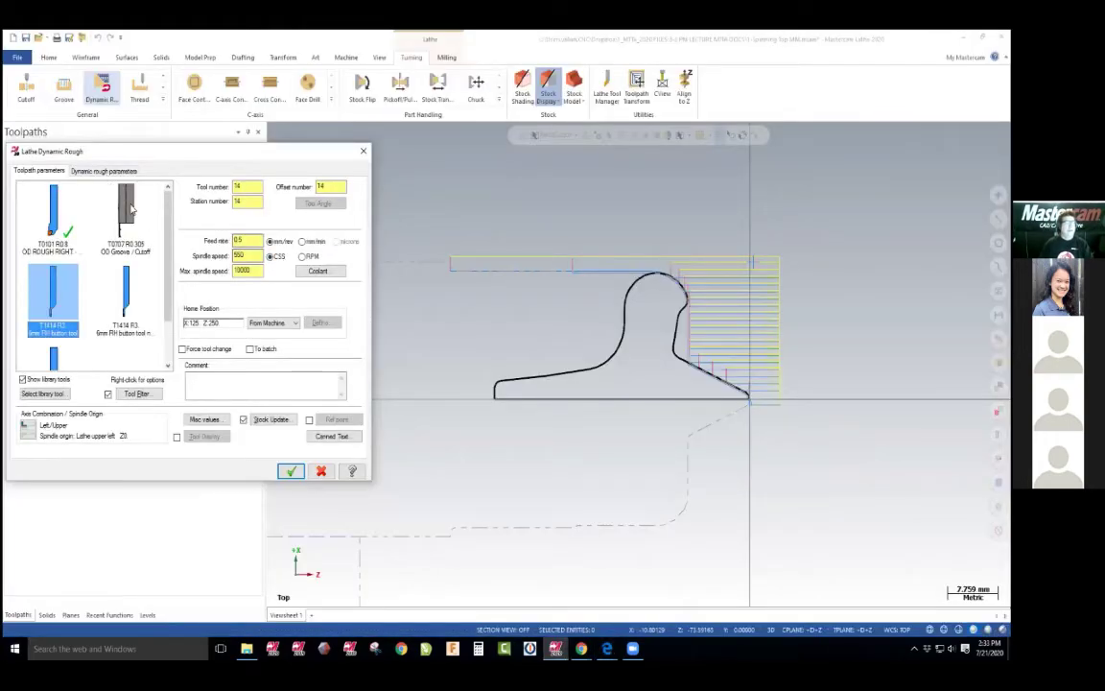
left_click(102, 170)
key("alt+Tab")
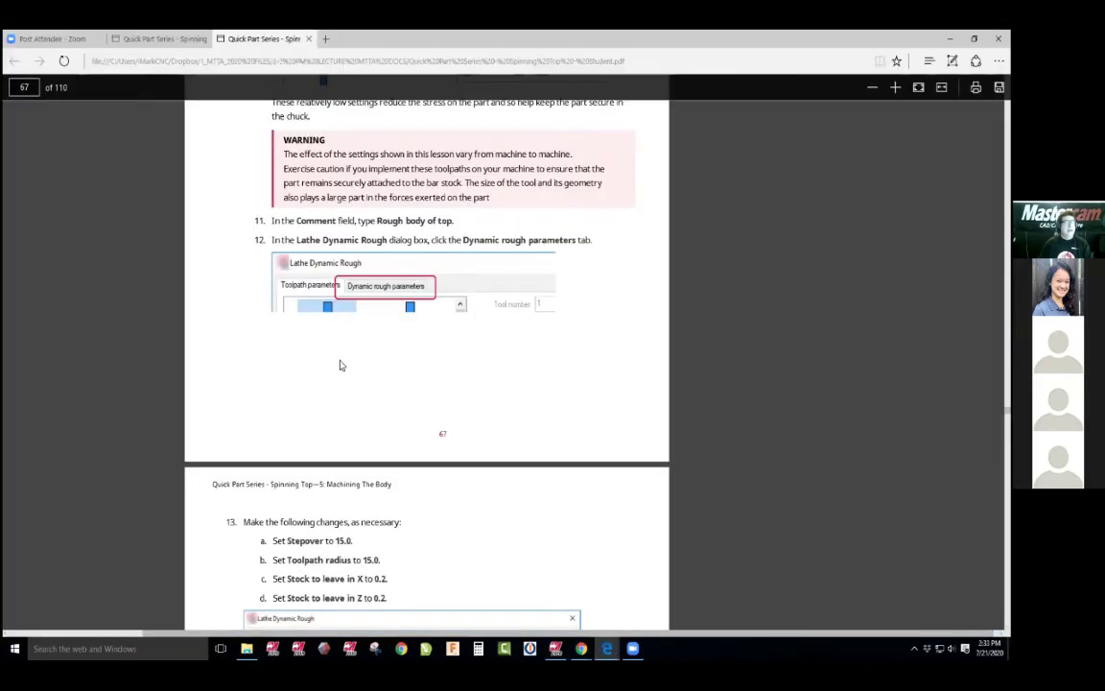
scroll(343, 370, "down", 3)
key("alt+Tab")
double_click(211, 214)
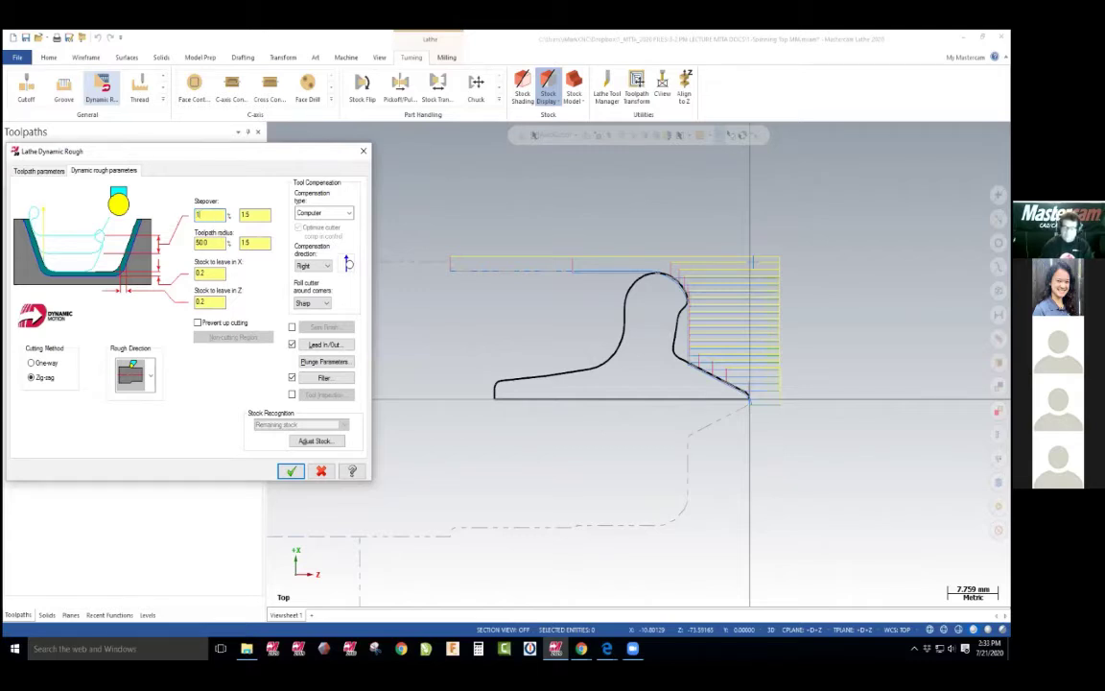
key("alt+Tab")
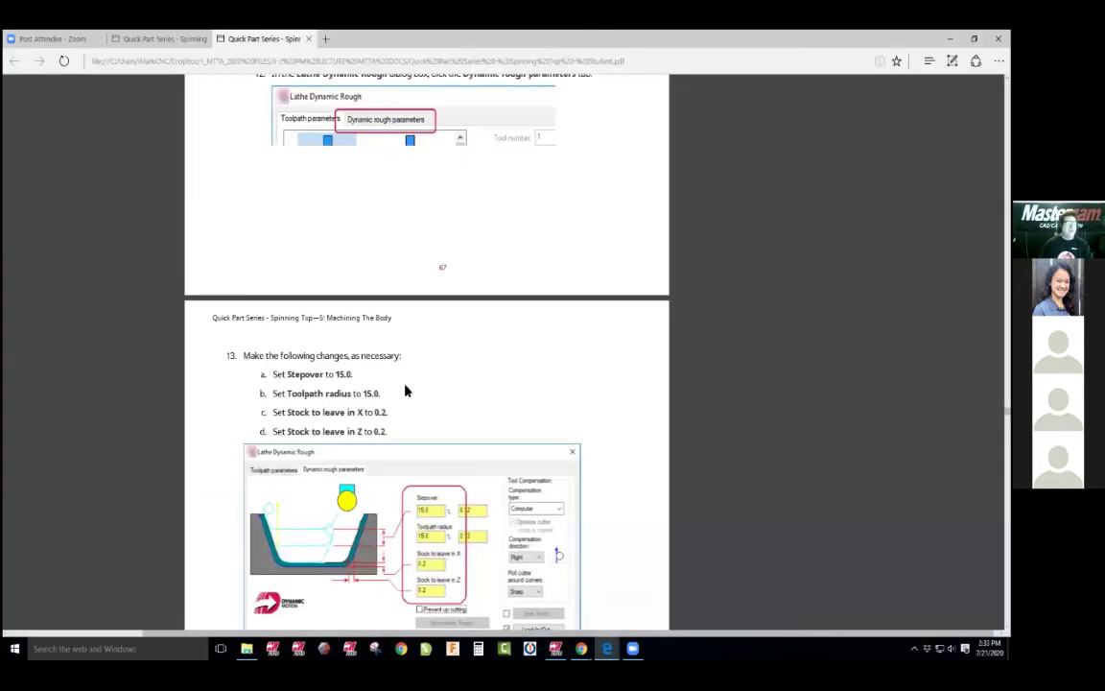
key("alt+Tab")
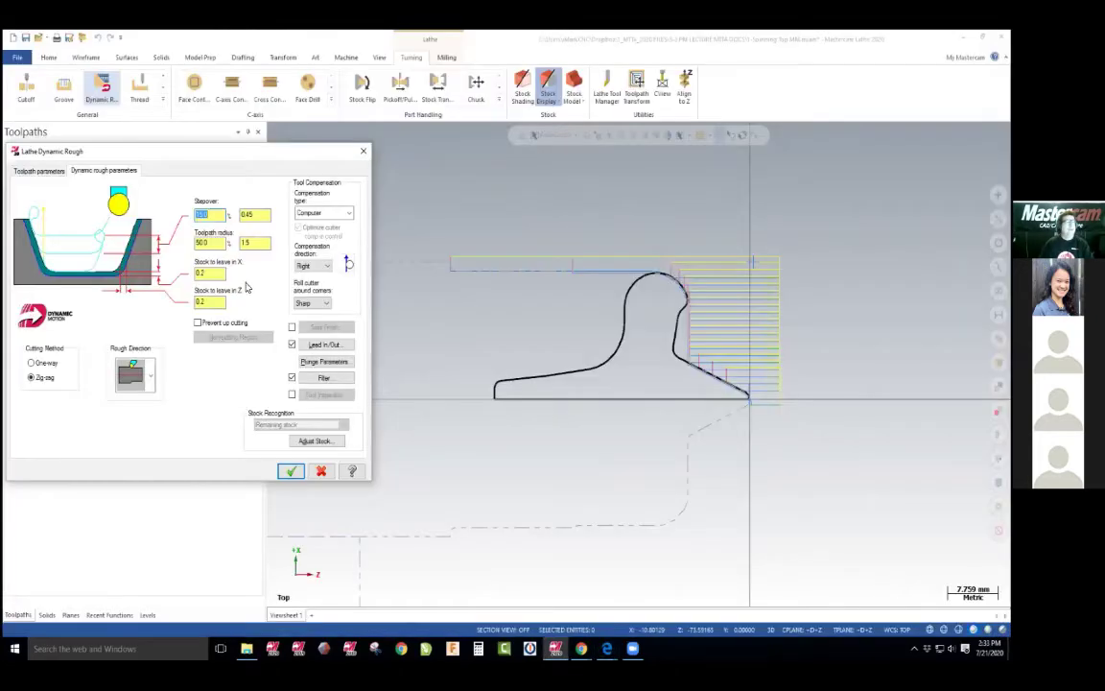
type("15")
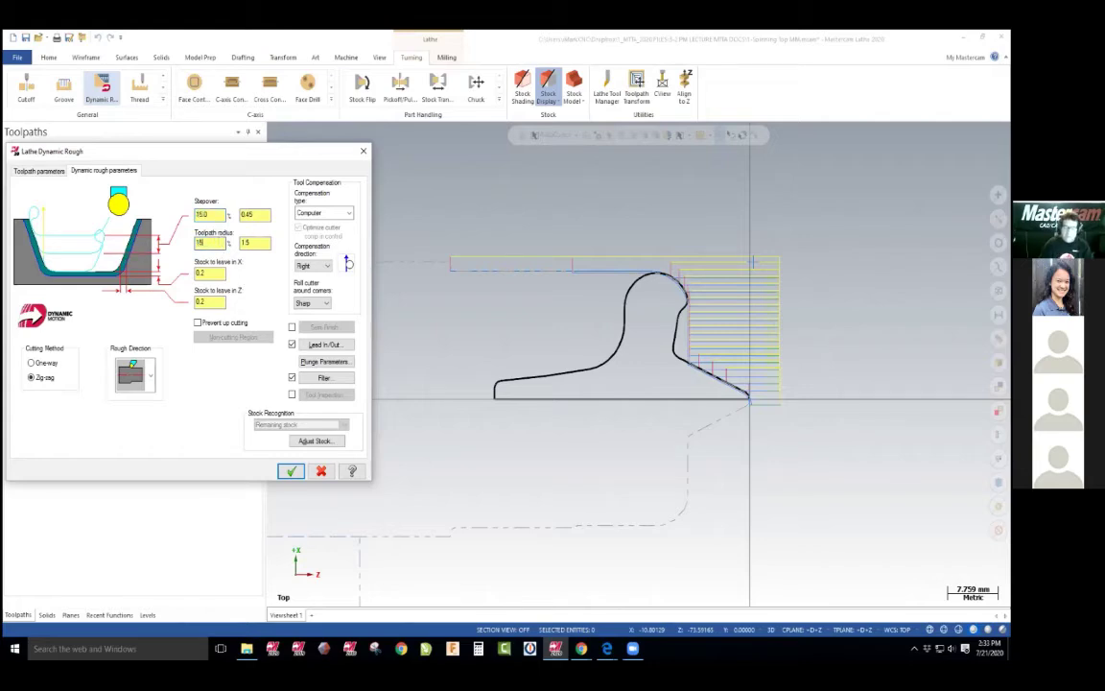
key("alt+Tab")
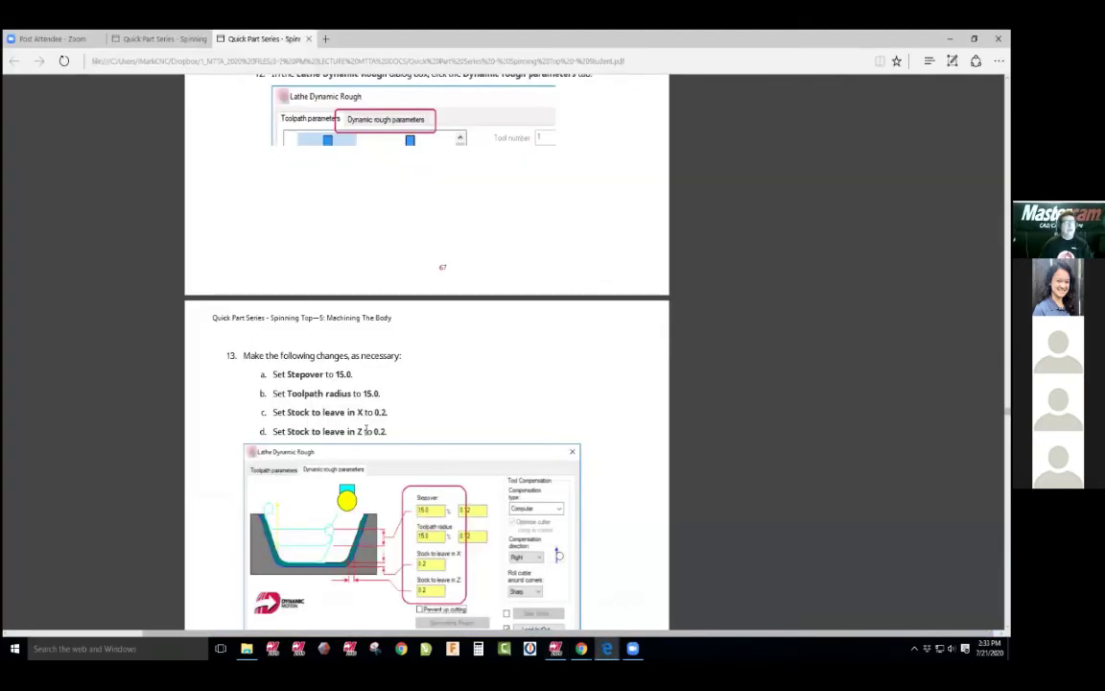
key("alt+Tab")
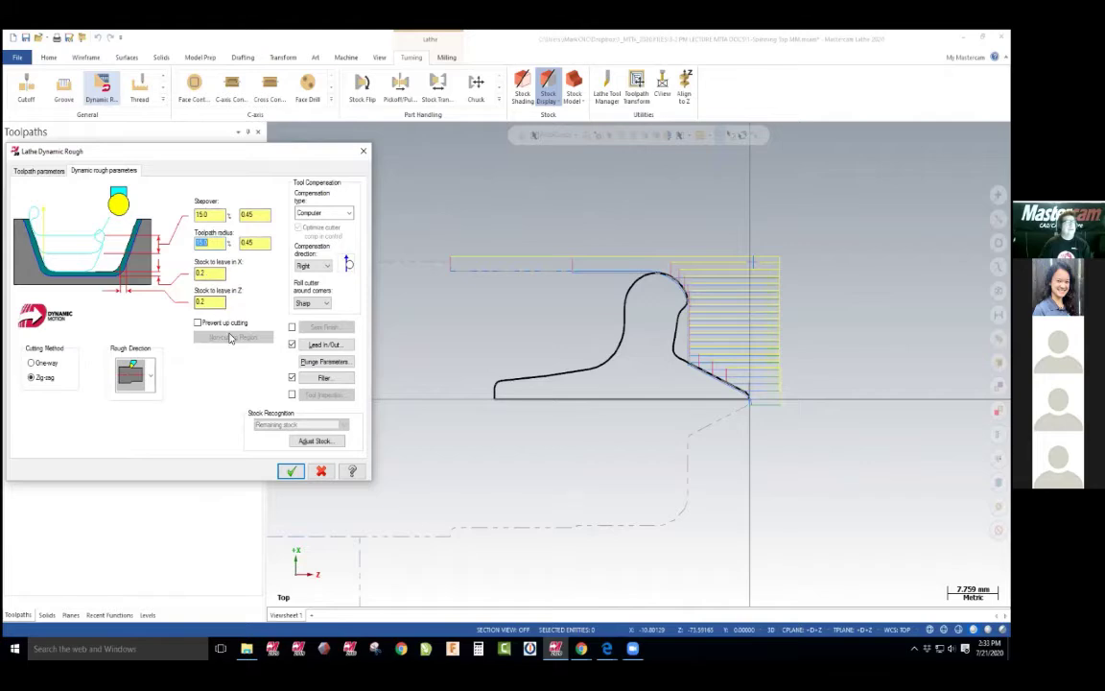
Find the Lead In/Out instructions in the PDF guide and open the dynamic rough operation's lead-out settings in Mastercam
key("alt+Tab")
scroll(385, 400, "down", 4)
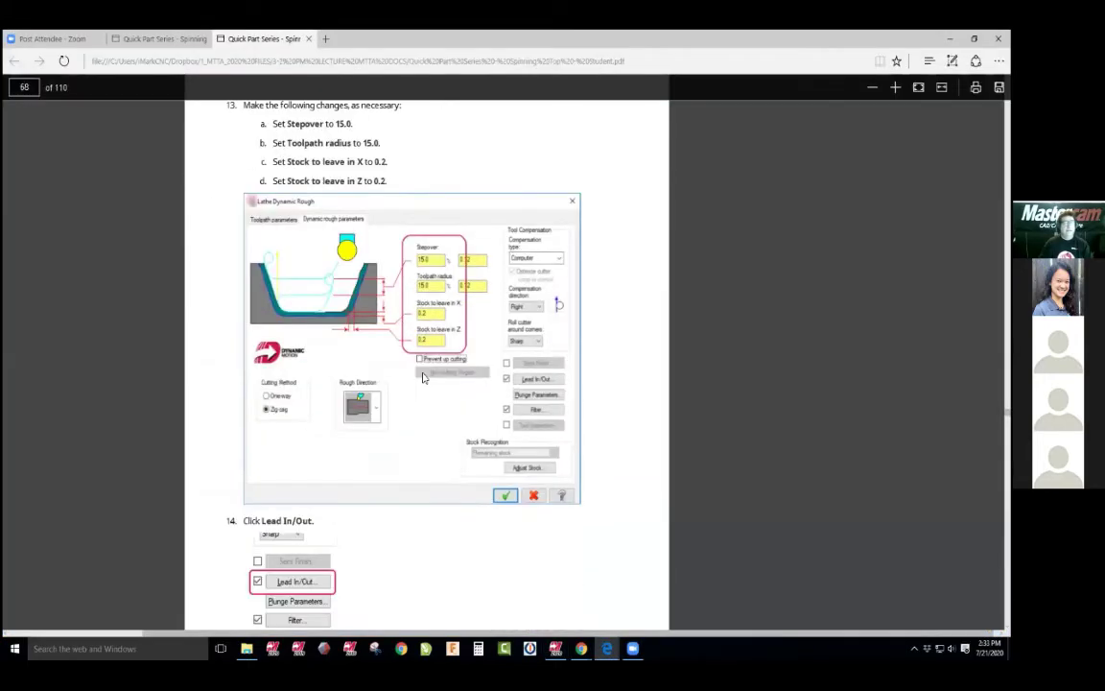
scroll(482, 379, "down", 1)
scroll(316, 480, "down", 8)
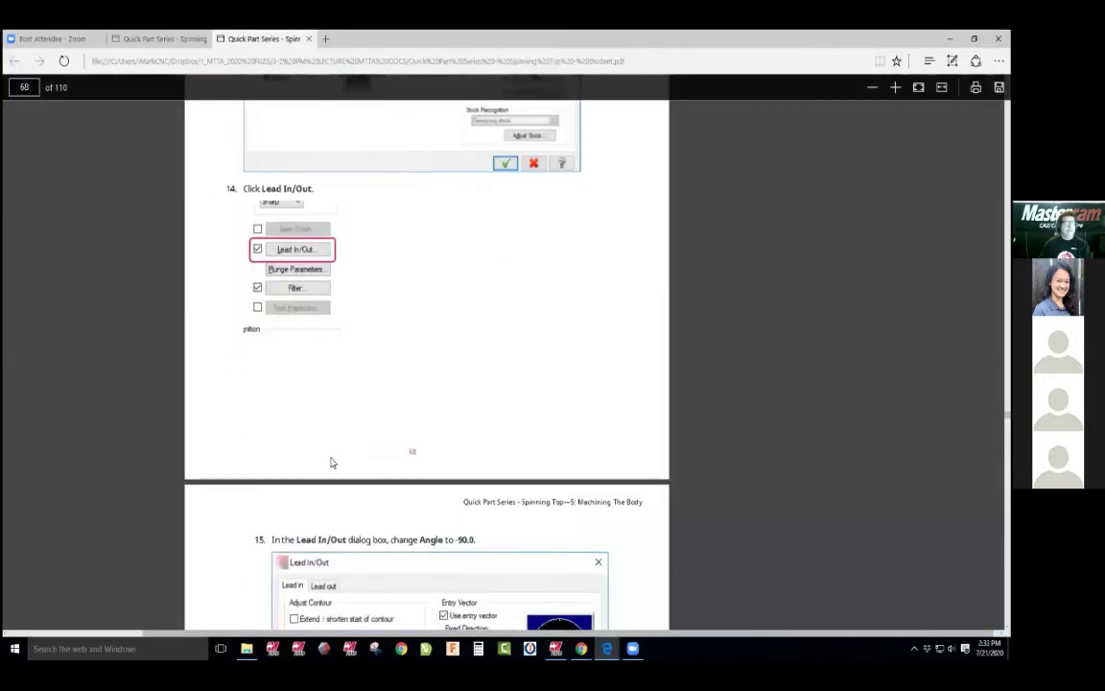
key("alt+Tab")
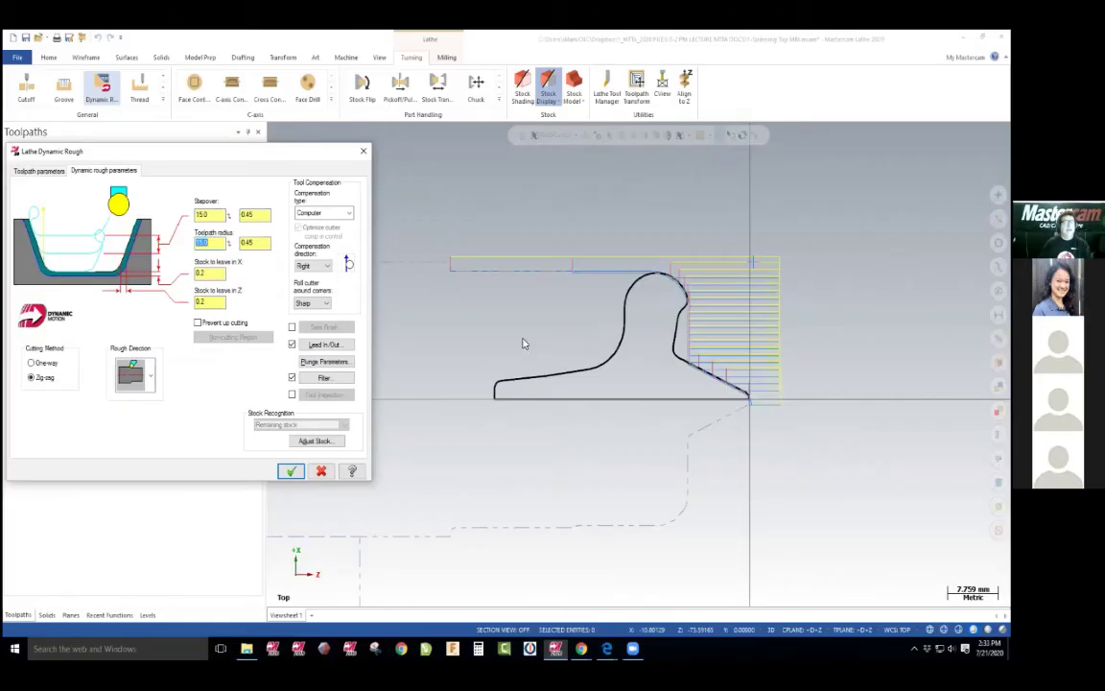
left_click(324, 344)
left_click(50, 170)
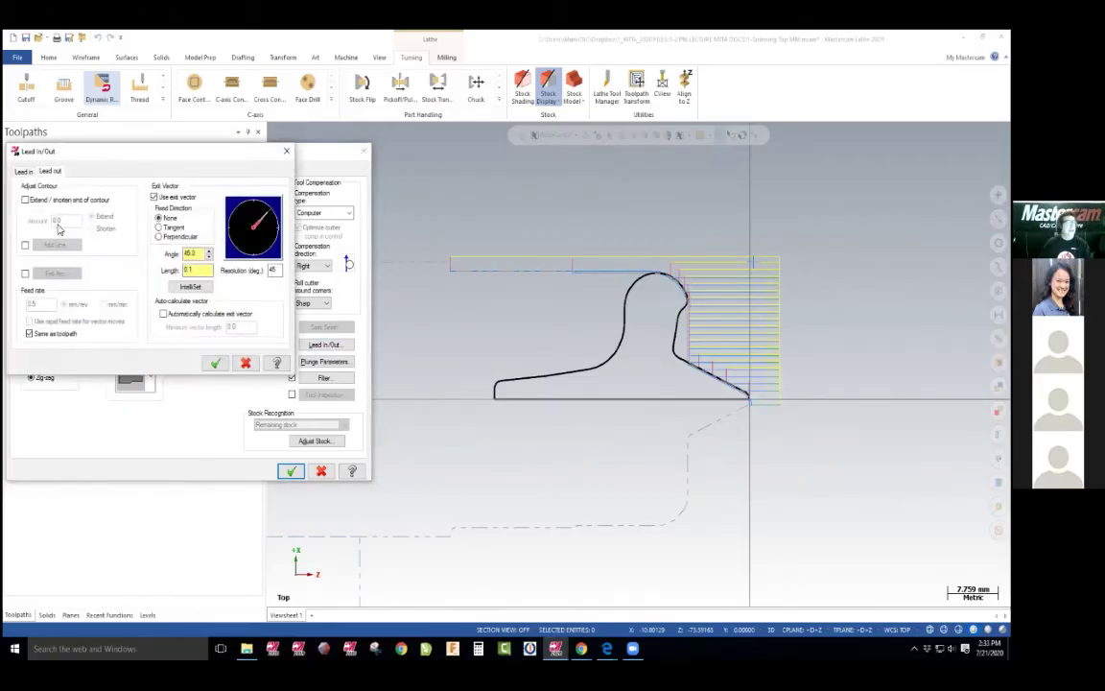
Find the Add Line instructions in the PDF guide and enable and start defining a lead-out contour line in Mastercam
key("alt+Tab")
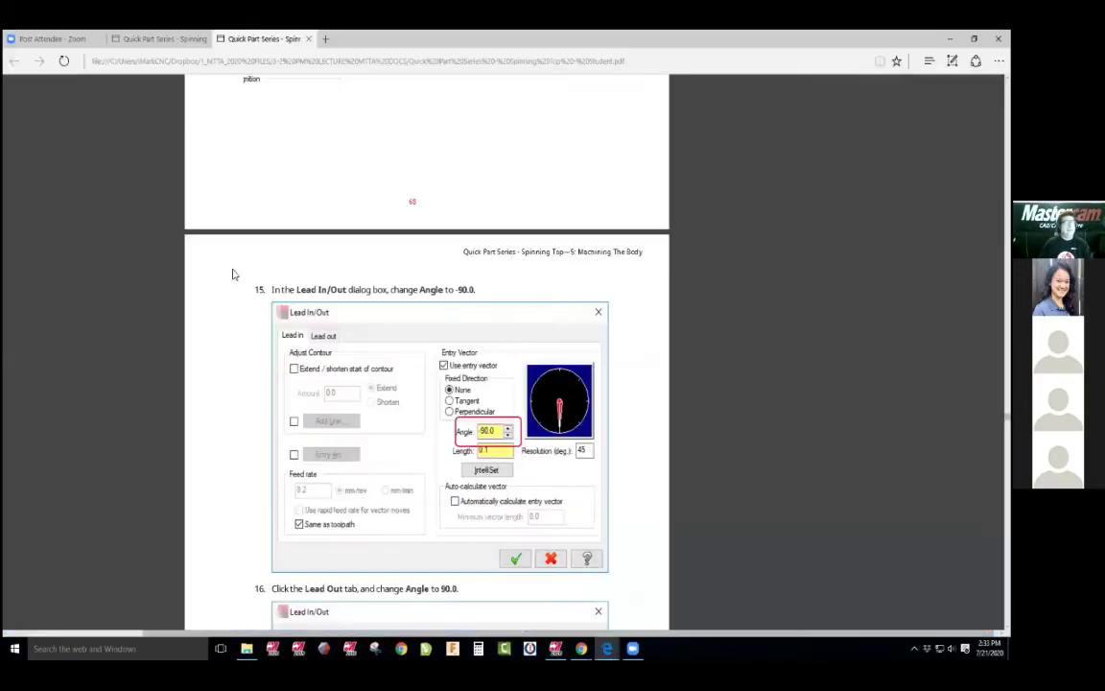
scroll(357, 307, "down", 3)
scroll(357, 307, "down", 10)
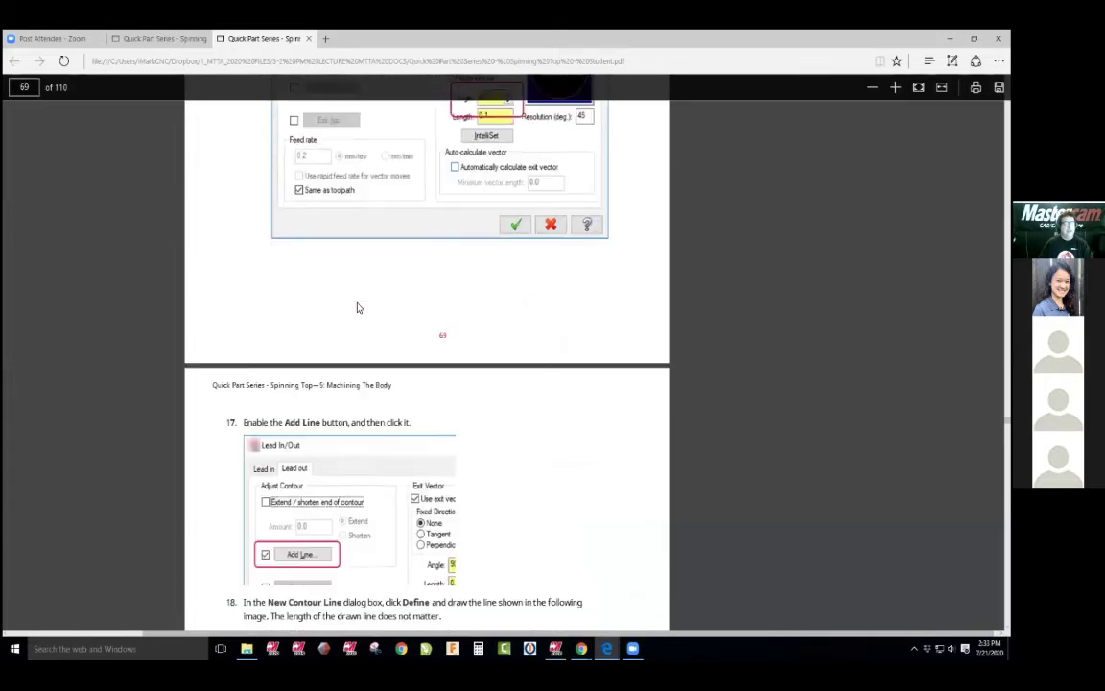
scroll(327, 383, "down", 2)
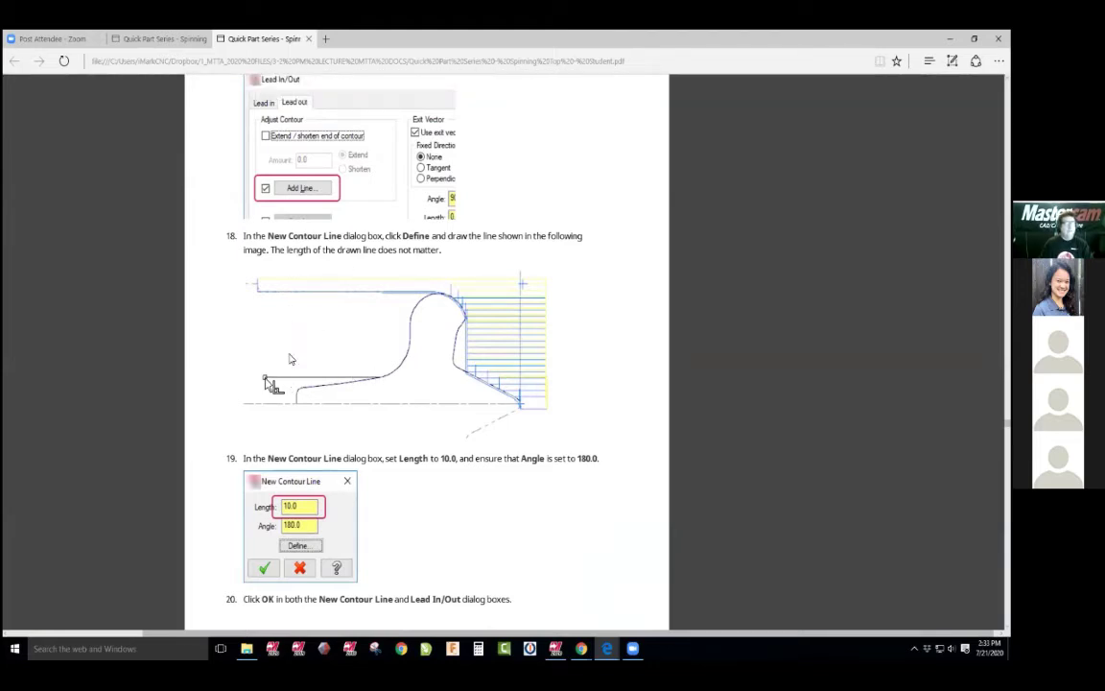
key("alt+Tab")
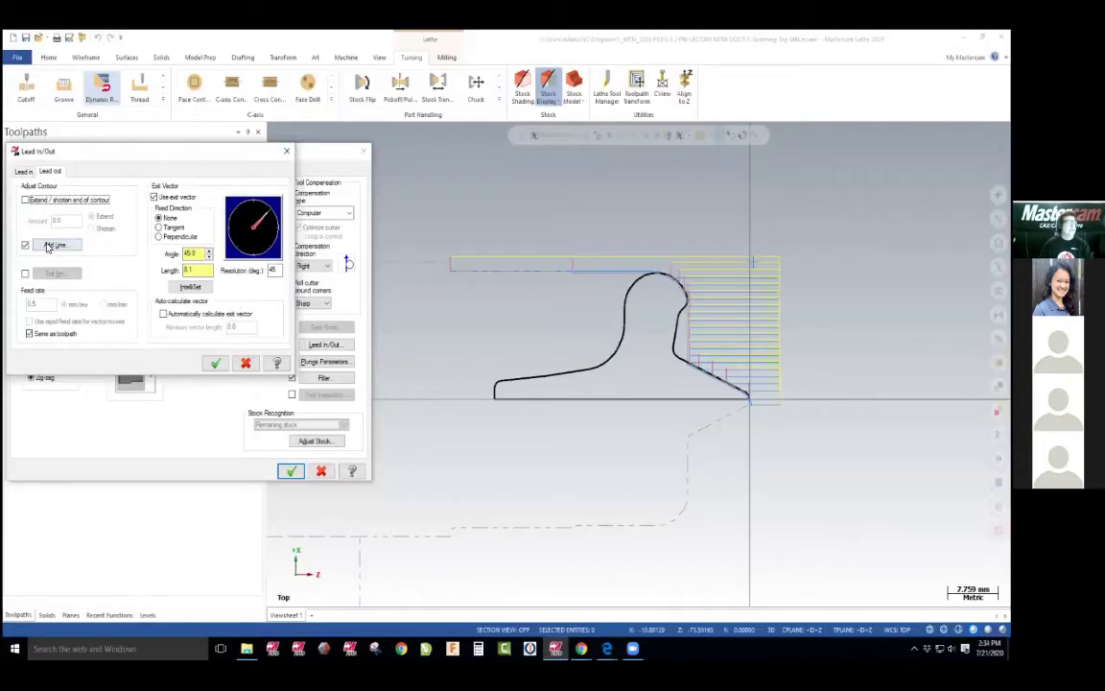
left_click(54, 245)
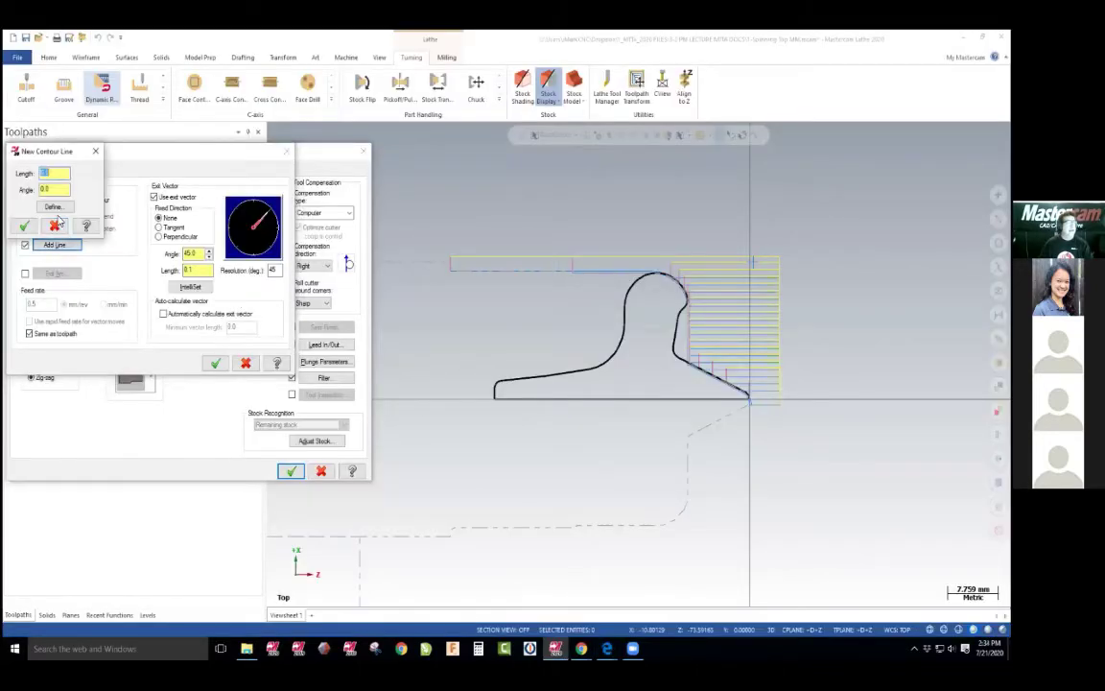
left_click(53, 207)
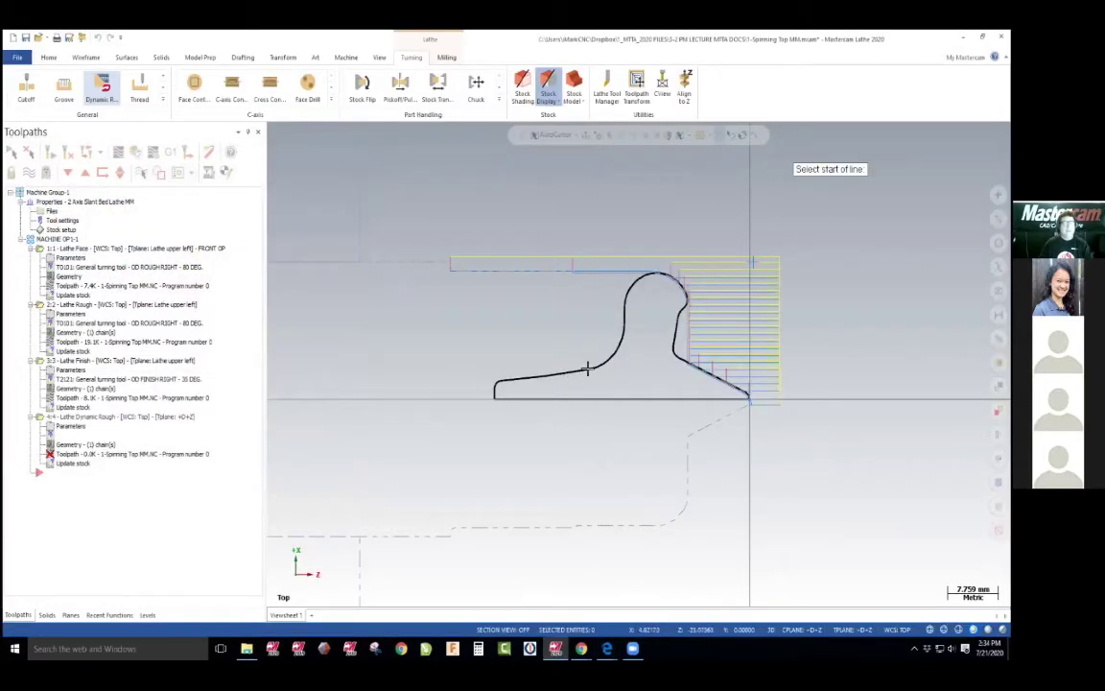
Draw the lead-out line horizontally from the lower end of the body's curve at 180 degrees, set its length to 10 mm, and accept the lead-out settings
key("alt+Tab")
key("alt+Tab")
left_click(596, 375)
left_click(462, 375)
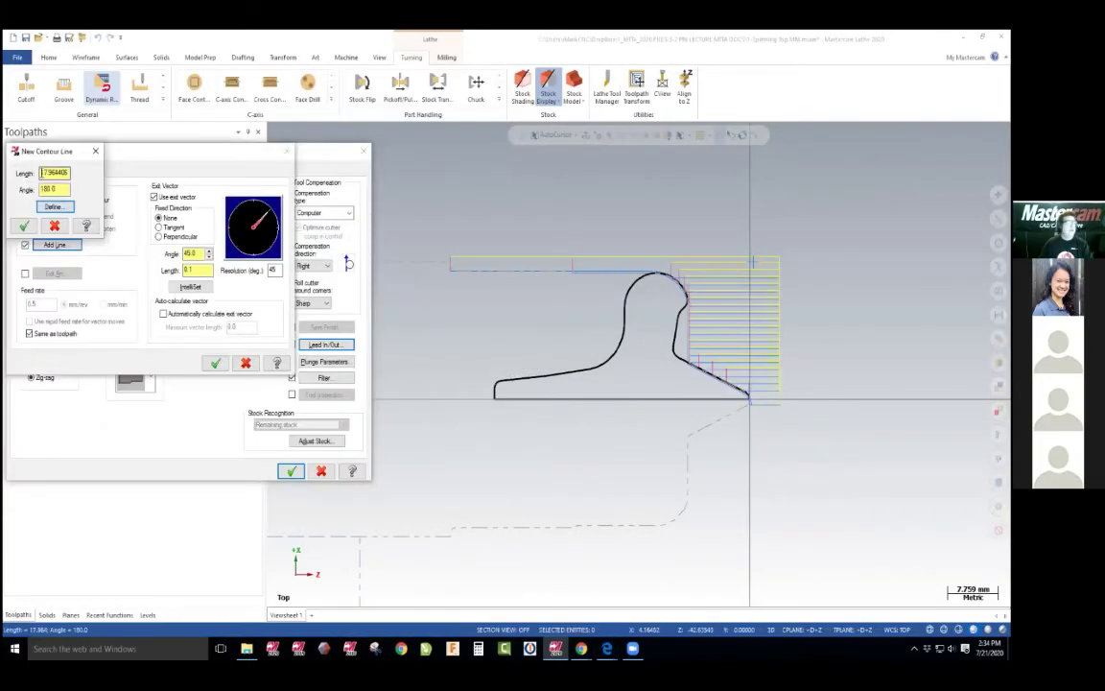
double_click(54, 173)
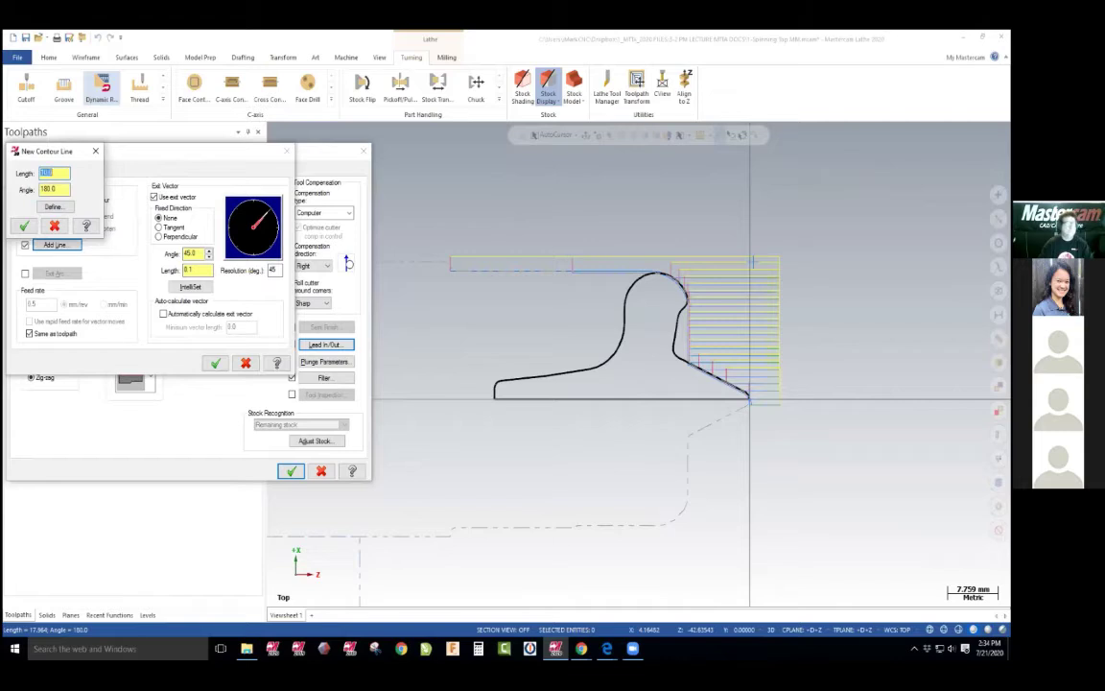
left_click(24, 226)
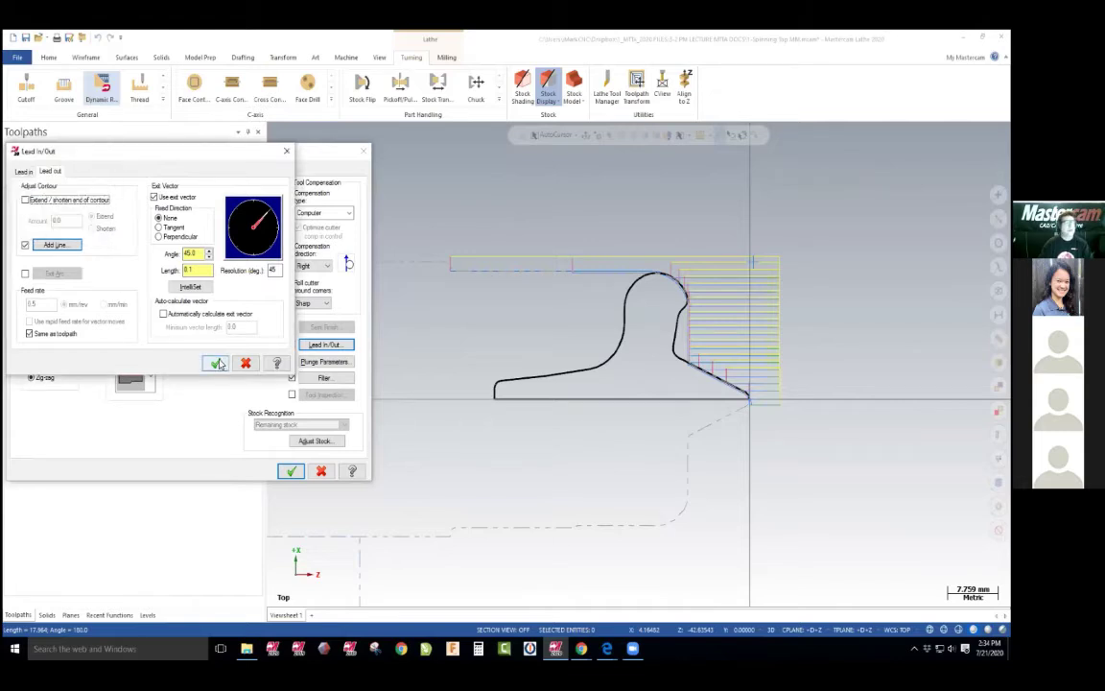
left_click(215, 362)
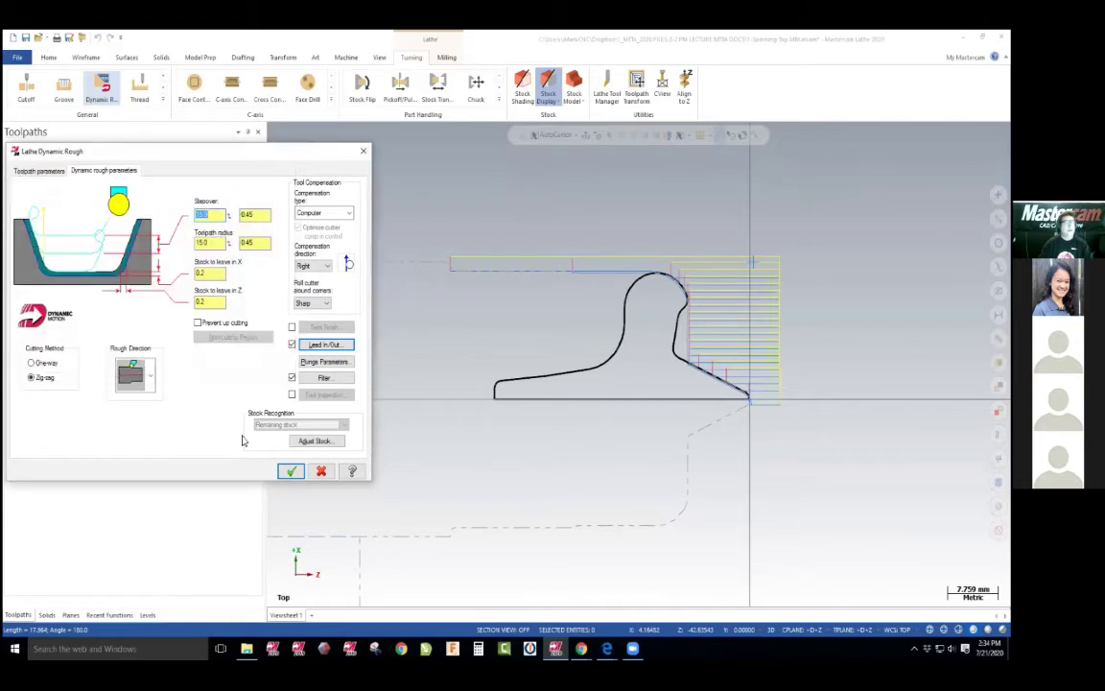
Choose the second plunge cutting option, which machines concave areas, and generate the dynamic rough toolpath
left_click(326, 361)
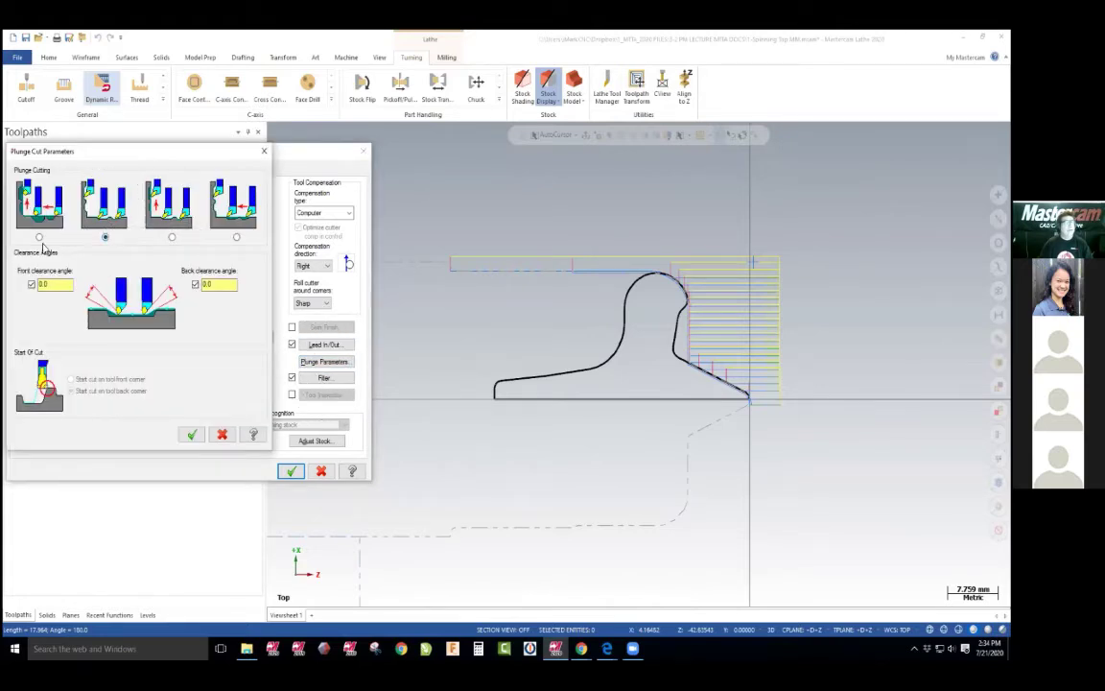
left_click(40, 238)
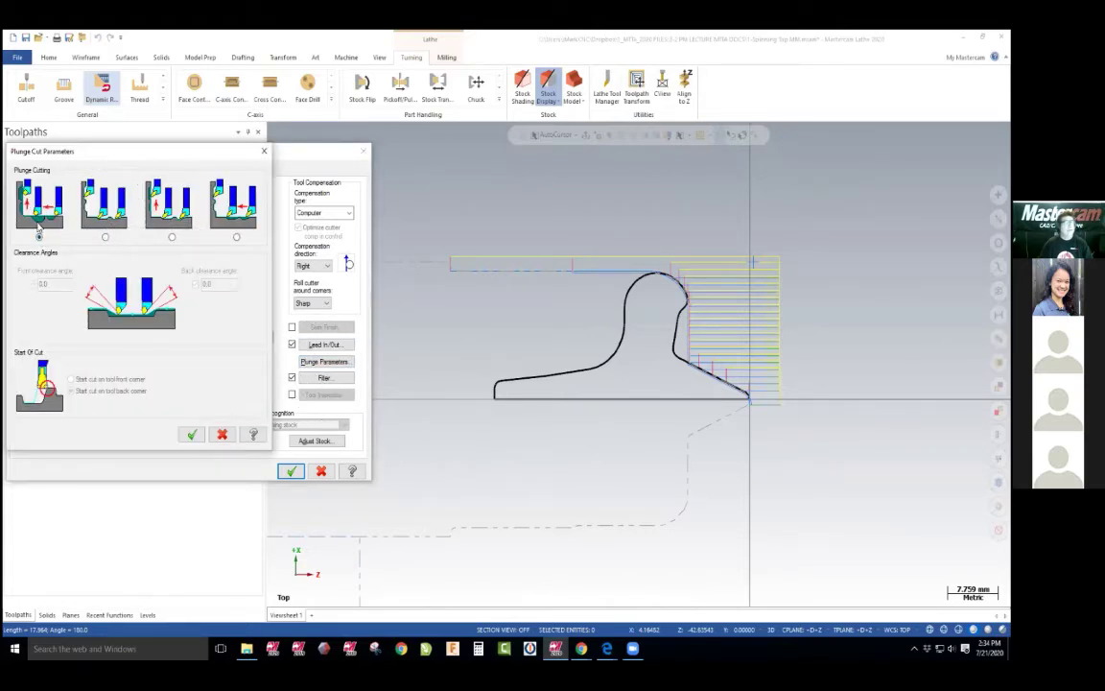
left_click(105, 237)
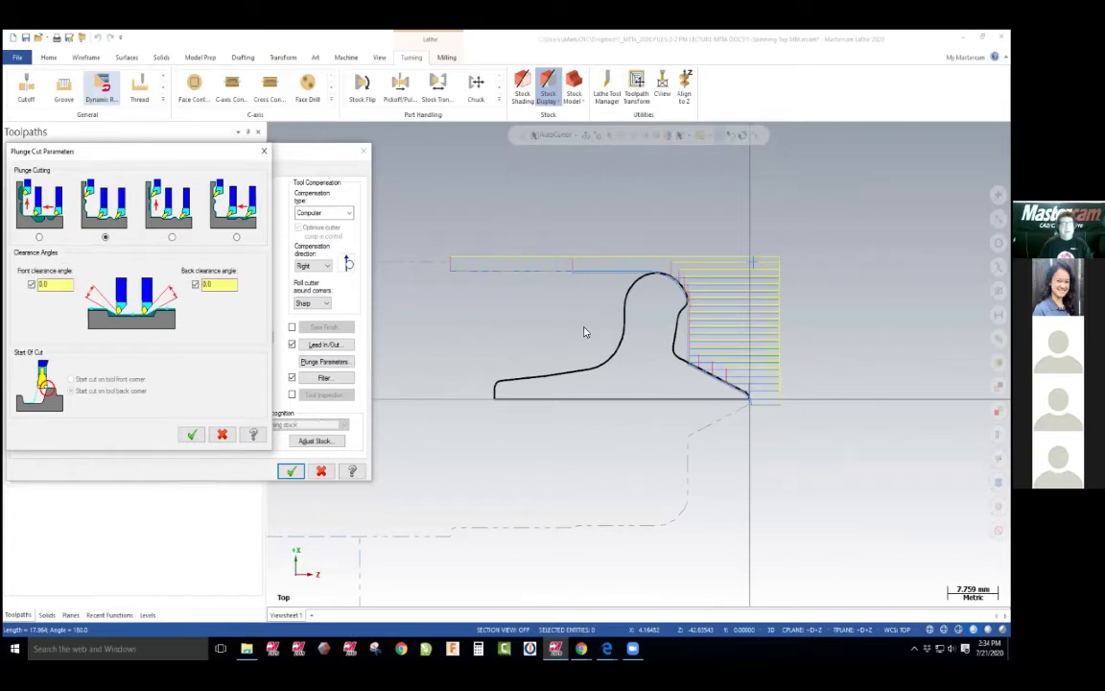
left_click(192, 434)
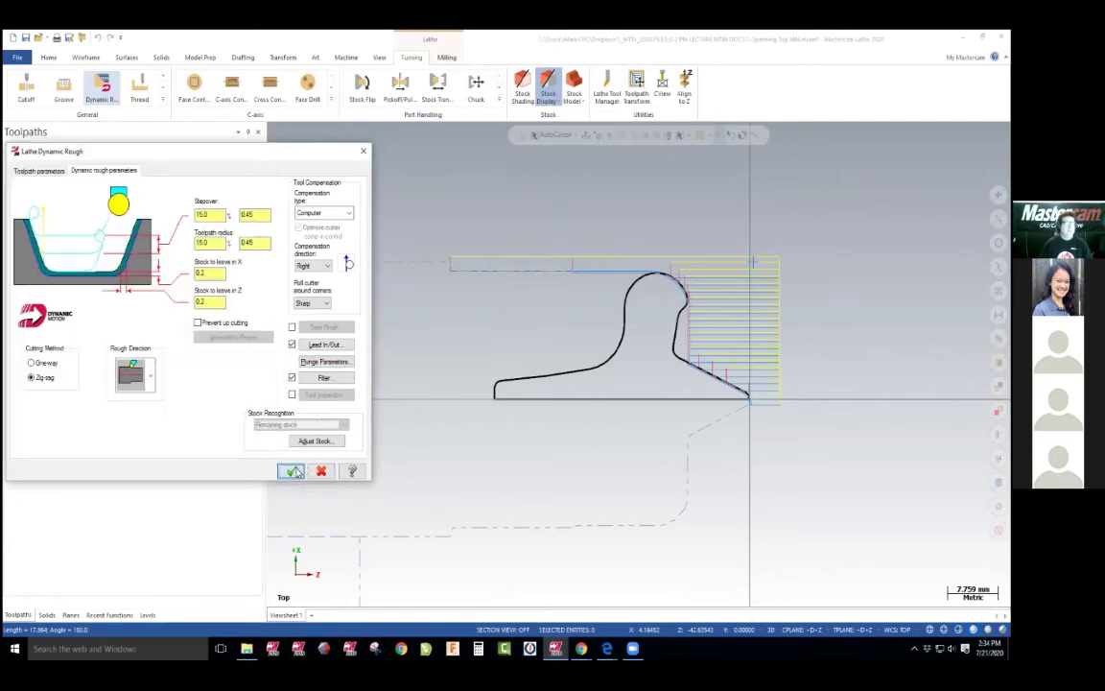
left_click(291, 470)
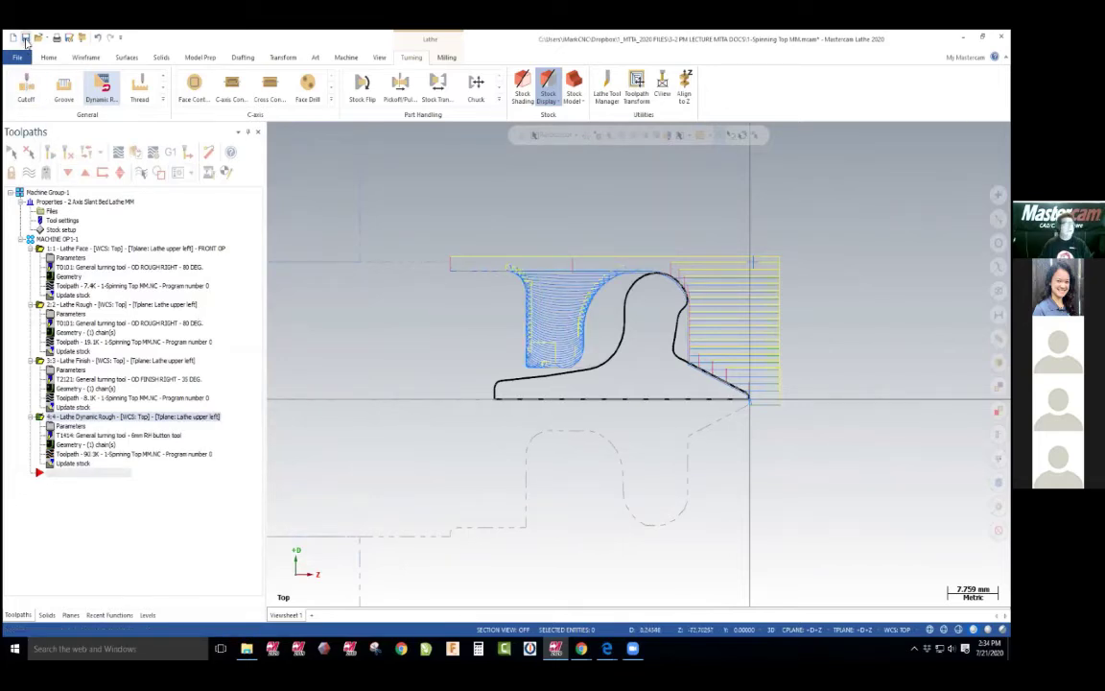
Verify all operations in the Mastercam Simulator, inspect the roughed body against the part profile, and close the simulator
left_click(57, 238)
left_click(135, 155)
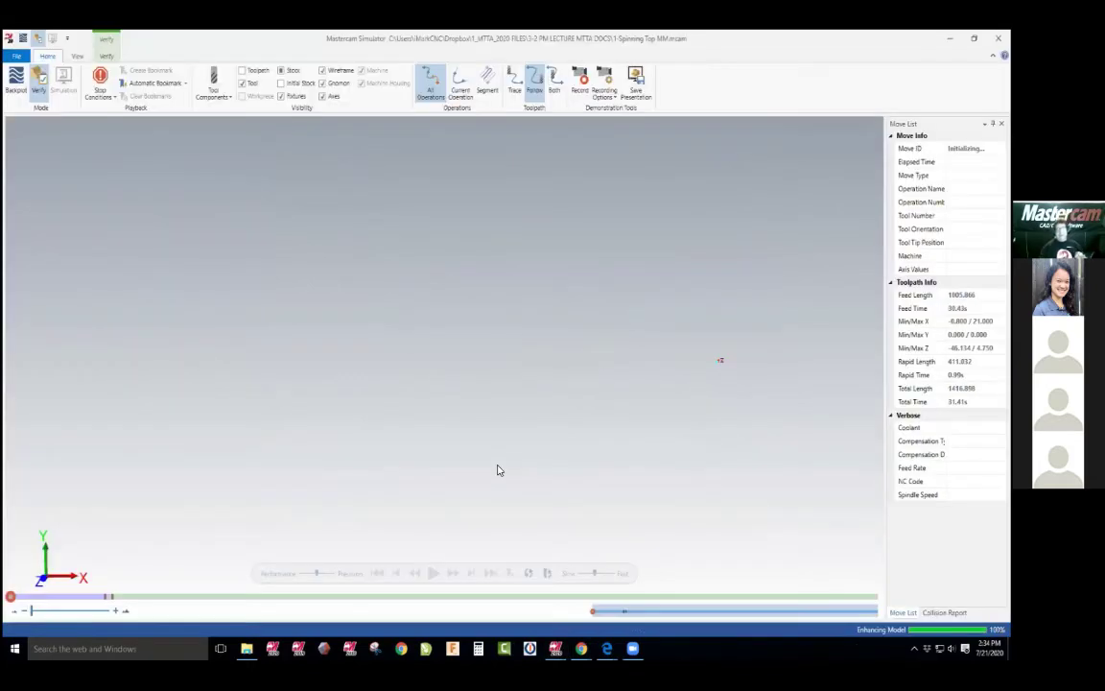
left_click(431, 573)
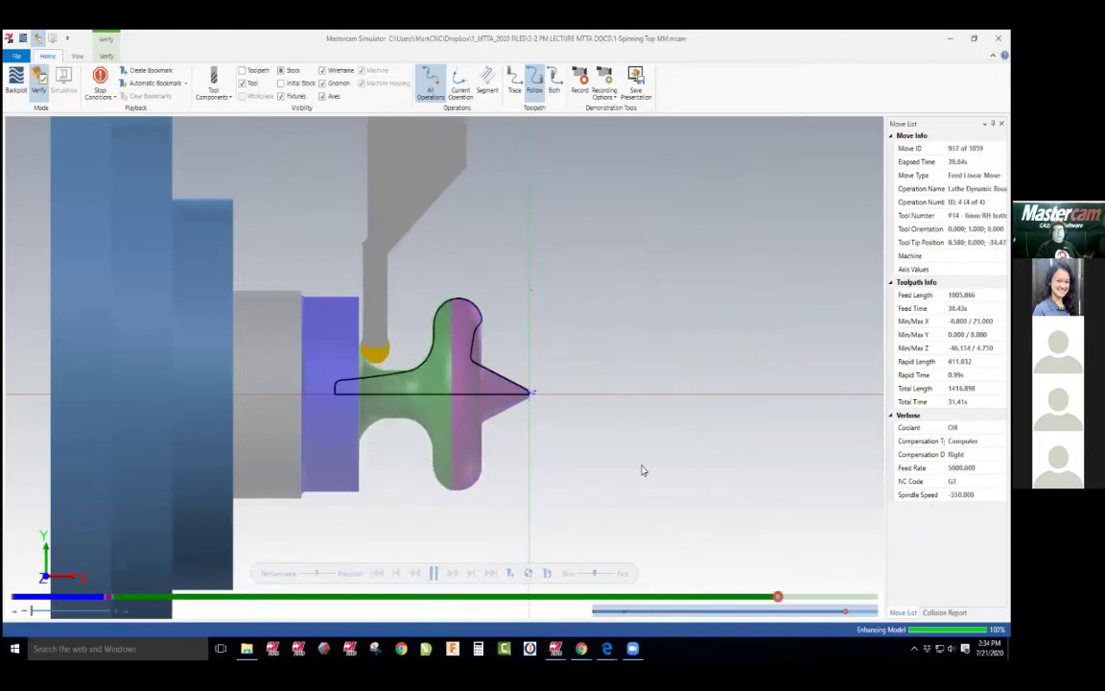
scroll(427, 321, "up", 5)
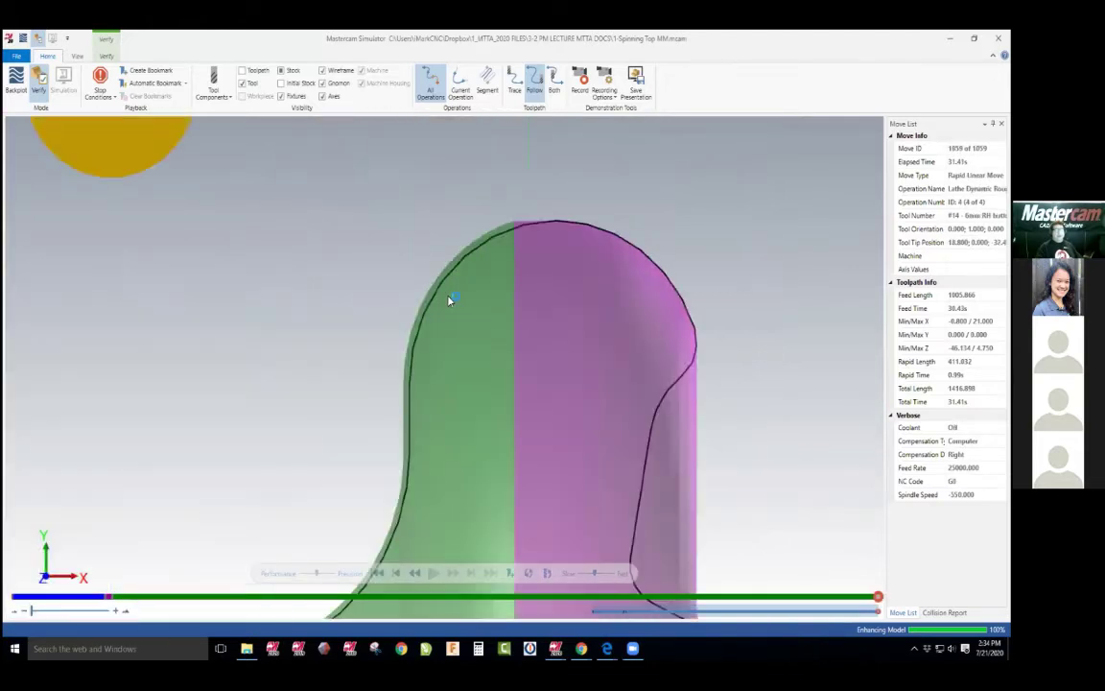
scroll(448, 300, "up", 2)
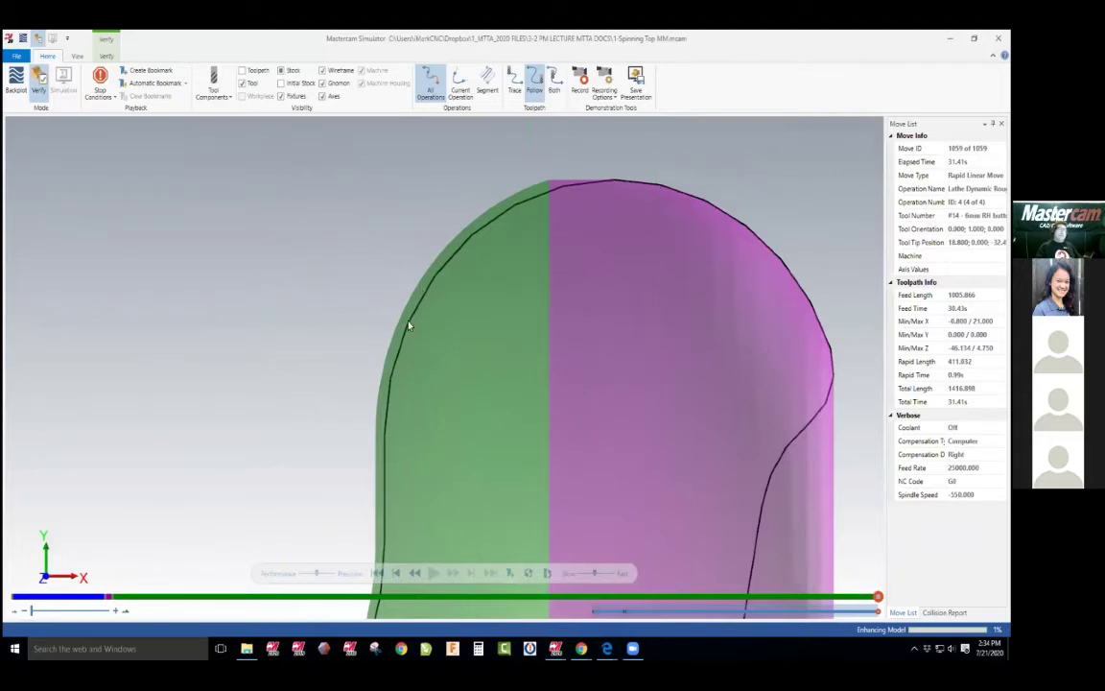
scroll(531, 246, "down", 5)
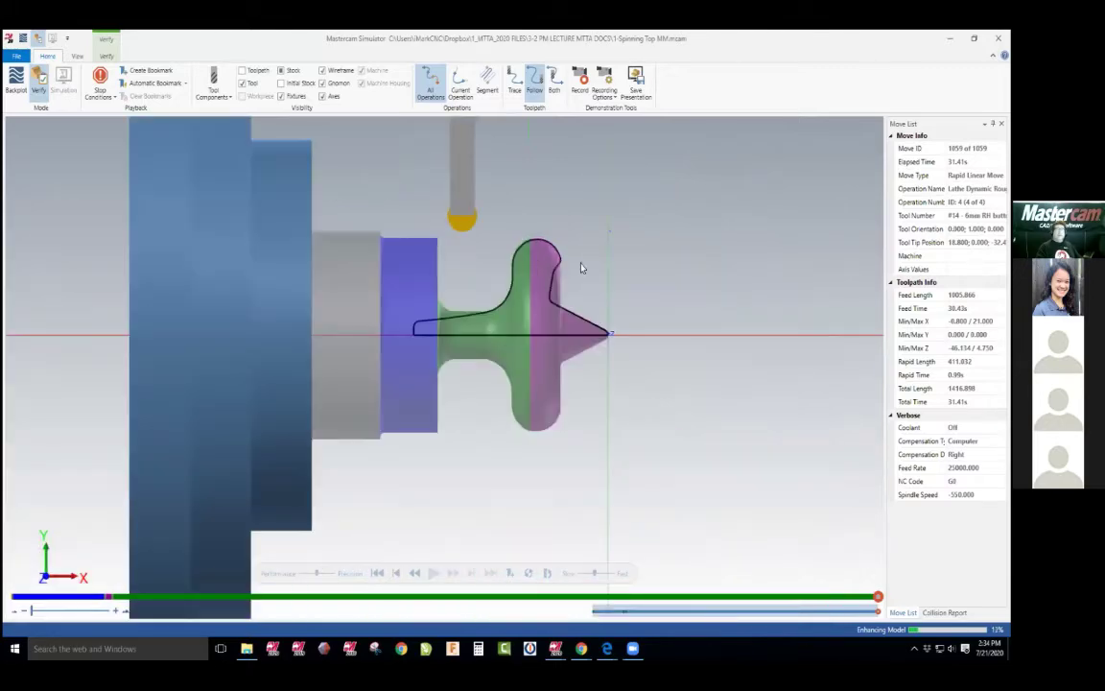
left_click(999, 37)
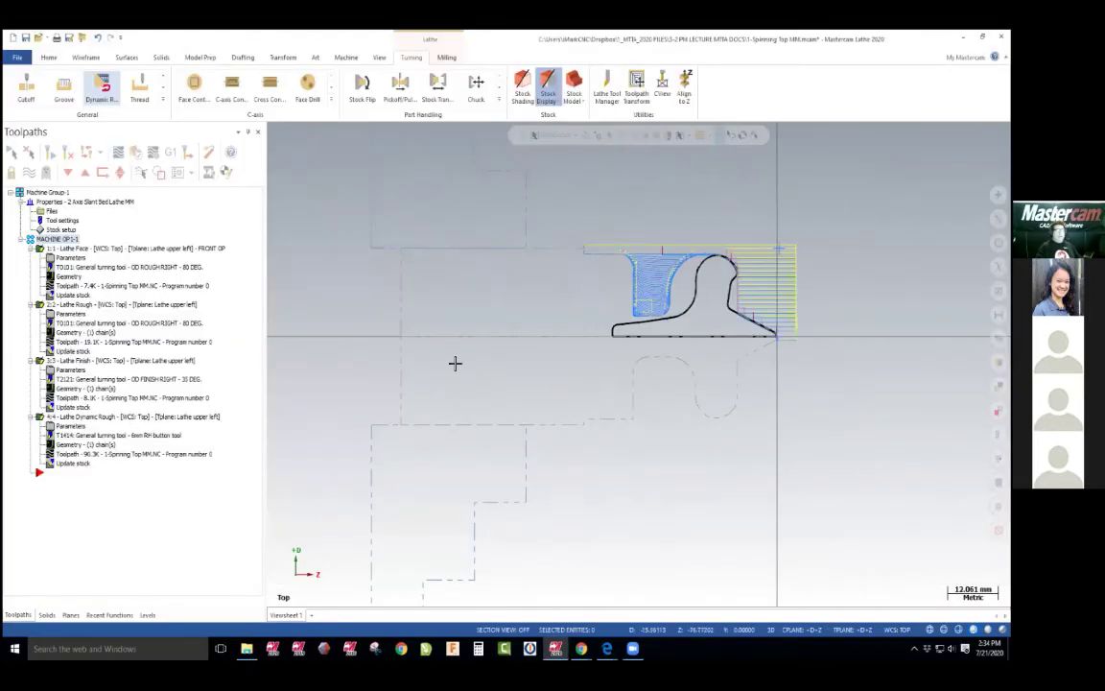
Switch to the PDF guide and read the Lathe Finish instructions for the chain, tool, feed rate and spindle speeds
key("alt+Tab")
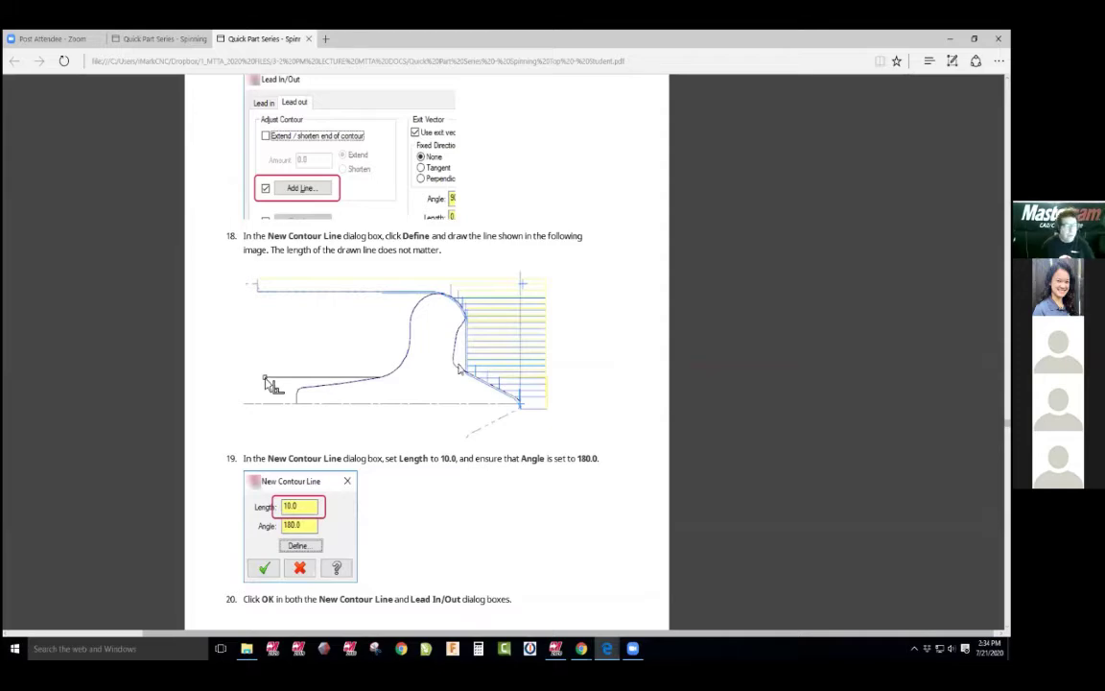
scroll(441, 385, "down", 5)
scroll(439, 384, "down", 10)
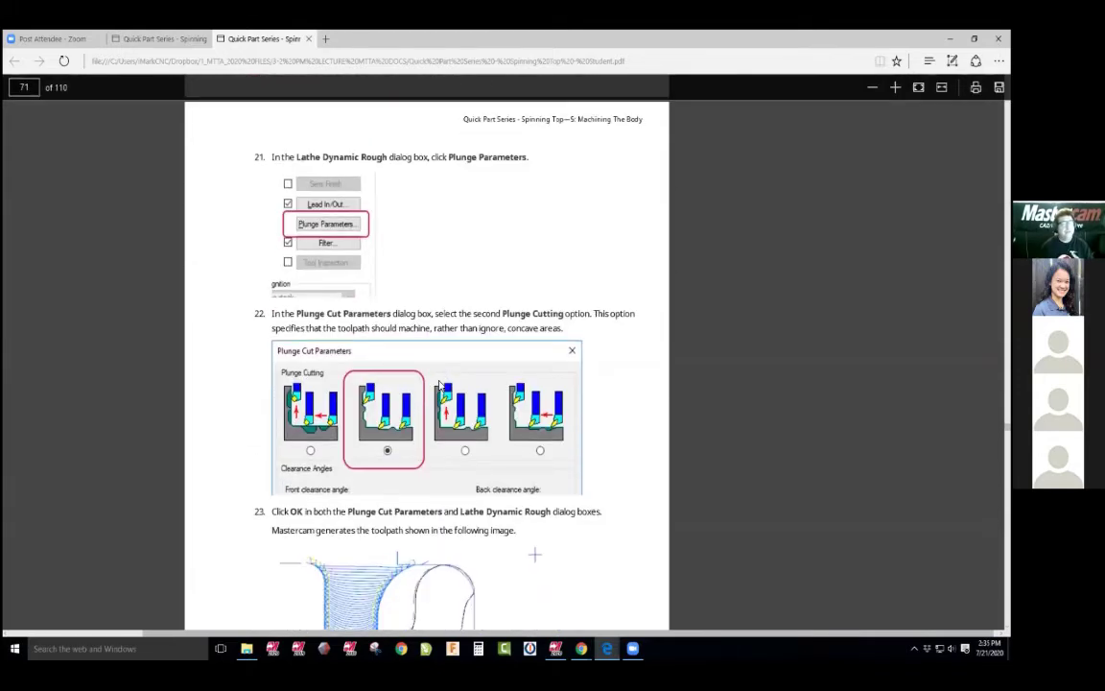
scroll(439, 385, "down", 15)
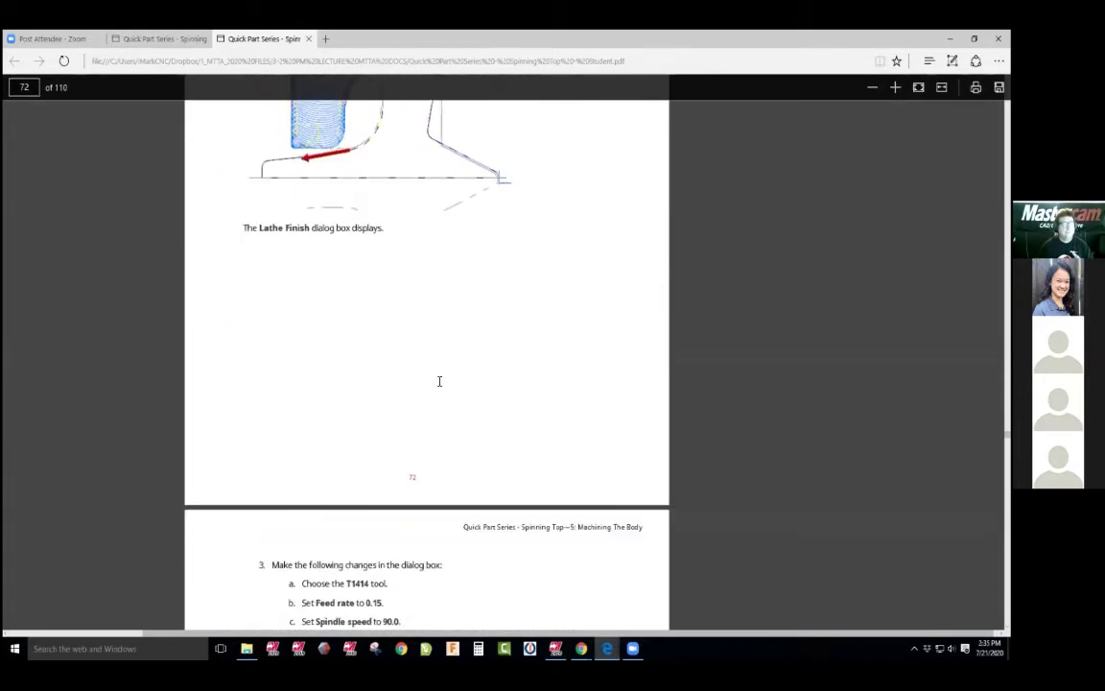
scroll(433, 385, "up", 2)
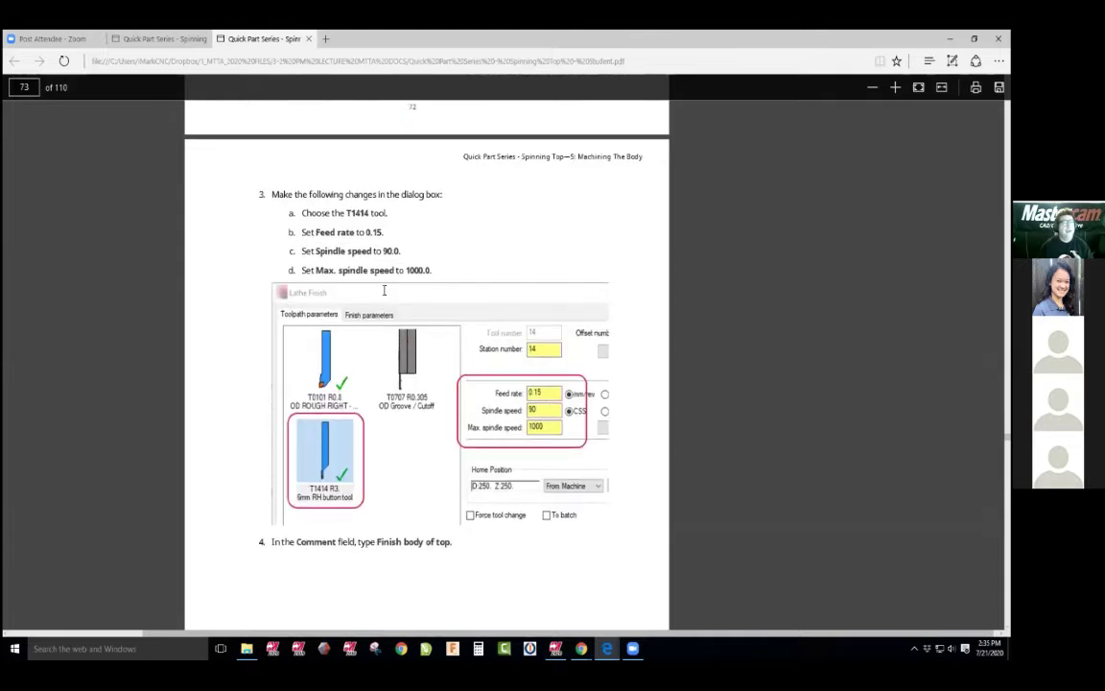
scroll(351, 267, "up", 6)
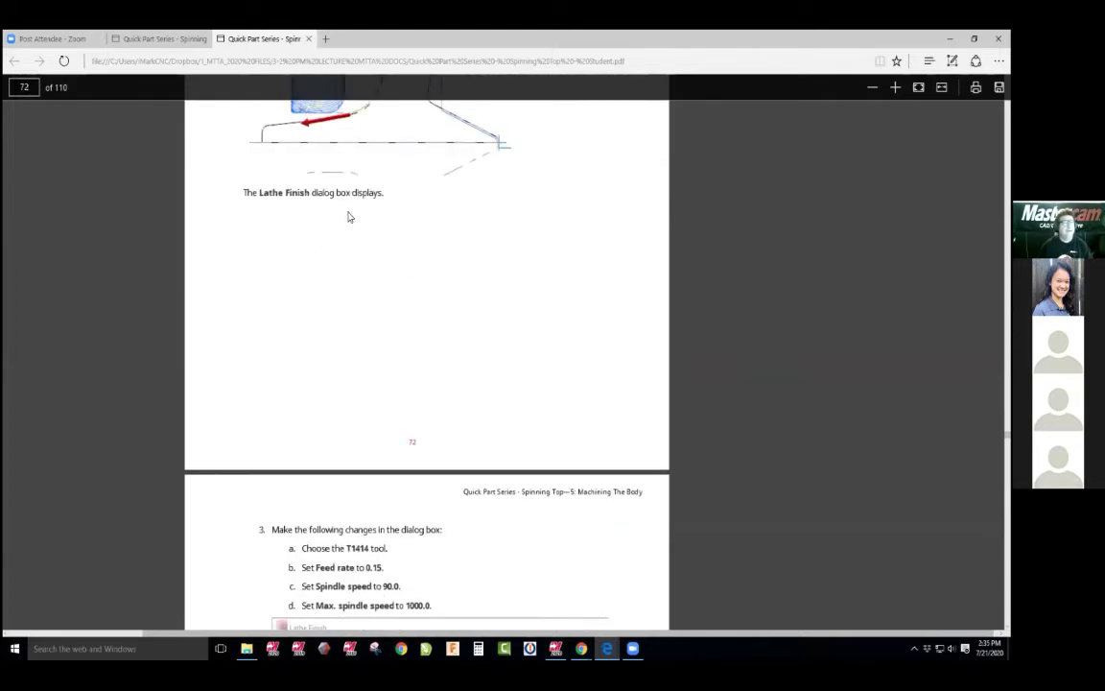
scroll(349, 221, "down", 6)
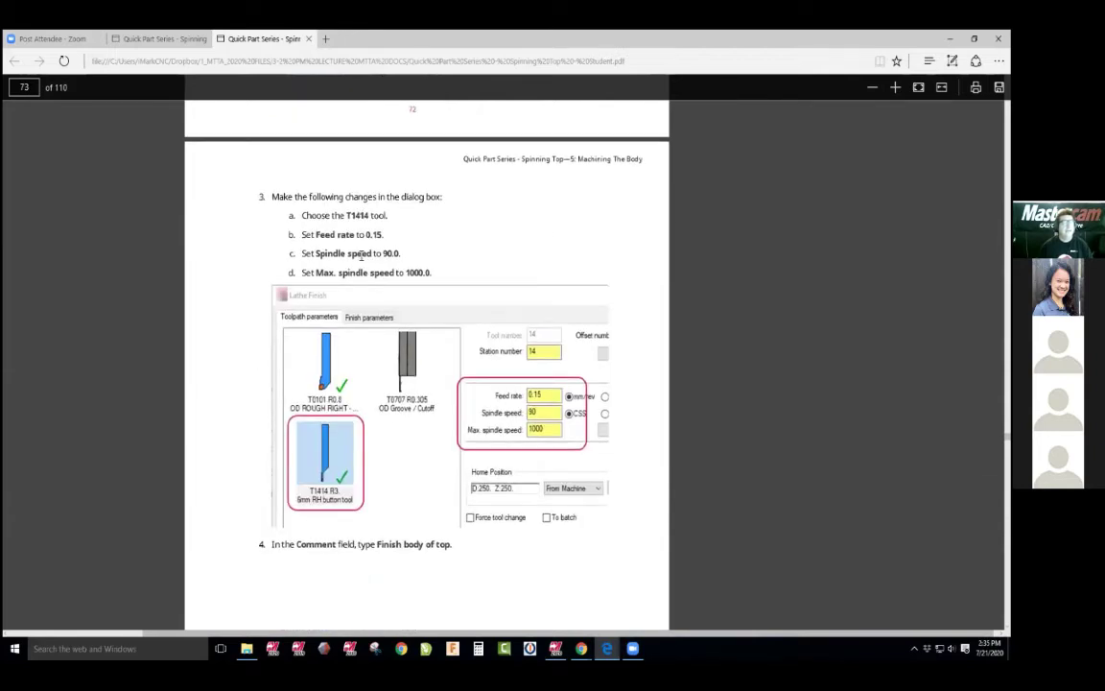
Start a Lathe Finish toolpath in Mastercam and partially chain the body profile from the top arc down to the sloping stem line
key("alt+Tab")
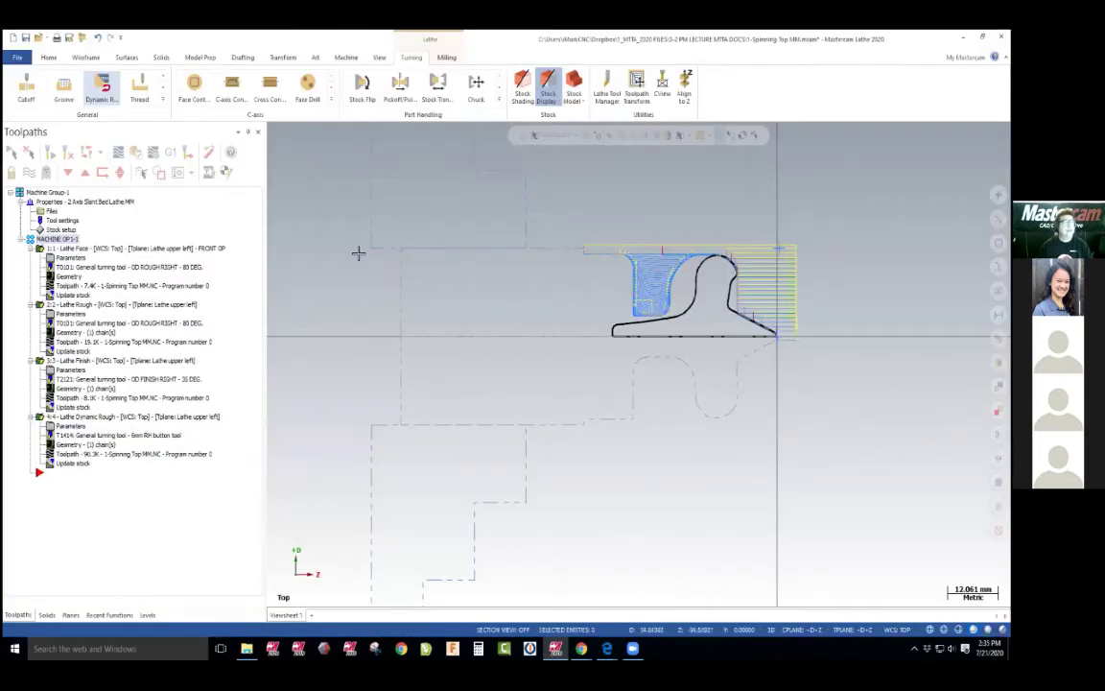
left_click(163, 98)
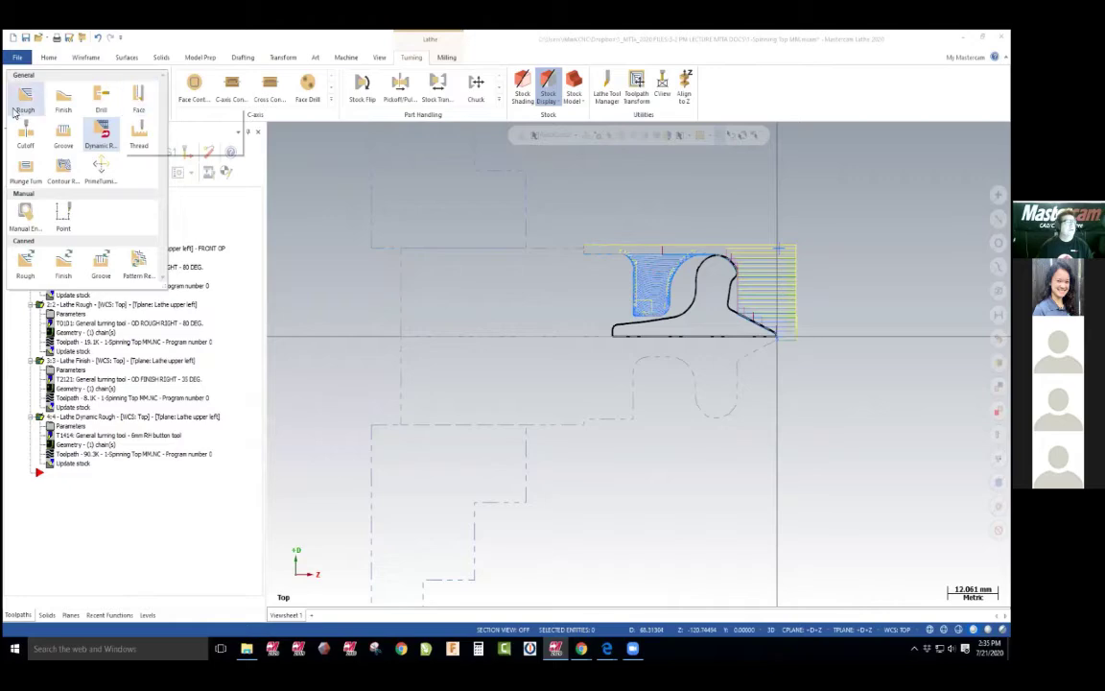
left_click(62, 111)
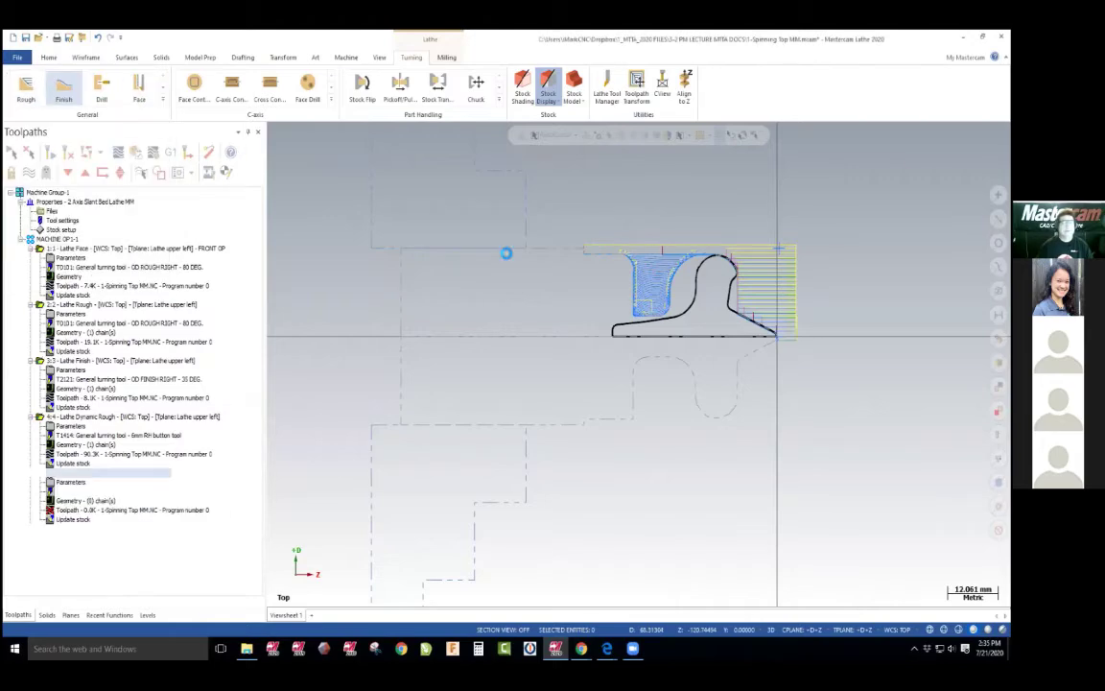
left_click(683, 258)
left_click(687, 309)
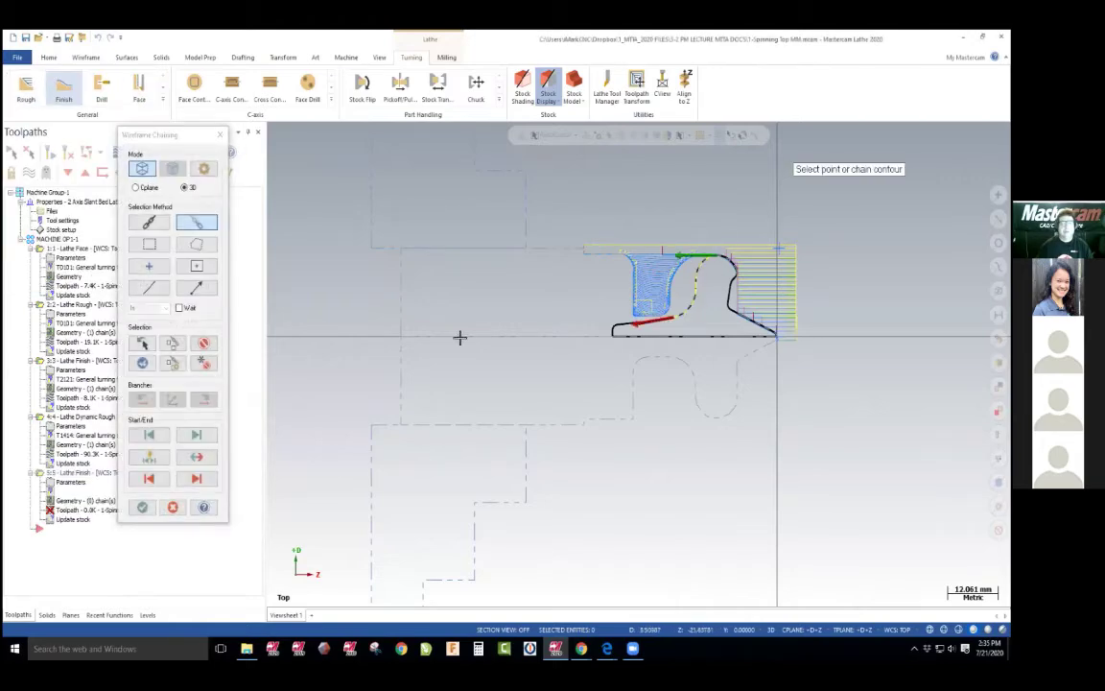
left_click(142, 506)
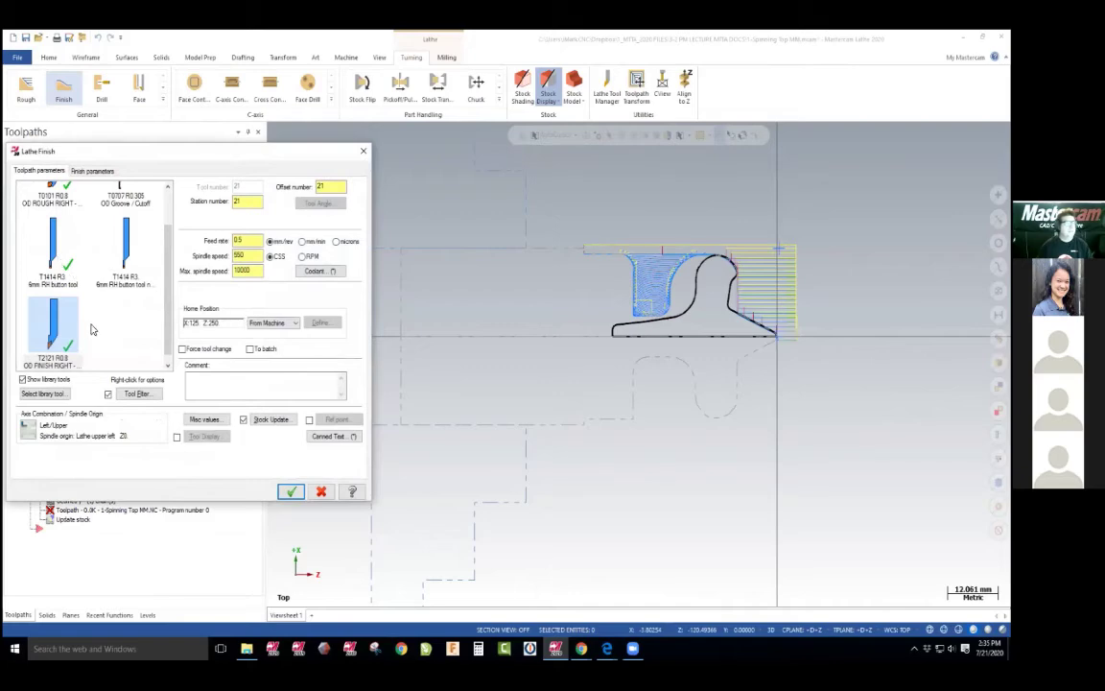
Select the T1414 R3 6mm RH button tool for the Lathe Finish operation and open its finish parameters
key("alt+Tab")
key("alt+Tab")
left_click(52, 322)
scroll(58, 288, "down", 1)
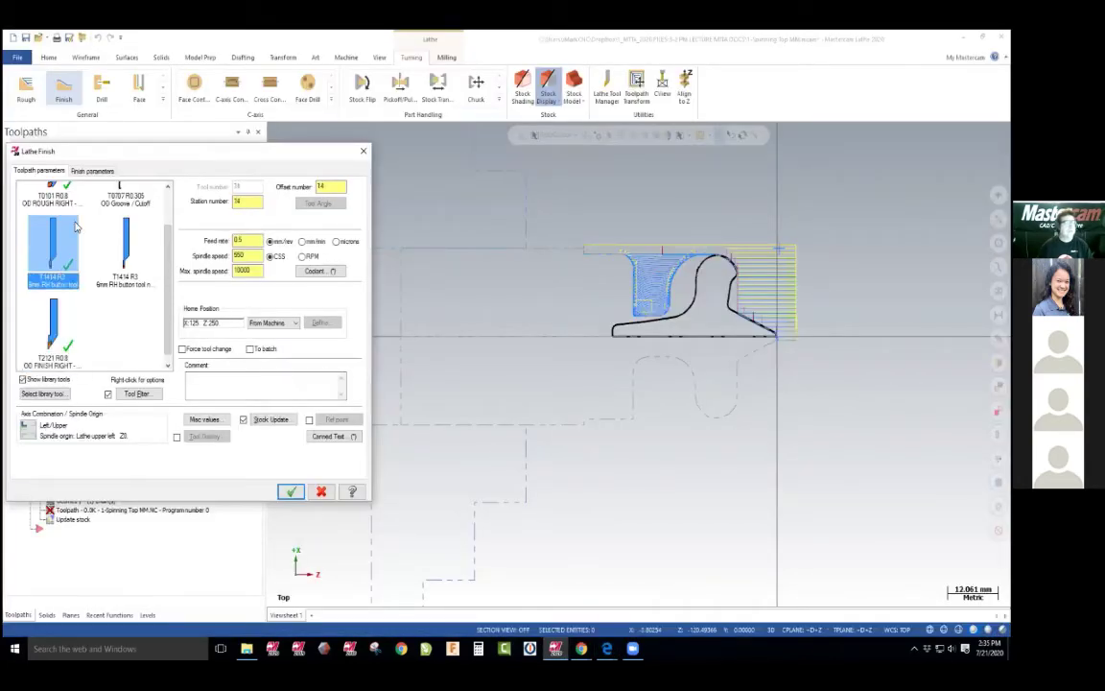
left_click(90, 170)
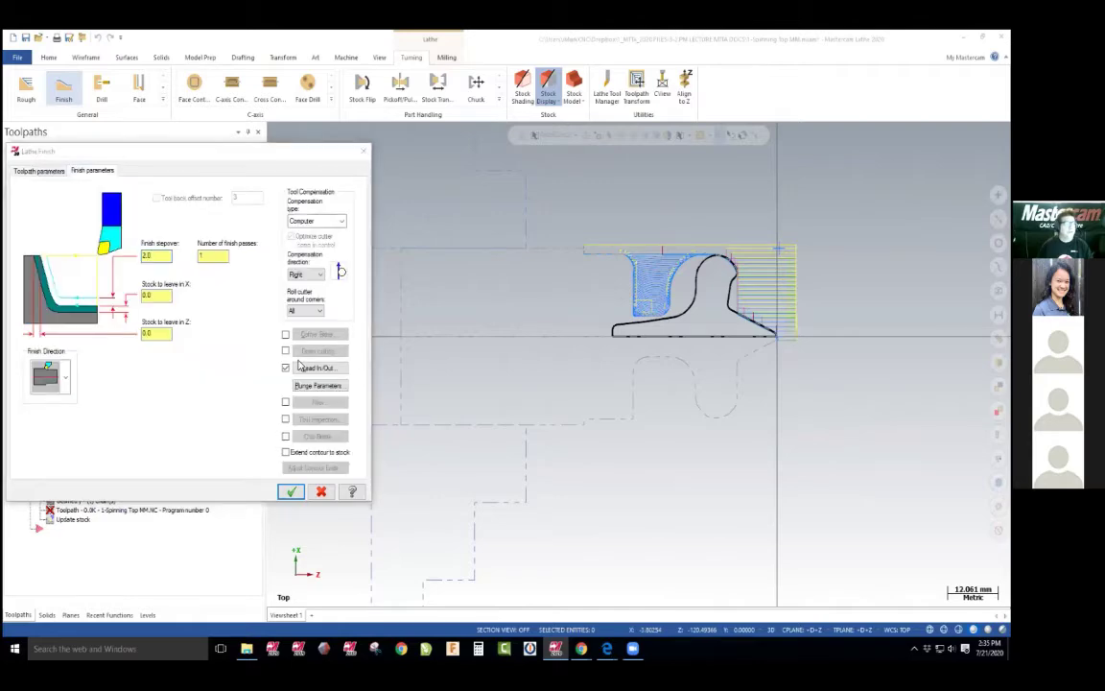
Switch to the PDF guide to read the stock-to-leave and finish pass settings, and return to Mastercam
key("alt+Tab")
scroll(300, 365, "down", 3)
scroll(301, 365, "down", 5)
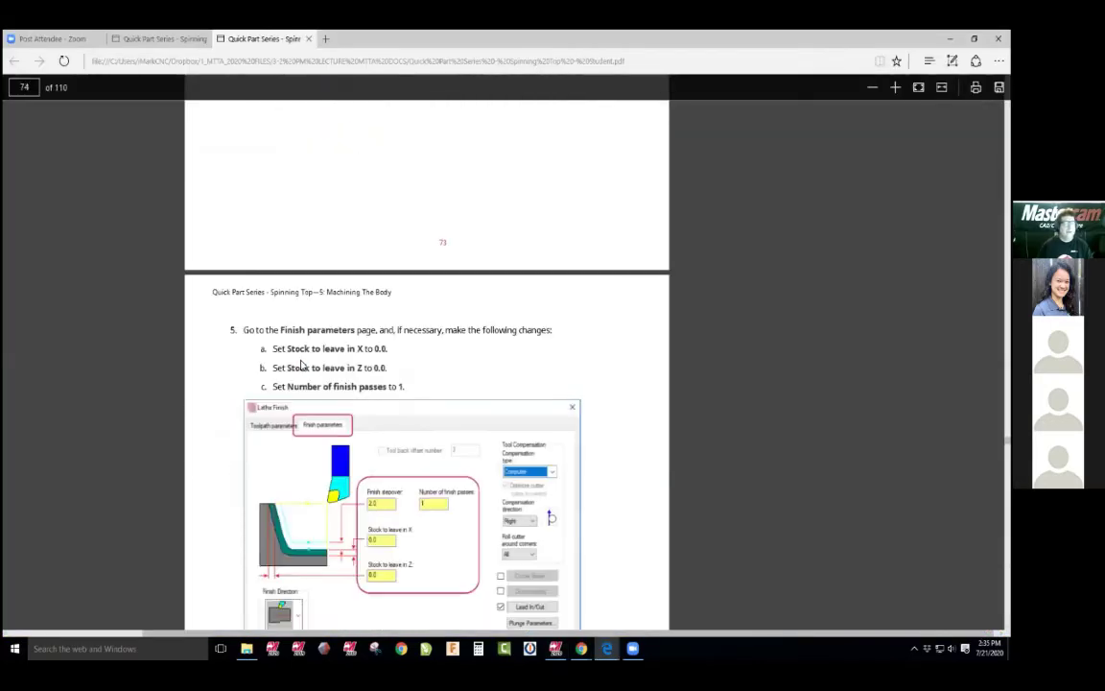
key("alt+Tab")
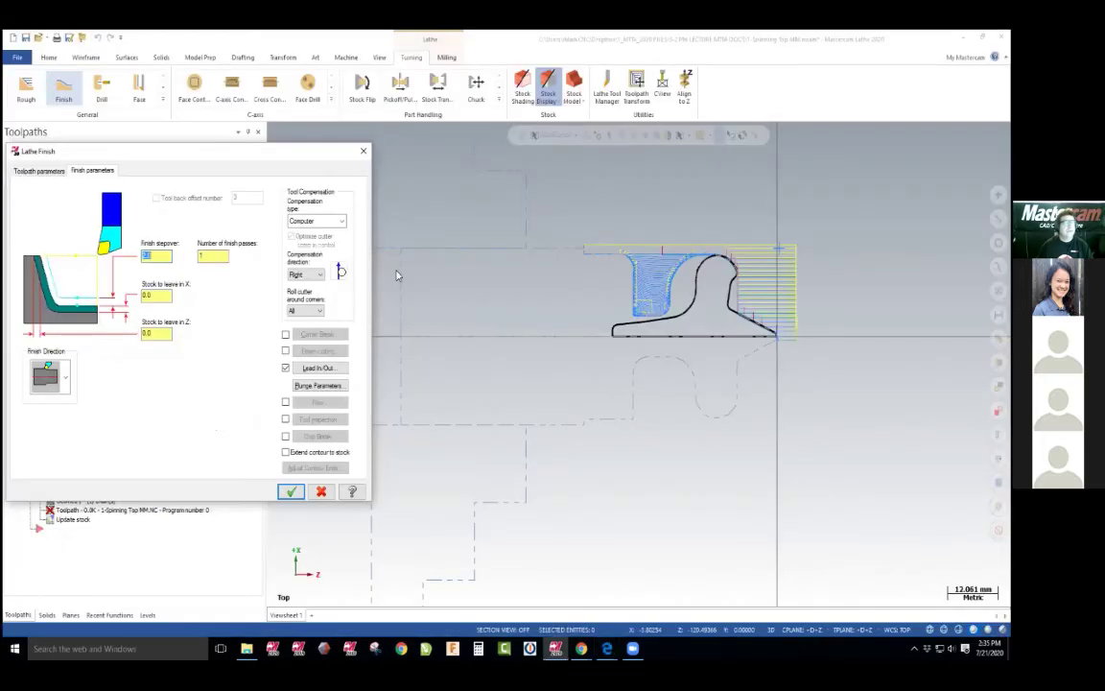
Point the Lathe Finish lead-in entry vector straight down and bring up the lead-out settings
left_click(318, 368)
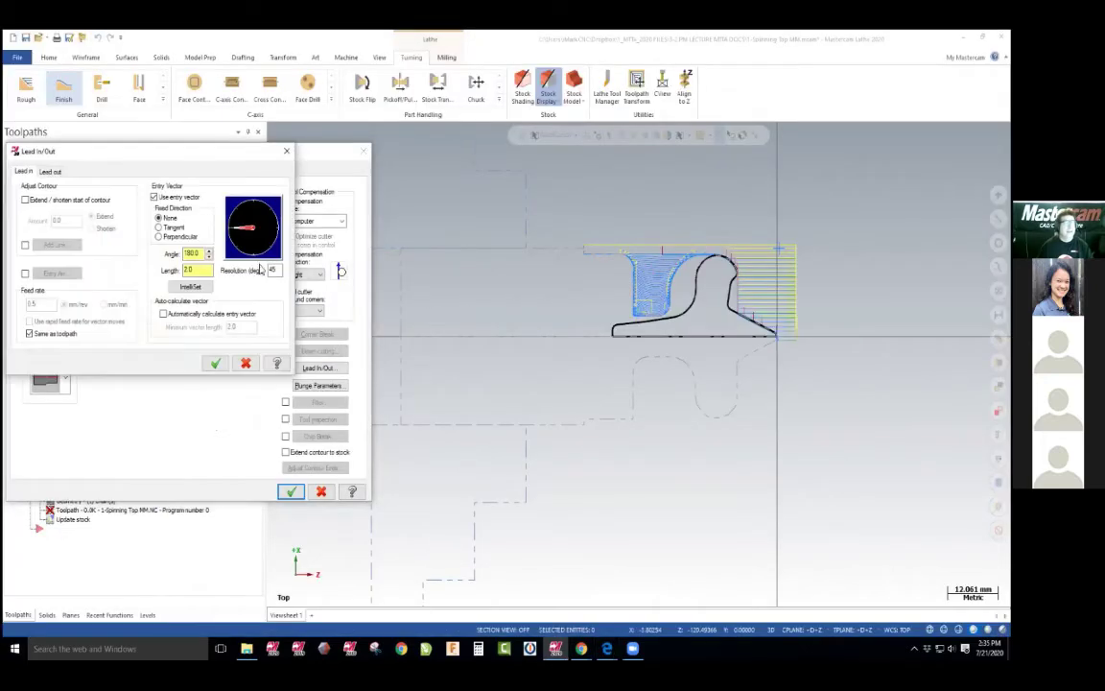
left_click(254, 255)
left_click(50, 172)
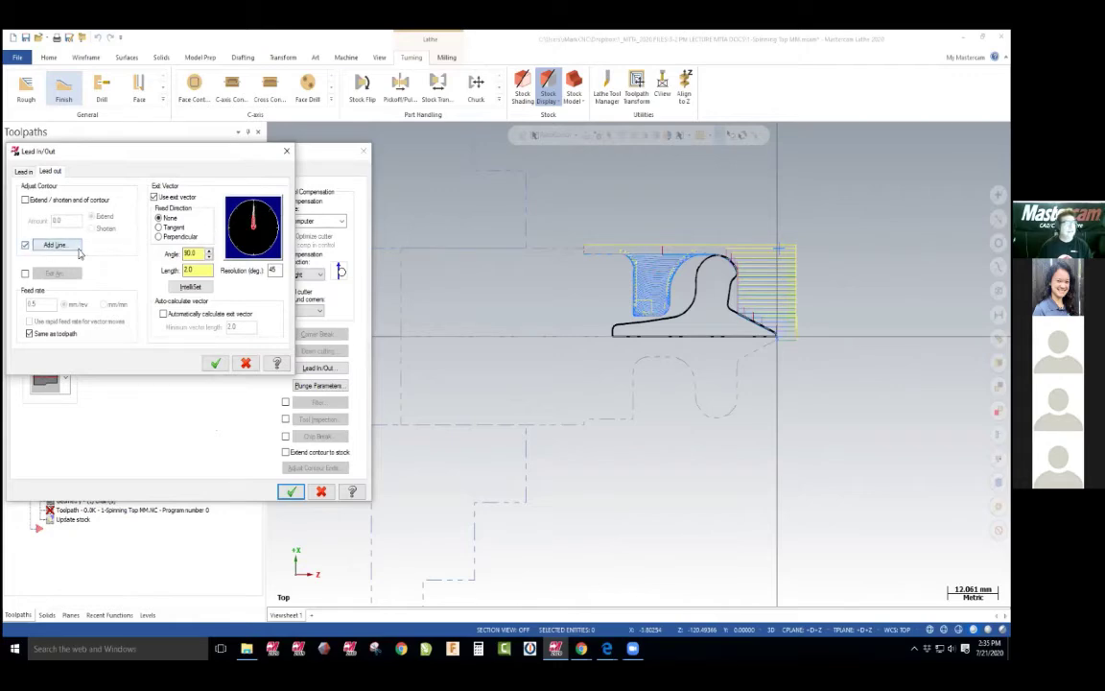
Read the guide's lead-out angle, plunge cutting option and expected finish toolpath, and return to Mastercam
key("alt+Tab")
scroll(364, 277, "down", 6)
scroll(364, 276, "down", 6)
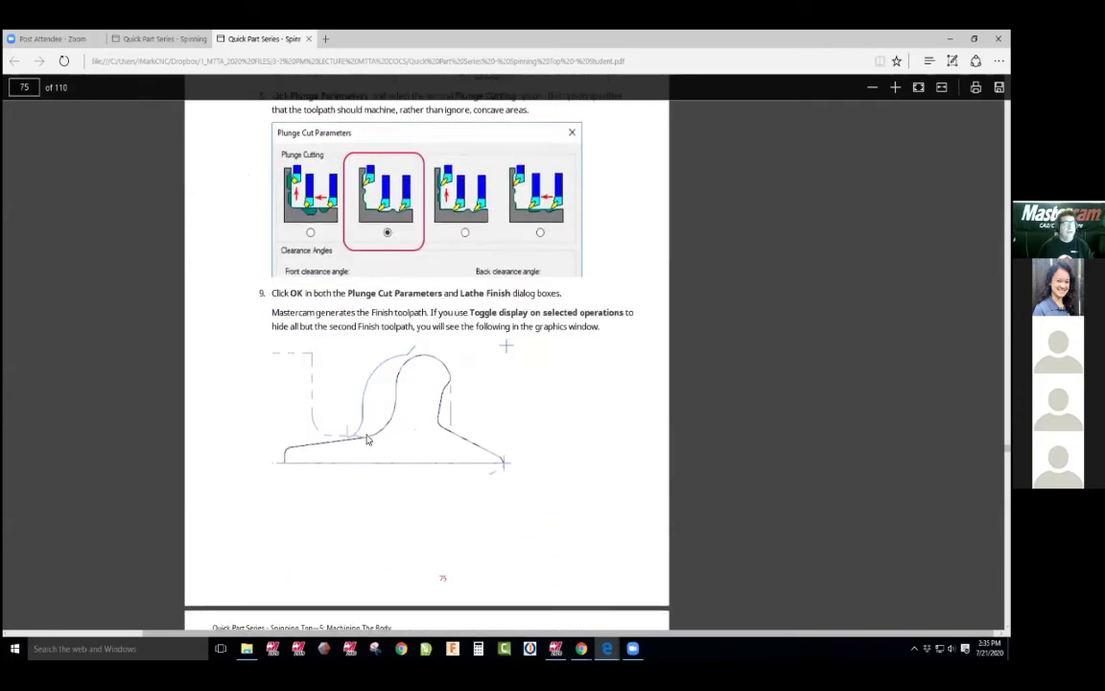
scroll(348, 436, "down", 6)
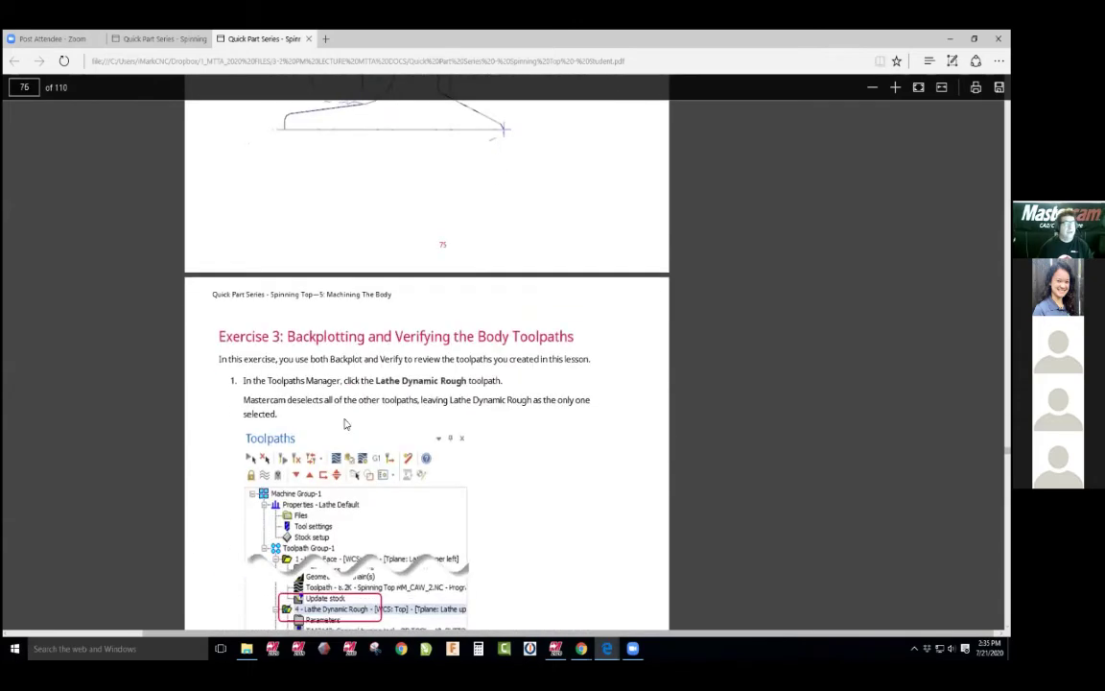
scroll(347, 422, "down", 3)
scroll(343, 403, "up", 6)
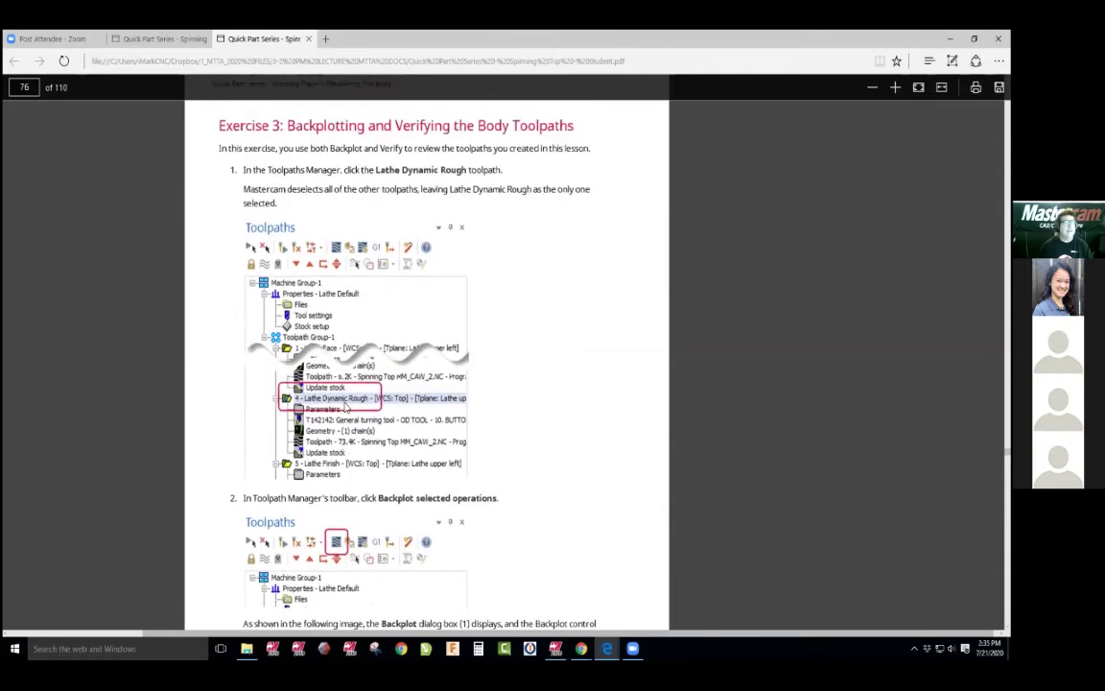
scroll(343, 400, "up", 4)
scroll(347, 389, "down", 3)
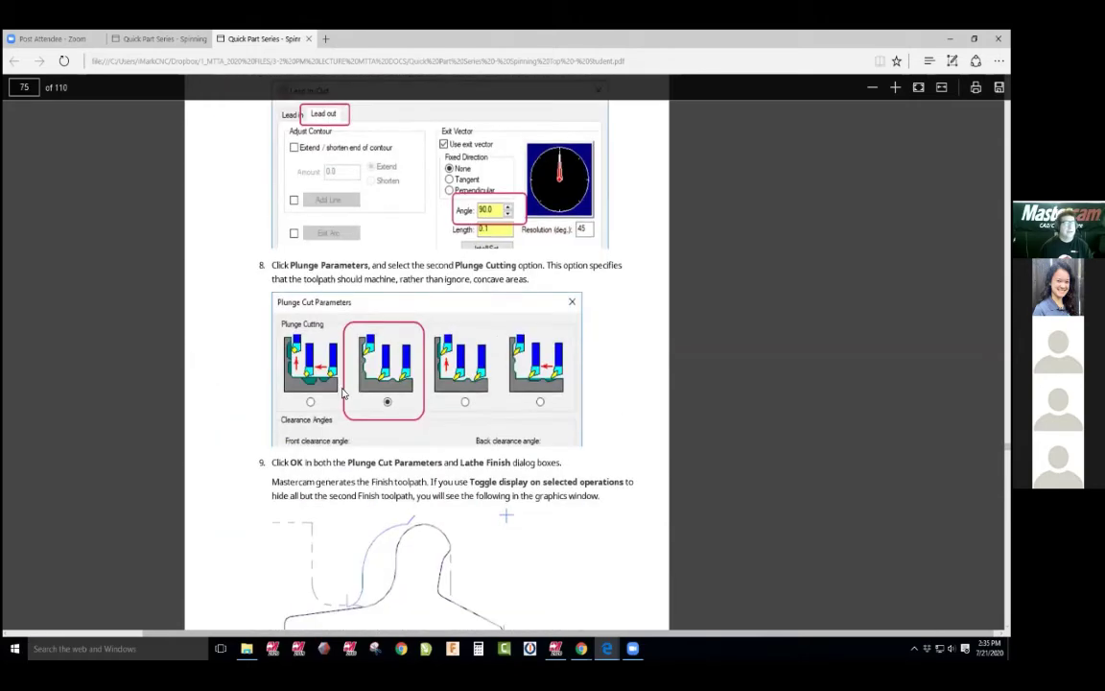
key("alt+Tab")
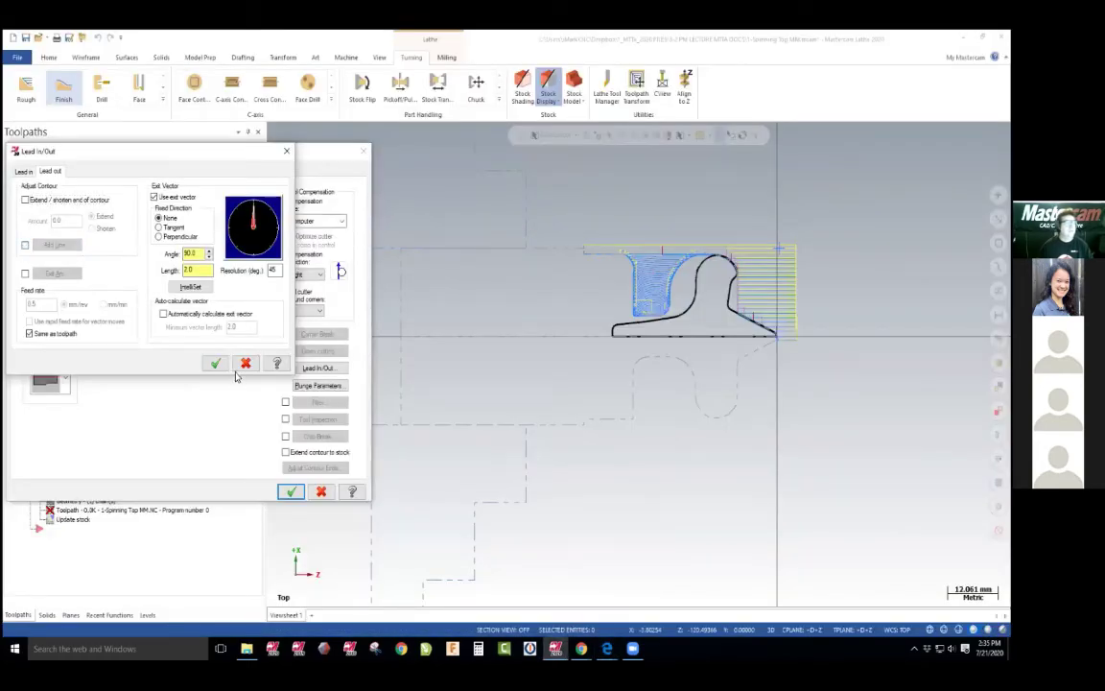
Accept the lead in/out settings, choose the second plunge cutting option, and generate the Lathe Finish toolpath
left_click(215, 363)
left_click(318, 385)
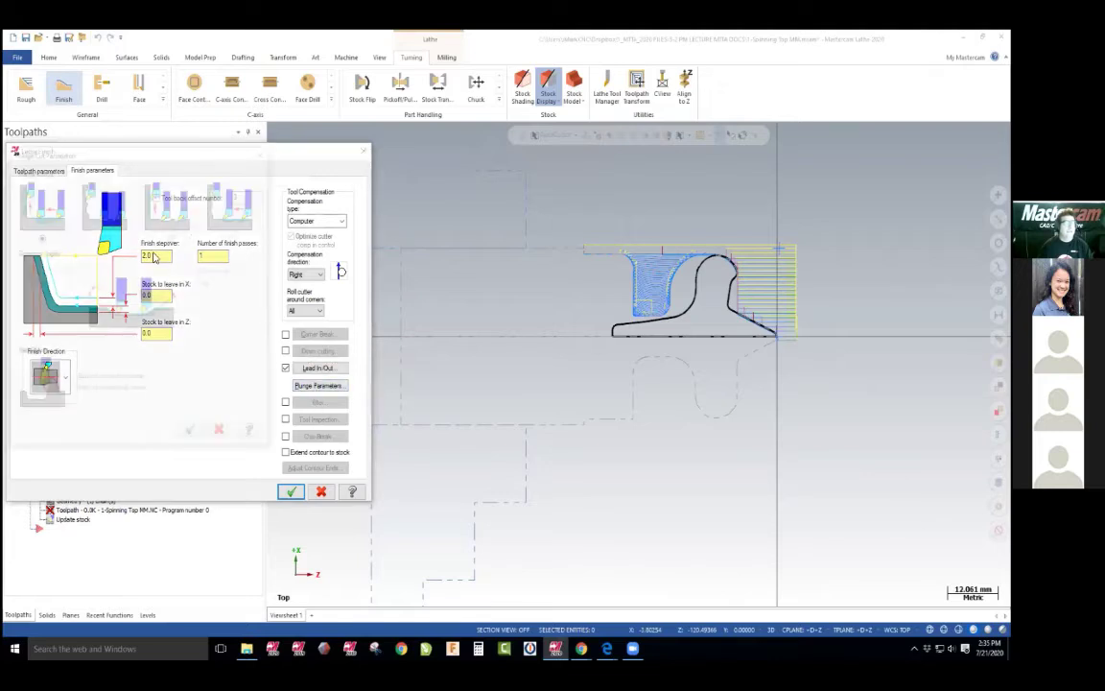
left_click(107, 239)
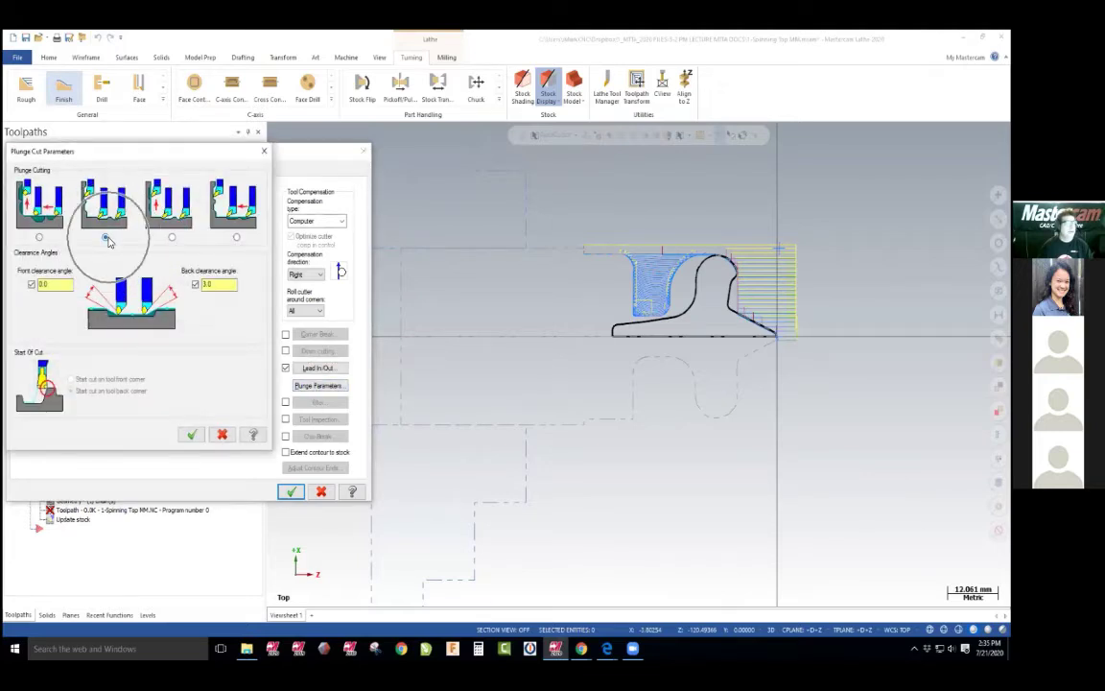
left_click(191, 434)
left_click(291, 492)
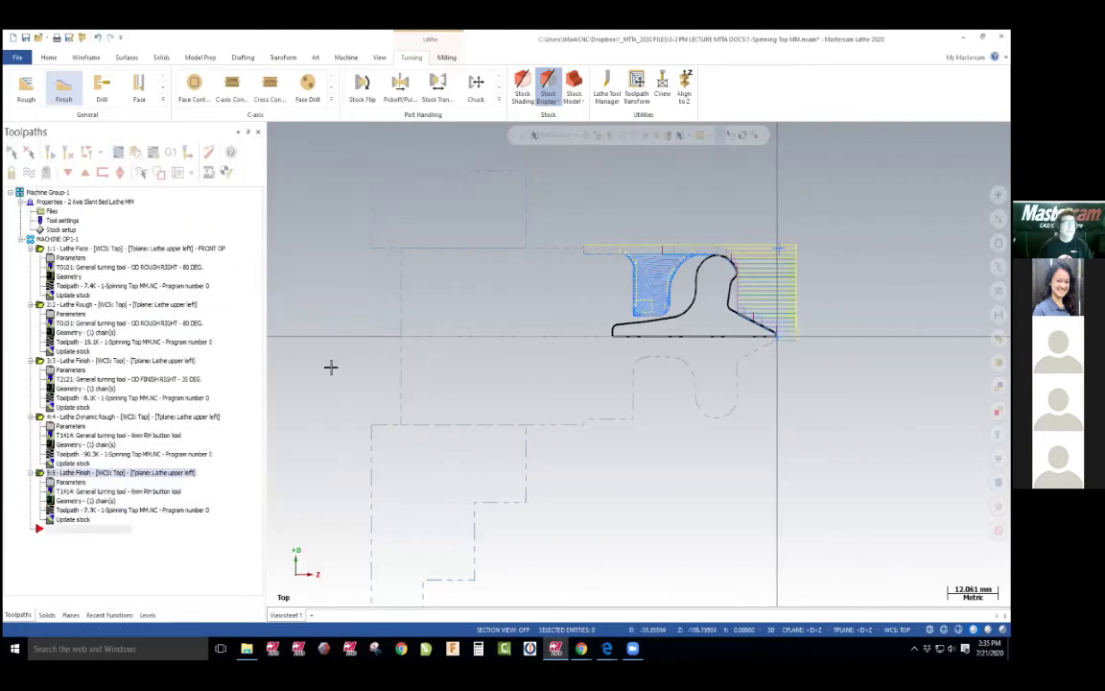
Backplot the Lathe Finish operation move by move to inspect its path along the body, and close the backplot
left_click(117, 152)
left_click(323, 131)
left_click(323, 130)
left_click(323, 131)
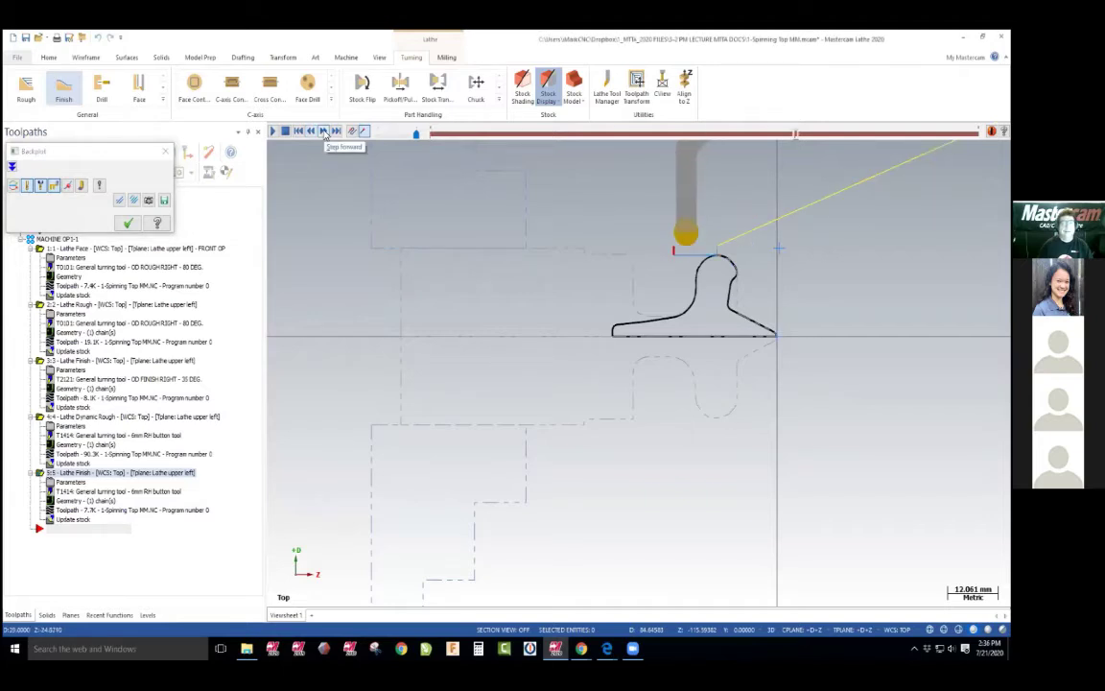
left_click(128, 223)
Reselect the second plunge cutting option in the body's Lathe Finish parameters and regenerate the toolpath
left_click(73, 483)
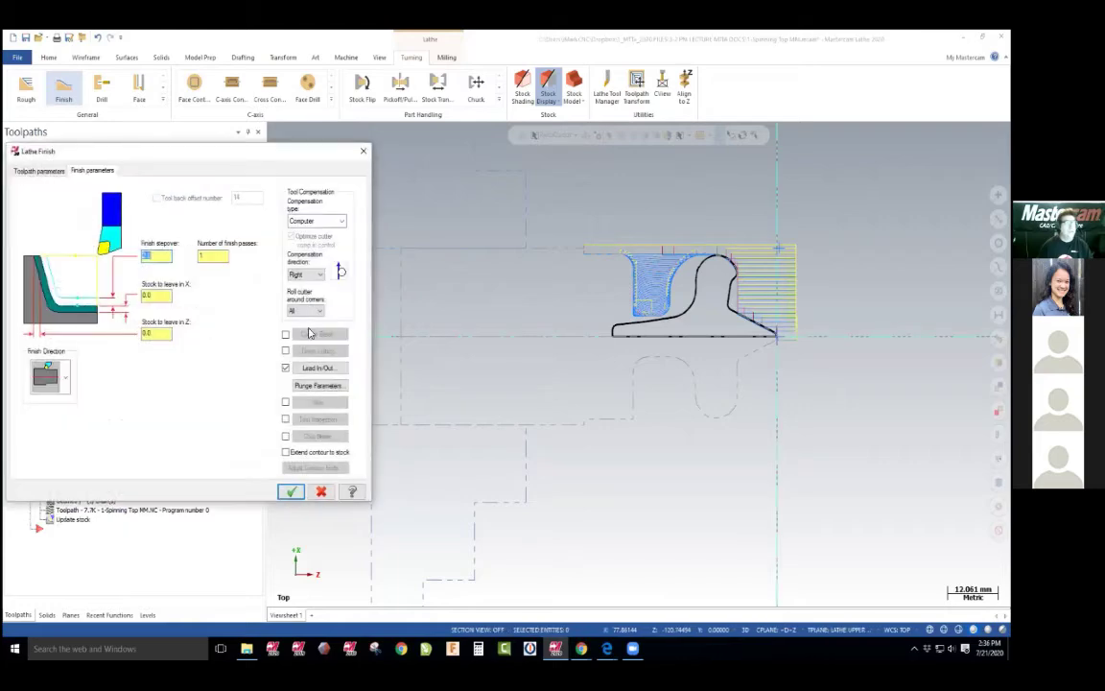
left_click(305, 385)
left_click(105, 237)
left_click(192, 435)
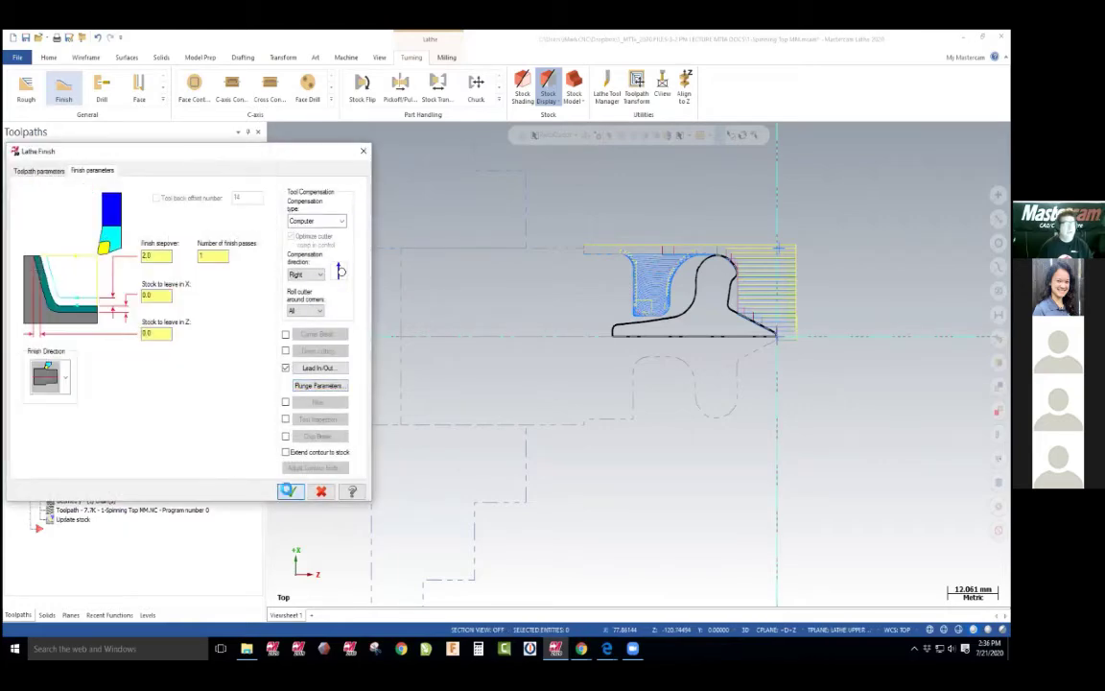
left_click(289, 492)
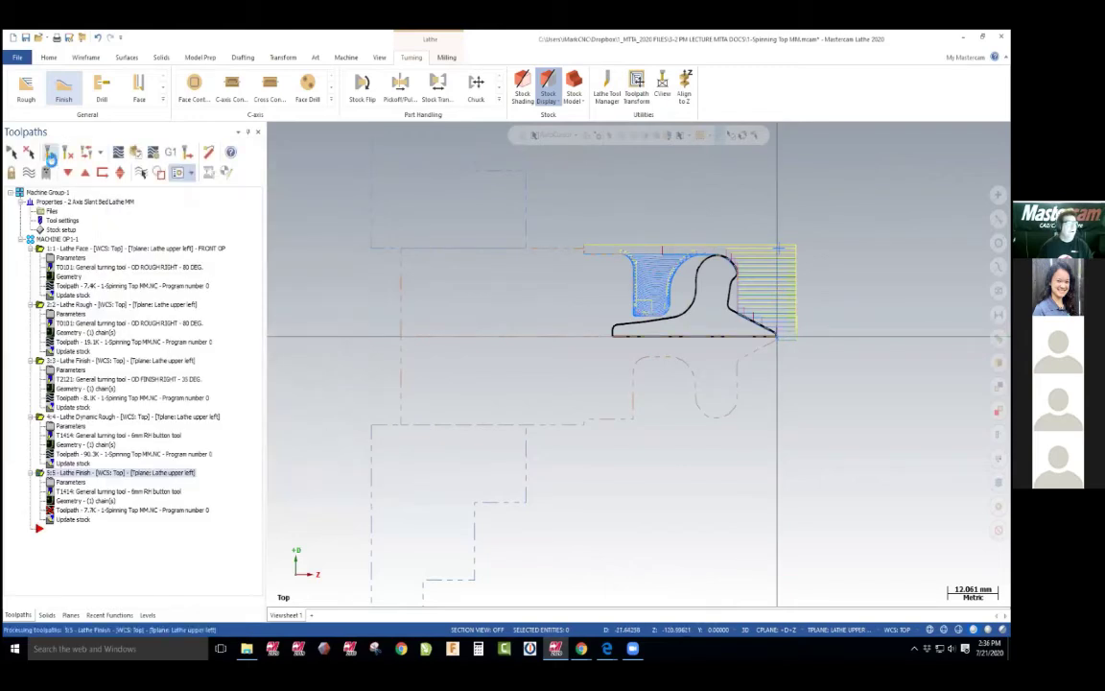
Backplot the regenerated Lathe Finish toolpath through the concave profile and save the part file
left_click(117, 153)
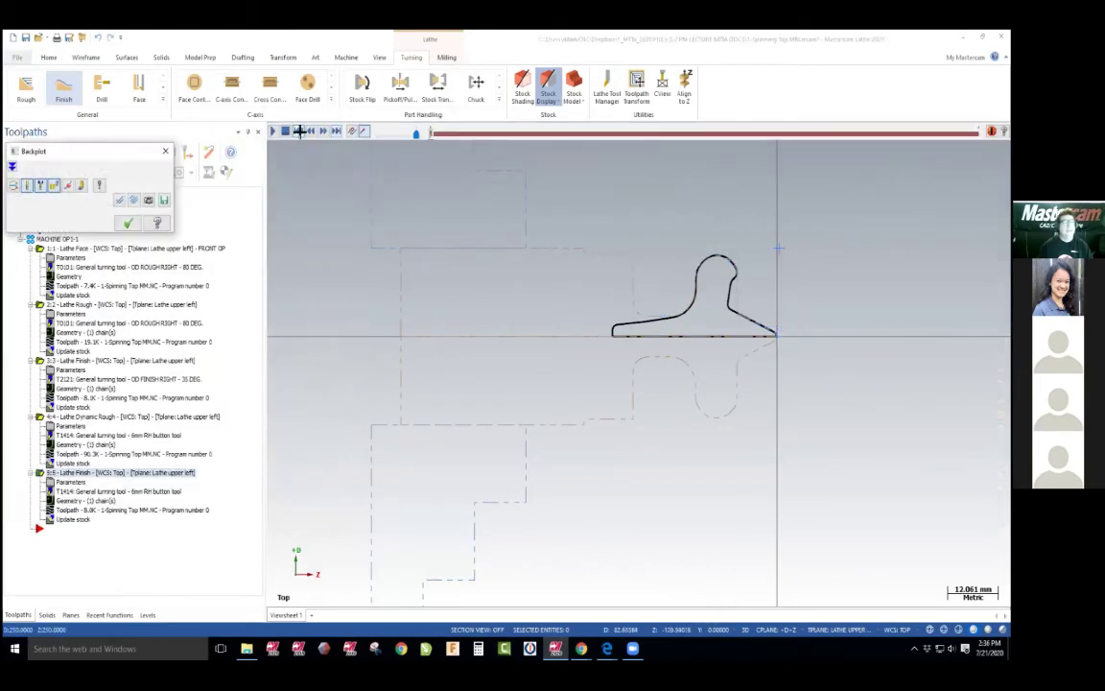
left_click(323, 135)
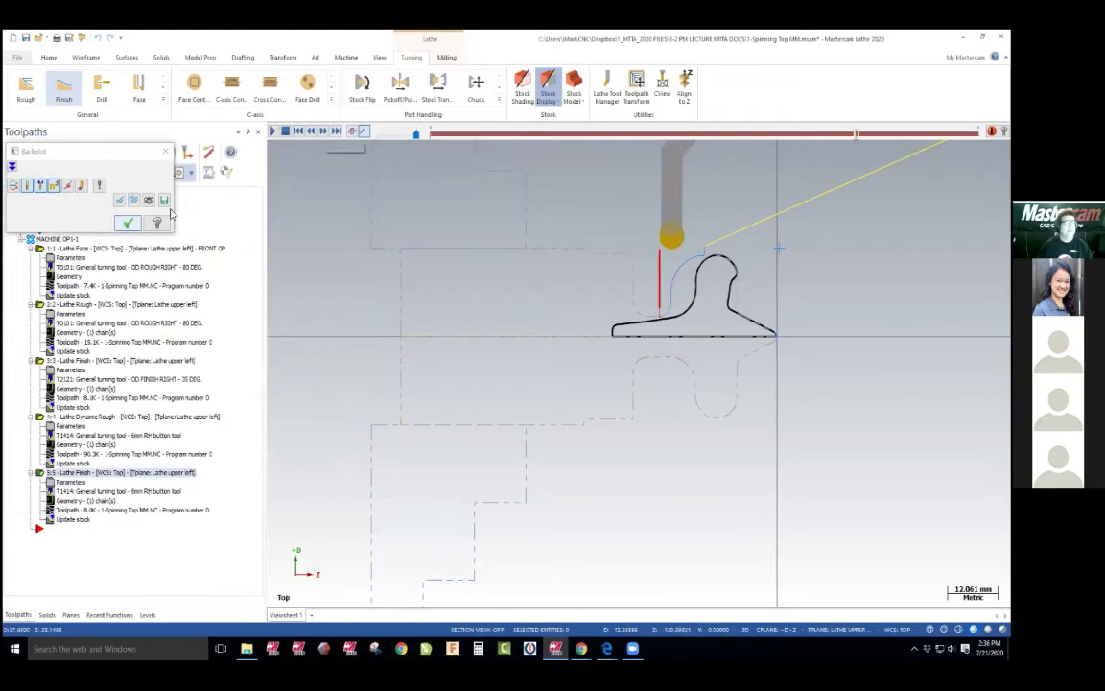
left_click(128, 222)
left_click(24, 38)
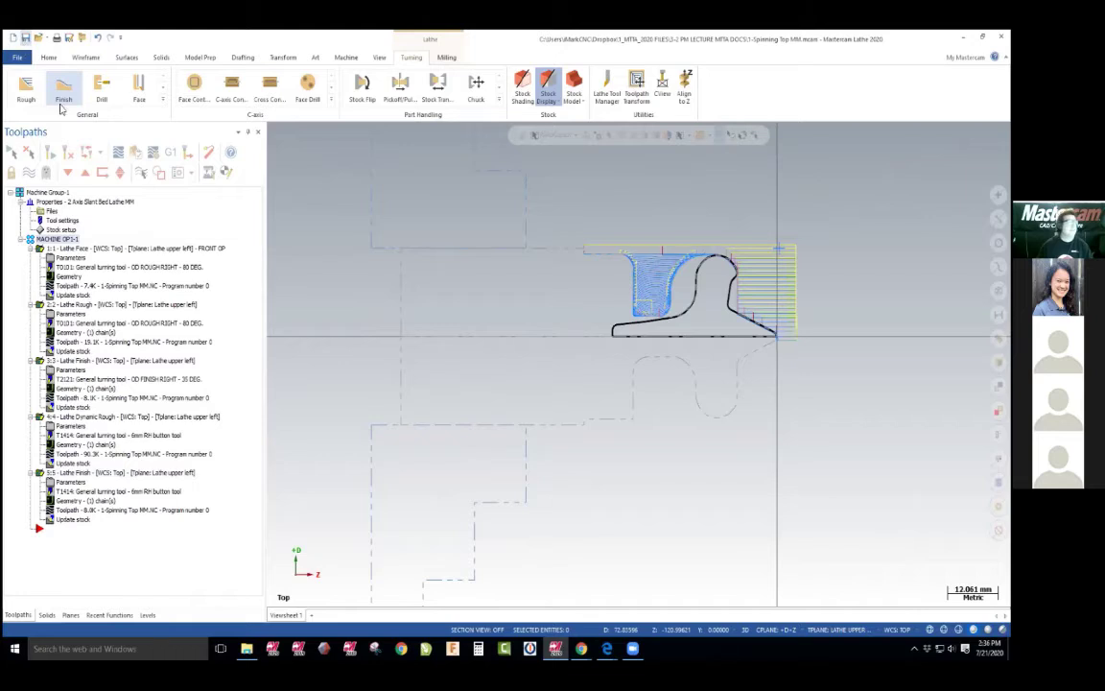
Verify all five operations in the Mastercam Simulator, inspect the finished body against the profile, and close the simulator
left_click(135, 156)
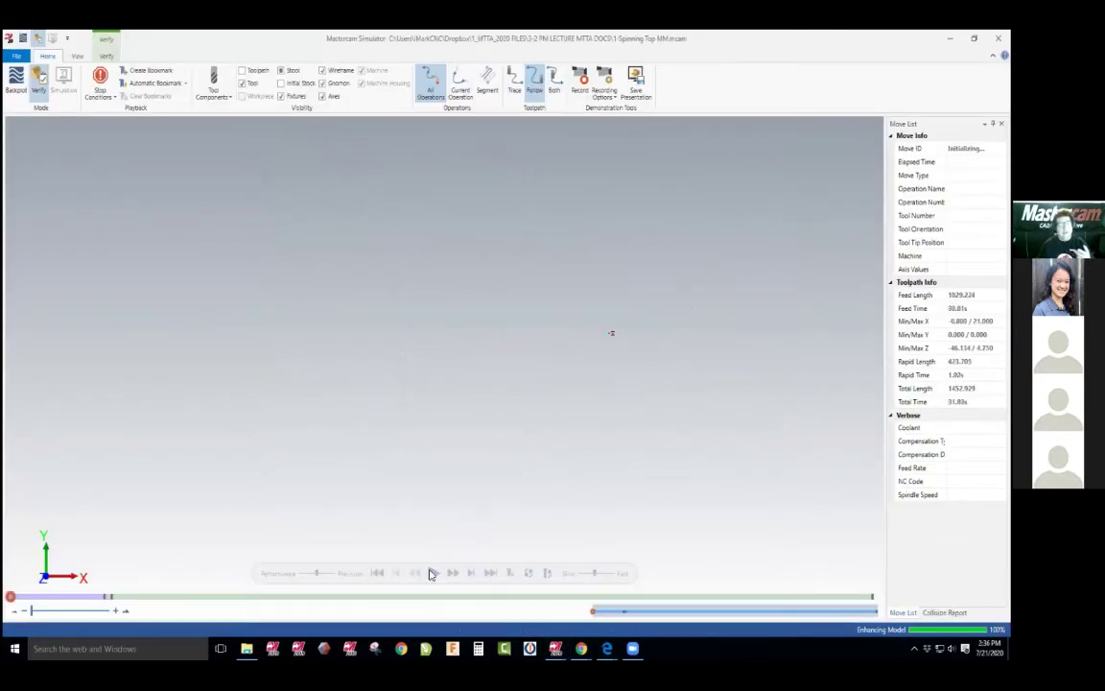
left_click(432, 576)
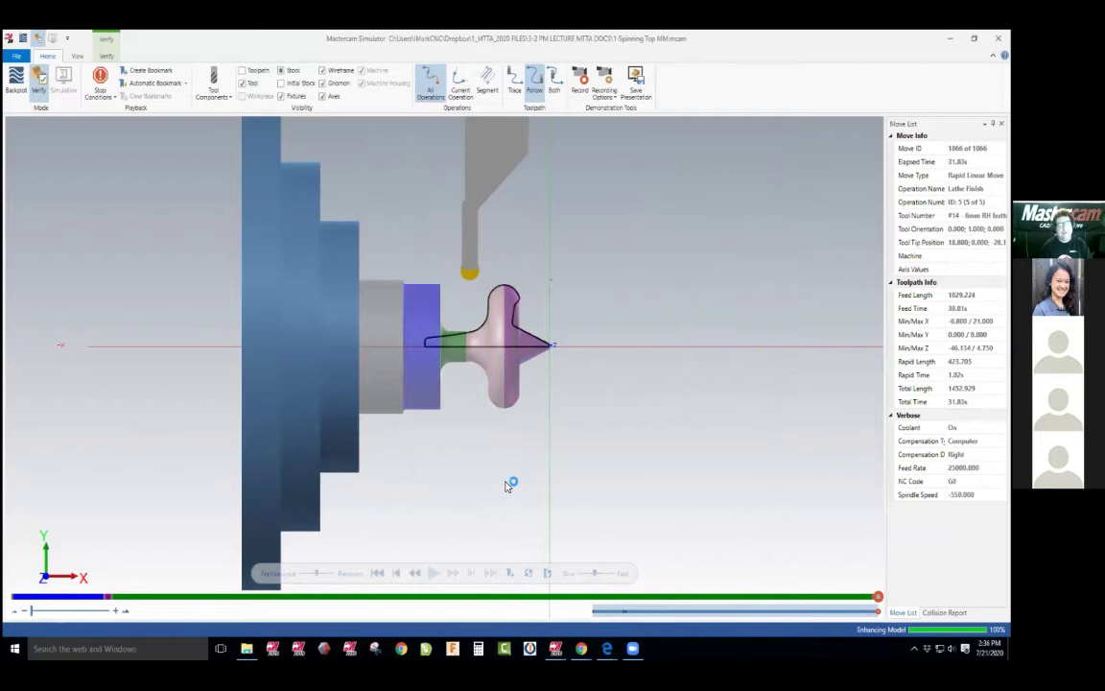
scroll(457, 336, "up", 3)
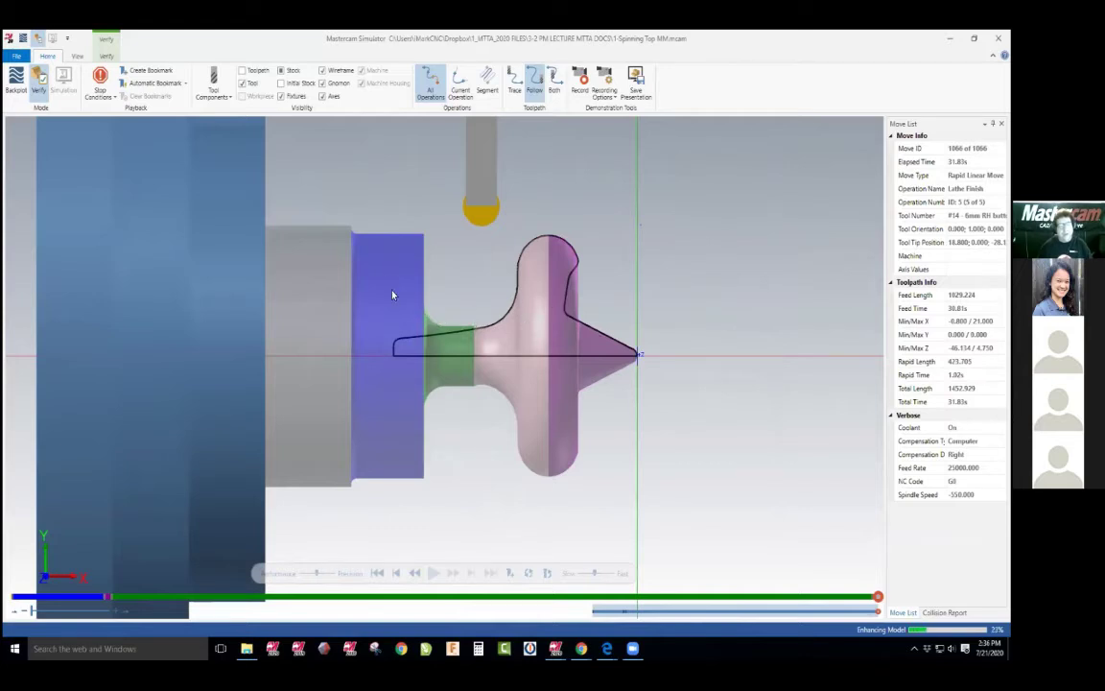
key("alt+F4")
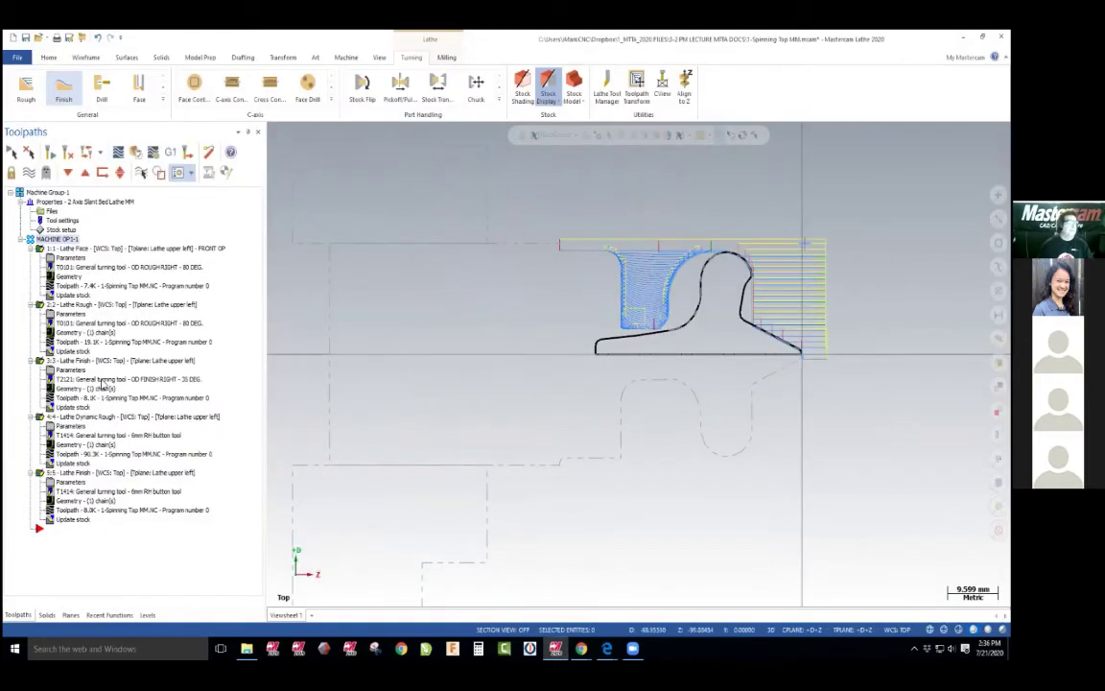
Switch to the PDF guide and read on to the handle's Dynamic Rough instructions, covering tool, lead in/out, contour line and plunge settings
key("alt+Tab")
scroll(374, 440, "down", 15)
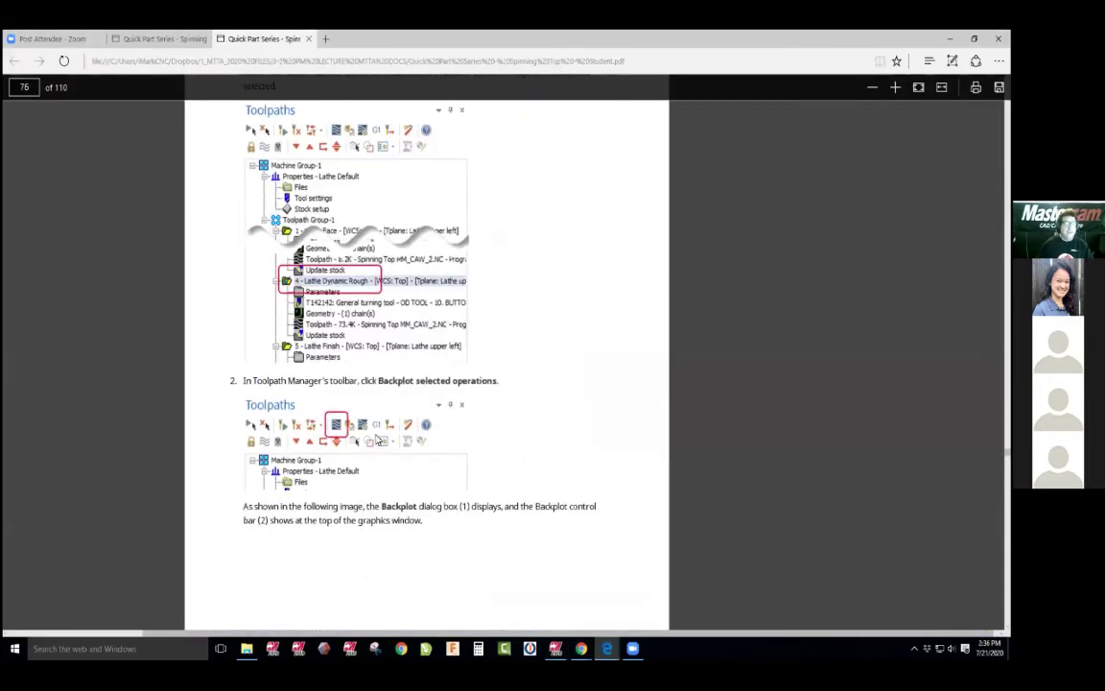
scroll(374, 441, "down", 10)
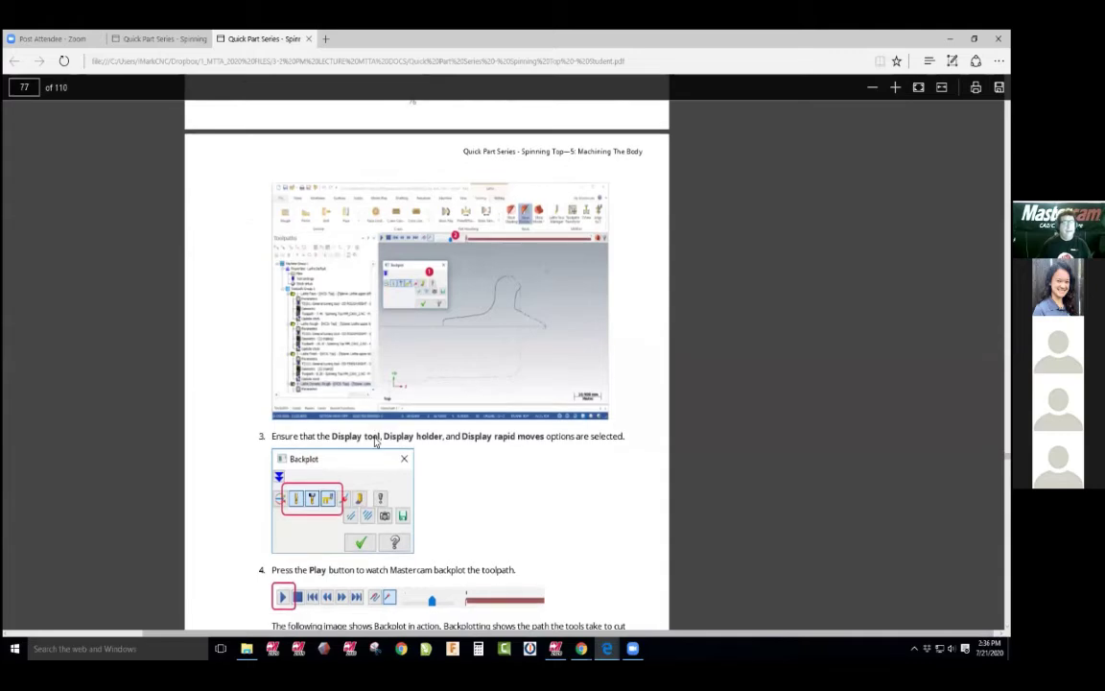
scroll(375, 441, "down", 10)
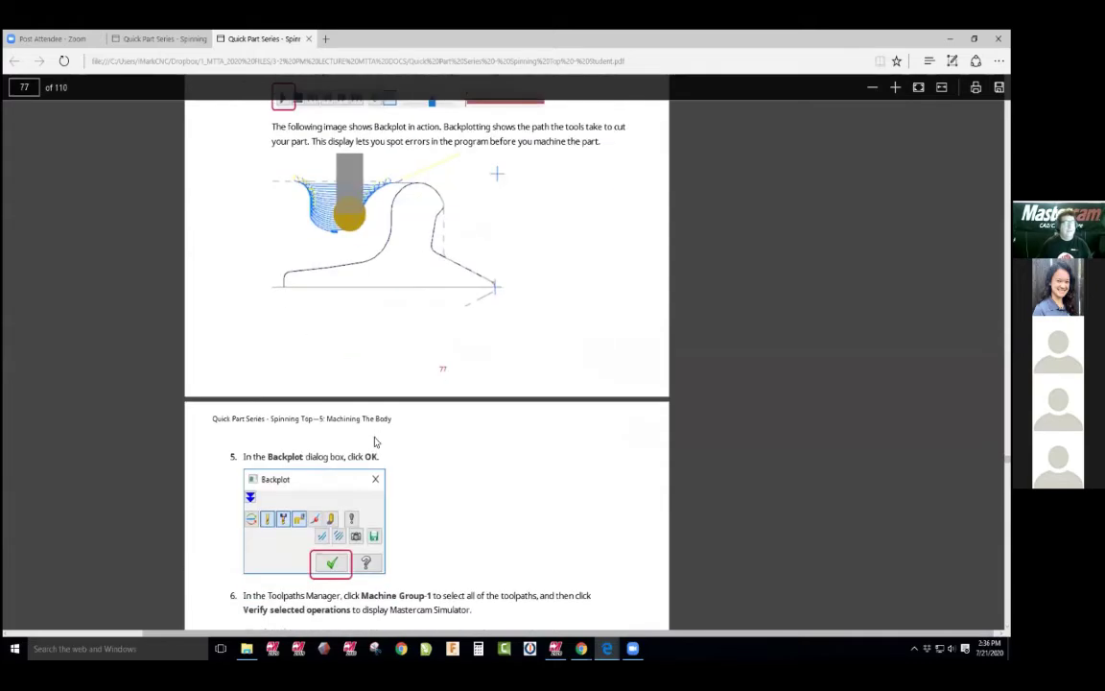
scroll(374, 441, "down", 10)
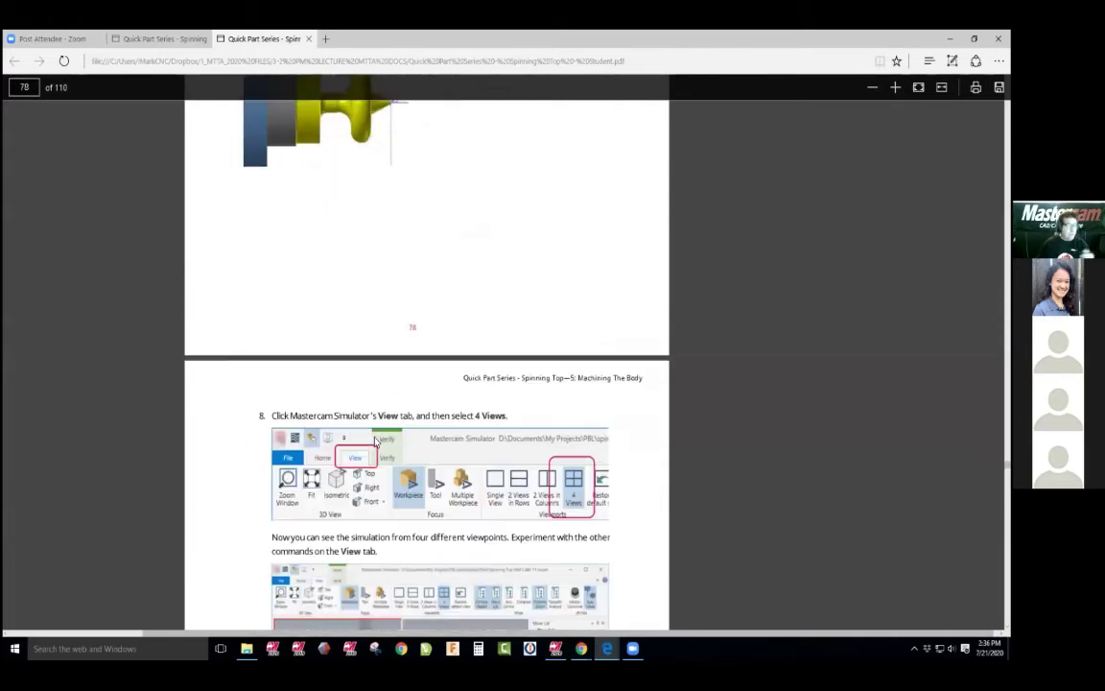
scroll(374, 440, "down", 10)
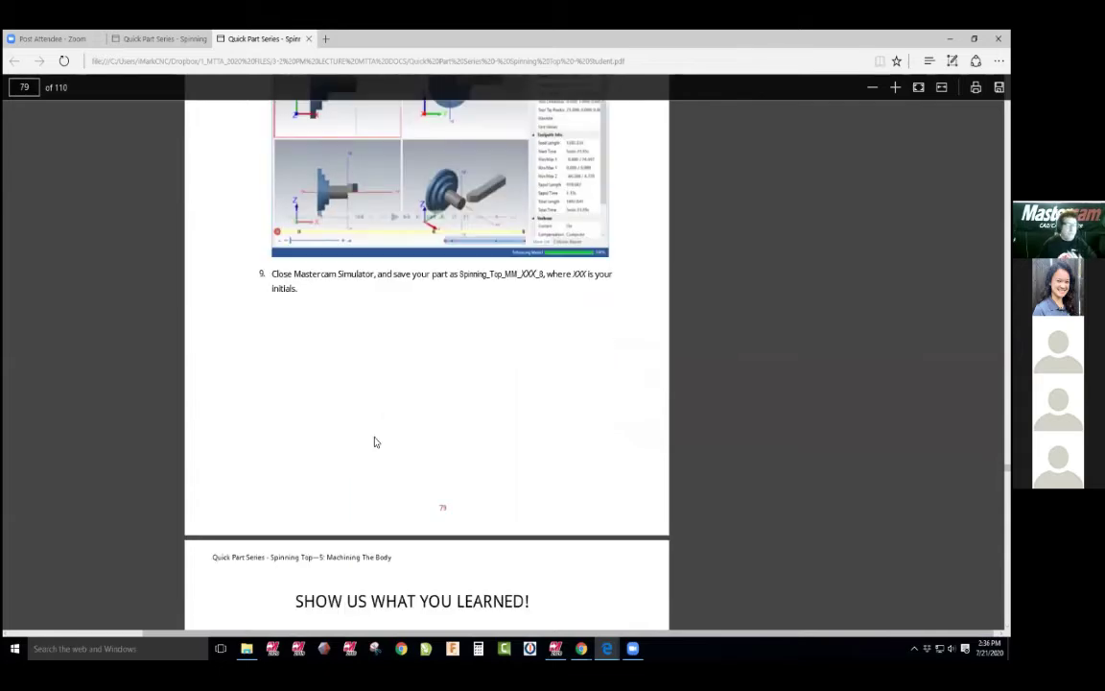
scroll(376, 440, "down", 10)
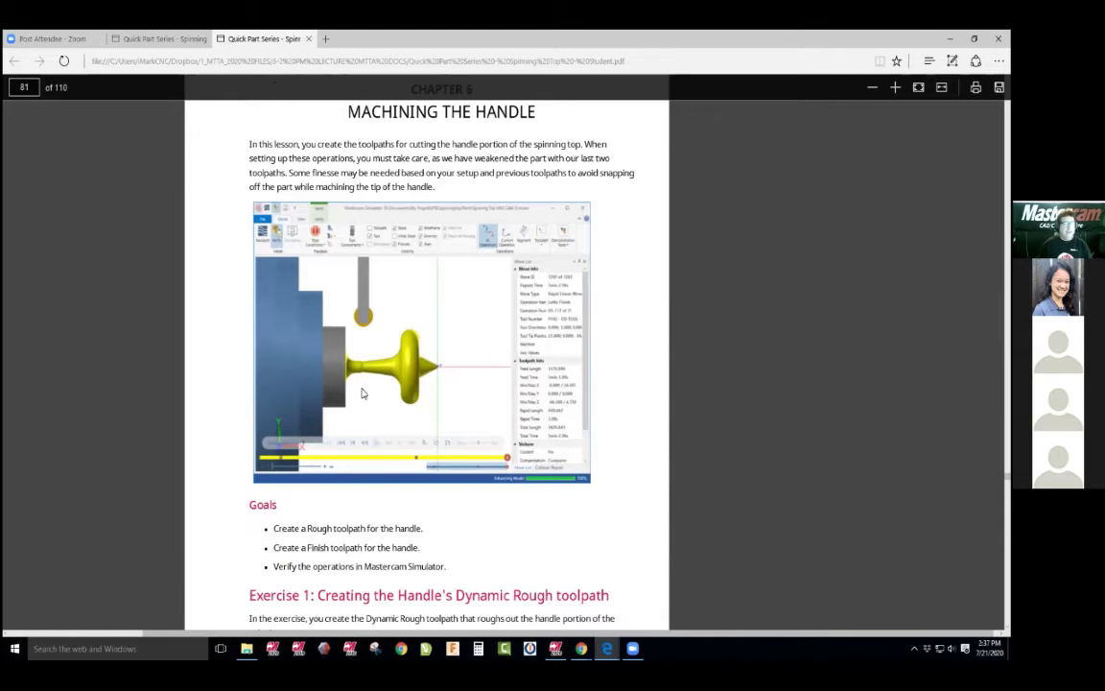
scroll(363, 388, "down", 10)
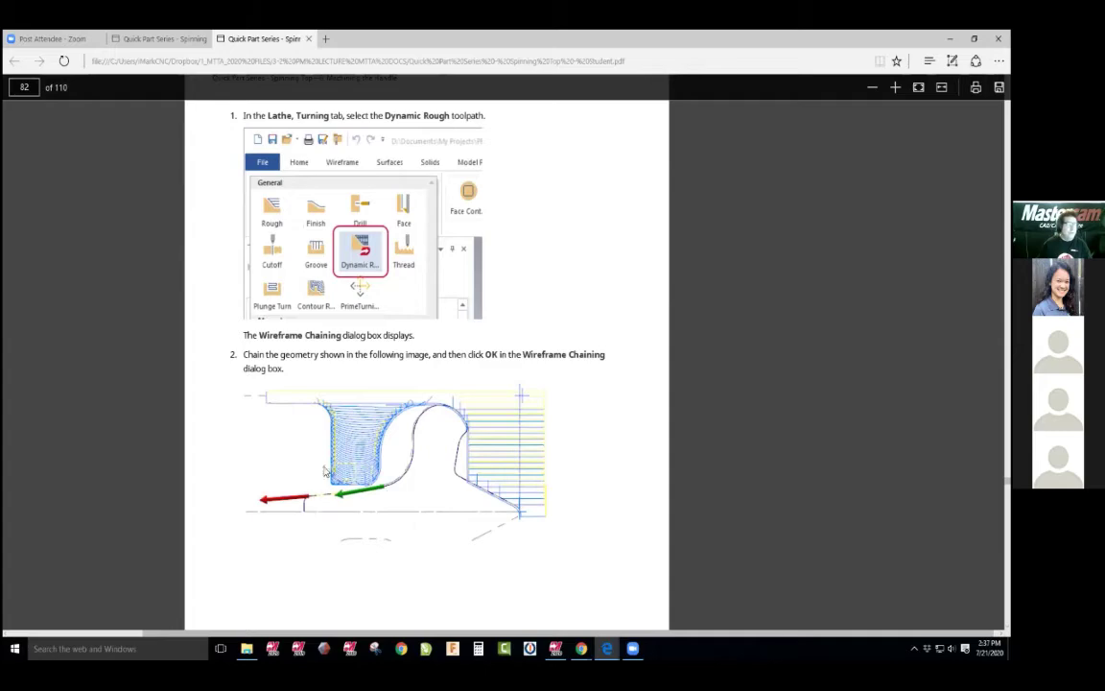
scroll(365, 300, "down", 10)
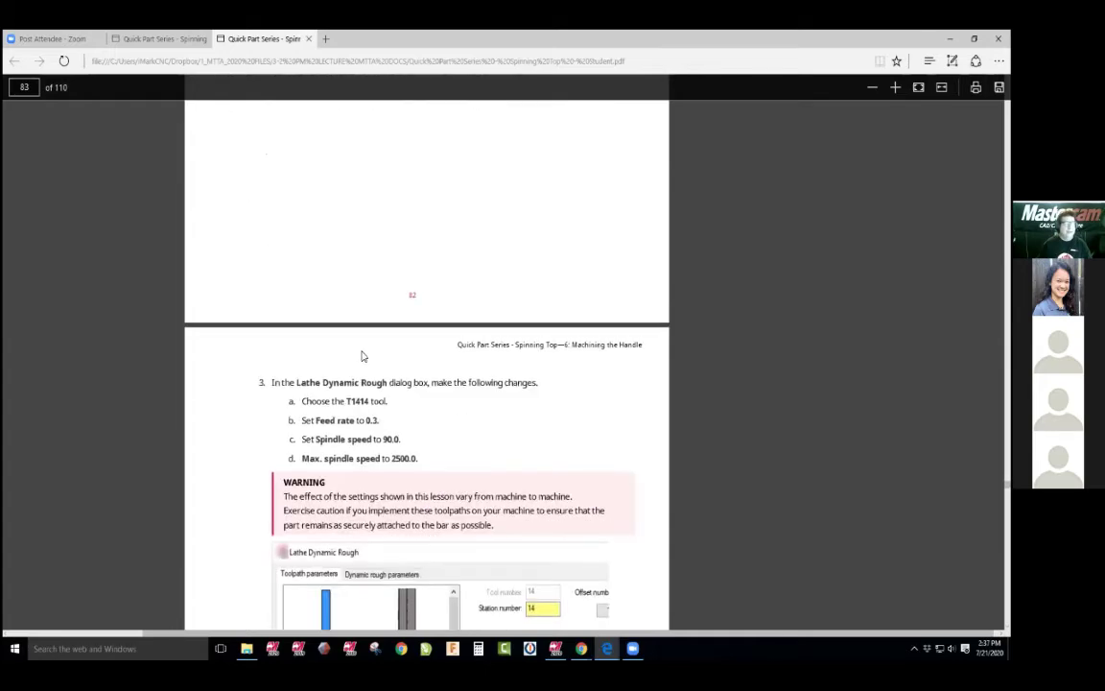
scroll(337, 388, "down", 10)
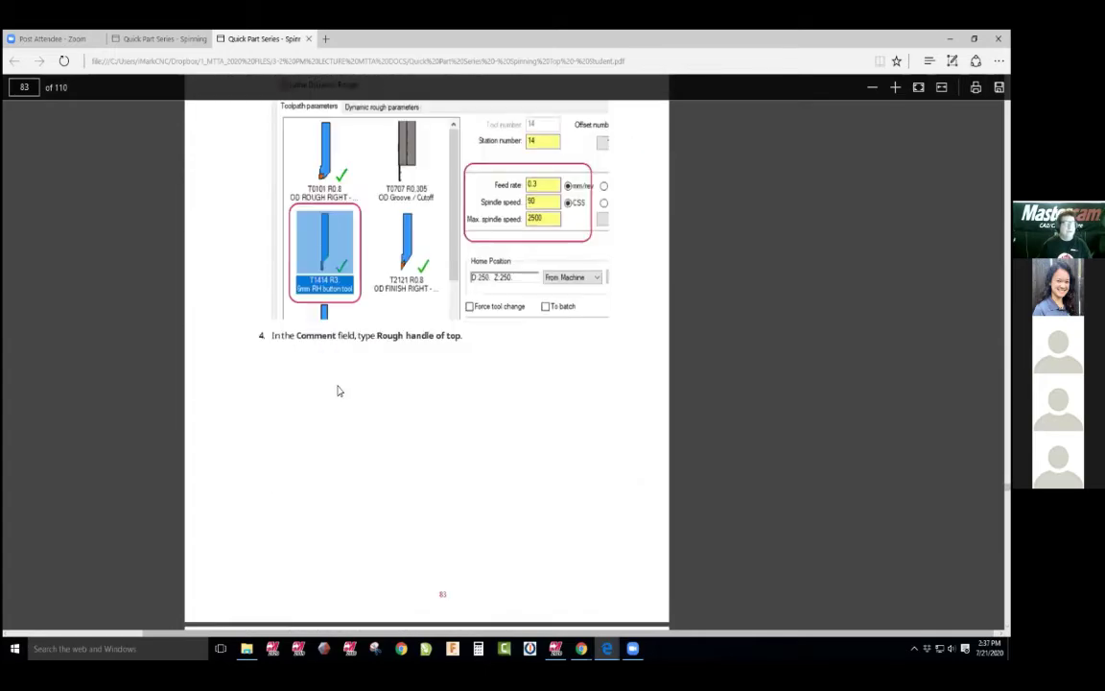
scroll(338, 389, "down", 2)
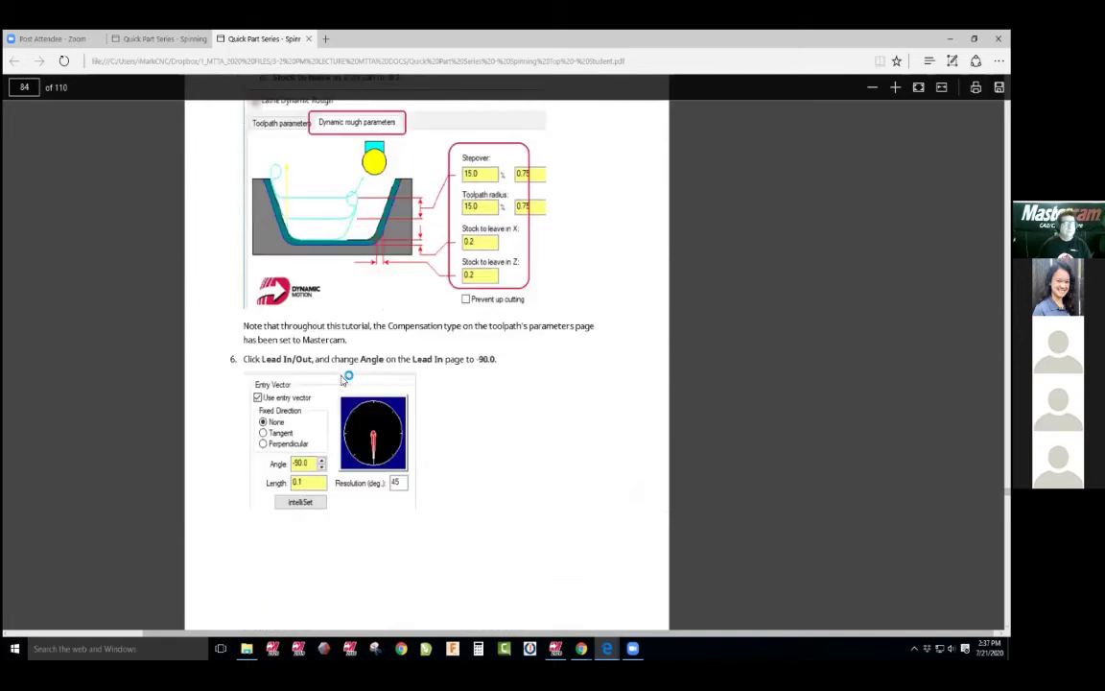
scroll(371, 388, "down", 8)
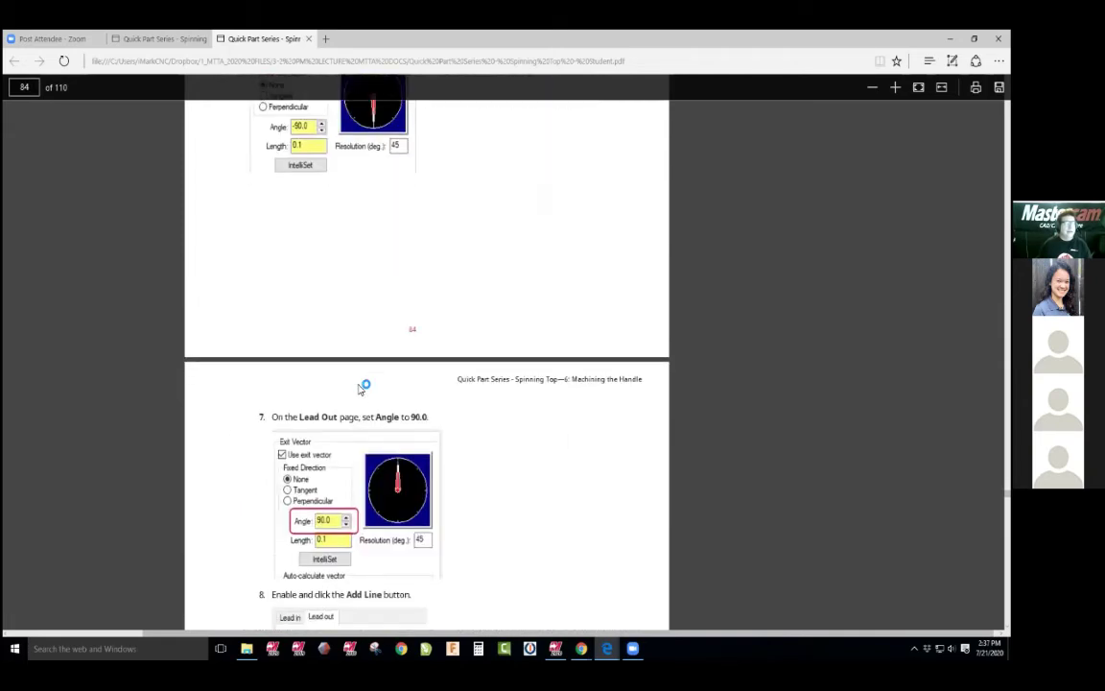
scroll(361, 388, "down", 8)
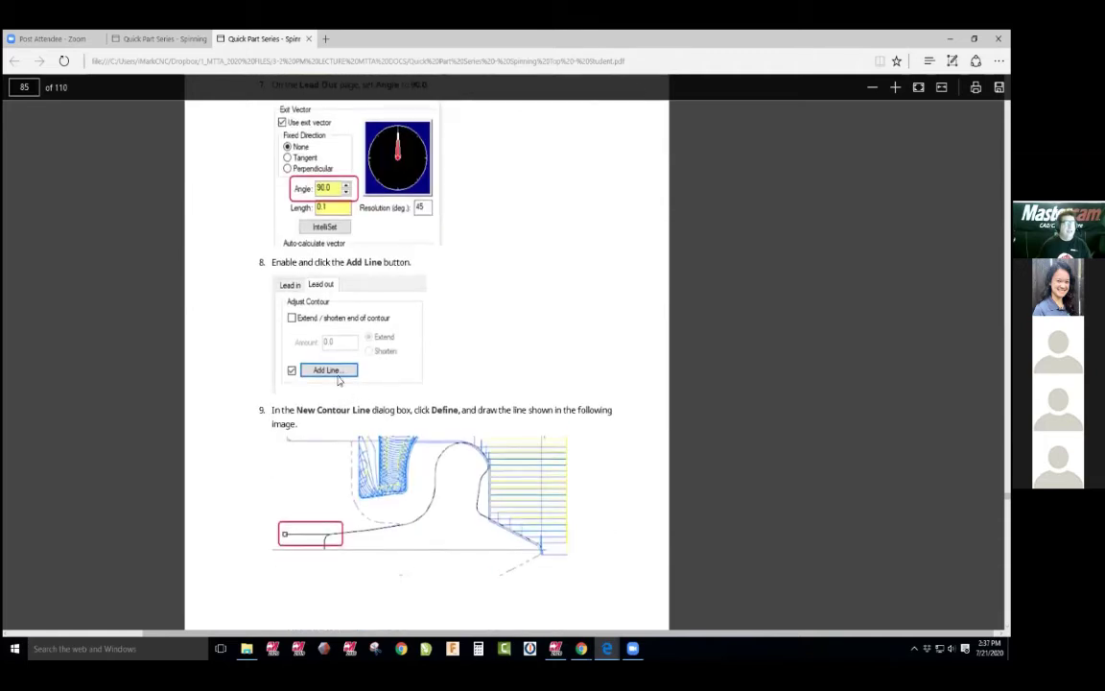
scroll(337, 381, "down", 12)
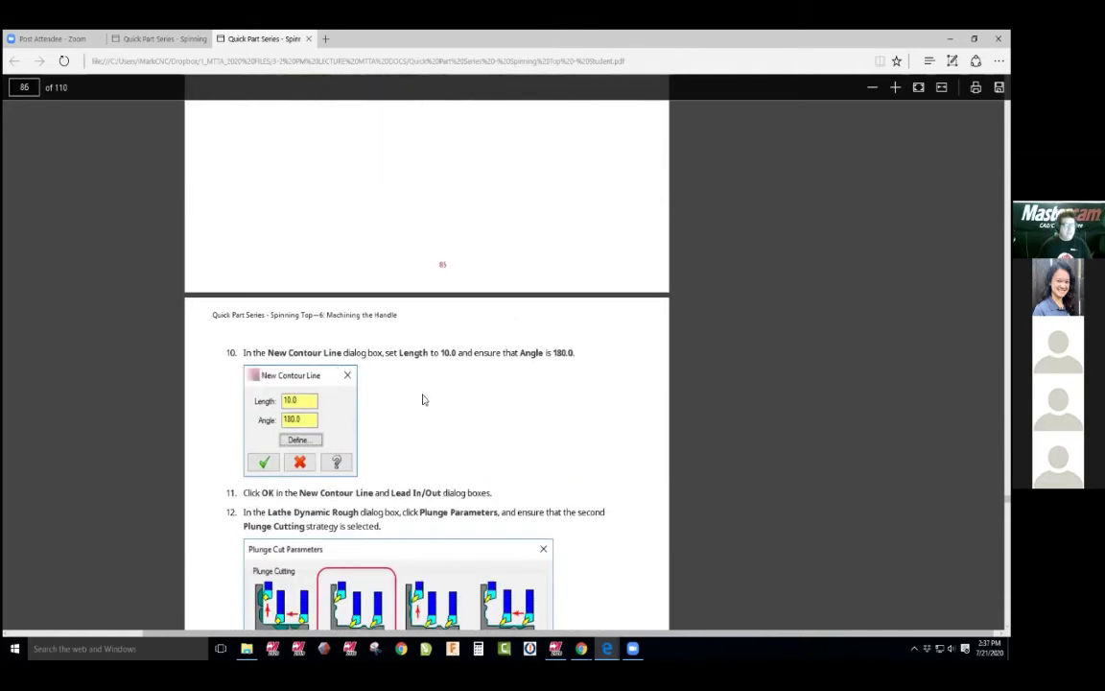
Switch back to Mastercam, start a Dynamic Rough toolpath on the handle's sloped line chained toward the chuck, and choose the T1414 6mm RH button tool
key("alt+Tab")
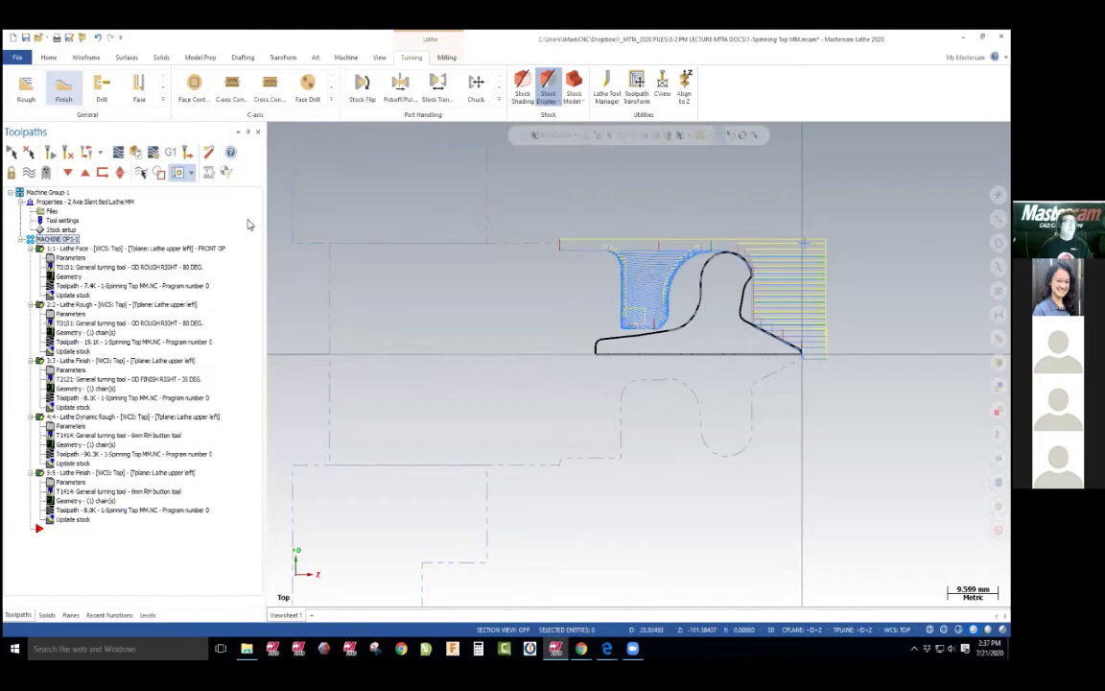
left_click(163, 100)
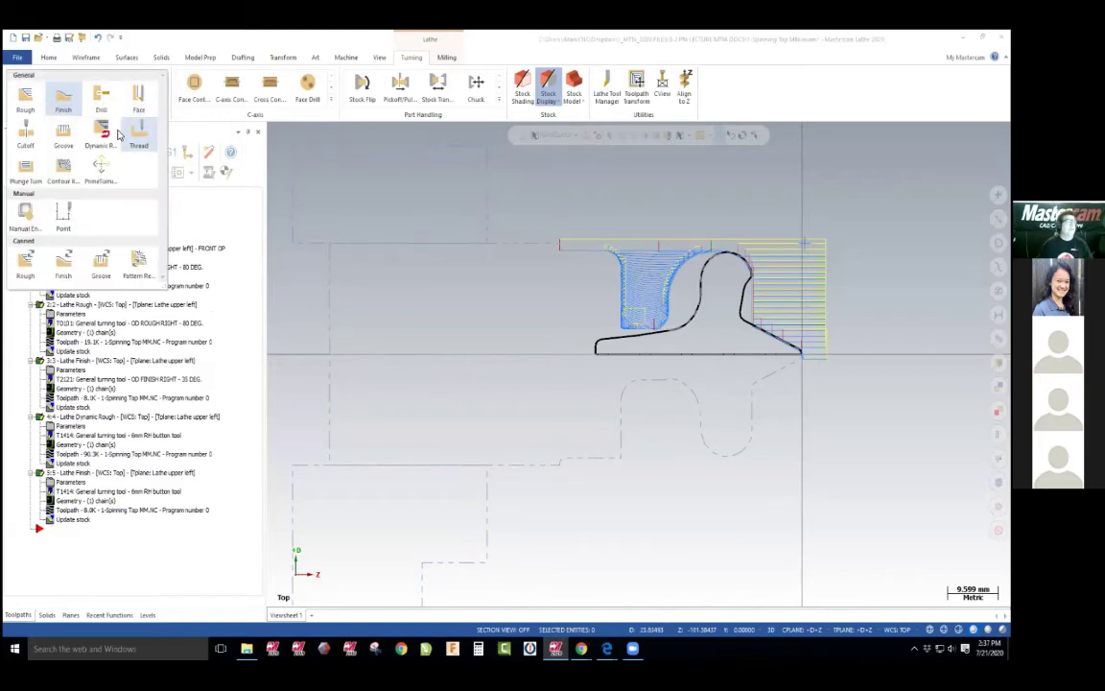
left_click(103, 133)
left_click(658, 336)
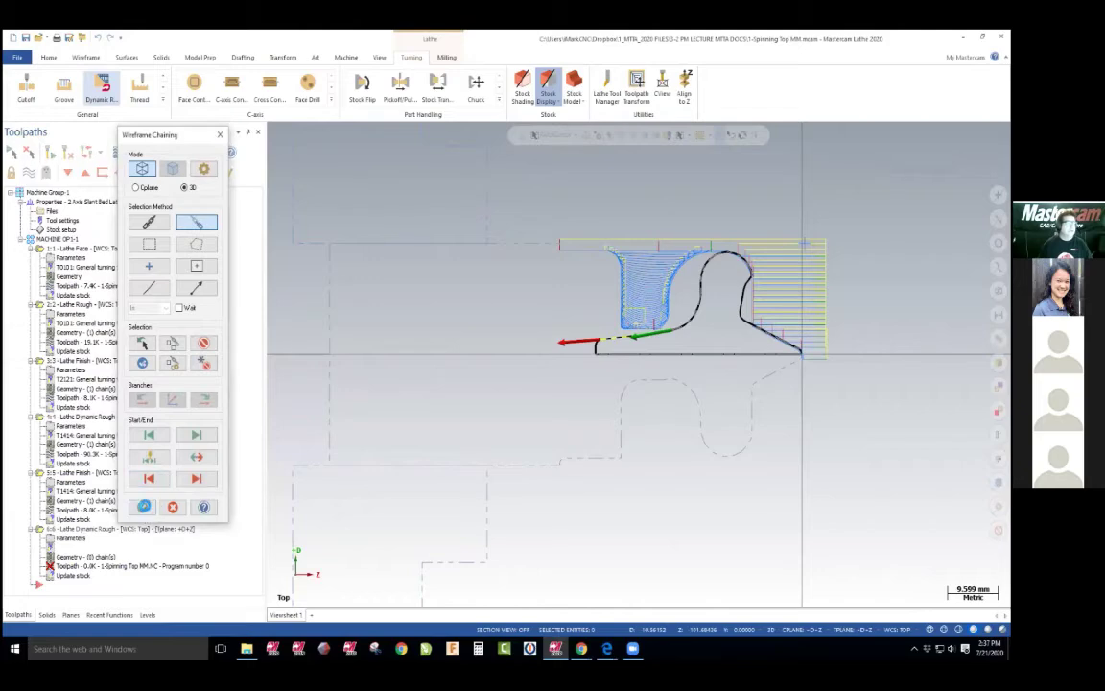
left_click(142, 507)
left_click(54, 293)
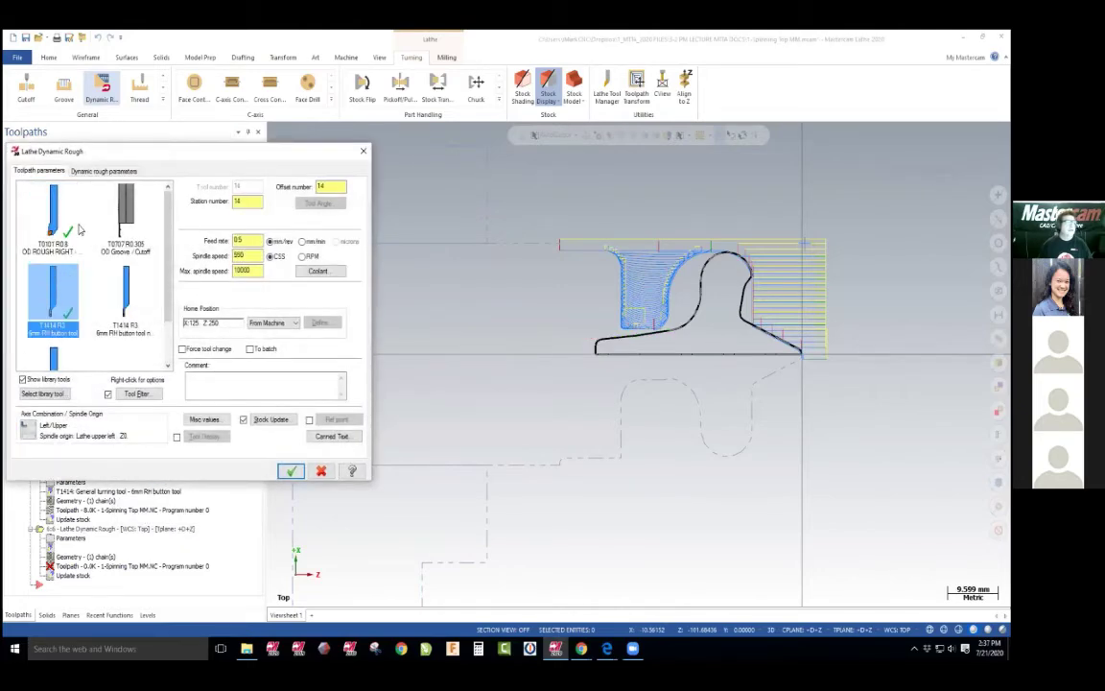
Enable an added contour line on the Dynamic Rough lead-out and draw it about 14 mm from the handle's end toward the chuck at 180 degrees
left_click(105, 171)
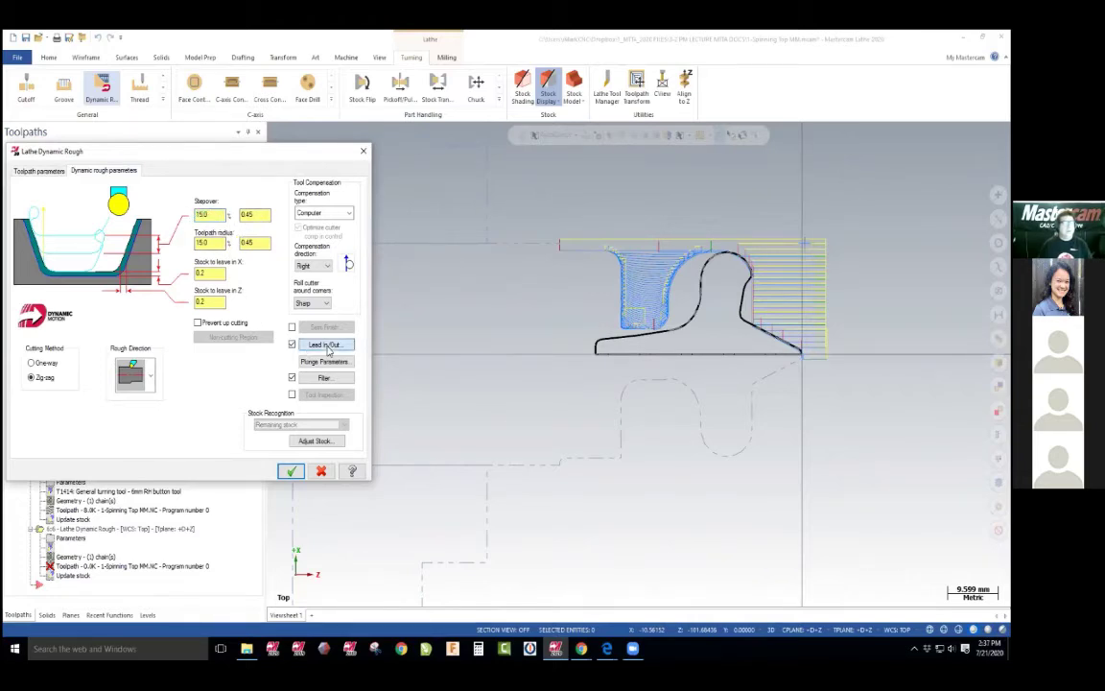
left_click(324, 344)
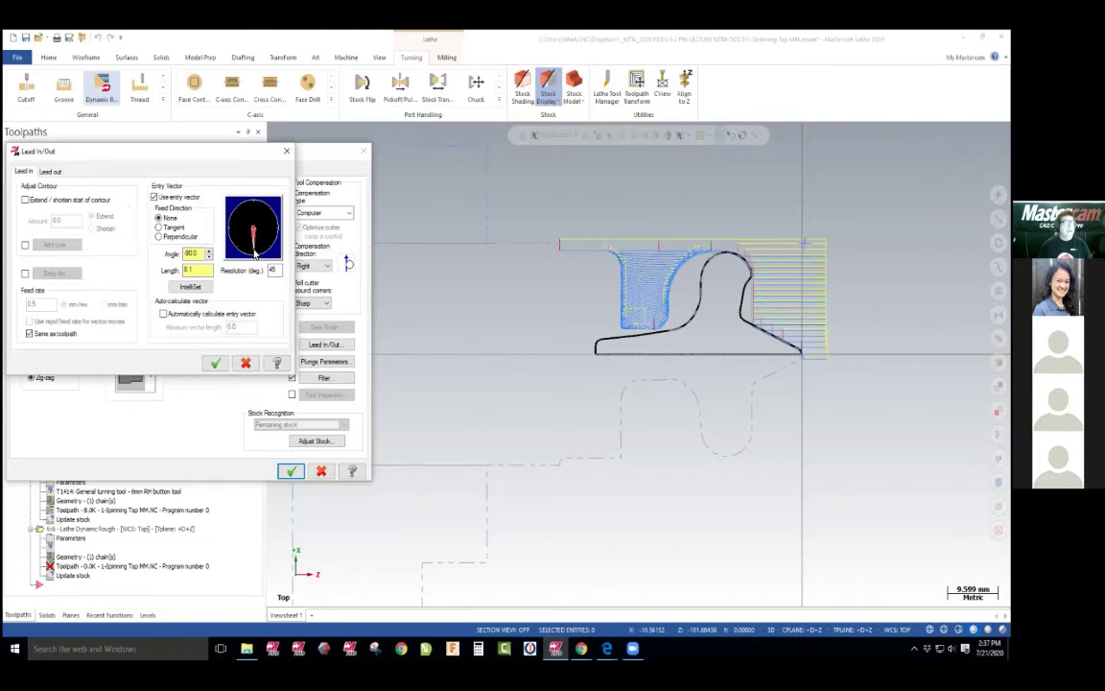
left_click(49, 172)
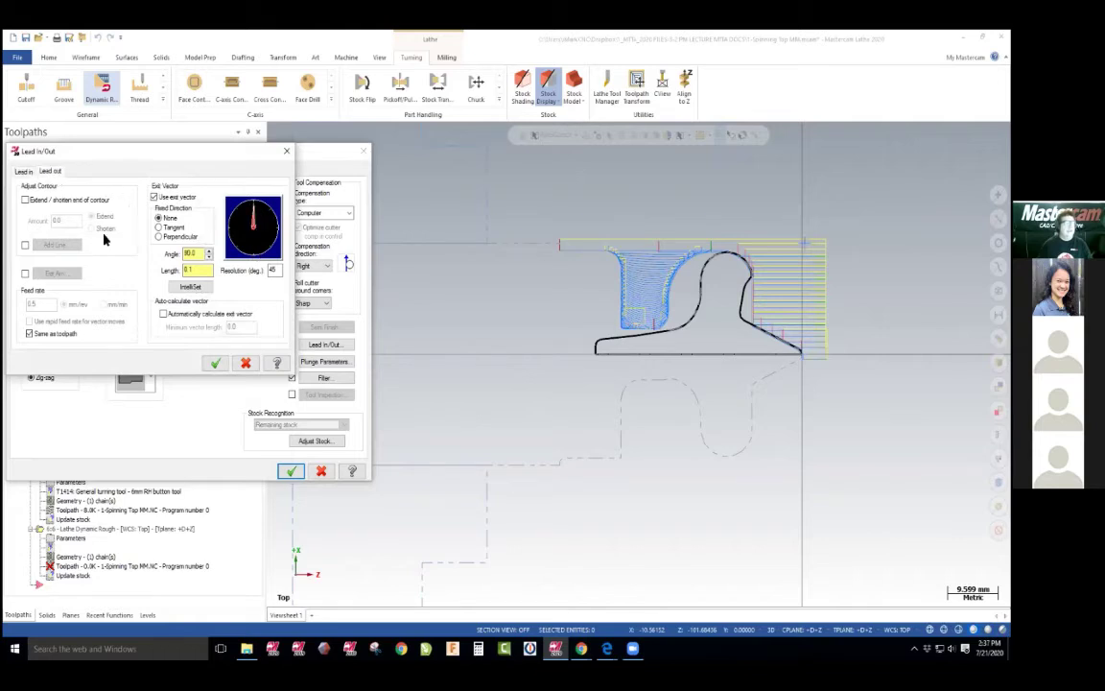
left_click(25, 245)
left_click(55, 245)
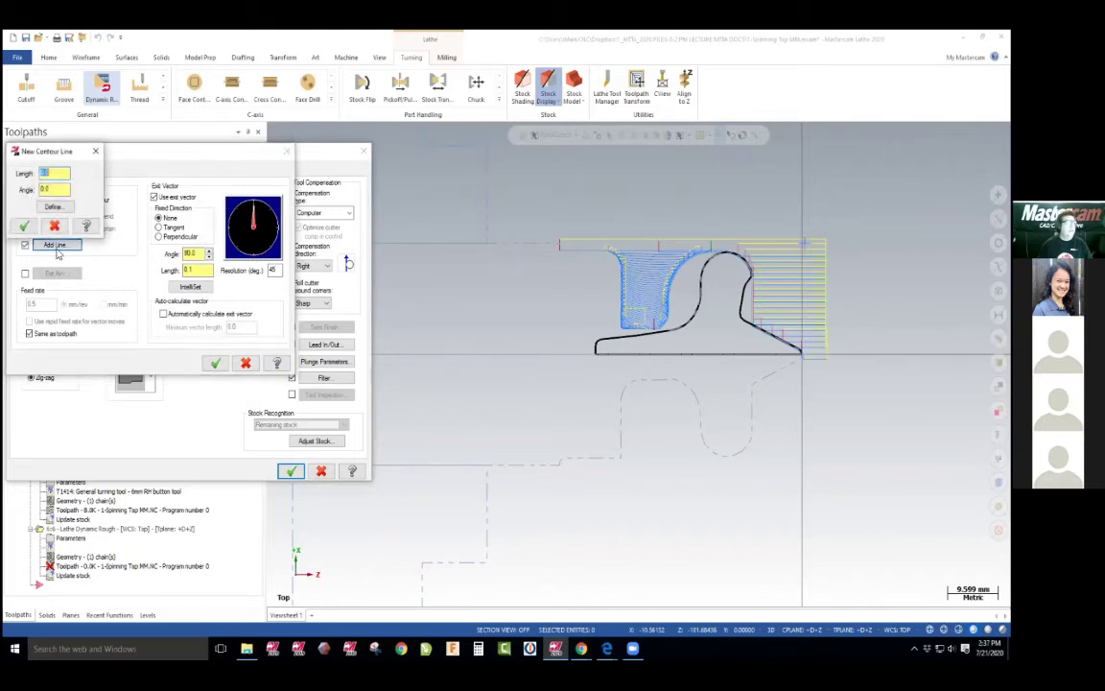
left_click(54, 209)
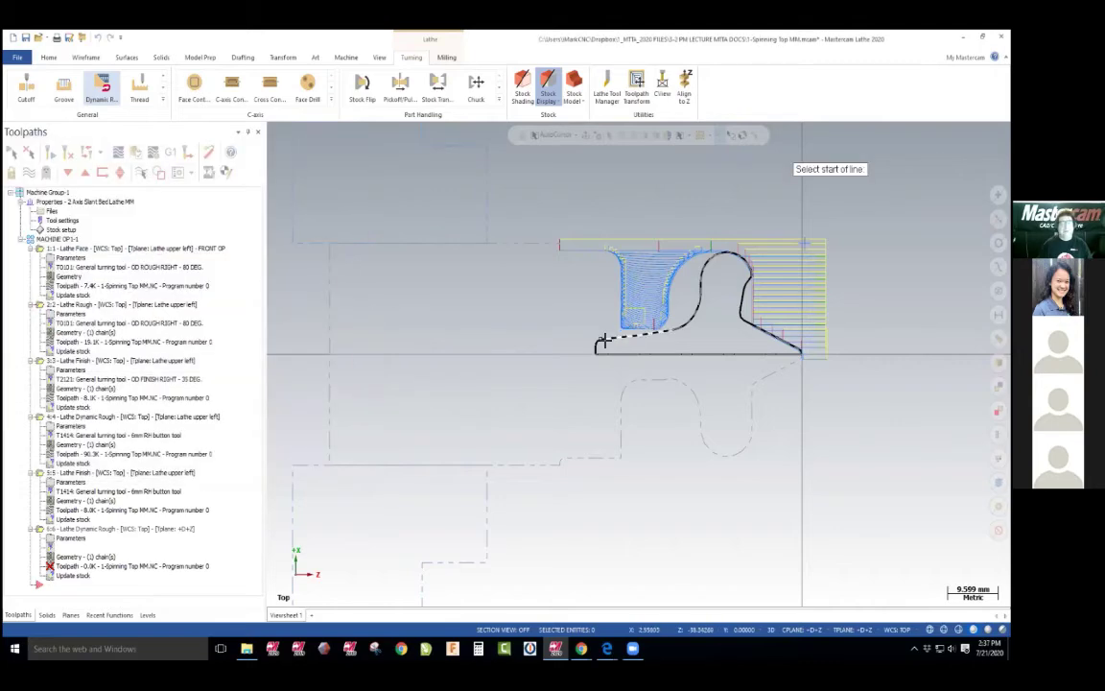
left_click(531, 343)
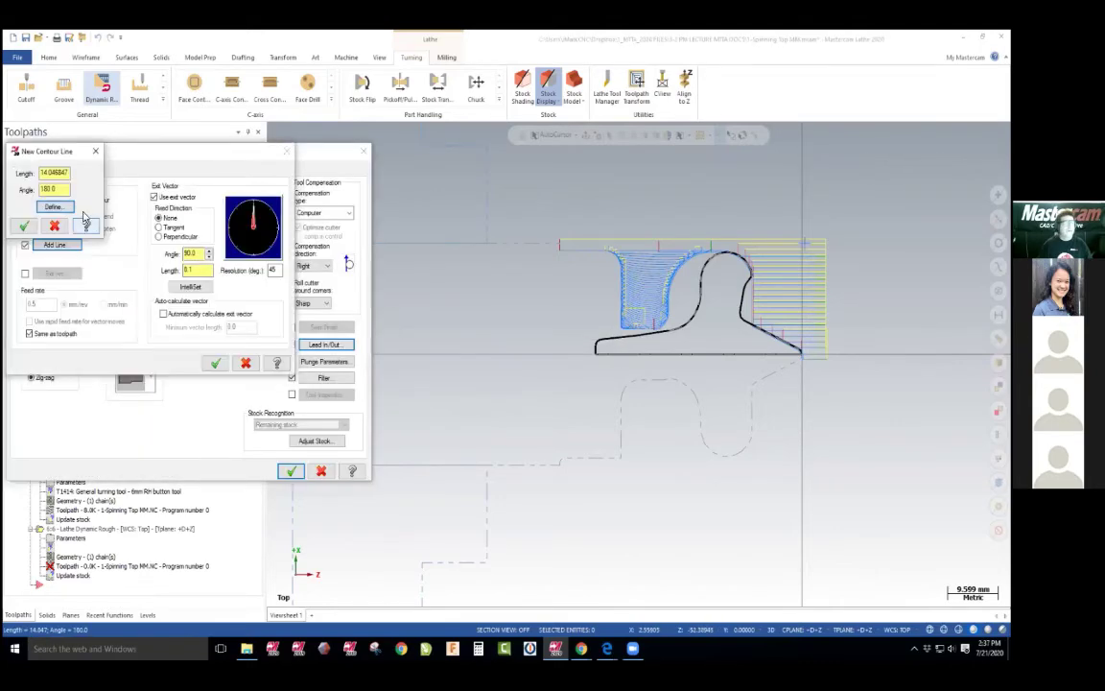
Set the lead-out contour line's length to 10 mm and generate the handle's Dynamic Rough toolpath
left_click(42, 173)
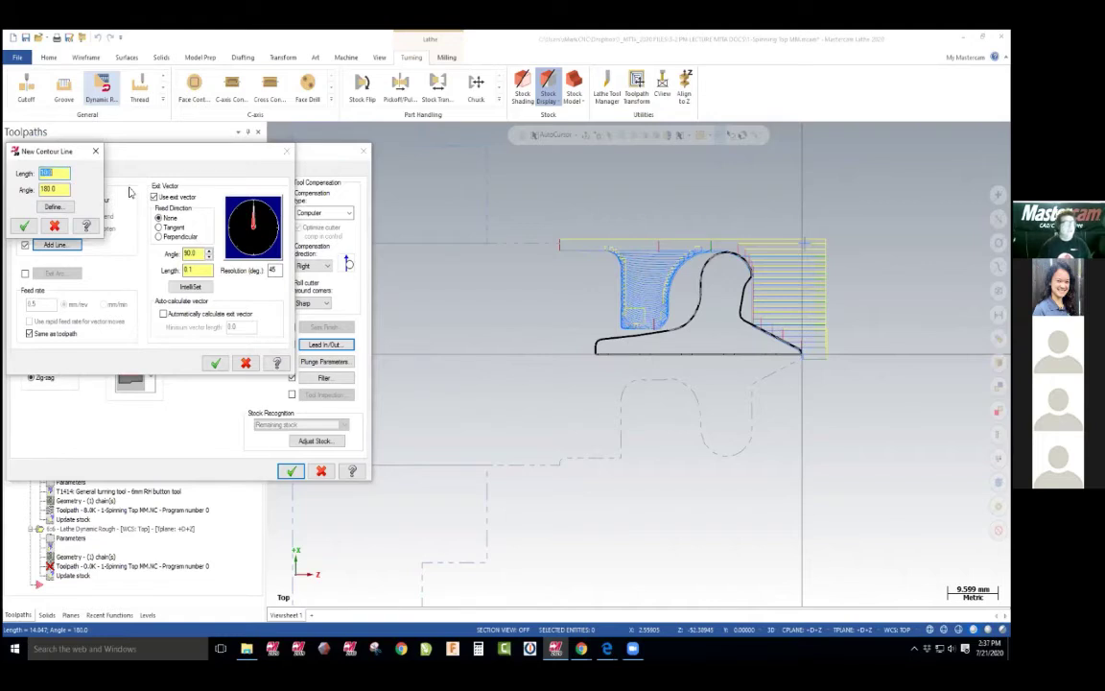
left_click(24, 226)
left_click(215, 363)
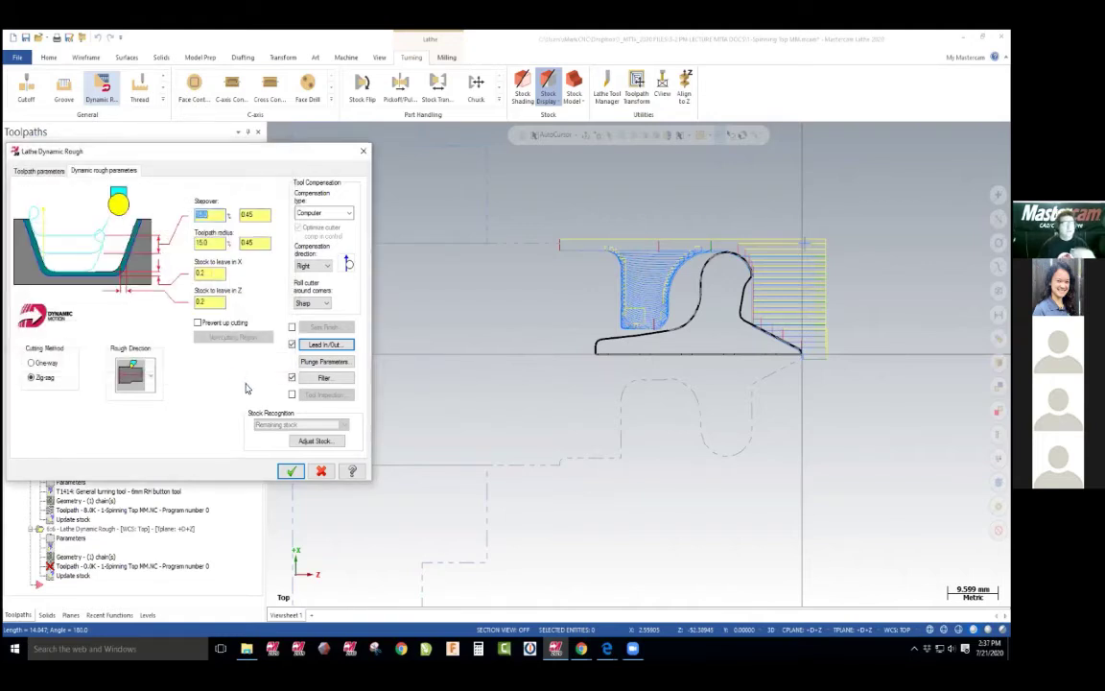
left_click(291, 471)
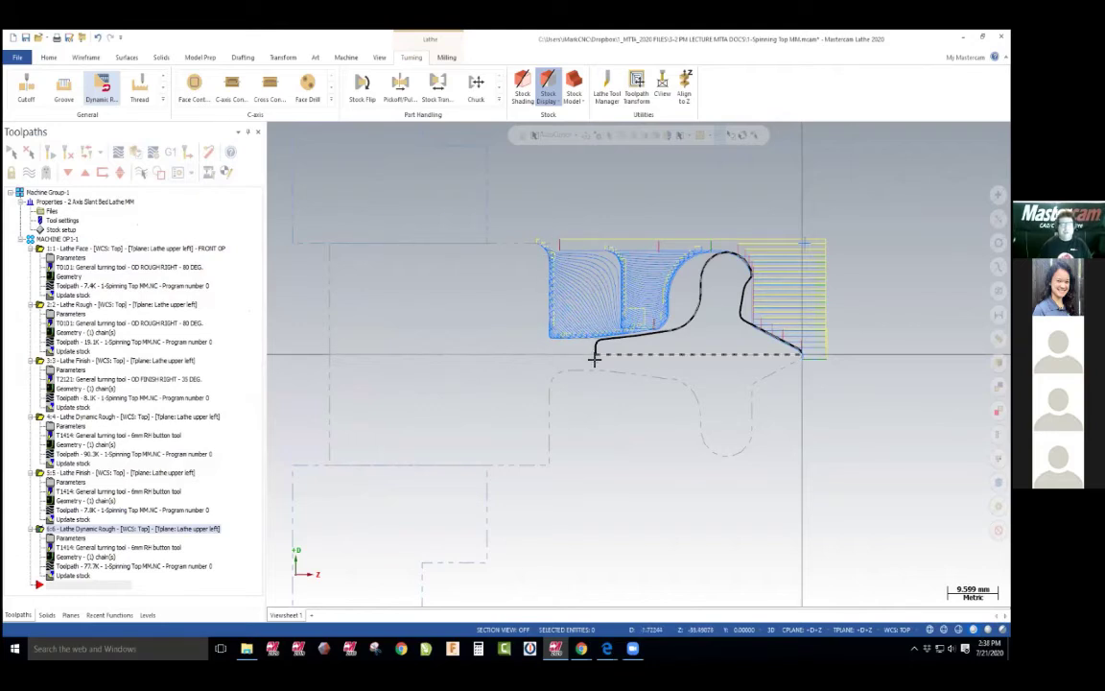
Verify all operations of the lathe group in Mastercam Simulator, inspect the roughed handle against the profile up close, and close the simulator
left_click(58, 238)
left_click(120, 152)
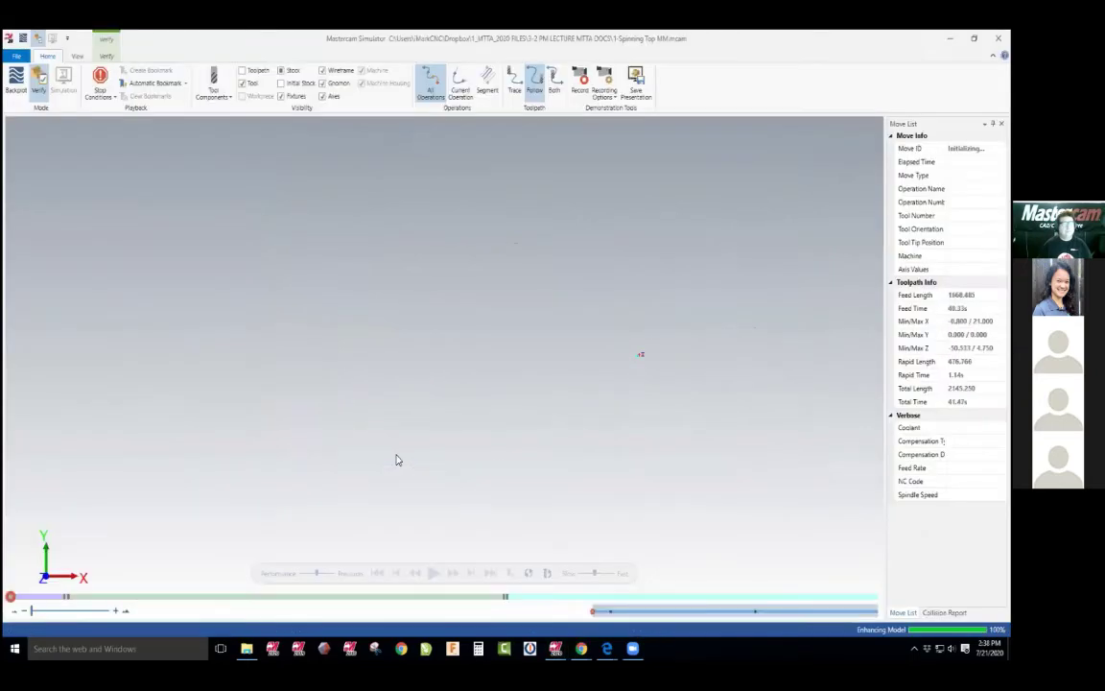
left_click(434, 572)
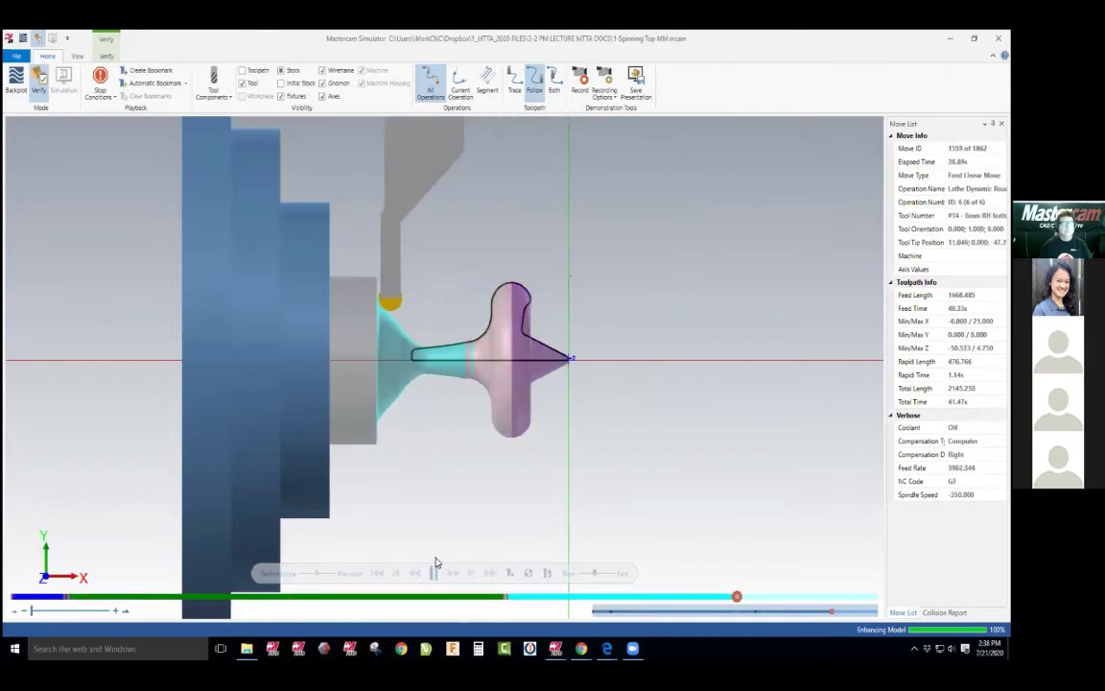
scroll(408, 377, "up", 10)
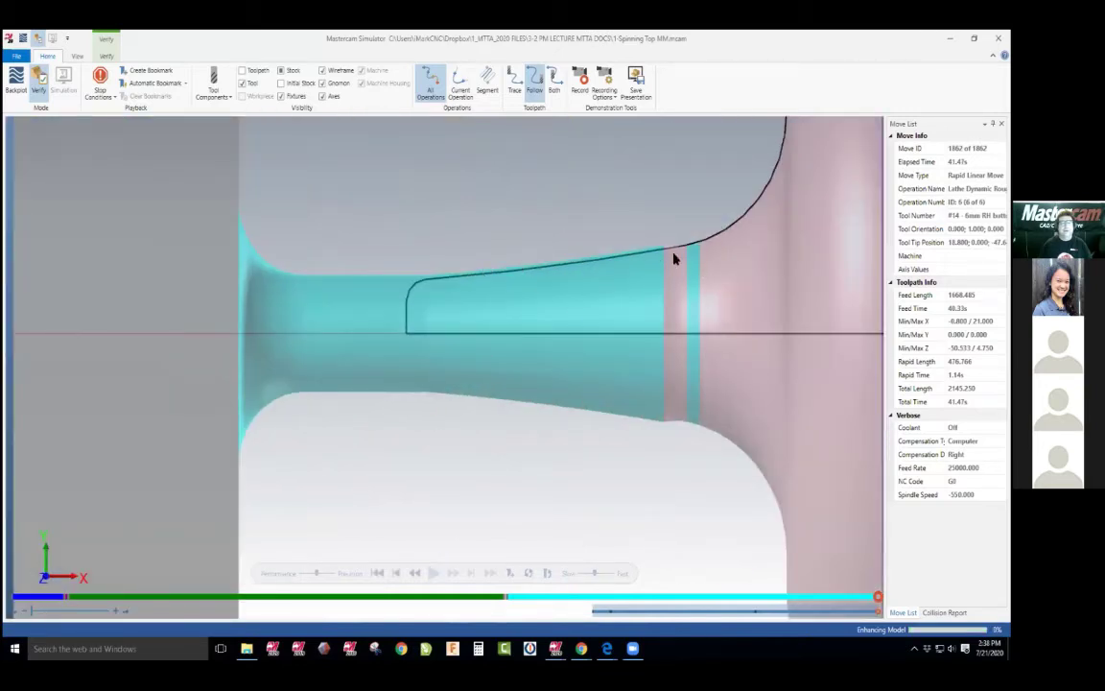
scroll(690, 260, "up", 3)
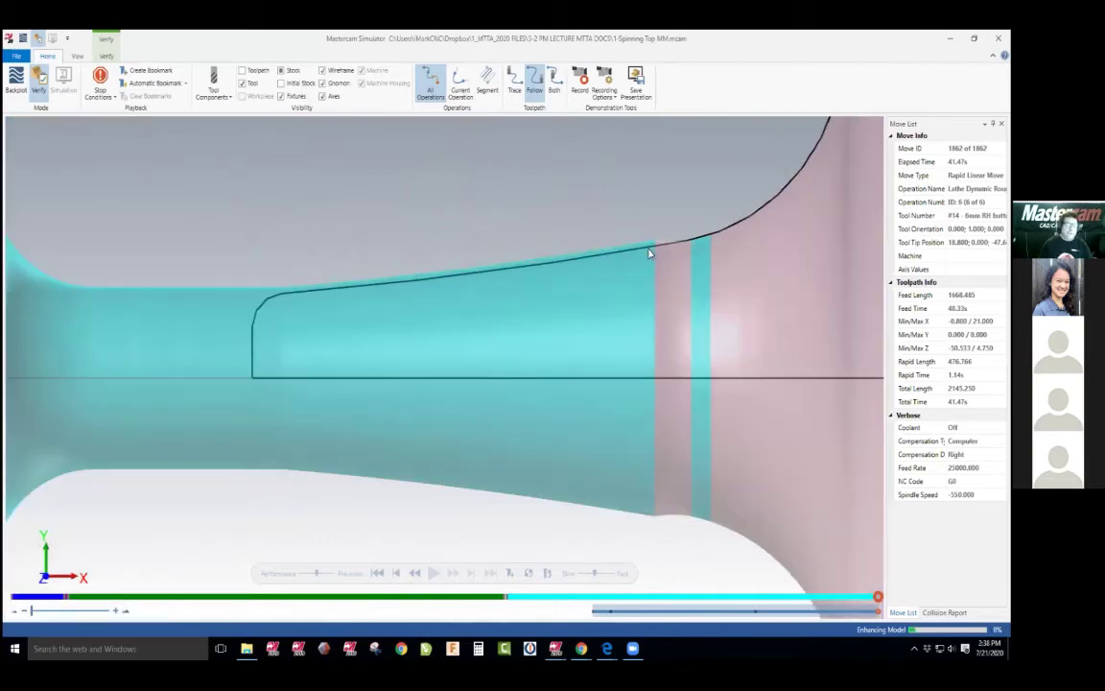
scroll(765, 255, "down", 4)
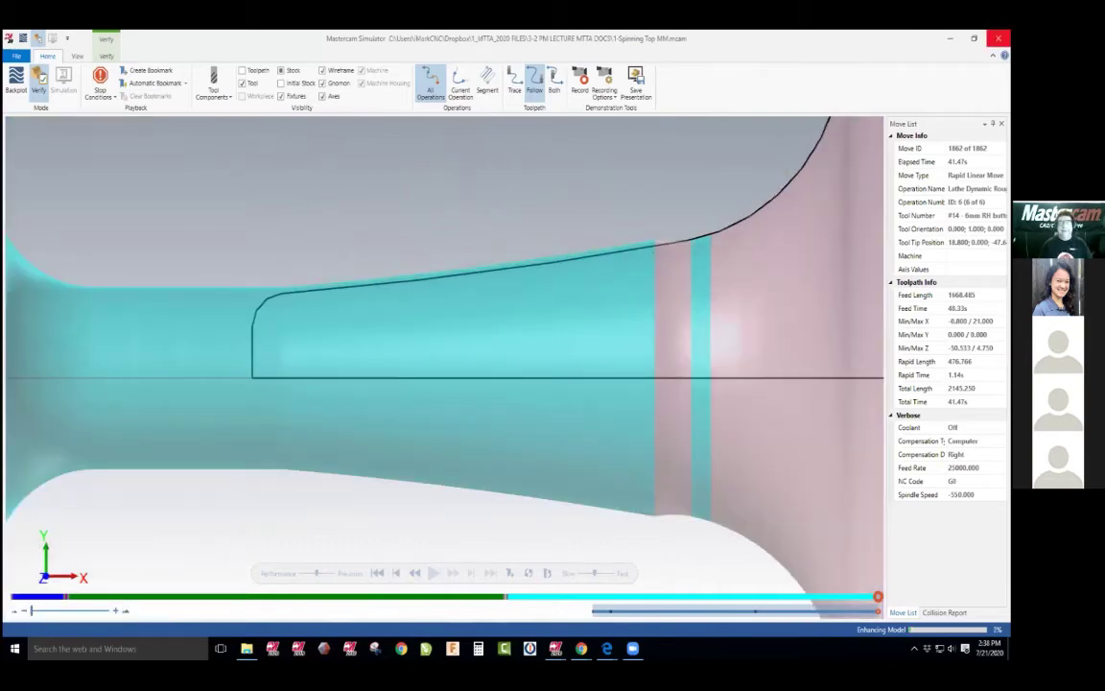
key("alt+Tab")
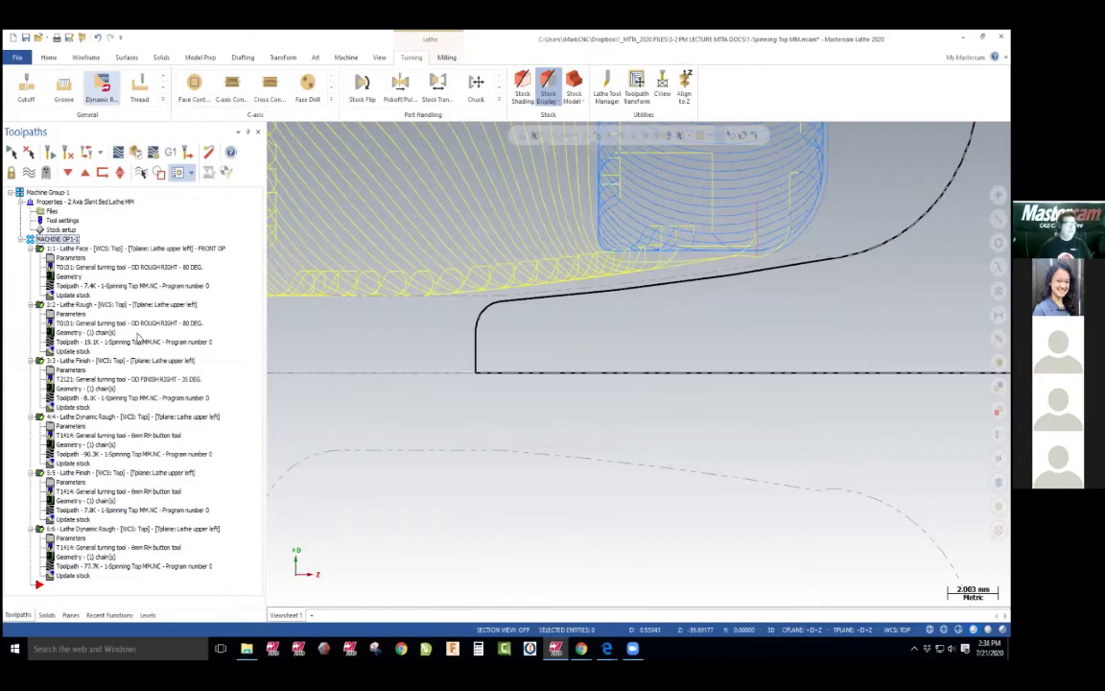
Zoom in on the top's profile and hide the toolpath display of all operations in the group
scroll(649, 364, "down", 5)
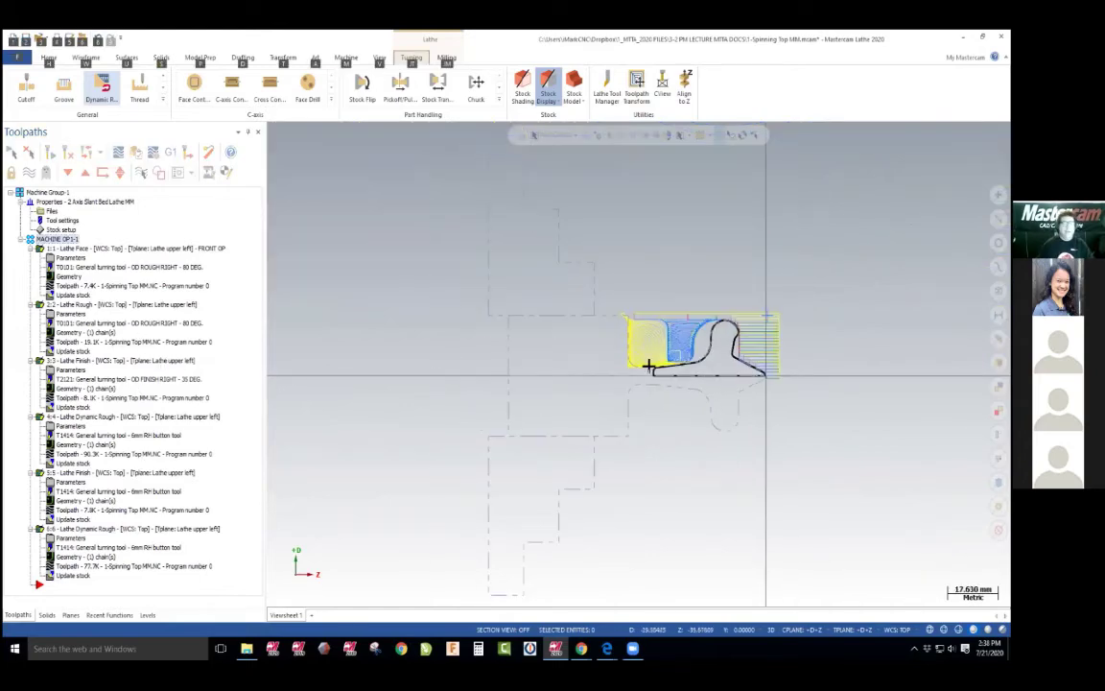
key("F1")
left_click(618, 286)
left_click(795, 431)
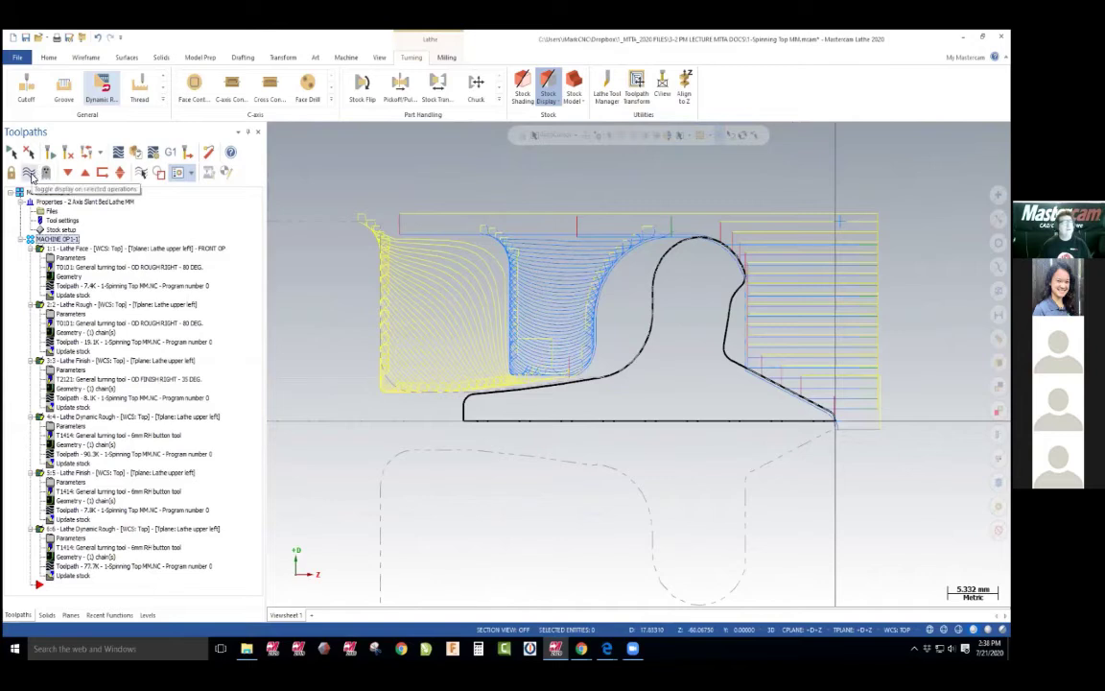
left_click(29, 173)
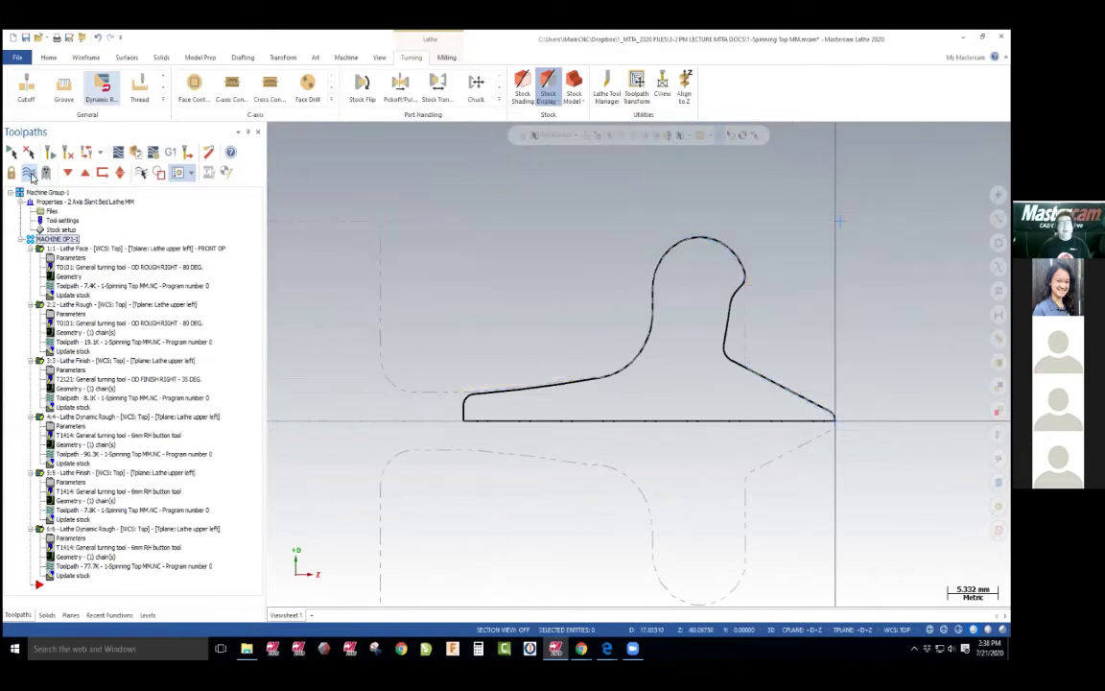
Start a Finish toolpath on the handle's long tapered line, chained toward the handle's rounded end
left_click(29, 174)
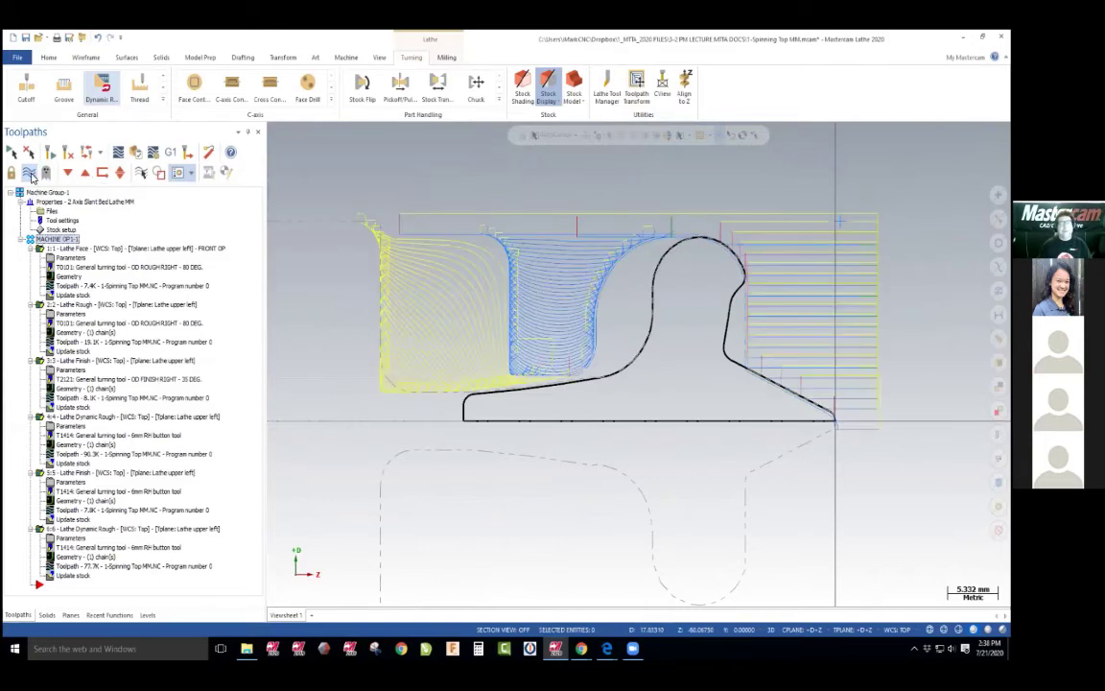
left_click(29, 173)
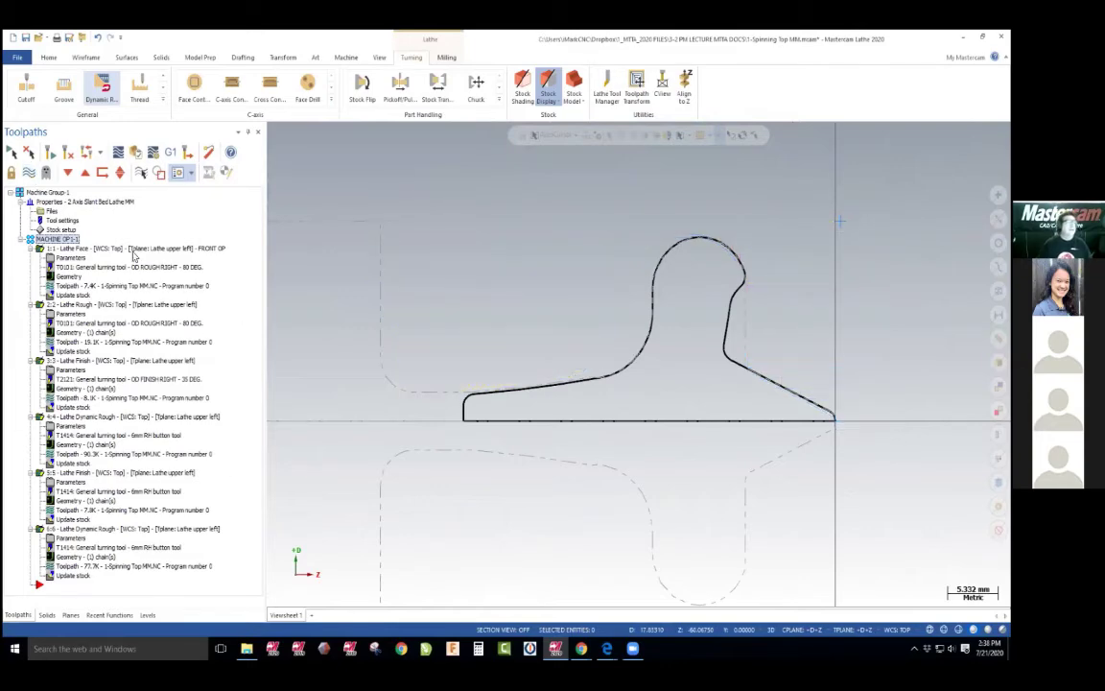
left_click(163, 98)
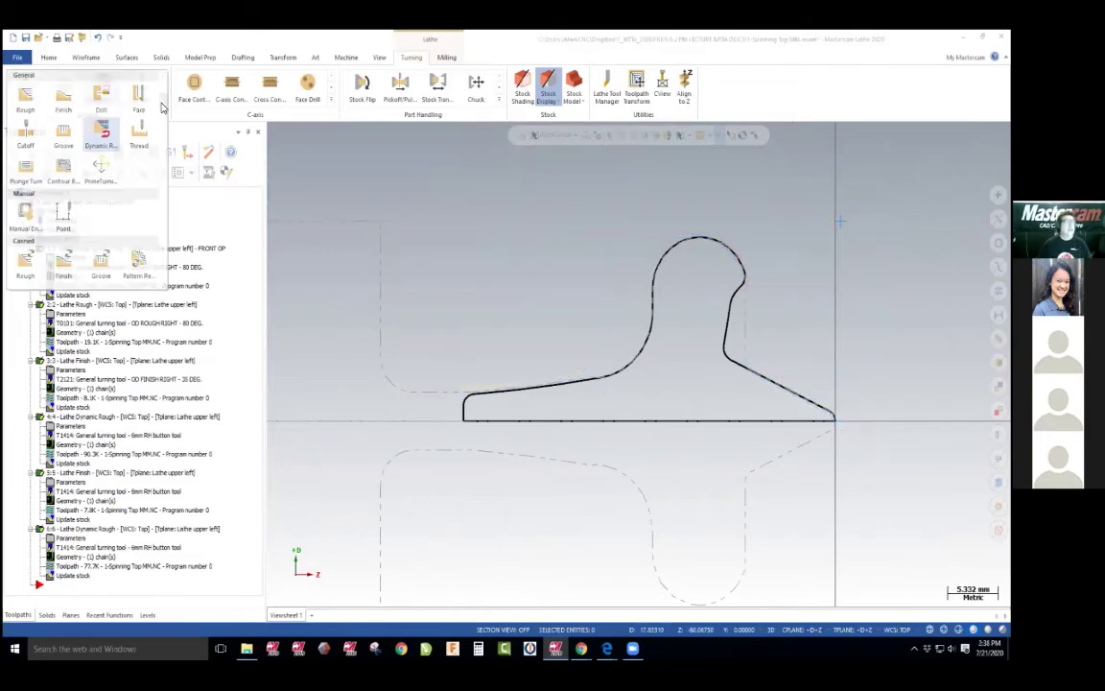
left_click(66, 109)
left_click(592, 384)
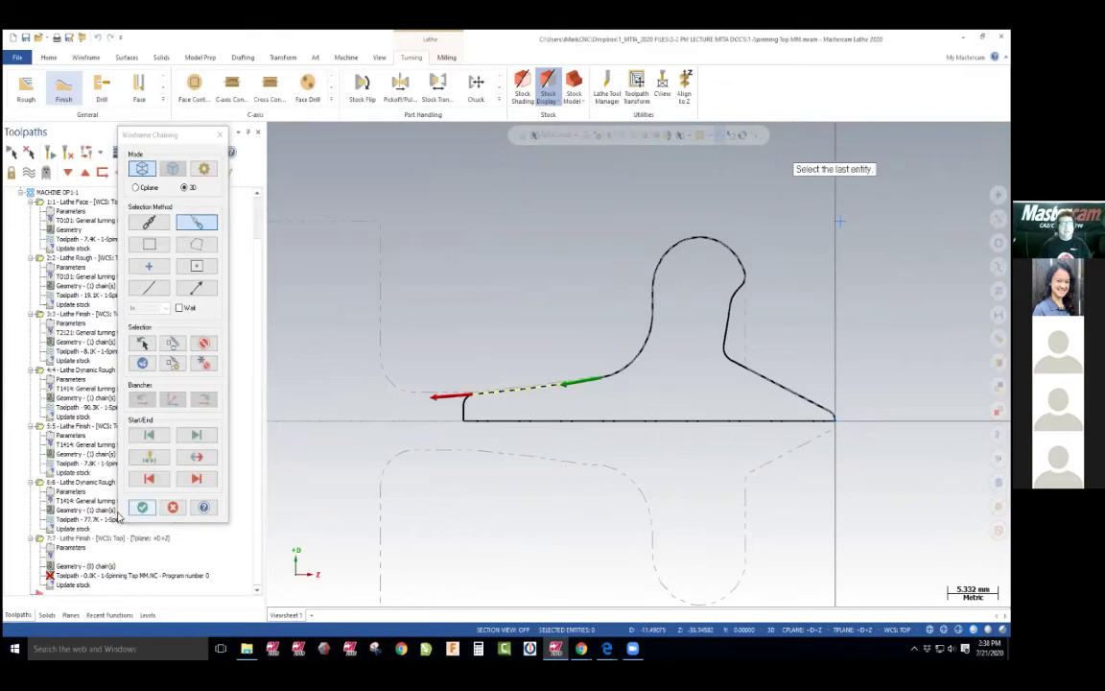
left_click(142, 507)
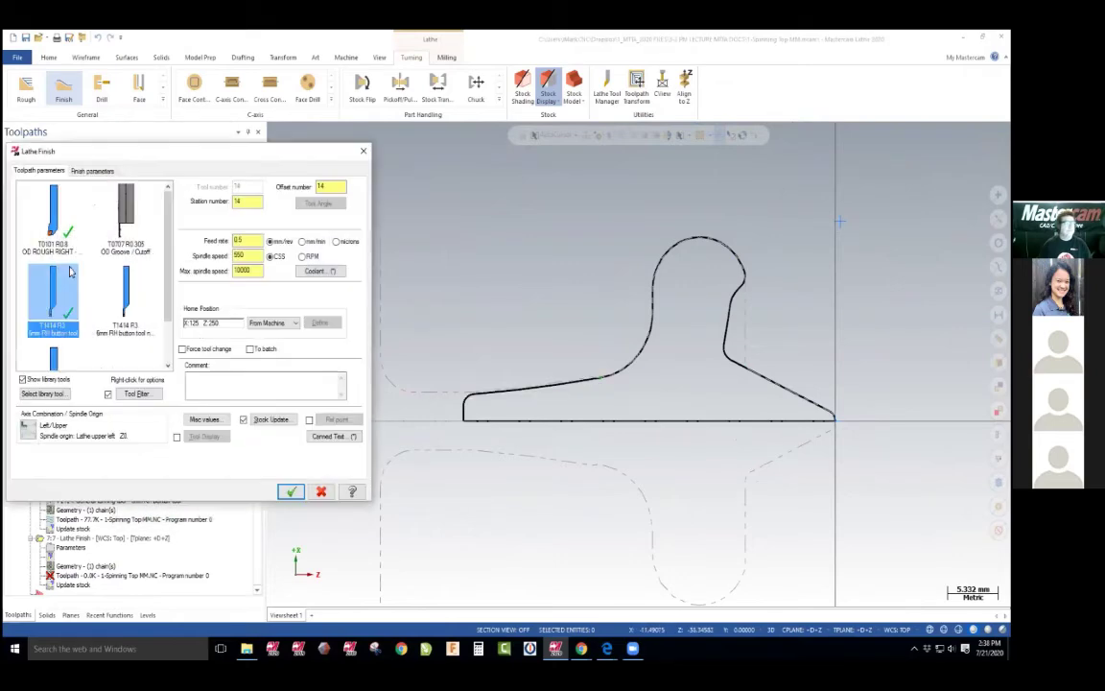
Open the lead-out settings in the Finish parameters of the handle's Finish toolpath
left_click(91, 170)
left_click(327, 369)
left_click(50, 170)
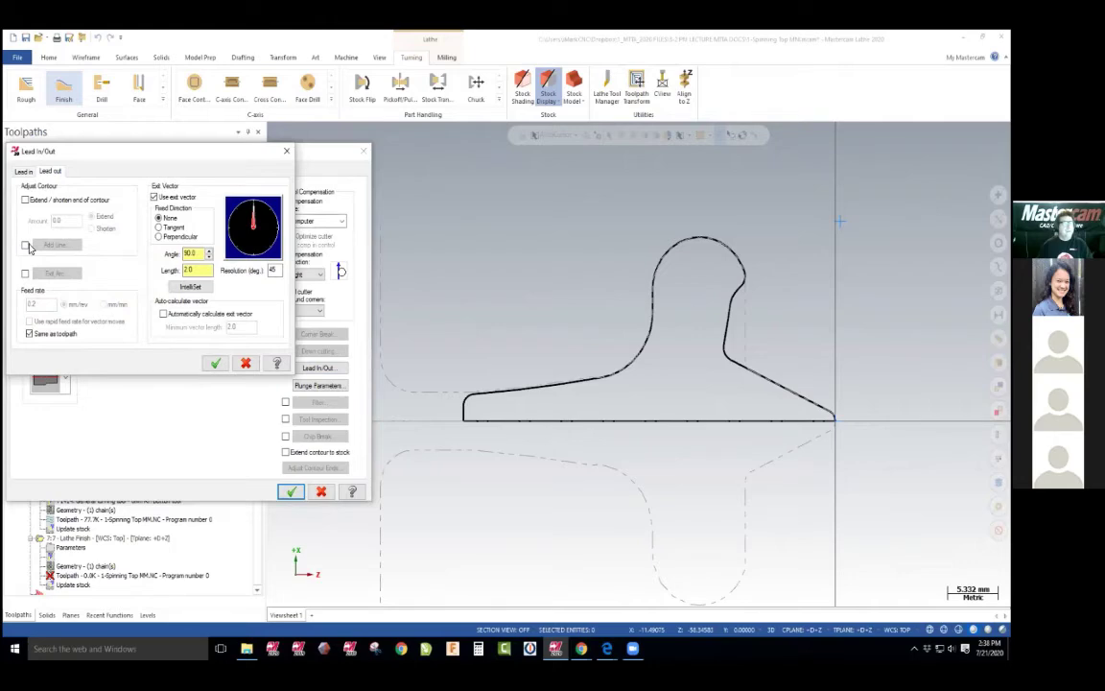
Switch to the PDF guide in the browser and check the settings for finishing the handle, including the plunge cutting strategy
key("alt+Tab")
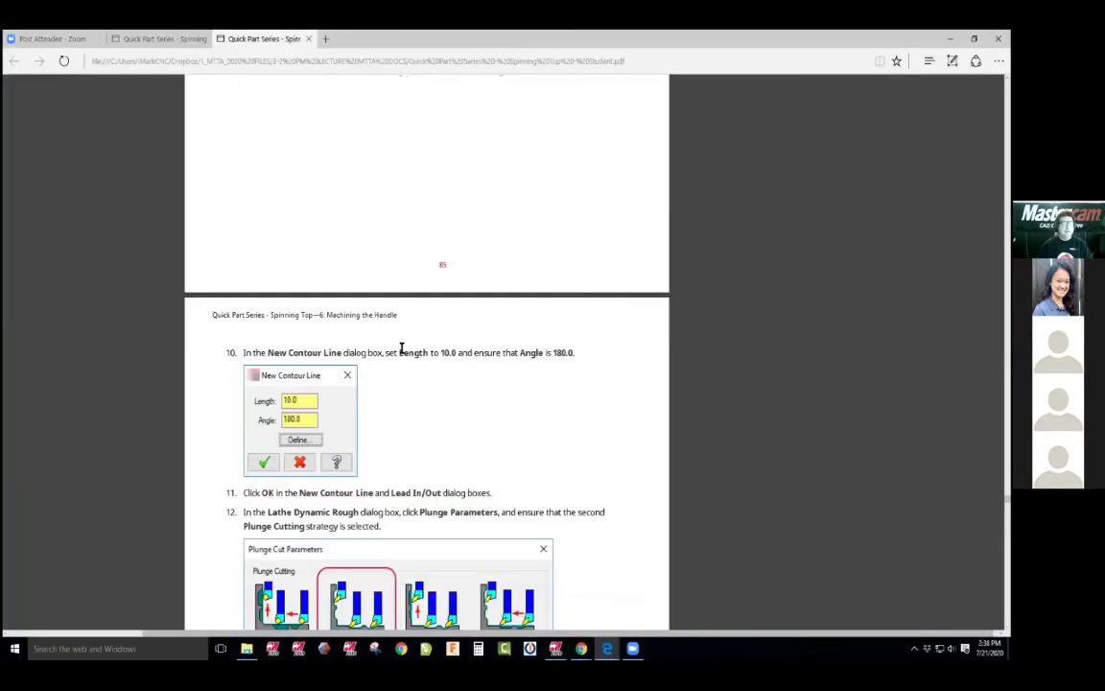
scroll(398, 372, "down", 5)
scroll(402, 387, "down", 10)
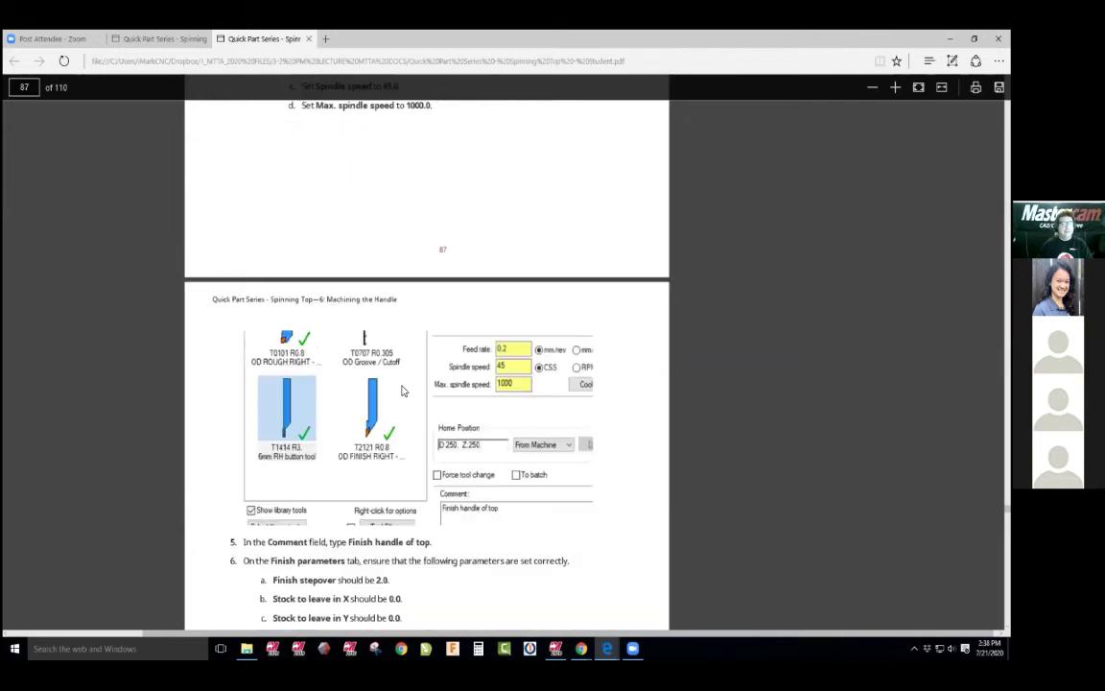
scroll(404, 393, "down", 8)
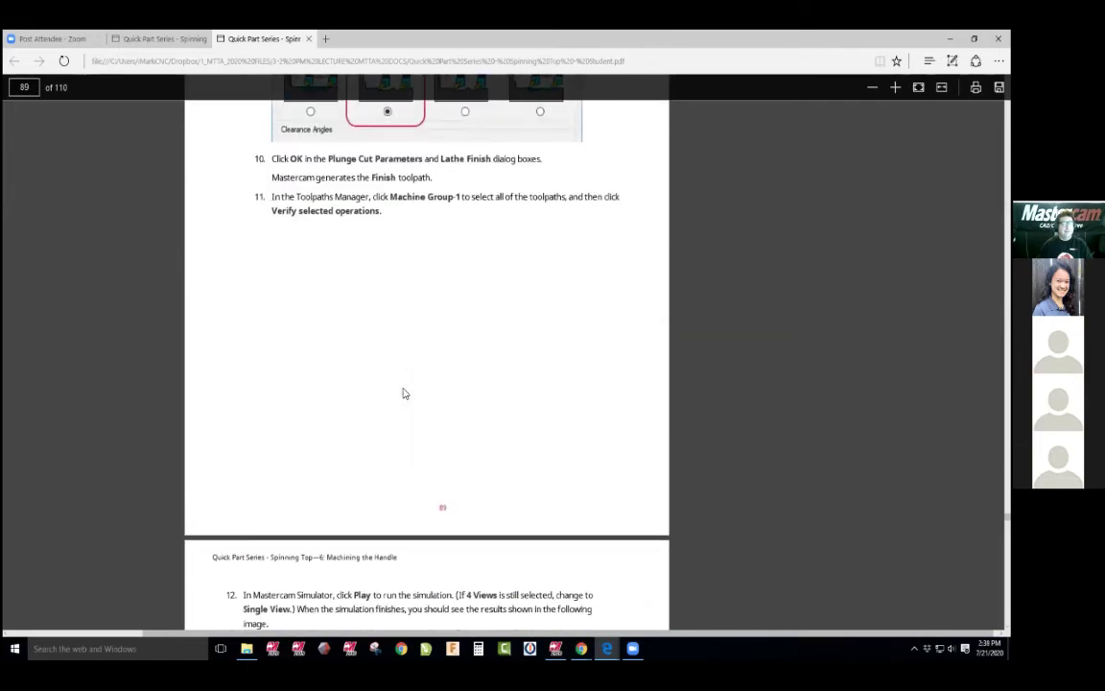
scroll(403, 393, "down", 6)
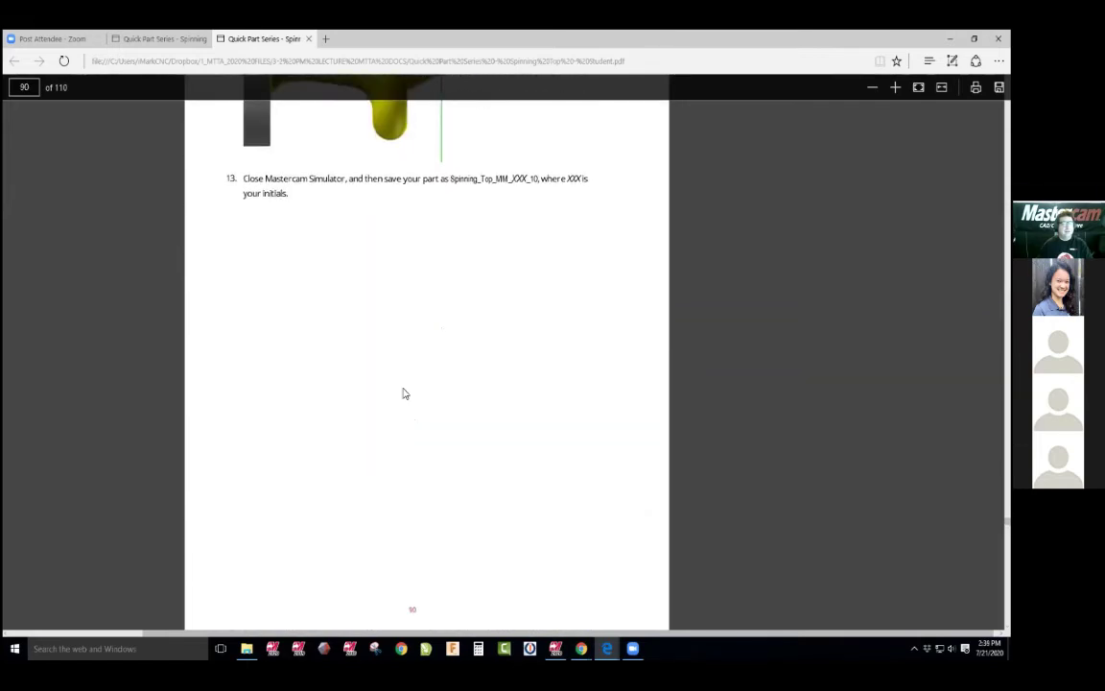
scroll(406, 392, "up", 5)
scroll(407, 390, "up", 5)
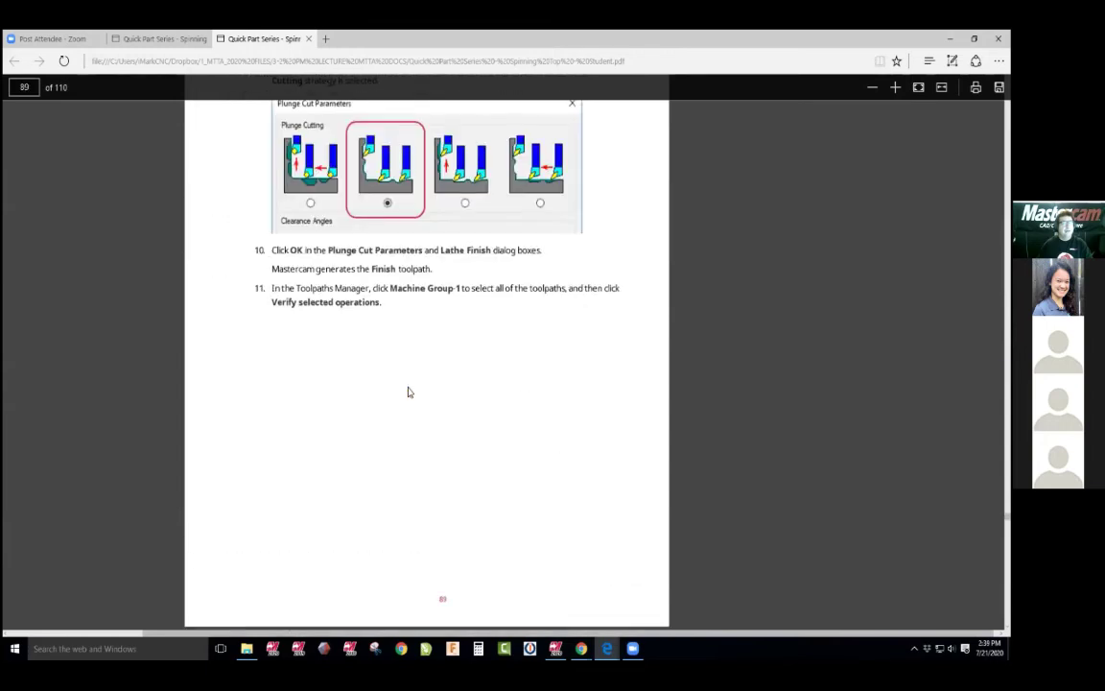
key("alt+Tab")
In Mastercam, accept the lead-out and second plunge cutting strategy as set, and generate the handle's Finish toolpath
left_click(215, 363)
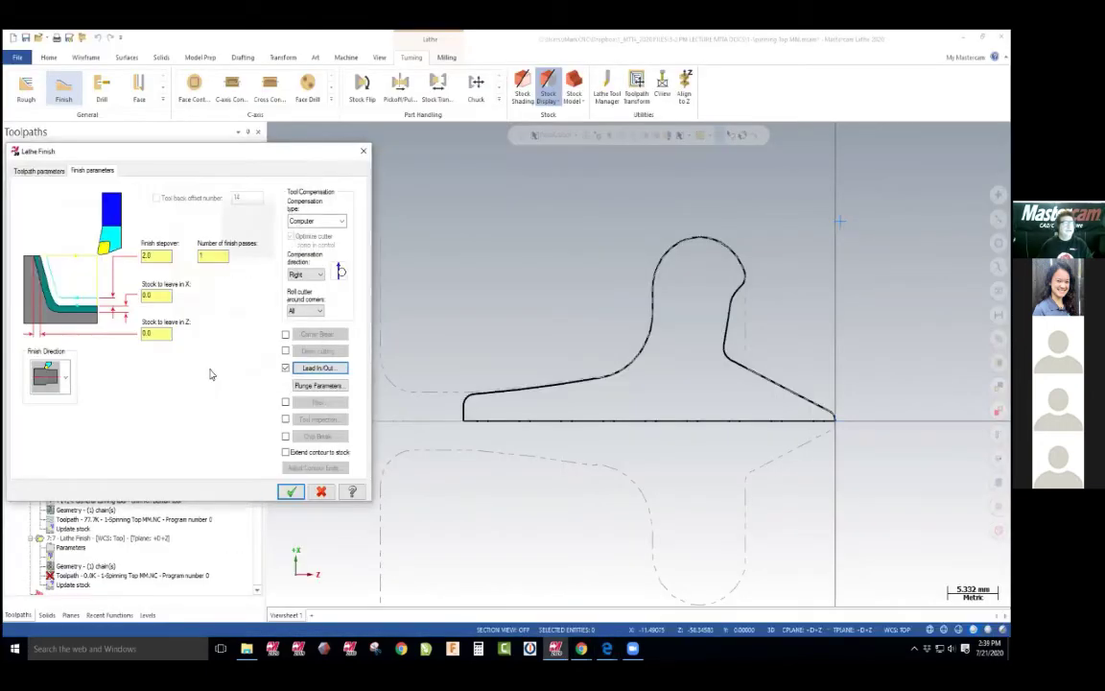
left_click(307, 385)
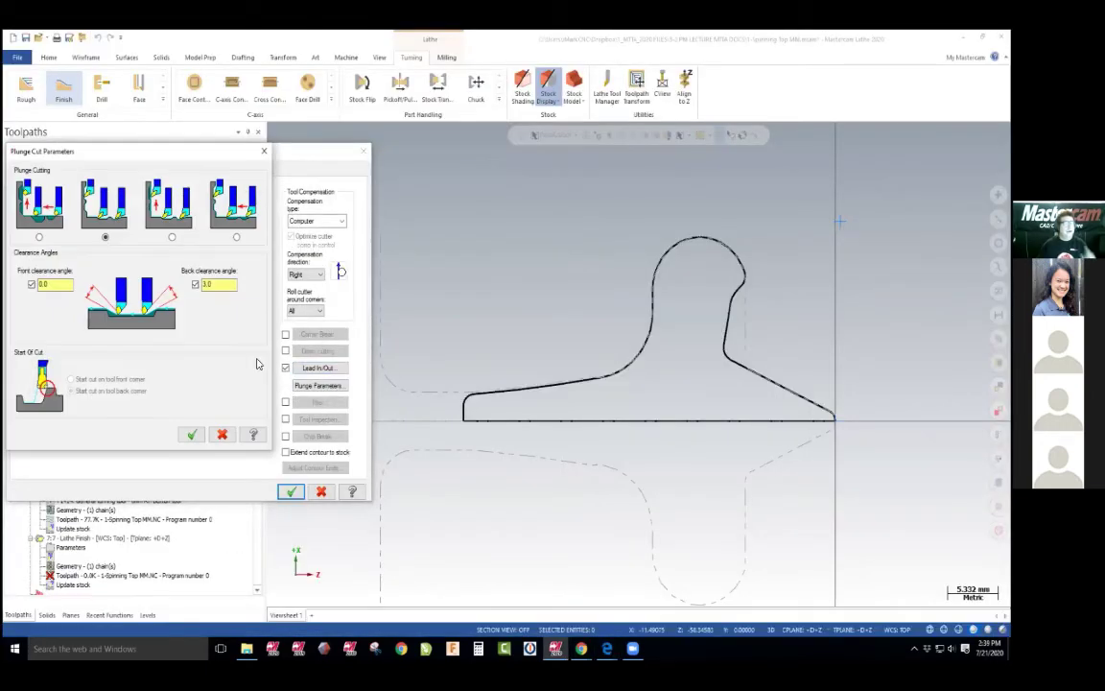
left_click(192, 436)
left_click(290, 492)
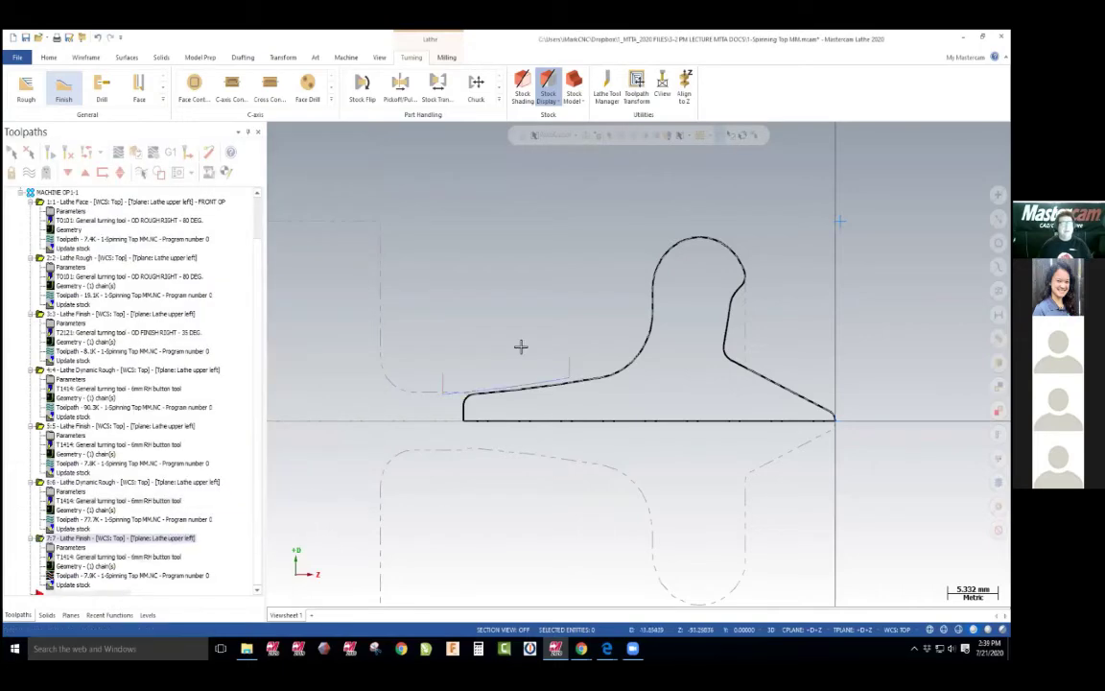
Inspect the new Finish toolpath up close along the handle and past its rounded end, and return to the whole profile
scroll(467, 385, "up", 5)
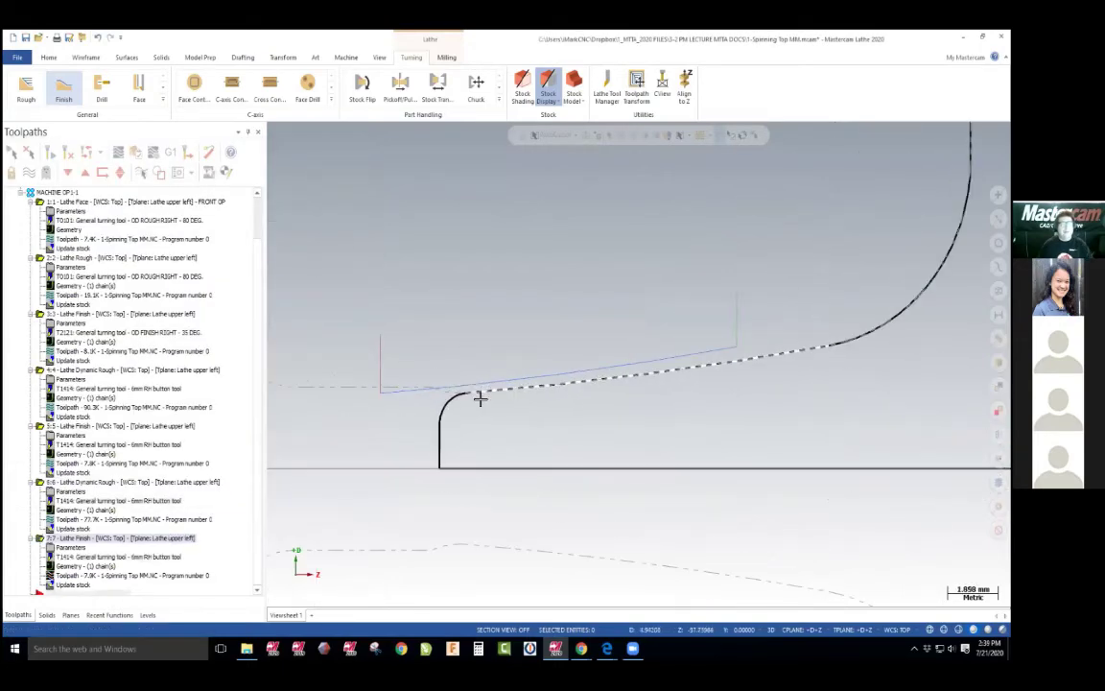
scroll(476, 400, "up", 1)
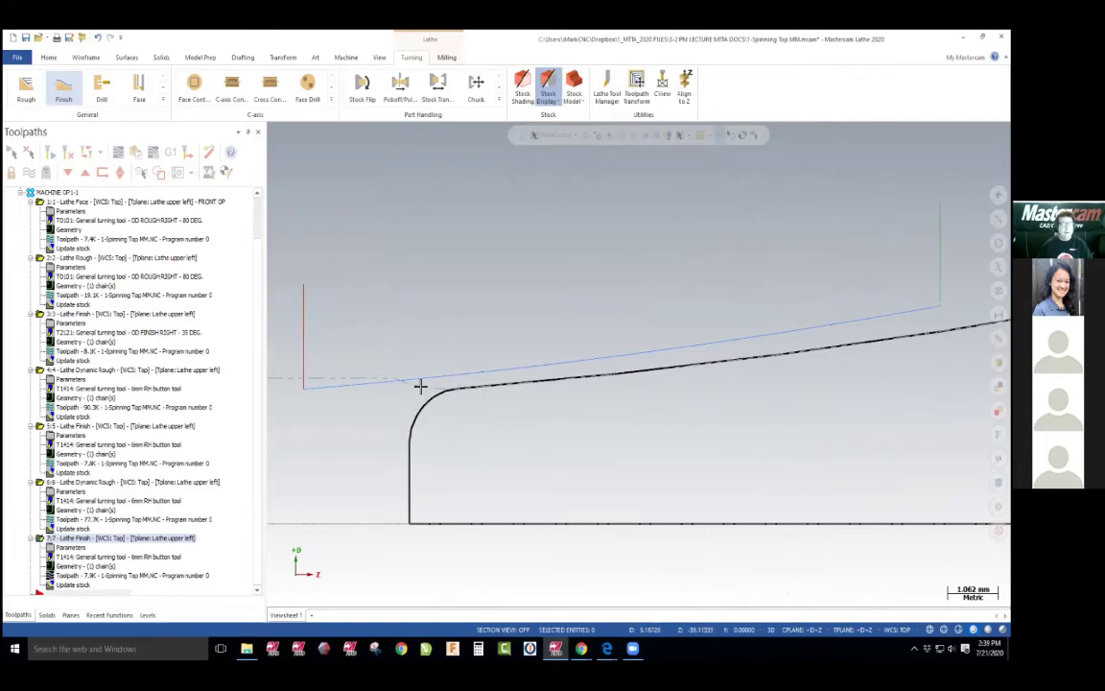
scroll(446, 380, "down", 5)
key("F1")
left_click_drag(642, 302, 815, 442)
left_click(178, 171)
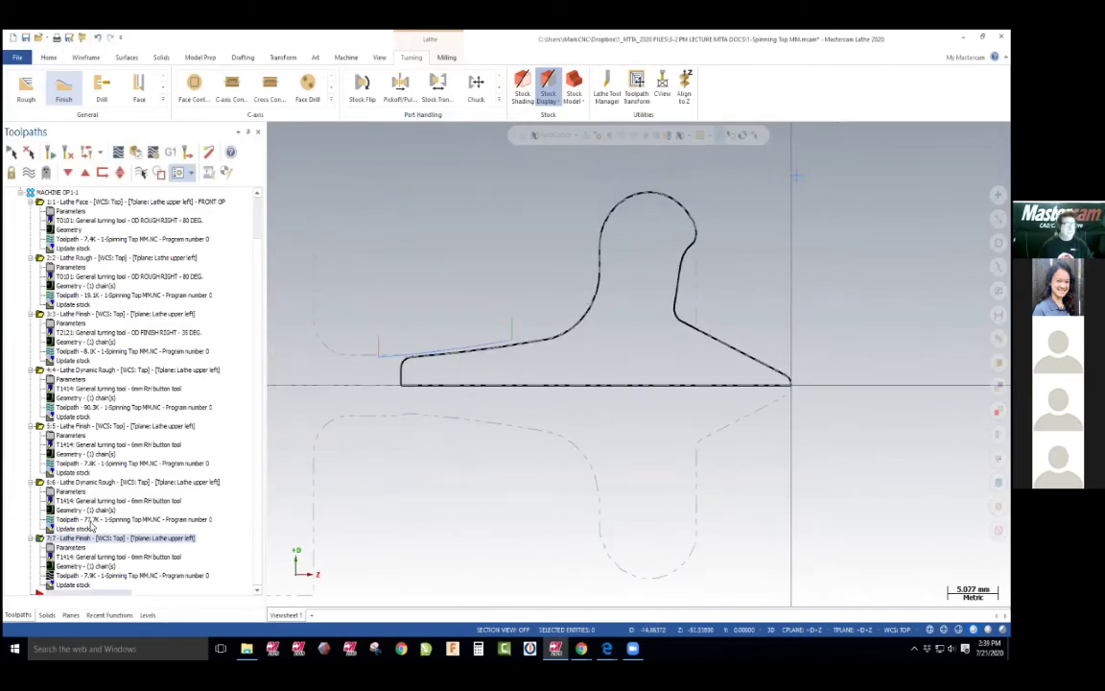
Switch to the PDF guide and read the Performing the Cutoff instructions on picking the boundary point and turning off the Tool Filter
key("alt+Tab")
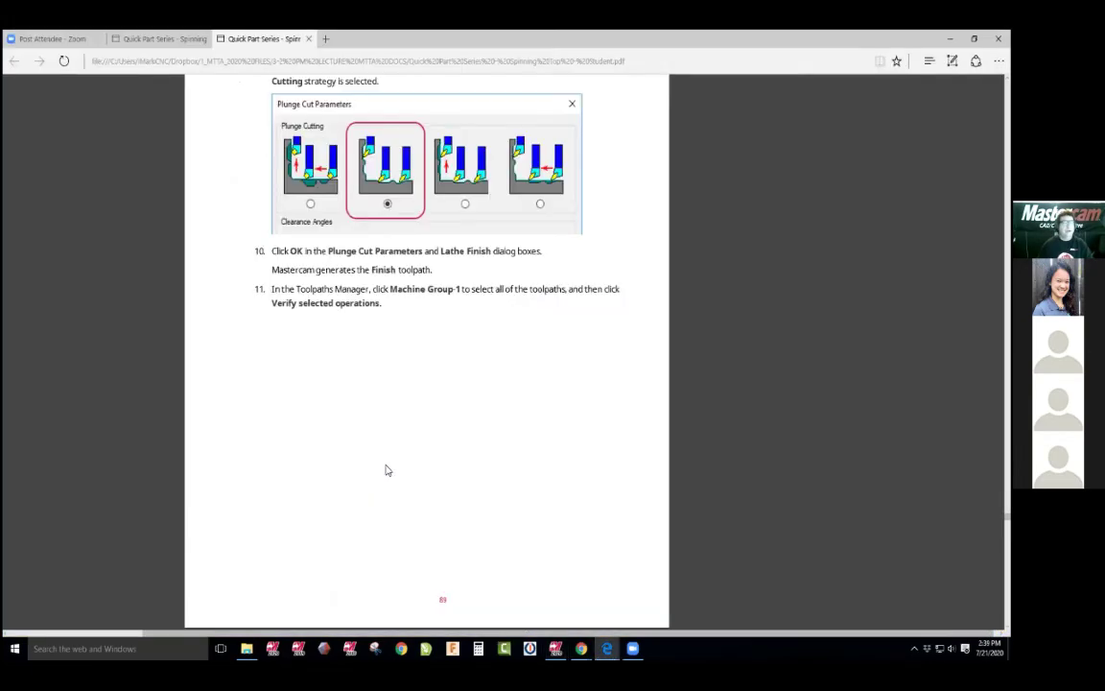
scroll(402, 453, "down", 15)
scroll(402, 453, "down", 15)
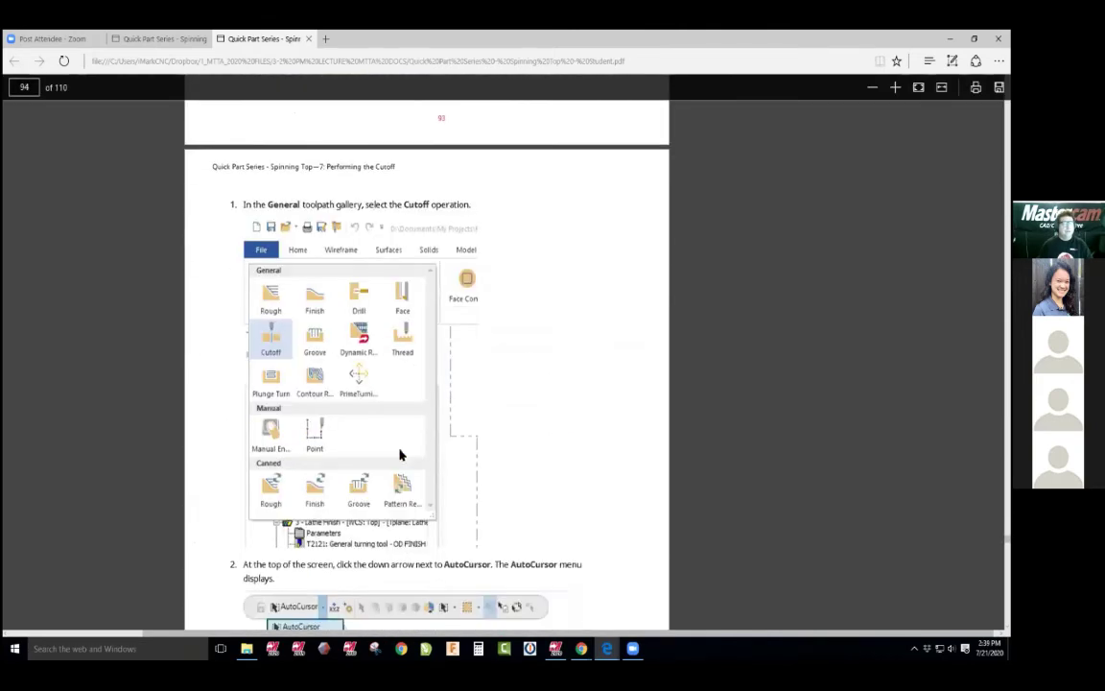
scroll(401, 455, "down", 5)
scroll(326, 410, "up", 6)
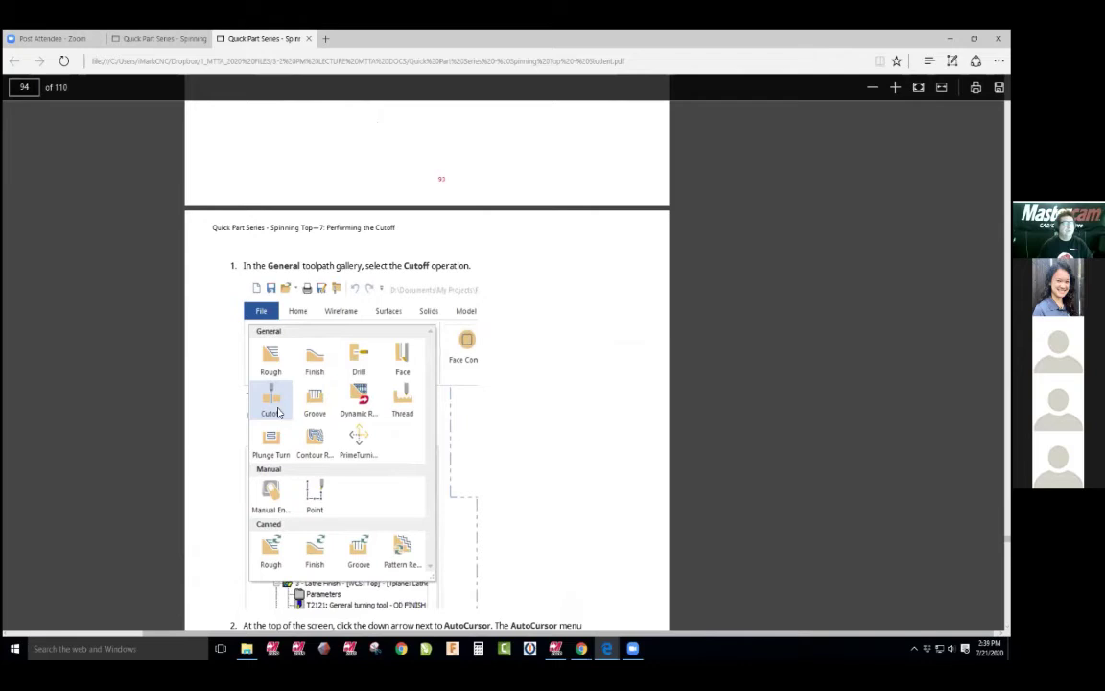
scroll(288, 415, "down", 16)
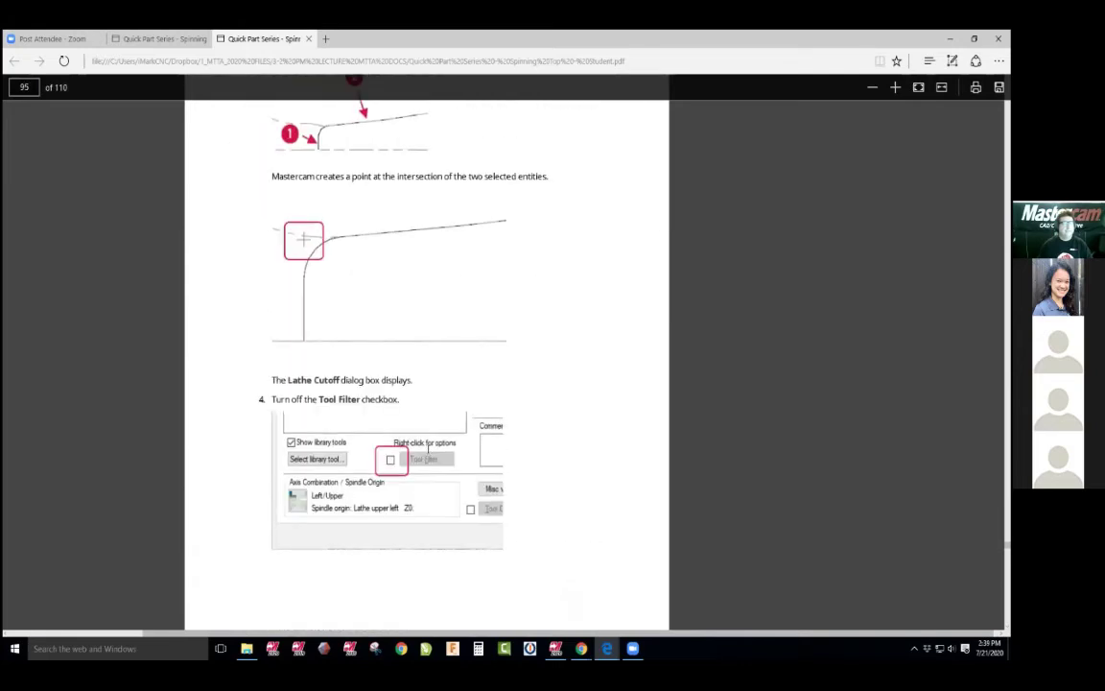
scroll(326, 307, "up", 6)
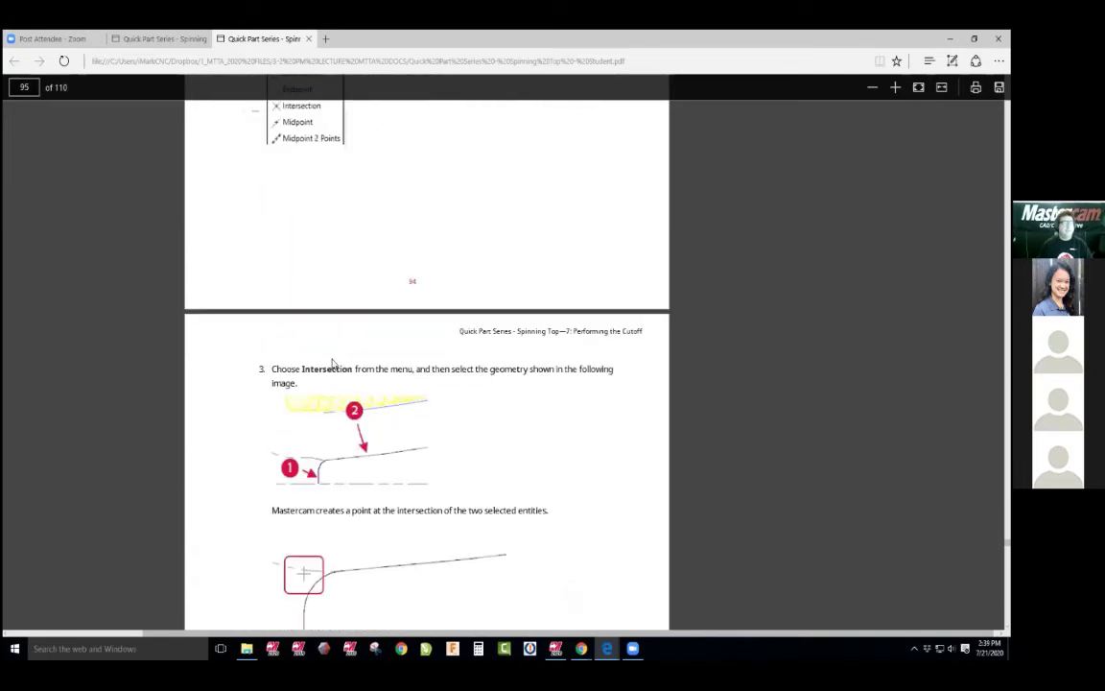
scroll(353, 355, "down", 4)
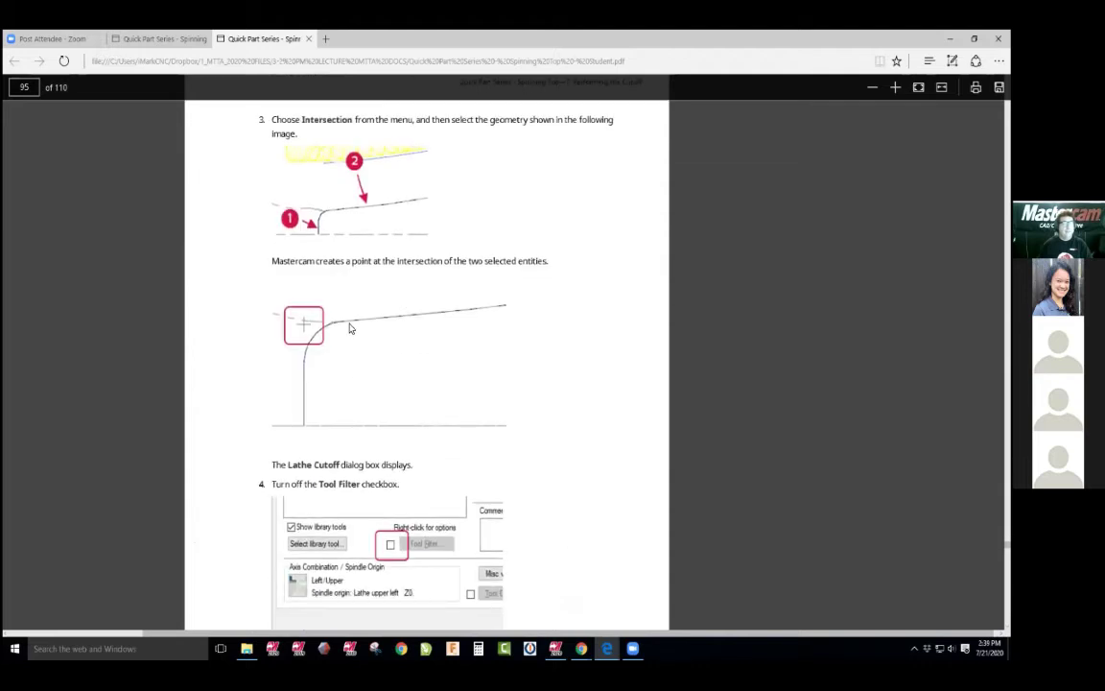
key("ctrl")
scroll(312, 425, "down", 4)
scroll(347, 432, "up", 4)
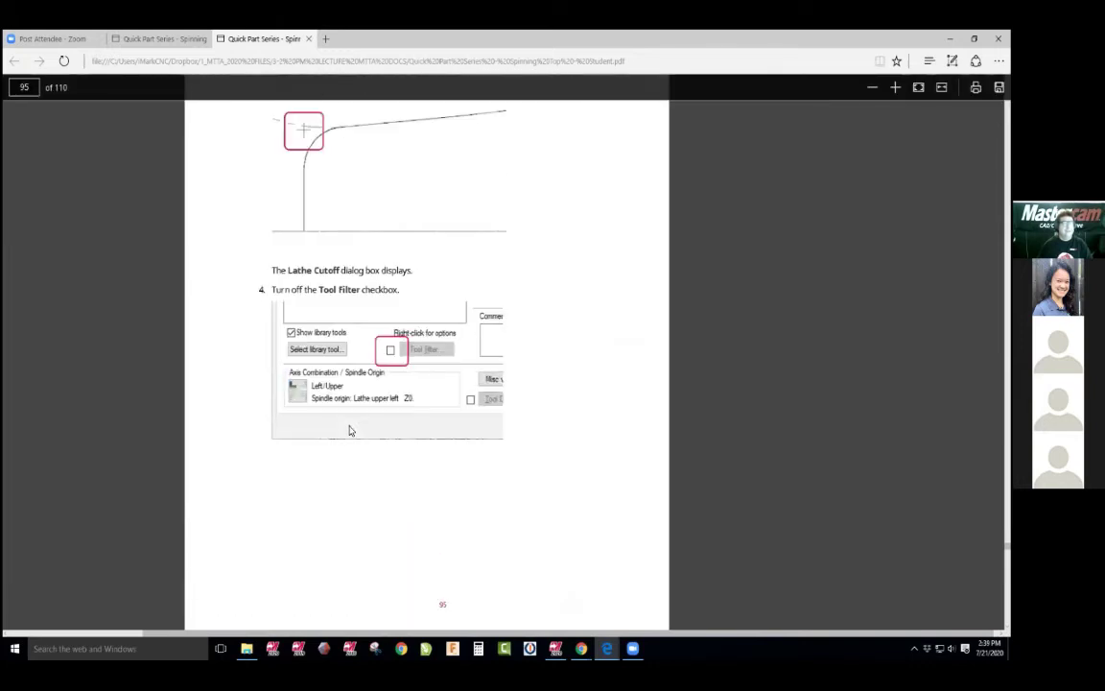
key("alt+Tab")
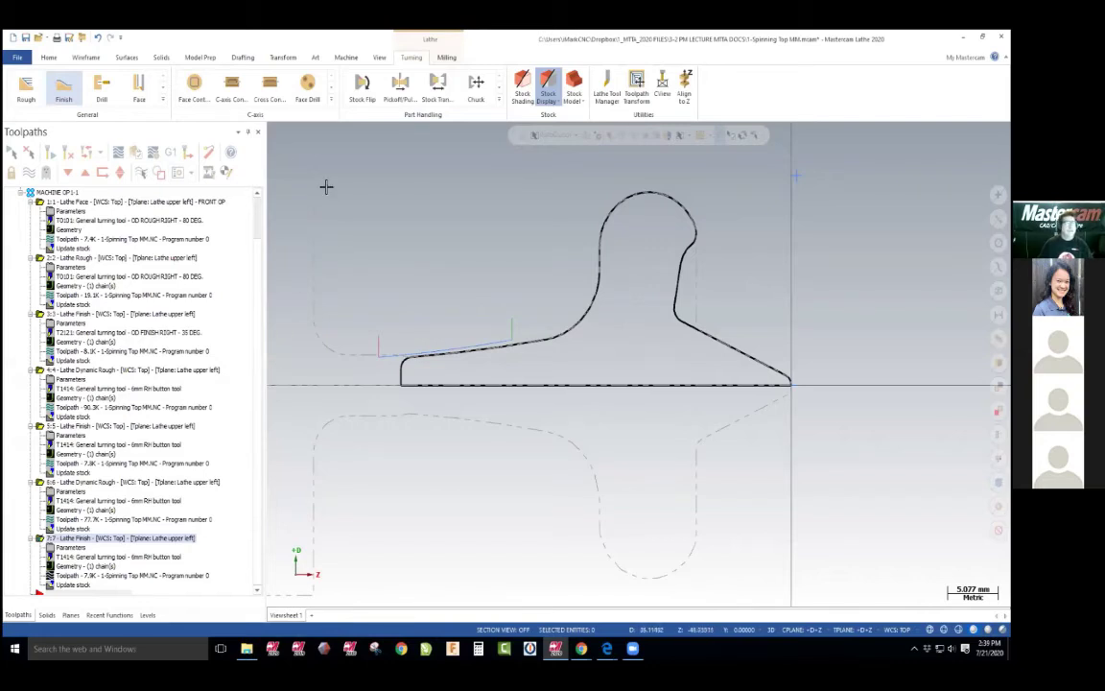
Start a Cutoff toolpath with its boundary point at the intersection of the handle's vertical end line and tapered line
left_click(163, 99)
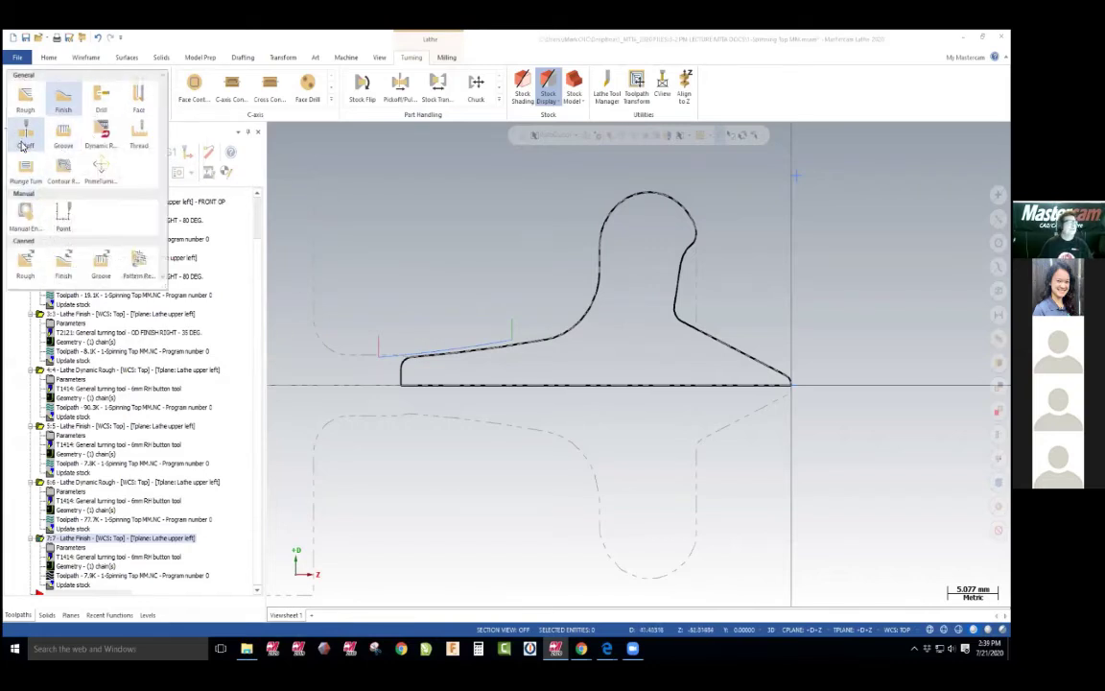
left_click(25, 134)
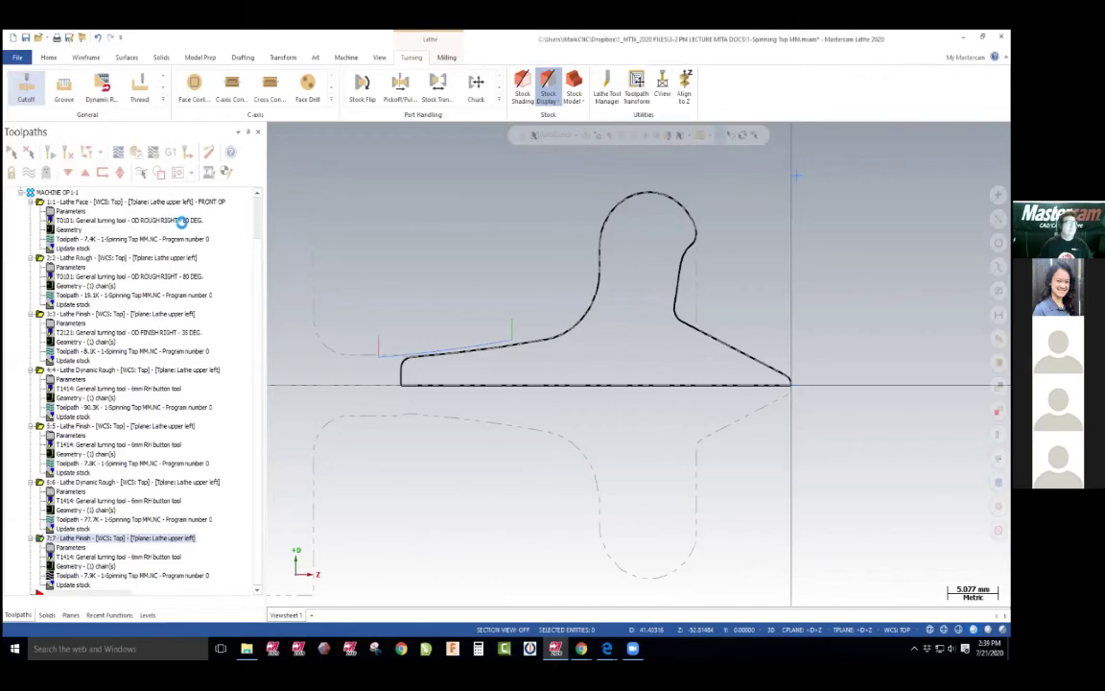
left_click(575, 140)
left_click(504, 192)
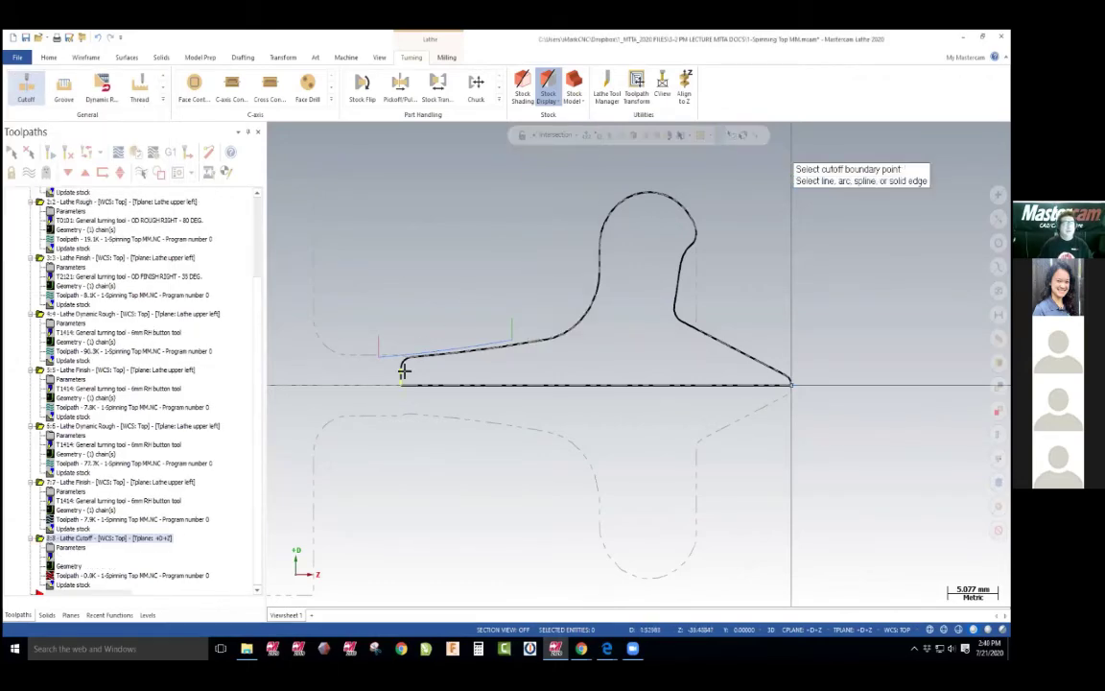
left_click(404, 372)
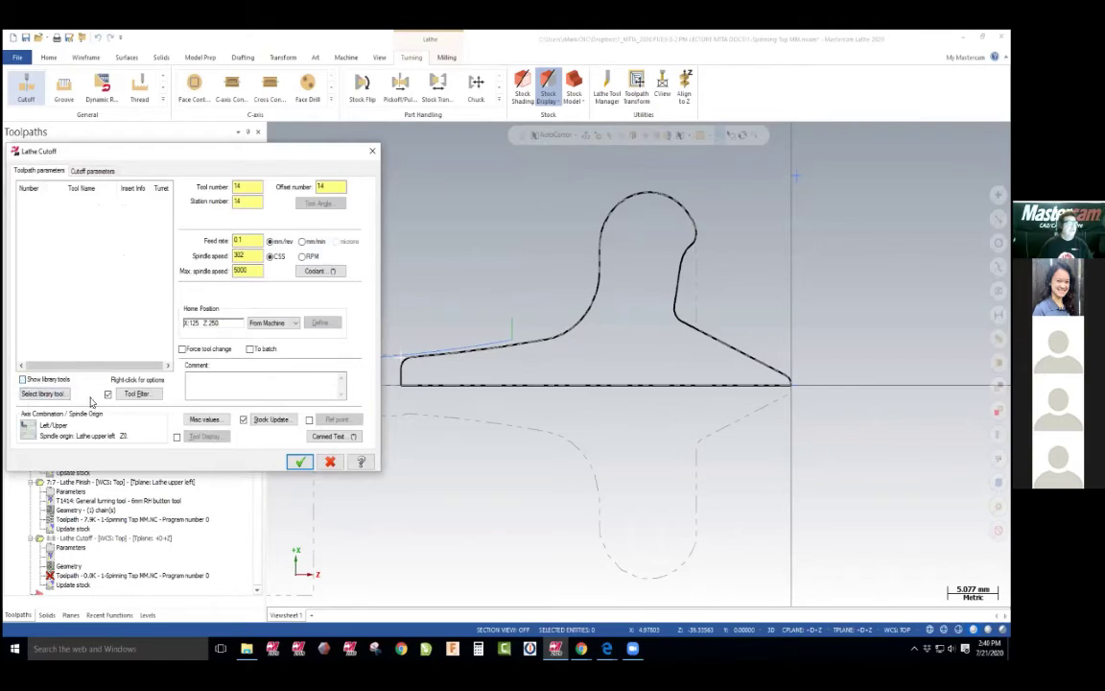
Turn off the tool filter, show the library tools, and select the T0707 R0.305 OD Groove / Cutoff tool
left_click(107, 395)
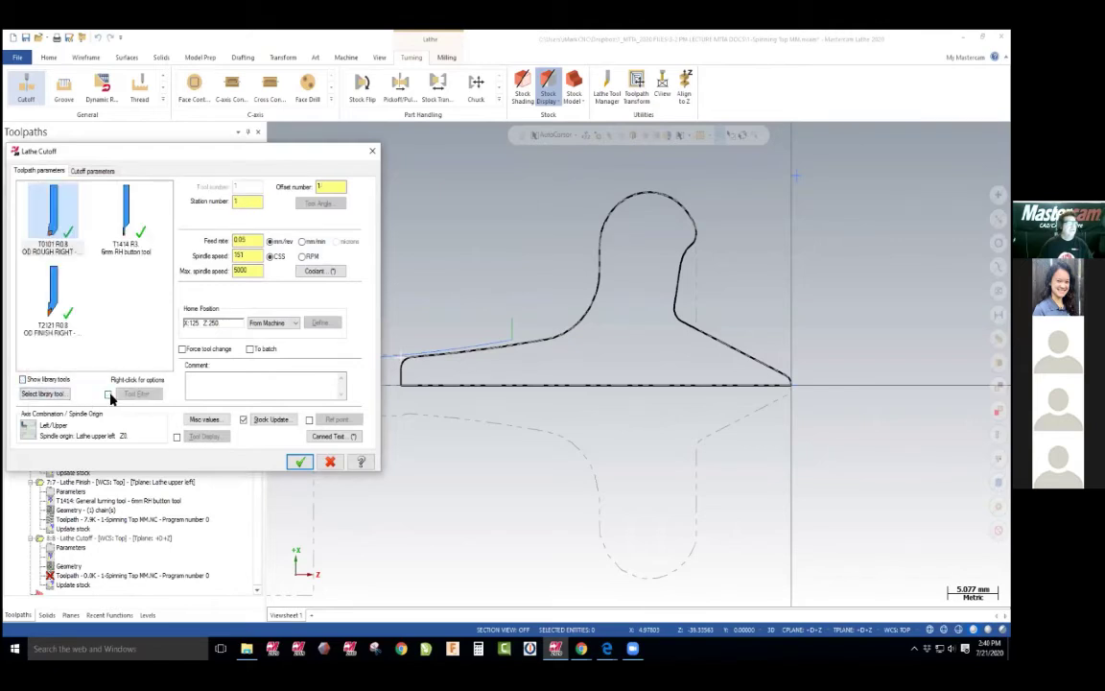
left_click(38, 380)
left_click(119, 211)
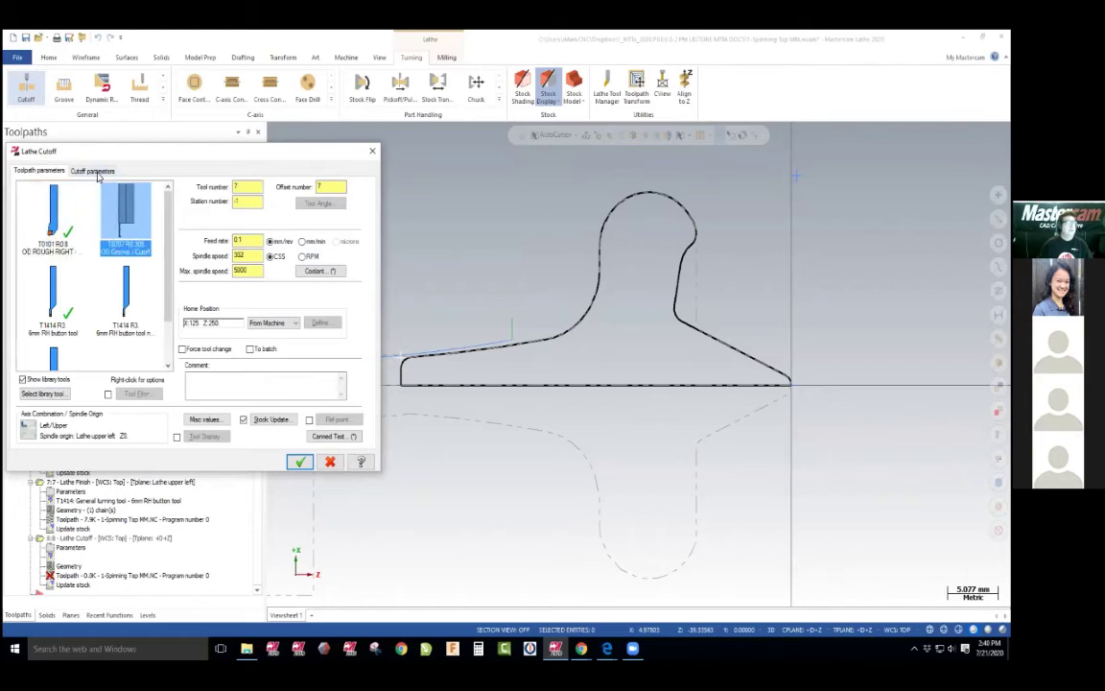
Review the cutoff parameters and the lead-out settings of the Cutoff toolpath, accepting the lead-out as set
left_click(94, 172)
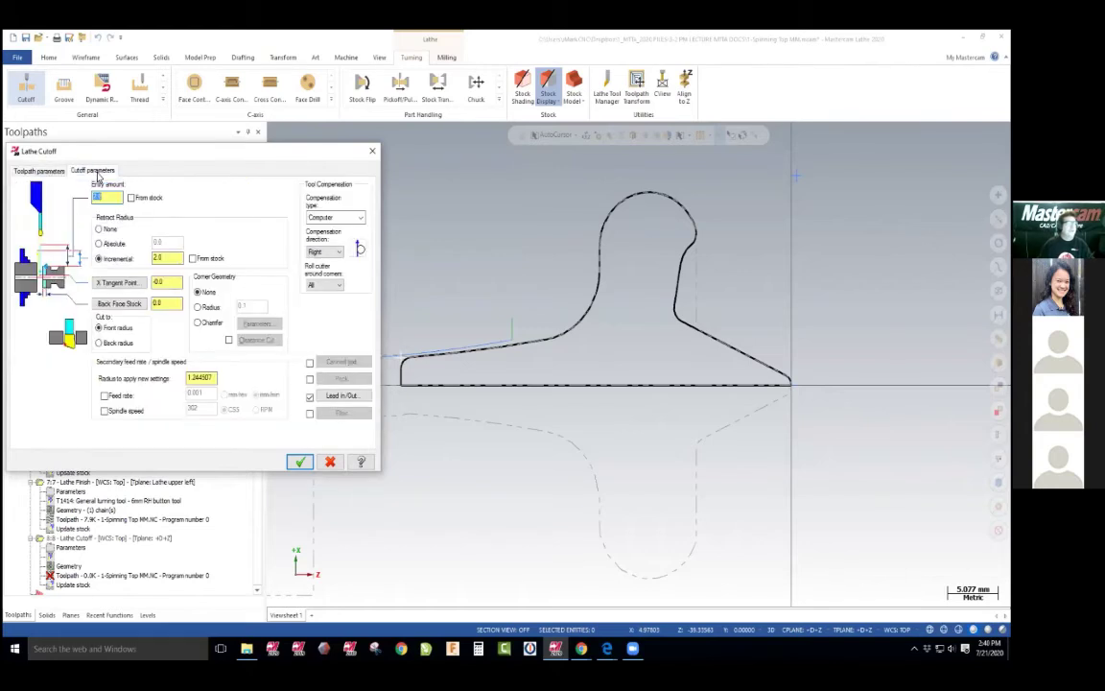
left_click(333, 395)
left_click(50, 173)
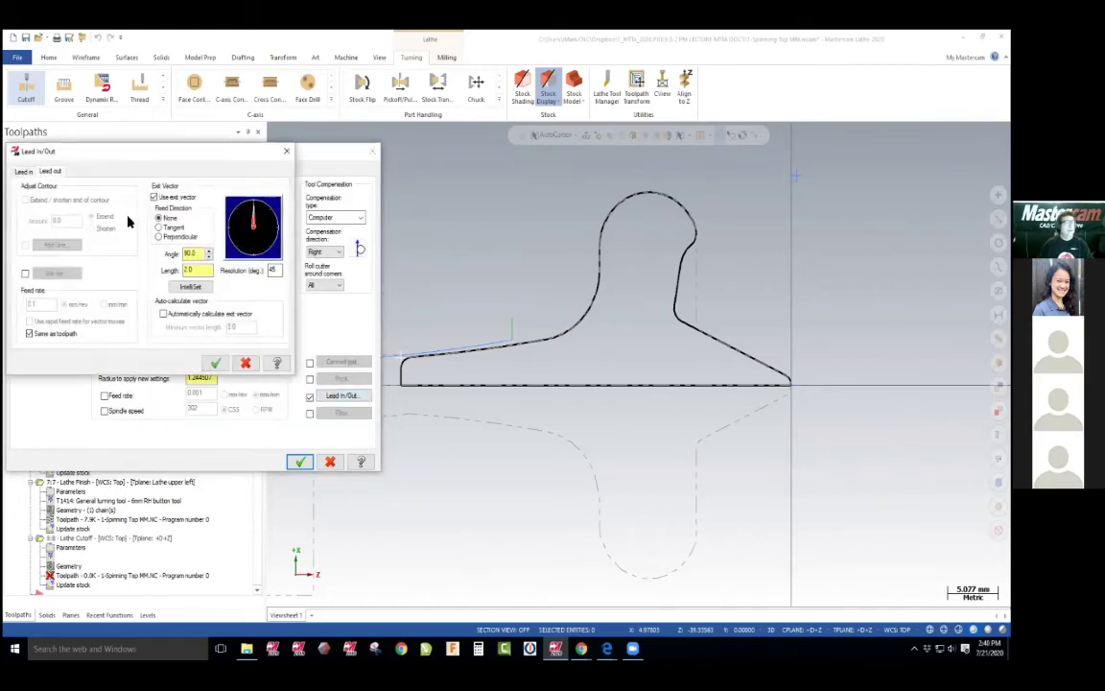
left_click(216, 364)
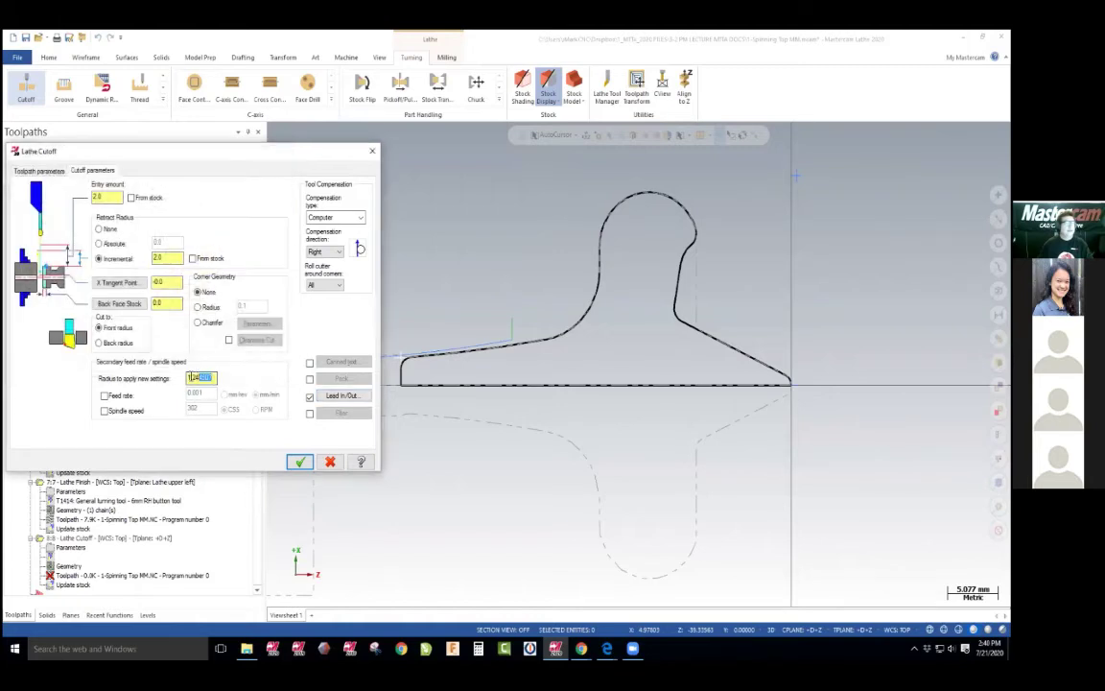
Check the cutoff parameters in the PDF guide, set the radius to apply new settings to 0.4, and accept the Cutoff toolpath
key("alt+Tab")
scroll(400, 388, "down", 10)
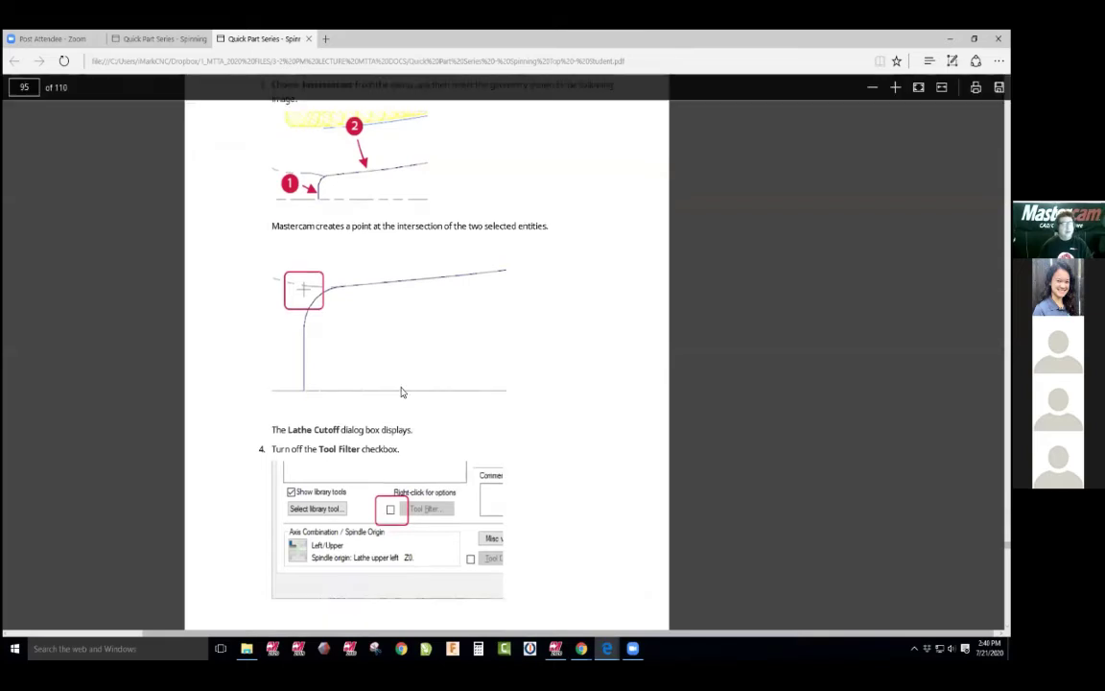
scroll(400, 387, "down", 10)
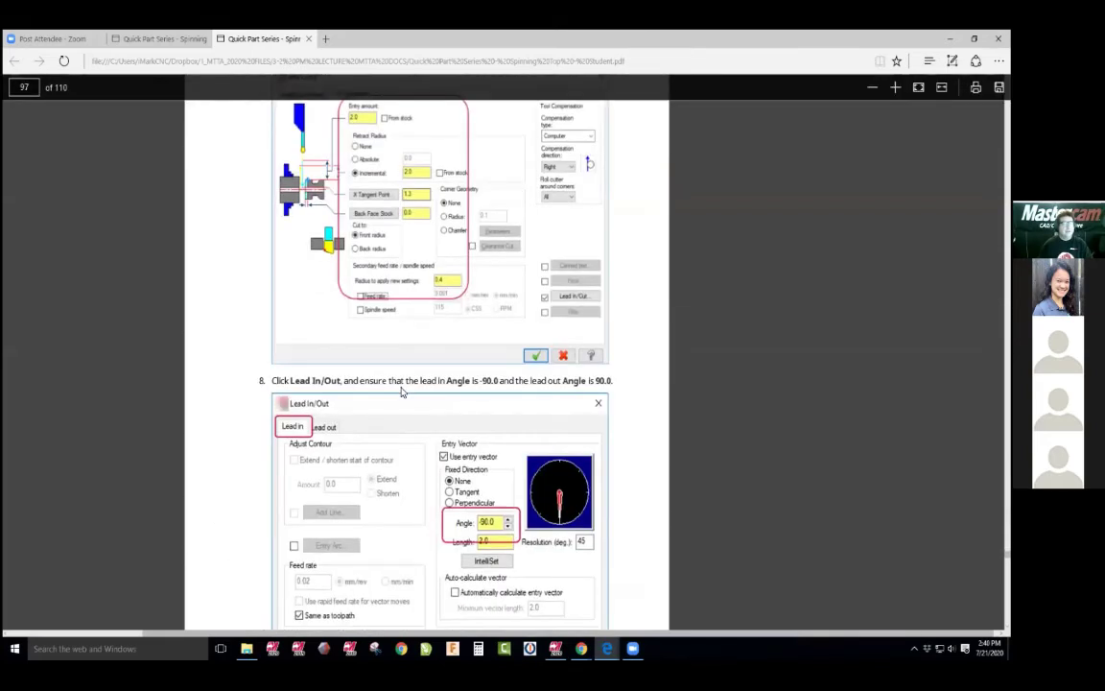
key("alt+Tab")
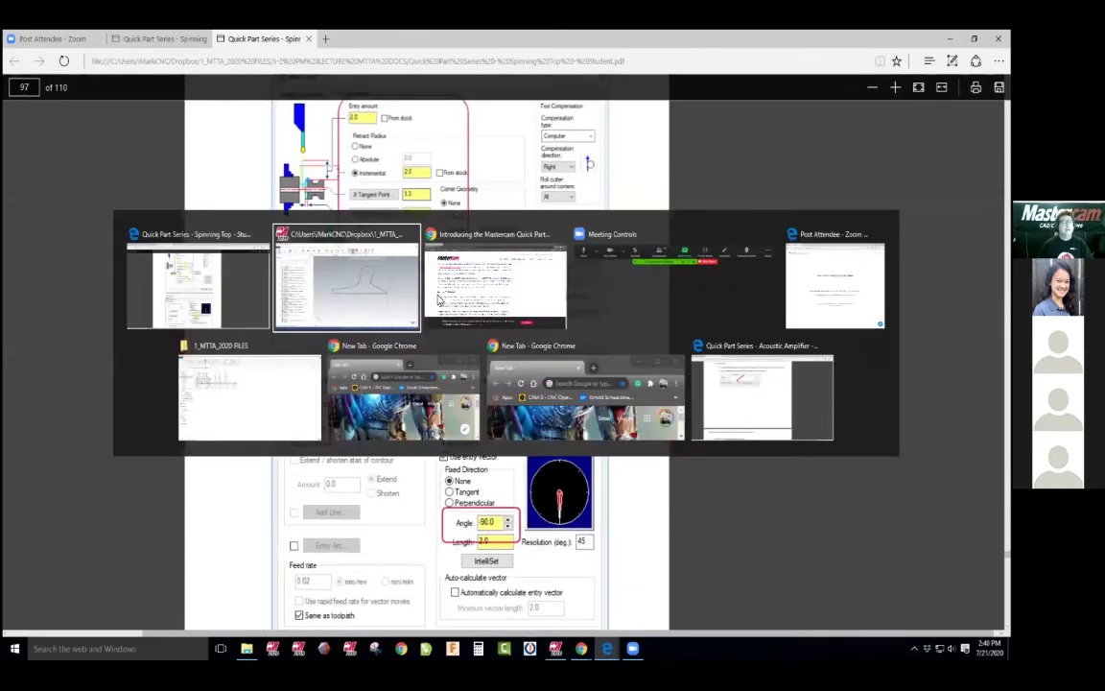
key("BackSpace")
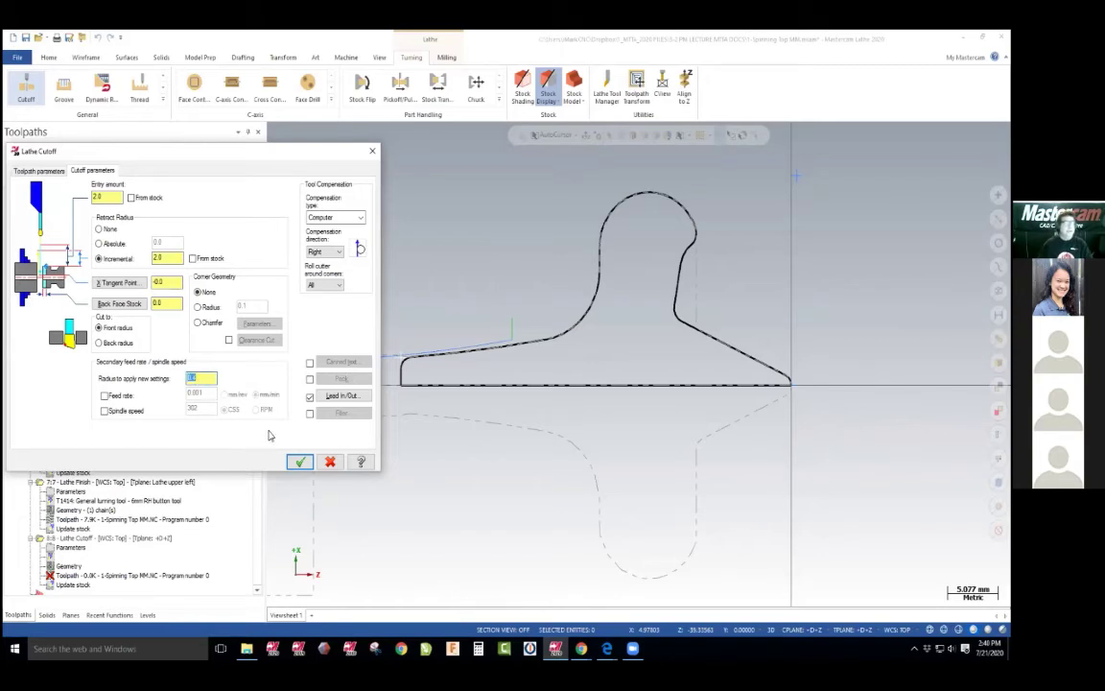
left_click(301, 462)
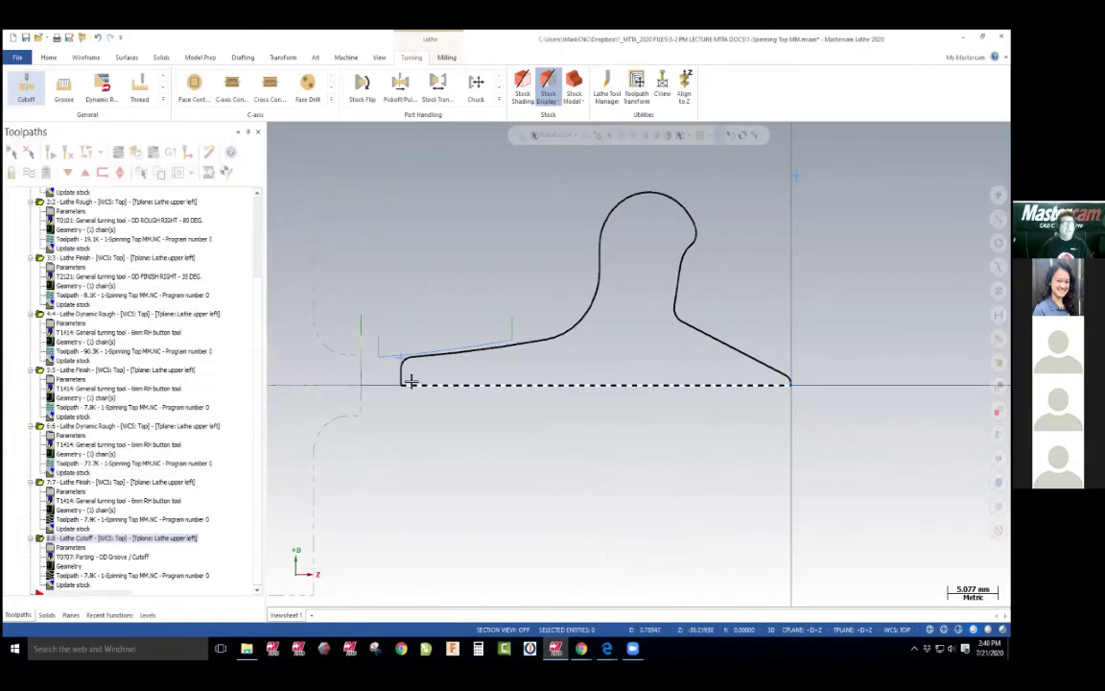
Edit the Cutoff toolpath's parameters, setting the X tangent point to 1.3, compare them with the PDF guide, and accept
left_click(70, 548)
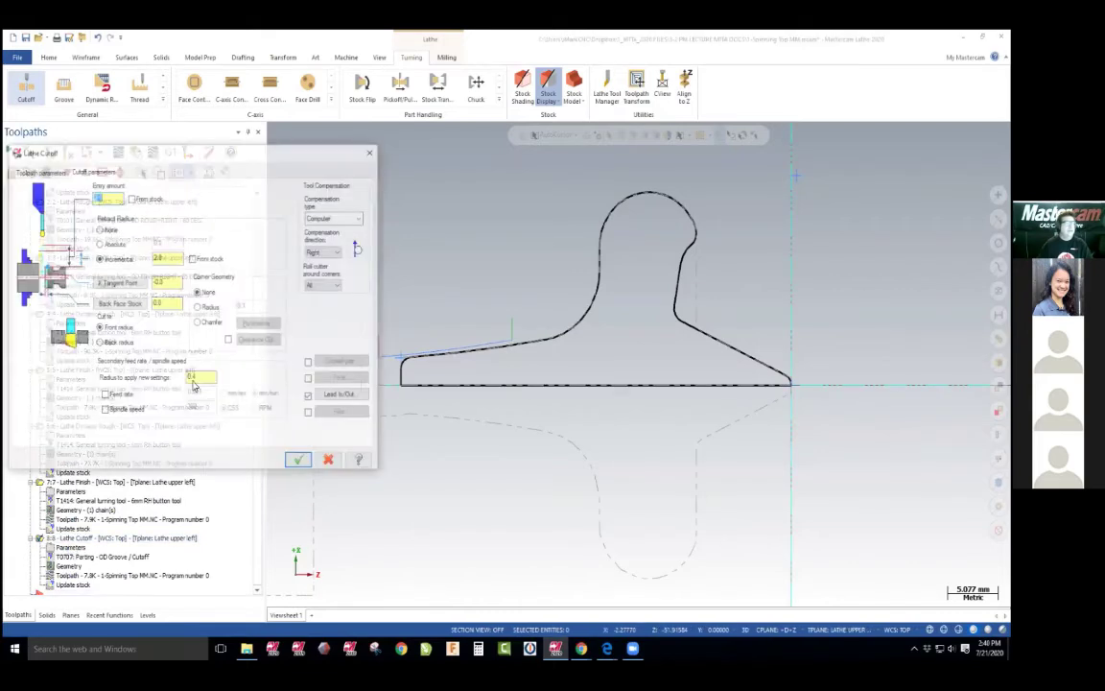
key("Tab")
key("Tab")
key("Tab")
key("Tab")
key("Tab")
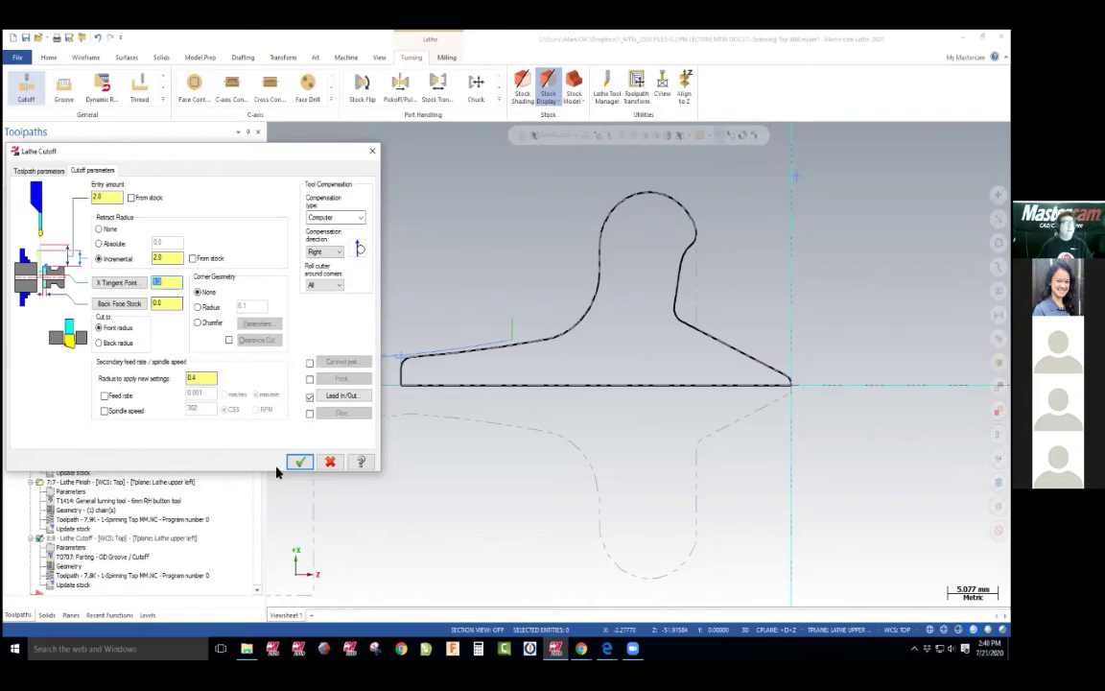
key("alt+Tab")
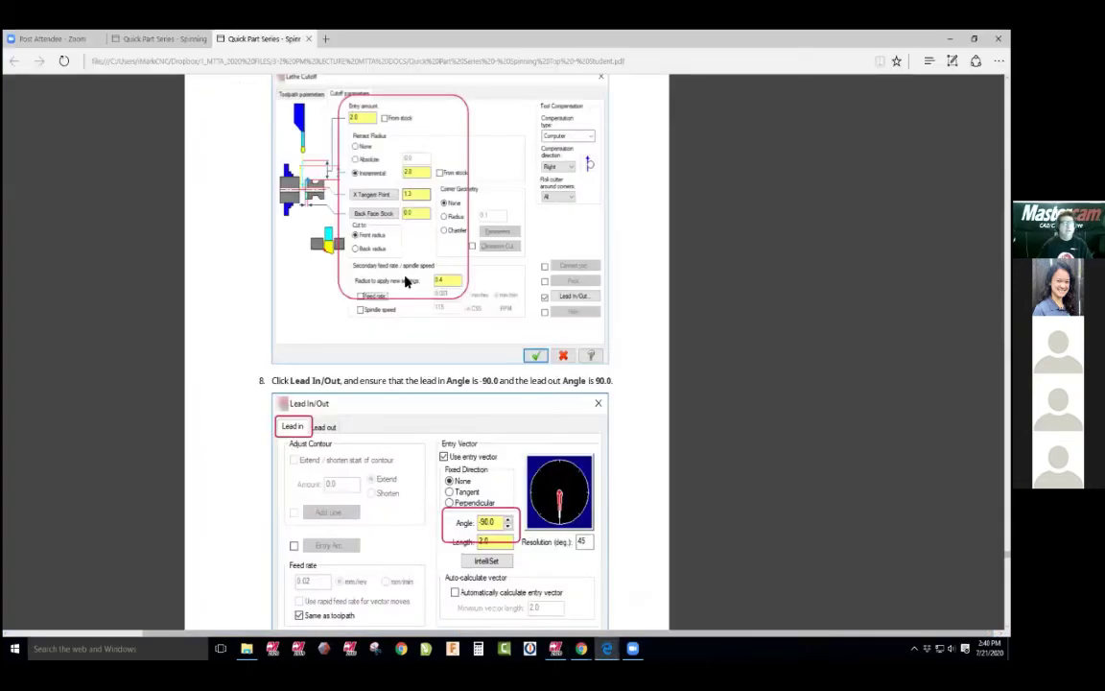
key("alt+Tab")
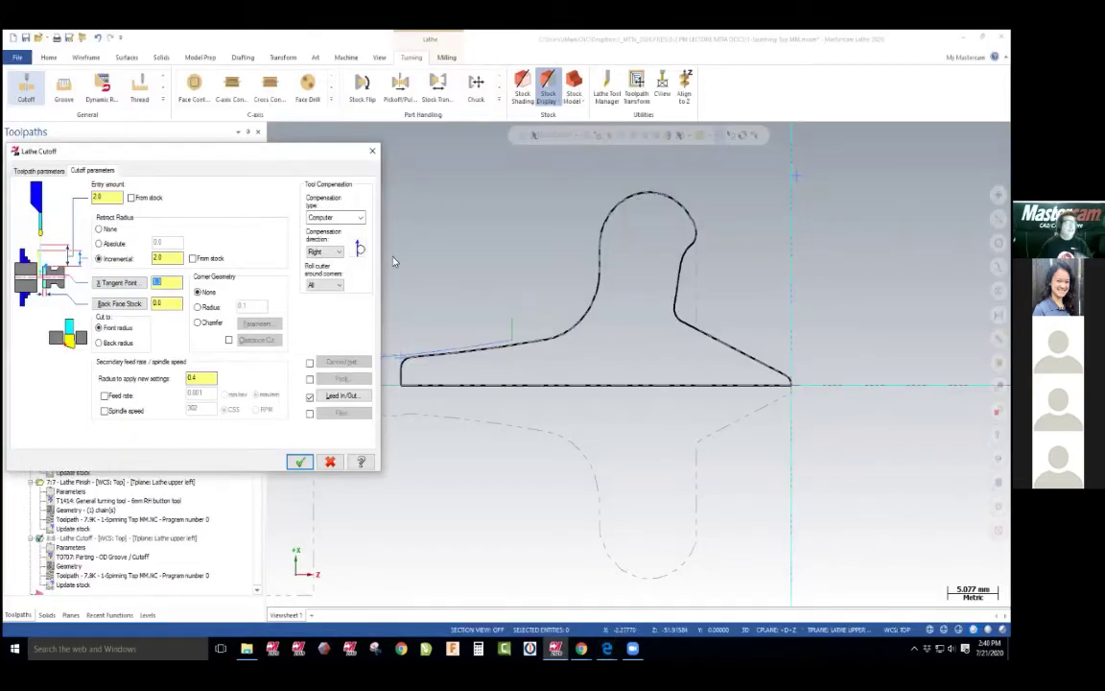
left_click(294, 461)
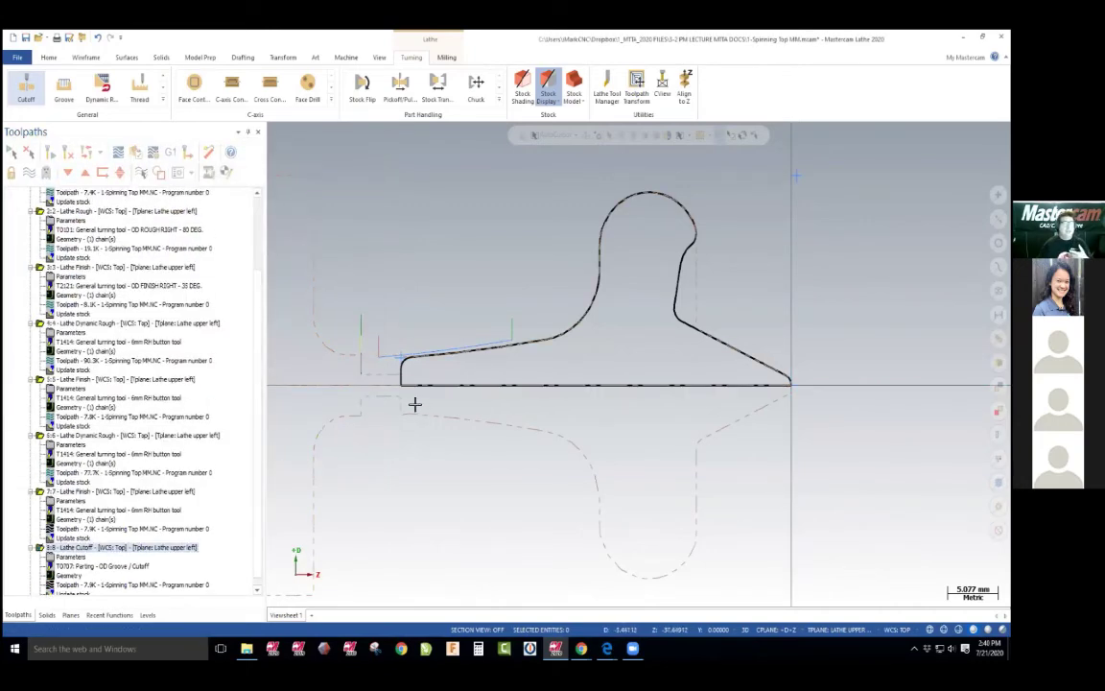
Verify the Cutoff operation in the simulator and inspect the cut at the handle's rounded end
left_click(125, 152)
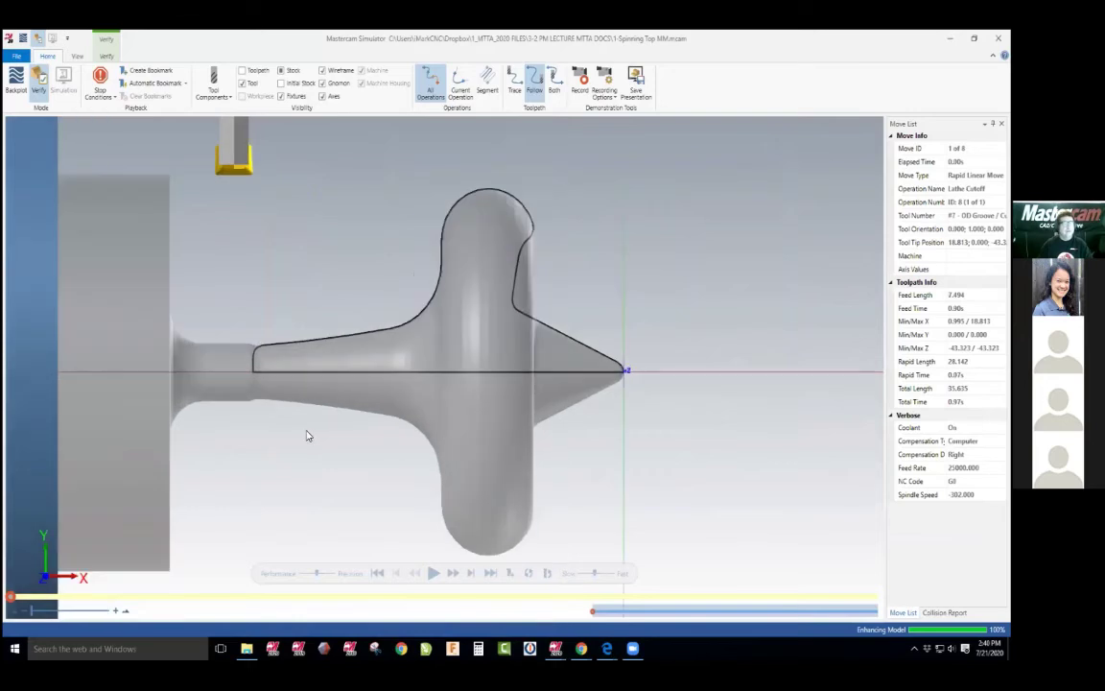
left_click(434, 573)
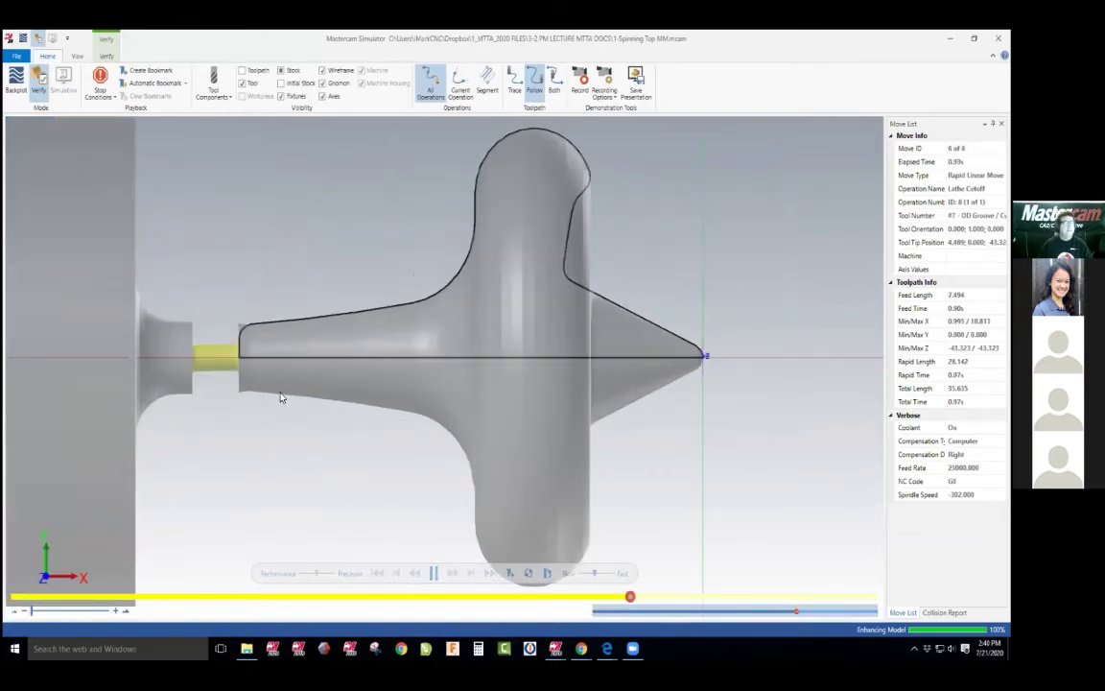
scroll(244, 288, "up", 5)
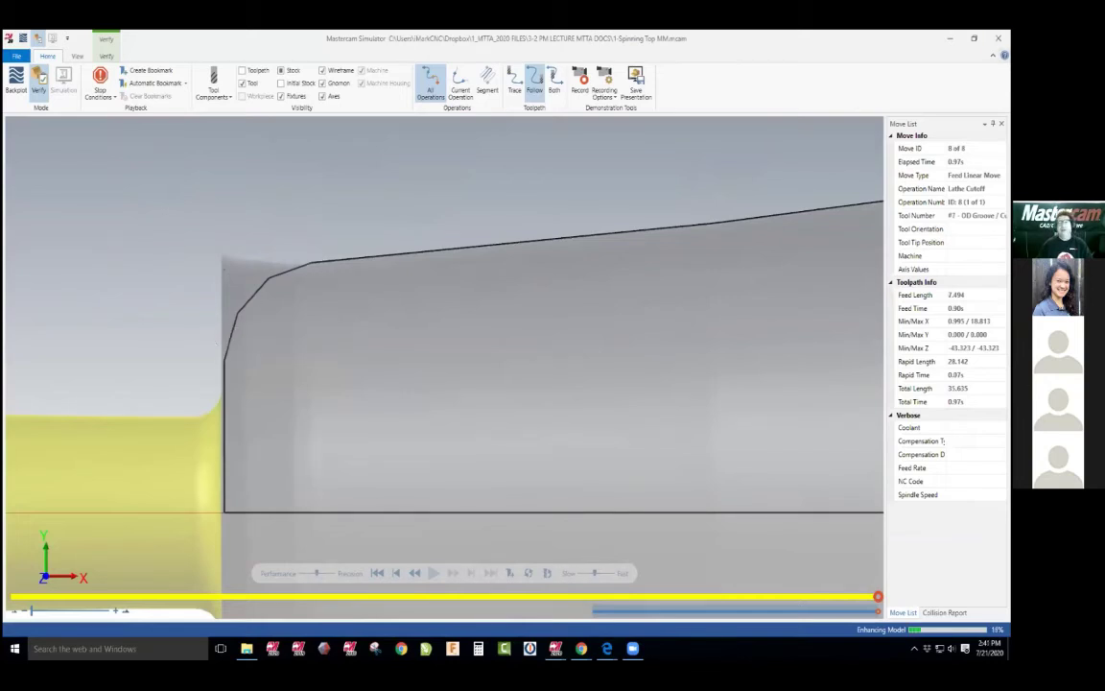
key("alt+Tab")
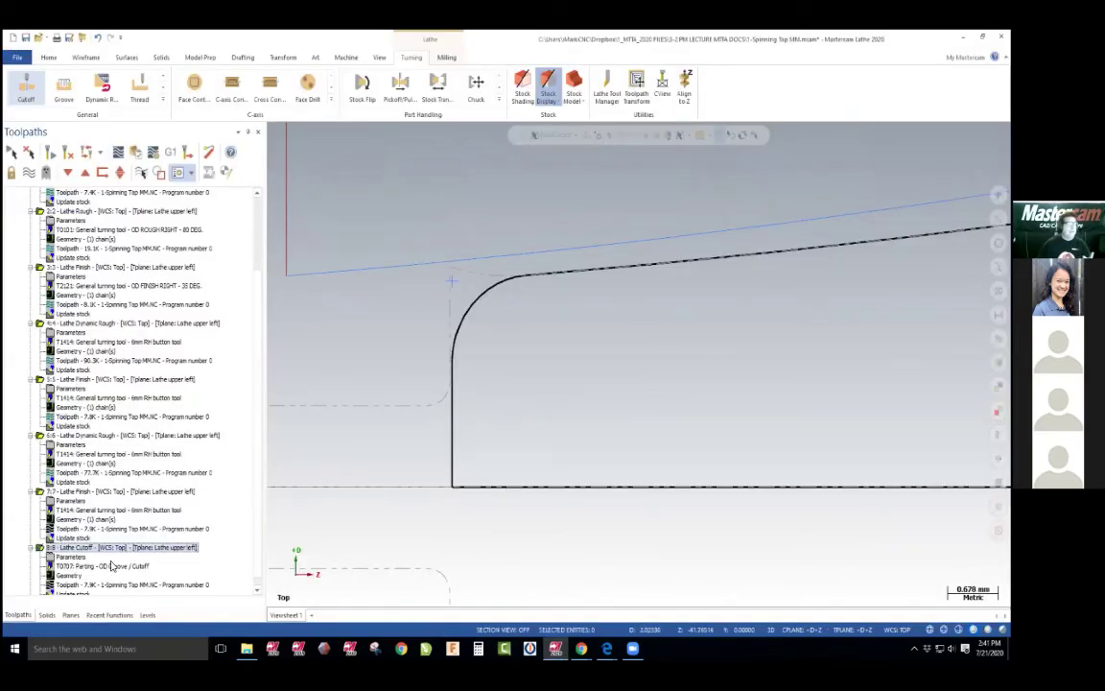
Set the Cutoff toolpath's corner geometry to a radius taken from the arc at the handle's end, and regenerate it
left_click(72, 557)
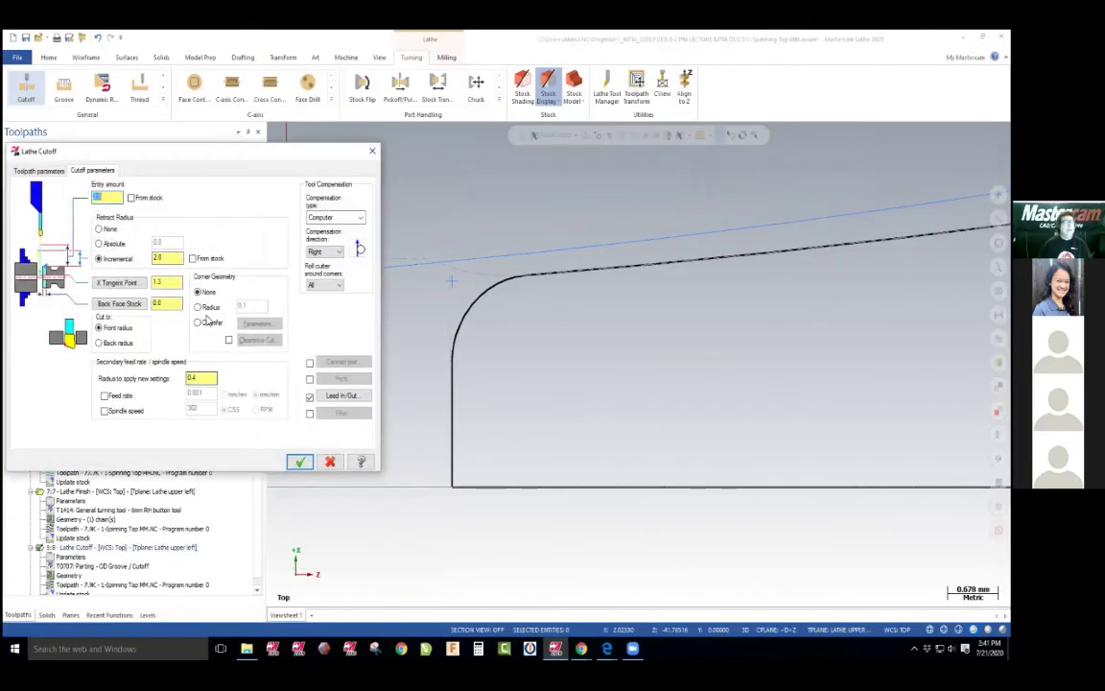
left_click(201, 308)
right_click(255, 307)
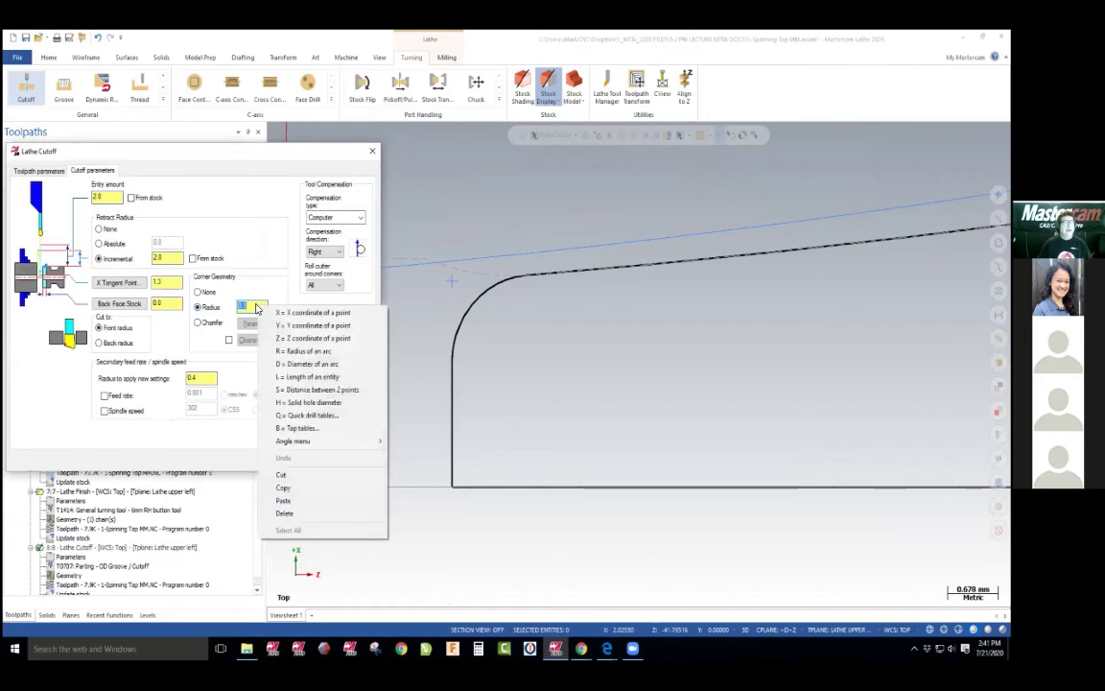
left_click(303, 351)
left_click(457, 315)
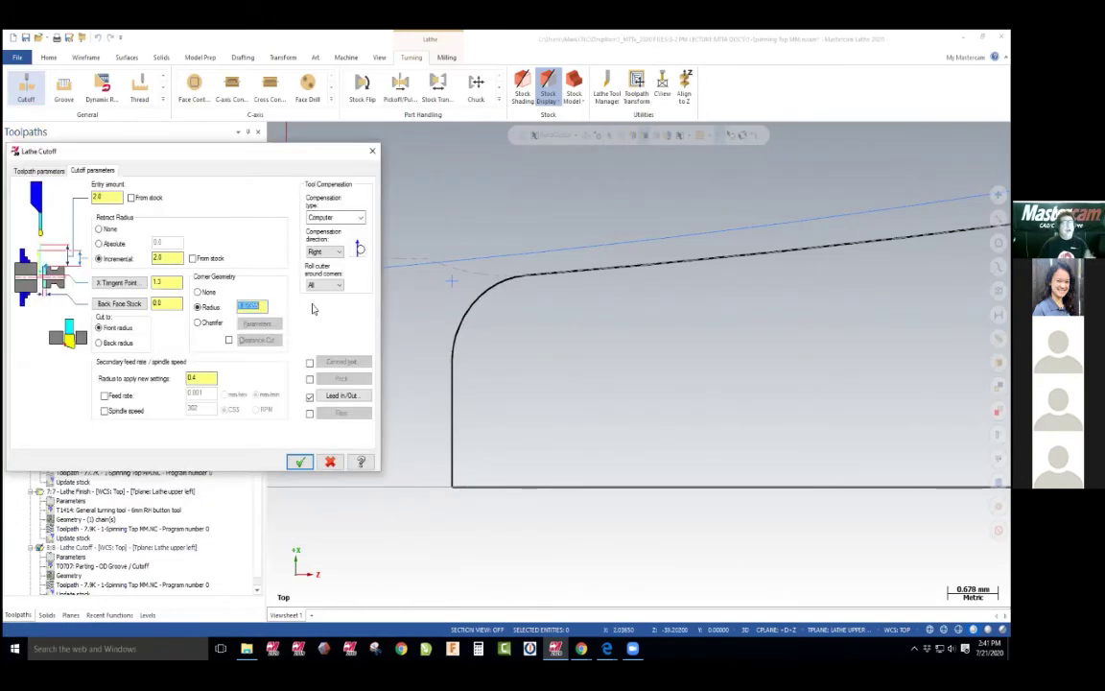
left_click(300, 461)
left_click(48, 151)
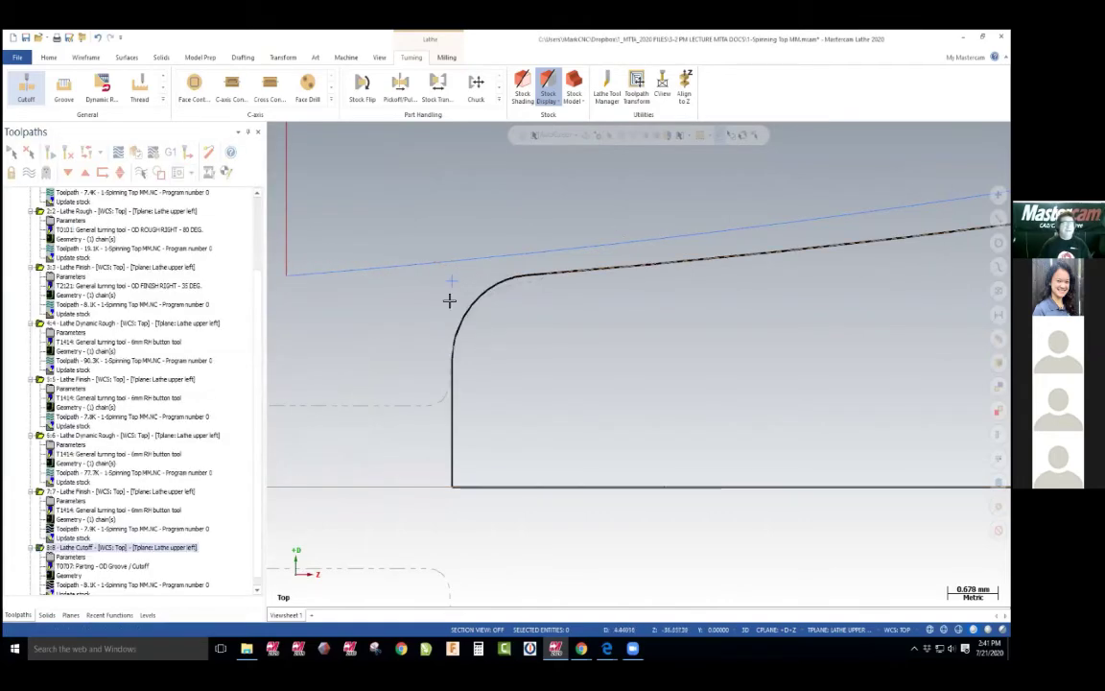
Verify all operations of the machine group in the simulator and examine the rounded handle end up close
scroll(233, 292, "up", 2)
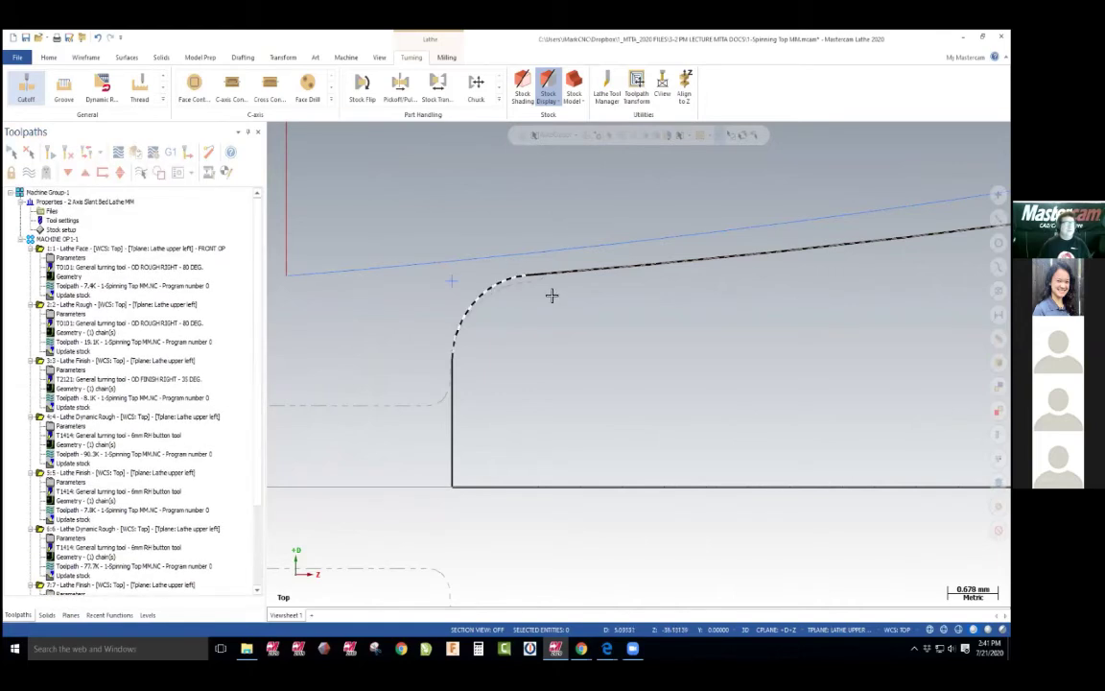
left_click(61, 240)
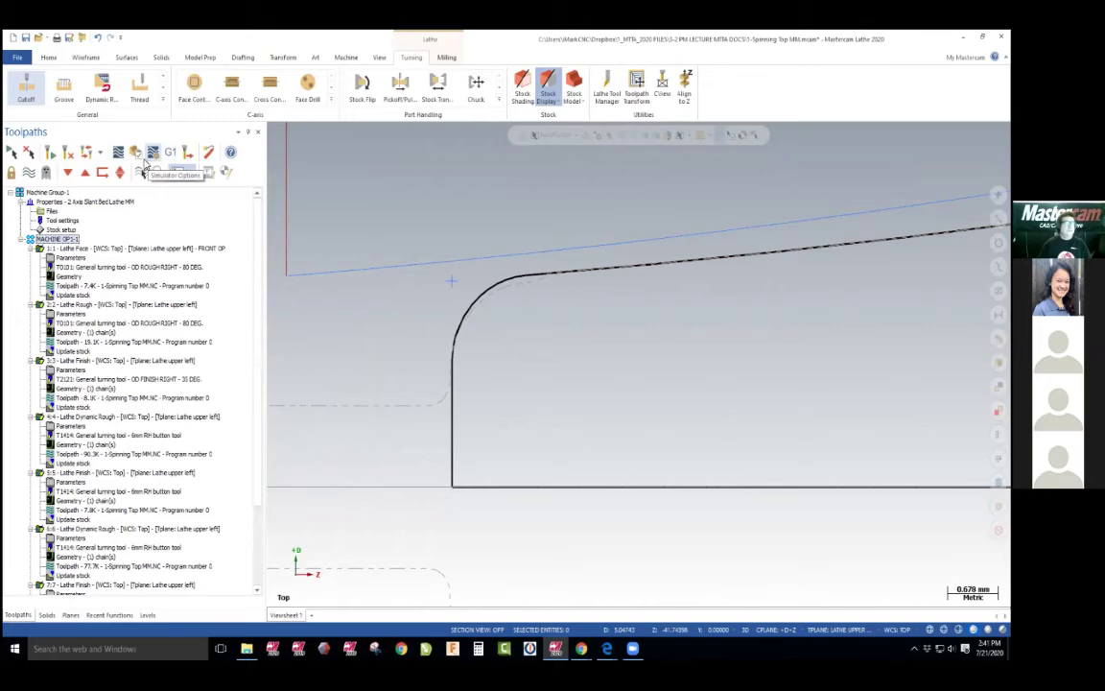
left_click(178, 172)
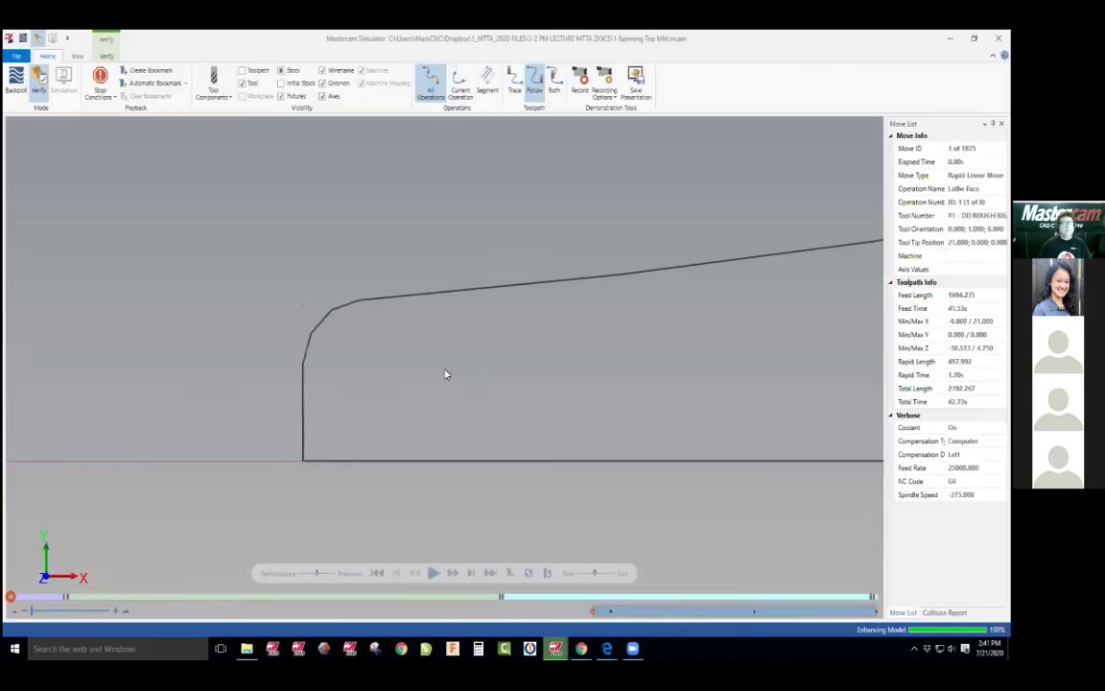
left_click(433, 573)
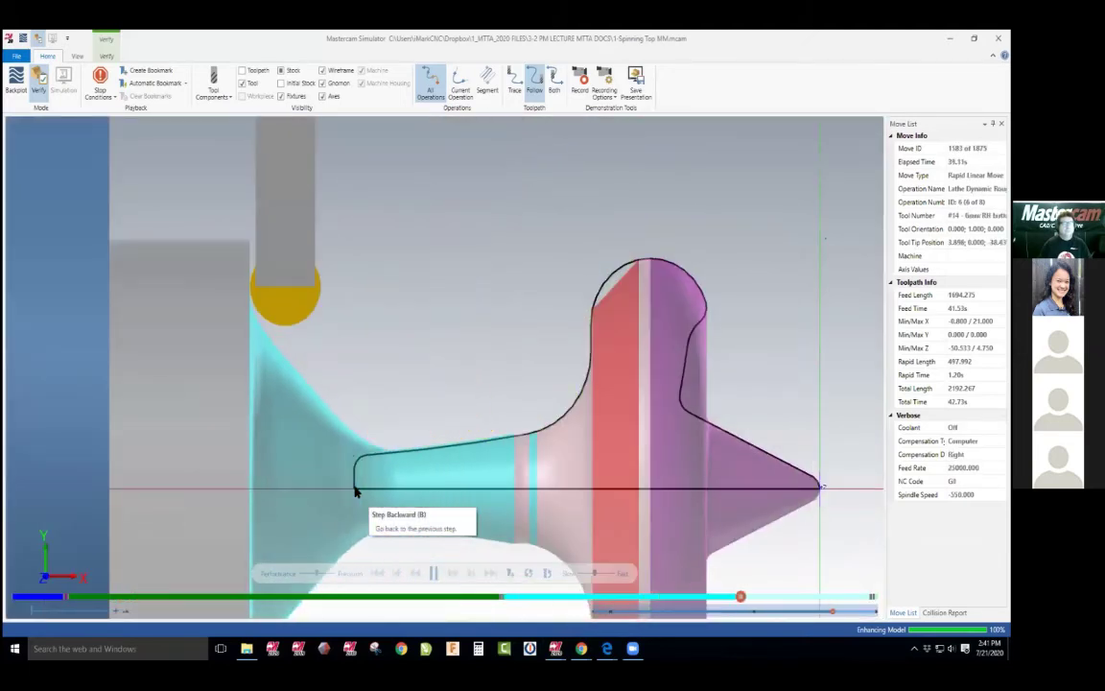
scroll(375, 468, "up", 3)
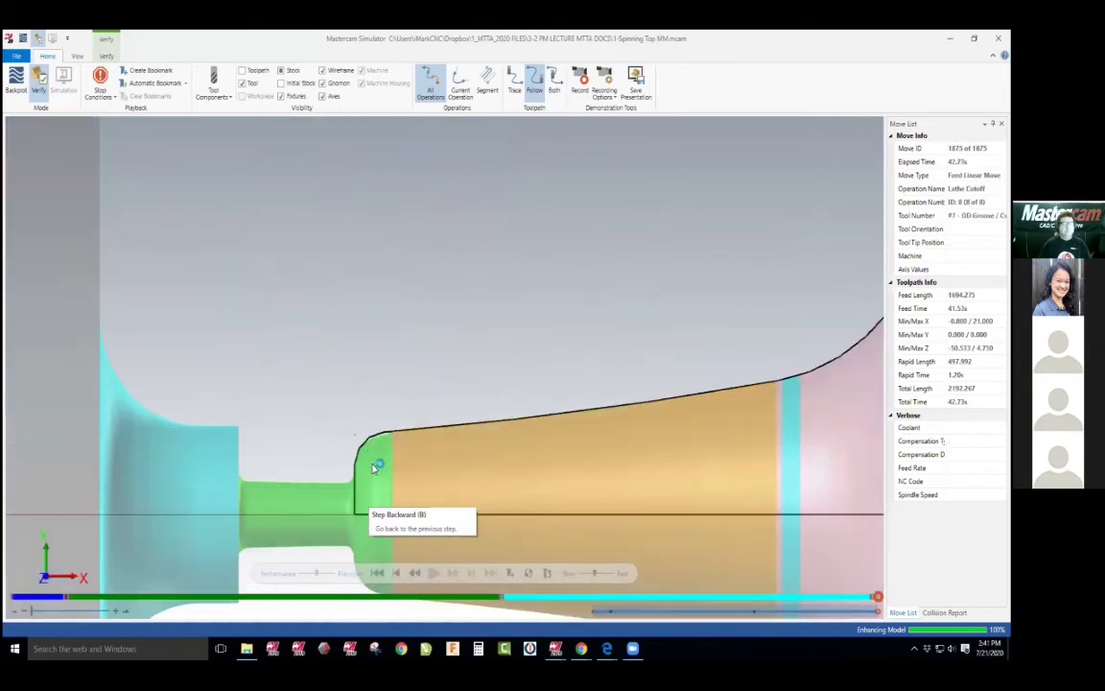
scroll(375, 467, "up", 3)
scroll(402, 448, "down", 1)
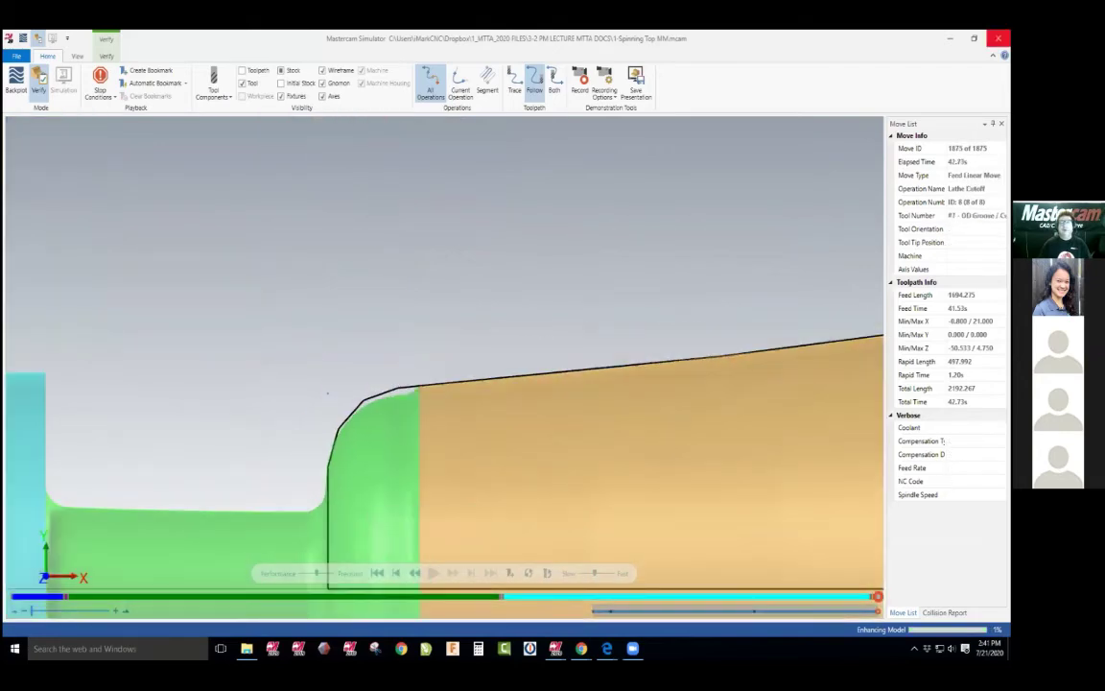
key("alt+F4")
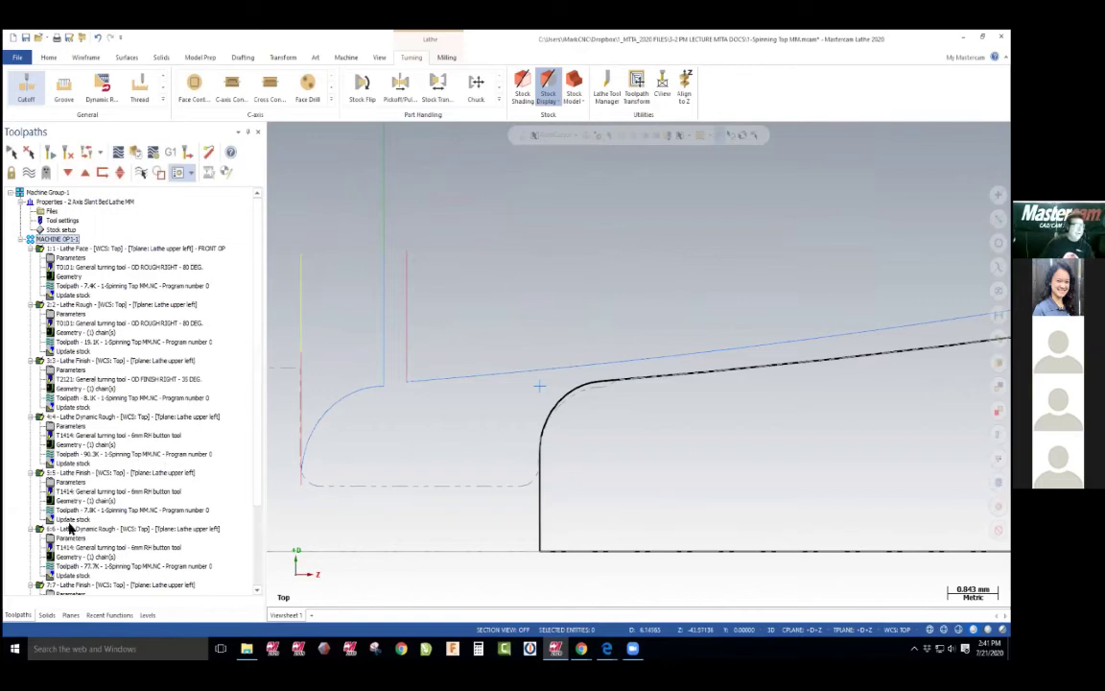
Adjust the corner geometry radius in the Cutoff toolpath's parameters and regenerate the toolpath
scroll(70, 547, "down", 4)
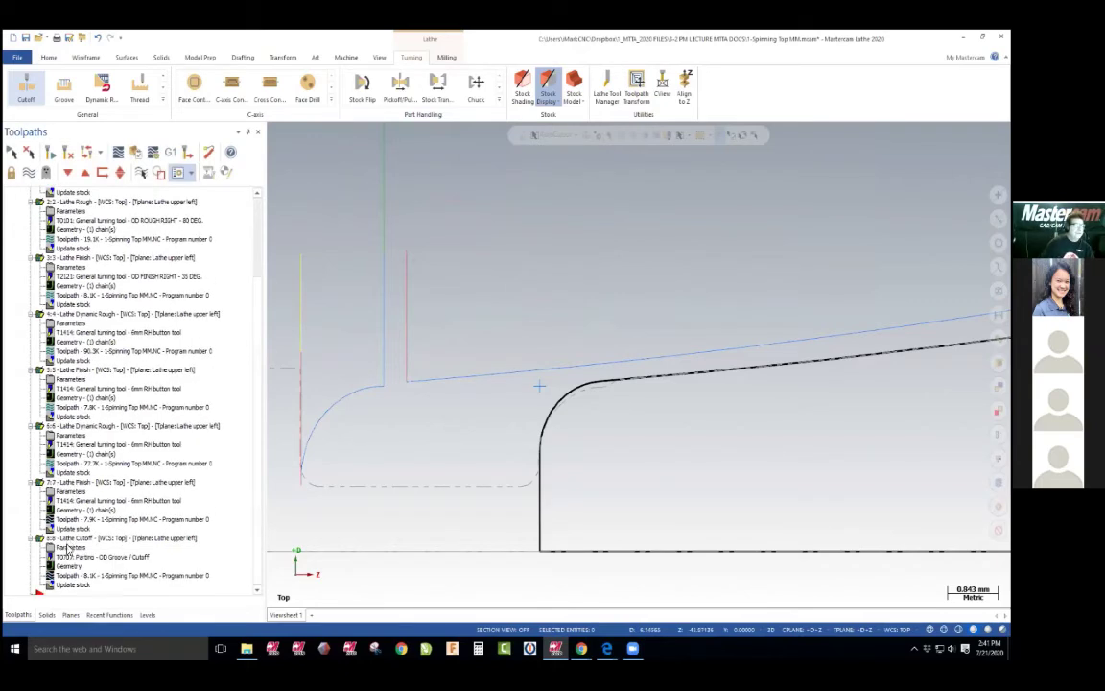
left_click(69, 547)
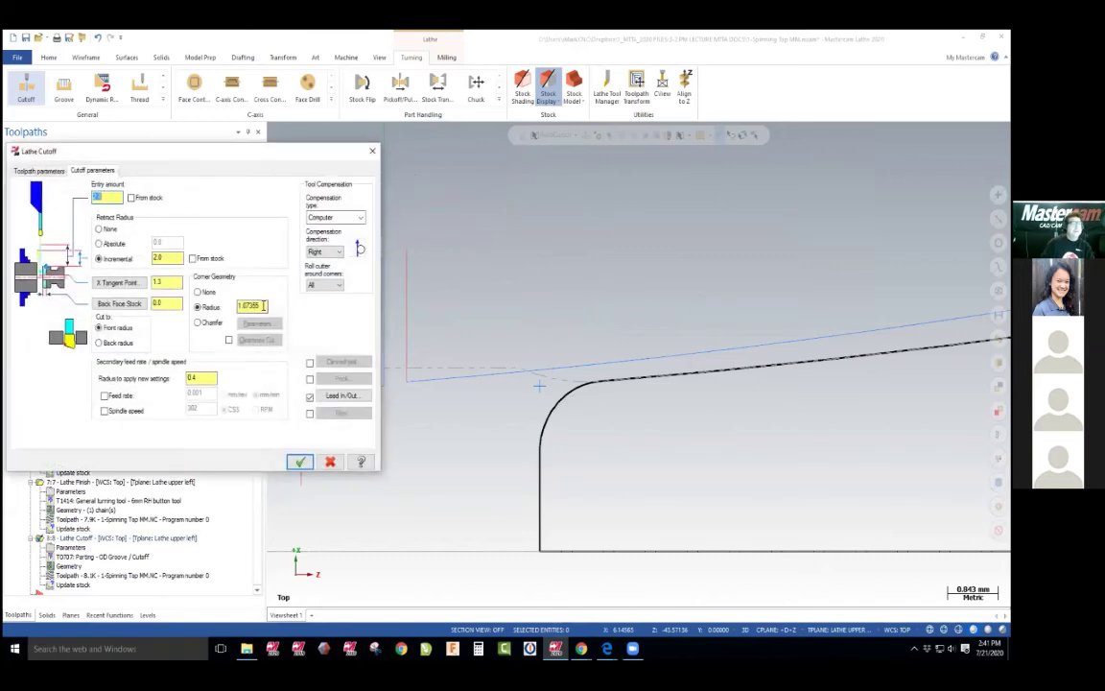
left_click(262, 305)
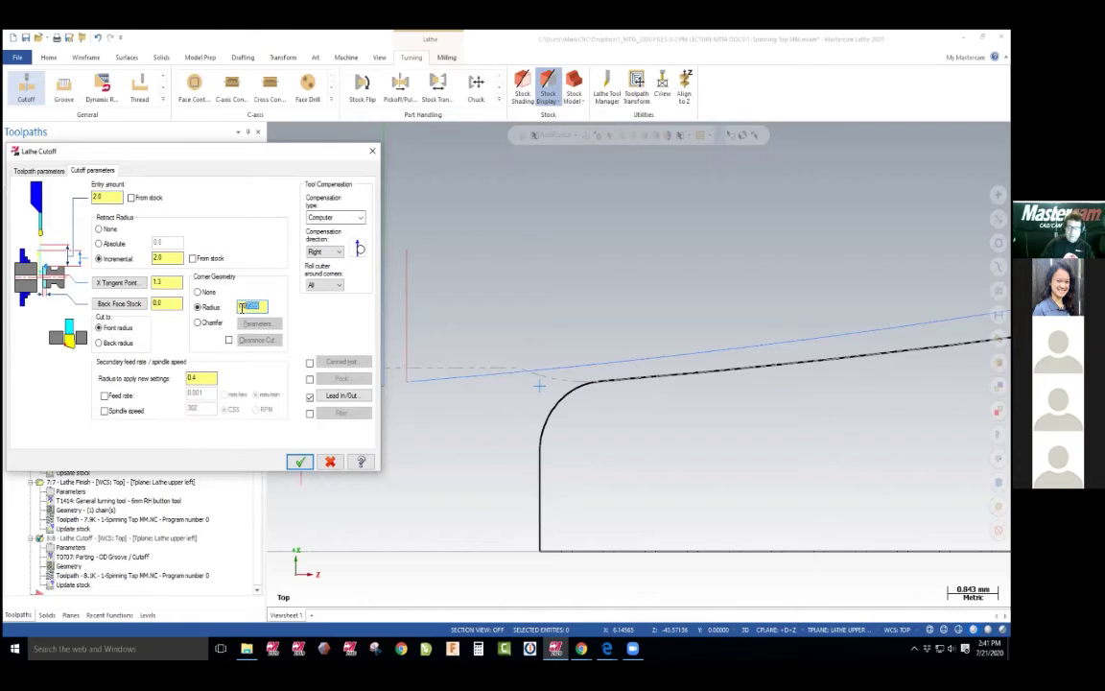
type("0")
left_click(305, 463)
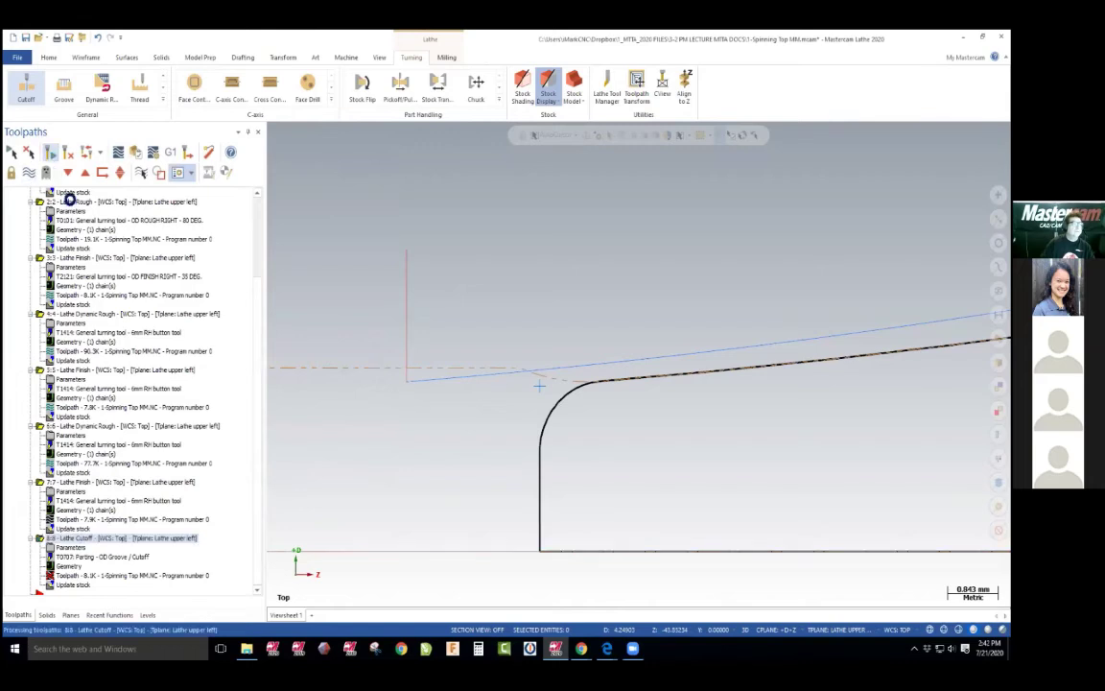
Simulate the full set of operations again and inspect the handle's end with the adjusted corner radius
scroll(255, 328, "up", 3)
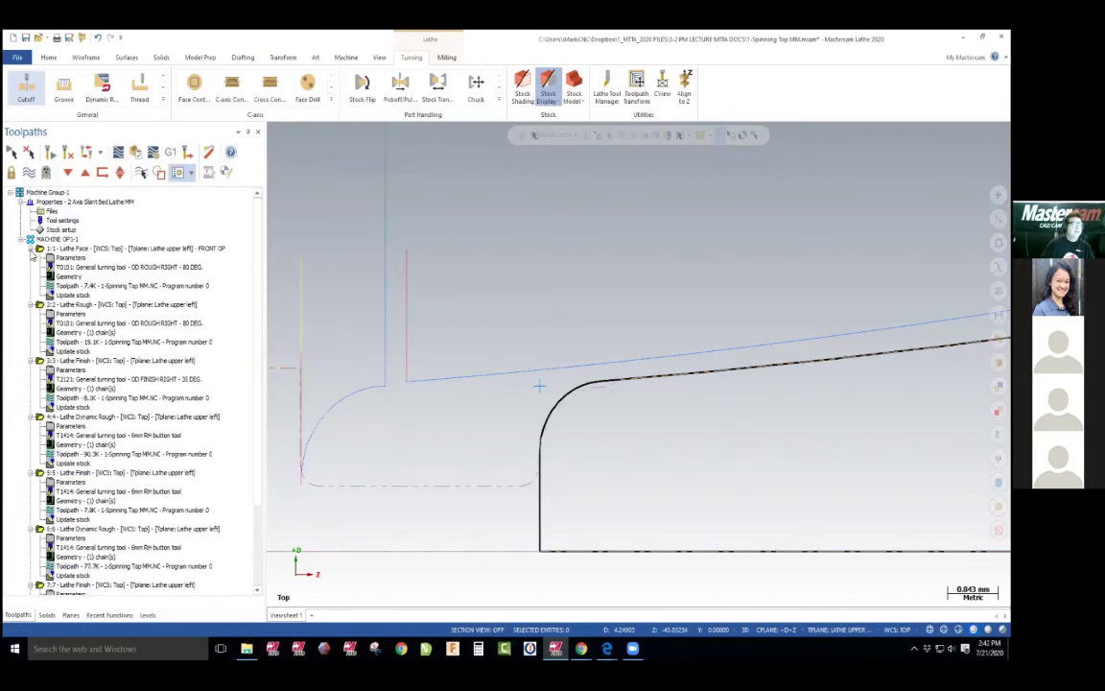
left_click(161, 170)
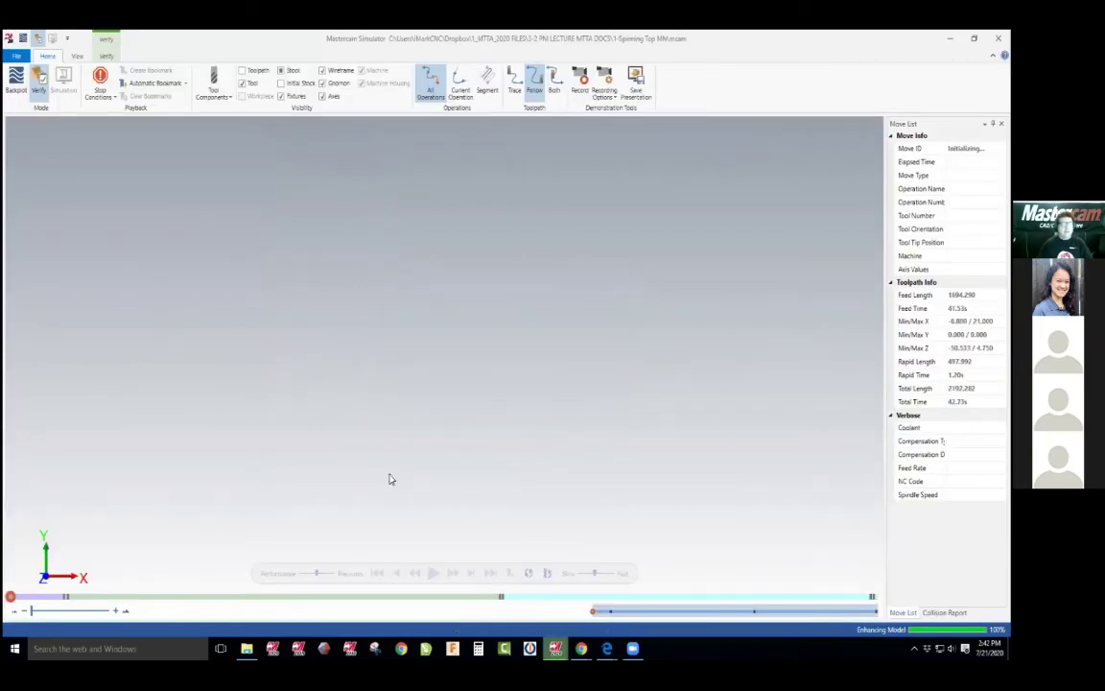
scroll(393, 460, "up", 1)
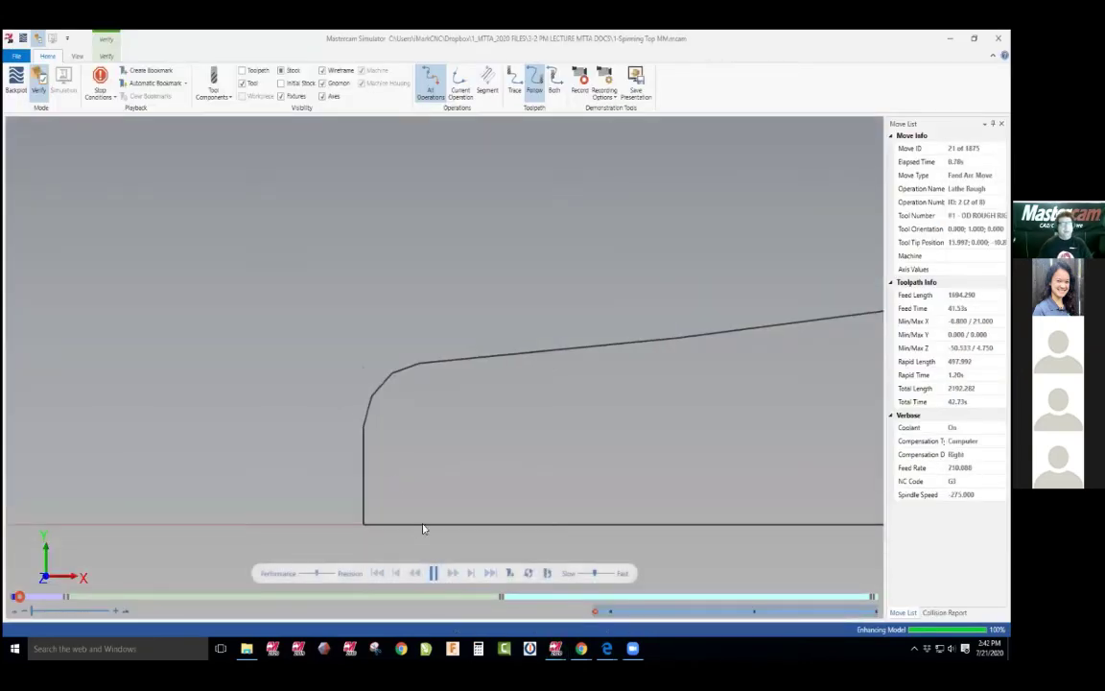
left_click(434, 573)
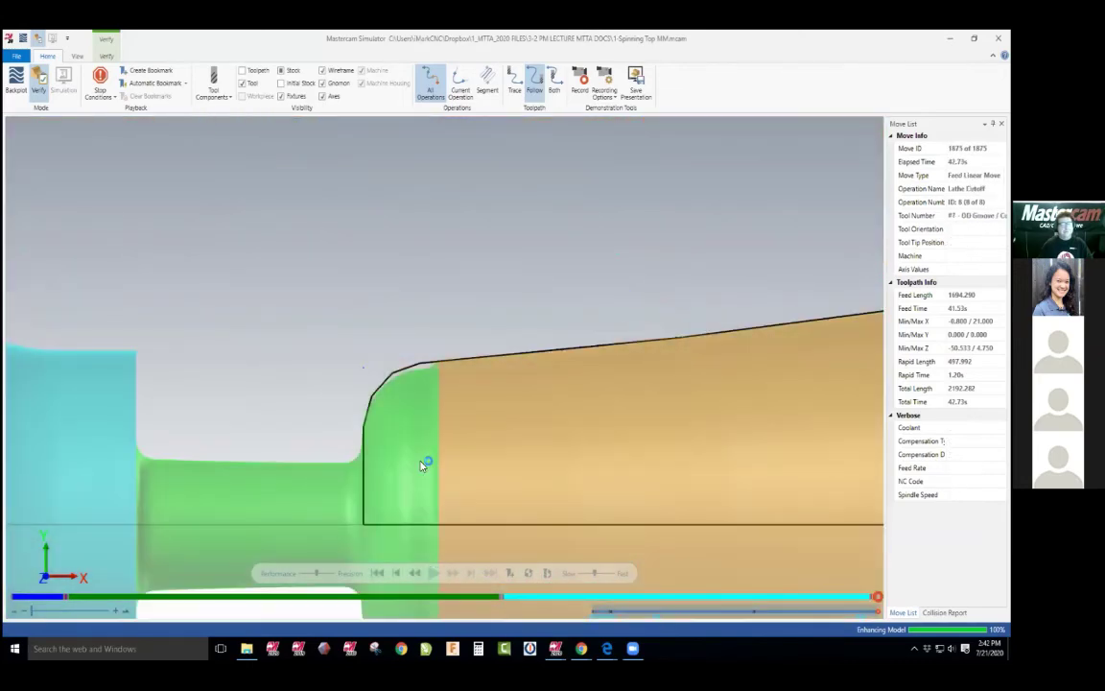
middle_click_drag(425, 458, 425, 403)
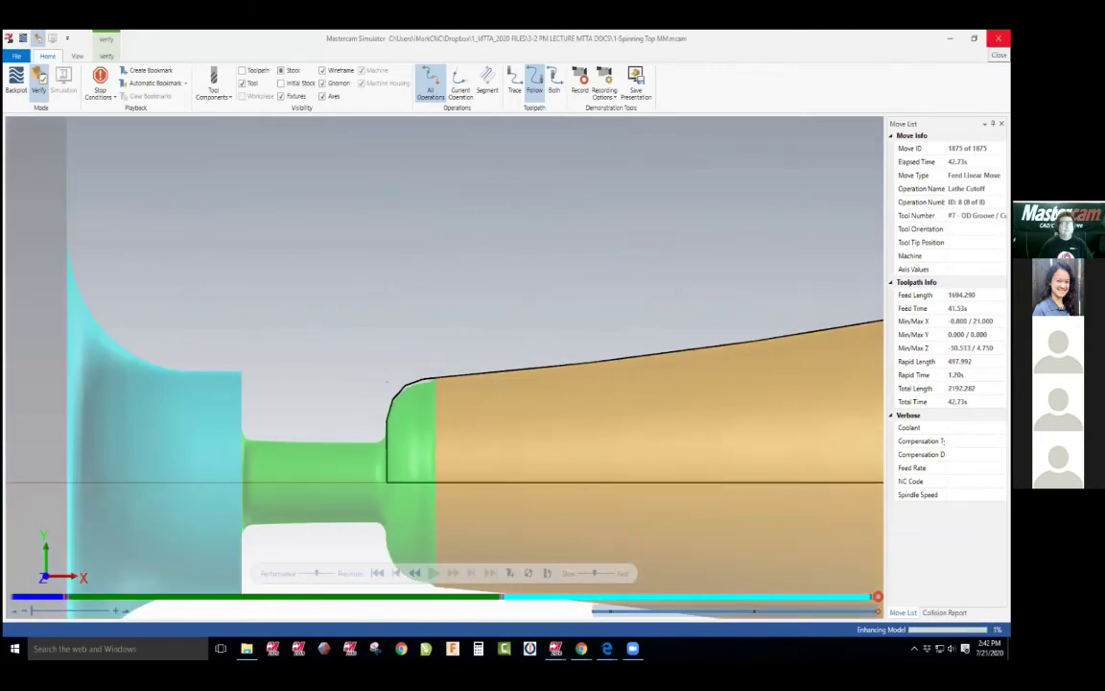
key("alt+F4")
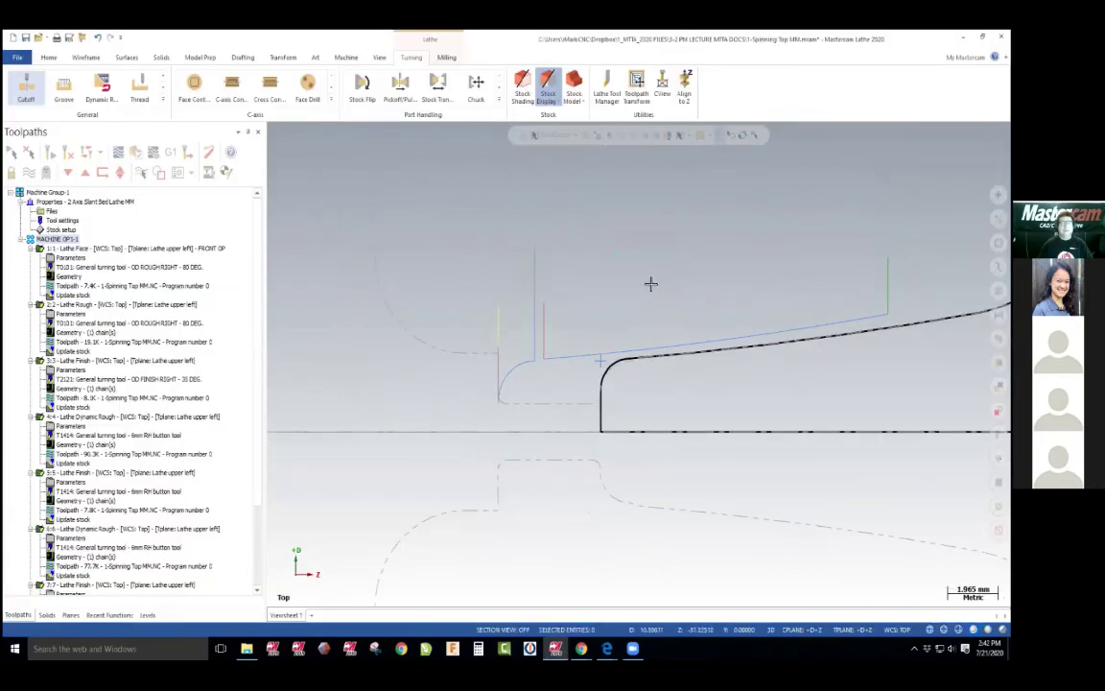
Make the spin top solid's level visible along with the toolpath geometry and examine the solid model from several angles
key("alt+F1")
key("F1")
left_click_drag(624, 301, 832, 431)
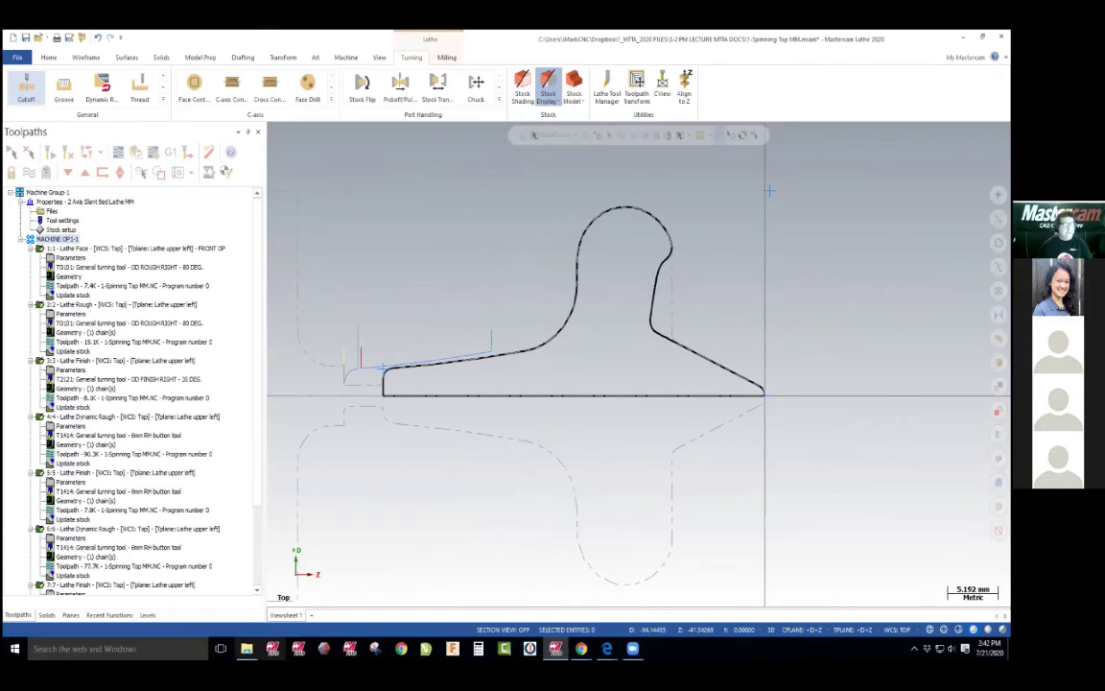
left_click(147, 614)
left_click(35, 183)
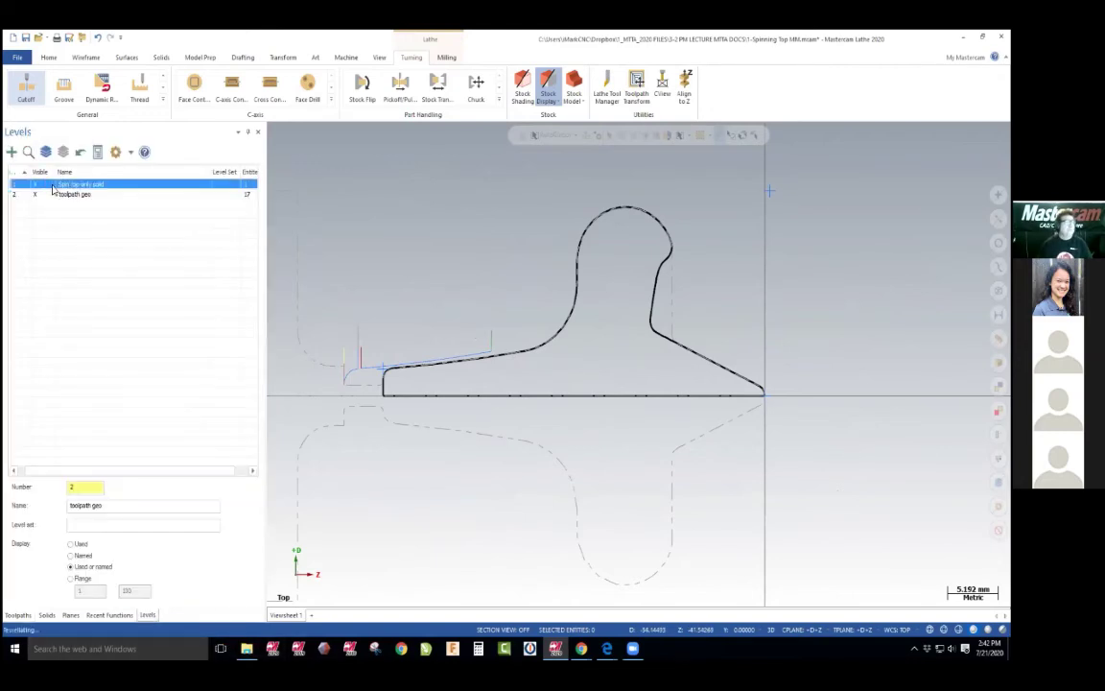
middle_click_drag(557, 365, 672, 324)
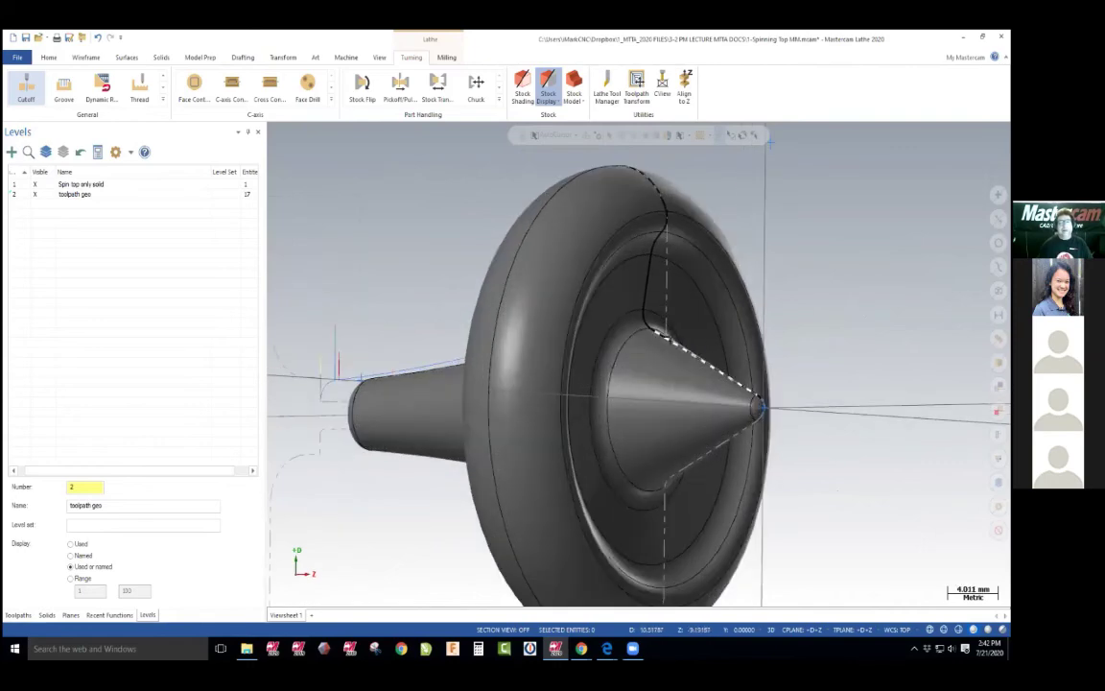
scroll(674, 324, "up", 2)
scroll(678, 327, "down", 1)
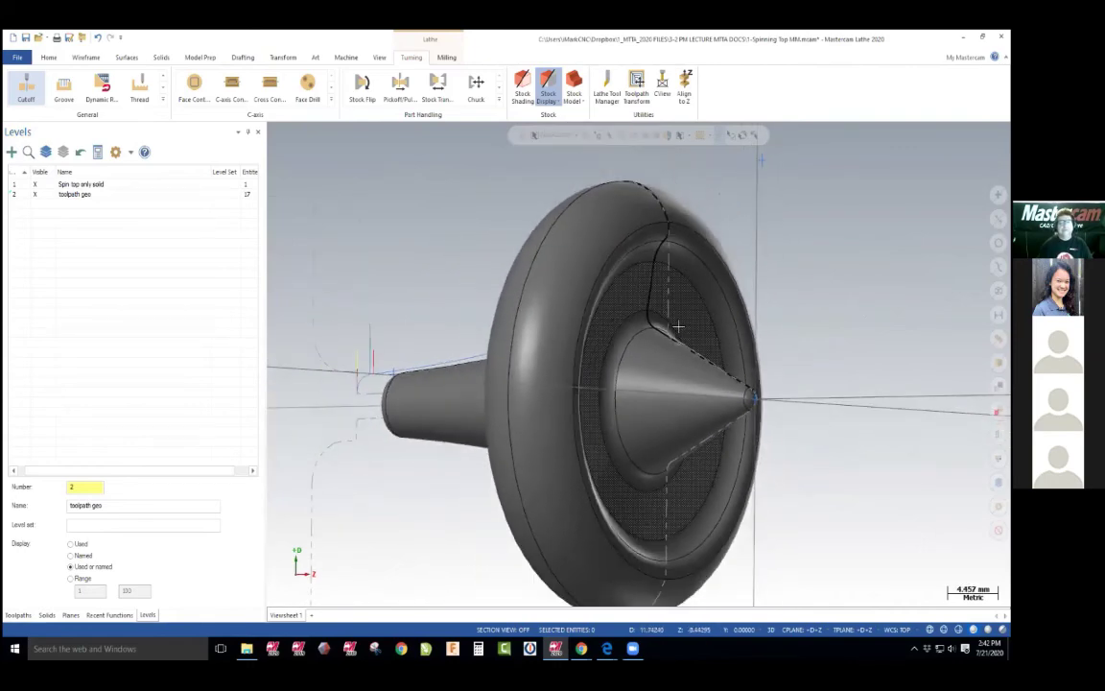
middle_click_drag(676, 328, 715, 331)
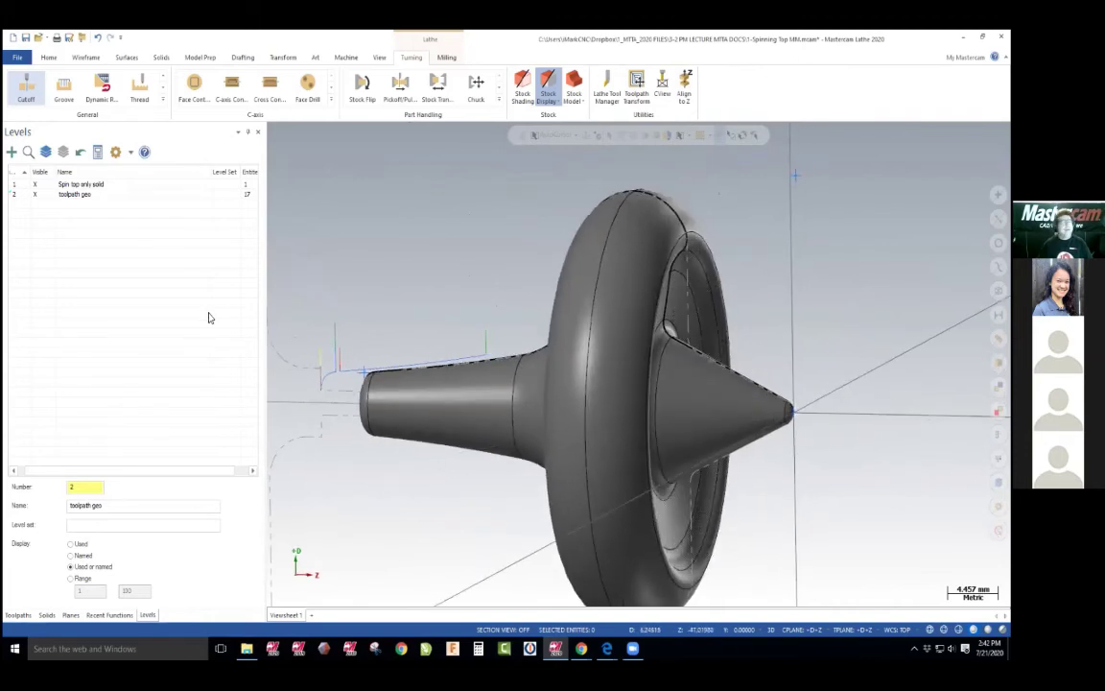
Verify all operations in the simulator with the workpiece displayed, and inspect the cut handle and the pointed tip up close
left_click(19, 616)
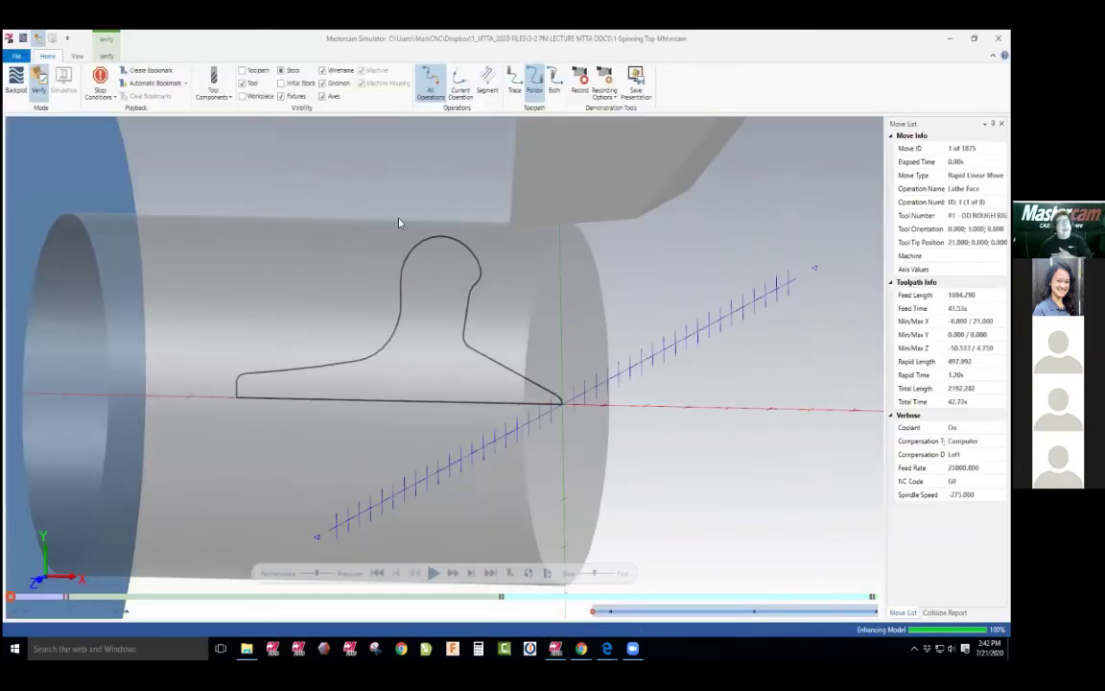
left_click(244, 97)
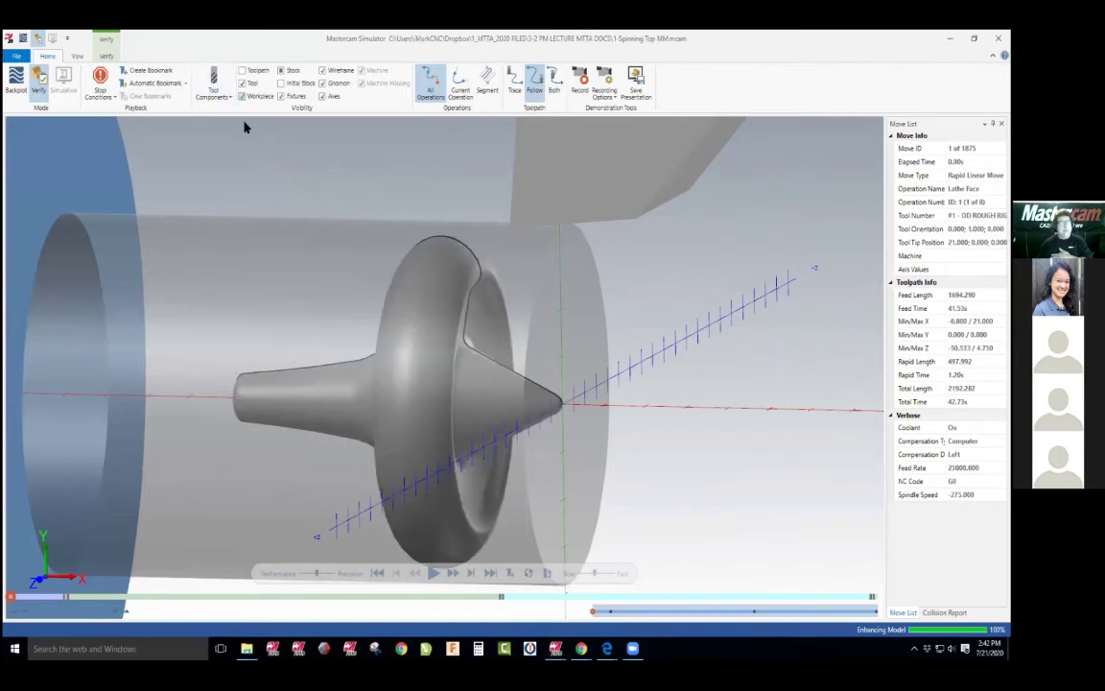
left_click(432, 573)
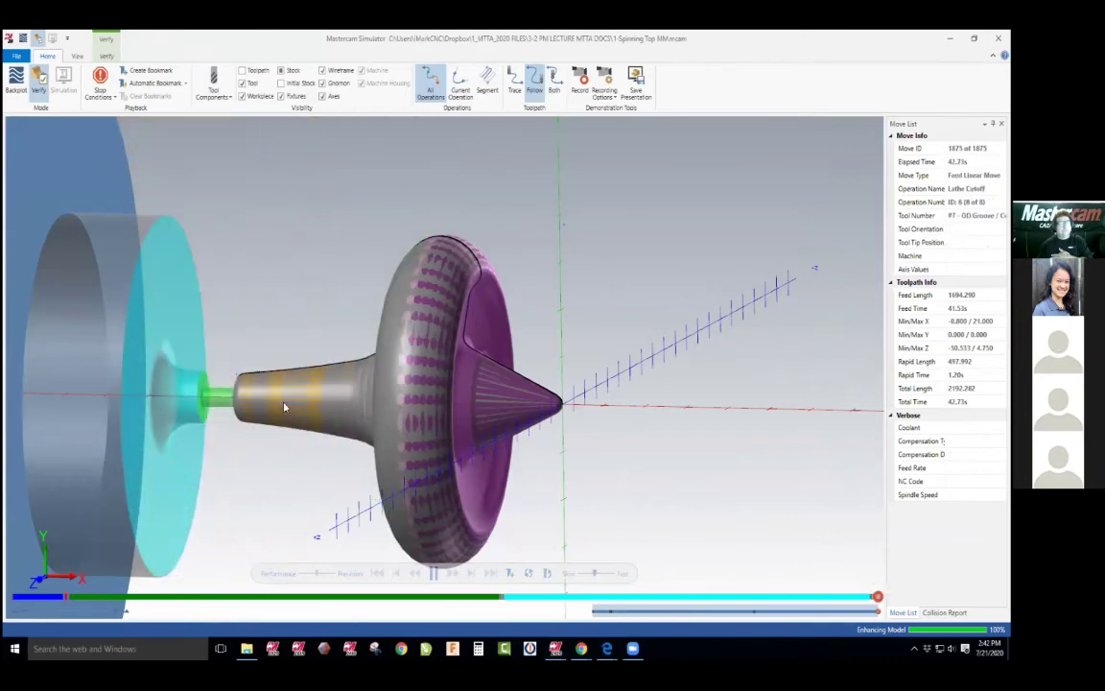
scroll(237, 389, "up", 8)
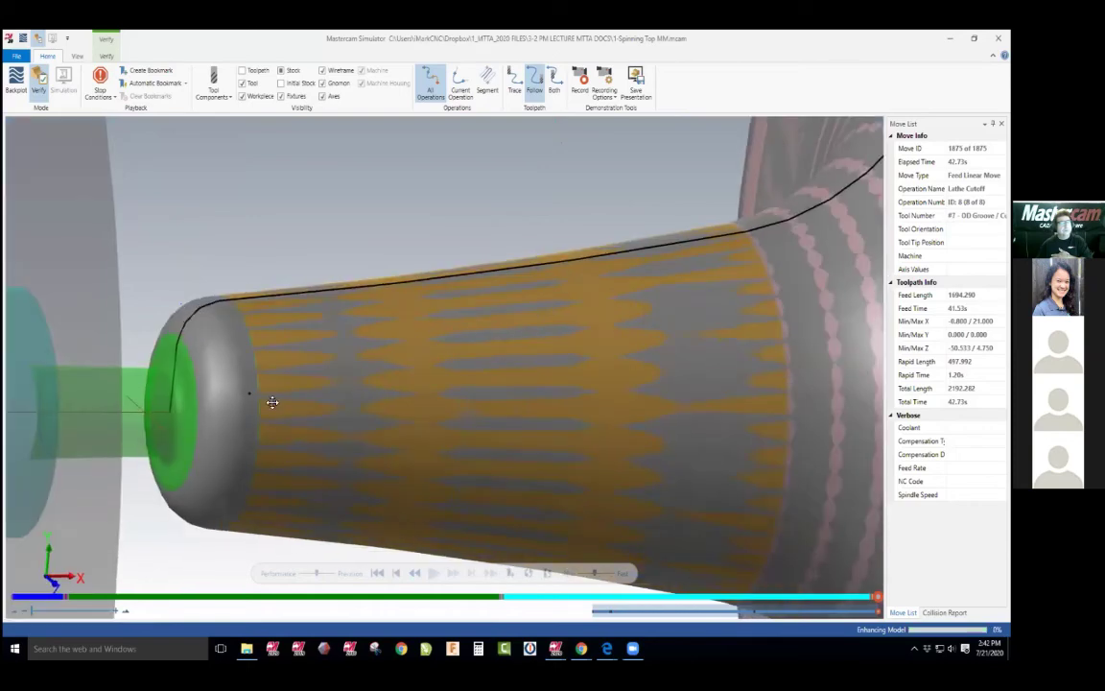
scroll(232, 380, "down", 6)
middle_click_drag(321, 347, 384, 389)
scroll(384, 389, "up", 6)
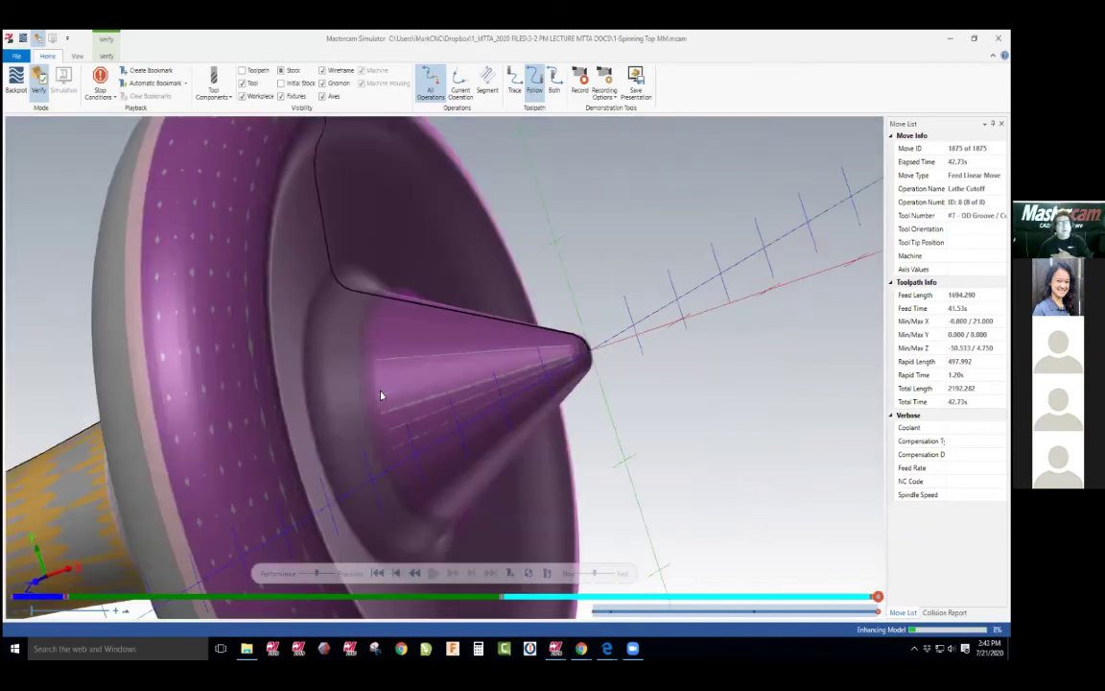
Hide the stock to compare it with the workpiece model, show it again, inspect the whole top and leave the simulator
left_click(280, 71)
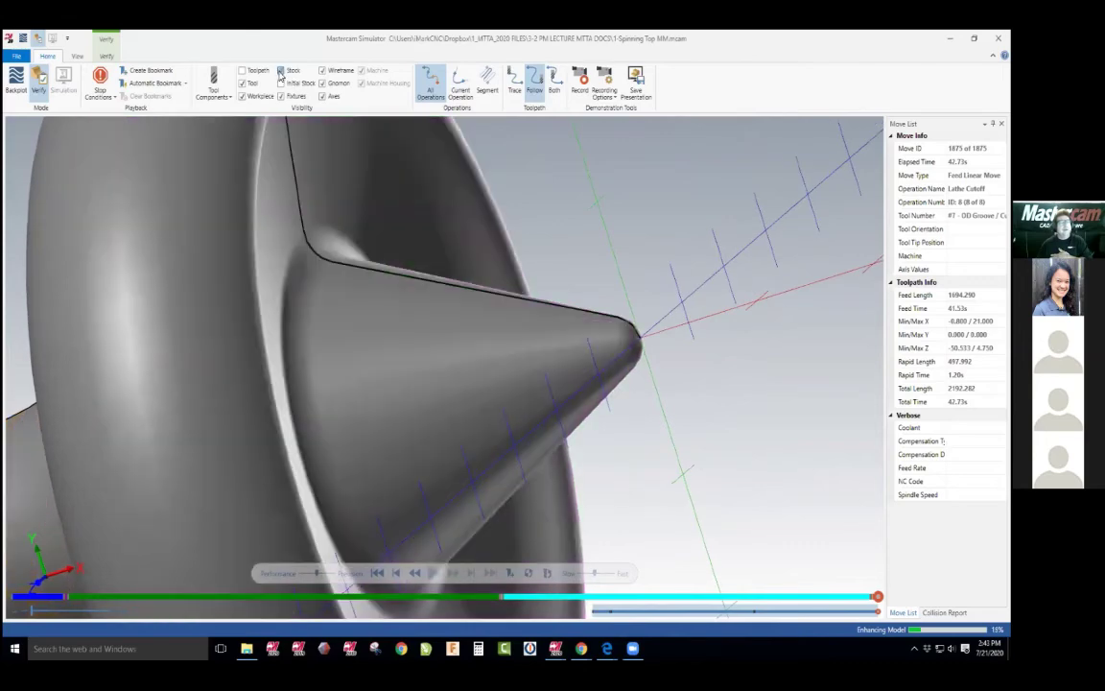
left_click(280, 71)
scroll(333, 328, "down", 5)
middle_click_drag(333, 328, 375, 318)
scroll(309, 331, "up", 4)
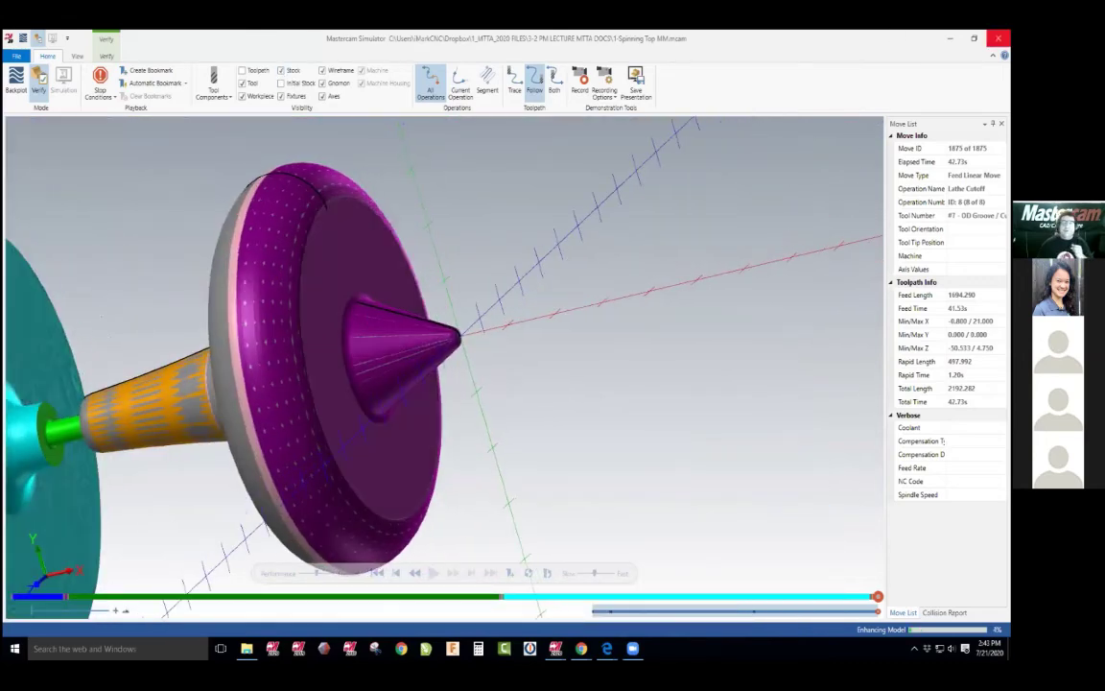
key("alt+Tab")
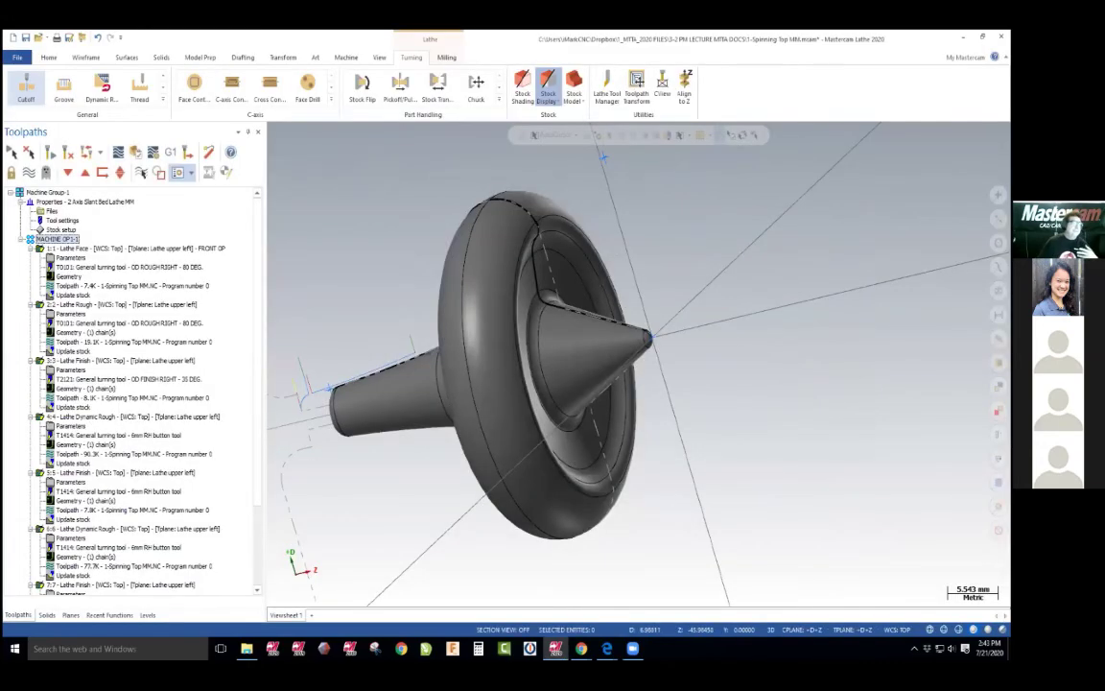
Collapse all eight lathe operations in the toolpath tree, from Lathe Face through Lathe Cutoff
left_click(35, 247)
left_click(31, 257)
left_click(30, 267)
left_click(30, 276)
left_click(30, 285)
left_click(31, 295)
left_click(31, 305)
left_click(30, 313)
Open the file information and management page for the spinning top part
left_click(18, 58)
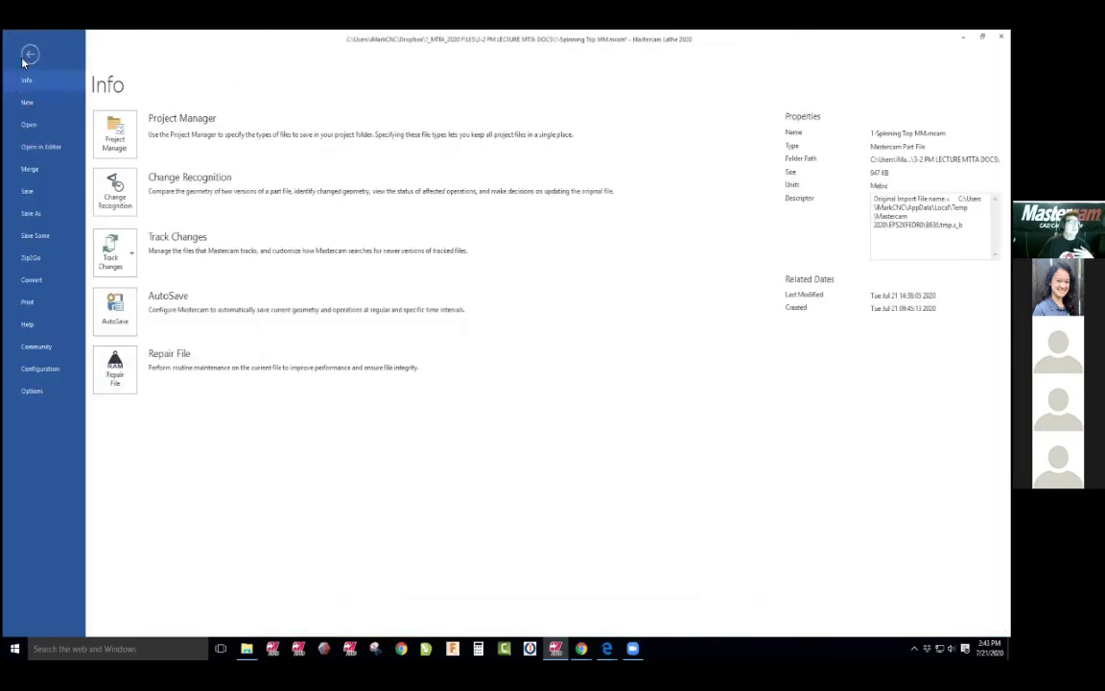